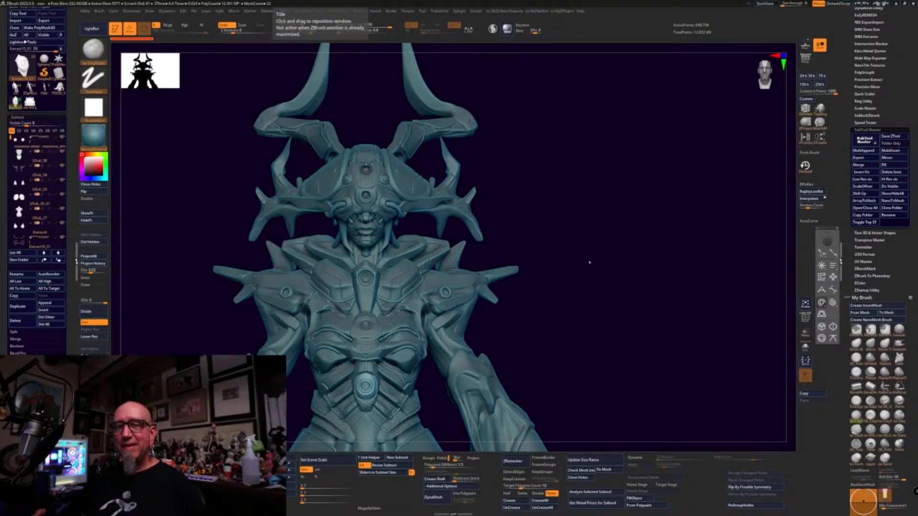
- Examine the full horned figure's front silhouette from the horns down to the base of the robe
{"action": "left_click_drag", "start_coordinate": [587, 360], "coordinate": [636, 294], "text": "alt"}
{"action": "mouse_move", "coordinate": [642, 285]}
{"action": "left_mouse_down"}
{"action": "mouse_move", "coordinate": [635, 272]}
{"action": "mouse_move", "coordinate": [564, 256]}
{"action": "left_mouse_up"}
{"action": "key", "text": "space"}
{"action": "mouse_move", "coordinate": [649, 248]}
{"action": "left_mouse_down"}
{"action": "mouse_move", "coordinate": [615, 261]}
{"action": "mouse_move", "coordinate": [605, 254]}
{"action": "left_mouse_up"}
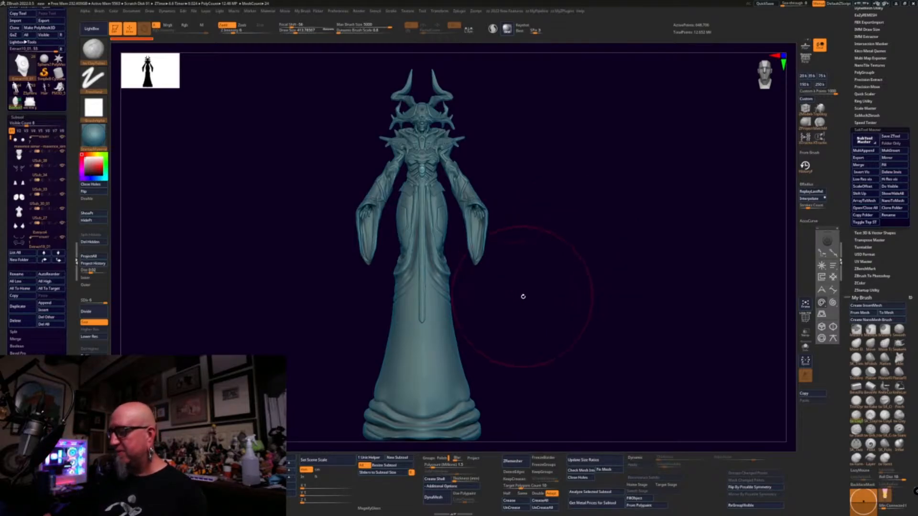
{"action": "left_click_drag", "start_coordinate": [551, 266], "coordinate": [557, 263]}
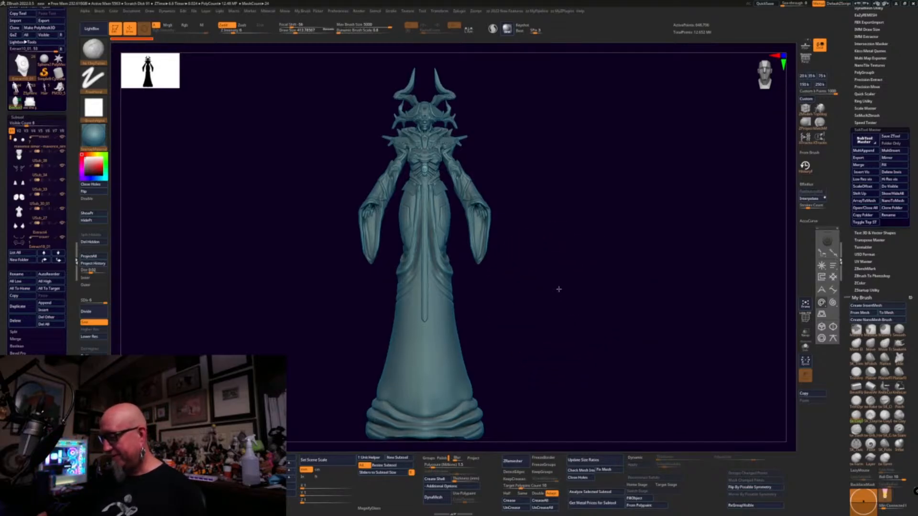
{"action": "left_click_drag", "start_coordinate": [558, 289], "coordinate": [558, 280], "text": "alt"}
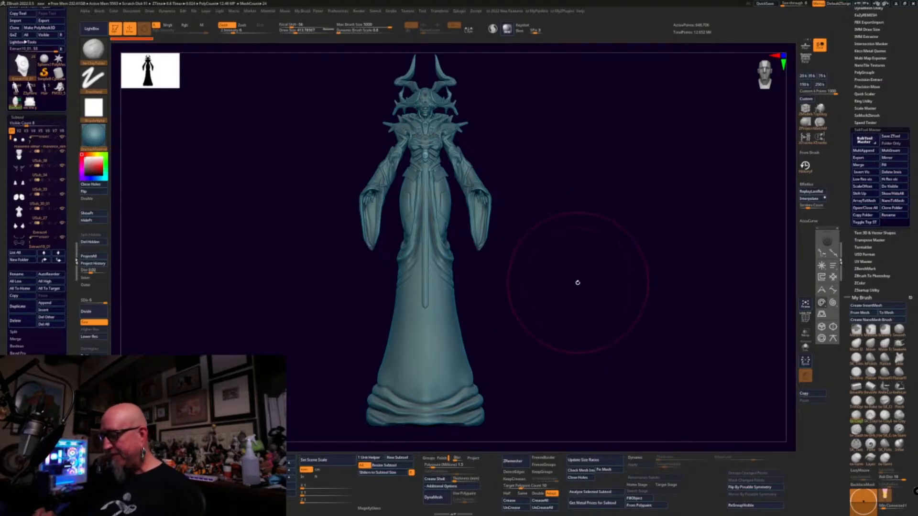
{"action": "left_click_drag", "start_coordinate": [564, 252], "coordinate": [569, 280]}
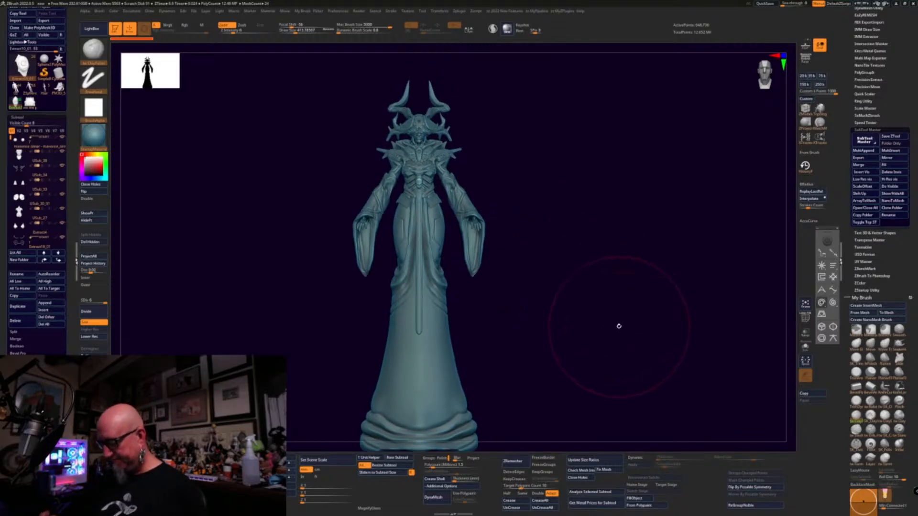
{"action": "left_click_drag", "start_coordinate": [617, 321], "coordinate": [526, 306]}
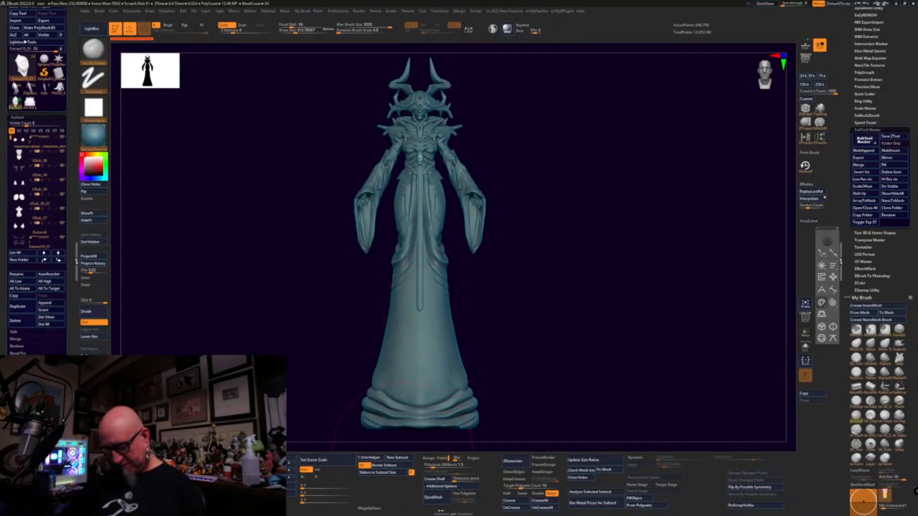
- Switch to SwordSoft Mousetrack, enable its control bar and minimise its settings window
{"action": "key", "text": "super"}
{"action": "left_click", "coordinate": [413, 511]}
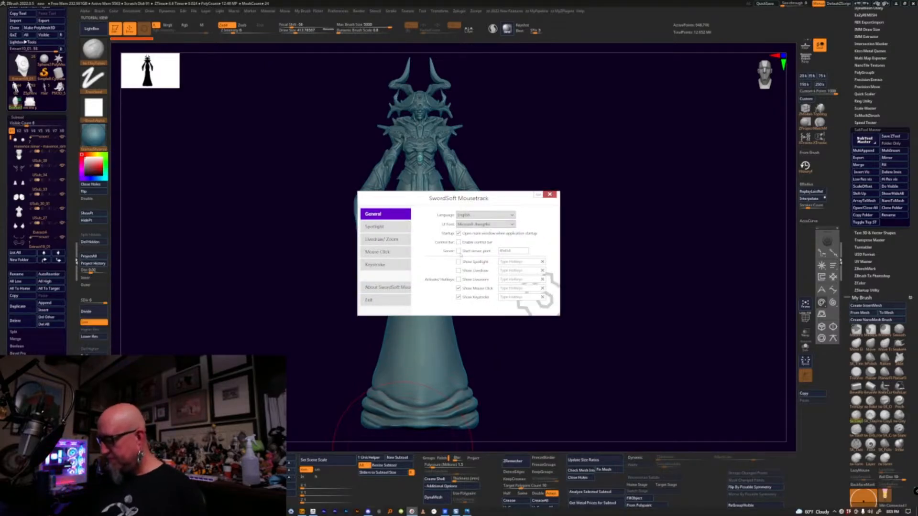
{"action": "left_click", "coordinate": [458, 242]}
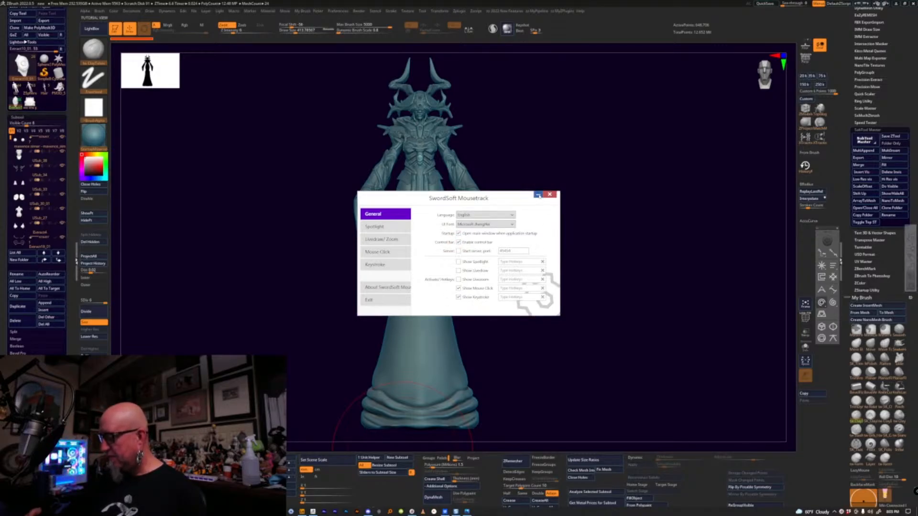
{"action": "left_click", "coordinate": [539, 195]}
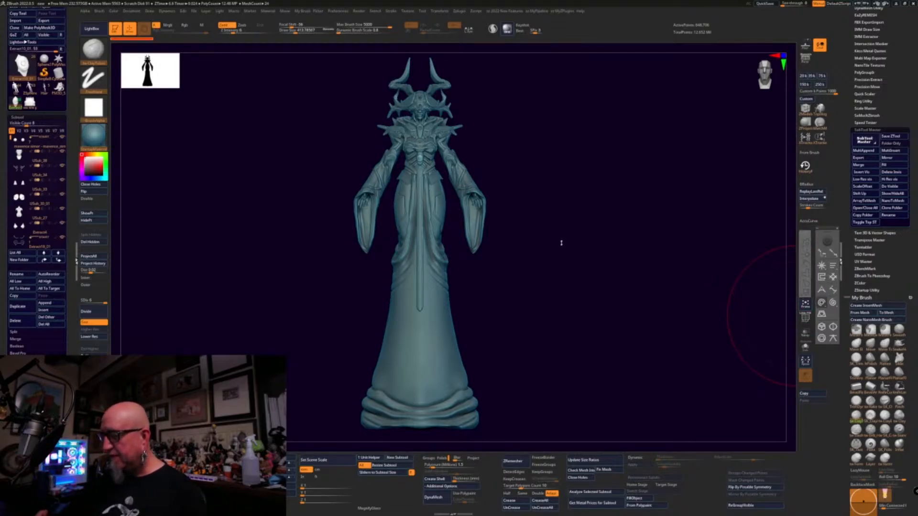
- Annotate the figure's side profile with red guide lines along the neck, shoulder, chest and upper back, and exit the live drawing mode
{"action": "left_click_drag", "start_coordinate": [562, 243], "coordinate": [553, 205]}
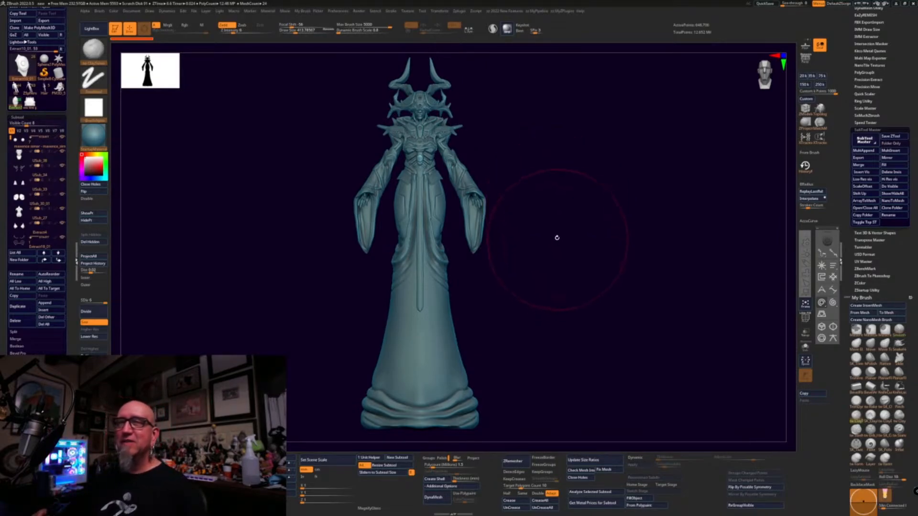
{"action": "mouse_move", "coordinate": [558, 222]}
{"action": "left_mouse_down", "text": "alt"}
{"action": "mouse_move", "coordinate": [570, 195]}
{"action": "mouse_move", "coordinate": [566, 209]}
{"action": "mouse_move", "coordinate": [619, 170]}
{"action": "mouse_move", "coordinate": [587, 266]}
{"action": "mouse_move", "coordinate": [613, 287]}
{"action": "mouse_move", "coordinate": [592, 285]}
{"action": "mouse_move", "coordinate": [600, 307]}
{"action": "mouse_move", "coordinate": [667, 244]}
{"action": "mouse_move", "coordinate": [635, 240]}
{"action": "left_mouse_up", "text": "alt"}
{"action": "key", "text": "space"}
{"action": "mouse_move", "coordinate": [670, 298]}
{"action": "left_mouse_down"}
{"action": "mouse_move", "coordinate": [660, 301]}
{"action": "mouse_move", "coordinate": [674, 289]}
{"action": "mouse_move", "coordinate": [645, 301]}
{"action": "mouse_move", "coordinate": [682, 303]}
{"action": "mouse_move", "coordinate": [652, 311]}
{"action": "left_mouse_up"}
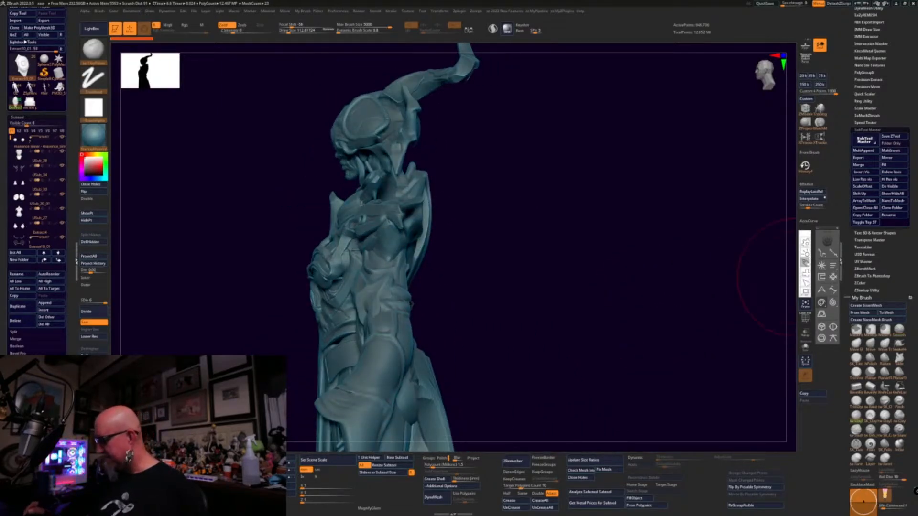
{"action": "key", "text": "ctrl+shift+4"}
{"action": "left_click_drag", "start_coordinate": [397, 159], "coordinate": [410, 183]}
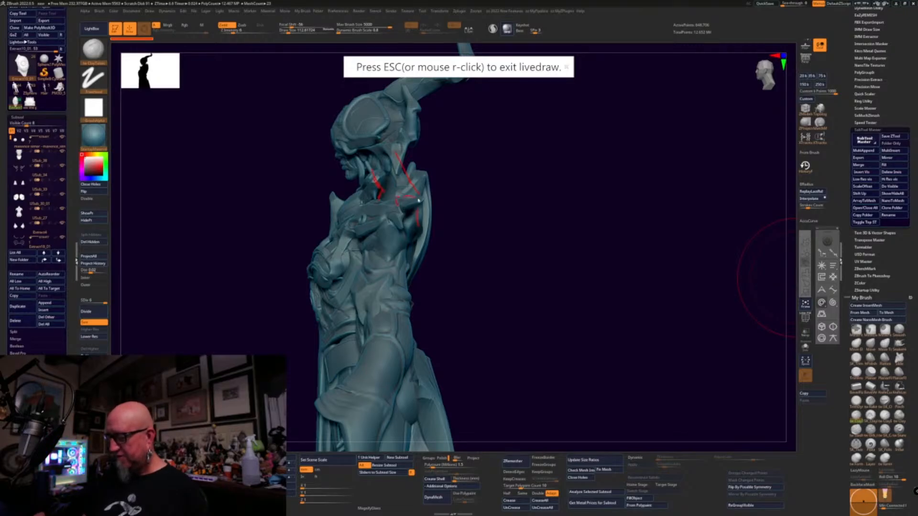
{"action": "mouse_move", "coordinate": [418, 235]}
{"action": "left_mouse_down"}
{"action": "mouse_move", "coordinate": [404, 208]}
{"action": "mouse_move", "coordinate": [422, 234]}
{"action": "left_mouse_up"}
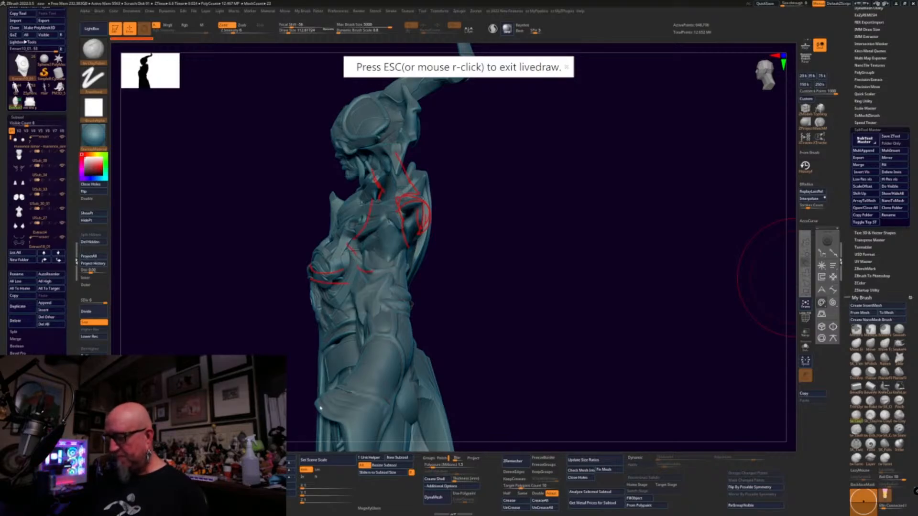
{"action": "key", "text": "Escape"}
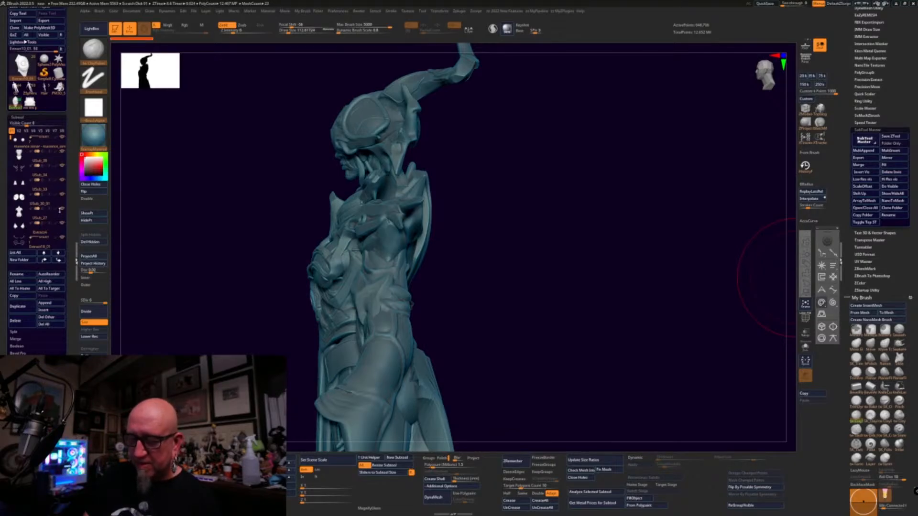
- Isolate the base torso with the head subtool to examine the underlying anatomy, and show all subtools again
{"action": "left_click", "coordinate": [62, 209]}
{"action": "left_click", "coordinate": [62, 209], "text": "shift"}
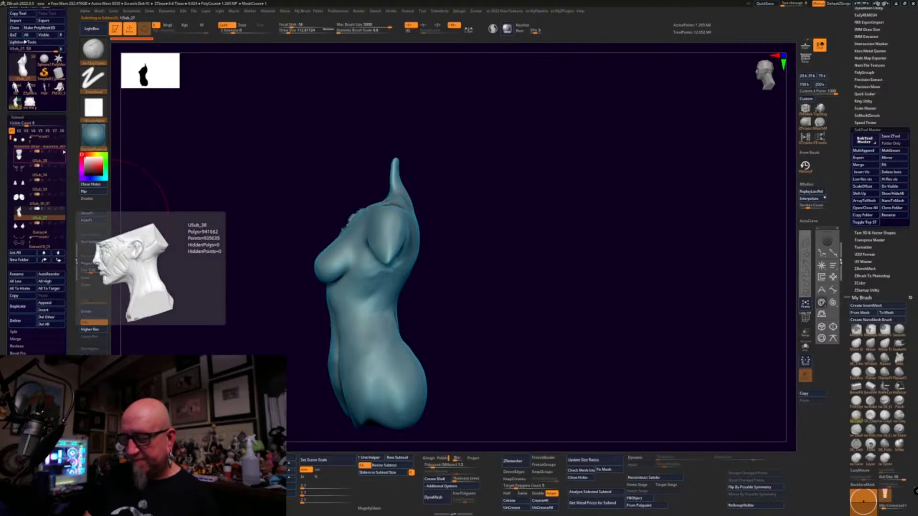
{"action": "left_click", "coordinate": [63, 151]}
{"action": "left_click_drag", "start_coordinate": [523, 299], "coordinate": [573, 297]}
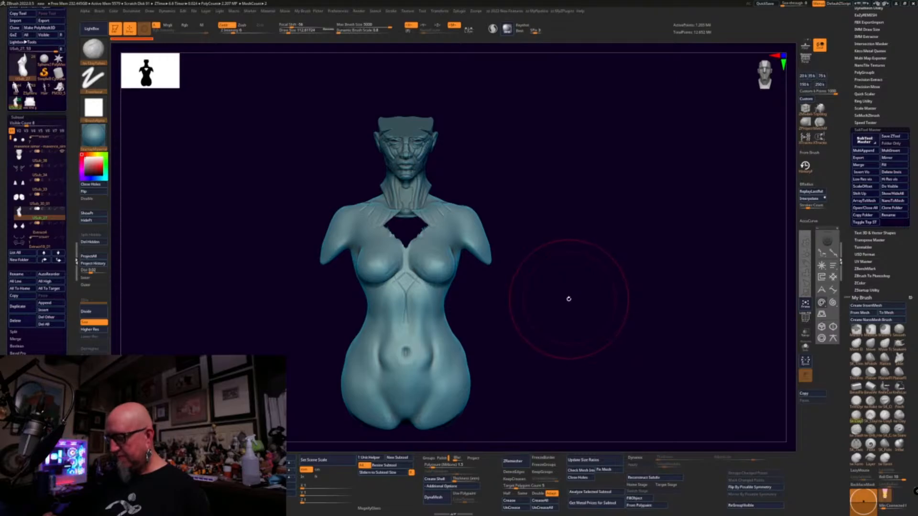
{"action": "mouse_move", "coordinate": [564, 303]}
{"action": "left_mouse_down"}
{"action": "mouse_move", "coordinate": [533, 309]}
{"action": "mouse_move", "coordinate": [560, 303]}
{"action": "left_mouse_up"}
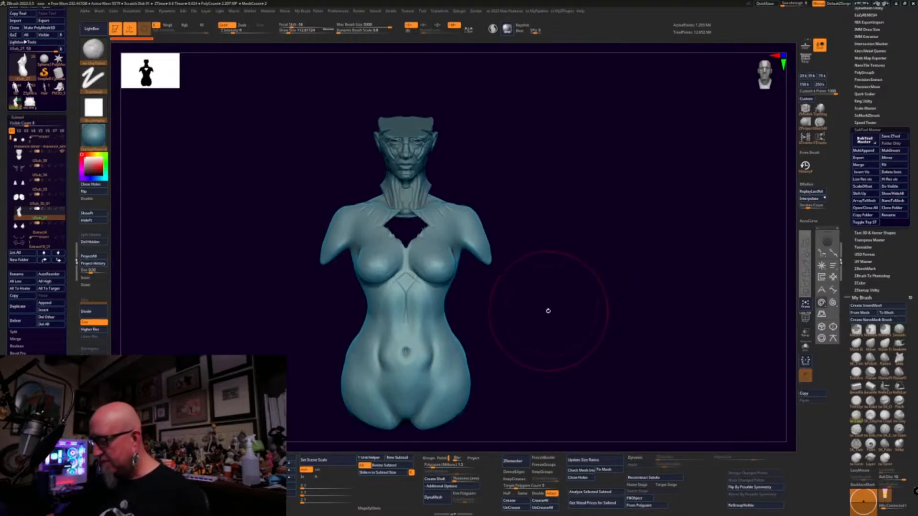
{"action": "left_click_drag", "start_coordinate": [547, 311], "coordinate": [479, 325]}
{"action": "left_click", "coordinate": [62, 209], "text": "shift"}
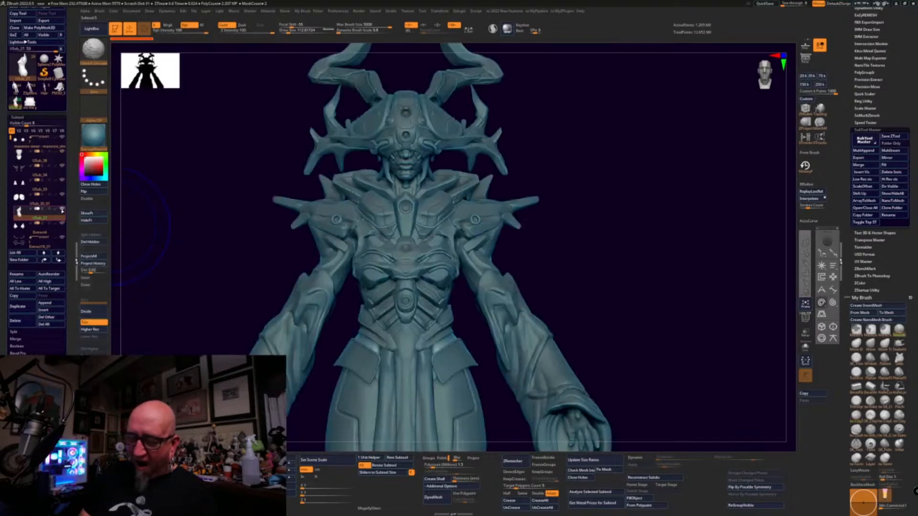
- Examine the armour on the head, torso, skirt and sleeves, and reduce the brush draw size to about 43
{"action": "left_click_drag", "start_coordinate": [590, 225], "coordinate": [458, 261]}
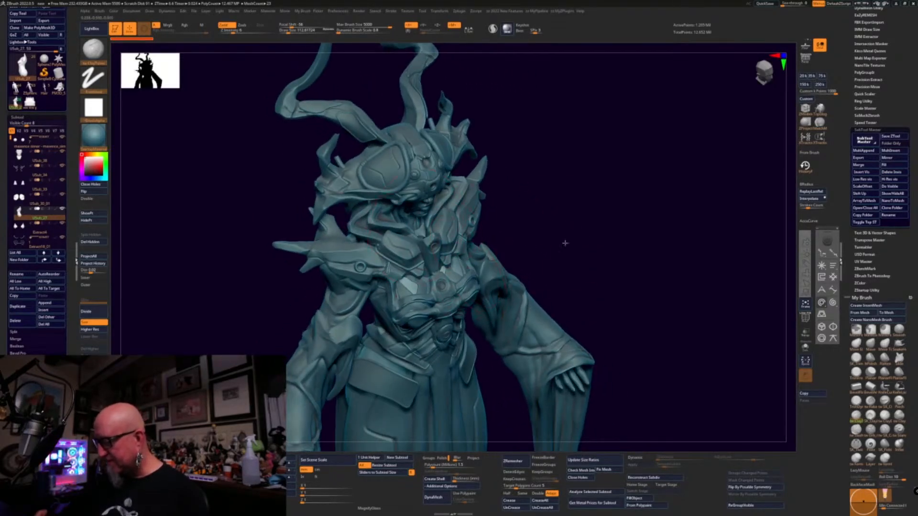
{"action": "left_click_drag", "start_coordinate": [565, 242], "coordinate": [572, 279], "text": "alt"}
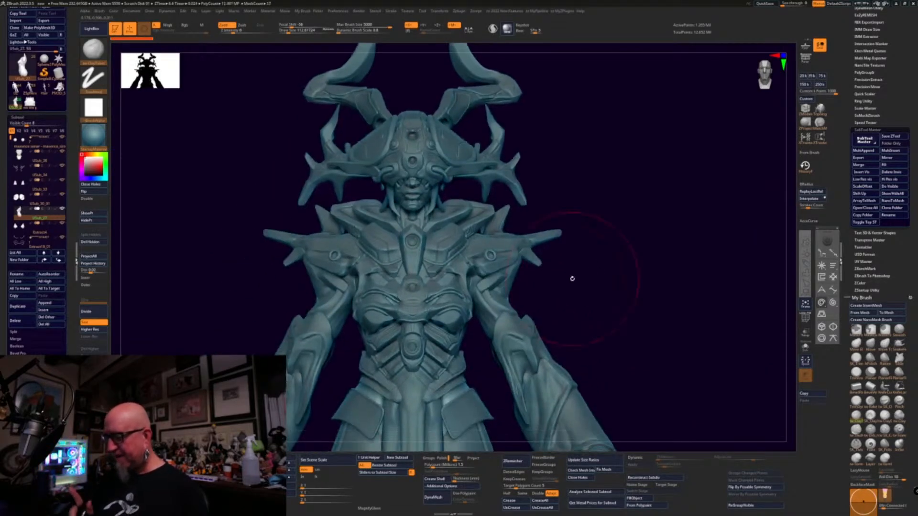
{"action": "mouse_move", "coordinate": [615, 311]}
{"action": "left_mouse_down", "text": "alt"}
{"action": "mouse_move", "coordinate": [601, 288]}
{"action": "mouse_move", "coordinate": [580, 315]}
{"action": "left_mouse_up", "text": "alt"}
{"action": "key", "text": "space"}
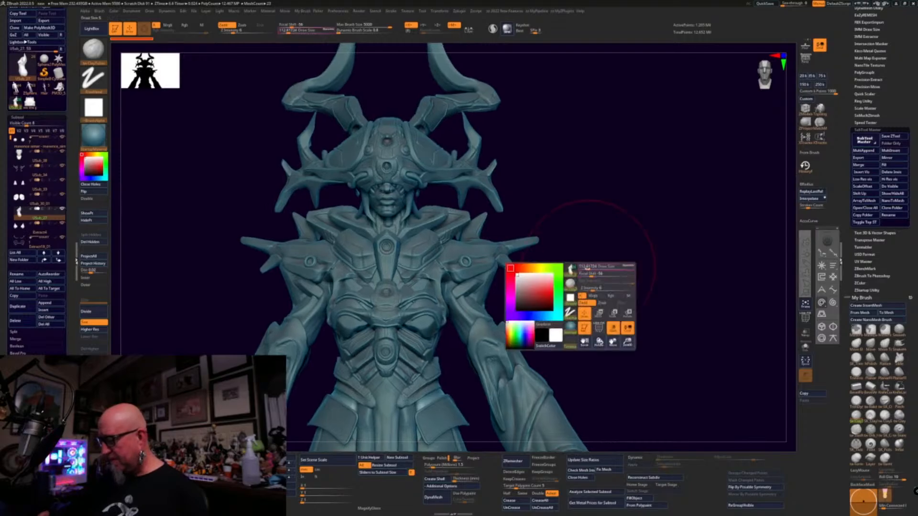
{"action": "mouse_move", "coordinate": [589, 268]}
{"action": "left_mouse_down"}
{"action": "mouse_move", "coordinate": [606, 283]}
{"action": "mouse_move", "coordinate": [588, 290]}
{"action": "left_mouse_up"}
{"action": "mouse_move", "coordinate": [547, 319]}
{"action": "left_mouse_down"}
{"action": "mouse_move", "coordinate": [549, 329]}
{"action": "mouse_move", "coordinate": [562, 318]}
{"action": "left_mouse_up"}
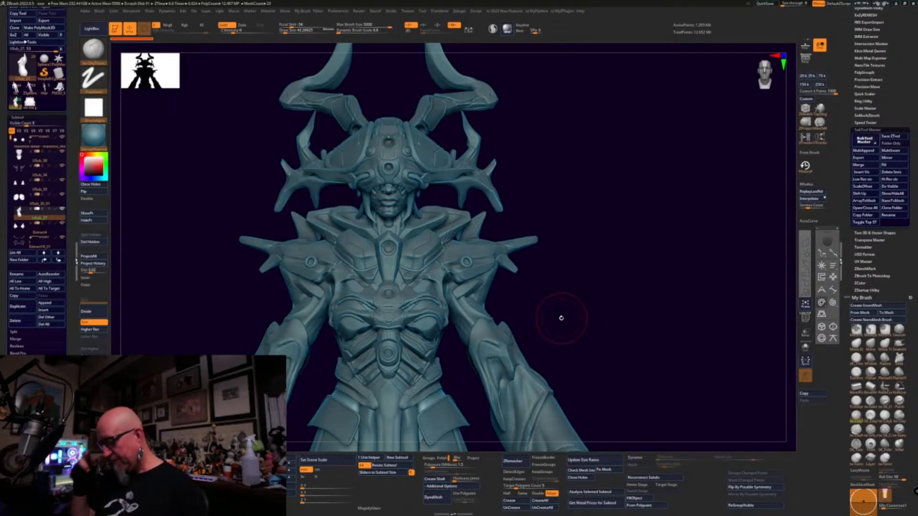
{"action": "left_click_drag", "start_coordinate": [572, 292], "coordinate": [577, 218], "text": "alt"}
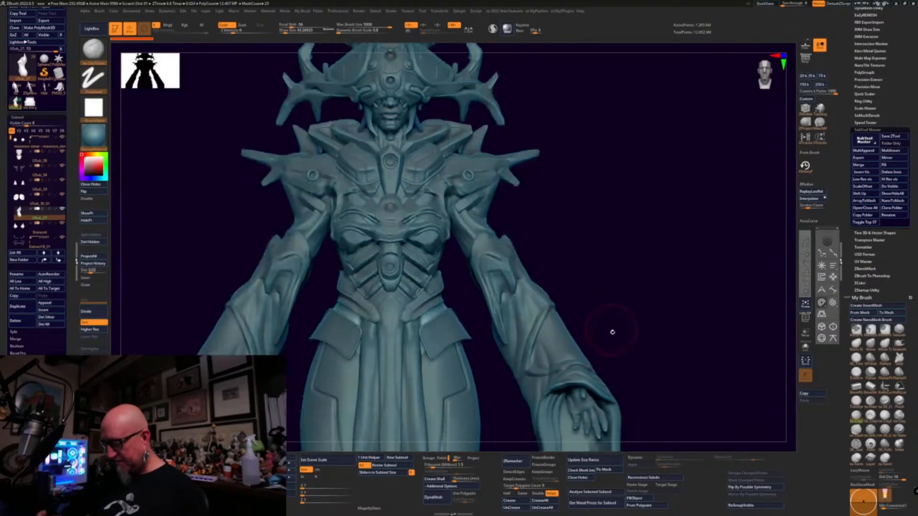
{"action": "mouse_move", "coordinate": [617, 329]}
{"action": "left_mouse_down", "text": "alt"}
{"action": "mouse_move", "coordinate": [622, 261]}
{"action": "mouse_move", "coordinate": [662, 299]}
{"action": "mouse_move", "coordinate": [575, 308]}
{"action": "mouse_move", "coordinate": [629, 290]}
{"action": "mouse_move", "coordinate": [627, 145]}
{"action": "mouse_move", "coordinate": [616, 221]}
{"action": "left_mouse_up", "text": "alt"}
{"action": "left_click_drag", "start_coordinate": [639, 317], "coordinate": [614, 464], "text": "alt"}
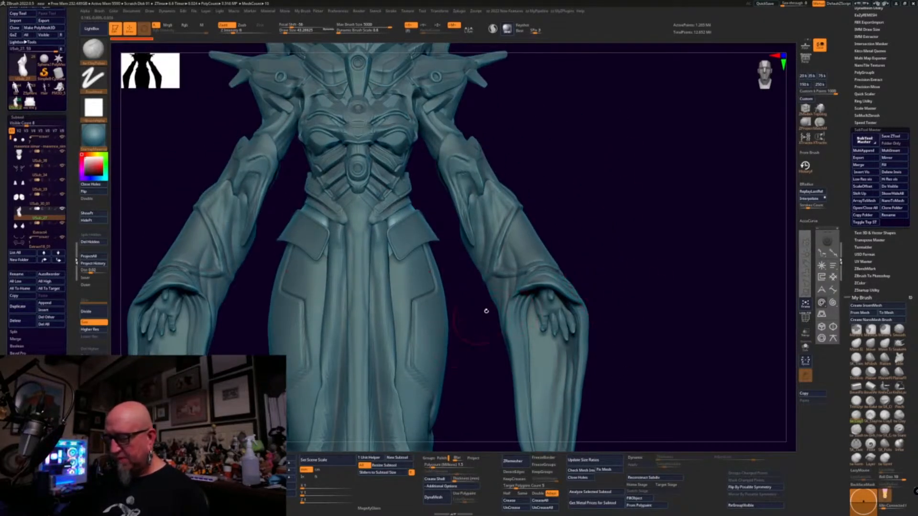
{"action": "mouse_move", "coordinate": [628, 233]}
{"action": "left_mouse_down", "text": "alt"}
{"action": "mouse_move", "coordinate": [648, 284]}
{"action": "mouse_move", "coordinate": [615, 278]}
{"action": "mouse_move", "coordinate": [641, 301]}
{"action": "mouse_move", "coordinate": [635, 312]}
{"action": "mouse_move", "coordinate": [601, 303]}
{"action": "mouse_move", "coordinate": [631, 301]}
{"action": "mouse_move", "coordinate": [627, 317]}
{"action": "left_mouse_up", "text": "alt"}
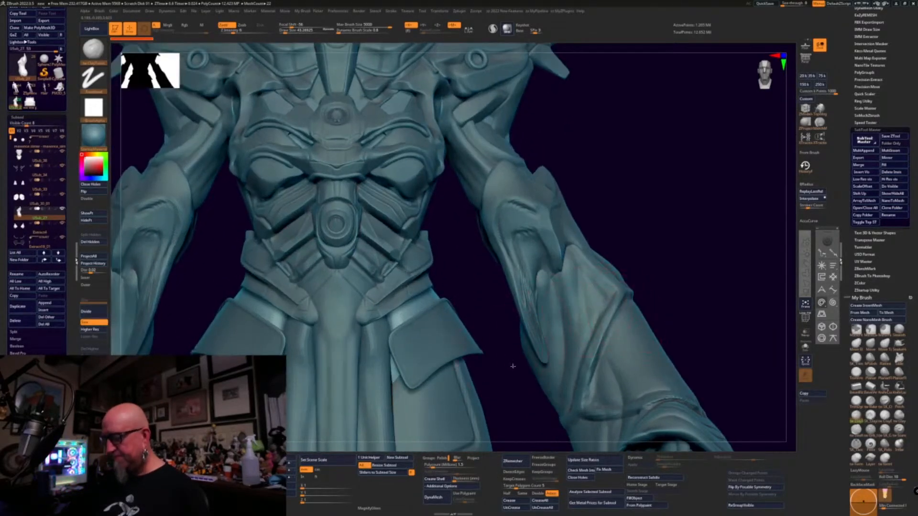
{"action": "left_click_drag", "start_coordinate": [512, 366], "coordinate": [580, 423], "text": "alt"}
{"action": "left_click_drag", "start_coordinate": [560, 351], "coordinate": [559, 400], "text": "alt"}
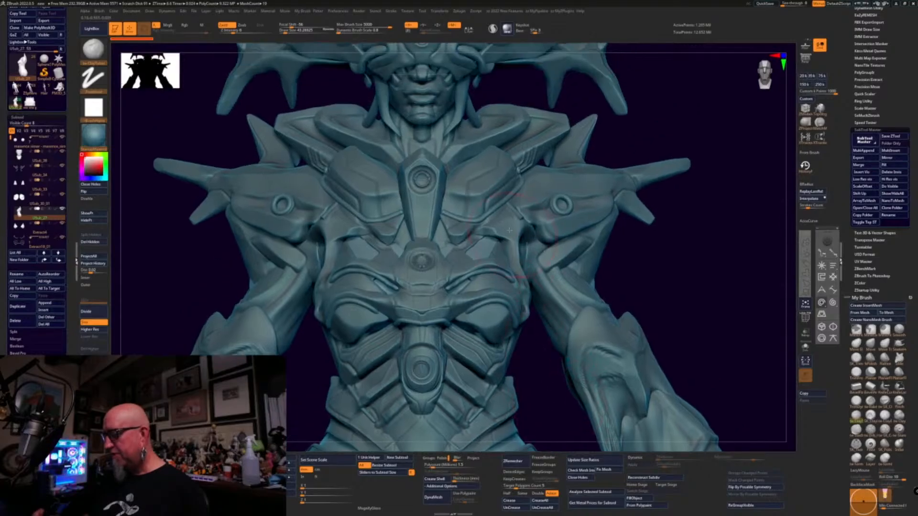
- Select the chest armour subtool and carve a thin panel line at the upper edge of the chest plates with a small carving brush
{"action": "left_click", "coordinate": [553, 258], "text": "alt"}
{"action": "mouse_move", "coordinate": [554, 258]}
{"action": "left_mouse_down"}
{"action": "mouse_move", "coordinate": [677, 280]}
{"action": "mouse_move", "coordinate": [674, 268]}
{"action": "mouse_move", "coordinate": [644, 303]}
{"action": "left_mouse_up"}
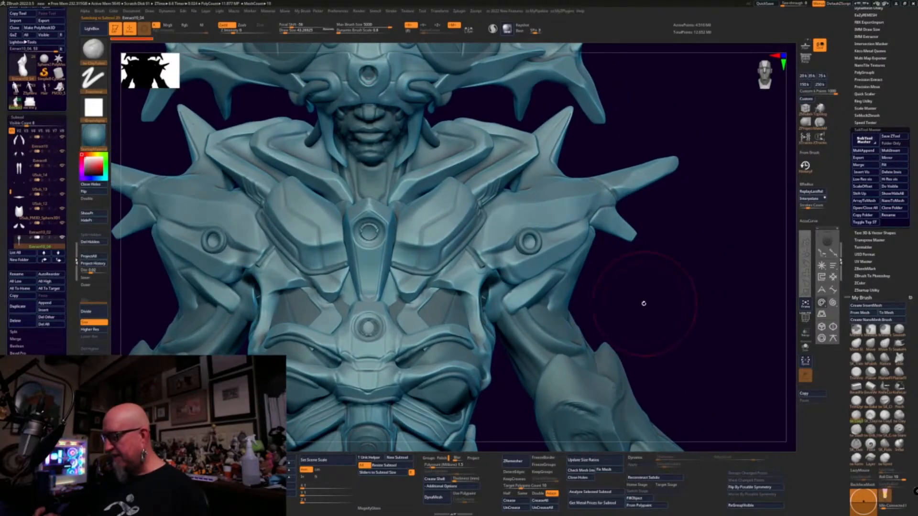
{"action": "left_click", "coordinate": [885, 430]}
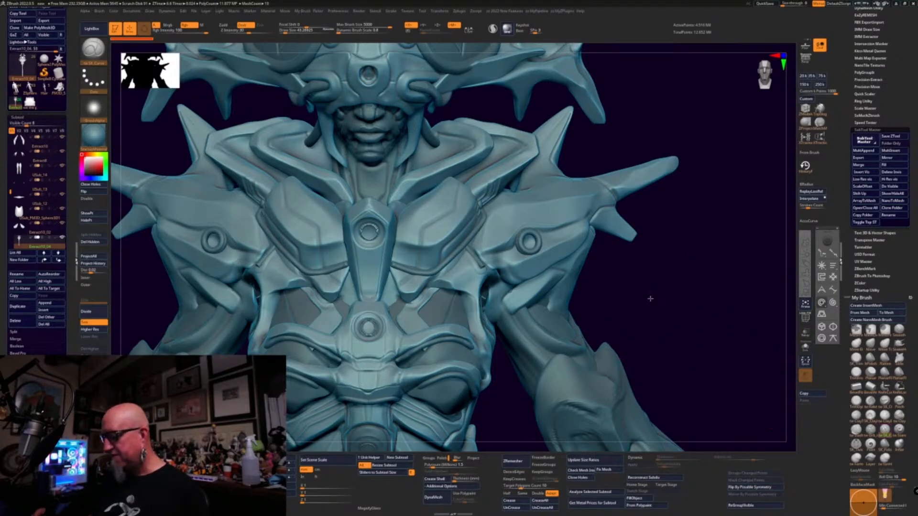
{"action": "left_click_drag", "start_coordinate": [651, 299], "coordinate": [644, 287]}
{"action": "key", "text": "space"}
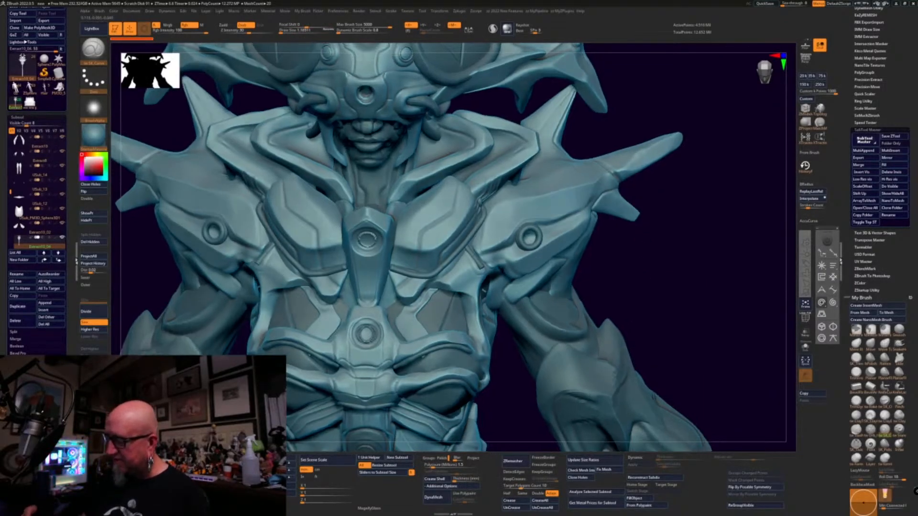
{"action": "key", "text": "space"}
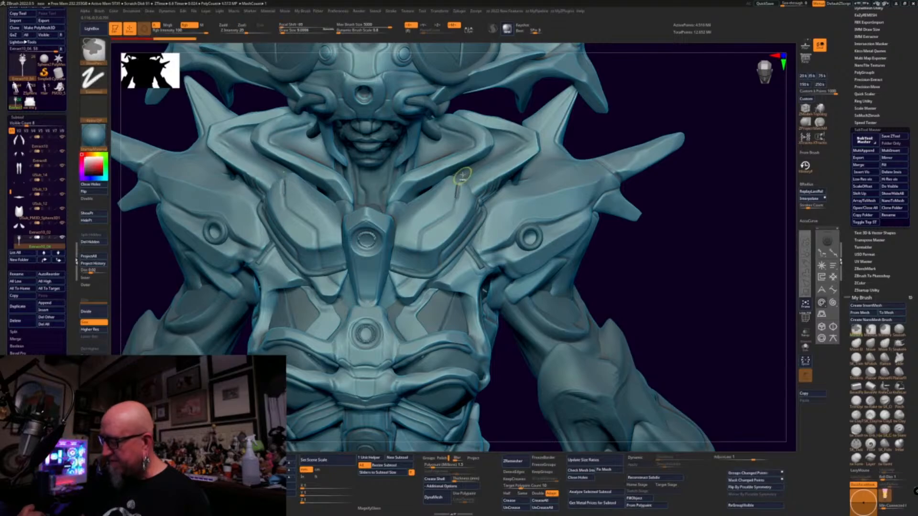
{"action": "key", "text": "space"}
{"action": "left_click_drag", "start_coordinate": [460, 186], "coordinate": [459, 186]}
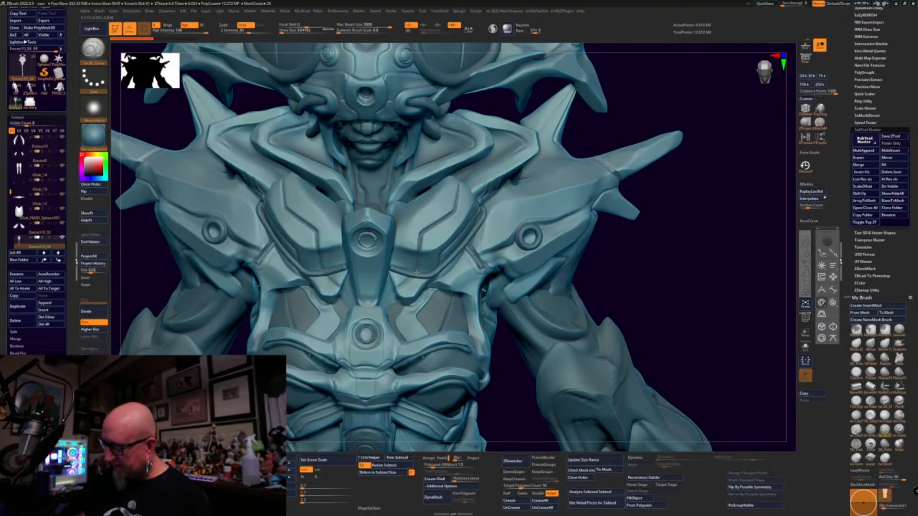
- Refine the carved line on the upper chest plates using a different brush with a draw size of about 14
{"action": "left_click", "coordinate": [898, 386]}
{"action": "key", "text": "space"}
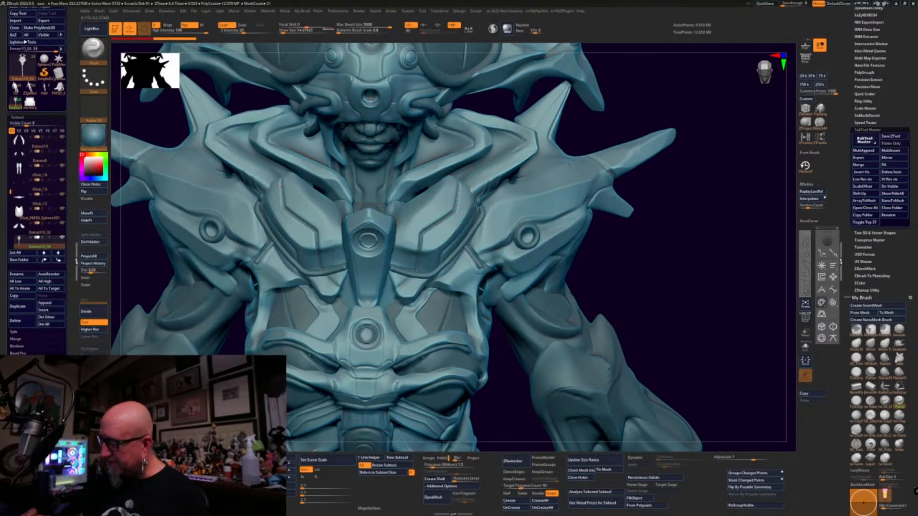
{"action": "mouse_move", "coordinate": [457, 188]}
{"action": "left_mouse_down"}
{"action": "mouse_move", "coordinate": [455, 209]}
{"action": "mouse_move", "coordinate": [420, 242]}
{"action": "mouse_move", "coordinate": [458, 188]}
{"action": "left_mouse_up"}
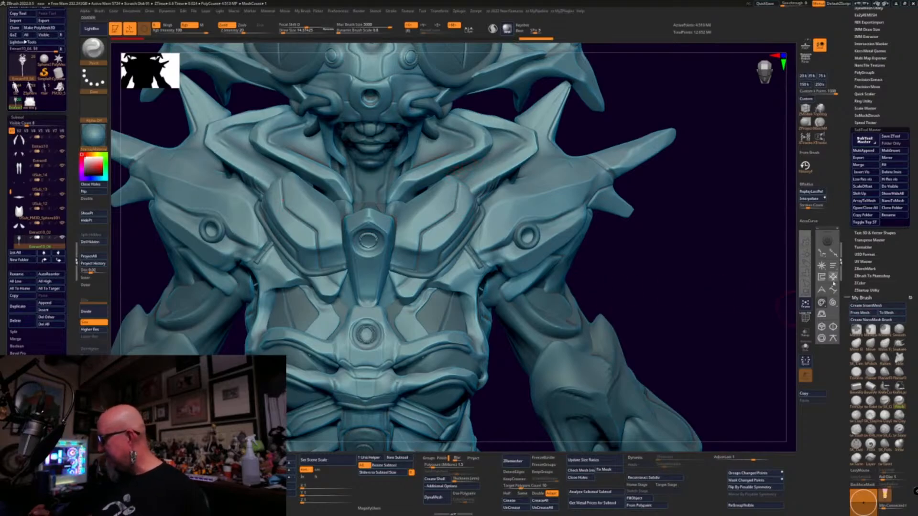
- Sketch a notched panel-line profile with radiating highlight strokes beside the torso on the screen-drawing overlay, and clear the sketch
{"action": "left_click", "coordinate": [804, 262]}
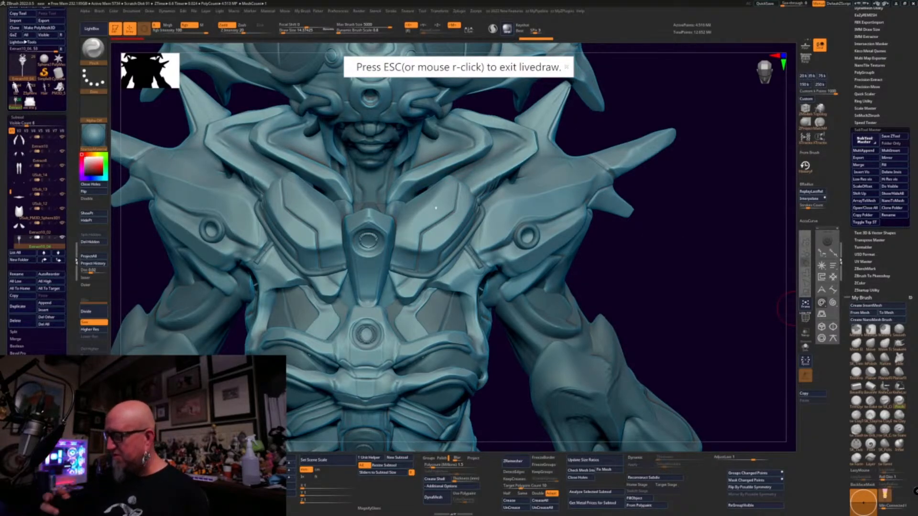
{"action": "key", "text": "Escape"}
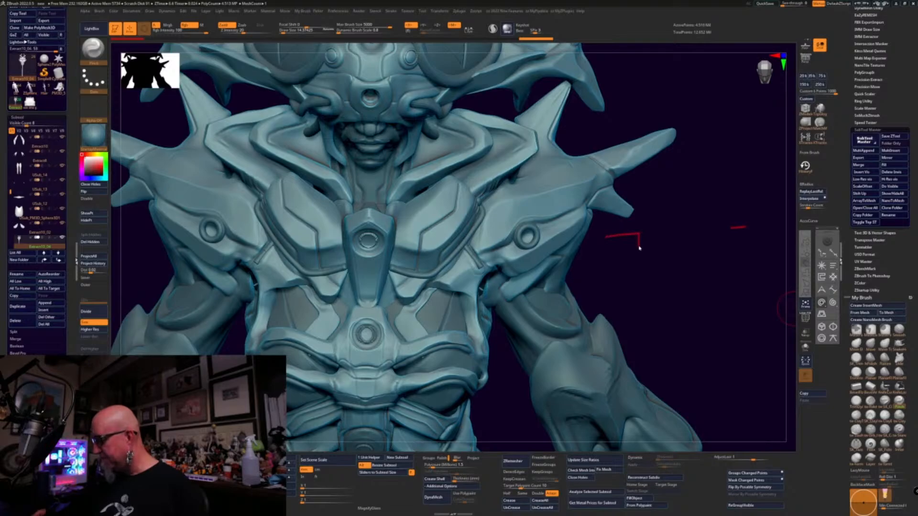
{"action": "left_click_drag", "start_coordinate": [653, 243], "coordinate": [695, 234]}
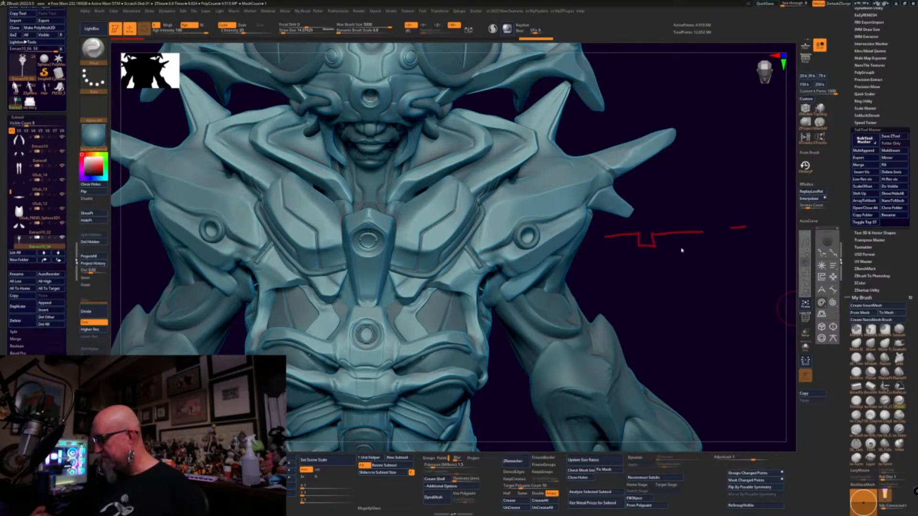
{"action": "left_click_drag", "start_coordinate": [630, 234], "coordinate": [639, 230]}
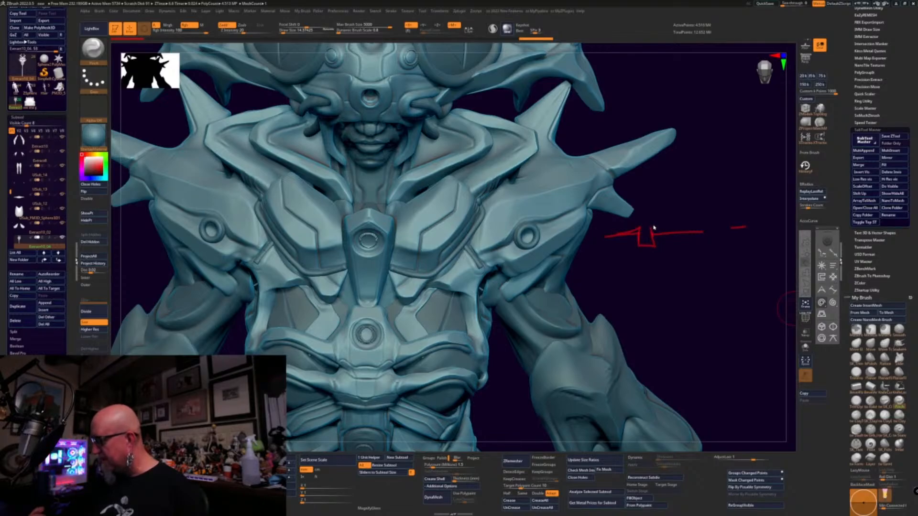
{"action": "mouse_move", "coordinate": [687, 181]}
{"action": "left_mouse_down"}
{"action": "mouse_move", "coordinate": [656, 224]}
{"action": "mouse_move", "coordinate": [702, 203]}
{"action": "left_mouse_up"}
{"action": "left_click_drag", "start_coordinate": [641, 231], "coordinate": [627, 179]}
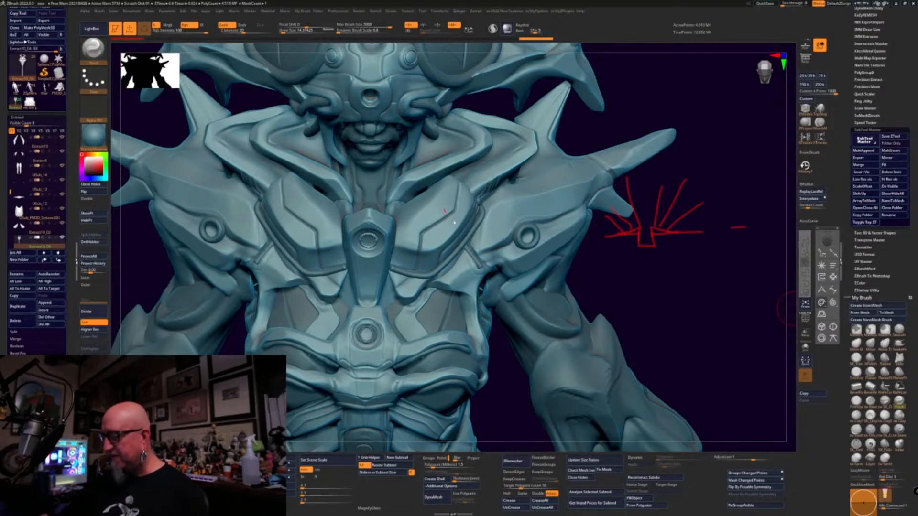
{"action": "key", "text": "Escape"}
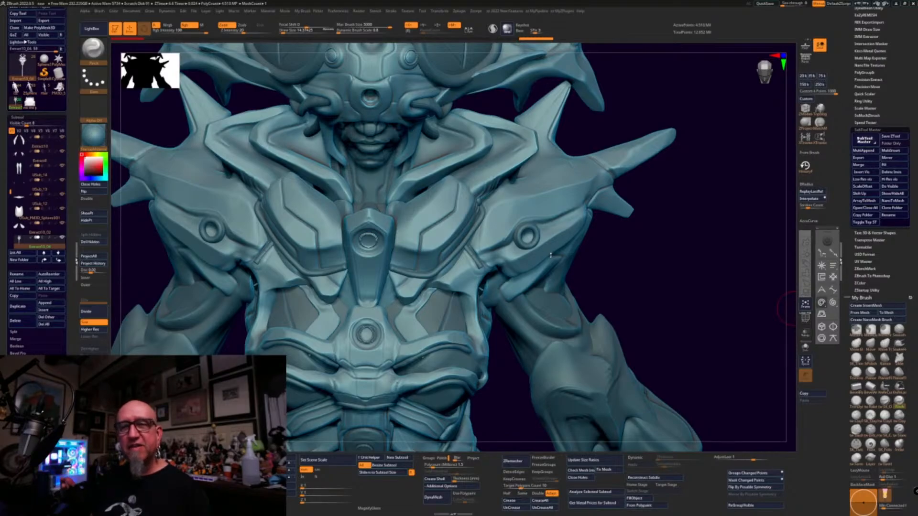
- Switch to the Move brush with a draw size of about 60 while going over the shoulder and head armour
{"action": "mouse_move", "coordinate": [661, 295]}
{"action": "left_mouse_down"}
{"action": "mouse_move", "coordinate": [647, 287]}
{"action": "mouse_move", "coordinate": [713, 287]}
{"action": "mouse_move", "coordinate": [651, 340]}
{"action": "mouse_move", "coordinate": [646, 307]}
{"action": "left_mouse_up"}
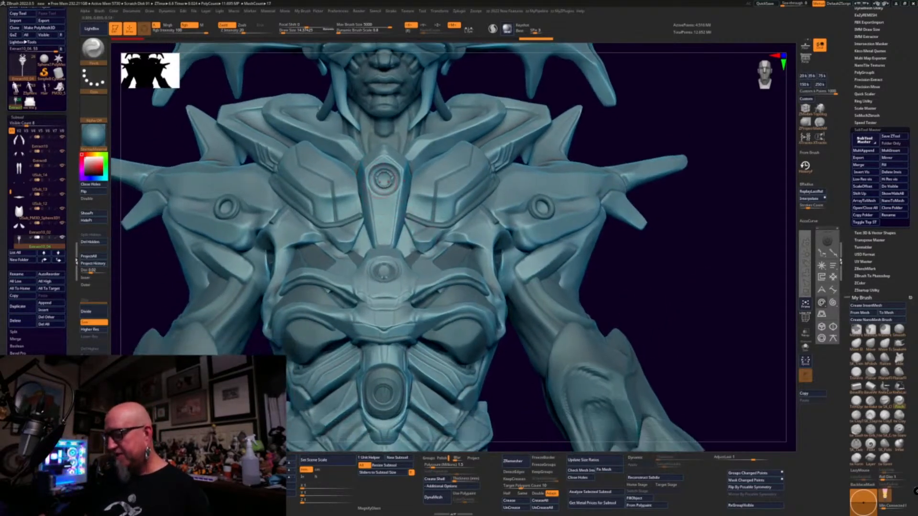
{"action": "mouse_move", "coordinate": [678, 276]}
{"action": "left_mouse_down"}
{"action": "mouse_move", "coordinate": [699, 348]}
{"action": "mouse_move", "coordinate": [702, 342]}
{"action": "mouse_move", "coordinate": [691, 340]}
{"action": "mouse_move", "coordinate": [700, 338]}
{"action": "mouse_move", "coordinate": [683, 346]}
{"action": "mouse_move", "coordinate": [698, 342]}
{"action": "mouse_move", "coordinate": [534, 239]}
{"action": "left_mouse_up"}
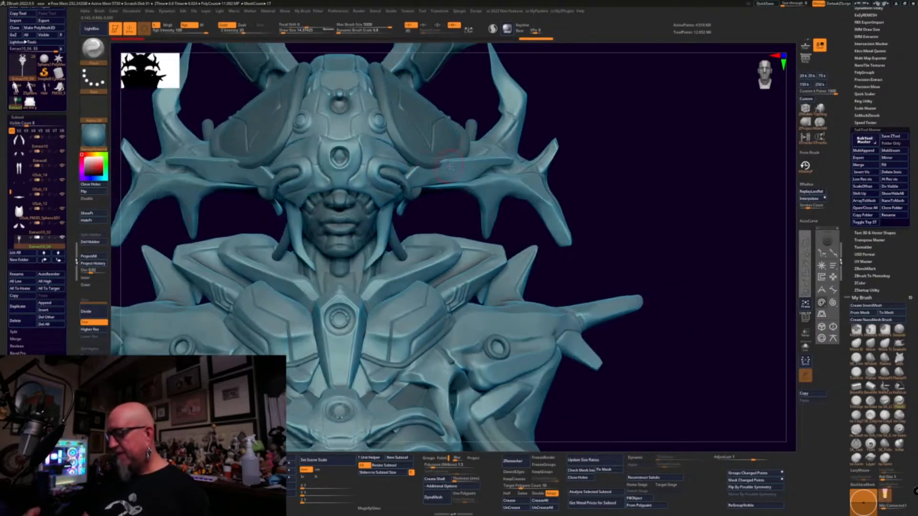
{"action": "left_click_drag", "start_coordinate": [629, 168], "coordinate": [647, 213]}
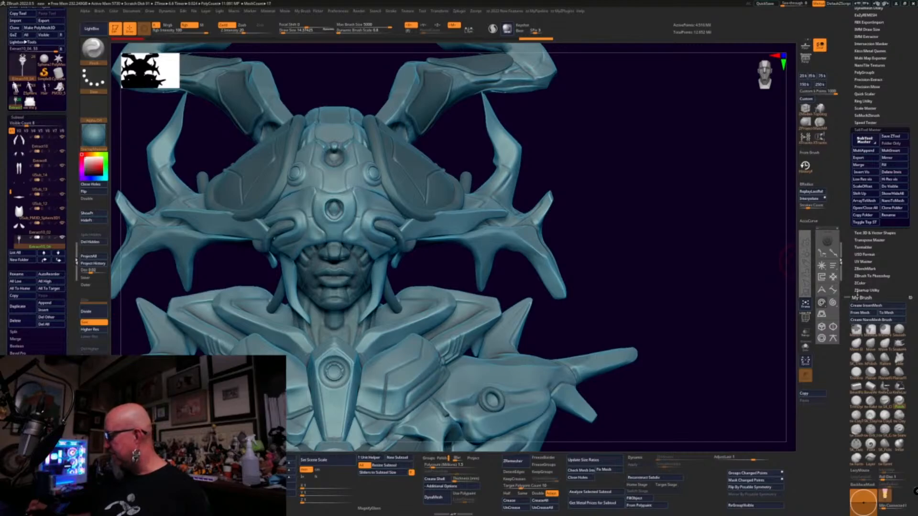
{"action": "left_click", "coordinate": [856, 343]}
{"action": "key", "text": "space"}
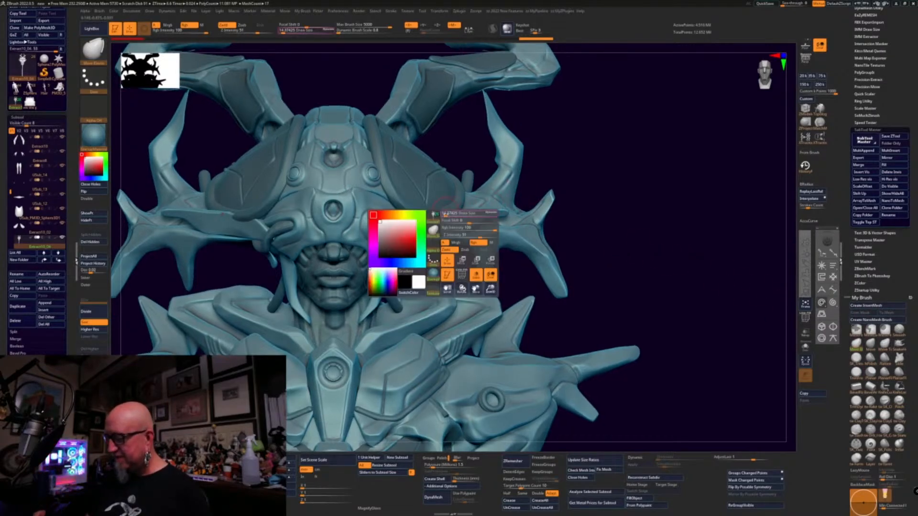
{"action": "left_click_drag", "start_coordinate": [445, 212], "coordinate": [449, 214]}
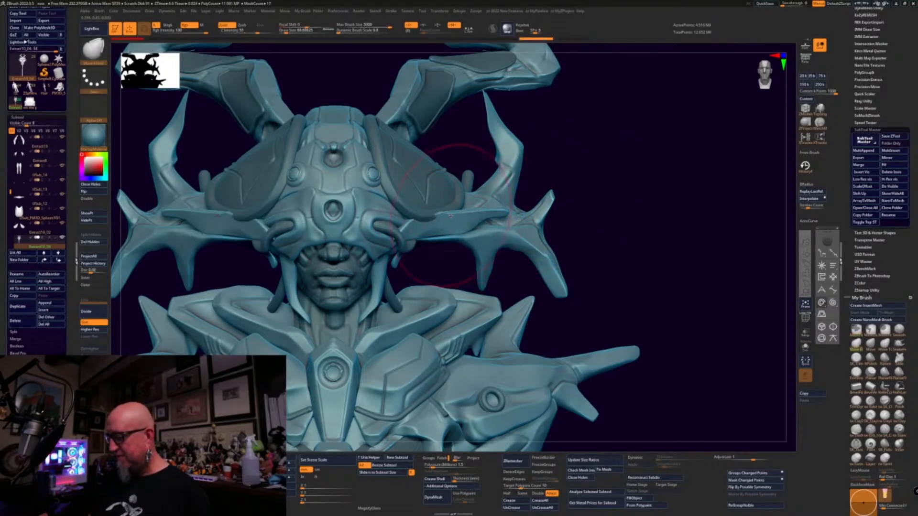
{"action": "mouse_move", "coordinate": [456, 213]}
{"action": "left_mouse_down"}
{"action": "mouse_move", "coordinate": [493, 212]}
{"action": "mouse_move", "coordinate": [498, 228]}
{"action": "mouse_move", "coordinate": [507, 224]}
{"action": "left_mouse_up"}
- Examine the skirt folds, the sleeve ends and the full-length silhouette of the character from the front
{"action": "mouse_move", "coordinate": [626, 257]}
{"action": "left_mouse_down"}
{"action": "mouse_move", "coordinate": [626, 242]}
{"action": "mouse_move", "coordinate": [606, 250]}
{"action": "mouse_move", "coordinate": [617, 249]}
{"action": "left_mouse_up"}
{"action": "left_click_drag", "start_coordinate": [602, 333], "coordinate": [621, 198], "text": "alt"}
{"action": "left_click_drag", "start_coordinate": [660, 232], "coordinate": [658, 149]}
{"action": "left_click_drag", "start_coordinate": [727, 300], "coordinate": [715, 250]}
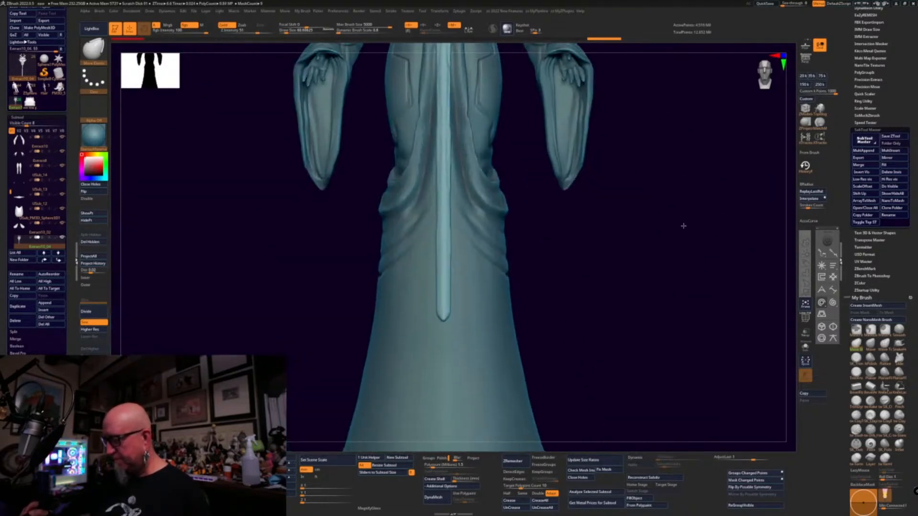
{"action": "left_click_drag", "start_coordinate": [682, 225], "coordinate": [653, 341], "text": "alt"}
{"action": "left_click_drag", "start_coordinate": [645, 309], "coordinate": [633, 148], "text": "alt"}
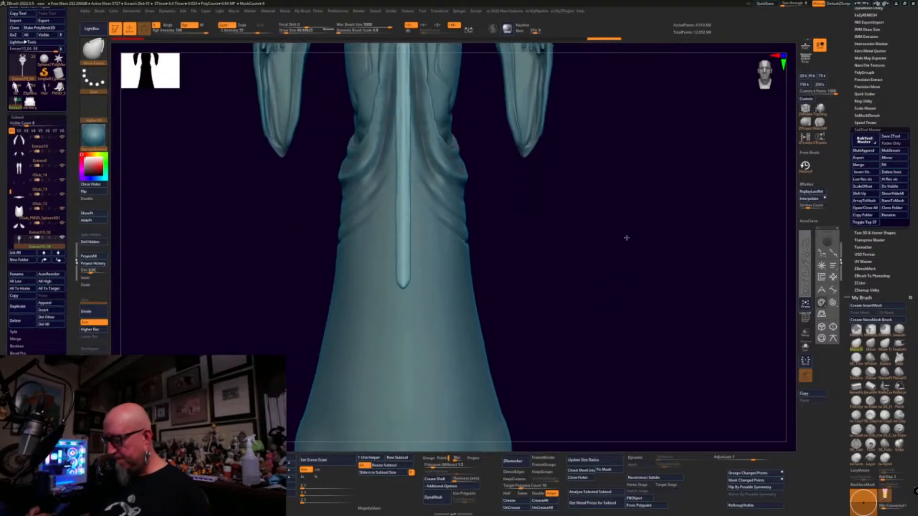
{"action": "mouse_move", "coordinate": [621, 364]}
{"action": "left_mouse_down", "text": "alt"}
{"action": "mouse_move", "coordinate": [598, 212]}
{"action": "mouse_move", "coordinate": [575, 345]}
{"action": "mouse_move", "coordinate": [573, 293]}
{"action": "mouse_move", "coordinate": [604, 303]}
{"action": "mouse_move", "coordinate": [610, 289]}
{"action": "mouse_move", "coordinate": [608, 308]}
{"action": "left_mouse_up", "text": "alt"}
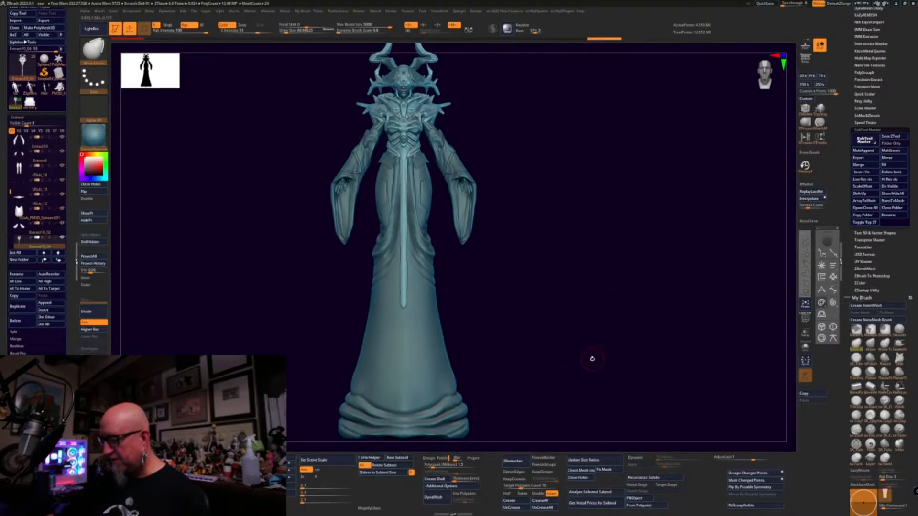
{"action": "left_click_drag", "start_coordinate": [592, 358], "coordinate": [532, 339]}
- Select the sleeve subtool and pull both sleeve ends far down beside the skirt with a much larger Move brush
{"action": "left_click", "coordinate": [463, 290], "text": "alt"}
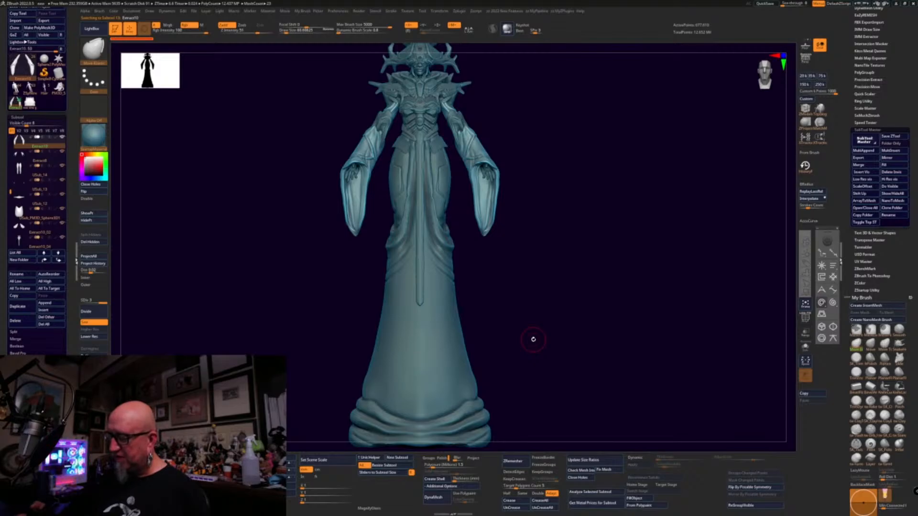
{"action": "left_click_drag", "start_coordinate": [533, 340], "coordinate": [534, 298], "text": "alt"}
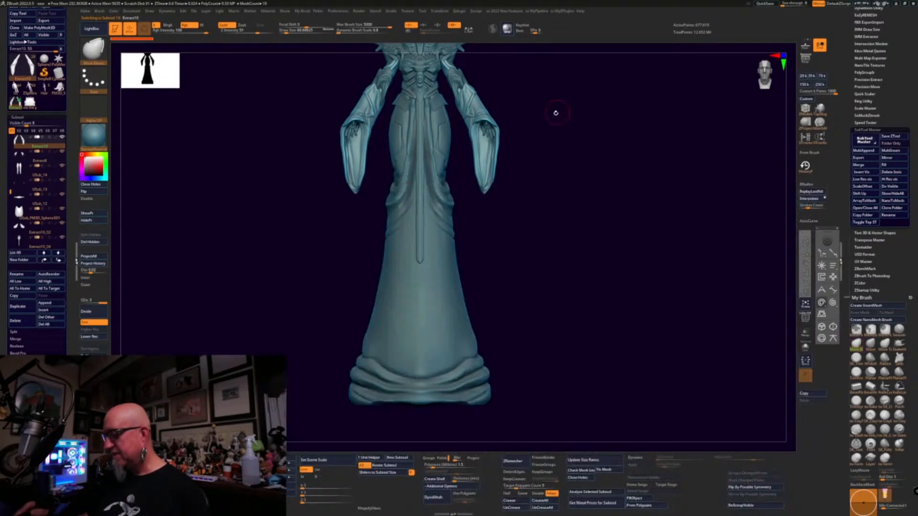
{"action": "key", "text": "space"}
{"action": "left_click_drag", "start_coordinate": [510, 175], "coordinate": [523, 175]}
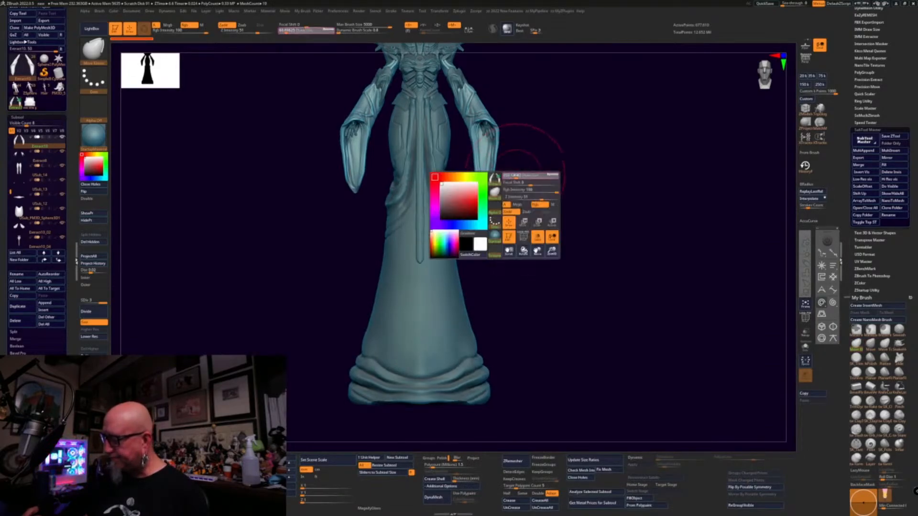
{"action": "left_click_drag", "start_coordinate": [482, 229], "coordinate": [482, 279]}
{"action": "left_click_drag", "start_coordinate": [493, 197], "coordinate": [483, 199]}
{"action": "left_click_drag", "start_coordinate": [483, 243], "coordinate": [480, 243]}
{"action": "left_click_drag", "start_coordinate": [478, 279], "coordinate": [471, 308]}
{"action": "left_click_drag", "start_coordinate": [480, 257], "coordinate": [487, 258]}
{"action": "left_click_drag", "start_coordinate": [473, 297], "coordinate": [480, 302]}
- Compare the lengthened sleeves against the full figure and undo the sleeve strokes back to their short shape
{"action": "mouse_move", "coordinate": [539, 305]}
{"action": "left_mouse_down", "text": "alt"}
{"action": "mouse_move", "coordinate": [527, 333]}
{"action": "mouse_move", "coordinate": [544, 366]}
{"action": "left_mouse_up", "text": "alt"}
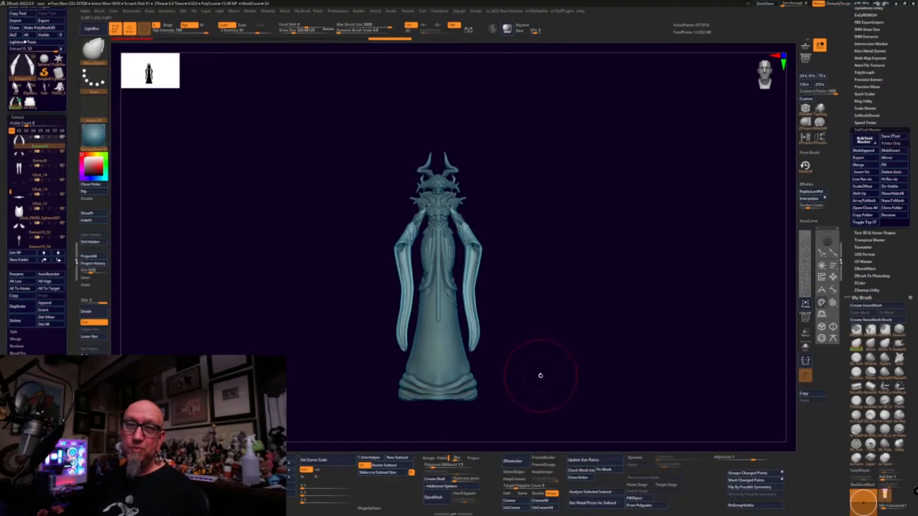
{"action": "left_click_drag", "start_coordinate": [539, 374], "coordinate": [533, 284], "text": "alt"}
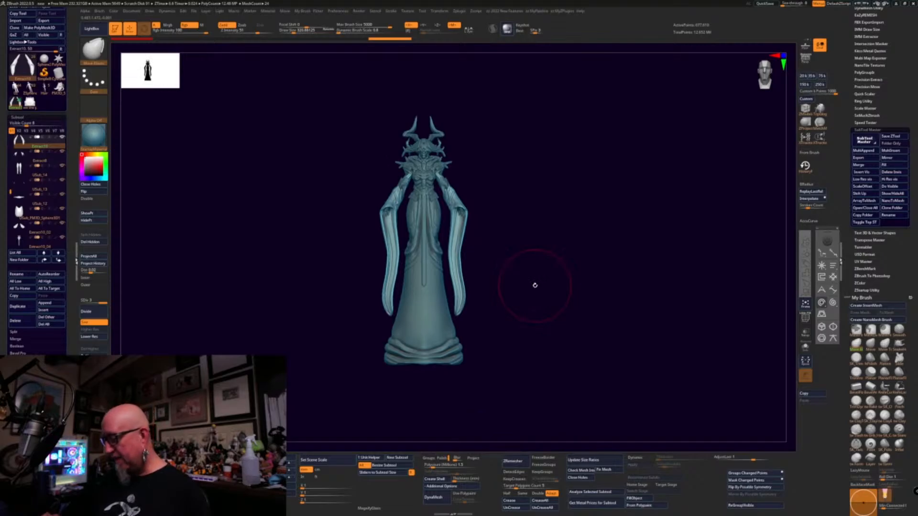
{"action": "mouse_move", "coordinate": [496, 328]}
{"action": "left_mouse_down"}
{"action": "mouse_move", "coordinate": [526, 371]}
{"action": "mouse_move", "coordinate": [572, 351]}
{"action": "left_mouse_up"}
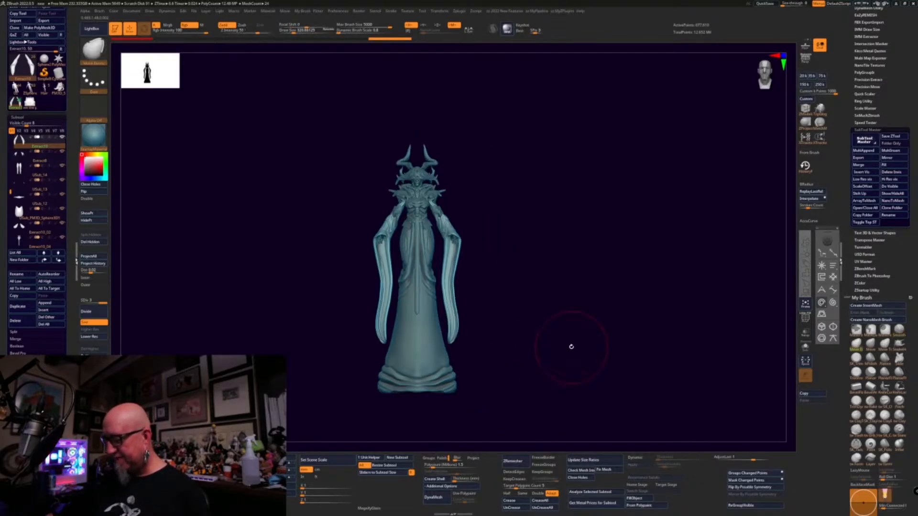
{"action": "key", "text": "ctrl+z"}
{"action": "key", "text": "ctrl+z"}
{"action": "key", "text": "ctrl+z"}
{"action": "key", "text": "ctrl+z"}
{"action": "key", "text": "ctrl+z"}
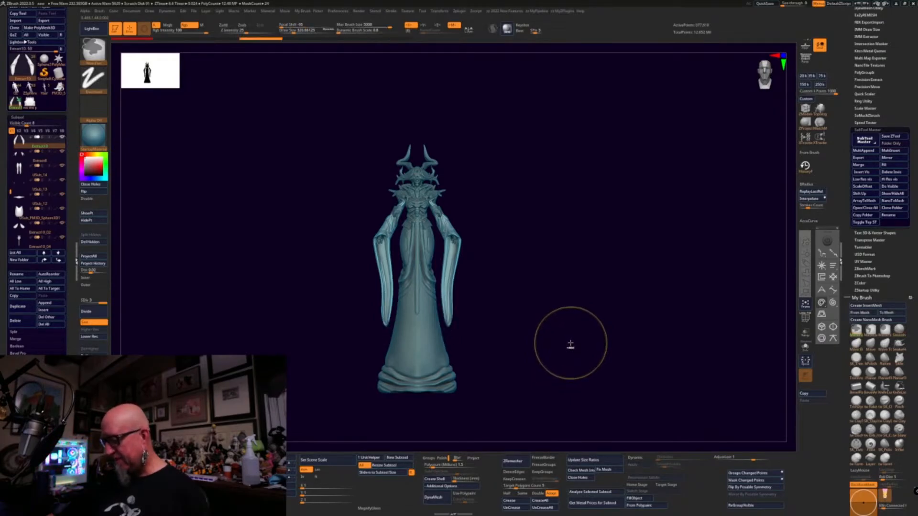
{"action": "key", "text": "ctrl+z"}
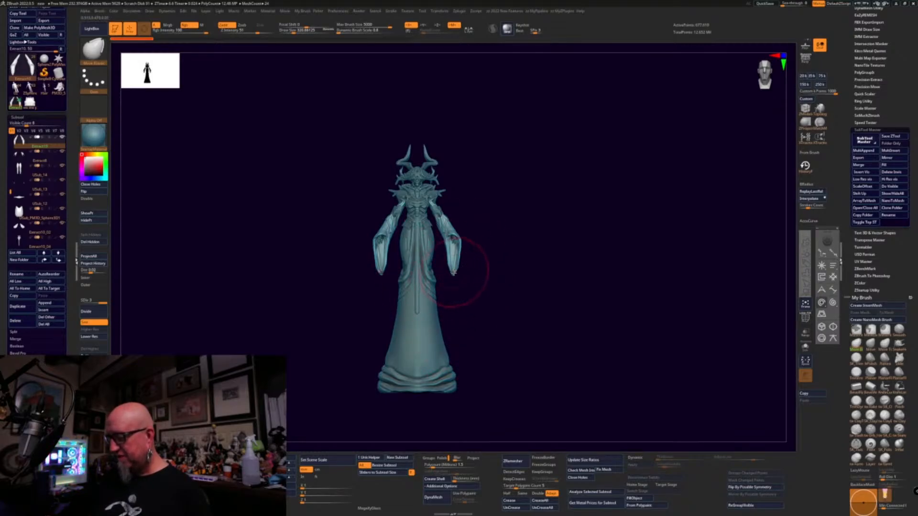
- Reselect the sleeve subtool and lengthen both sleeves into long narrow drapes hanging well below the hands
{"action": "left_click_drag", "start_coordinate": [452, 272], "coordinate": [453, 275]}
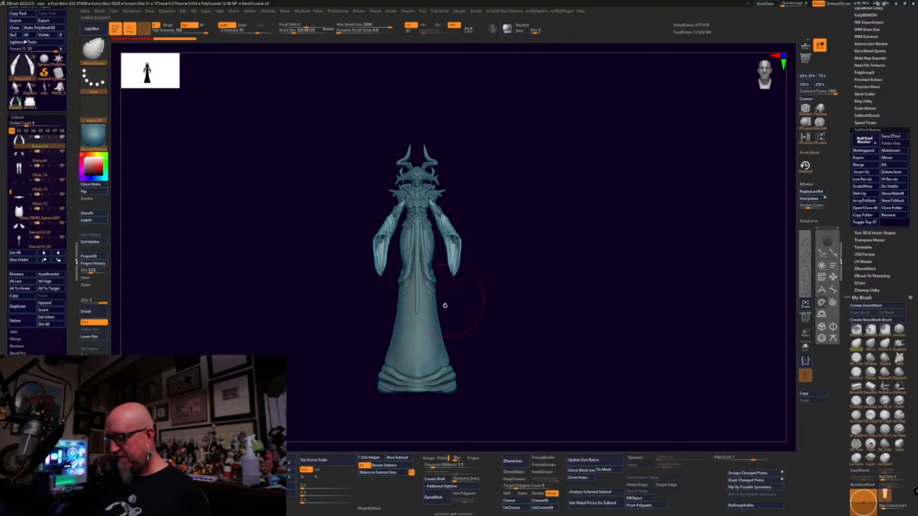
{"action": "left_click", "coordinate": [434, 358], "text": "alt"}
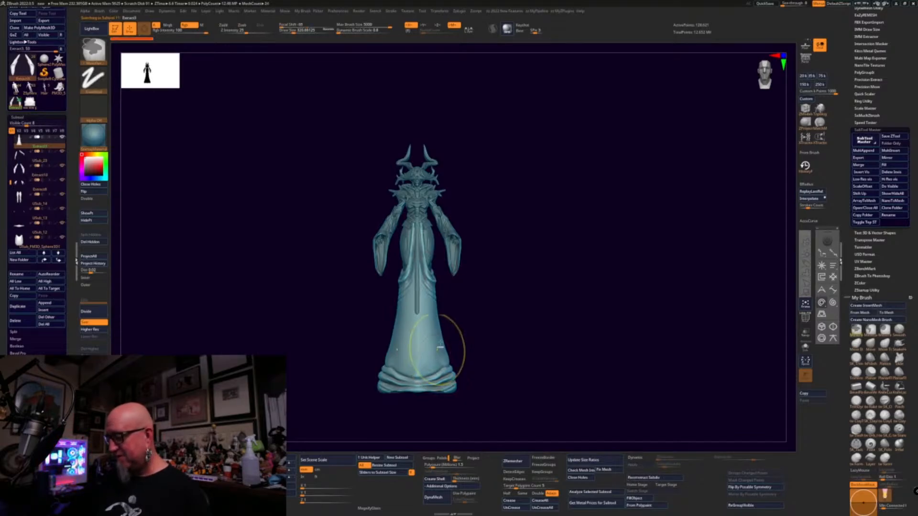
{"action": "left_click", "coordinate": [455, 266], "text": "alt"}
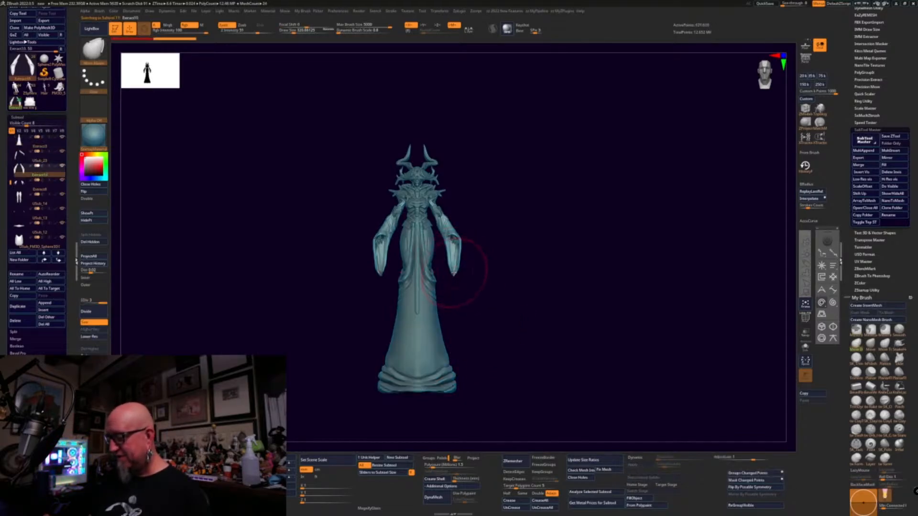
{"action": "mouse_move", "coordinate": [455, 268]}
{"action": "left_mouse_down"}
{"action": "mouse_move", "coordinate": [453, 327]}
{"action": "mouse_move", "coordinate": [504, 338]}
{"action": "mouse_move", "coordinate": [525, 365]}
{"action": "mouse_move", "coordinate": [583, 332]}
{"action": "mouse_move", "coordinate": [583, 379]}
{"action": "left_mouse_up"}
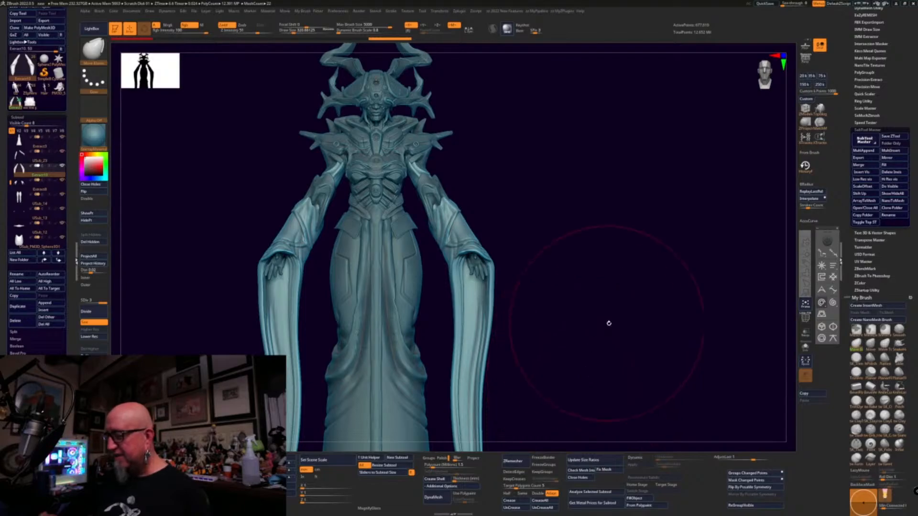
{"action": "mouse_move", "coordinate": [609, 323]}
{"action": "left_mouse_down", "text": "alt"}
{"action": "mouse_move", "coordinate": [623, 350]}
{"action": "mouse_move", "coordinate": [598, 350]}
{"action": "mouse_move", "coordinate": [616, 341]}
{"action": "mouse_move", "coordinate": [610, 317]}
{"action": "mouse_move", "coordinate": [619, 333]}
{"action": "left_mouse_up", "text": "alt"}
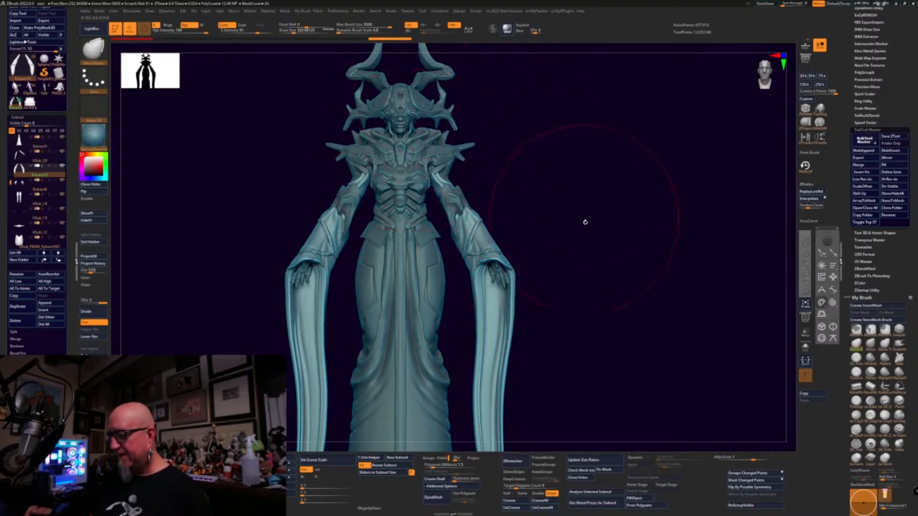
{"action": "left_click_drag", "start_coordinate": [584, 222], "coordinate": [591, 305], "text": "alt"}
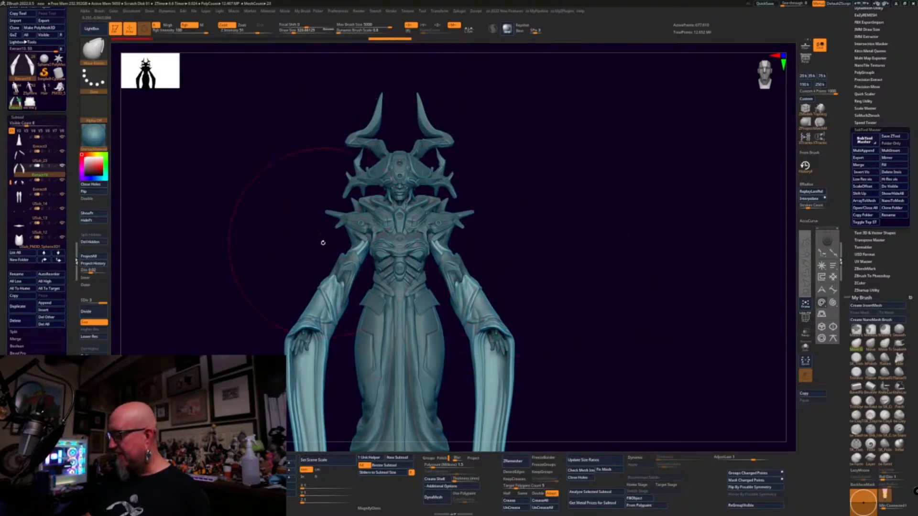
- Draw red guide lines from between the horns down past both shoulders to mark the triangular silhouette, and clear them
{"action": "left_click", "coordinate": [805, 253]}
{"action": "mouse_move", "coordinate": [415, 86]}
{"action": "left_mouse_down"}
{"action": "mouse_move", "coordinate": [312, 244]}
{"action": "mouse_move", "coordinate": [421, 139]}
{"action": "mouse_move", "coordinate": [488, 264]}
{"action": "mouse_move", "coordinate": [405, 96]}
{"action": "mouse_move", "coordinate": [497, 288]}
{"action": "left_mouse_up"}
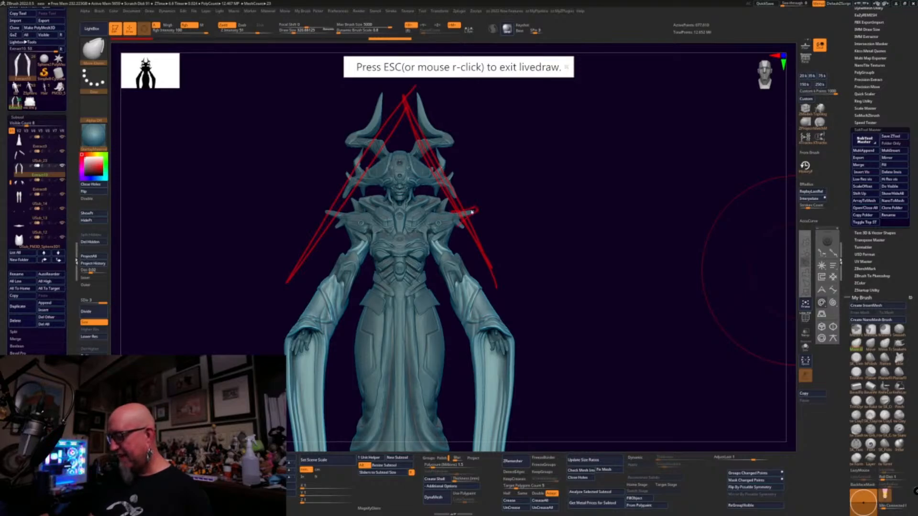
{"action": "mouse_move", "coordinate": [474, 211]}
{"action": "left_mouse_down"}
{"action": "mouse_move", "coordinate": [454, 180]}
{"action": "mouse_move", "coordinate": [479, 222]}
{"action": "left_mouse_up"}
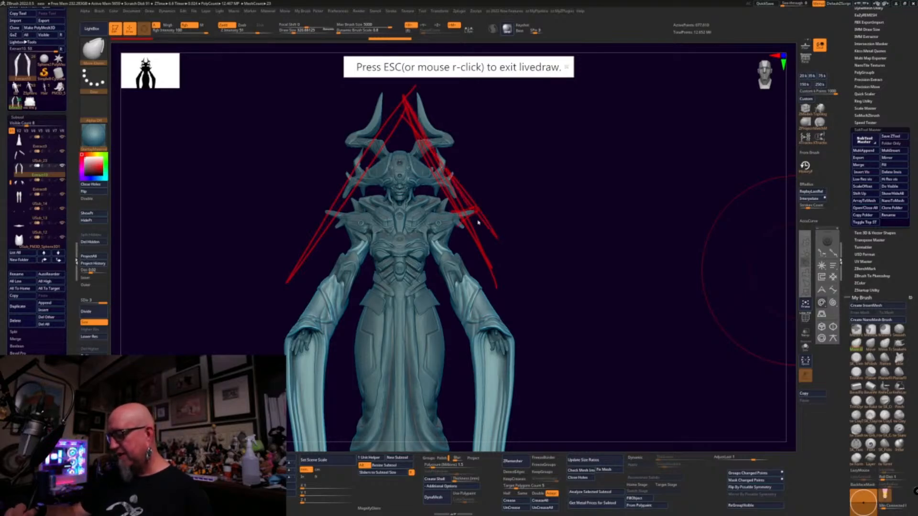
{"action": "mouse_move", "coordinate": [294, 265]}
{"action": "left_mouse_down"}
{"action": "mouse_move", "coordinate": [431, 103]}
{"action": "mouse_move", "coordinate": [281, 271]}
{"action": "left_mouse_up"}
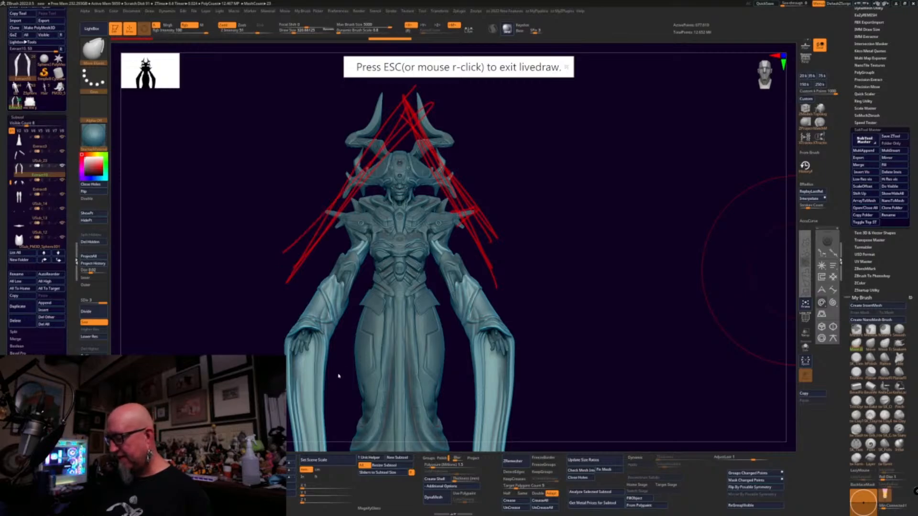
{"action": "key", "text": "Escape"}
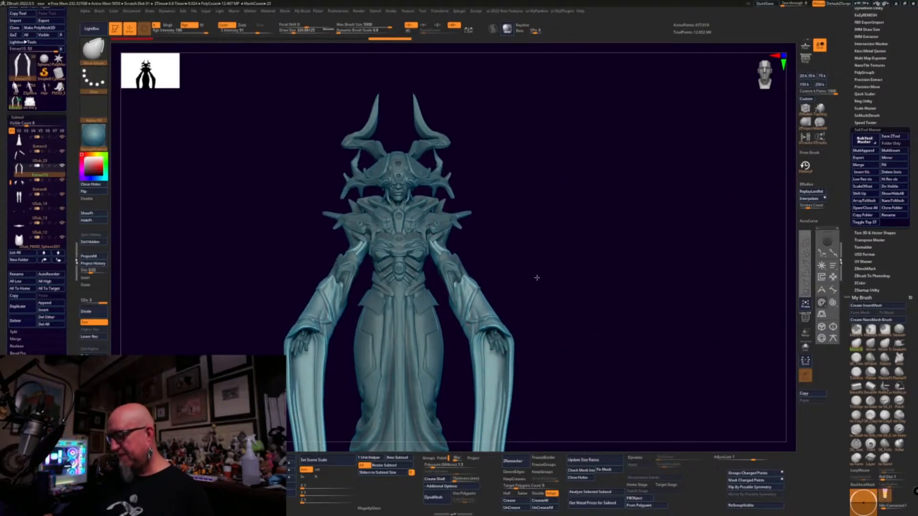
- Select the face subtool and the helmet's side panels in turn, and look through the neighbouring subtools in the list
{"action": "left_click", "coordinate": [399, 185], "text": "alt"}
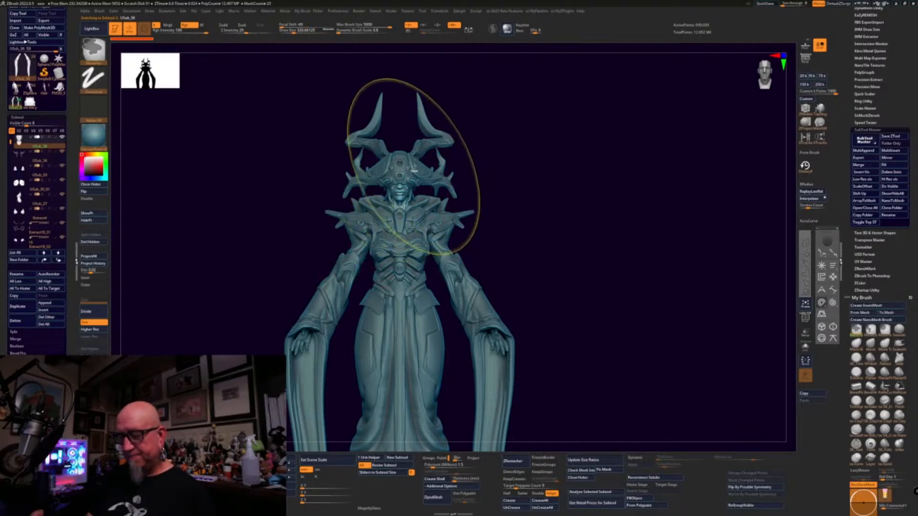
{"action": "key", "text": "ctrl"}
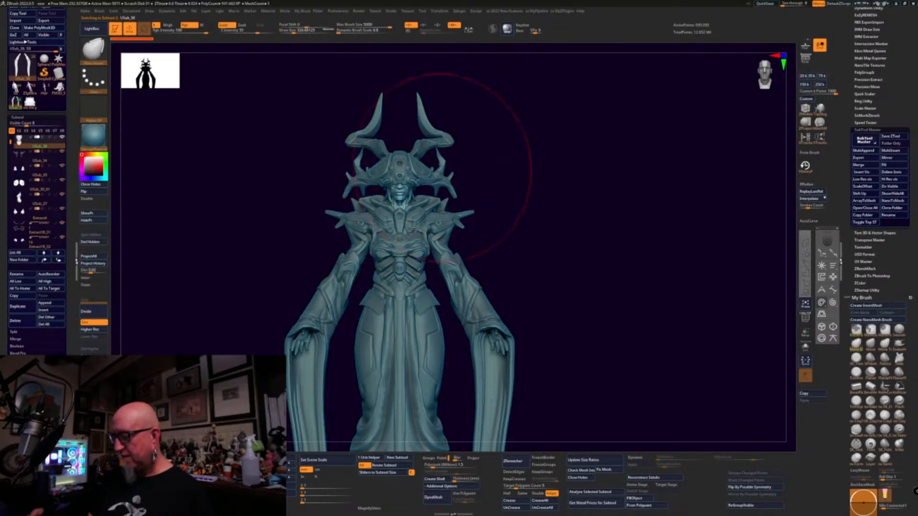
{"action": "left_click", "coordinate": [414, 178], "text": "alt"}
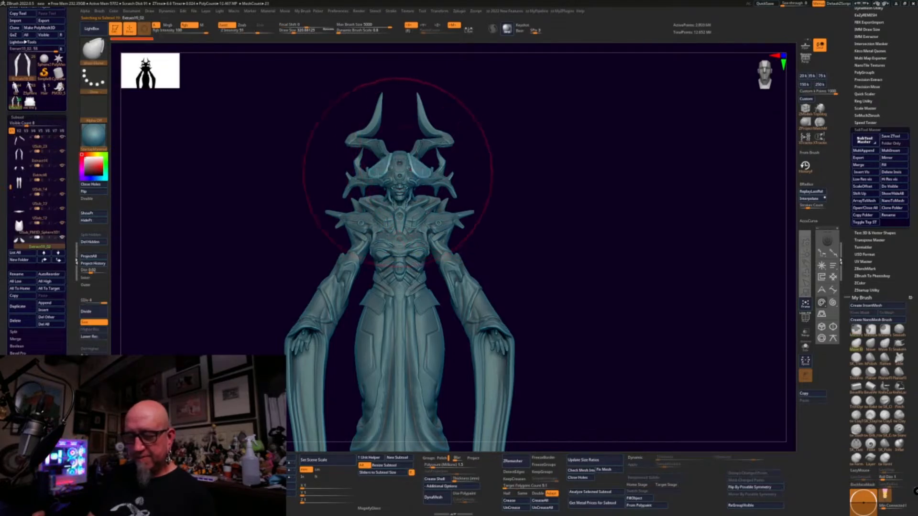
{"action": "left_click_drag", "start_coordinate": [7, 189], "coordinate": [43, 115]}
{"action": "left_click_drag", "start_coordinate": [45, 235], "coordinate": [45, 172]}
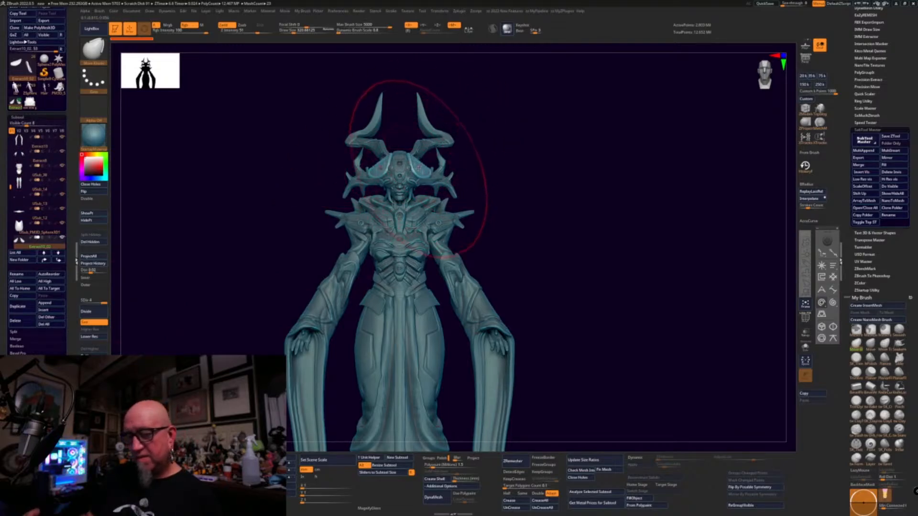
{"action": "left_click_drag", "start_coordinate": [38, 174], "coordinate": [38, 235]}
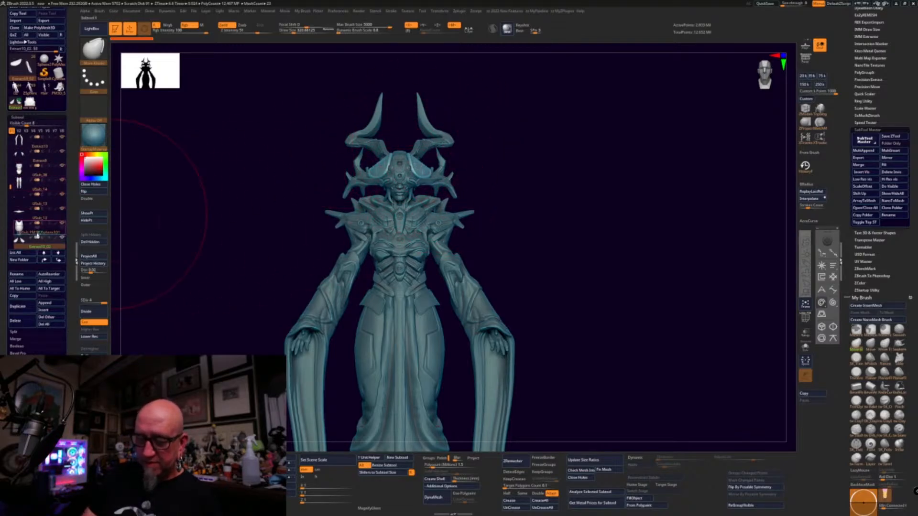
- Select the small panels at the horn bases and examine the horned head and shoulders up close
{"action": "key", "text": "ctrl"}
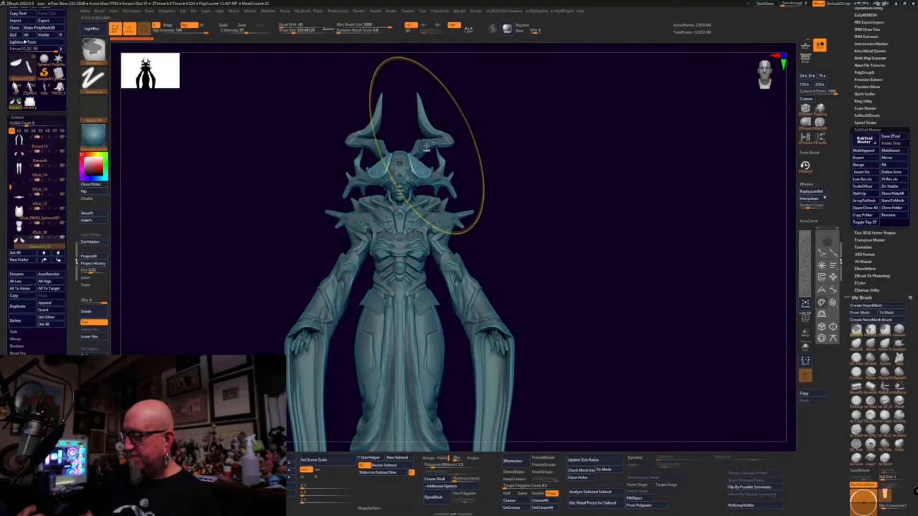
{"action": "left_click", "coordinate": [426, 146], "text": "ctrl"}
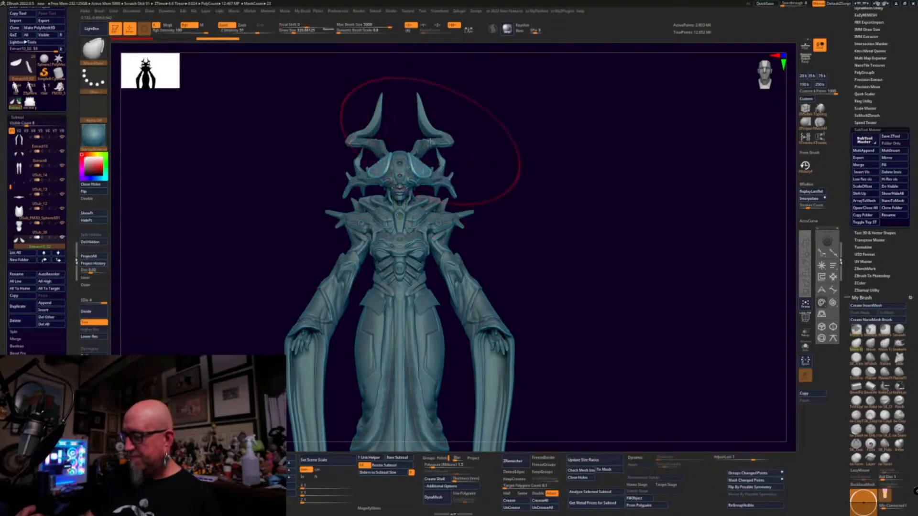
{"action": "left_click", "coordinate": [430, 142], "text": "alt"}
{"action": "key", "text": "ctrl"}
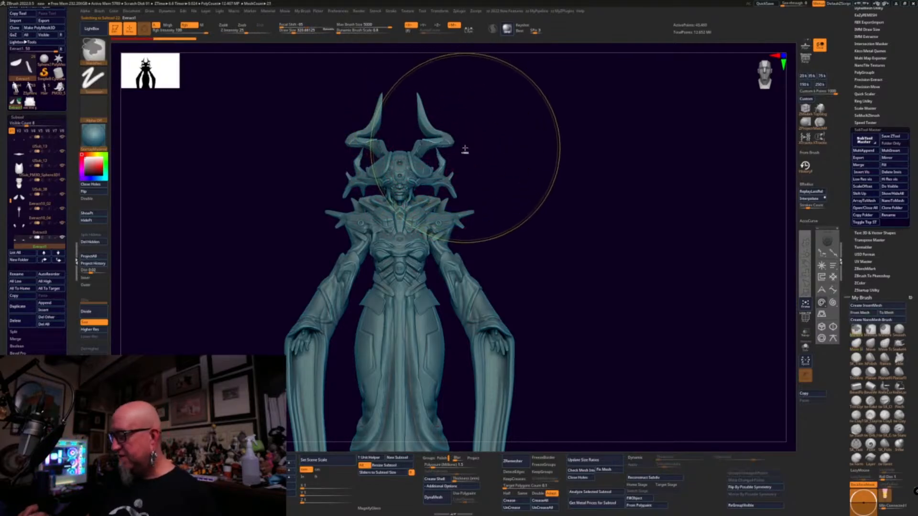
{"action": "mouse_move", "coordinate": [467, 148]}
{"action": "left_mouse_down"}
{"action": "mouse_move", "coordinate": [493, 172]}
{"action": "mouse_move", "coordinate": [497, 166]}
{"action": "mouse_move", "coordinate": [514, 230]}
{"action": "left_mouse_up"}
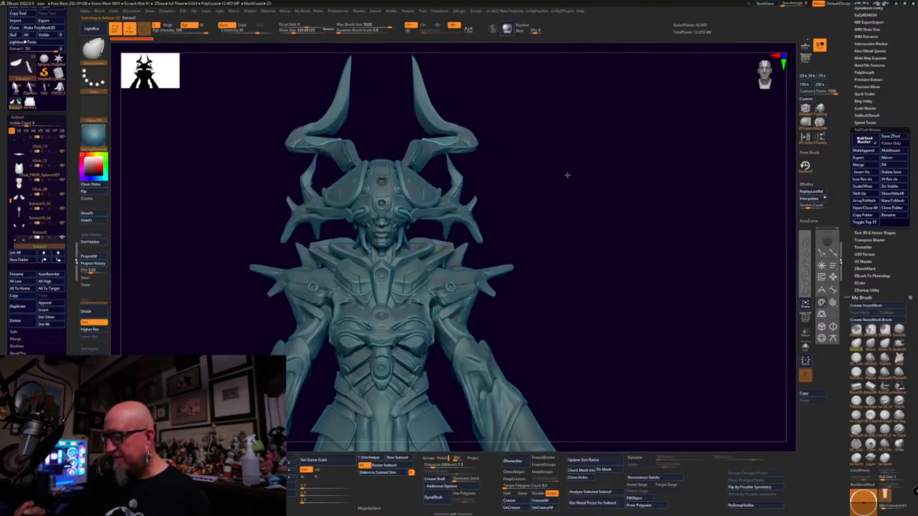
{"action": "mouse_move", "coordinate": [571, 167]}
{"action": "left_mouse_down", "text": "alt"}
{"action": "mouse_move", "coordinate": [560, 237]}
{"action": "mouse_move", "coordinate": [488, 254]}
{"action": "mouse_move", "coordinate": [519, 244]}
{"action": "left_mouse_up", "text": "alt"}
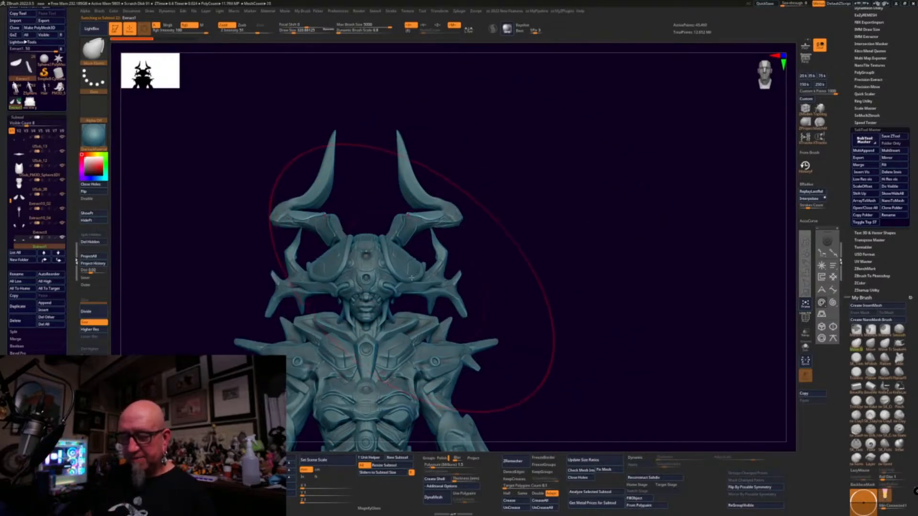
{"action": "left_click_drag", "start_coordinate": [574, 289], "coordinate": [620, 239], "text": "alt"}
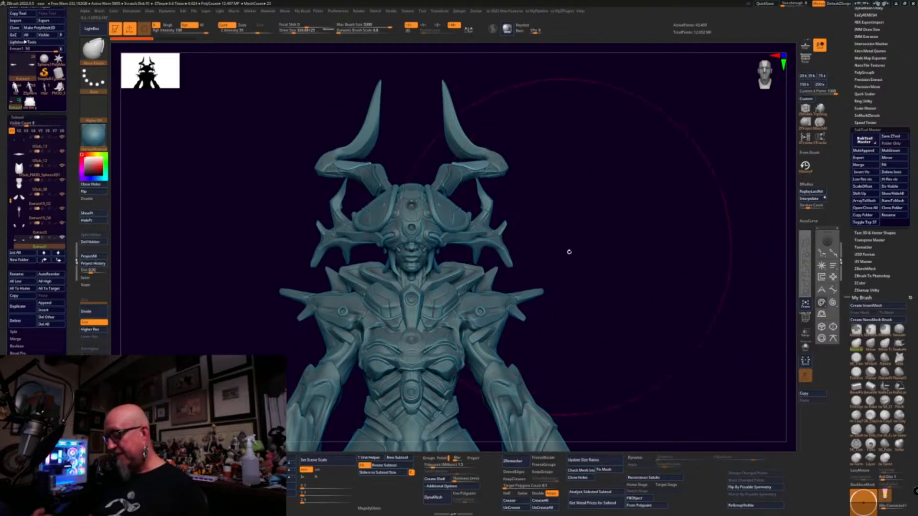
- Shrink the Move brush and select the thin strands beside the mouth, followed by the main armour subtool Extract10_04
{"action": "mouse_move", "coordinate": [567, 252]}
{"action": "left_mouse_down"}
{"action": "mouse_move", "coordinate": [593, 283]}
{"action": "mouse_move", "coordinate": [567, 287]}
{"action": "mouse_move", "coordinate": [639, 258]}
{"action": "mouse_move", "coordinate": [681, 261]}
{"action": "mouse_move", "coordinate": [574, 235]}
{"action": "mouse_move", "coordinate": [574, 219]}
{"action": "mouse_move", "coordinate": [565, 218]}
{"action": "left_mouse_up"}
{"action": "key", "text": "space"}
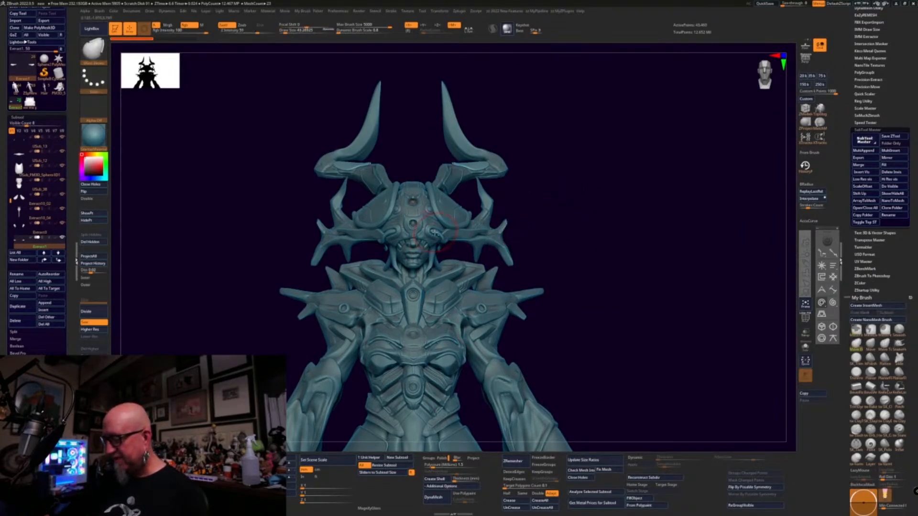
{"action": "left_click", "coordinate": [430, 245], "text": "alt"}
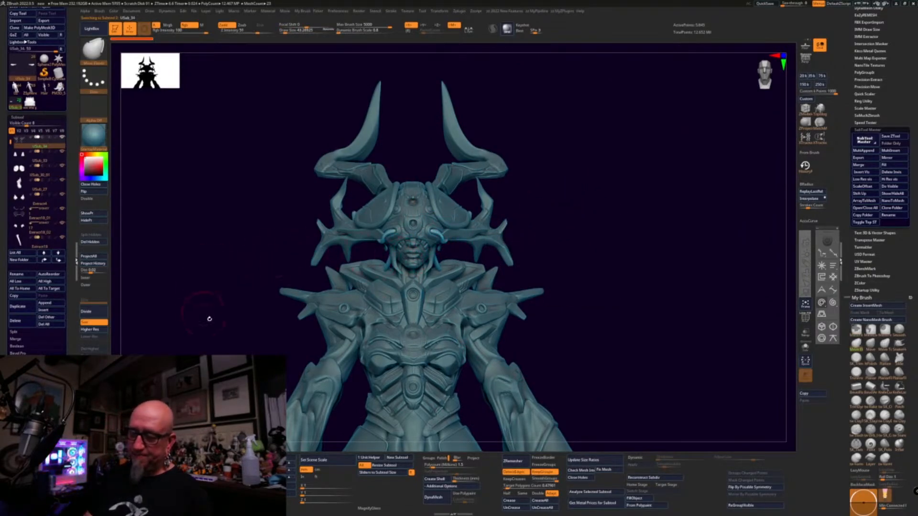
{"action": "left_click", "coordinate": [388, 257], "text": "alt"}
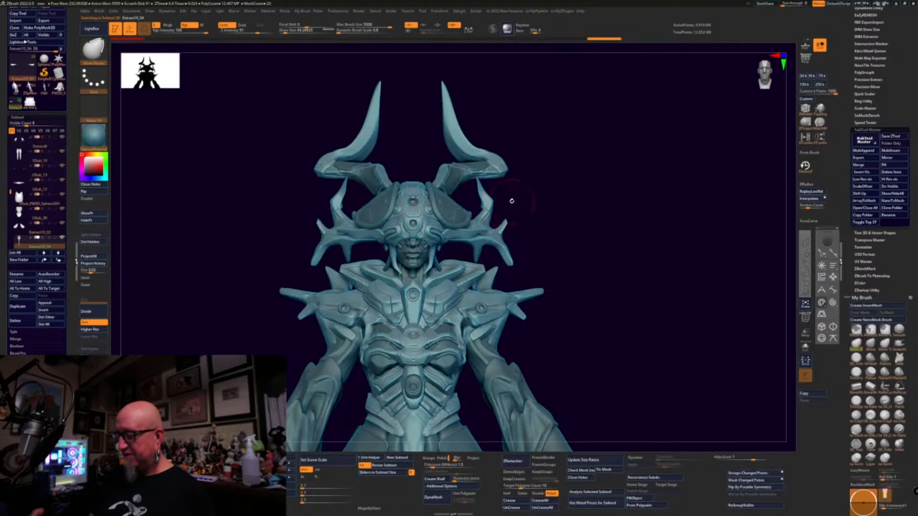
- Compare the upper body with the full figure from the front, briefly showing the polypaint colours on all subtools
{"action": "left_click_drag", "start_coordinate": [520, 207], "coordinate": [584, 195]}
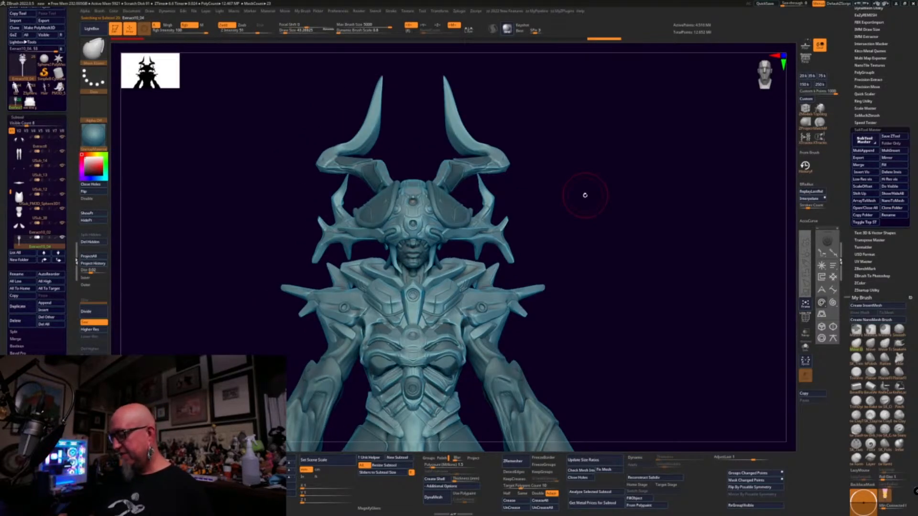
{"action": "mouse_move", "coordinate": [627, 356]}
{"action": "left_mouse_down"}
{"action": "mouse_move", "coordinate": [600, 293]}
{"action": "mouse_move", "coordinate": [602, 321]}
{"action": "mouse_move", "coordinate": [566, 344]}
{"action": "mouse_move", "coordinate": [516, 335]}
{"action": "mouse_move", "coordinate": [562, 203]}
{"action": "mouse_move", "coordinate": [533, 314]}
{"action": "mouse_move", "coordinate": [528, 301]}
{"action": "left_mouse_up"}
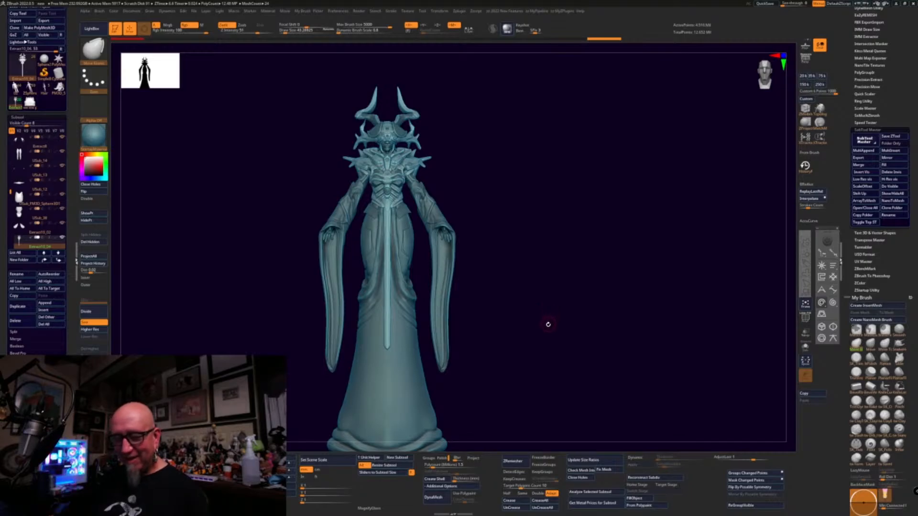
{"action": "left_click_drag", "start_coordinate": [549, 325], "coordinate": [543, 314]}
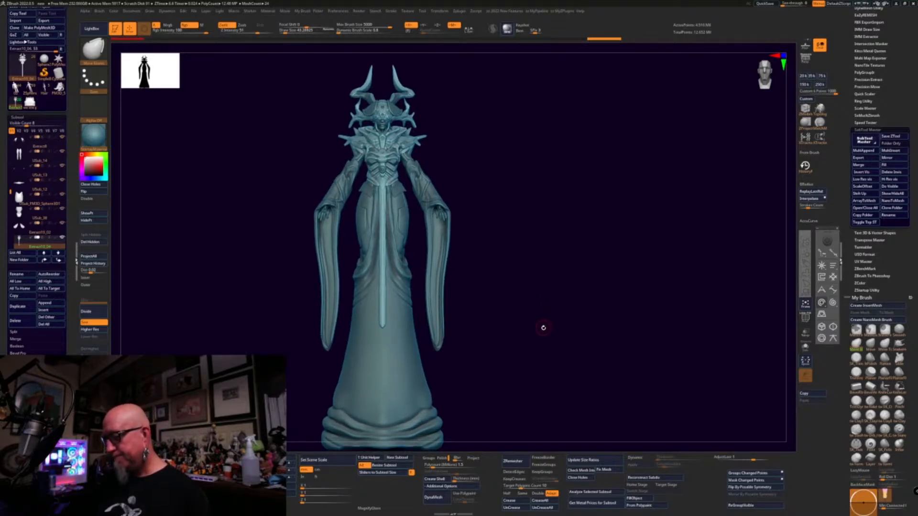
{"action": "left_click_drag", "start_coordinate": [543, 328], "coordinate": [550, 370]}
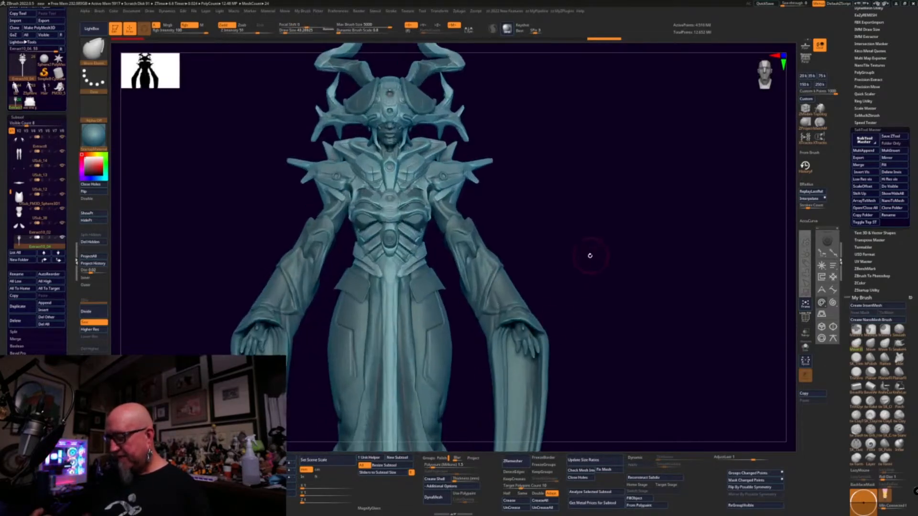
{"action": "left_click_drag", "start_coordinate": [583, 269], "coordinate": [590, 274], "text": "alt"}
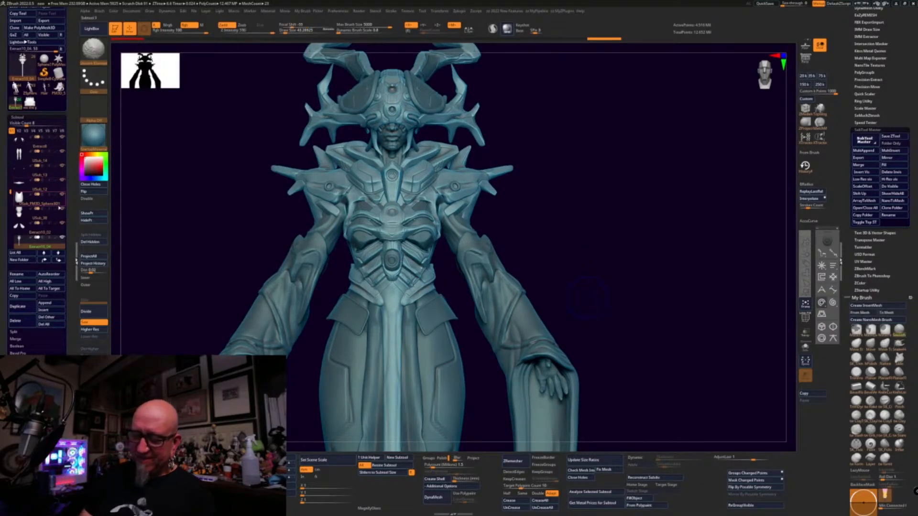
{"action": "left_click", "coordinate": [57, 238]}
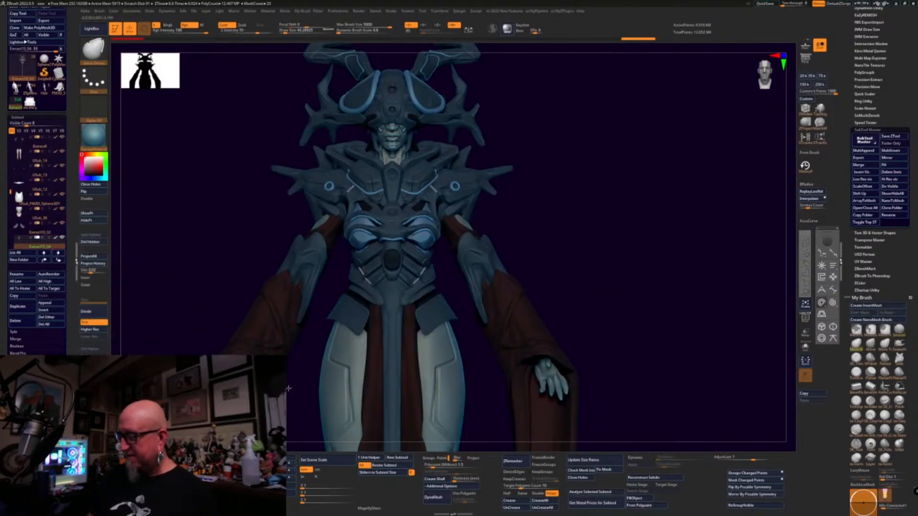
{"action": "mouse_move", "coordinate": [653, 337]}
{"action": "left_mouse_down", "text": "alt"}
{"action": "mouse_move", "coordinate": [617, 302]}
{"action": "mouse_move", "coordinate": [615, 331]}
{"action": "mouse_move", "coordinate": [485, 337]}
{"action": "mouse_move", "coordinate": [530, 329]}
{"action": "mouse_move", "coordinate": [522, 368]}
{"action": "left_mouse_up", "text": "alt"}
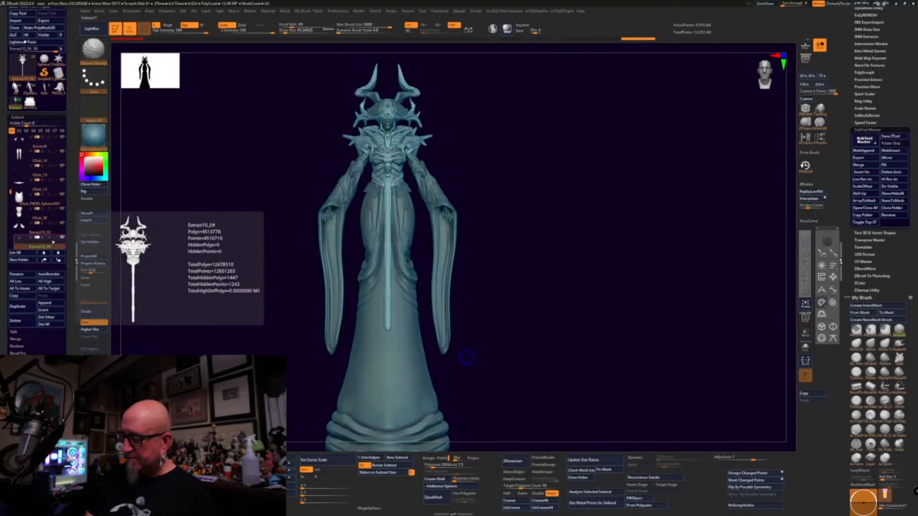
{"action": "left_click_drag", "start_coordinate": [537, 348], "coordinate": [563, 336]}
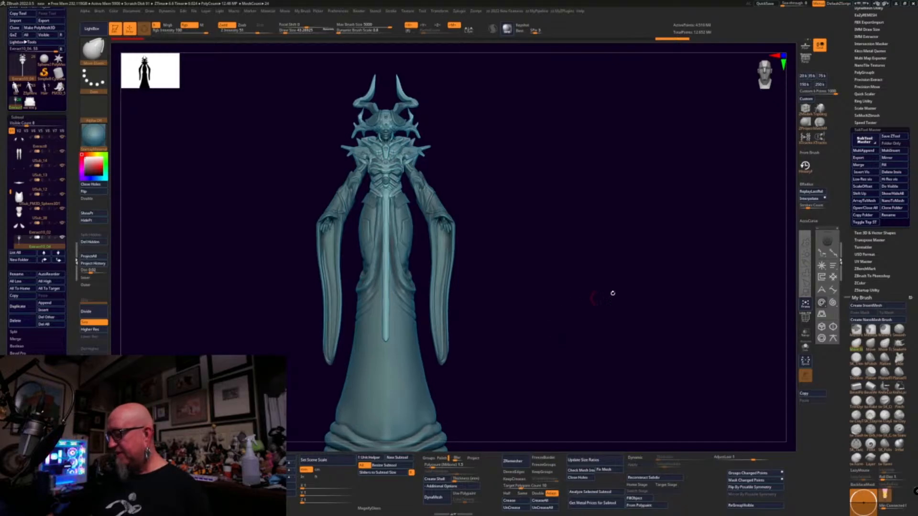
- Mark the head outline, the length of one sleeve and a shoulder spike with red strokes and arrows, and clear them
{"action": "left_click", "coordinate": [805, 261]}
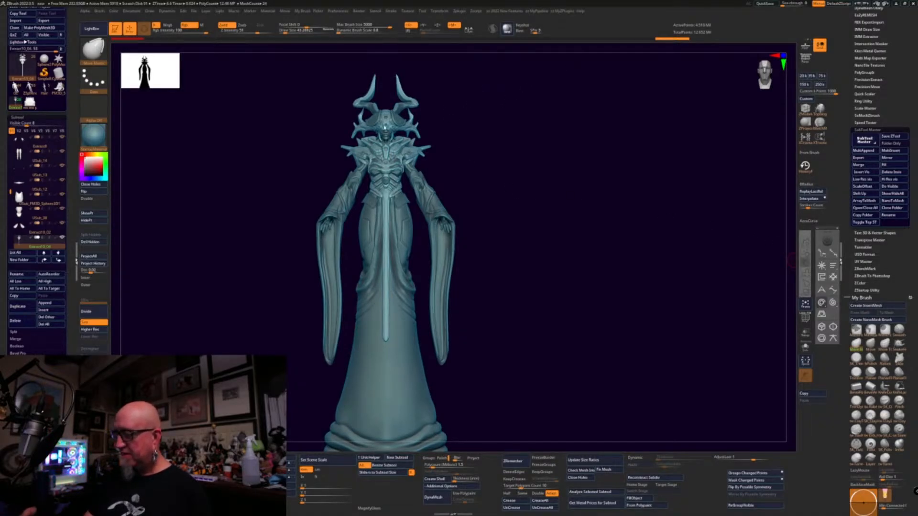
{"action": "left_click_drag", "start_coordinate": [382, 111], "coordinate": [381, 118]}
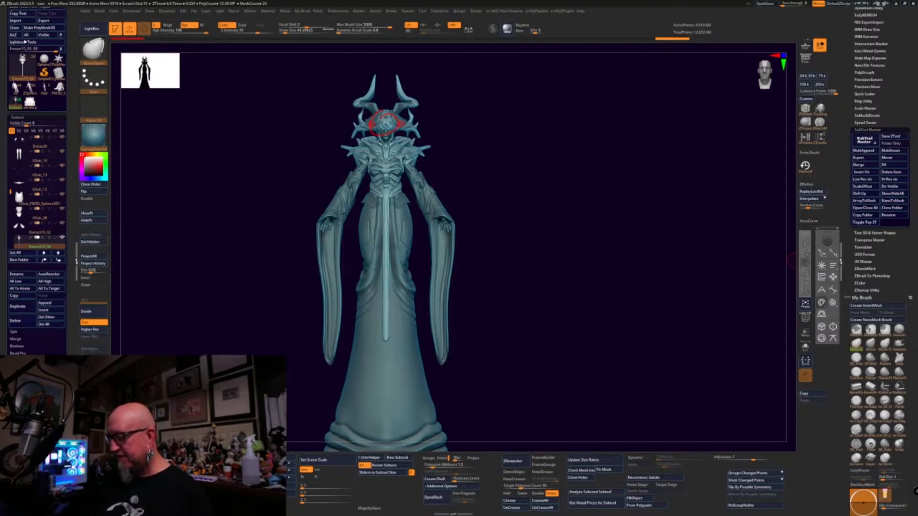
{"action": "left_click_drag", "start_coordinate": [332, 211], "coordinate": [330, 358]}
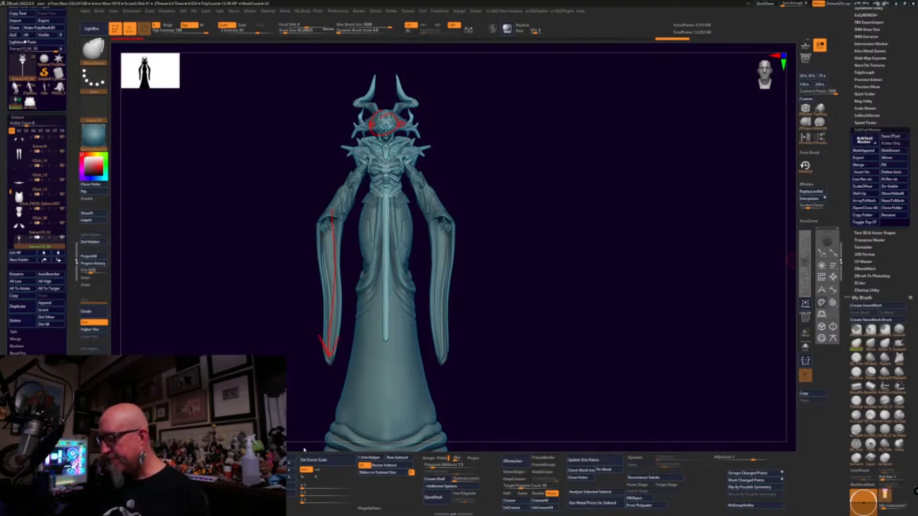
{"action": "left_click_drag", "start_coordinate": [431, 120], "coordinate": [425, 139]}
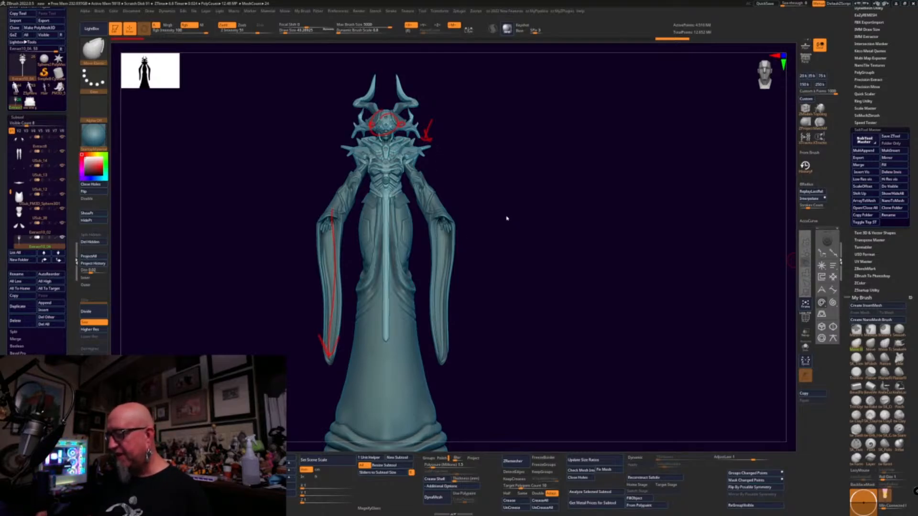
{"action": "key", "text": "Escape"}
- Turn the figure to its back, draw red lines across the back armour and the upper arm, and clear them
{"action": "mouse_move", "coordinate": [511, 214]}
{"action": "left_mouse_down"}
{"action": "mouse_move", "coordinate": [509, 229]}
{"action": "mouse_move", "coordinate": [461, 233]}
{"action": "mouse_move", "coordinate": [508, 277]}
{"action": "left_mouse_up"}
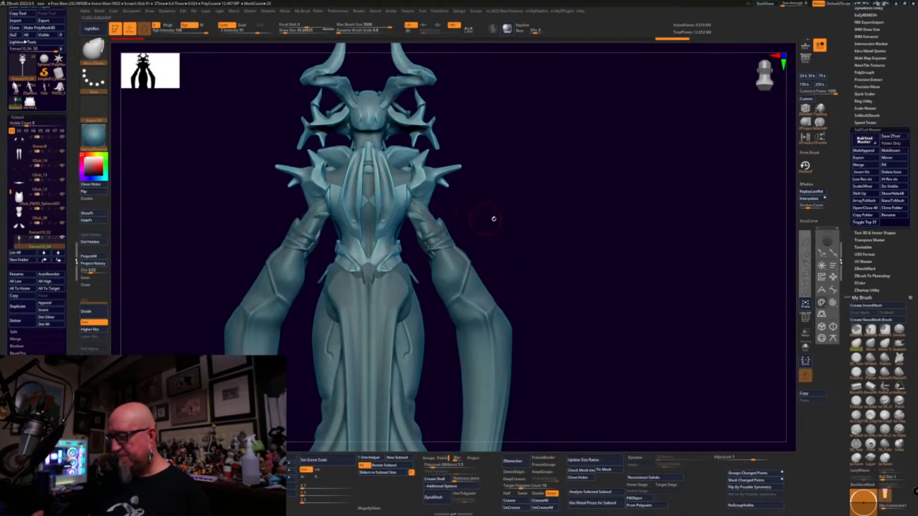
{"action": "mouse_move", "coordinate": [539, 225]}
{"action": "left_mouse_down", "text": "alt"}
{"action": "mouse_move", "coordinate": [537, 250]}
{"action": "mouse_move", "coordinate": [515, 253]}
{"action": "left_mouse_up", "text": "alt"}
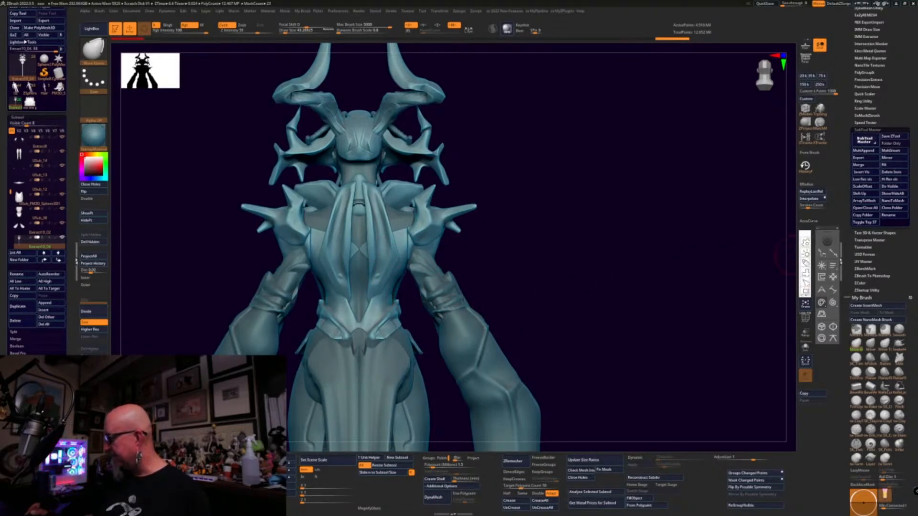
{"action": "left_click", "coordinate": [805, 262]}
{"action": "left_click_drag", "start_coordinate": [385, 288], "coordinate": [376, 300]}
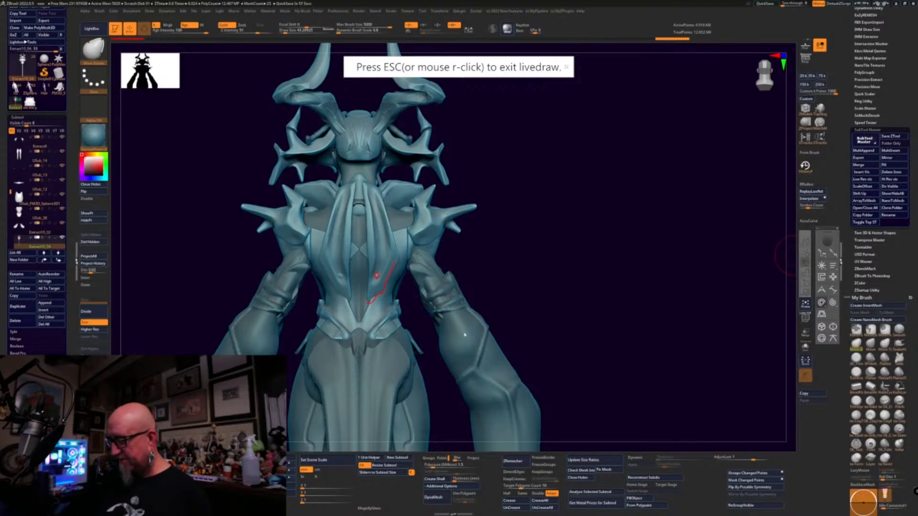
{"action": "left_click_drag", "start_coordinate": [410, 220], "coordinate": [369, 258]}
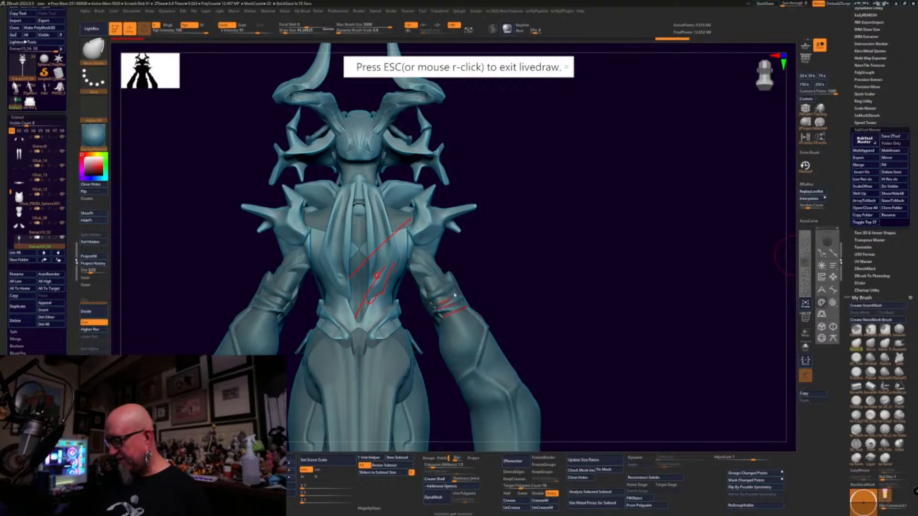
{"action": "key", "text": "Escape"}
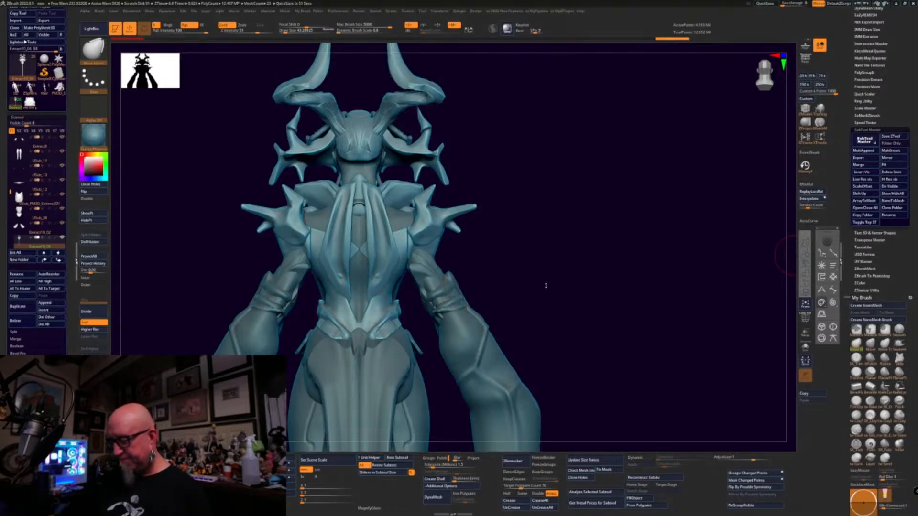
- Return to the front view, select the head and neck subtool, and isolate it by hiding all other subtools
{"action": "mouse_move", "coordinate": [558, 283]}
{"action": "left_mouse_down"}
{"action": "mouse_move", "coordinate": [508, 293]}
{"action": "mouse_move", "coordinate": [558, 311]}
{"action": "mouse_move", "coordinate": [549, 312]}
{"action": "left_mouse_up"}
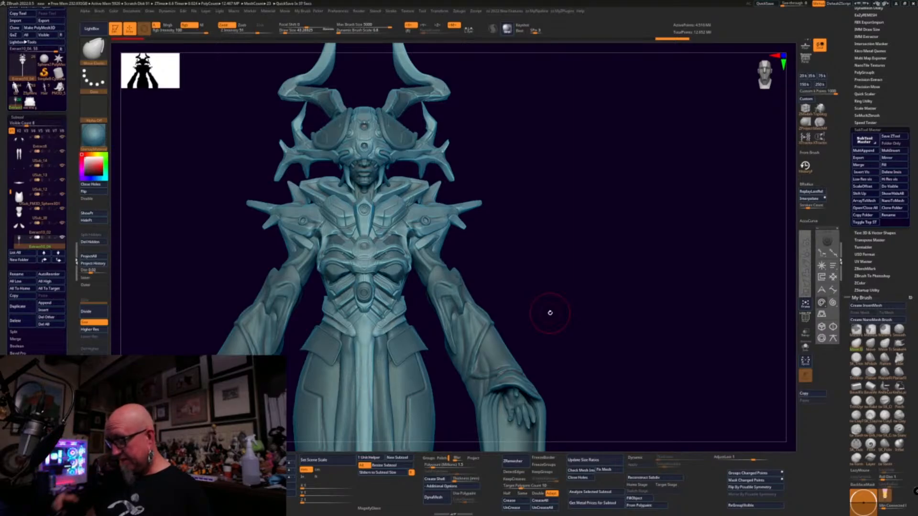
{"action": "left_click_drag", "start_coordinate": [605, 327], "coordinate": [627, 182], "text": "alt"}
{"action": "left_click_drag", "start_coordinate": [461, 332], "coordinate": [460, 449], "text": "alt"}
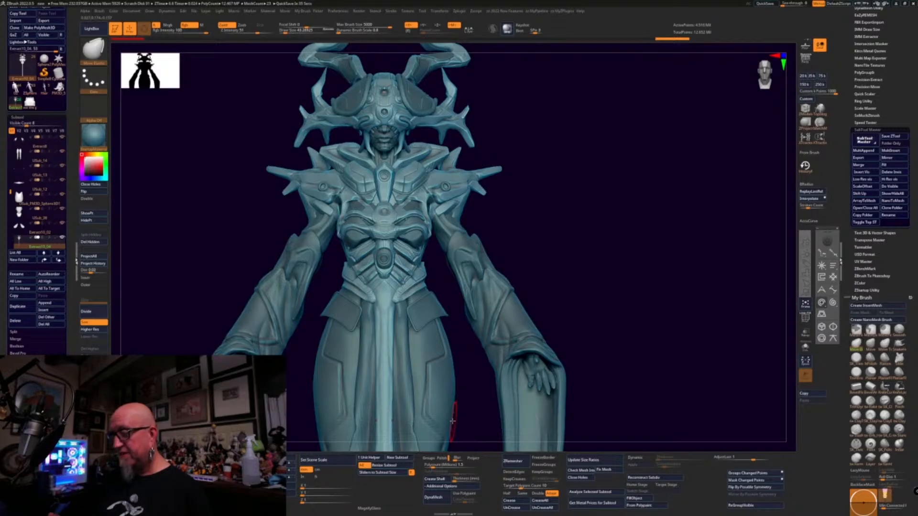
{"action": "left_click", "coordinate": [373, 186], "text": "alt"}
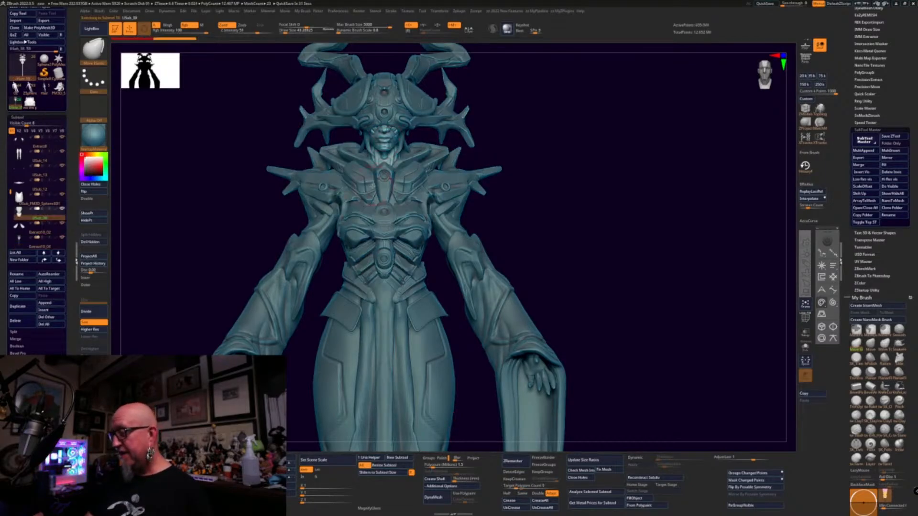
{"action": "left_click", "coordinate": [62, 209]}
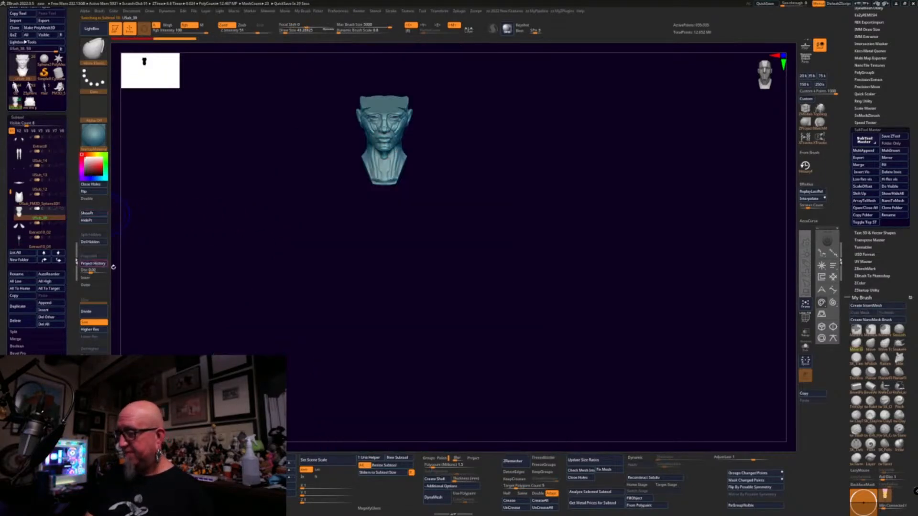
- Examine the isolated head and neck up close from the front, and select the Move brush
{"action": "left_click_drag", "start_coordinate": [210, 273], "coordinate": [229, 325], "text": "alt"}
{"action": "left_click_drag", "start_coordinate": [552, 203], "coordinate": [556, 258], "text": "alt"}
{"action": "key", "text": "b"}
{"action": "key", "text": "m"}
{"action": "key", "text": "v"}
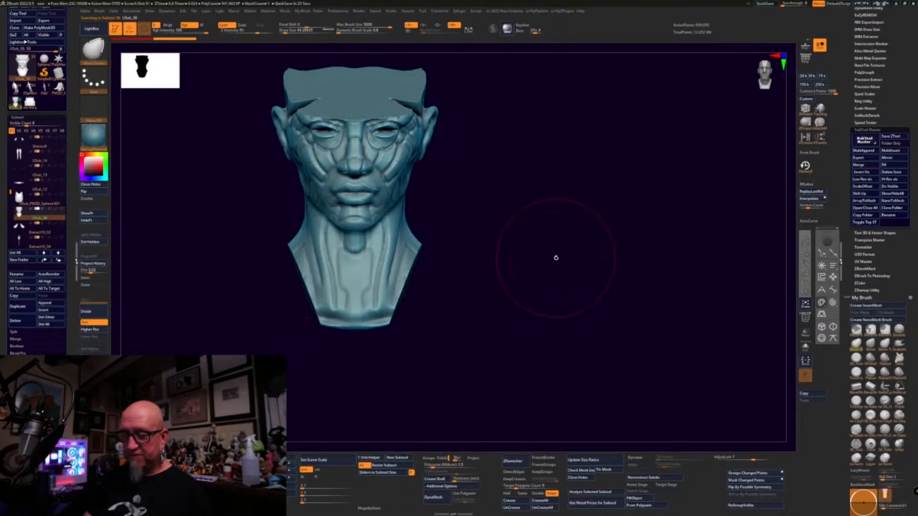
- Show all subtools again and view the full armoured figure from the front
{"action": "left_click", "coordinate": [62, 209], "text": "shift"}
{"action": "right_click_drag", "start_coordinate": [430, 363], "coordinate": [632, 261], "text": "ctrl"}
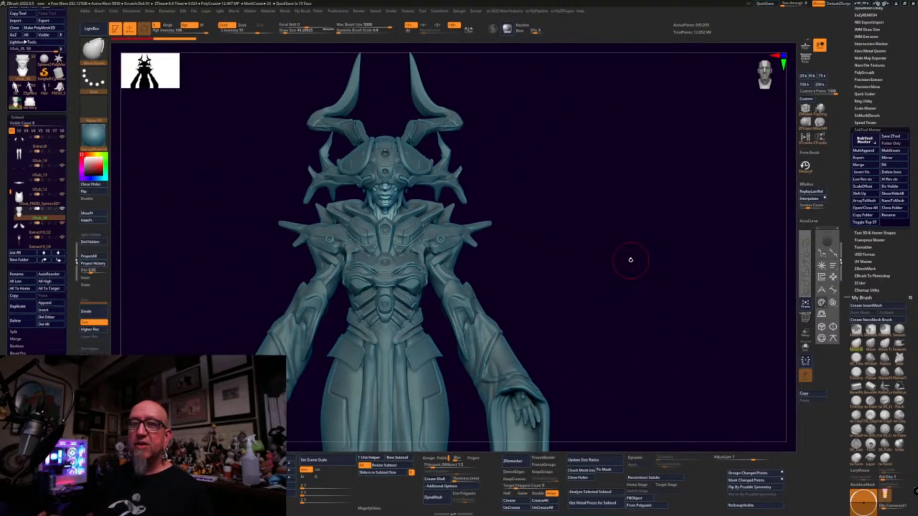
{"action": "mouse_move", "coordinate": [630, 261]}
{"action": "right_mouse_down"}
{"action": "mouse_move", "coordinate": [603, 302]}
{"action": "mouse_move", "coordinate": [606, 263]}
{"action": "right_mouse_up"}
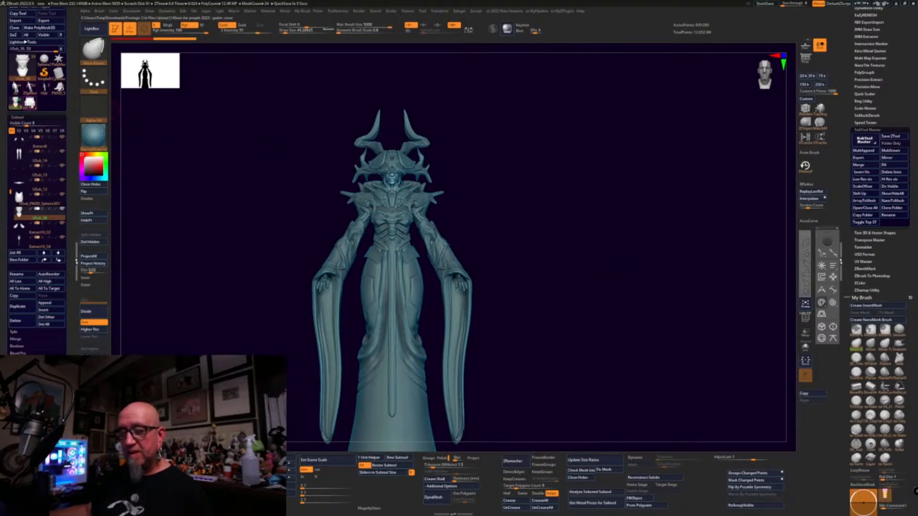
- Switch to the hooded-jacket character tool and view its head and upper body from the front
{"action": "mouse_move", "coordinate": [45, 92]}
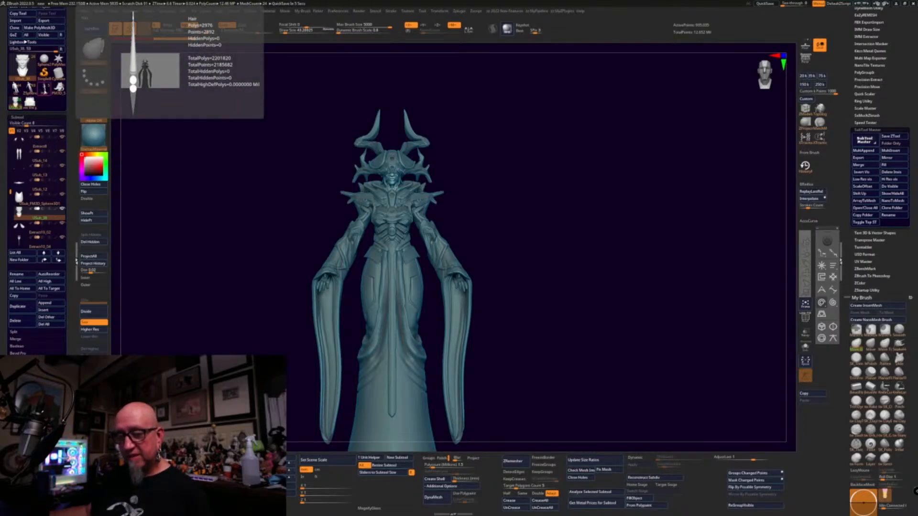
{"action": "left_click", "coordinate": [44, 89]}
{"action": "left_click", "coordinate": [22, 65]}
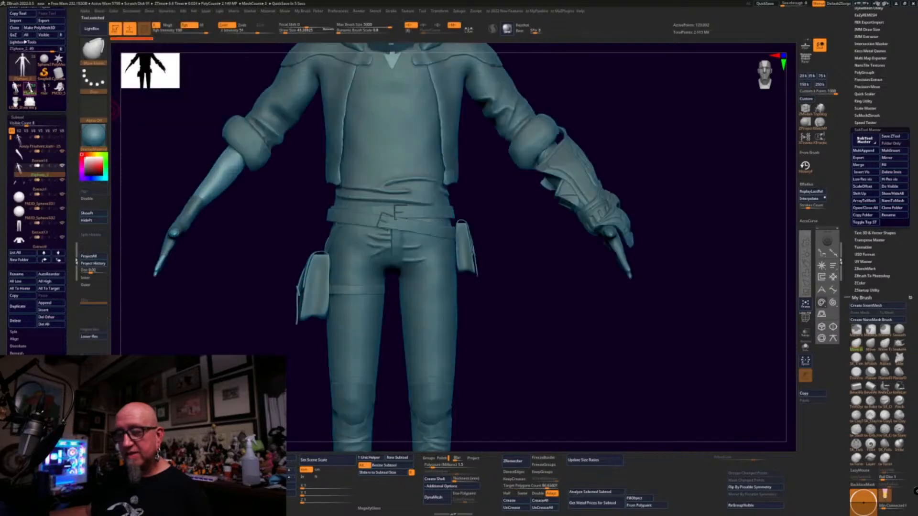
{"action": "left_click_drag", "start_coordinate": [576, 294], "coordinate": [603, 274], "text": "alt"}
{"action": "left_click_drag", "start_coordinate": [629, 176], "coordinate": [617, 241], "text": "alt"}
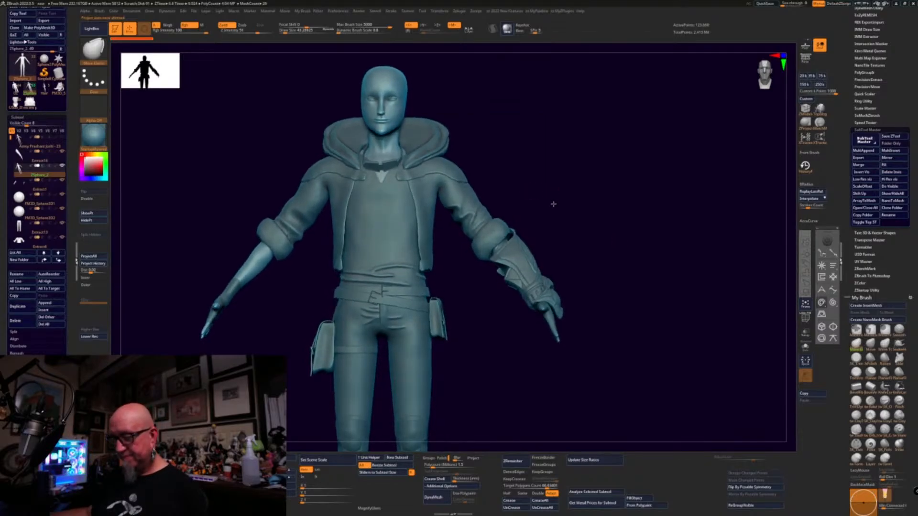
{"action": "left_click_drag", "start_coordinate": [578, 219], "coordinate": [578, 189], "text": "alt"}
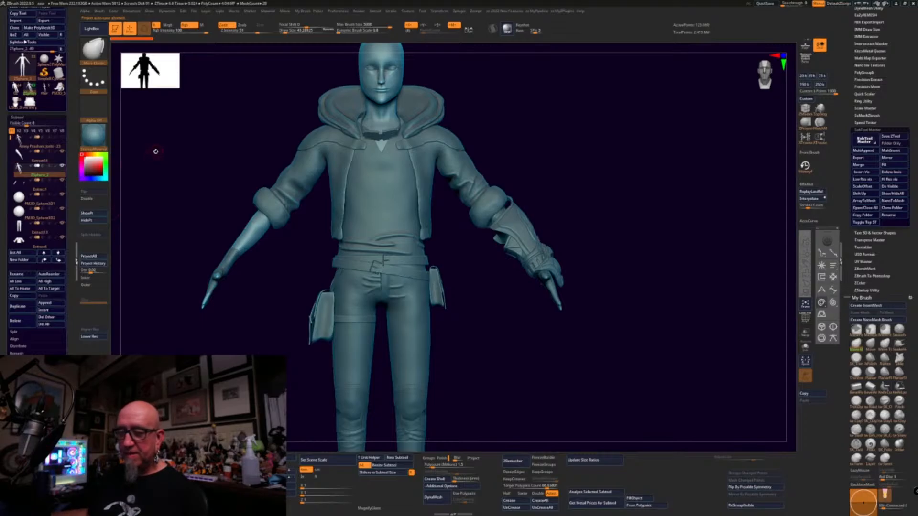
{"action": "left_click_drag", "start_coordinate": [155, 152], "coordinate": [170, 161]}
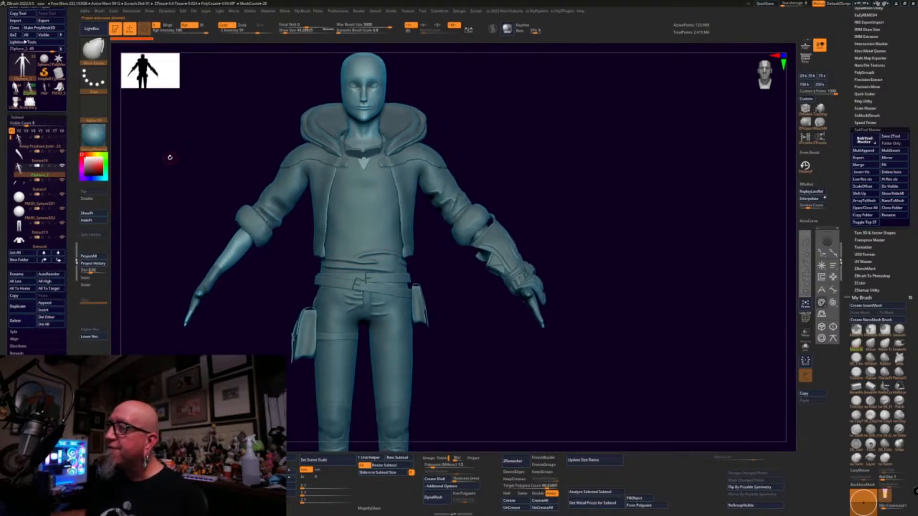
- Turn the hooded figure to profile, outline its cranium, face, jaw and neck with red strokes, and clear them
{"action": "mouse_move", "coordinate": [601, 333]}
{"action": "left_mouse_down"}
{"action": "mouse_move", "coordinate": [621, 353]}
{"action": "mouse_move", "coordinate": [635, 331]}
{"action": "left_mouse_up"}
{"action": "mouse_move", "coordinate": [649, 361]}
{"action": "left_mouse_down"}
{"action": "mouse_move", "coordinate": [627, 371]}
{"action": "mouse_move", "coordinate": [616, 361]}
{"action": "left_mouse_up"}
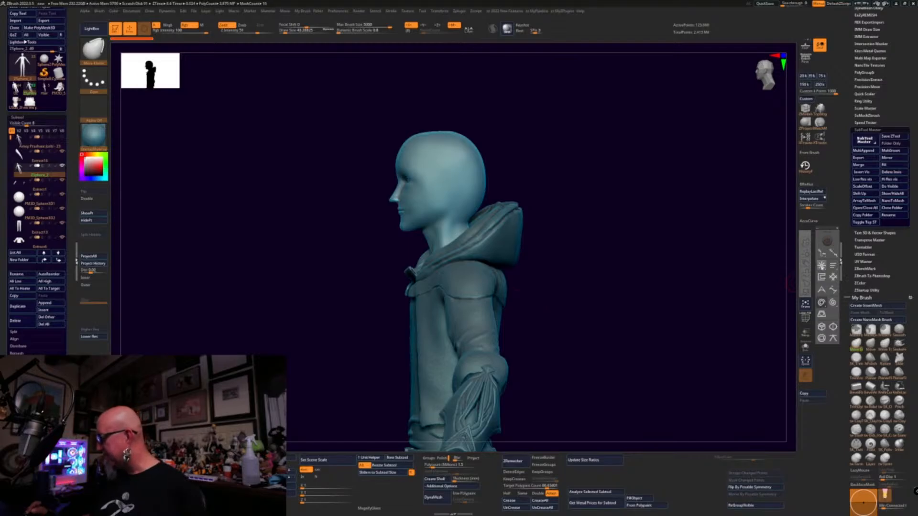
{"action": "left_click", "coordinate": [804, 262]}
{"action": "mouse_move", "coordinate": [409, 138]}
{"action": "left_mouse_down"}
{"action": "mouse_move", "coordinate": [440, 135]}
{"action": "mouse_move", "coordinate": [473, 148]}
{"action": "mouse_move", "coordinate": [436, 203]}
{"action": "mouse_move", "coordinate": [423, 200]}
{"action": "left_mouse_up"}
{"action": "mouse_move", "coordinate": [483, 156]}
{"action": "left_mouse_down"}
{"action": "mouse_move", "coordinate": [393, 163]}
{"action": "mouse_move", "coordinate": [421, 201]}
{"action": "mouse_move", "coordinate": [390, 186]}
{"action": "left_mouse_up"}
{"action": "mouse_move", "coordinate": [409, 142]}
{"action": "left_mouse_down"}
{"action": "mouse_move", "coordinate": [406, 218]}
{"action": "mouse_move", "coordinate": [435, 182]}
{"action": "left_mouse_up"}
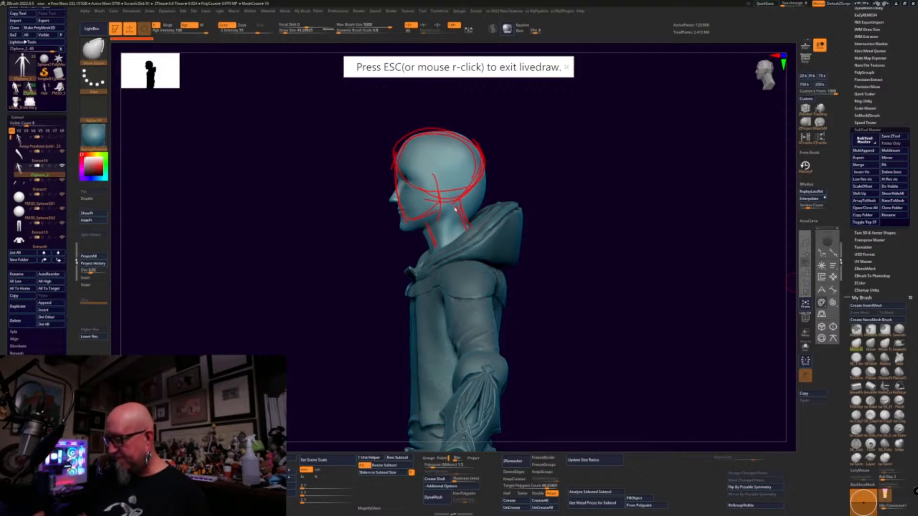
{"action": "left_click_drag", "start_coordinate": [474, 182], "coordinate": [470, 155]}
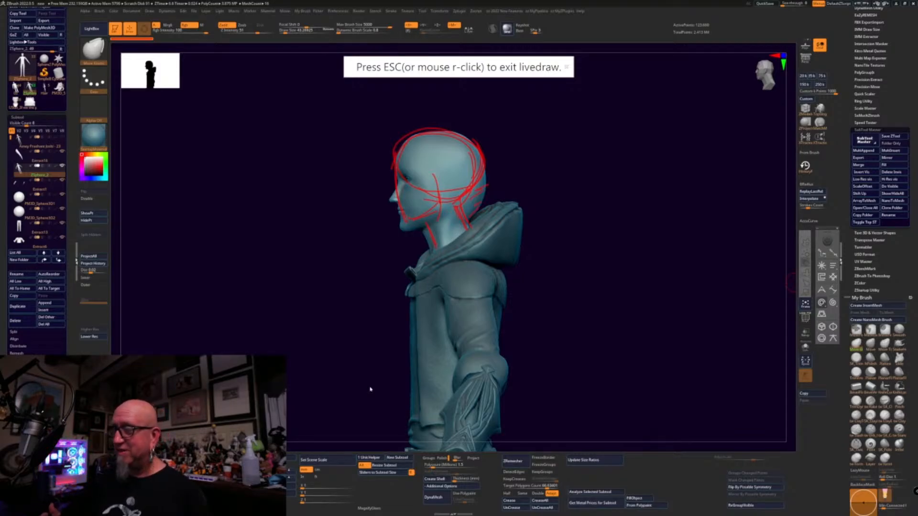
{"action": "key", "text": "Escape"}
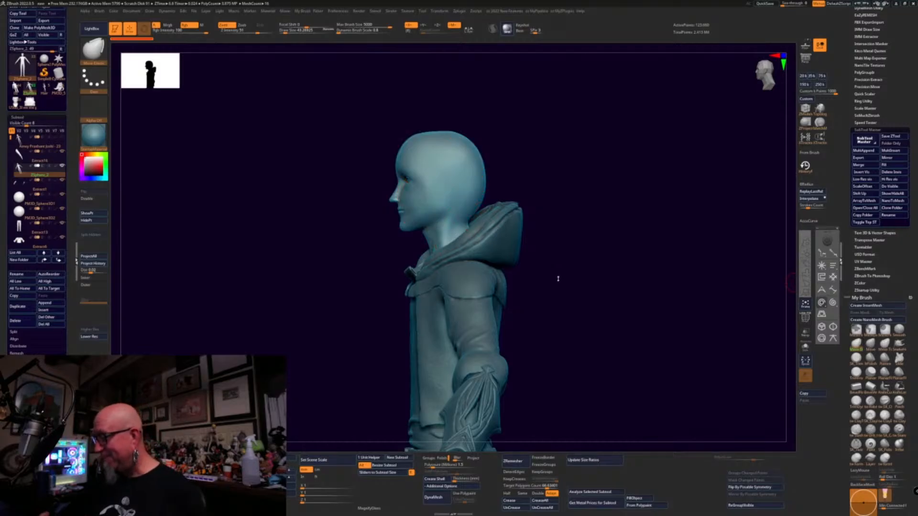
- Review the hooded figure's head from front and three-quarter views, choose a clay build-up brush, and expand the Surface settings
{"action": "mouse_move", "coordinate": [558, 277]}
{"action": "left_mouse_down"}
{"action": "mouse_move", "coordinate": [586, 283]}
{"action": "mouse_move", "coordinate": [607, 252]}
{"action": "mouse_move", "coordinate": [587, 301]}
{"action": "mouse_move", "coordinate": [611, 317]}
{"action": "mouse_move", "coordinate": [648, 266]}
{"action": "mouse_move", "coordinate": [667, 321]}
{"action": "left_mouse_up"}
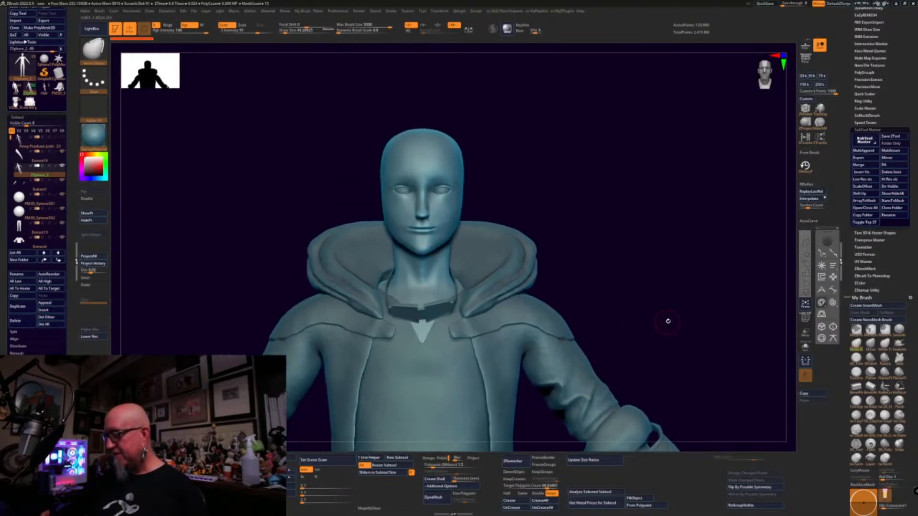
{"action": "left_click_drag", "start_coordinate": [768, 322], "coordinate": [679, 358]}
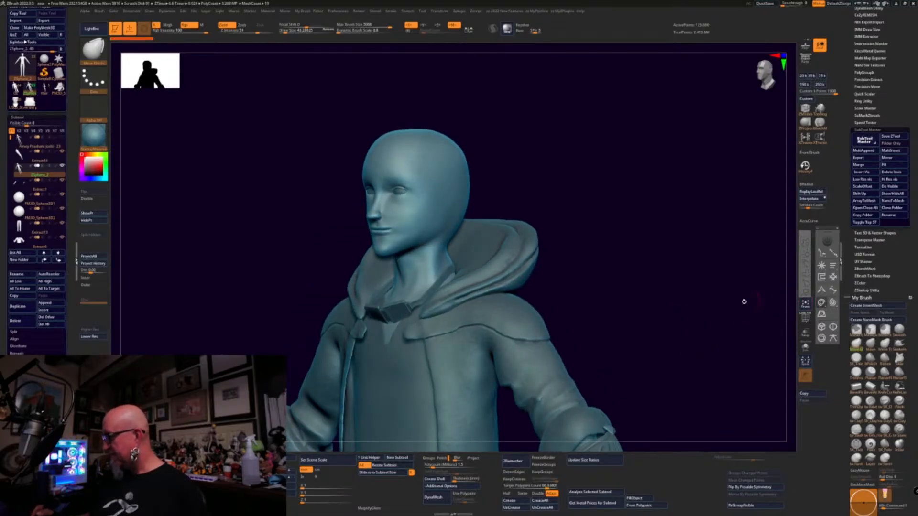
{"action": "mouse_move", "coordinate": [555, 152]}
{"action": "left_mouse_down"}
{"action": "mouse_move", "coordinate": [582, 155]}
{"action": "mouse_move", "coordinate": [496, 172]}
{"action": "mouse_move", "coordinate": [558, 199]}
{"action": "mouse_move", "coordinate": [467, 209]}
{"action": "mouse_move", "coordinate": [574, 275]}
{"action": "left_mouse_up"}
{"action": "left_click", "coordinate": [856, 415]}
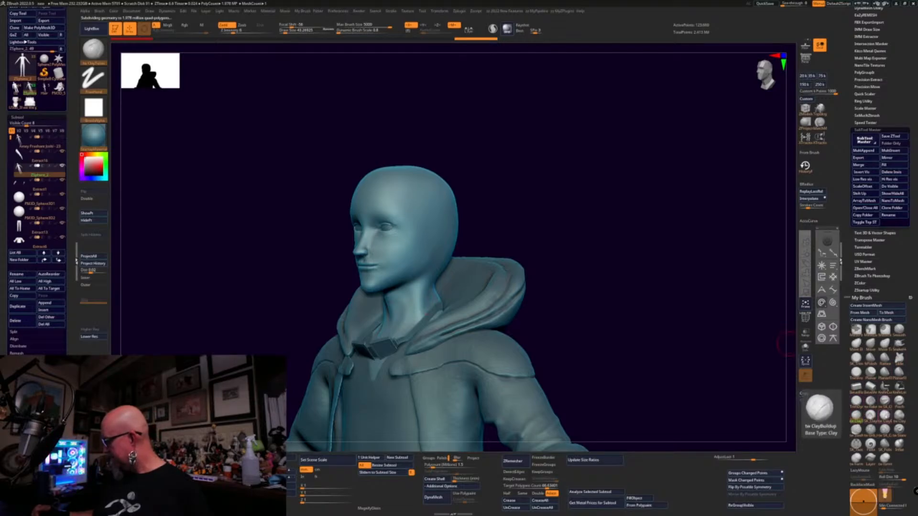
{"action": "left_click", "coordinate": [882, 414]}
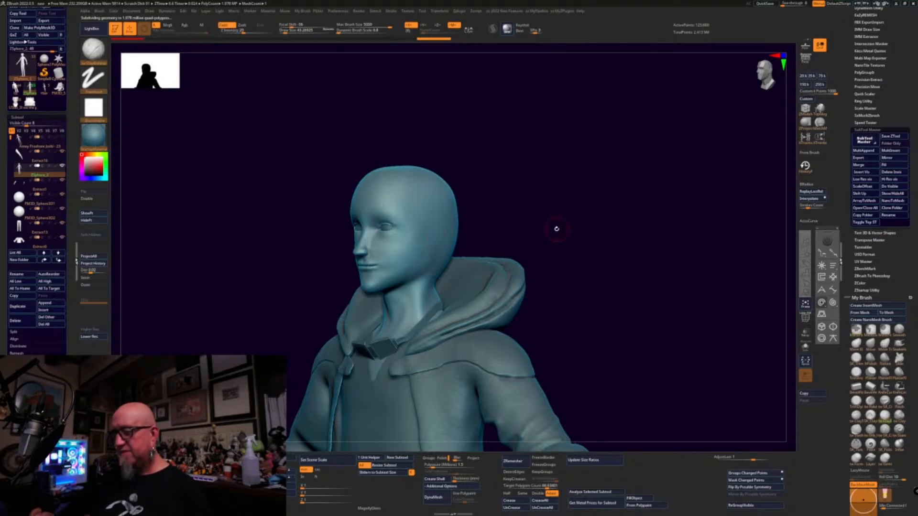
{"action": "left_click_drag", "start_coordinate": [555, 231], "coordinate": [568, 223], "text": "shift"}
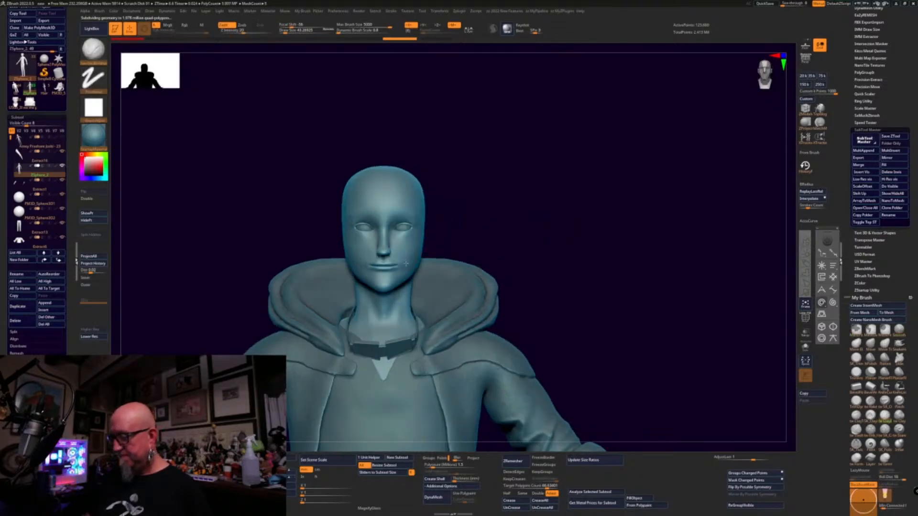
{"action": "left_click_drag", "start_coordinate": [509, 273], "coordinate": [594, 303]}
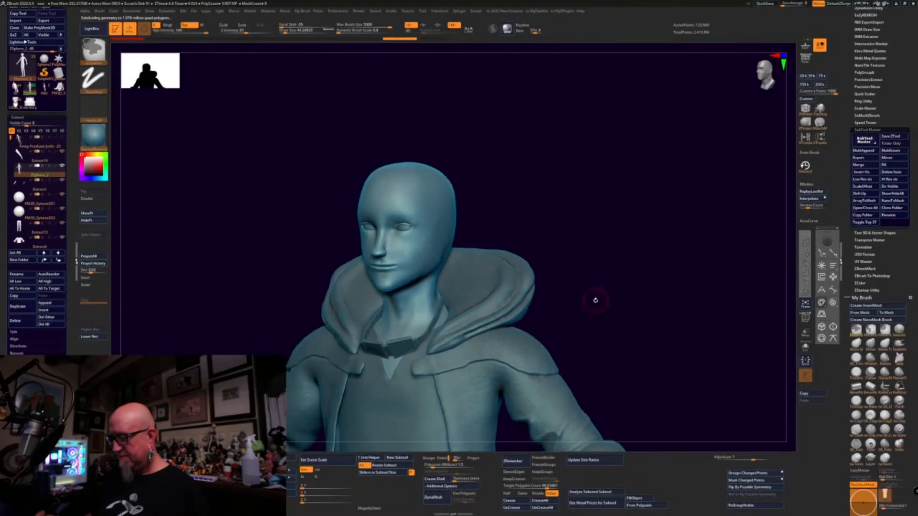
{"action": "scroll", "coordinate": [42, 348], "scroll_direction": "down", "scroll_amount": 5}
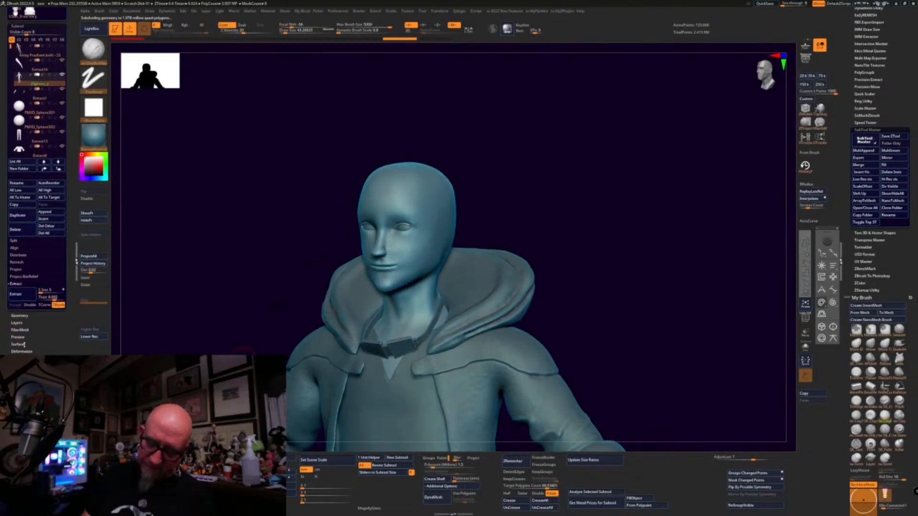
{"action": "left_click", "coordinate": [21, 344]}
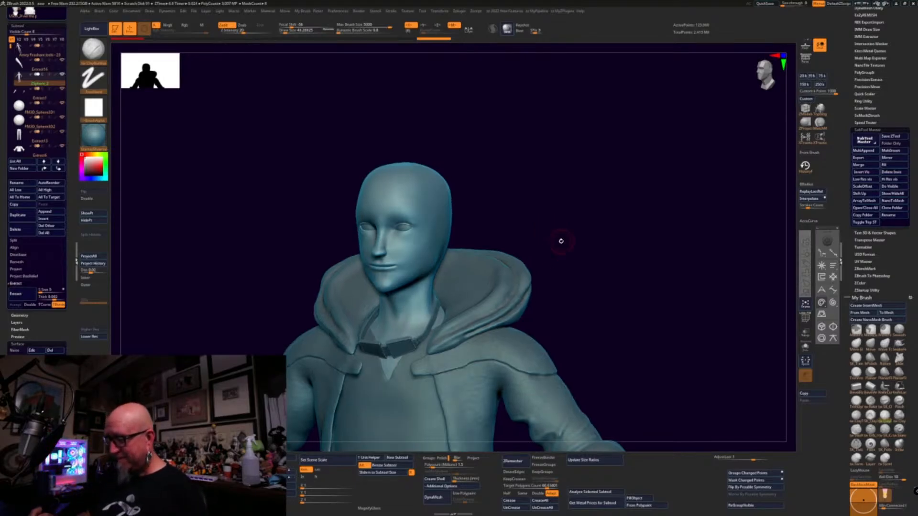
- Return to a close profile, mark the eye socket, cheek, mouth area, jaw and cranium with red strokes, and clear them
{"action": "left_click_drag", "start_coordinate": [559, 242], "coordinate": [306, 396]}
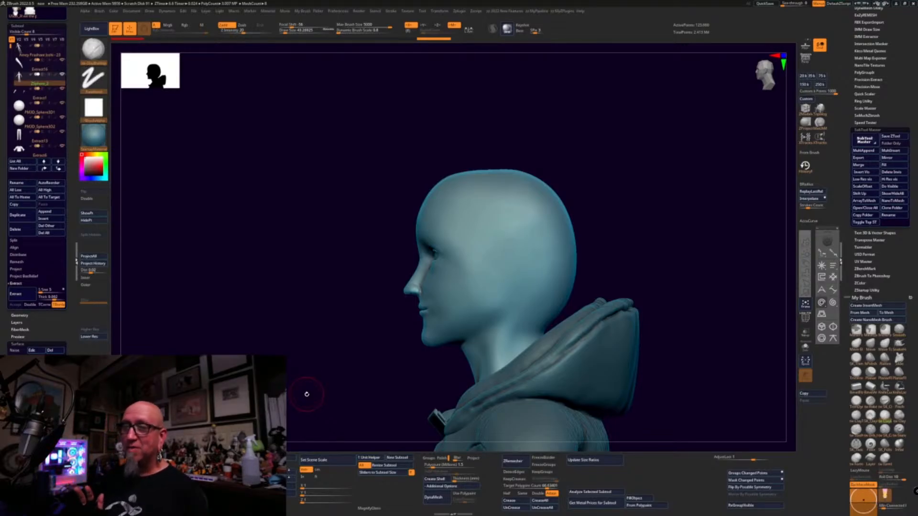
{"action": "left_click_drag", "start_coordinate": [689, 366], "coordinate": [627, 331], "text": "alt"}
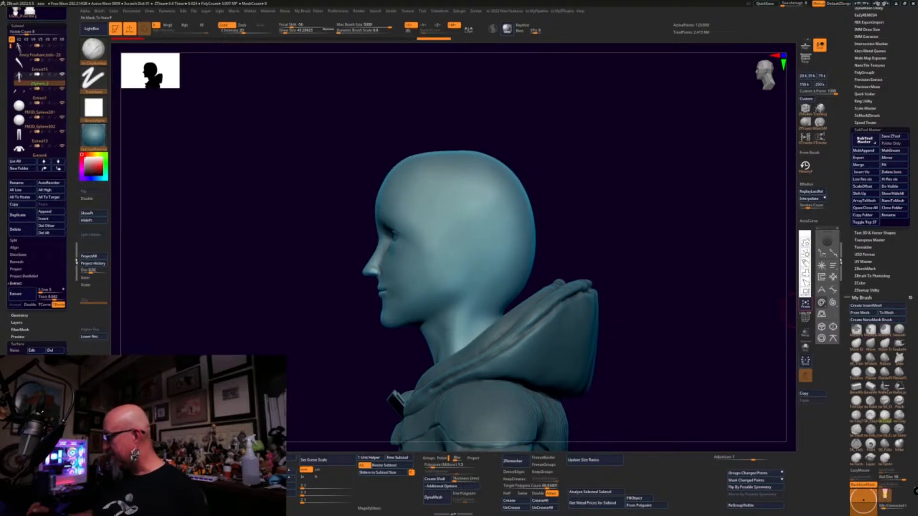
{"action": "left_click", "coordinate": [805, 263]}
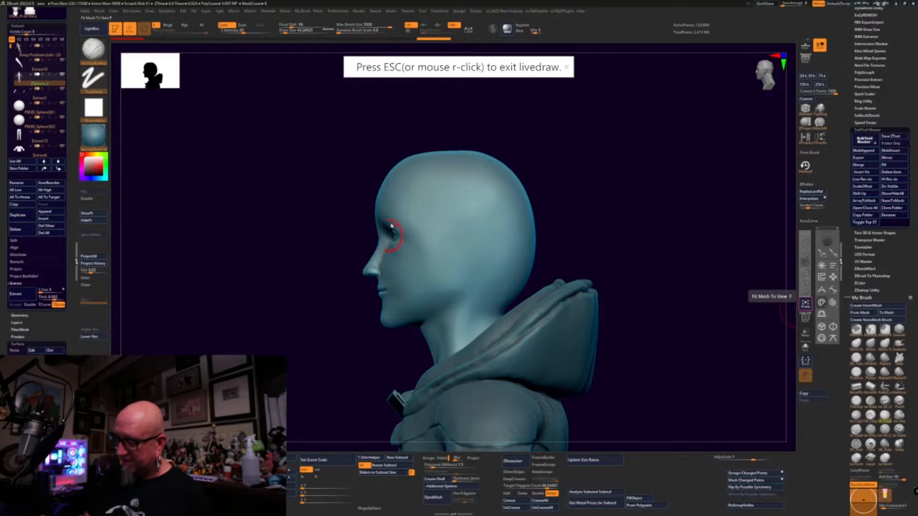
{"action": "mouse_move", "coordinate": [391, 226]}
{"action": "left_mouse_down"}
{"action": "mouse_move", "coordinate": [390, 252]}
{"action": "mouse_move", "coordinate": [406, 258]}
{"action": "mouse_move", "coordinate": [393, 270]}
{"action": "mouse_move", "coordinate": [395, 299]}
{"action": "left_mouse_up"}
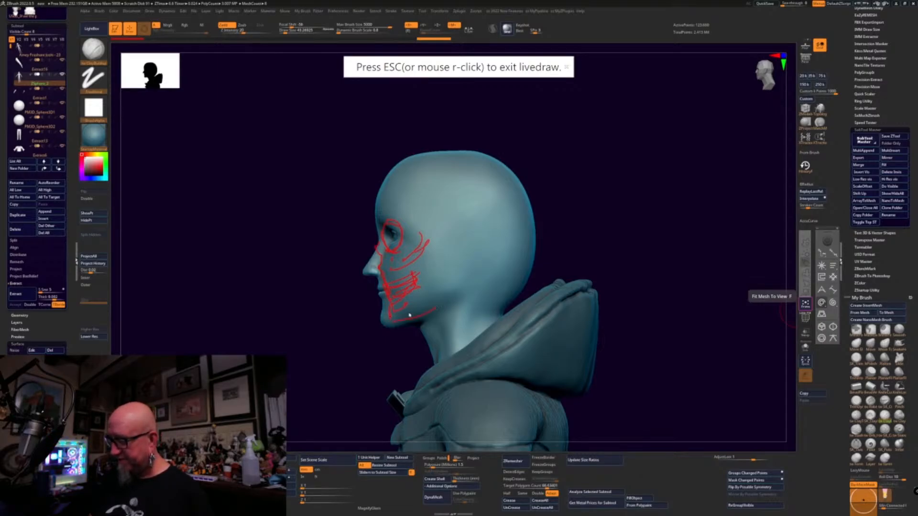
{"action": "left_click_drag", "start_coordinate": [409, 315], "coordinate": [434, 308]}
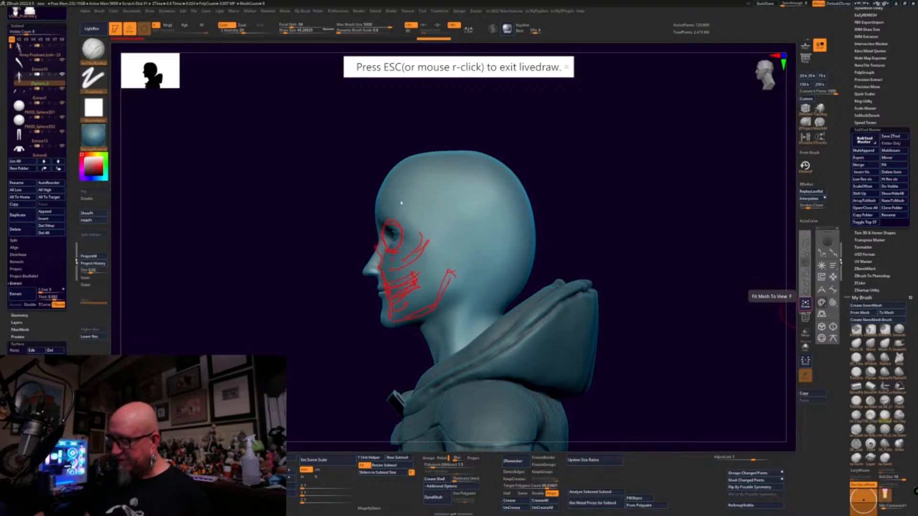
{"action": "mouse_move", "coordinate": [371, 213]}
{"action": "left_mouse_down"}
{"action": "mouse_move", "coordinate": [478, 158]}
{"action": "mouse_move", "coordinate": [495, 164]}
{"action": "mouse_move", "coordinate": [502, 220]}
{"action": "mouse_move", "coordinate": [448, 266]}
{"action": "left_mouse_up"}
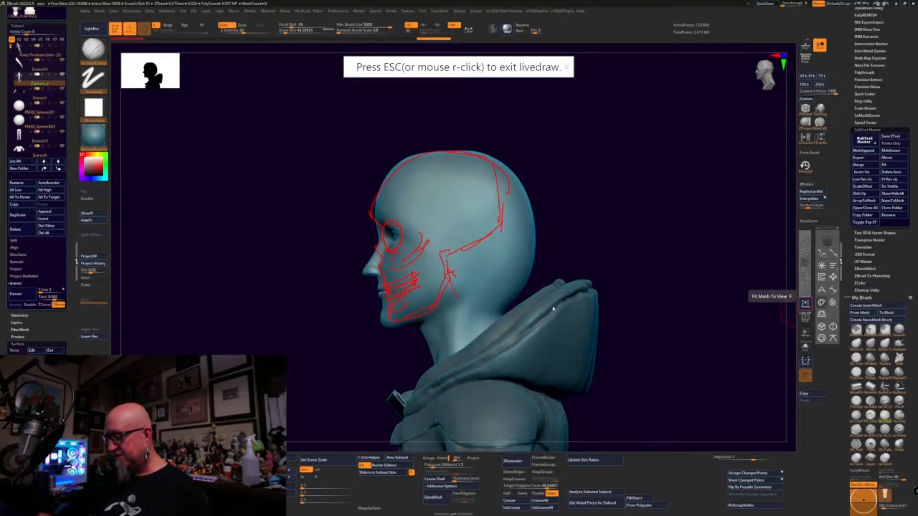
{"action": "key", "text": "Escape"}
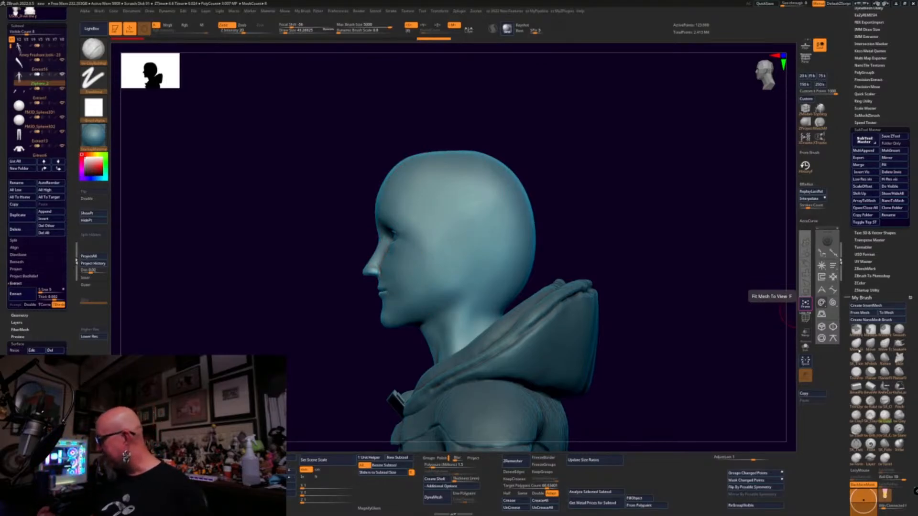
- Set up the Move brush with a draw size of about 86 and a lower intensity, and subdivide the mesh
{"action": "key", "text": "b"}
{"action": "key", "text": "m"}
{"action": "key", "text": "e"}
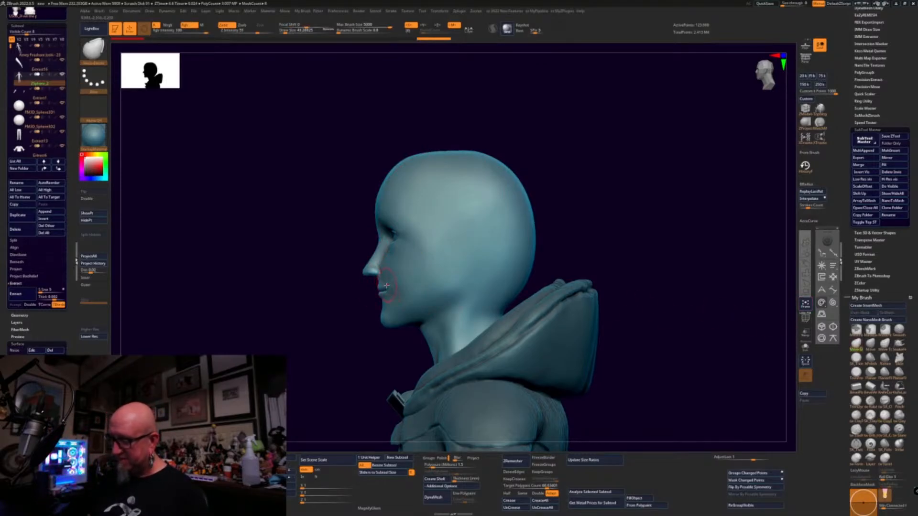
{"action": "key", "text": "space"}
{"action": "key", "text": "ctrl+d"}
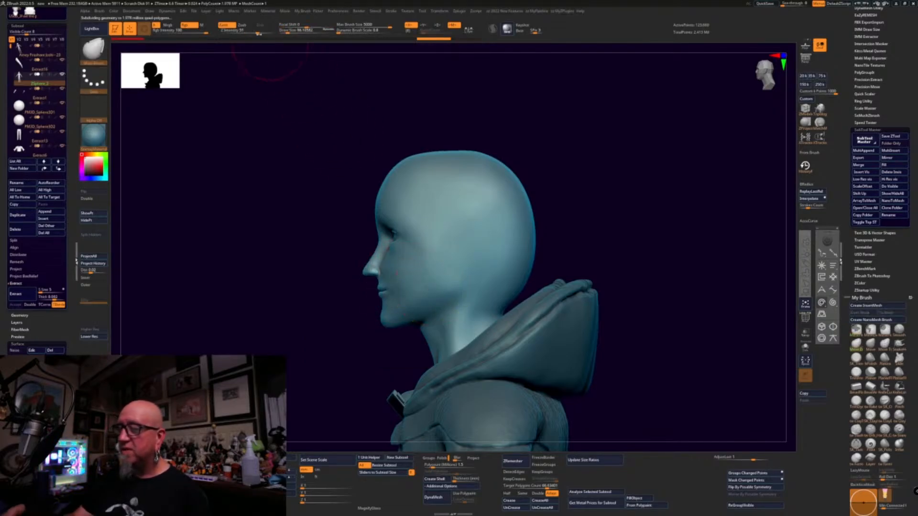
{"action": "left_click_drag", "start_coordinate": [259, 33], "coordinate": [237, 32]}
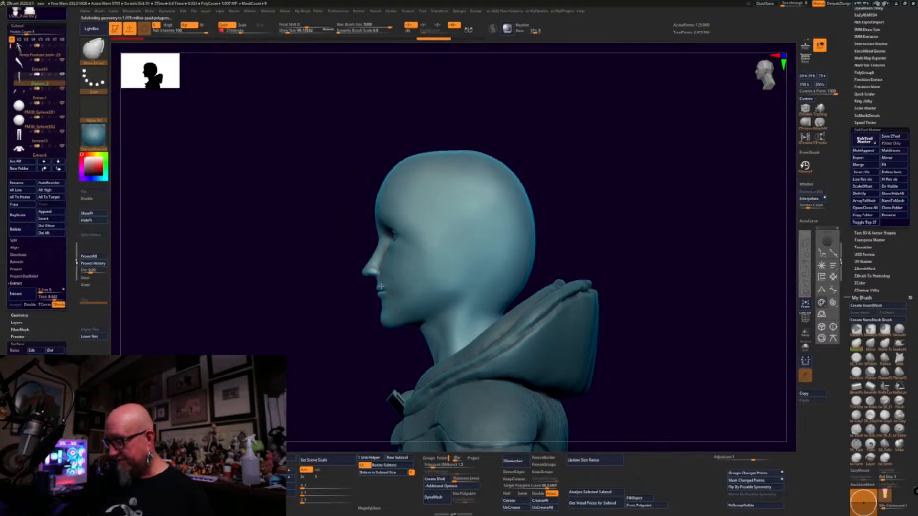
- Reshape the face profile with the Move brush, adjusting the lips, chin, nose bridge and brow
{"action": "left_click_drag", "start_coordinate": [381, 287], "coordinate": [377, 288]}
{"action": "left_click_drag", "start_coordinate": [382, 313], "coordinate": [386, 313]}
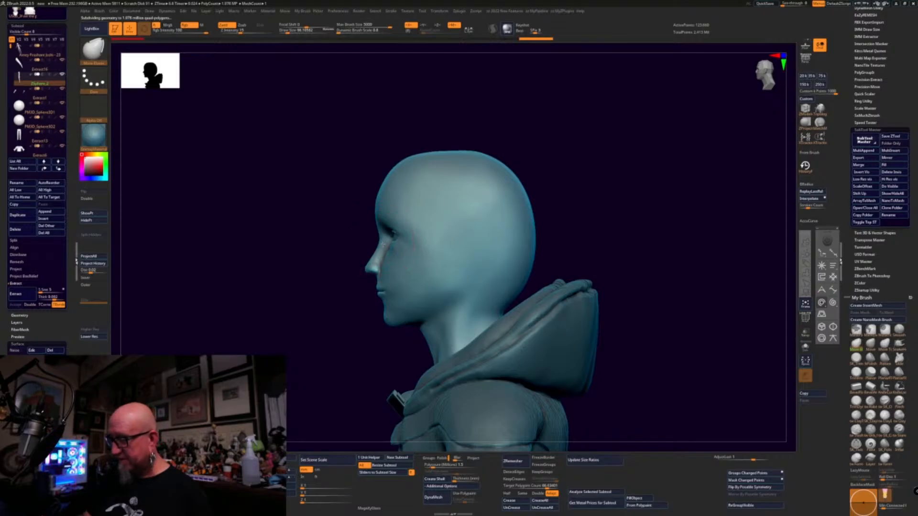
{"action": "mouse_move", "coordinate": [379, 235]}
{"action": "left_mouse_down"}
{"action": "mouse_move", "coordinate": [374, 200]}
{"action": "mouse_move", "coordinate": [401, 163]}
{"action": "mouse_move", "coordinate": [406, 196]}
{"action": "left_mouse_up"}
{"action": "mouse_move", "coordinate": [393, 237]}
{"action": "left_mouse_down"}
{"action": "mouse_move", "coordinate": [391, 223]}
{"action": "mouse_move", "coordinate": [369, 214]}
{"action": "left_mouse_up"}
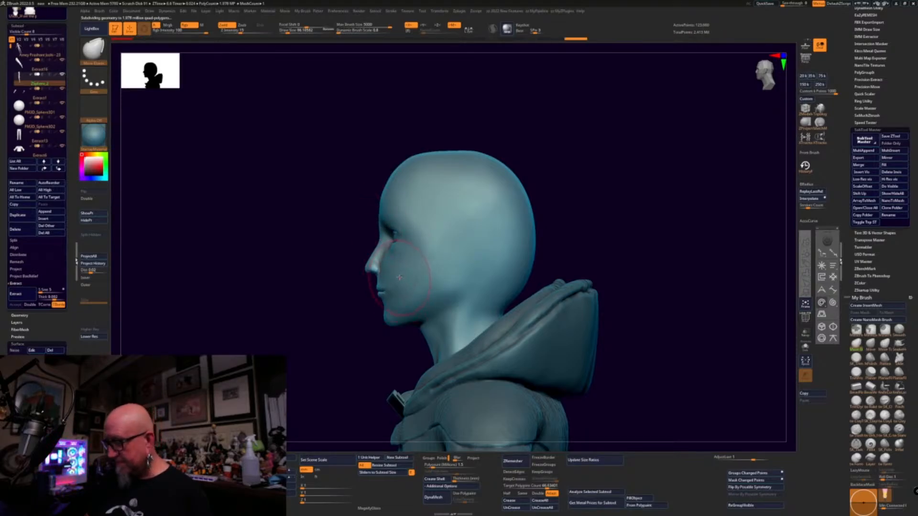
{"action": "mouse_move", "coordinate": [392, 320]}
{"action": "left_mouse_down"}
{"action": "mouse_move", "coordinate": [389, 306]}
{"action": "mouse_move", "coordinate": [395, 319]}
{"action": "mouse_move", "coordinate": [382, 309]}
{"action": "left_mouse_up"}
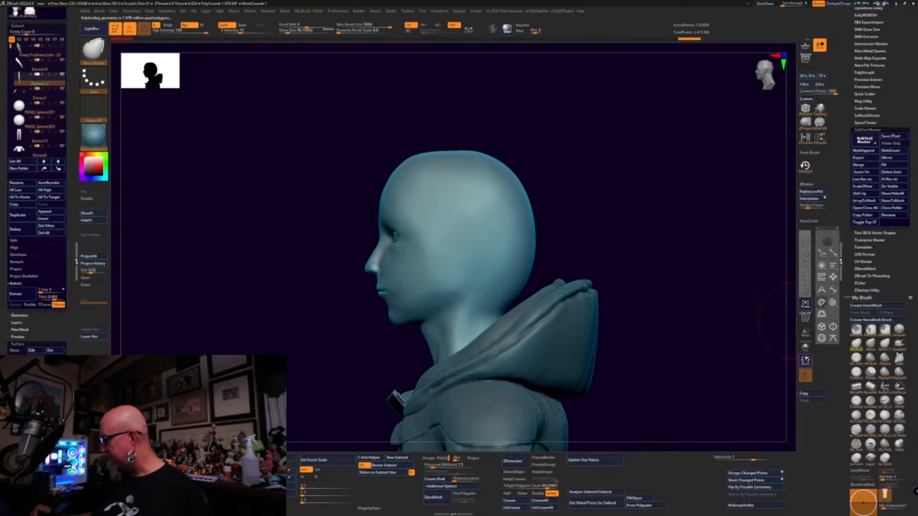
- Mark the face slope, nose, brow, cranium, jaw and mouth area on the head profile with red strokes, and clear them
{"action": "left_click", "coordinate": [805, 286]}
{"action": "mouse_move", "coordinate": [351, 225]}
{"action": "left_mouse_down"}
{"action": "mouse_move", "coordinate": [352, 239]}
{"action": "mouse_move", "coordinate": [350, 219]}
{"action": "left_mouse_up"}
{"action": "left_click_drag", "start_coordinate": [371, 266], "coordinate": [385, 237]}
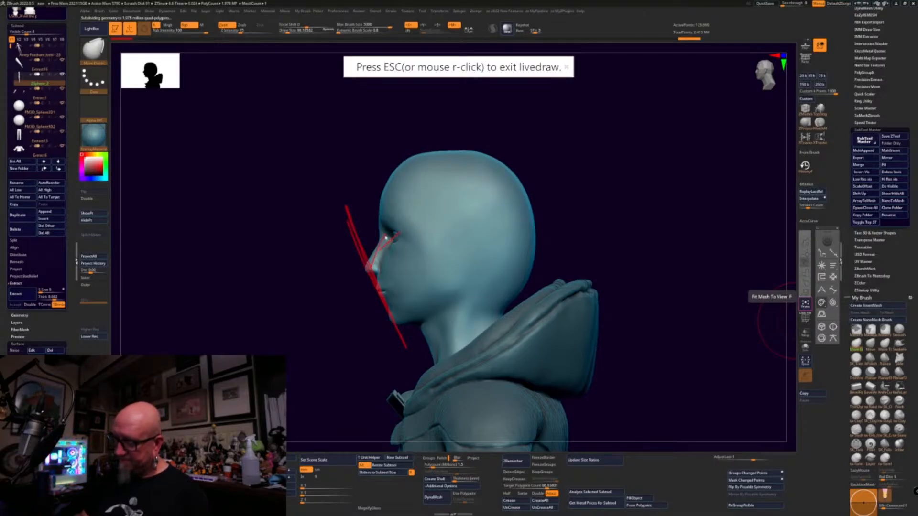
{"action": "left_click_drag", "start_coordinate": [381, 189], "coordinate": [382, 205]}
{"action": "mouse_move", "coordinate": [387, 170]}
{"action": "left_mouse_down"}
{"action": "mouse_move", "coordinate": [524, 184]}
{"action": "mouse_move", "coordinate": [518, 283]}
{"action": "left_mouse_up"}
{"action": "mouse_move", "coordinate": [522, 200]}
{"action": "left_mouse_down"}
{"action": "mouse_move", "coordinate": [518, 255]}
{"action": "mouse_move", "coordinate": [450, 262]}
{"action": "mouse_move", "coordinate": [457, 298]}
{"action": "mouse_move", "coordinate": [391, 333]}
{"action": "left_mouse_up"}
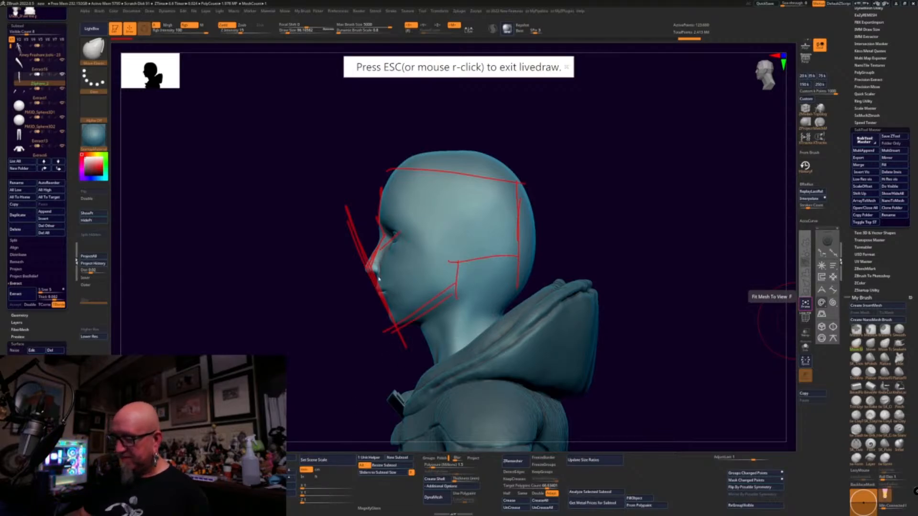
{"action": "left_click_drag", "start_coordinate": [378, 279], "coordinate": [408, 347]}
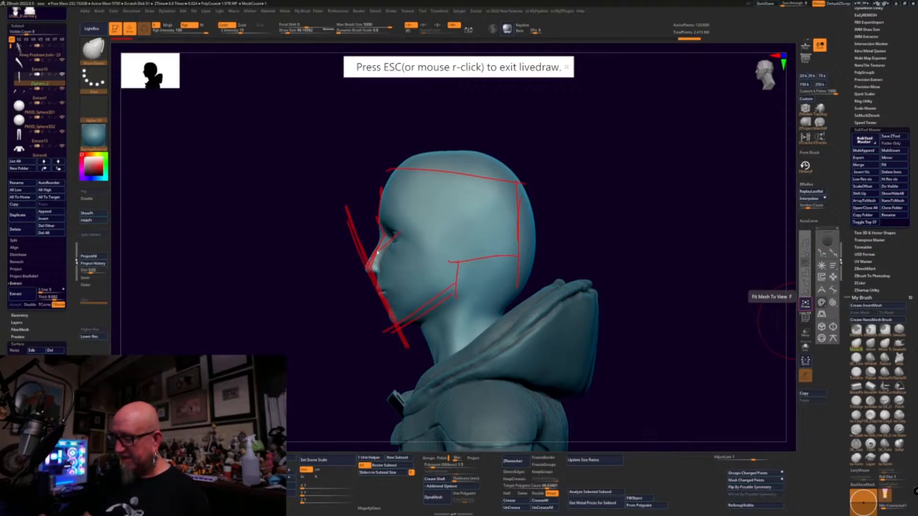
{"action": "left_click_drag", "start_coordinate": [388, 271], "coordinate": [391, 329]}
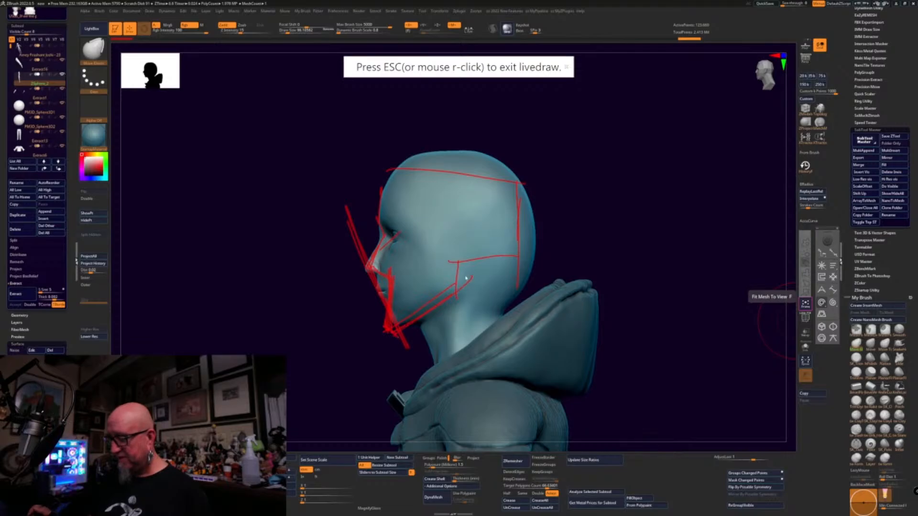
{"action": "key", "text": "Escape"}
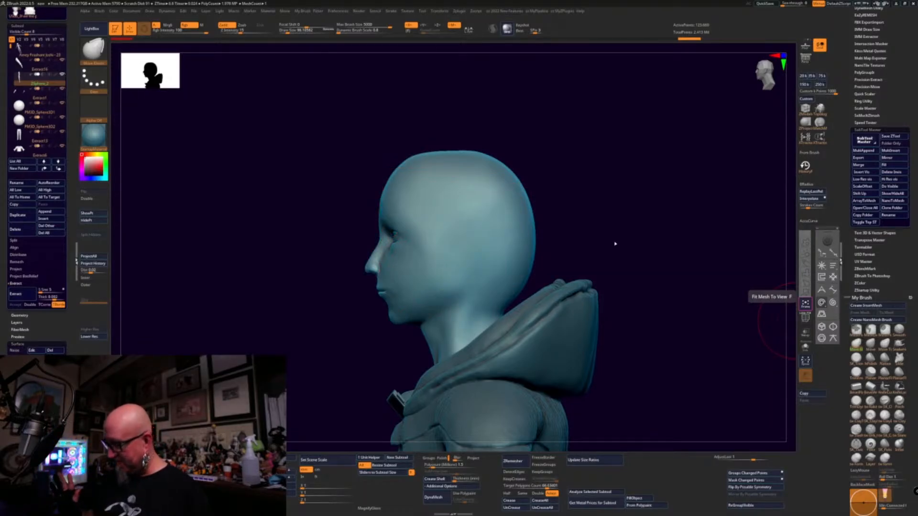
- Subdivide the character's body mesh and frame the figure's torso from the front
{"action": "mouse_move", "coordinate": [615, 244]}
{"action": "left_mouse_down"}
{"action": "mouse_move", "coordinate": [661, 406]}
{"action": "mouse_move", "coordinate": [640, 288]}
{"action": "left_mouse_up"}
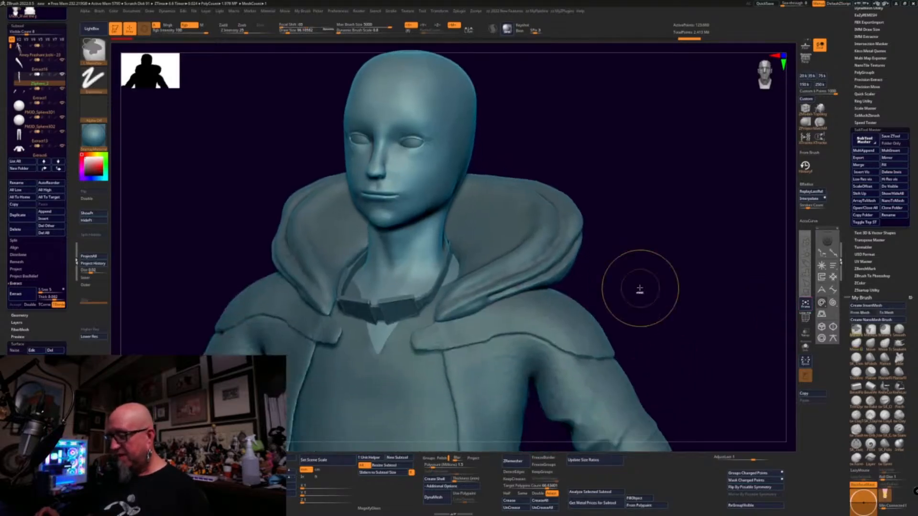
{"action": "key", "text": "ctrl+d"}
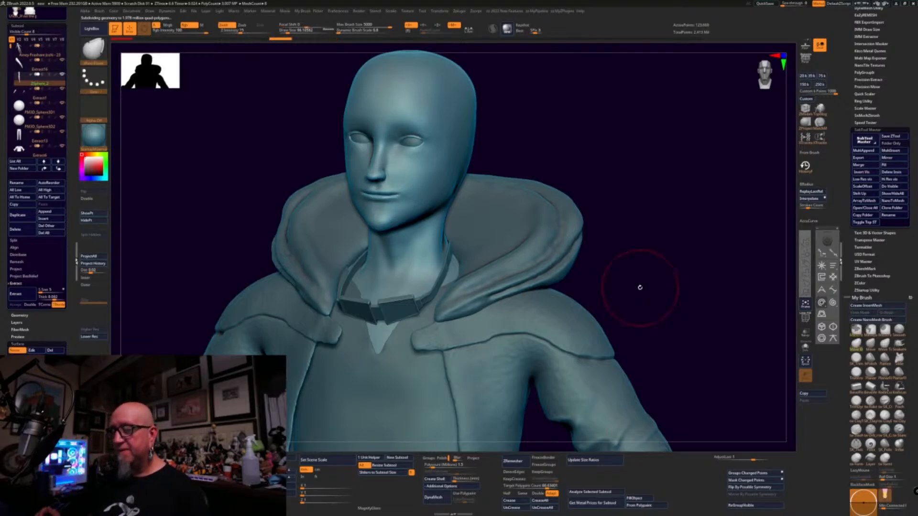
{"action": "mouse_move", "coordinate": [640, 289]}
{"action": "left_mouse_down", "text": "alt"}
{"action": "mouse_move", "coordinate": [643, 173]}
{"action": "mouse_move", "coordinate": [686, 213]}
{"action": "mouse_move", "coordinate": [670, 222]}
{"action": "mouse_move", "coordinate": [680, 250]}
{"action": "mouse_move", "coordinate": [666, 230]}
{"action": "mouse_move", "coordinate": [630, 237]}
{"action": "mouse_move", "coordinate": [557, 308]}
{"action": "mouse_move", "coordinate": [551, 367]}
{"action": "mouse_move", "coordinate": [601, 375]}
{"action": "mouse_move", "coordinate": [604, 356]}
{"action": "left_mouse_up", "text": "alt"}
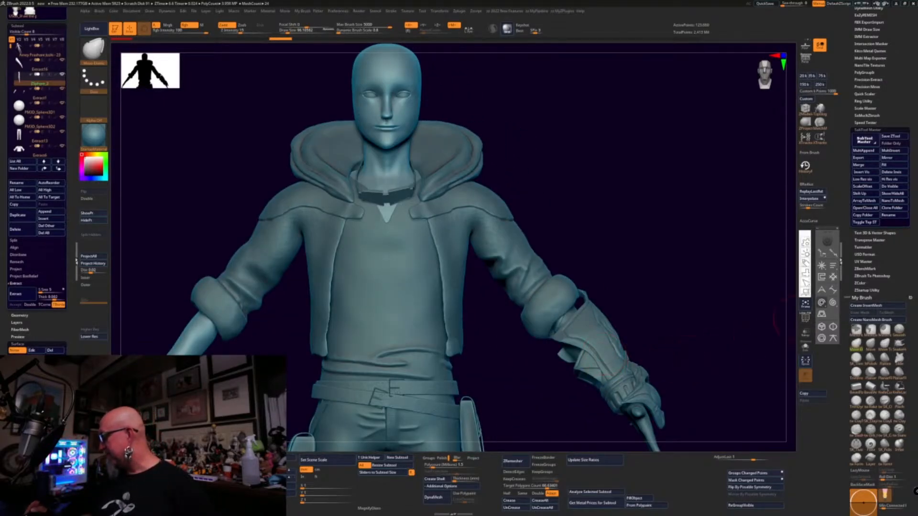
- Mark the shoulder seams, armpits and upper sleeve contours on the front view with red strokes, and clear them
{"action": "key", "text": "ctrl+shift+4"}
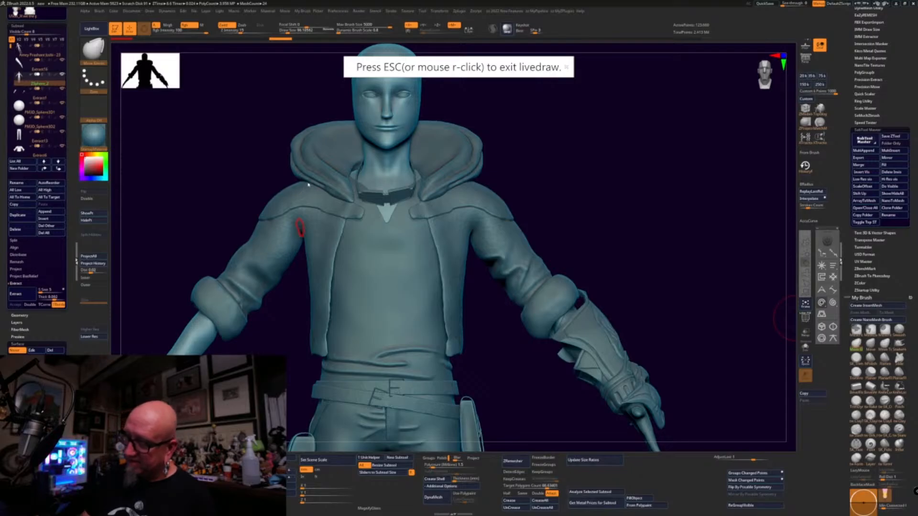
{"action": "left_click_drag", "start_coordinate": [311, 199], "coordinate": [314, 224]}
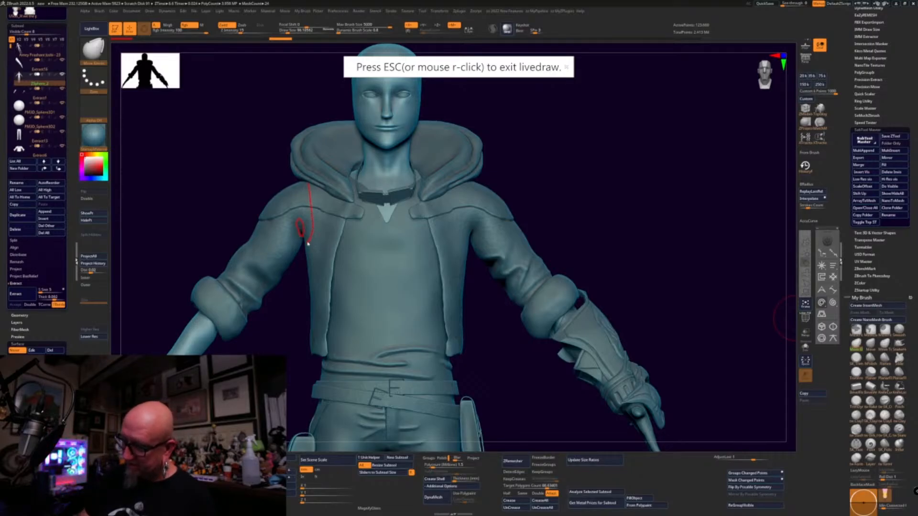
{"action": "left_click_drag", "start_coordinate": [289, 267], "coordinate": [307, 244]}
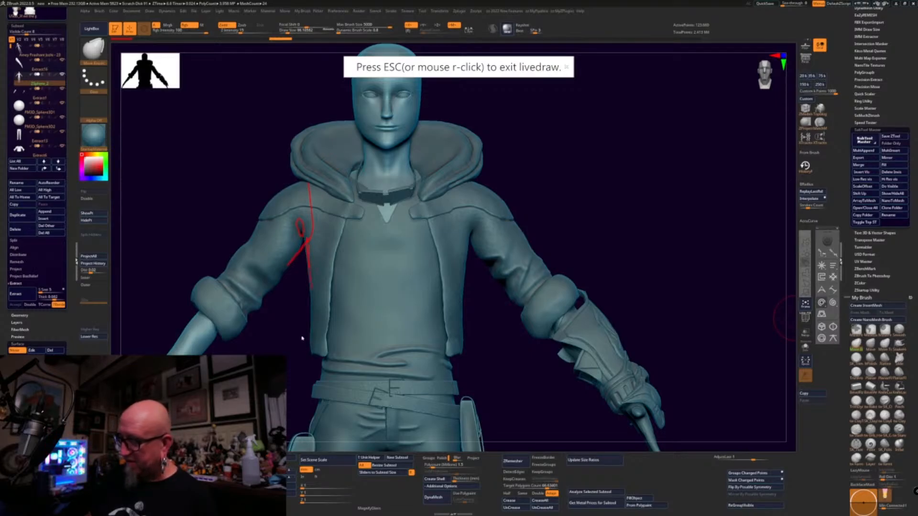
{"action": "left_click_drag", "start_coordinate": [302, 206], "coordinate": [301, 214]}
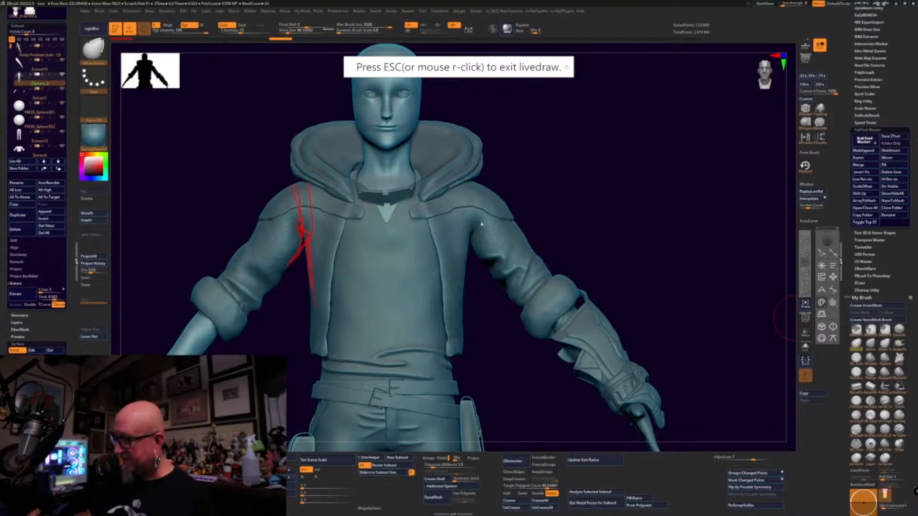
{"action": "mouse_move", "coordinate": [477, 187]}
{"action": "left_mouse_down"}
{"action": "mouse_move", "coordinate": [477, 253]}
{"action": "mouse_move", "coordinate": [489, 269]}
{"action": "mouse_move", "coordinate": [542, 284]}
{"action": "left_mouse_up"}
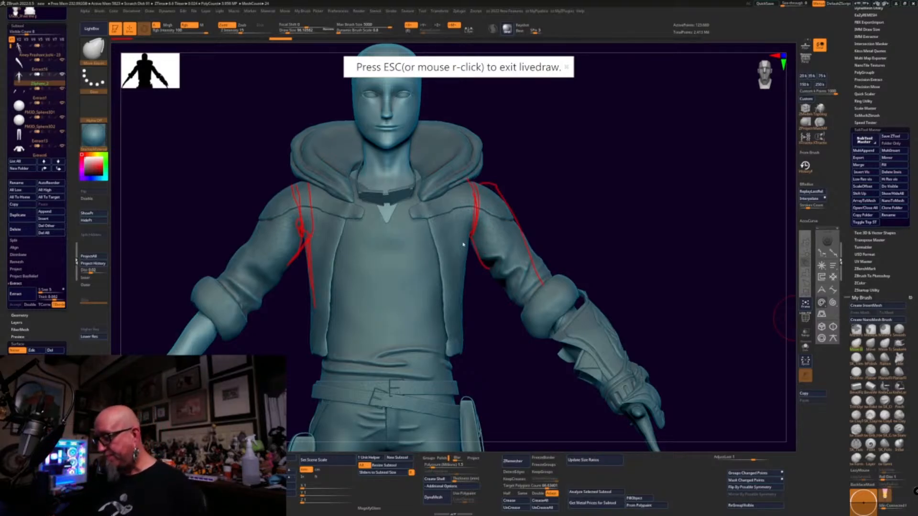
{"action": "key", "text": "Escape"}
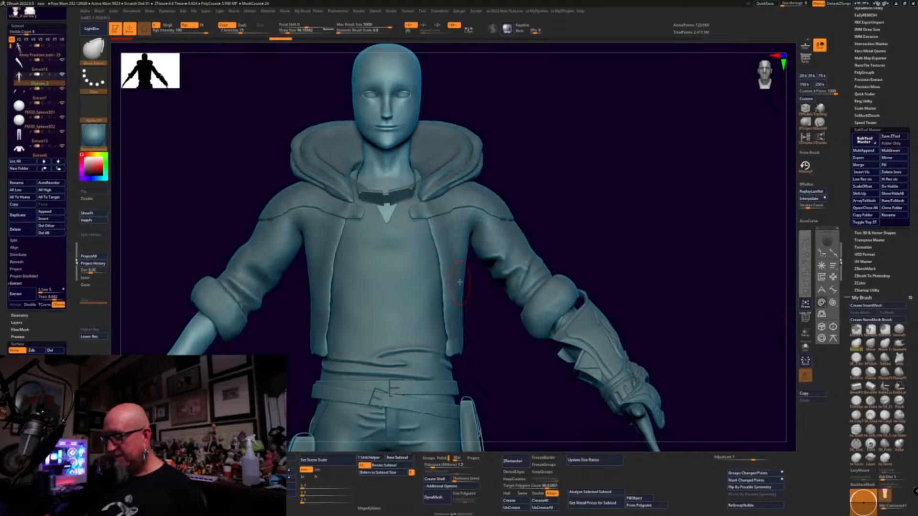
- Select the jacket and mask one side of its torso panel up to the shoulder
{"action": "left_click", "coordinate": [462, 315], "text": "alt"}
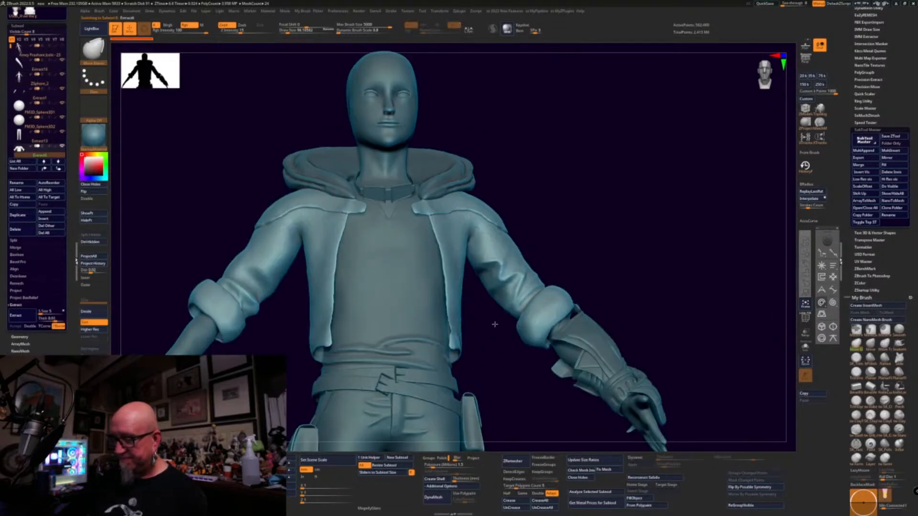
{"action": "left_click_drag", "start_coordinate": [495, 324], "coordinate": [363, 297]}
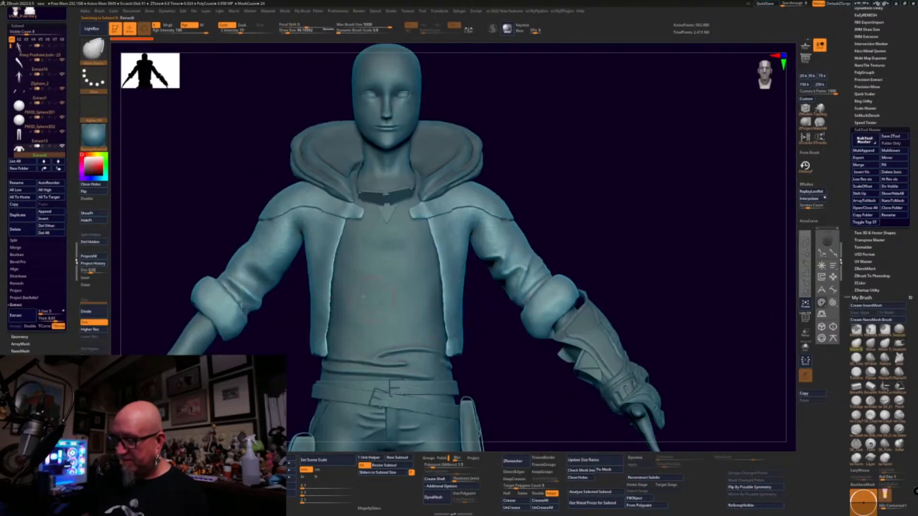
{"action": "mouse_move", "coordinate": [325, 79]}
{"action": "left_mouse_down", "text": "ctrl"}
{"action": "mouse_move", "coordinate": [383, 325]}
{"action": "mouse_move", "coordinate": [383, 392]}
{"action": "mouse_move", "coordinate": [372, 388]}
{"action": "left_mouse_up", "text": "ctrl"}
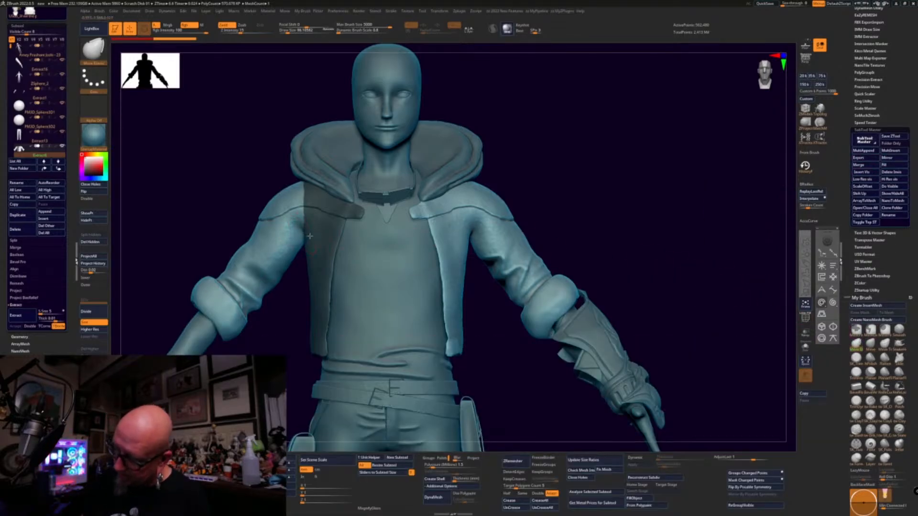
- Reshape the unmasked sleeve around the rear armpit with the Move brush, where it meets the masked back panel
{"action": "left_click_drag", "start_coordinate": [544, 137], "coordinate": [567, 141]}
{"action": "left_click_drag", "start_coordinate": [427, 159], "coordinate": [281, 226]}
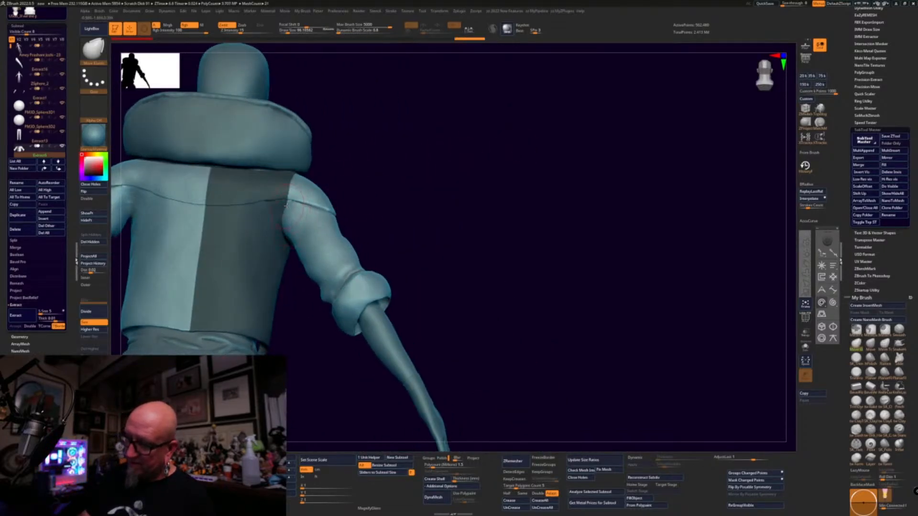
{"action": "left_click_drag", "start_coordinate": [353, 158], "coordinate": [332, 172]}
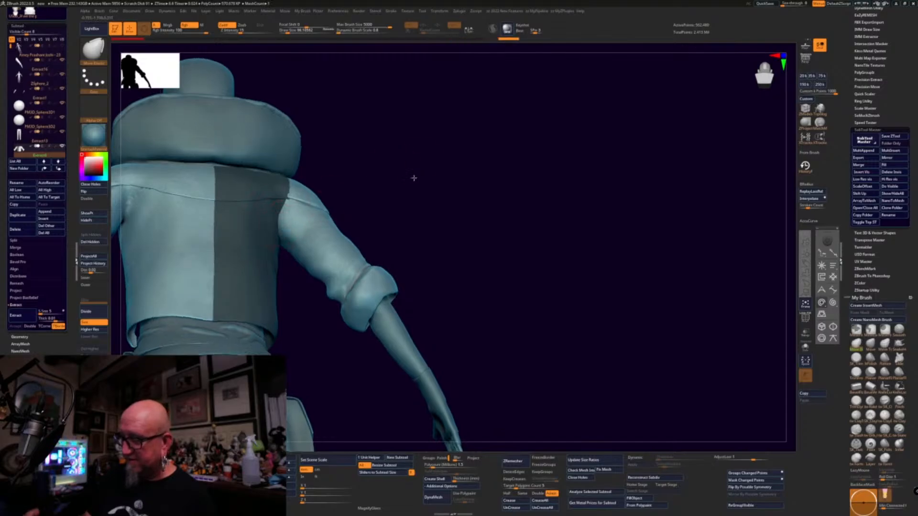
{"action": "left_click_drag", "start_coordinate": [414, 177], "coordinate": [383, 180]}
{"action": "mouse_move", "coordinate": [280, 224]}
{"action": "left_mouse_down"}
{"action": "mouse_move", "coordinate": [285, 232]}
{"action": "mouse_move", "coordinate": [284, 206]}
{"action": "left_mouse_up"}
- Invert the mask, smooth the jacket's back panel along the armpit edge, and clear the mask
{"action": "left_click", "coordinate": [392, 183], "text": "ctrl"}
{"action": "left_click_drag", "start_coordinate": [285, 208], "coordinate": [283, 198], "text": "shift"}
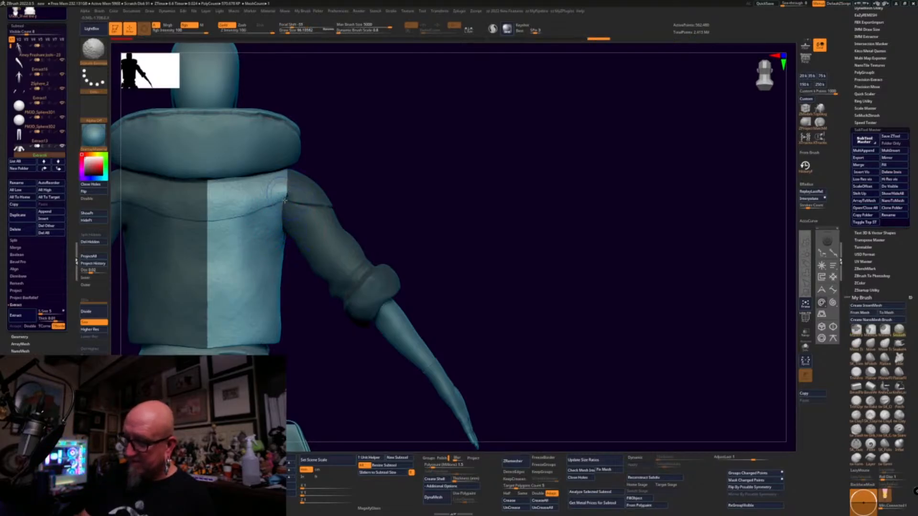
{"action": "left_click_drag", "start_coordinate": [437, 219], "coordinate": [431, 243], "text": "ctrl"}
{"action": "left_click_drag", "start_coordinate": [442, 247], "coordinate": [413, 235]}
{"action": "left_click_drag", "start_coordinate": [510, 273], "coordinate": [440, 257]}
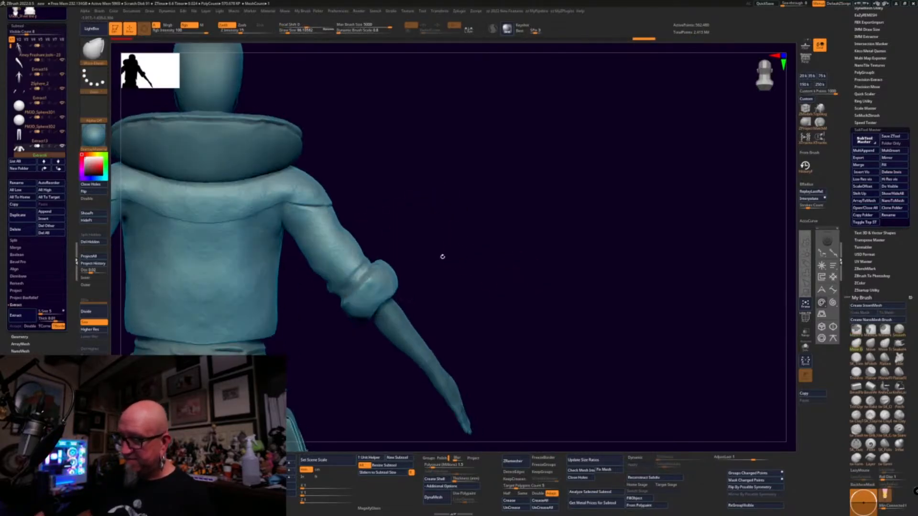
{"action": "mouse_move", "coordinate": [400, 187]}
{"action": "left_mouse_down"}
{"action": "mouse_move", "coordinate": [426, 217]}
{"action": "mouse_move", "coordinate": [429, 243]}
{"action": "mouse_move", "coordinate": [439, 203]}
{"action": "left_mouse_up"}
- Choose a square-alpha sculpting brush, reduce the draw size to about 38 and raise the intensity slightly
{"action": "left_click", "coordinate": [856, 417]}
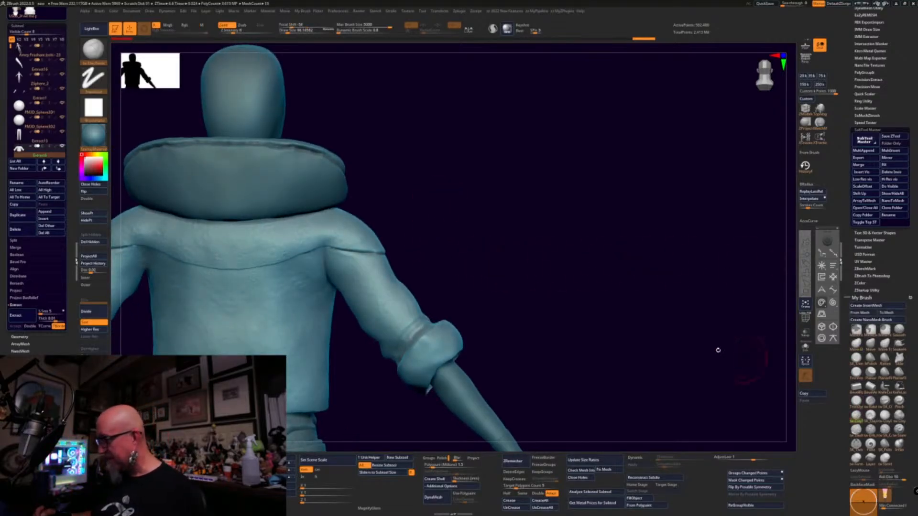
{"action": "right_click_drag", "start_coordinate": [326, 282], "coordinate": [311, 293]}
{"action": "key", "text": "space"}
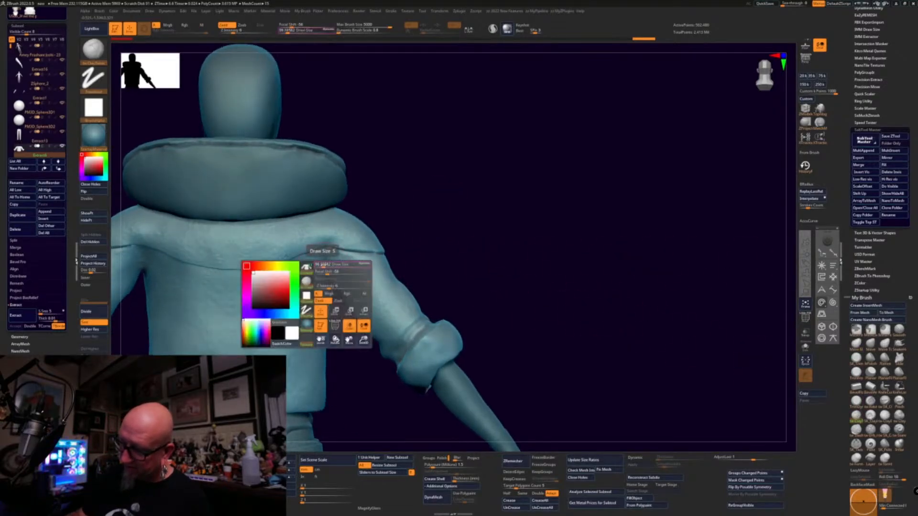
{"action": "mouse_move", "coordinate": [324, 264]}
{"action": "left_mouse_down"}
{"action": "mouse_move", "coordinate": [323, 250]}
{"action": "mouse_move", "coordinate": [322, 271]}
{"action": "left_mouse_up"}
{"action": "left_click_drag", "start_coordinate": [233, 31], "coordinate": [239, 32]}
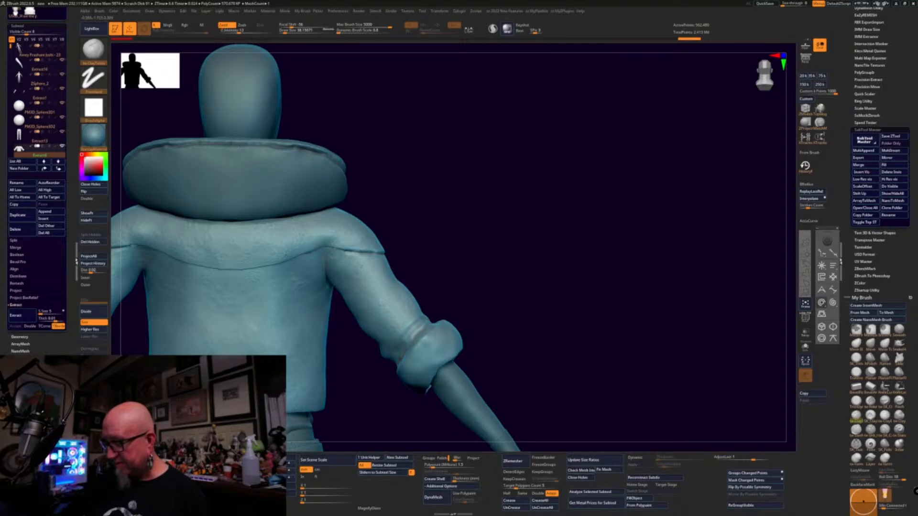
- Switch to a soft-dot alpha brush and carve small fold creases at the jacket's rear armpit, undoing the stray strokes
{"action": "left_click", "coordinate": [870, 429]}
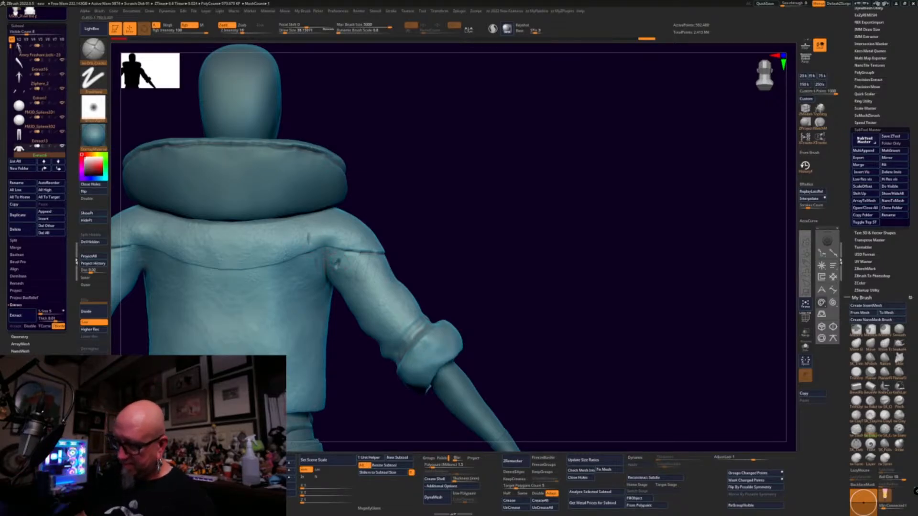
{"action": "left_click_drag", "start_coordinate": [309, 232], "coordinate": [310, 242]}
{"action": "left_click_drag", "start_coordinate": [342, 274], "coordinate": [350, 263]}
{"action": "key", "text": "ctrl+z"}
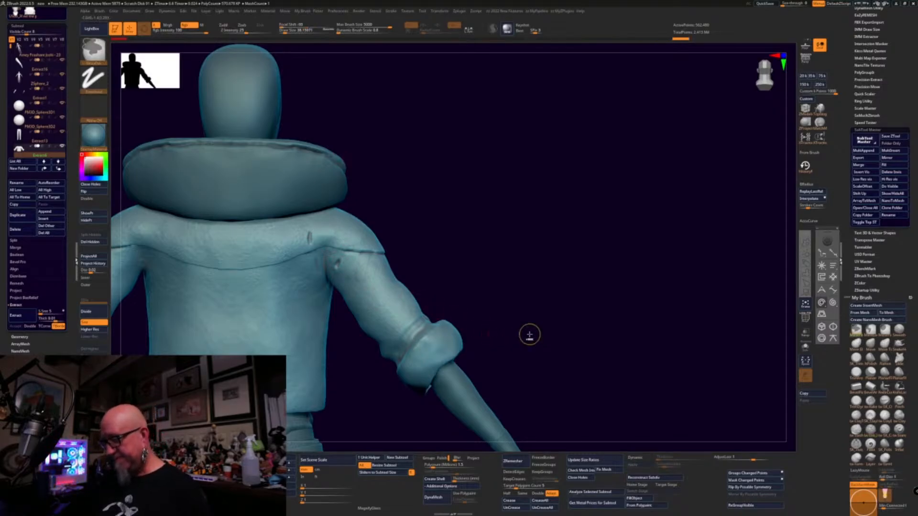
{"action": "key", "text": "ctrl+z"}
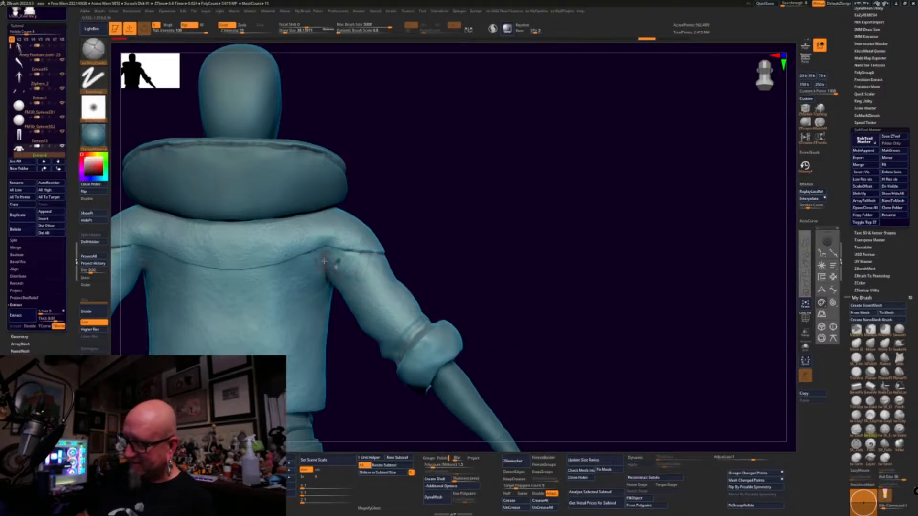
{"action": "left_click_drag", "start_coordinate": [325, 260], "coordinate": [325, 258]}
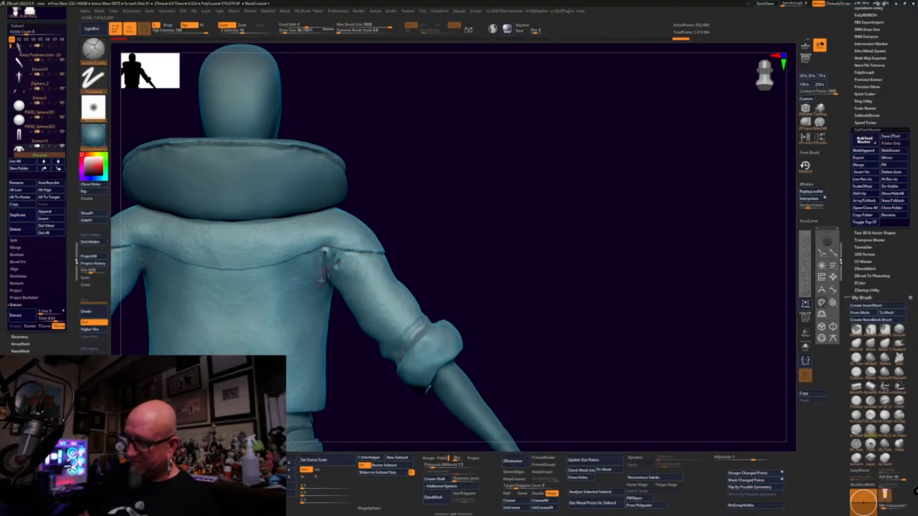
- Show the character from the front and sketch a funnel-shaped outline and an oval beside it with the screen annotation pen
{"action": "left_click_drag", "start_coordinate": [524, 230], "coordinate": [748, 236]}
{"action": "left_click_drag", "start_coordinate": [515, 320], "coordinate": [433, 301], "text": "alt"}
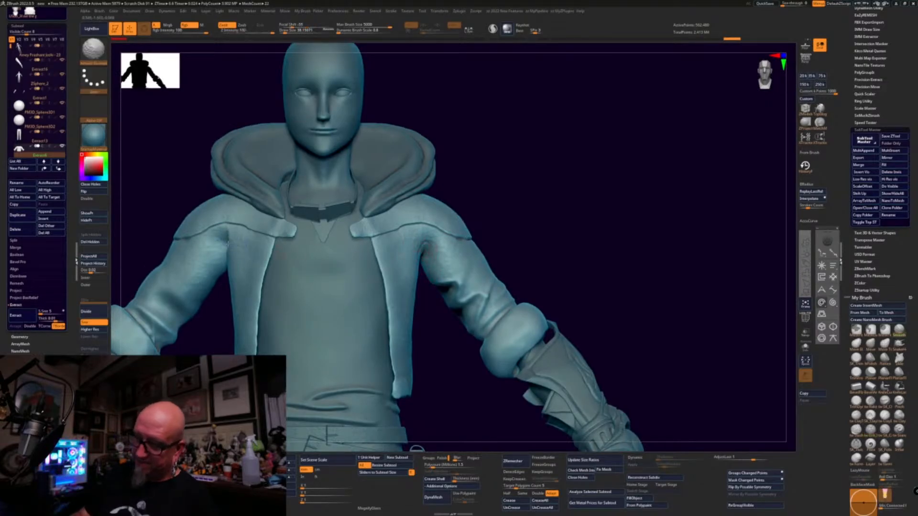
{"action": "left_click_drag", "start_coordinate": [455, 155], "coordinate": [528, 153]}
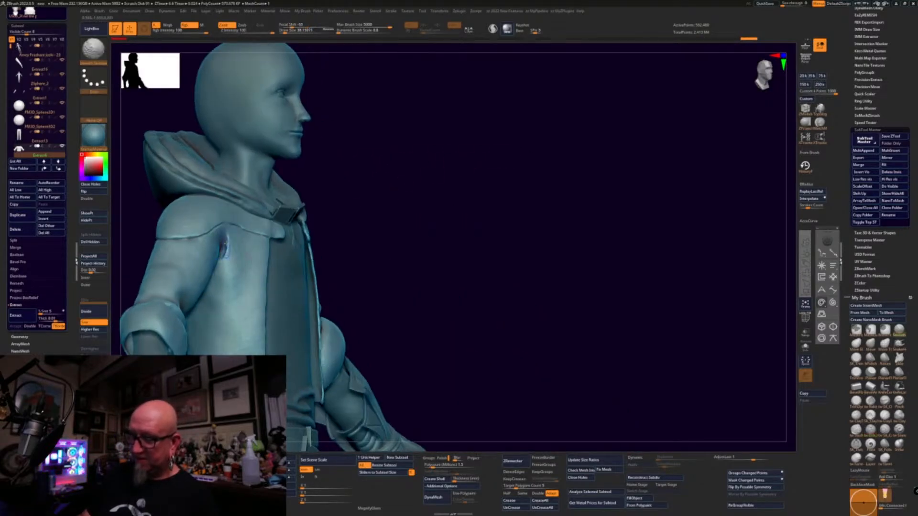
{"action": "left_click_drag", "start_coordinate": [410, 181], "coordinate": [393, 182], "text": "shift"}
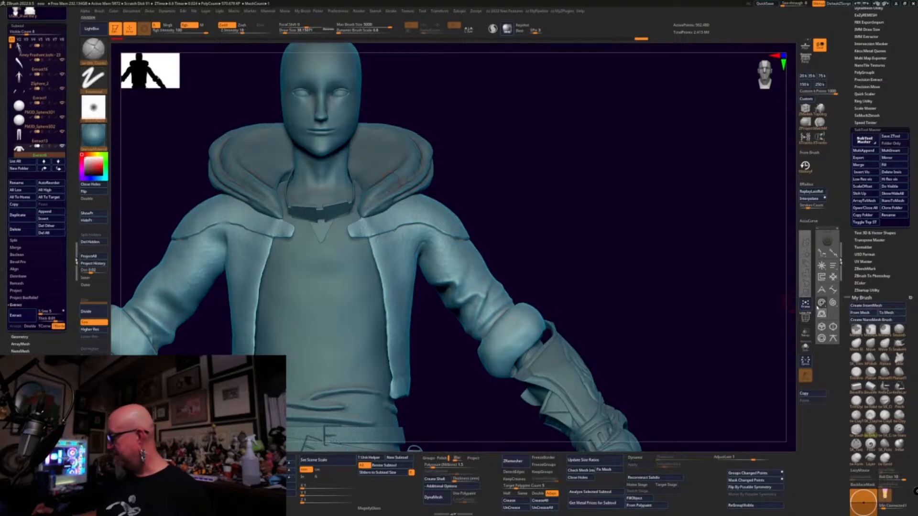
{"action": "key", "text": "ctrl+2"}
{"action": "left_click_drag", "start_coordinate": [530, 128], "coordinate": [558, 128]}
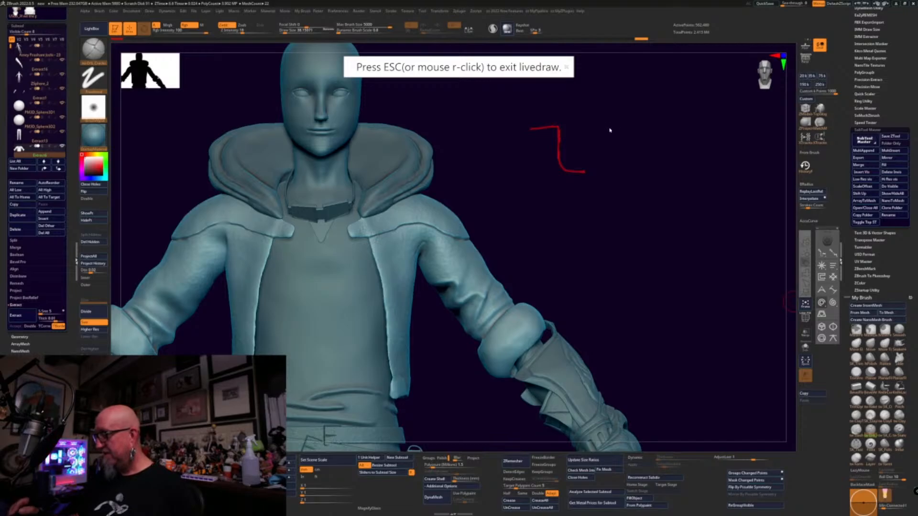
{"action": "mouse_move", "coordinate": [625, 125]}
{"action": "left_mouse_down"}
{"action": "mouse_move", "coordinate": [599, 169]}
{"action": "mouse_move", "coordinate": [613, 164]}
{"action": "mouse_move", "coordinate": [619, 128]}
{"action": "left_mouse_up"}
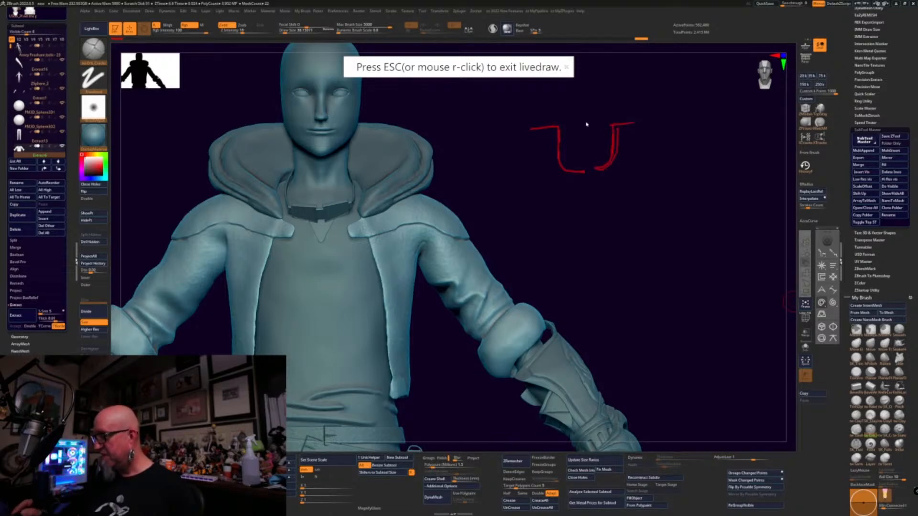
{"action": "mouse_move", "coordinate": [599, 170]}
{"action": "left_mouse_down"}
{"action": "mouse_move", "coordinate": [595, 213]}
{"action": "mouse_move", "coordinate": [526, 213]}
{"action": "mouse_move", "coordinate": [516, 235]}
{"action": "mouse_move", "coordinate": [541, 273]}
{"action": "mouse_move", "coordinate": [561, 265]}
{"action": "mouse_move", "coordinate": [557, 217]}
{"action": "mouse_move", "coordinate": [530, 211]}
{"action": "left_mouse_up"}
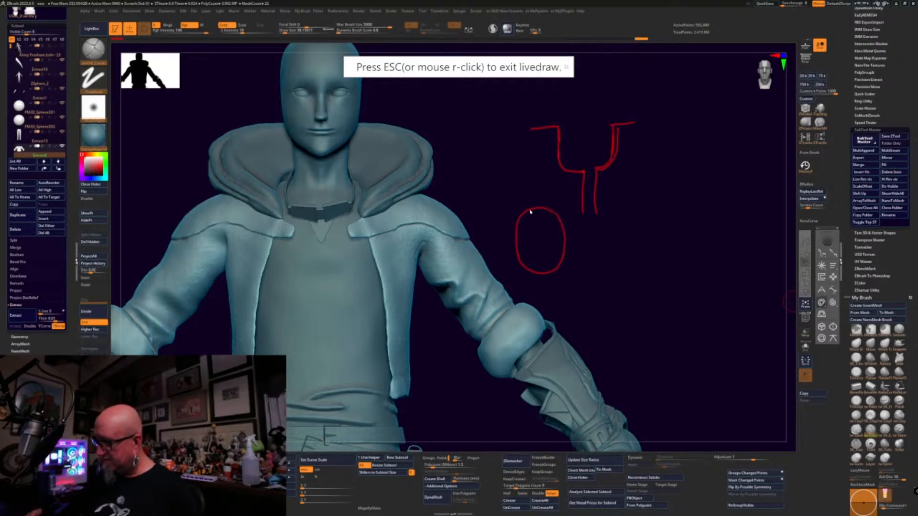
- Extend the annotated oval into an armhole diagram by drawing a curved shoulder line and two lines running down below it
{"action": "left_click_drag", "start_coordinate": [517, 241], "coordinate": [555, 268]}
{"action": "mouse_move", "coordinate": [541, 206]}
{"action": "left_mouse_down"}
{"action": "mouse_move", "coordinate": [512, 196]}
{"action": "mouse_move", "coordinate": [501, 245]}
{"action": "left_mouse_up"}
{"action": "left_click_drag", "start_coordinate": [517, 187], "coordinate": [565, 217]}
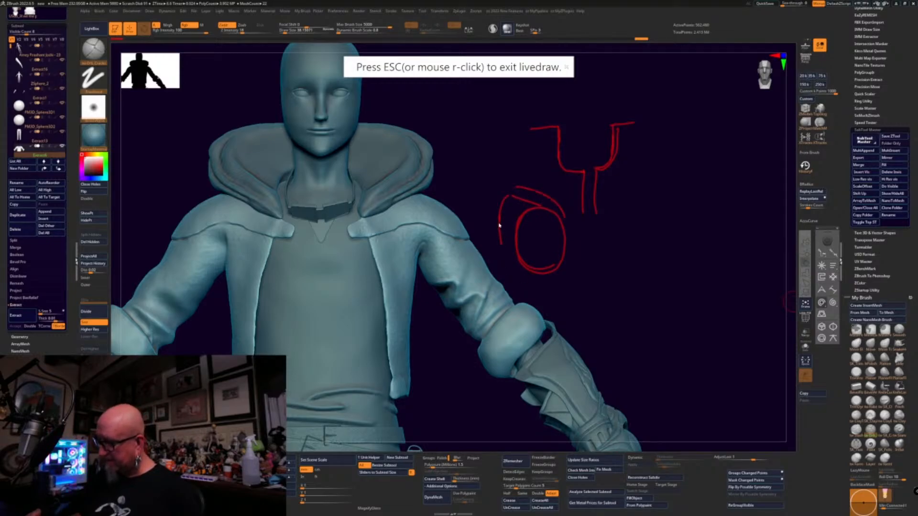
{"action": "left_click_drag", "start_coordinate": [499, 226], "coordinate": [511, 302]}
{"action": "left_click_drag", "start_coordinate": [548, 275], "coordinate": [553, 330]}
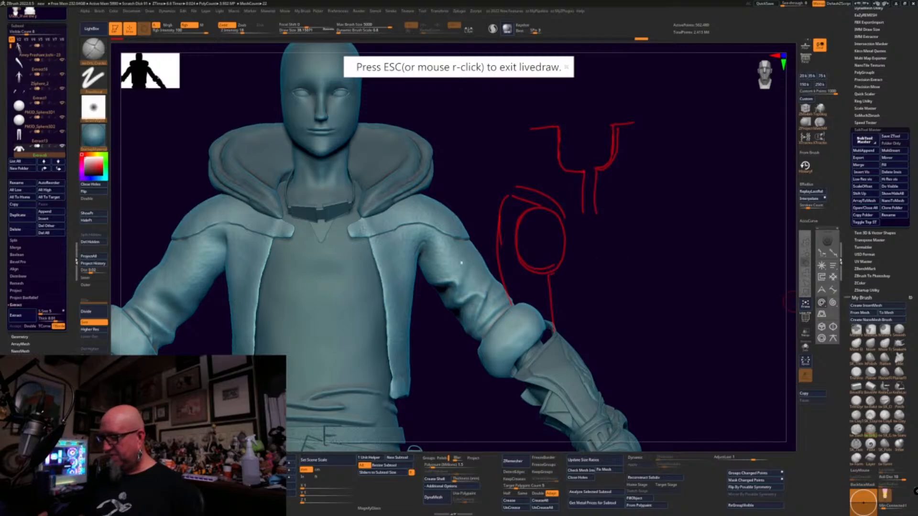
- Annotate the armpit seams, sleeve edges and jacket sides on the front view, and clear the annotations
{"action": "left_click_drag", "start_coordinate": [420, 195], "coordinate": [420, 257]}
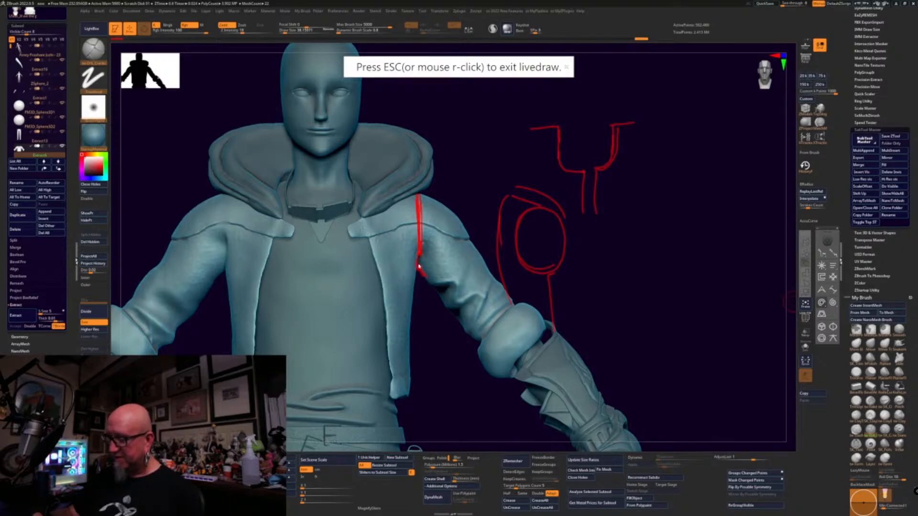
{"action": "mouse_move", "coordinate": [425, 192]}
{"action": "left_mouse_down"}
{"action": "mouse_move", "coordinate": [452, 221]}
{"action": "mouse_move", "coordinate": [502, 318]}
{"action": "left_mouse_up"}
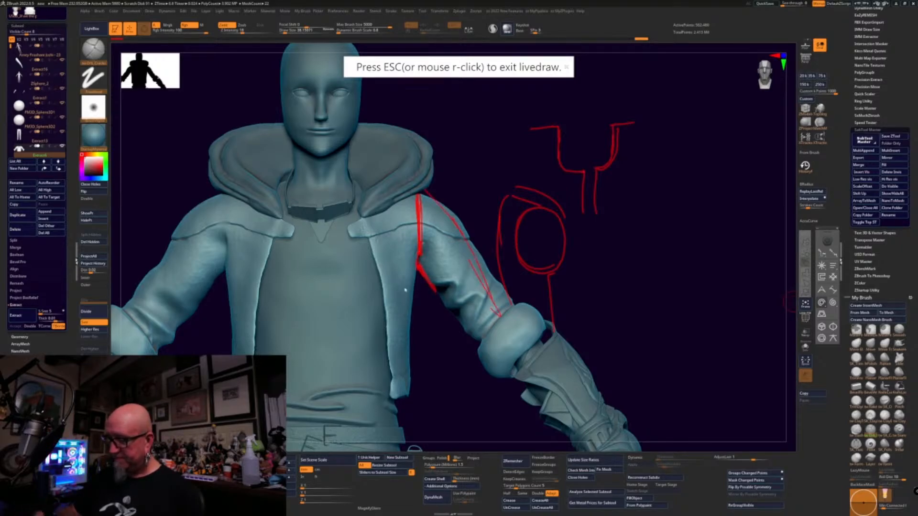
{"action": "left_click_drag", "start_coordinate": [418, 276], "coordinate": [414, 366]}
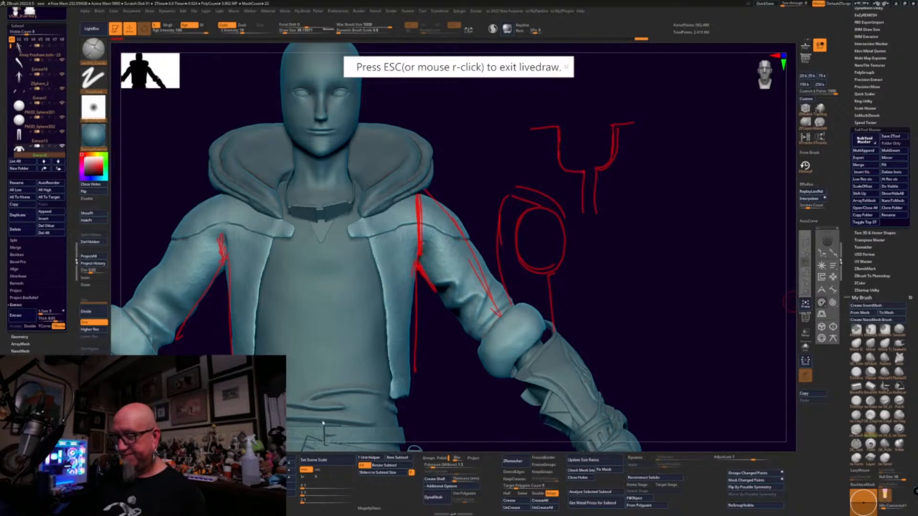
{"action": "key", "text": "Escape"}
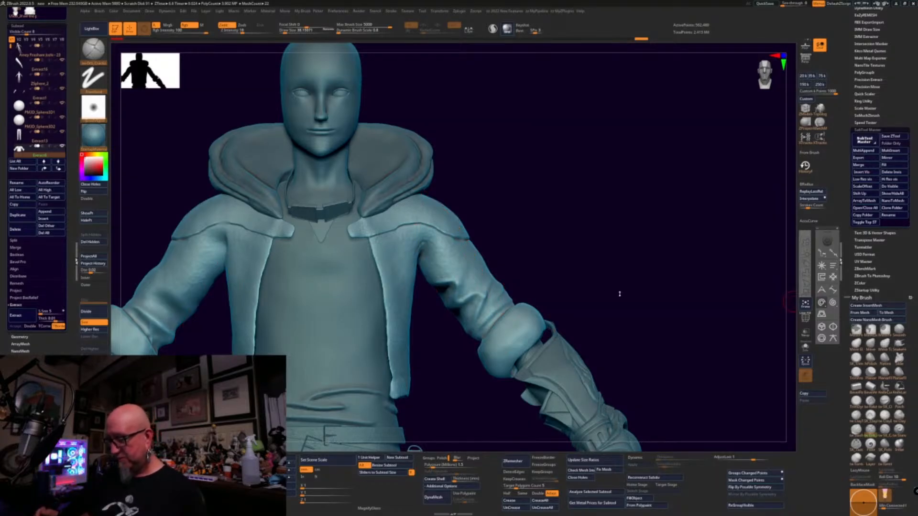
- Select the trousers from behind, annotate the crotch and inner leg lines in red, and clear the annotations
{"action": "left_click_drag", "start_coordinate": [620, 294], "coordinate": [482, 346]}
{"action": "left_click", "coordinate": [447, 369], "text": "alt"}
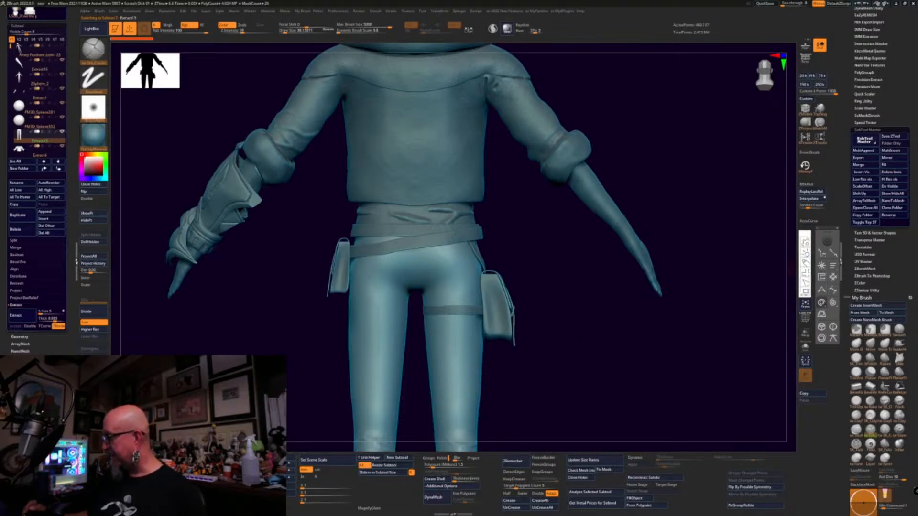
{"action": "left_click", "coordinate": [805, 263]}
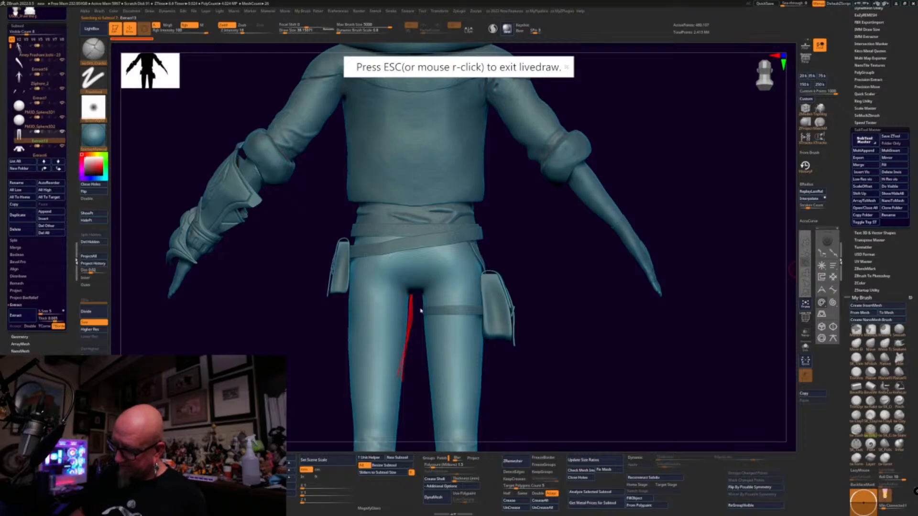
{"action": "left_click_drag", "start_coordinate": [425, 344], "coordinate": [425, 348]}
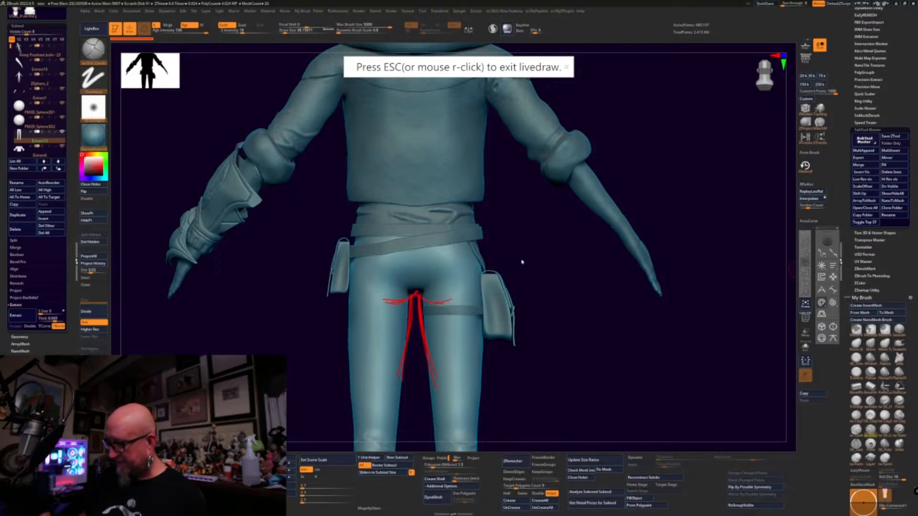
{"action": "key", "text": "Escape"}
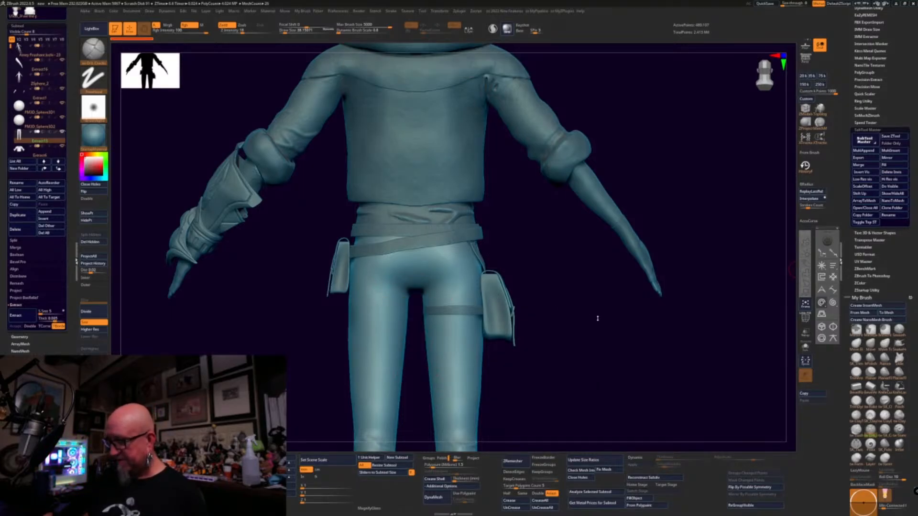
- Select the lower hip belt and pull its side in beside the pouch using the Move brush at a draw size of about 170
{"action": "mouse_move", "coordinate": [596, 317]}
{"action": "left_mouse_down"}
{"action": "mouse_move", "coordinate": [572, 329]}
{"action": "mouse_move", "coordinate": [553, 246]}
{"action": "mouse_move", "coordinate": [605, 371]}
{"action": "mouse_move", "coordinate": [617, 378]}
{"action": "mouse_move", "coordinate": [676, 355]}
{"action": "mouse_move", "coordinate": [656, 364]}
{"action": "mouse_move", "coordinate": [591, 365]}
{"action": "left_mouse_up"}
{"action": "left_click_drag", "start_coordinate": [535, 321], "coordinate": [642, 259], "text": "alt"}
{"action": "left_click_drag", "start_coordinate": [684, 283], "coordinate": [640, 301]}
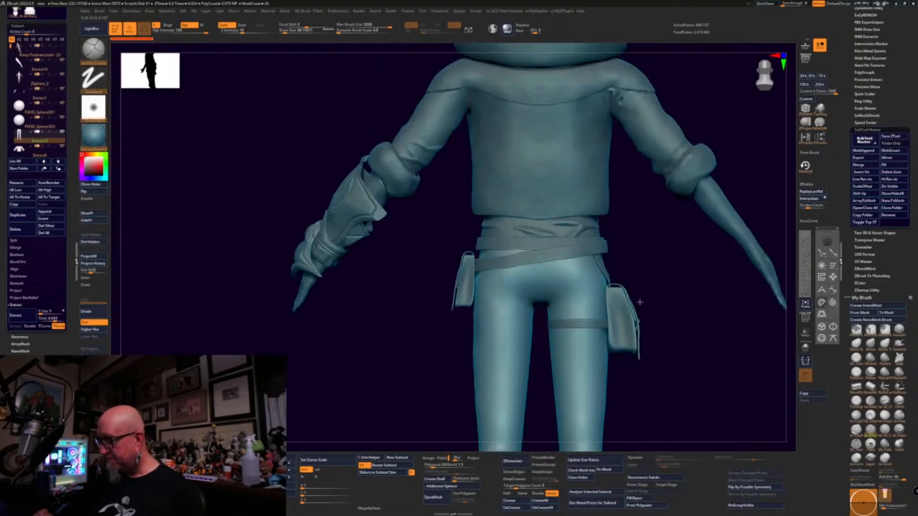
{"action": "left_click_drag", "start_coordinate": [662, 331], "coordinate": [620, 330], "text": "alt"}
{"action": "left_click_drag", "start_coordinate": [703, 279], "coordinate": [497, 239], "text": "alt"}
{"action": "left_click", "coordinate": [346, 266], "text": "alt"}
{"action": "left_click_drag", "start_coordinate": [395, 386], "coordinate": [680, 286]}
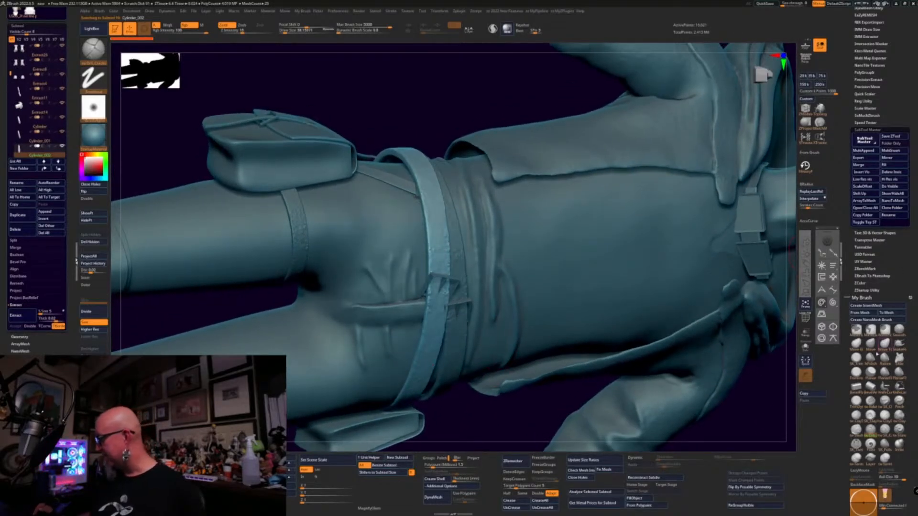
{"action": "left_click", "coordinate": [856, 342]}
{"action": "right_click_drag", "start_coordinate": [555, 247], "coordinate": [538, 243]}
{"action": "key", "text": "space"}
{"action": "mouse_move", "coordinate": [427, 176]}
{"action": "left_mouse_down"}
{"action": "mouse_move", "coordinate": [434, 175]}
{"action": "mouse_move", "coordinate": [409, 154]}
{"action": "mouse_move", "coordinate": [409, 166]}
{"action": "left_mouse_up"}
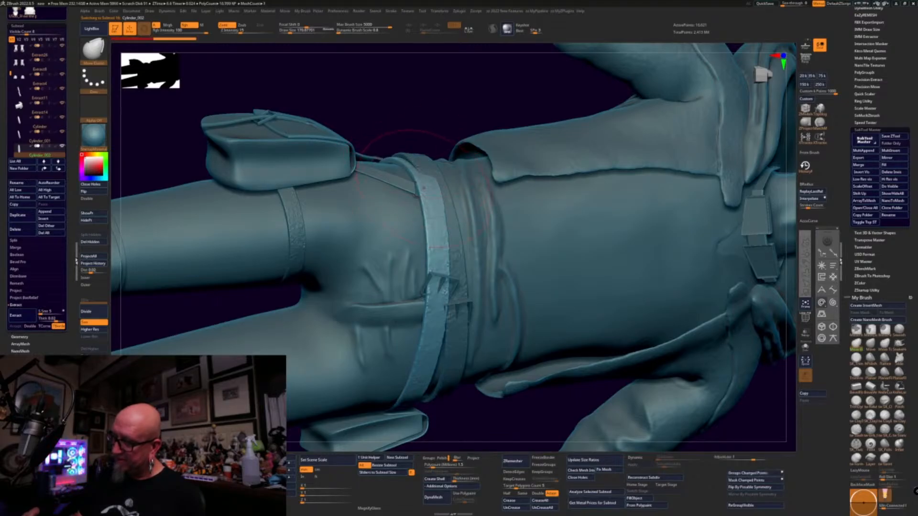
- Fit the lower belt's front and opposite hip section closer to the trousers with the Move brush
{"action": "right_click_drag", "start_coordinate": [423, 188], "coordinate": [434, 257]}
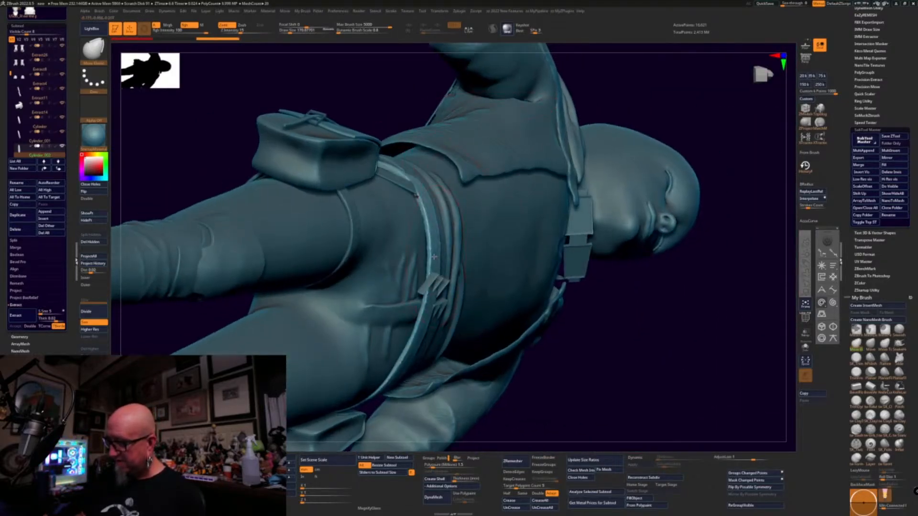
{"action": "left_click_drag", "start_coordinate": [434, 257], "coordinate": [427, 256]}
{"action": "left_click_drag", "start_coordinate": [421, 333], "coordinate": [416, 330]}
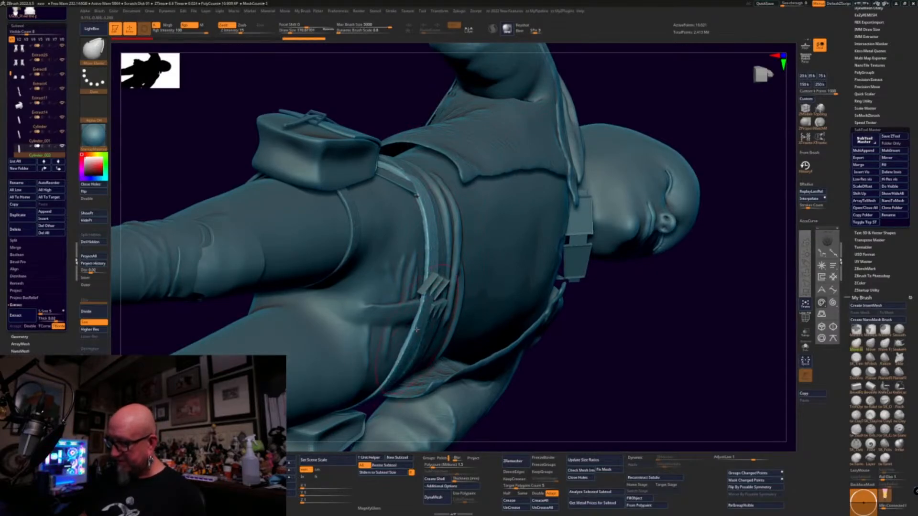
{"action": "right_click_drag", "start_coordinate": [417, 329], "coordinate": [504, 352]}
{"action": "left_click_drag", "start_coordinate": [389, 381], "coordinate": [378, 377]}
{"action": "mouse_move", "coordinate": [382, 375]}
{"action": "right_mouse_down"}
{"action": "mouse_move", "coordinate": [524, 316]}
{"action": "mouse_move", "coordinate": [569, 313]}
{"action": "right_mouse_up"}
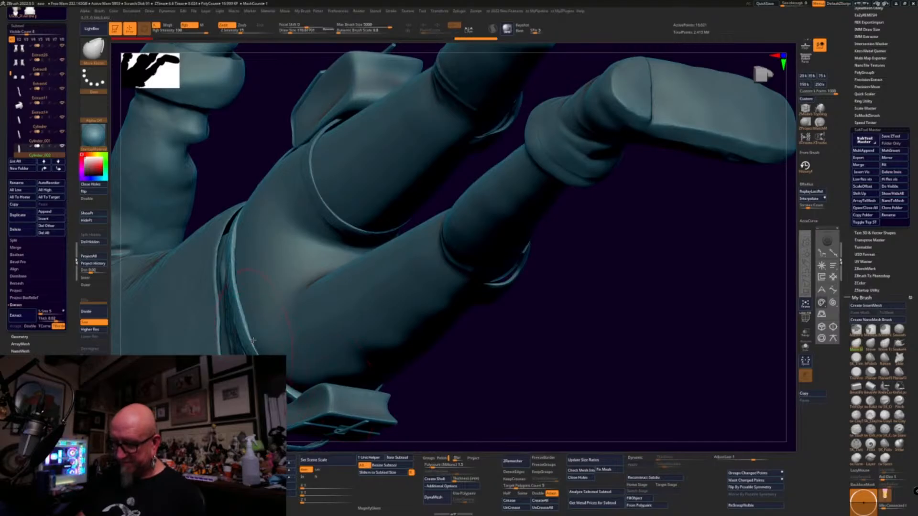
{"action": "right_click_drag", "start_coordinate": [244, 284], "coordinate": [259, 172]}
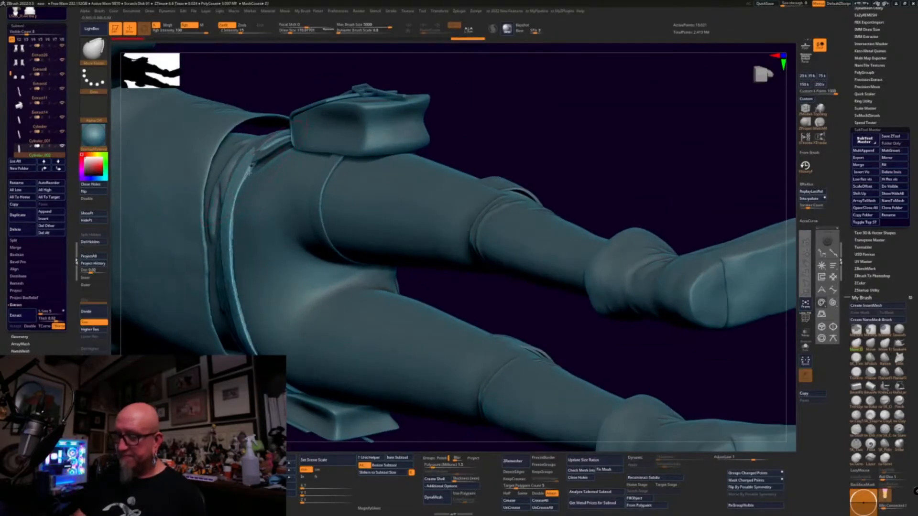
{"action": "right_click_drag", "start_coordinate": [553, 92], "coordinate": [585, 180]}
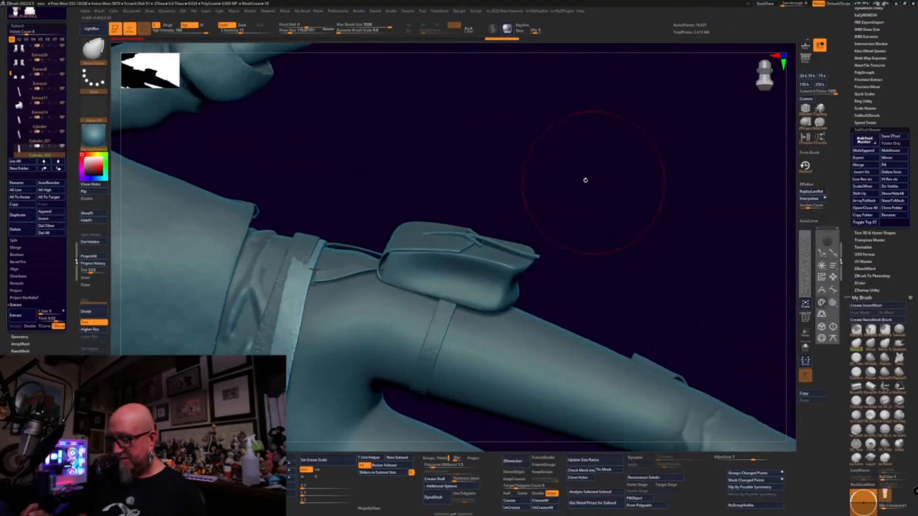
- Select the upper waist belt and adjust its back and side sections to follow the body with the Move brush
{"action": "left_click", "coordinate": [292, 311], "text": "alt"}
{"action": "right_click_drag", "start_coordinate": [414, 163], "coordinate": [435, 159]}
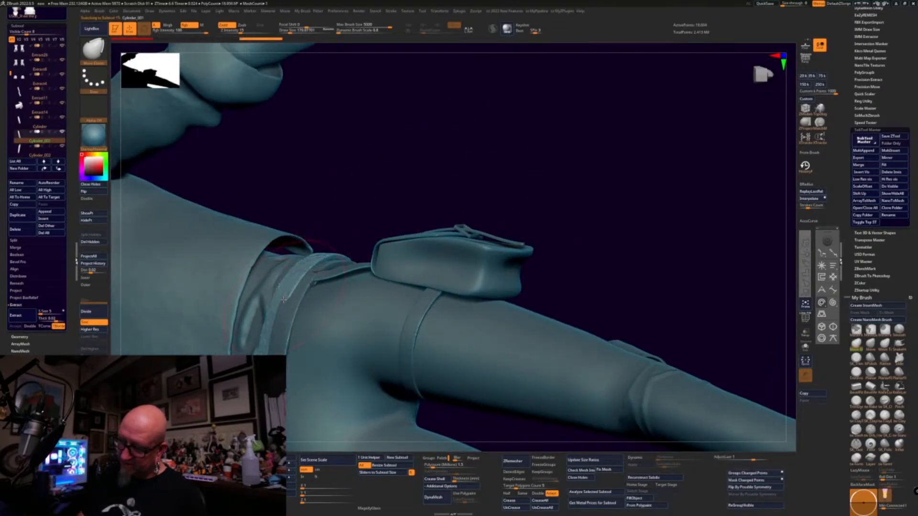
{"action": "left_click_drag", "start_coordinate": [326, 224], "coordinate": [289, 317]}
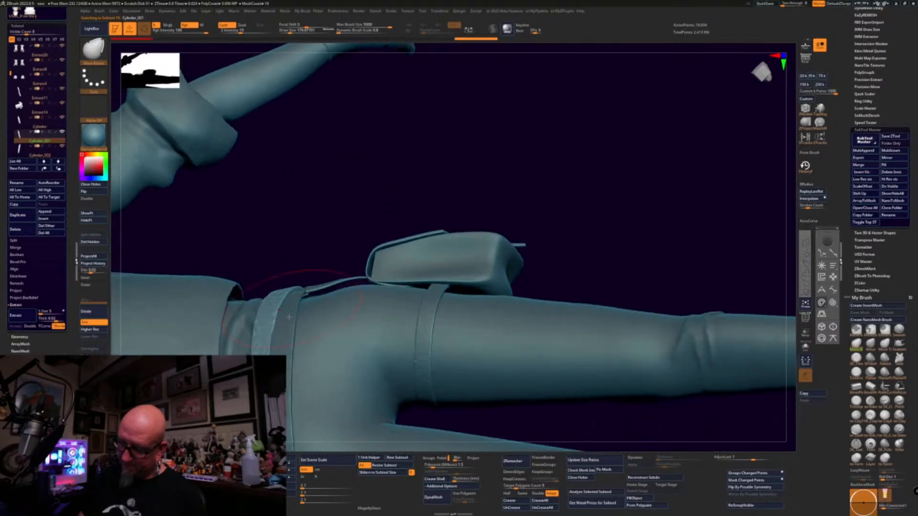
{"action": "left_click_drag", "start_coordinate": [325, 266], "coordinate": [414, 121], "text": "alt"}
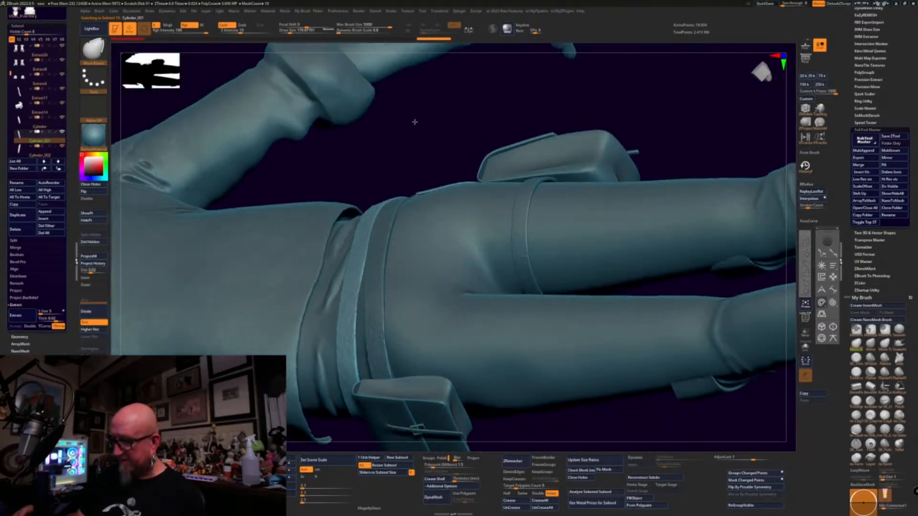
{"action": "left_click_drag", "start_coordinate": [359, 370], "coordinate": [364, 367]}
{"action": "mouse_move", "coordinate": [543, 420]}
{"action": "left_mouse_down"}
{"action": "mouse_move", "coordinate": [559, 426]}
{"action": "mouse_move", "coordinate": [519, 286]}
{"action": "mouse_move", "coordinate": [484, 275]}
{"action": "left_mouse_up"}
{"action": "left_click_drag", "start_coordinate": [336, 361], "coordinate": [331, 365]}
{"action": "left_click_drag", "start_coordinate": [419, 229], "coordinate": [503, 235]}
{"action": "left_click_drag", "start_coordinate": [316, 404], "coordinate": [317, 403]}
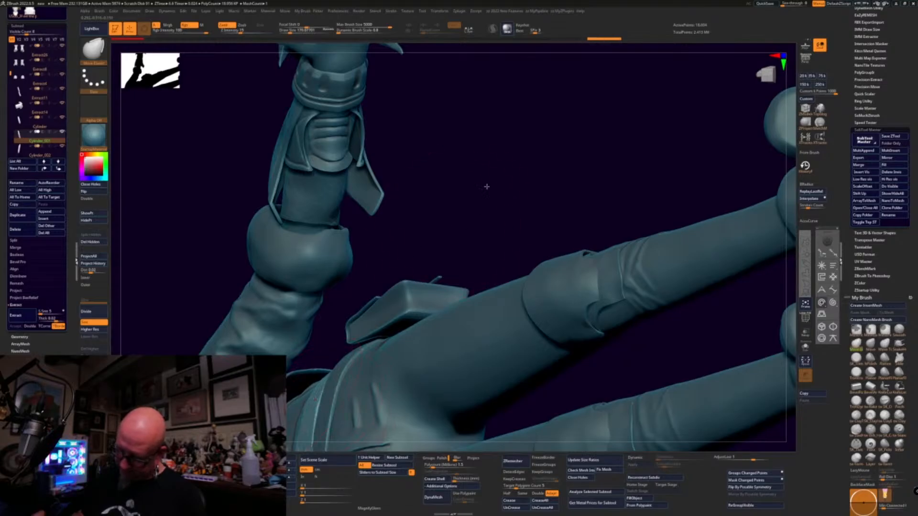
- Reshape the front of the upper belt around its buckle so it follows the waist
{"action": "mouse_move", "coordinate": [486, 186]}
{"action": "left_mouse_down"}
{"action": "mouse_move", "coordinate": [639, 263]}
{"action": "mouse_move", "coordinate": [669, 262]}
{"action": "mouse_move", "coordinate": [598, 249]}
{"action": "left_mouse_up"}
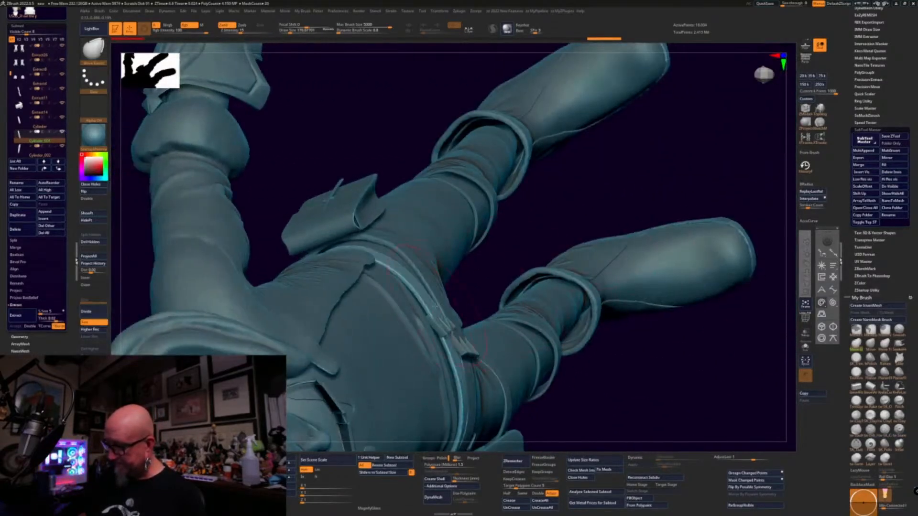
{"action": "left_click_drag", "start_coordinate": [442, 340], "coordinate": [458, 379]}
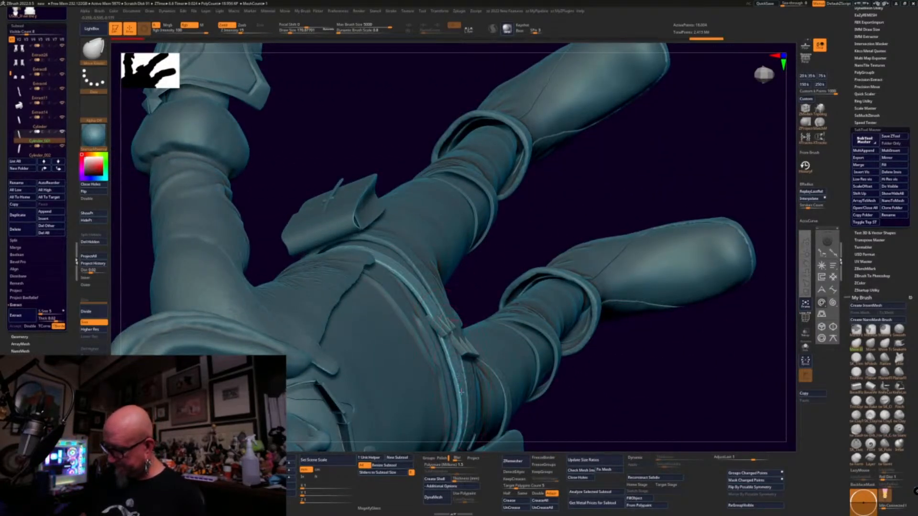
{"action": "mouse_move", "coordinate": [629, 389]}
{"action": "left_mouse_down"}
{"action": "mouse_move", "coordinate": [617, 382]}
{"action": "mouse_move", "coordinate": [631, 397]}
{"action": "left_mouse_up"}
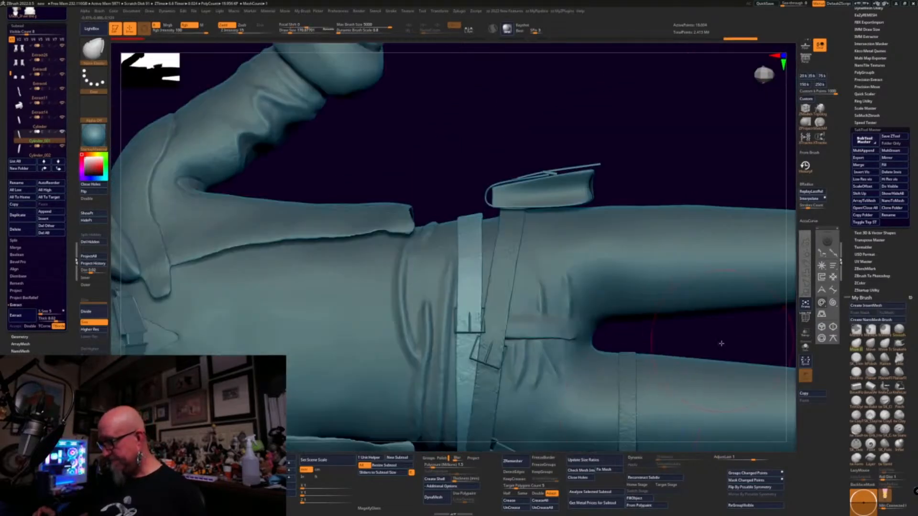
{"action": "left_click_drag", "start_coordinate": [721, 343], "coordinate": [555, 325], "text": "alt"}
{"action": "left_click_drag", "start_coordinate": [707, 268], "coordinate": [613, 188]}
{"action": "left_click_drag", "start_coordinate": [615, 239], "coordinate": [689, 282]}
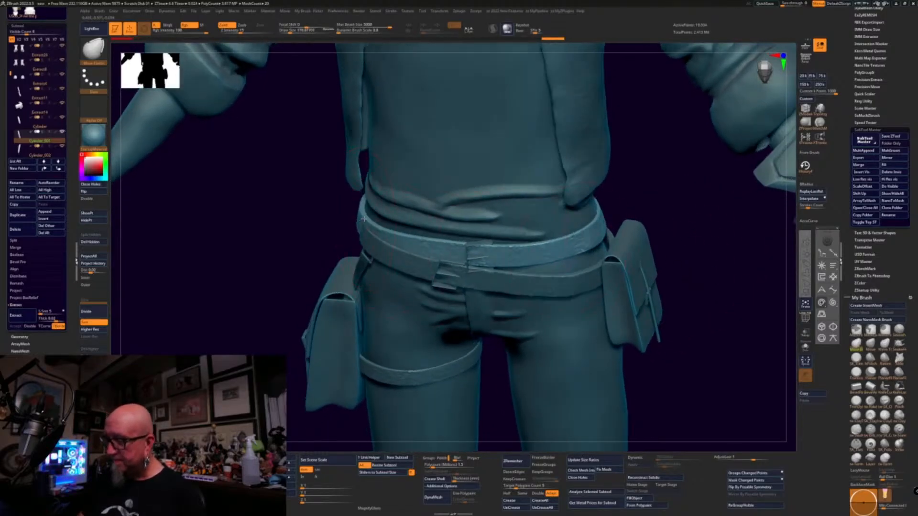
- Adjust the two overlapping belts at the hip above the pouch with the Move brush so the upper belt covers the lower one
{"action": "left_click_drag", "start_coordinate": [312, 328], "coordinate": [332, 254]}
{"action": "left_click_drag", "start_coordinate": [611, 238], "coordinate": [564, 205]}
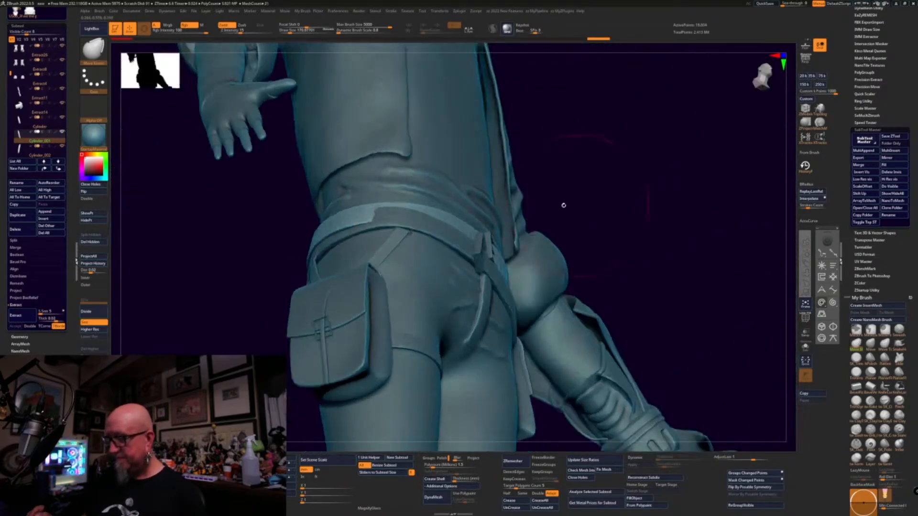
{"action": "left_click_drag", "start_coordinate": [393, 212], "coordinate": [395, 208]}
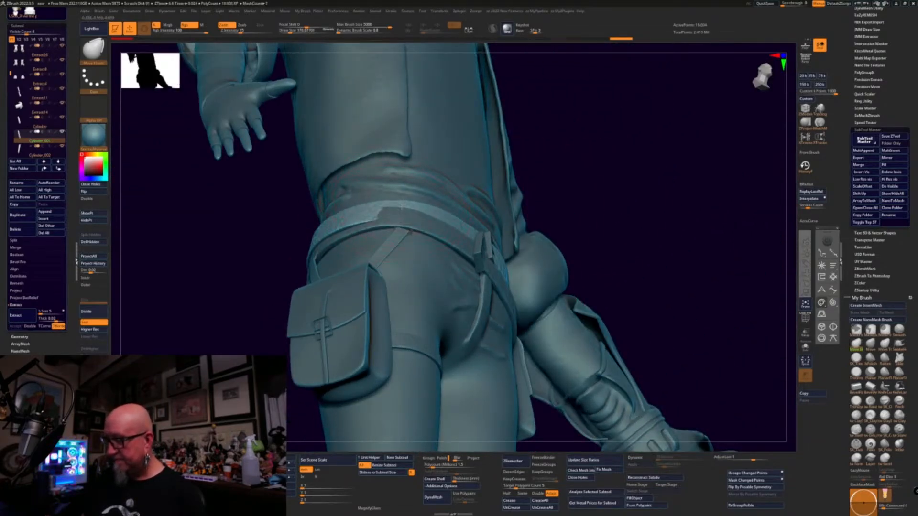
{"action": "left_click", "coordinate": [403, 208], "text": "alt"}
{"action": "left_click_drag", "start_coordinate": [403, 224], "coordinate": [420, 206]}
{"action": "left_click", "coordinate": [419, 206], "text": "alt"}
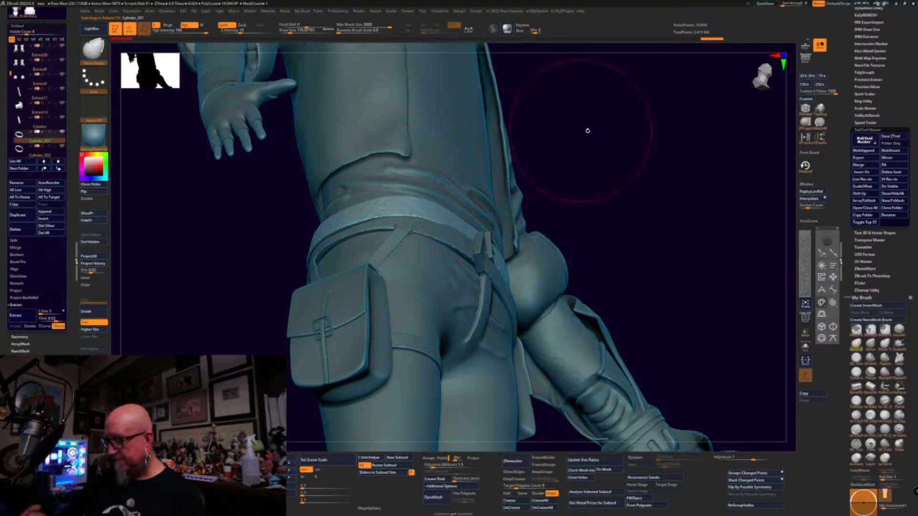
- Adjust the side and front of the upper belt with the Move brush so it follows the waist
{"action": "mouse_move", "coordinate": [586, 129]}
{"action": "left_mouse_down"}
{"action": "mouse_move", "coordinate": [611, 180]}
{"action": "mouse_move", "coordinate": [422, 188]}
{"action": "mouse_move", "coordinate": [430, 191]}
{"action": "mouse_move", "coordinate": [411, 180]}
{"action": "left_mouse_up"}
{"action": "key", "text": "space"}
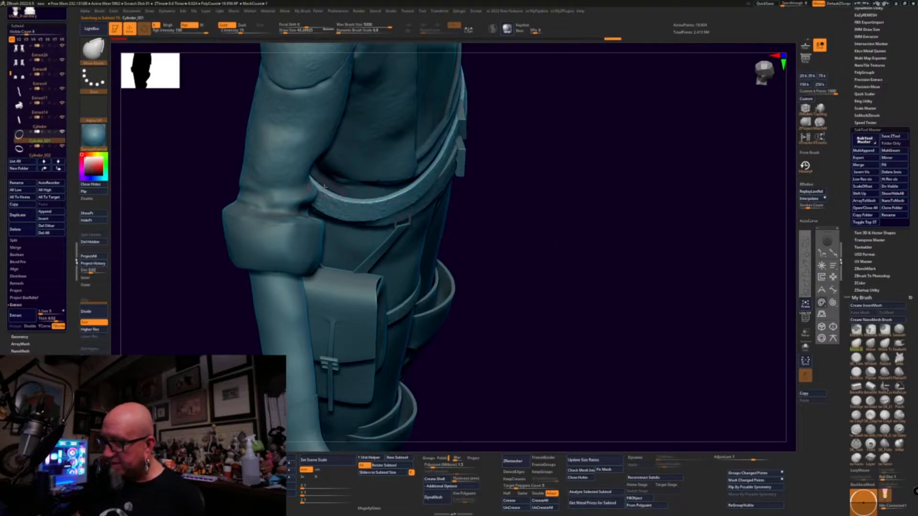
{"action": "mouse_move", "coordinate": [326, 182]}
{"action": "left_mouse_down"}
{"action": "mouse_move", "coordinate": [374, 194]}
{"action": "mouse_move", "coordinate": [414, 183]}
{"action": "left_mouse_up"}
{"action": "left_click_drag", "start_coordinate": [457, 137], "coordinate": [500, 154]}
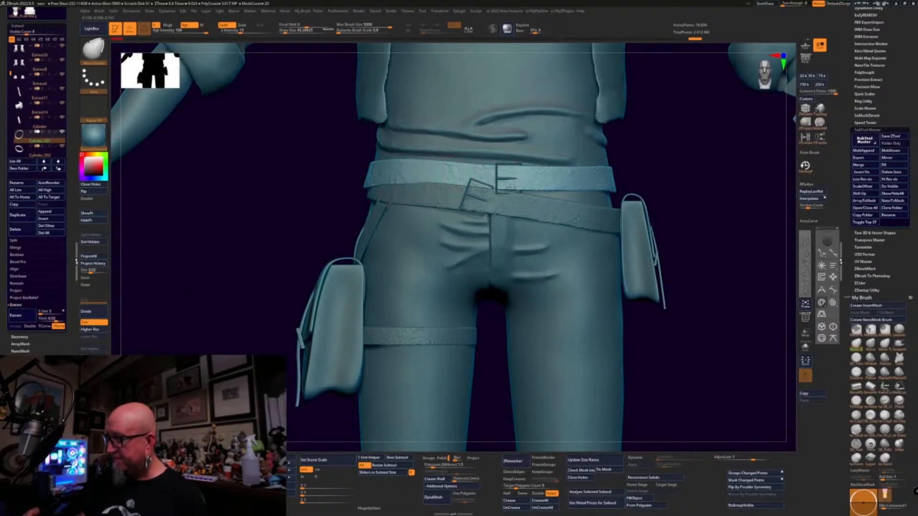
{"action": "left_click_drag", "start_coordinate": [677, 174], "coordinate": [437, 155]}
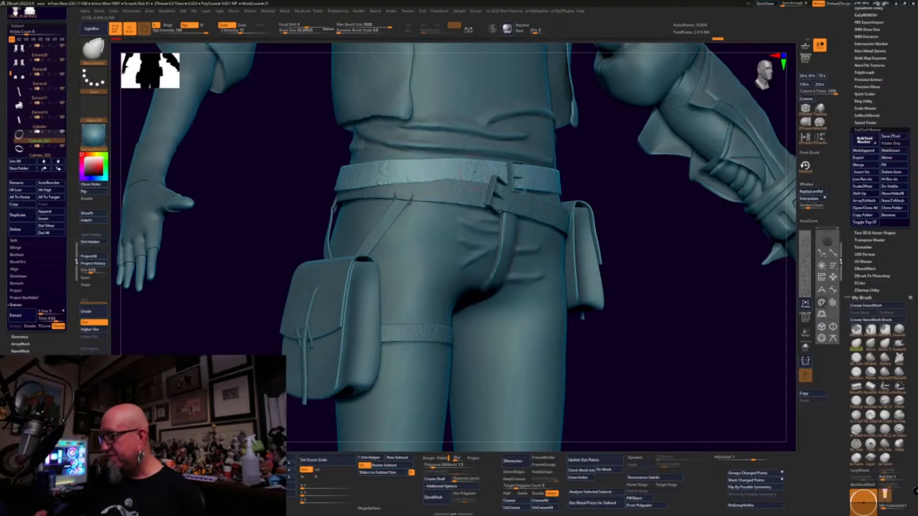
{"action": "left_click_drag", "start_coordinate": [717, 179], "coordinate": [646, 185]}
{"action": "mouse_move", "coordinate": [731, 177]}
{"action": "left_mouse_down"}
{"action": "mouse_move", "coordinate": [670, 185]}
{"action": "mouse_move", "coordinate": [673, 167]}
{"action": "left_mouse_up"}
{"action": "key", "text": "space"}
{"action": "left_click", "coordinate": [673, 171]}
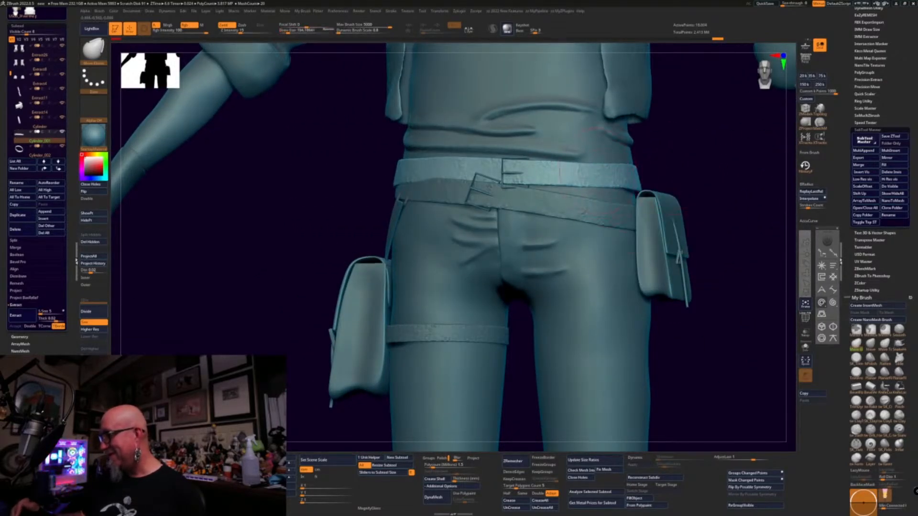
- Select the trousers and build up folds radiating outward from the crotch toward both hips with a clay brush
{"action": "left_click_drag", "start_coordinate": [668, 148], "coordinate": [689, 160]}
{"action": "left_click_drag", "start_coordinate": [698, 285], "coordinate": [658, 259]}
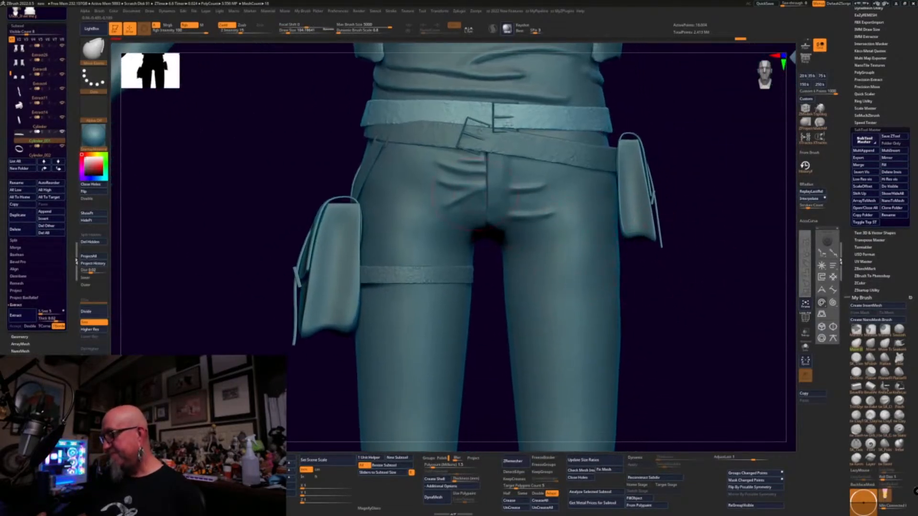
{"action": "left_click_drag", "start_coordinate": [610, 288], "coordinate": [587, 289]}
{"action": "left_click", "coordinate": [574, 330], "text": "alt"}
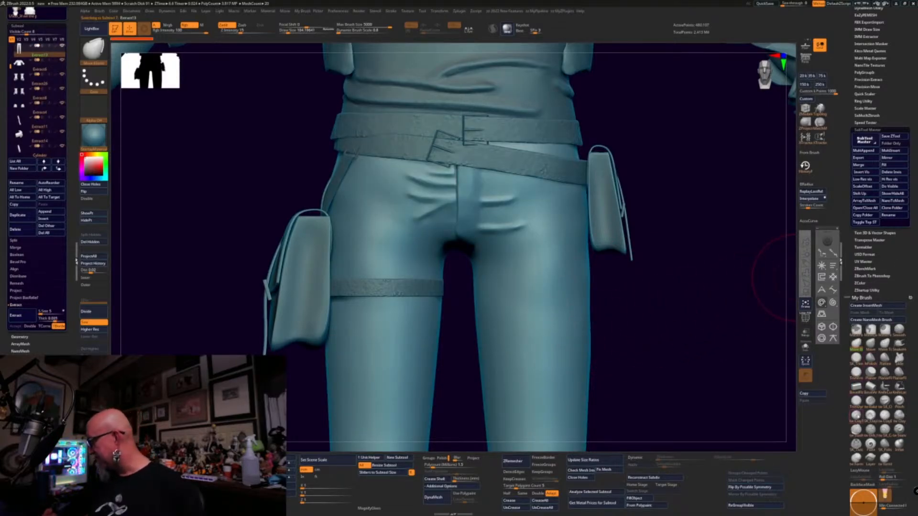
{"action": "left_click", "coordinate": [857, 417]}
{"action": "left_click_drag", "start_coordinate": [441, 233], "coordinate": [389, 200]}
{"action": "mouse_move", "coordinate": [471, 239]}
{"action": "left_mouse_down"}
{"action": "mouse_move", "coordinate": [521, 203]}
{"action": "mouse_move", "coordinate": [515, 209]}
{"action": "left_mouse_up"}
{"action": "left_click_drag", "start_coordinate": [622, 225], "coordinate": [634, 210]}
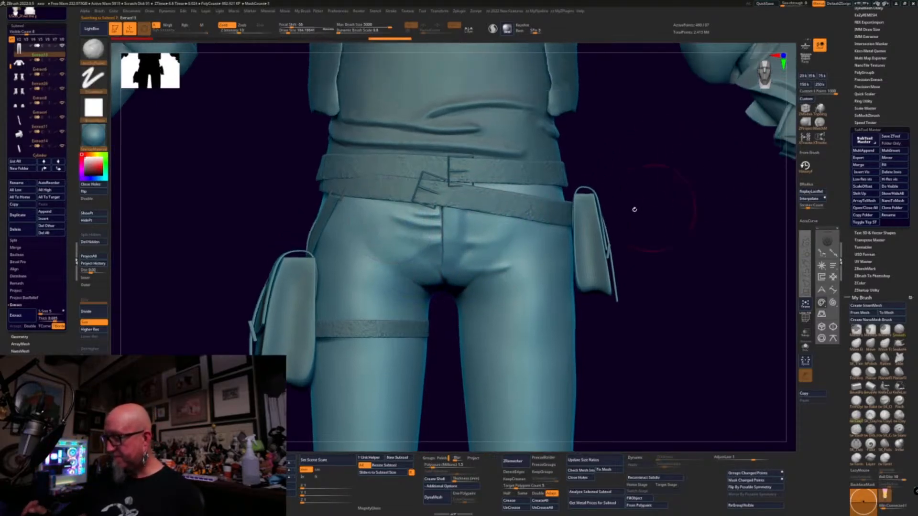
- Add tension folds across the tops of both inner thighs and beside the fly
{"action": "left_click_drag", "start_coordinate": [461, 295], "coordinate": [516, 286]}
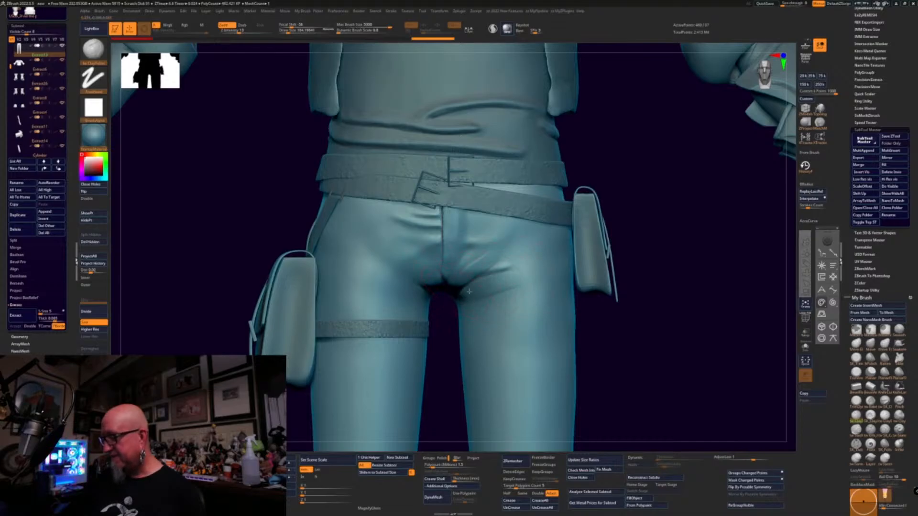
{"action": "mouse_move", "coordinate": [431, 282]}
{"action": "left_mouse_down"}
{"action": "mouse_move", "coordinate": [410, 261]}
{"action": "mouse_move", "coordinate": [386, 289]}
{"action": "left_mouse_up"}
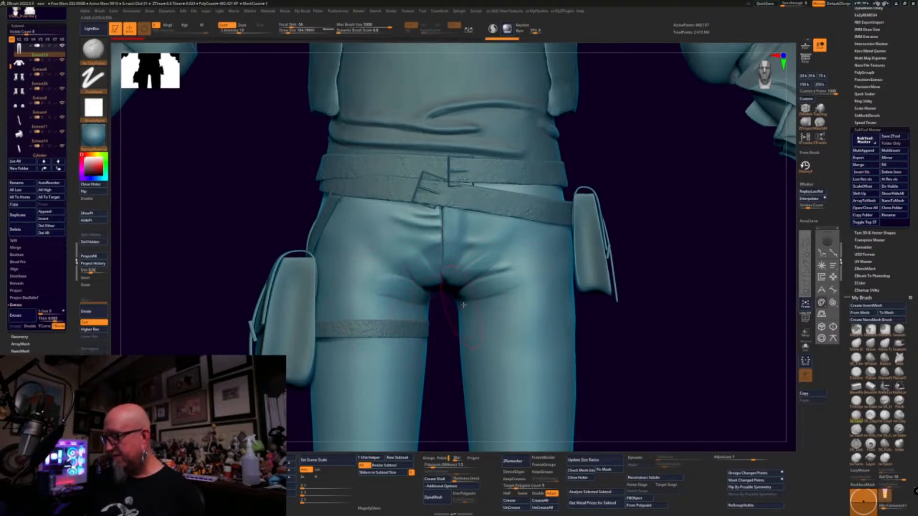
{"action": "left_click_drag", "start_coordinate": [467, 237], "coordinate": [496, 230]}
{"action": "left_click_drag", "start_coordinate": [429, 232], "coordinate": [393, 235]}
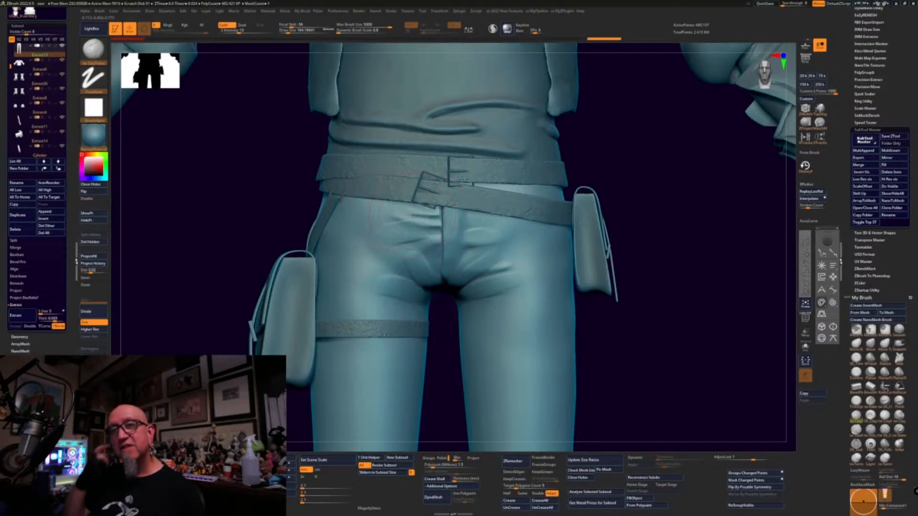
- Smooth and refine the crotch folds so they blend into the upper thighs
{"action": "mouse_move", "coordinate": [661, 334]}
{"action": "left_mouse_down", "text": "alt"}
{"action": "mouse_move", "coordinate": [649, 369]}
{"action": "mouse_move", "coordinate": [543, 320]}
{"action": "left_mouse_up", "text": "alt"}
{"action": "left_click_drag", "start_coordinate": [434, 274], "coordinate": [452, 271], "text": "shift"}
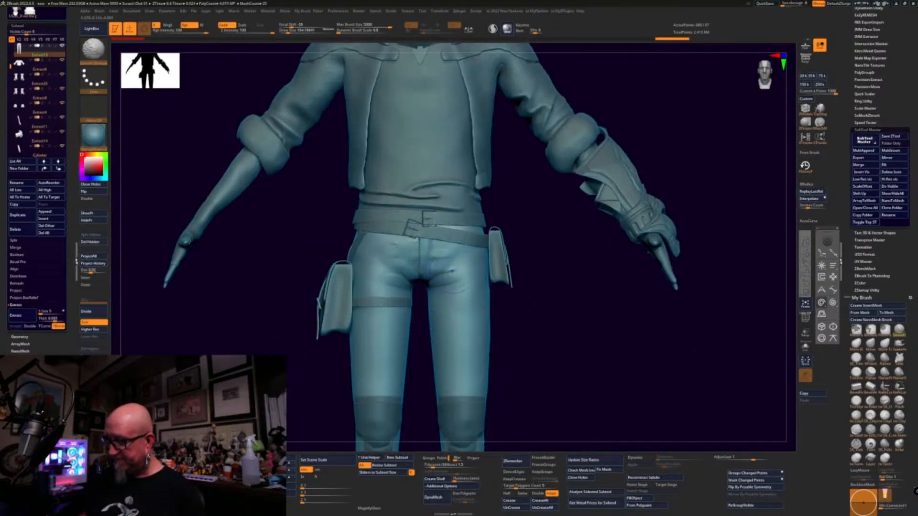
{"action": "left_click_drag", "start_coordinate": [532, 315], "coordinate": [526, 244]}
{"action": "left_click_drag", "start_coordinate": [449, 261], "coordinate": [433, 271]}
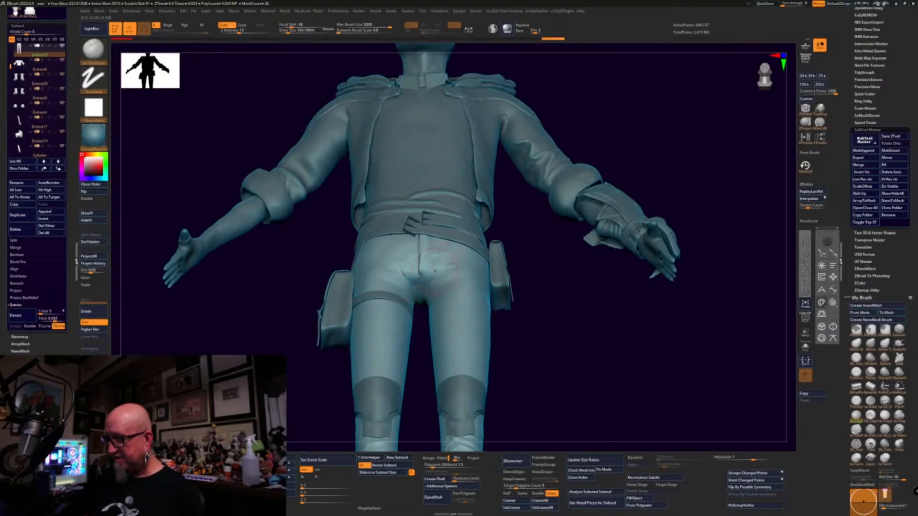
{"action": "key", "text": "shift"}
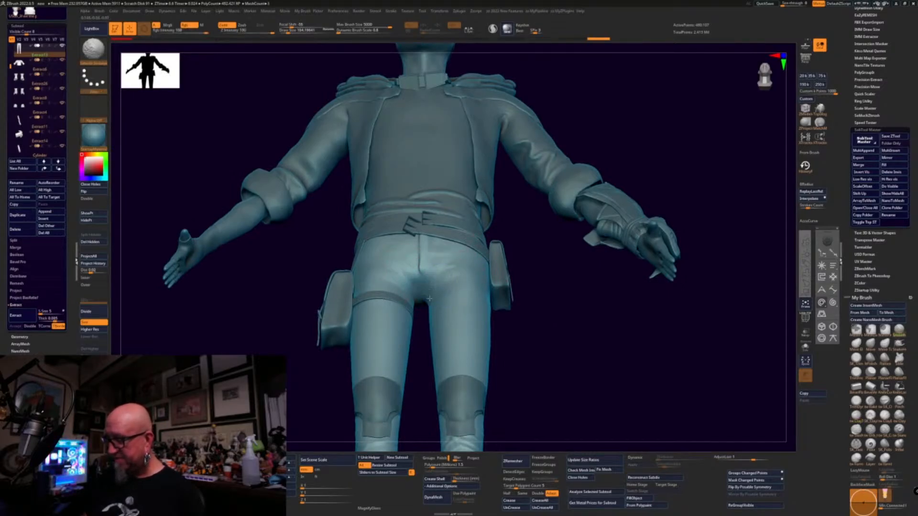
- Sculpt folds on both trouser legs around the knee pads and down the shins
{"action": "left_click_drag", "start_coordinate": [572, 333], "coordinate": [566, 232], "text": "alt"}
{"action": "left_click_drag", "start_coordinate": [559, 316], "coordinate": [563, 244], "text": "alt"}
{"action": "left_click_drag", "start_coordinate": [578, 293], "coordinate": [578, 316]}
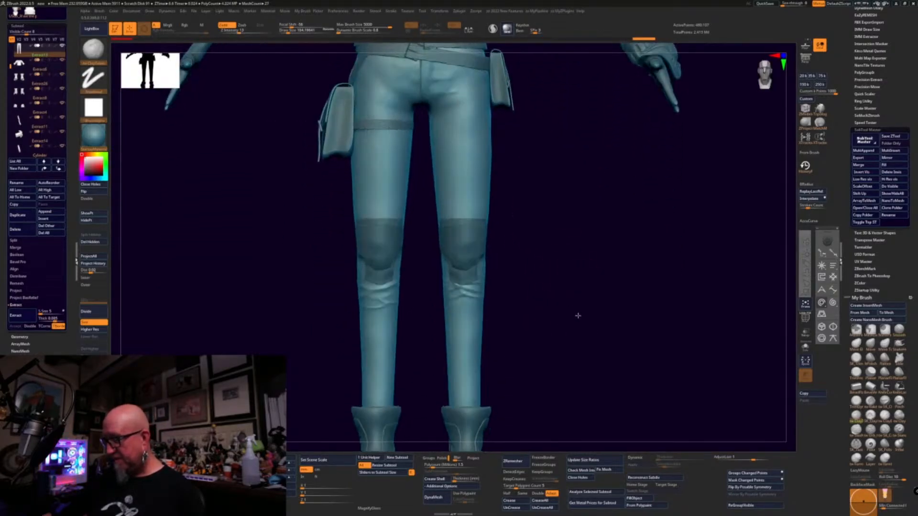
{"action": "left_click_drag", "start_coordinate": [516, 338], "coordinate": [325, 203]}
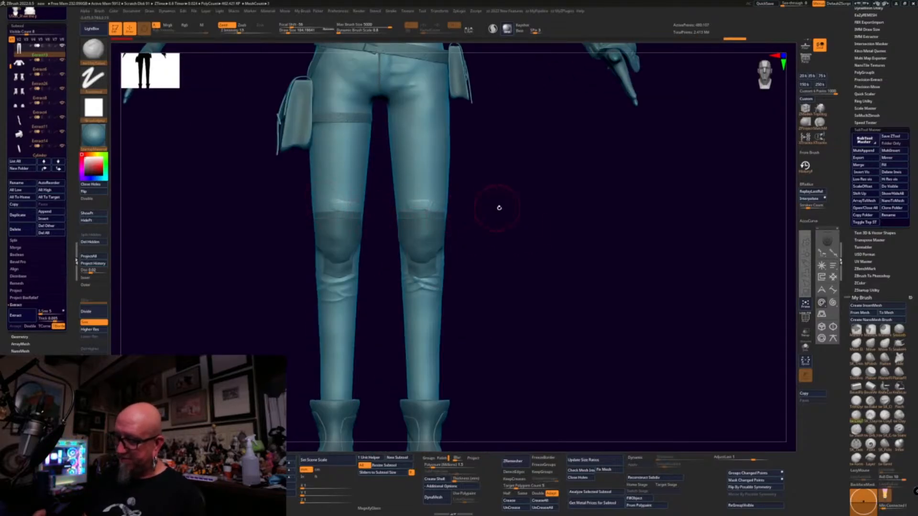
{"action": "left_click_drag", "start_coordinate": [498, 205], "coordinate": [502, 215]}
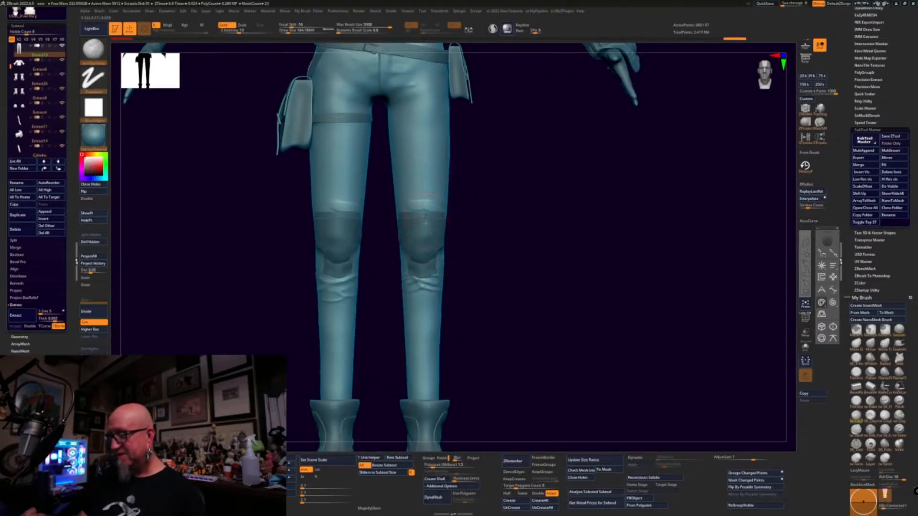
{"action": "left_click_drag", "start_coordinate": [486, 396], "coordinate": [478, 386]}
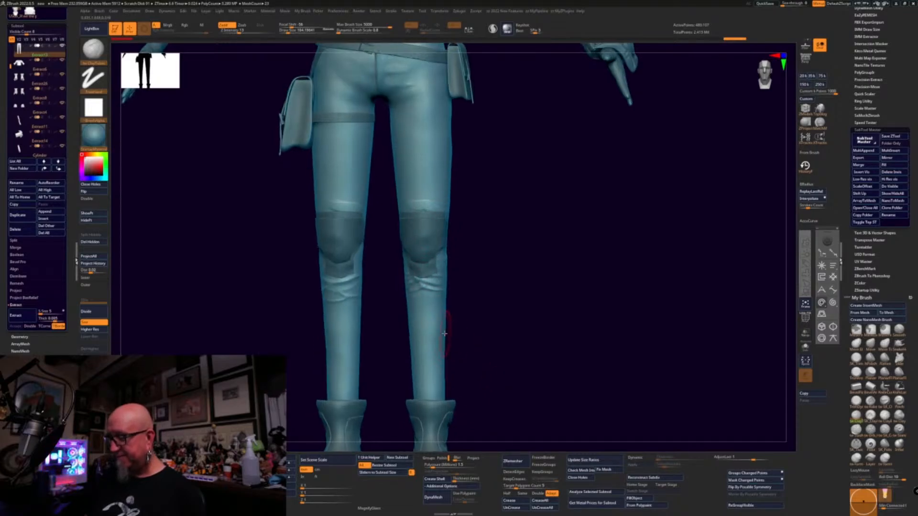
{"action": "left_click_drag", "start_coordinate": [507, 299], "coordinate": [393, 285]}
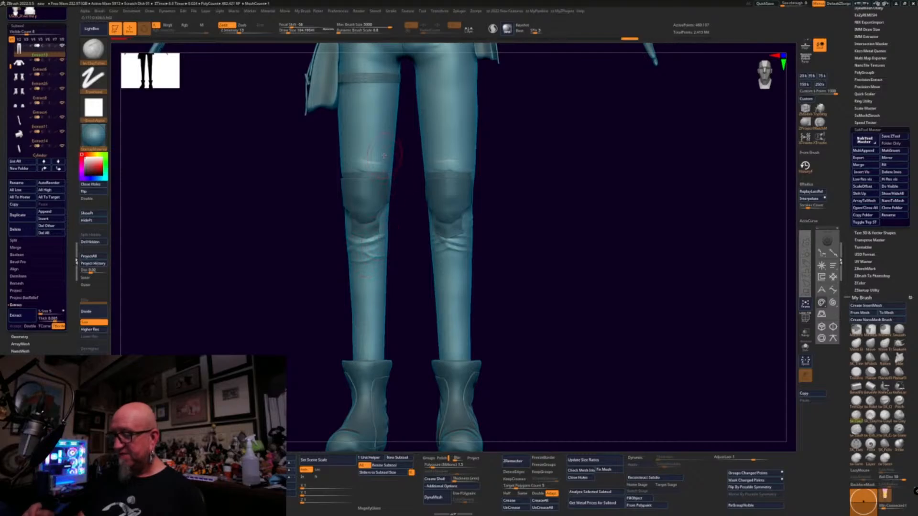
- Select the main boots subtool and hide the overlapping boot pieces, viewing the boots from behind
{"action": "mouse_move", "coordinate": [557, 323]}
{"action": "left_mouse_down"}
{"action": "mouse_move", "coordinate": [504, 330]}
{"action": "mouse_move", "coordinate": [497, 381]}
{"action": "mouse_move", "coordinate": [545, 267]}
{"action": "left_mouse_up"}
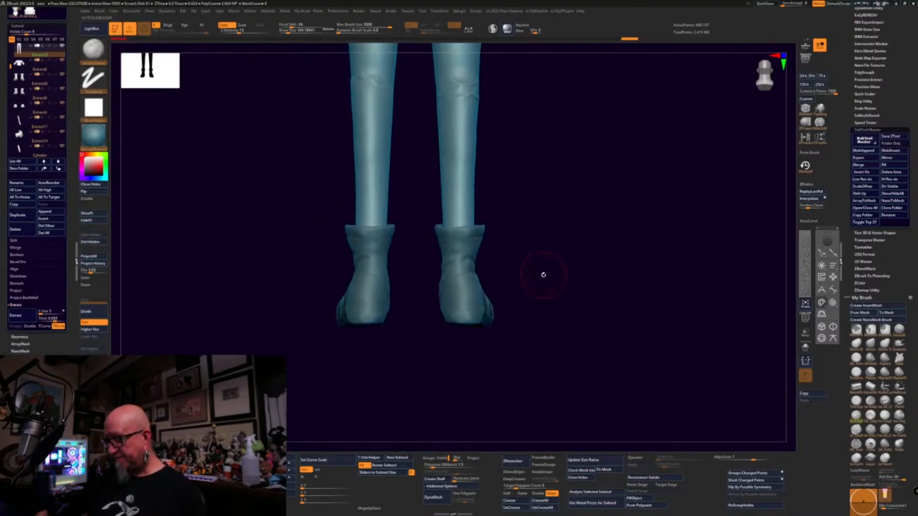
{"action": "left_click", "coordinate": [467, 326], "text": "alt"}
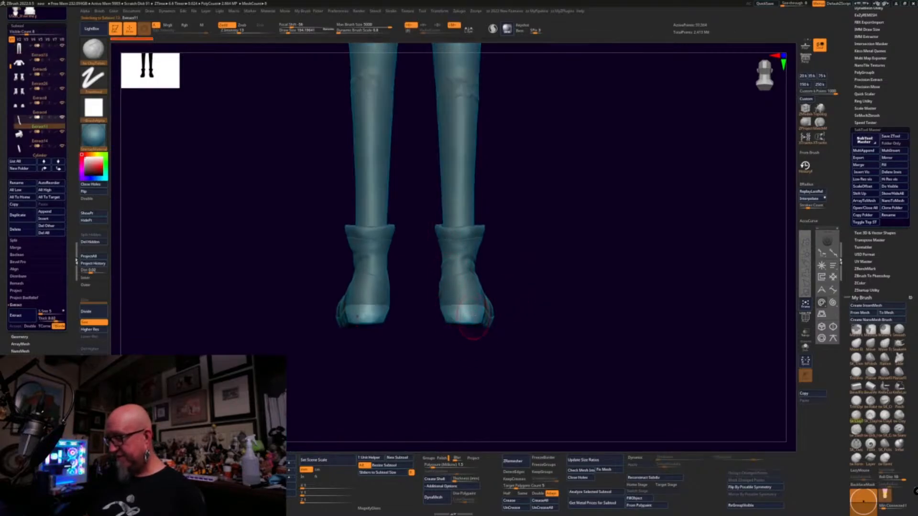
{"action": "left_click", "coordinate": [463, 266], "text": "alt"}
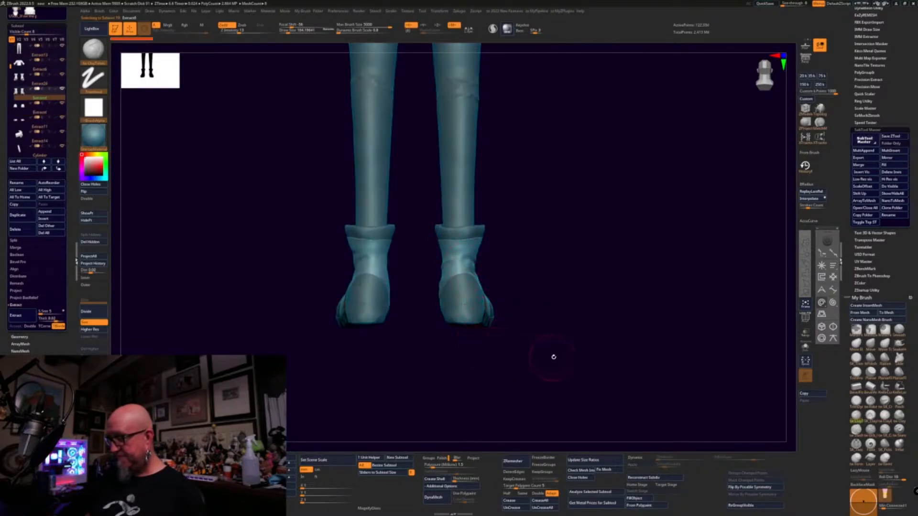
{"action": "left_click_drag", "start_coordinate": [553, 358], "coordinate": [496, 363]}
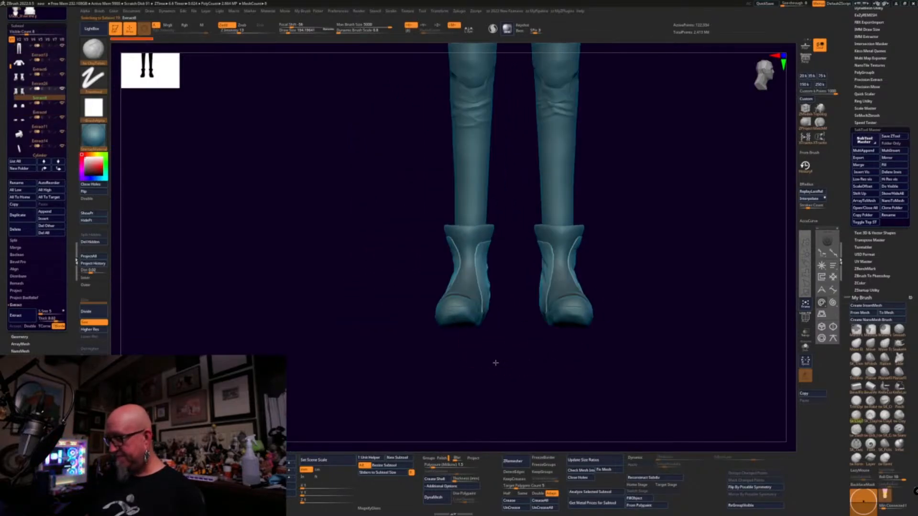
{"action": "left_click", "coordinate": [469, 292], "text": "alt"}
{"action": "mouse_move", "coordinate": [539, 379]}
{"action": "left_mouse_down"}
{"action": "mouse_move", "coordinate": [484, 368]}
{"action": "mouse_move", "coordinate": [533, 362]}
{"action": "left_mouse_up"}
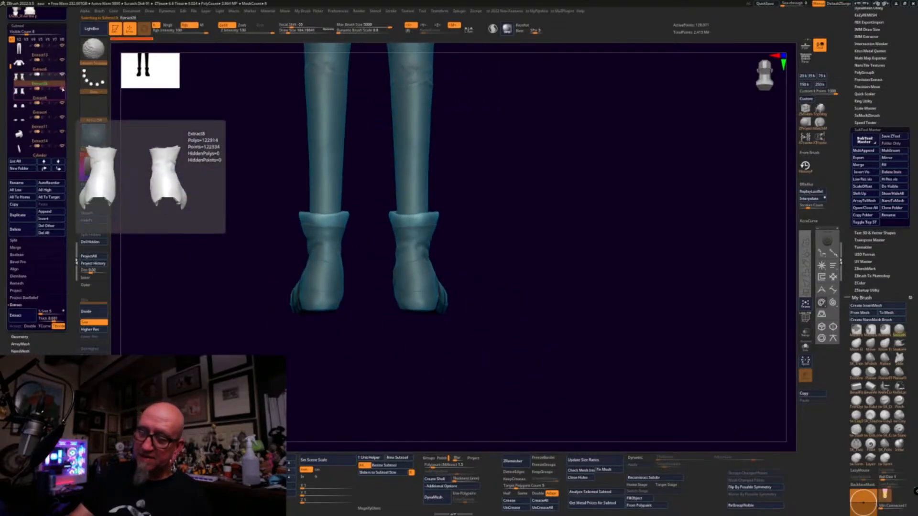
{"action": "left_click", "coordinate": [62, 88], "text": "shift"}
{"action": "left_click", "coordinate": [63, 103], "text": "shift"}
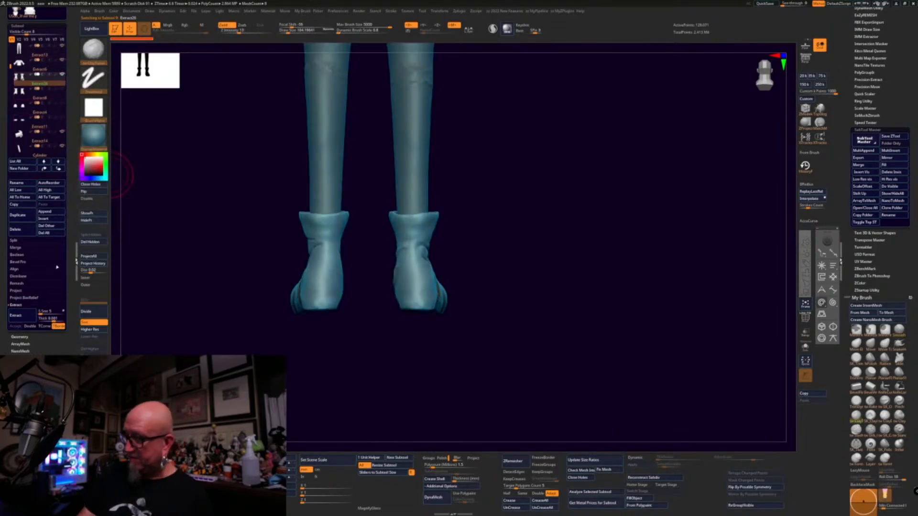
{"action": "left_click_drag", "start_coordinate": [353, 376], "coordinate": [433, 344], "text": "alt"}
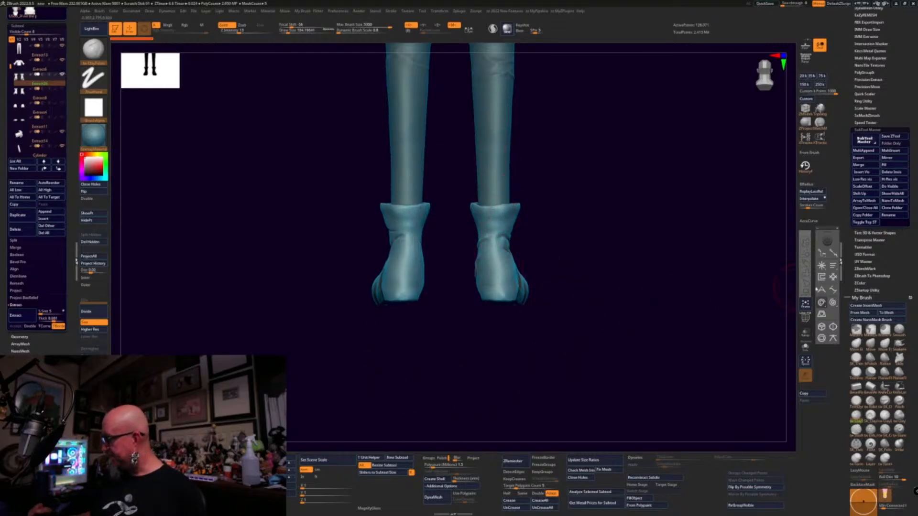
- Mark both sides of the rear lower leg down to the boot heel with temporary red lines, and clear them
{"action": "key", "text": "ctrl+shift+4"}
{"action": "left_click_drag", "start_coordinate": [510, 126], "coordinate": [509, 297]}
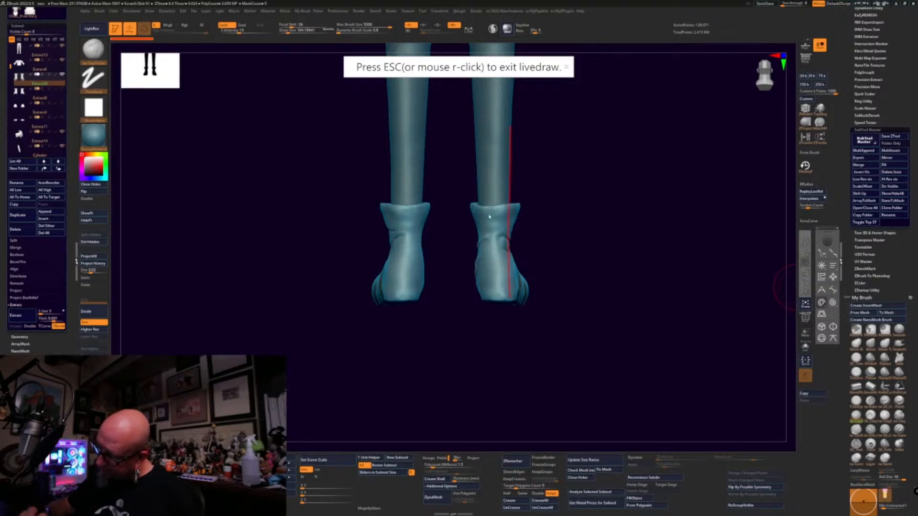
{"action": "left_click_drag", "start_coordinate": [476, 148], "coordinate": [478, 244]}
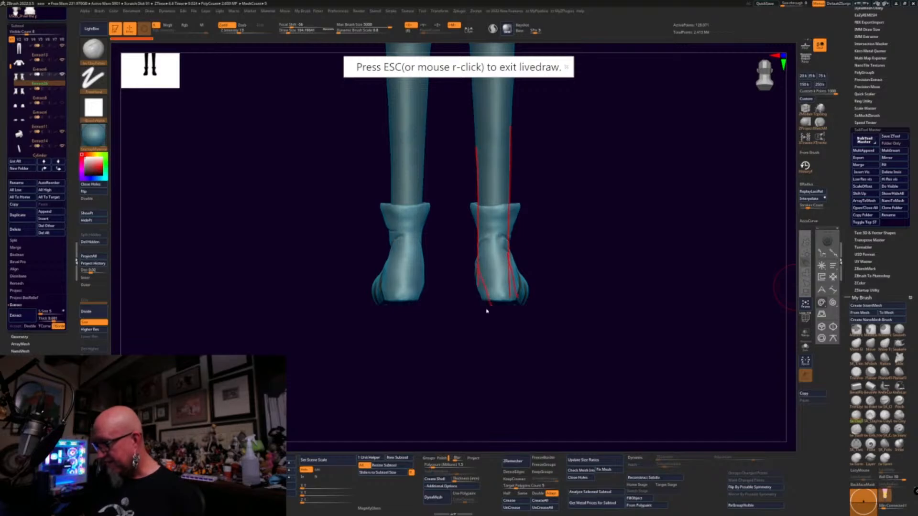
{"action": "key", "text": "Escape"}
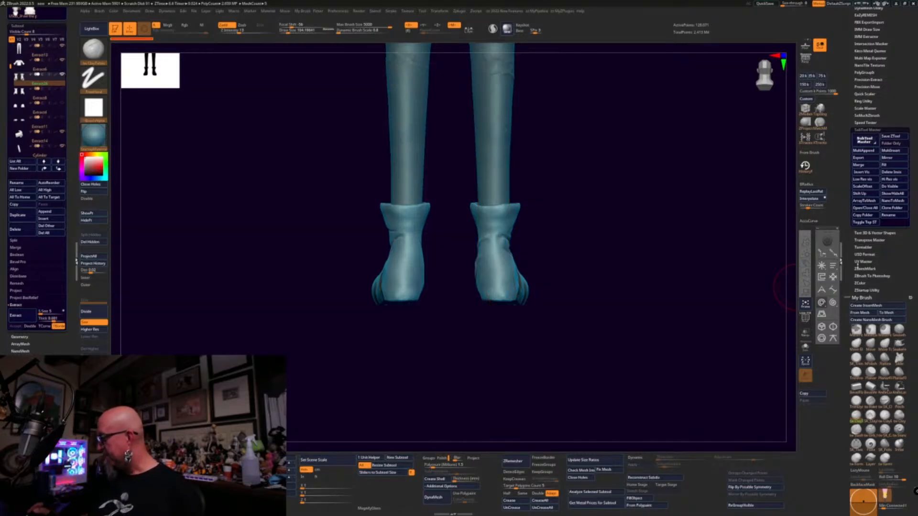
- Reshape the boots' heels and ankles from behind with a larger Move brush to widen the base
{"action": "left_click", "coordinate": [856, 344]}
{"action": "key", "text": "space"}
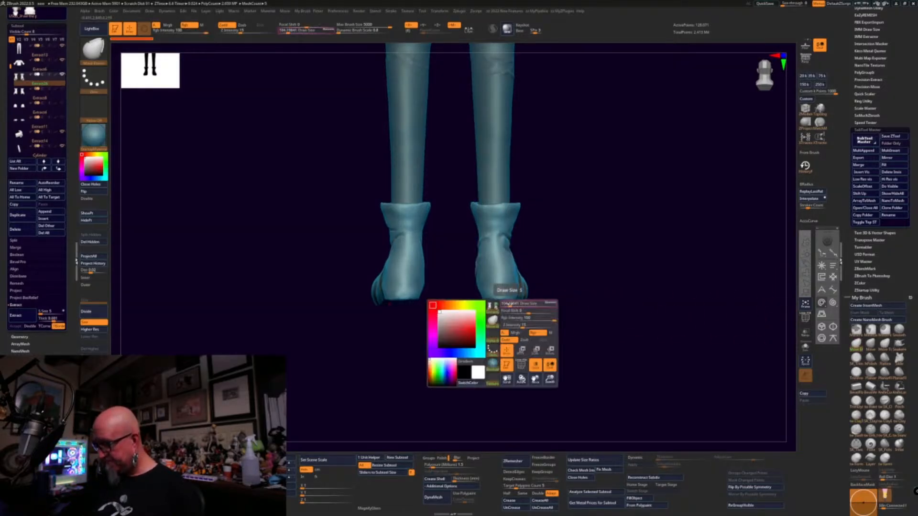
{"action": "mouse_move", "coordinate": [511, 305]}
{"action": "left_mouse_down"}
{"action": "mouse_move", "coordinate": [491, 297]}
{"action": "mouse_move", "coordinate": [499, 292]}
{"action": "mouse_move", "coordinate": [496, 299]}
{"action": "left_mouse_up"}
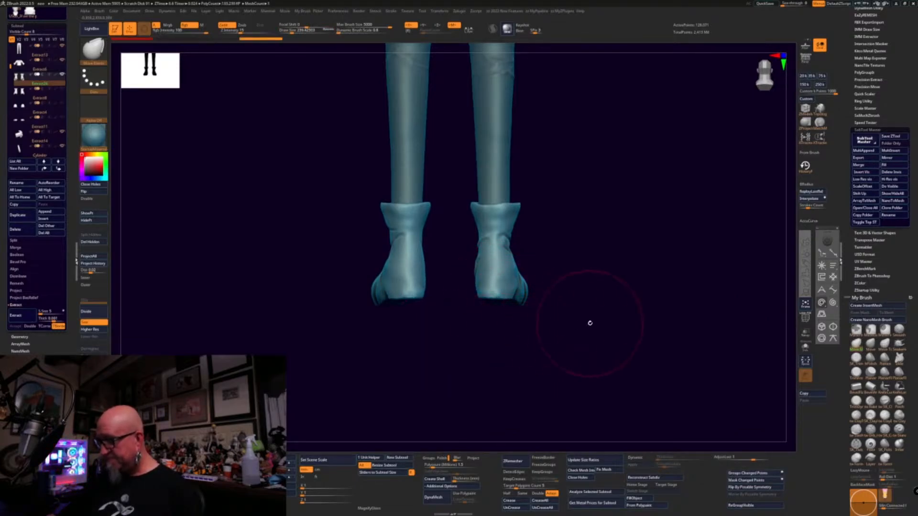
{"action": "left_click_drag", "start_coordinate": [590, 323], "coordinate": [568, 312], "text": "shift"}
{"action": "left_click_drag", "start_coordinate": [491, 298], "coordinate": [519, 298]}
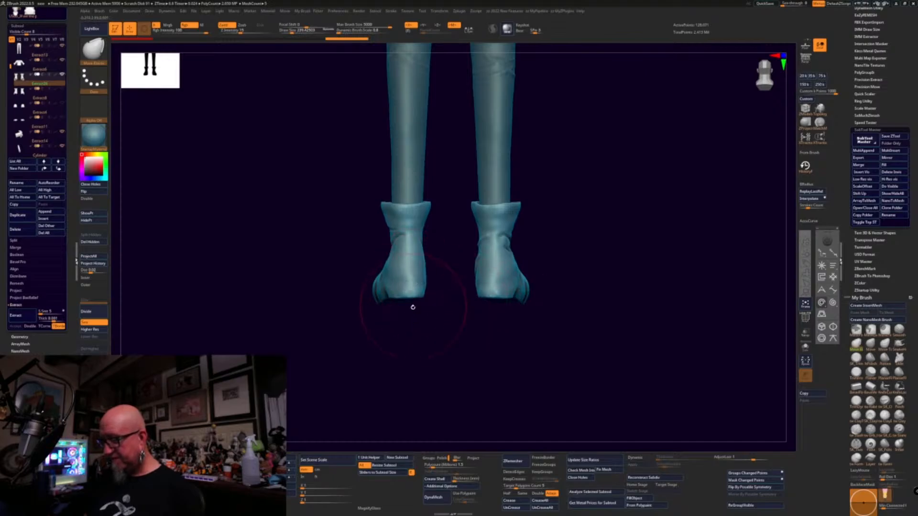
{"action": "left_click_drag", "start_coordinate": [511, 249], "coordinate": [506, 249]}
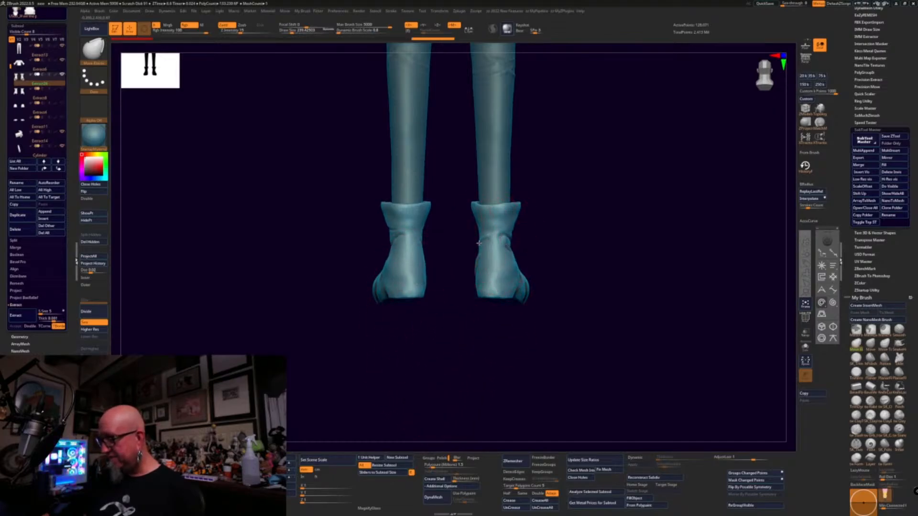
- Pull the back of the boot cuff in toward the leg from the side view with the Move brush
{"action": "left_click_drag", "start_coordinate": [600, 287], "coordinate": [531, 313]}
{"action": "left_click_drag", "start_coordinate": [598, 258], "coordinate": [603, 268], "text": "ctrl"}
{"action": "left_click_drag", "start_coordinate": [559, 316], "coordinate": [573, 287]}
{"action": "left_click_drag", "start_coordinate": [574, 329], "coordinate": [568, 359], "text": "alt"}
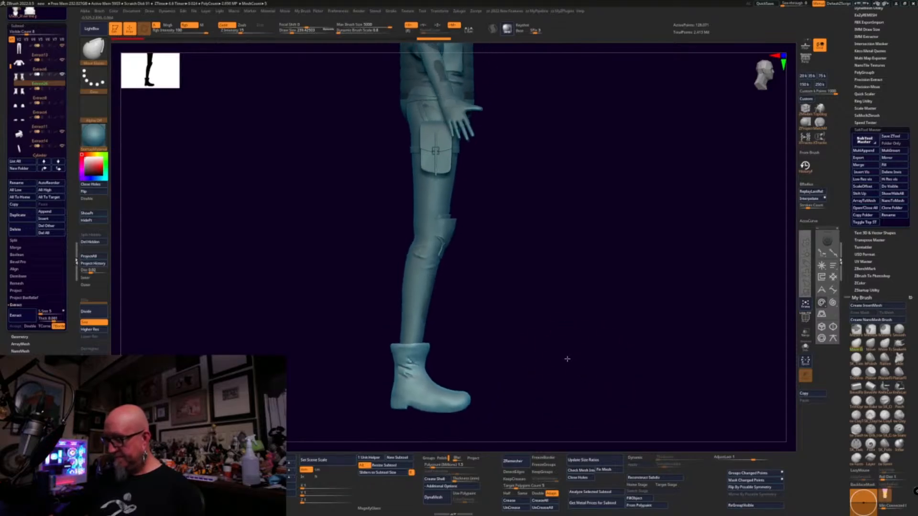
{"action": "left_click_drag", "start_coordinate": [397, 350], "coordinate": [420, 348]}
{"action": "left_click_drag", "start_coordinate": [399, 350], "coordinate": [403, 351]}
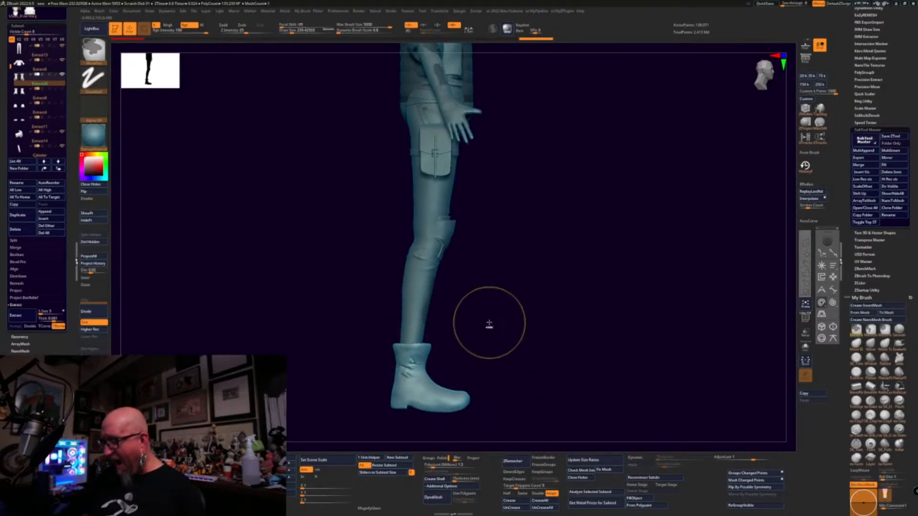
{"action": "left_click_drag", "start_coordinate": [487, 320], "coordinate": [524, 332]}
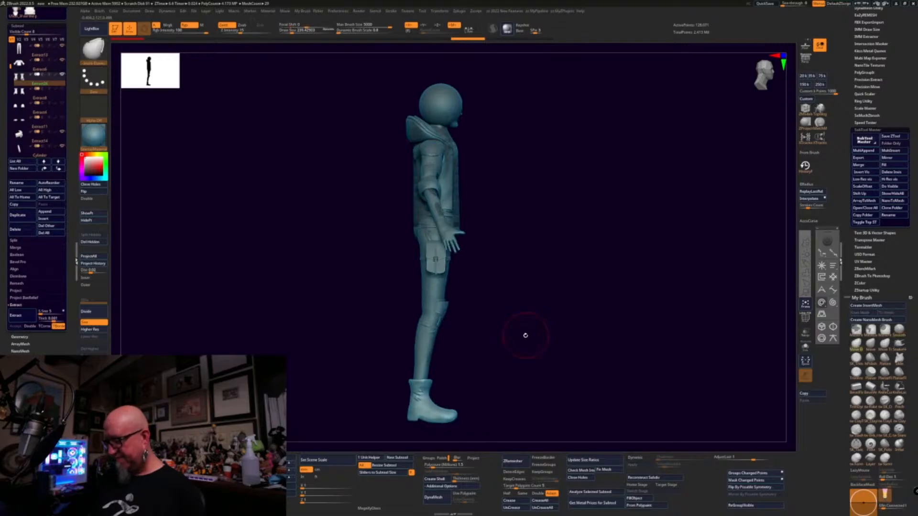
- Mark a vertical balance line and the rear leg-to-head line on the side view with temporary red strokes, and clear them
{"action": "left_click", "coordinate": [805, 263]}
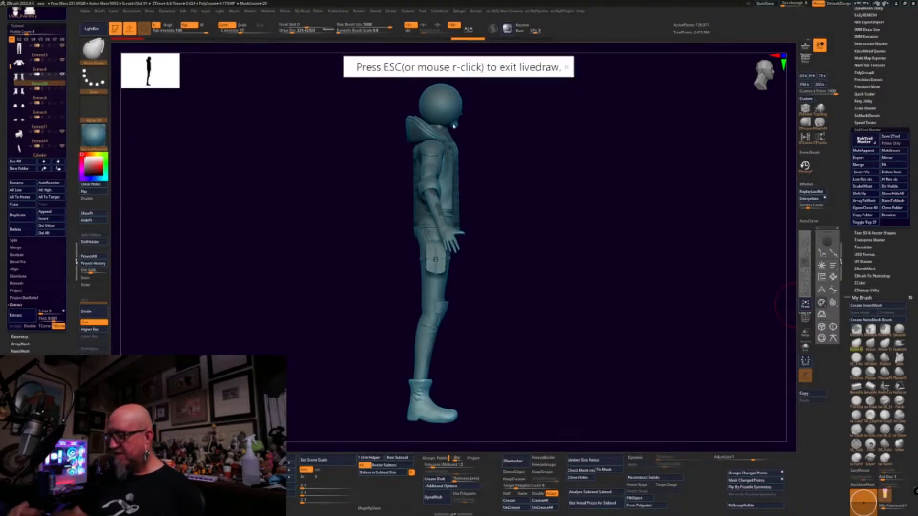
{"action": "left_click_drag", "start_coordinate": [439, 79], "coordinate": [442, 431]}
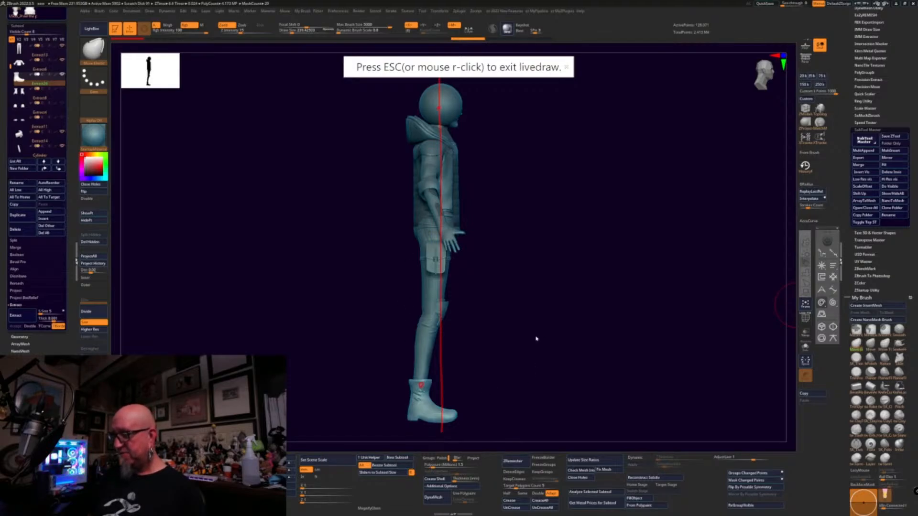
{"action": "left_click_drag", "start_coordinate": [428, 382], "coordinate": [417, 89]}
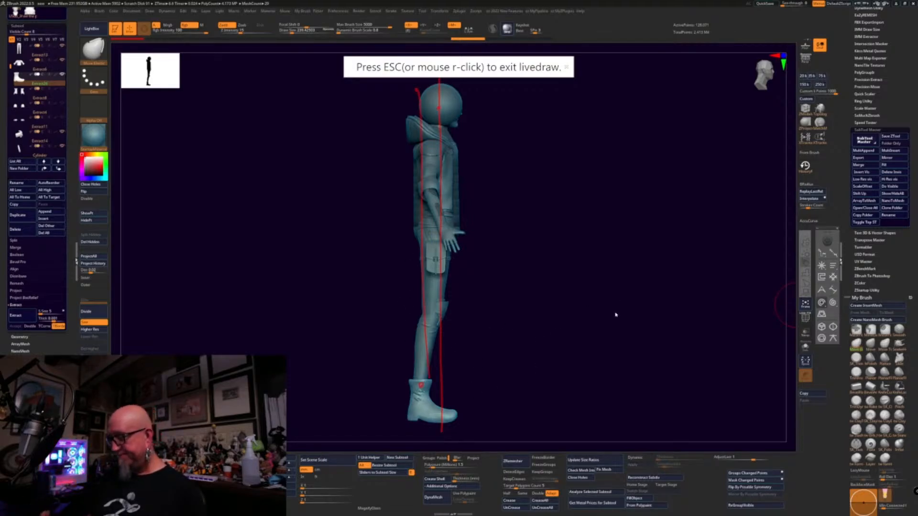
{"action": "key", "text": "Escape"}
- Hide the ZSphere mannequin subtool that covers the character's head and torso in the front view
{"action": "left_click_drag", "start_coordinate": [635, 308], "coordinate": [610, 312], "text": "shift"}
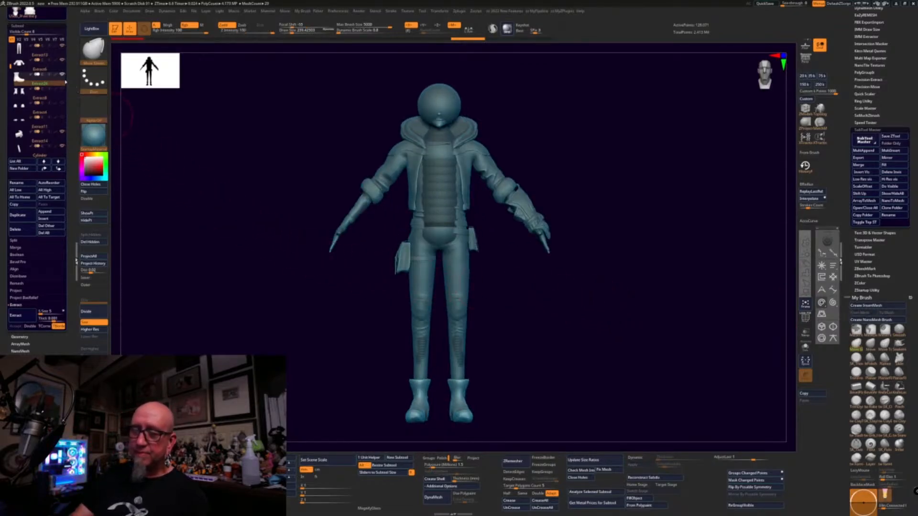
{"action": "left_click", "coordinate": [62, 75], "text": "shift"}
{"action": "left_click", "coordinate": [62, 75], "text": "shift"}
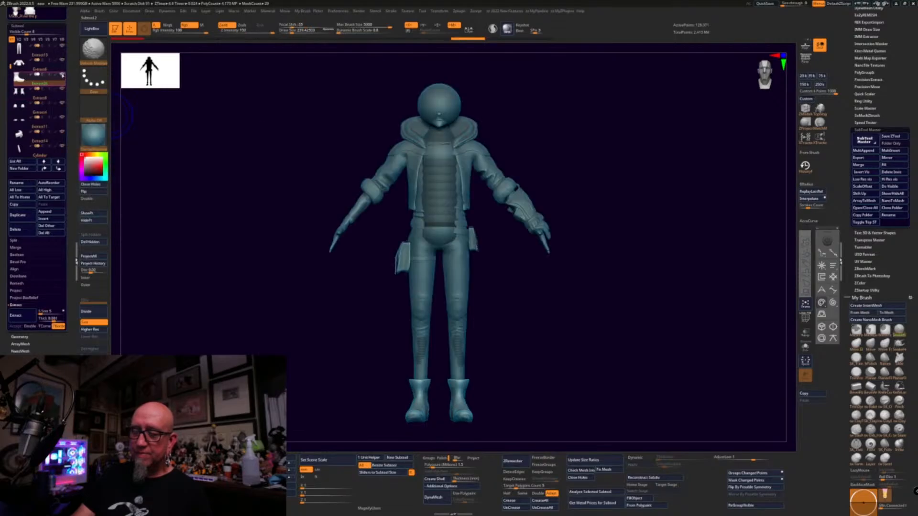
{"action": "scroll", "coordinate": [36, 100], "scroll_direction": "down", "scroll_amount": 5}
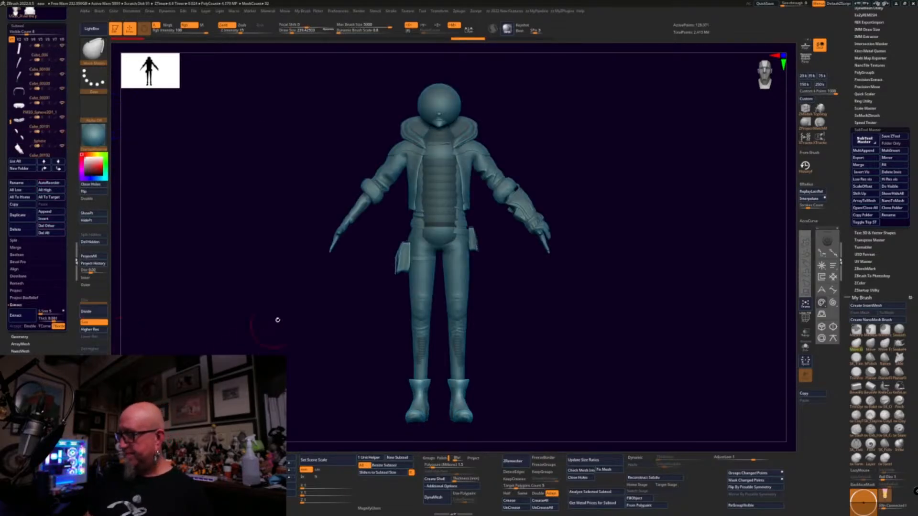
{"action": "left_click", "coordinate": [423, 114], "text": "alt"}
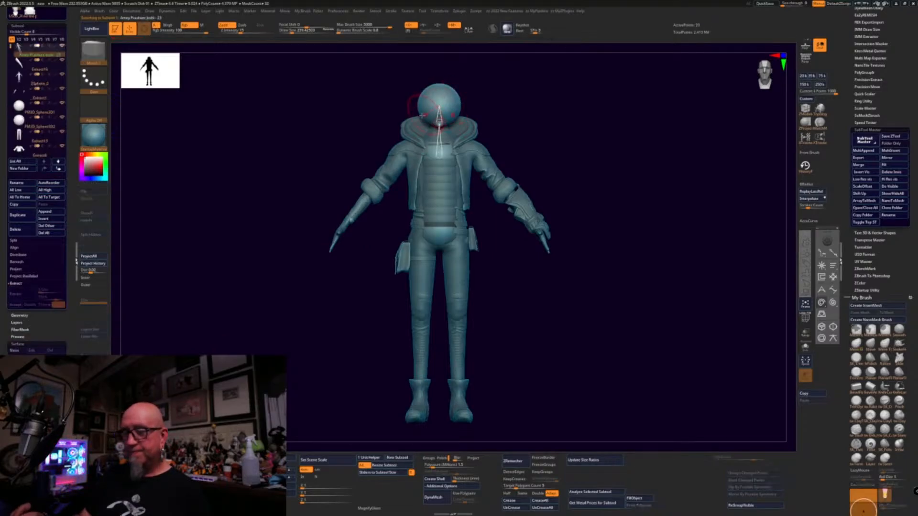
{"action": "left_click", "coordinate": [53, 67]}
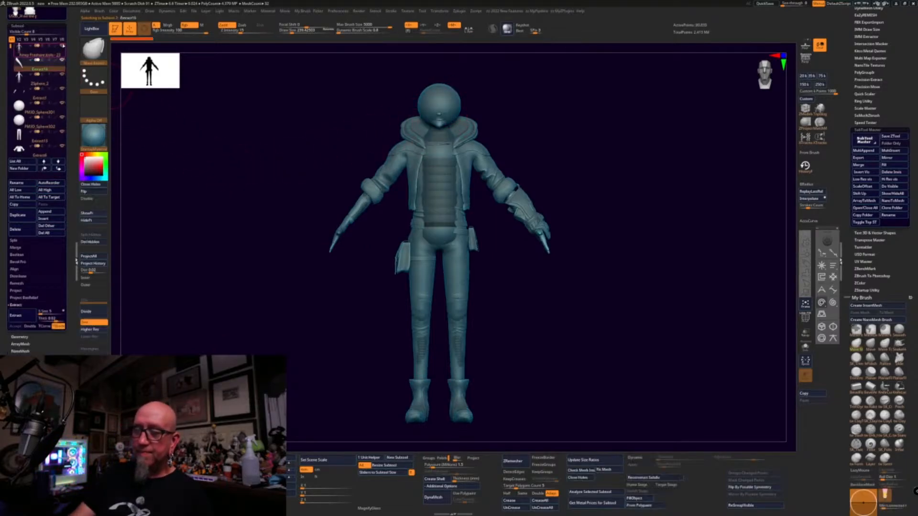
{"action": "left_click", "coordinate": [62, 46]}
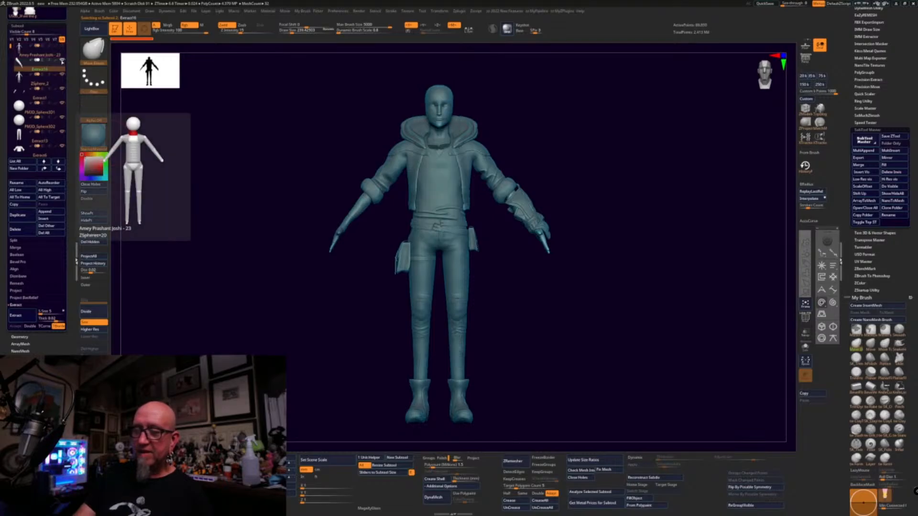
- Examine the whole character's silhouette and clothing from the back, front and side
{"action": "left_click_drag", "start_coordinate": [572, 312], "coordinate": [557, 369]}
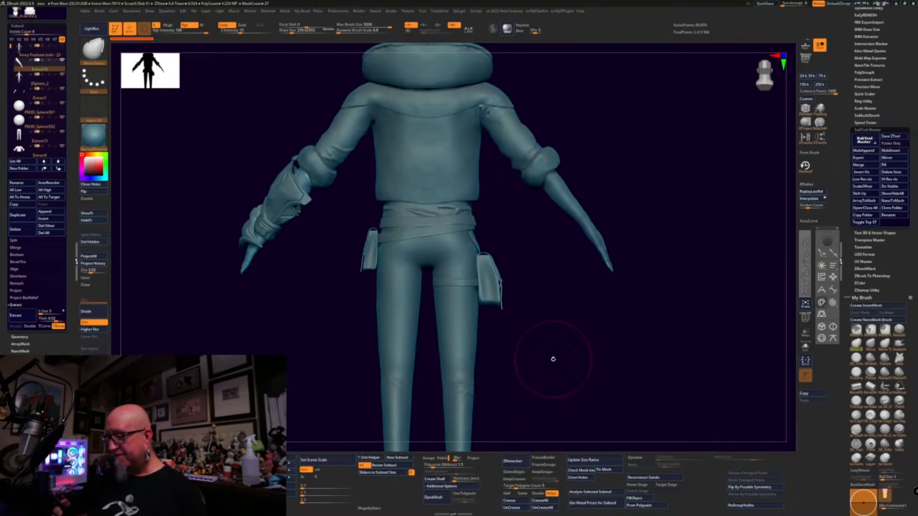
{"action": "left_click_drag", "start_coordinate": [588, 364], "coordinate": [539, 423]}
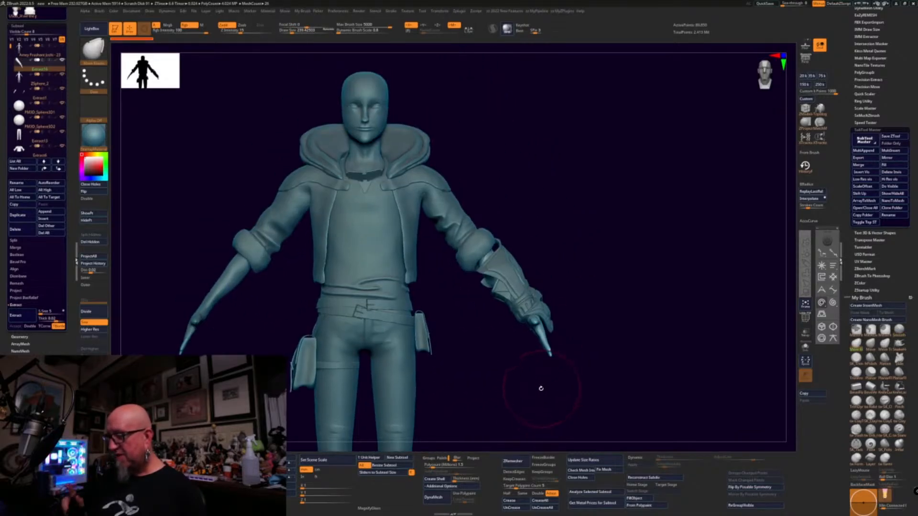
{"action": "left_click_drag", "start_coordinate": [541, 388], "coordinate": [628, 315]}
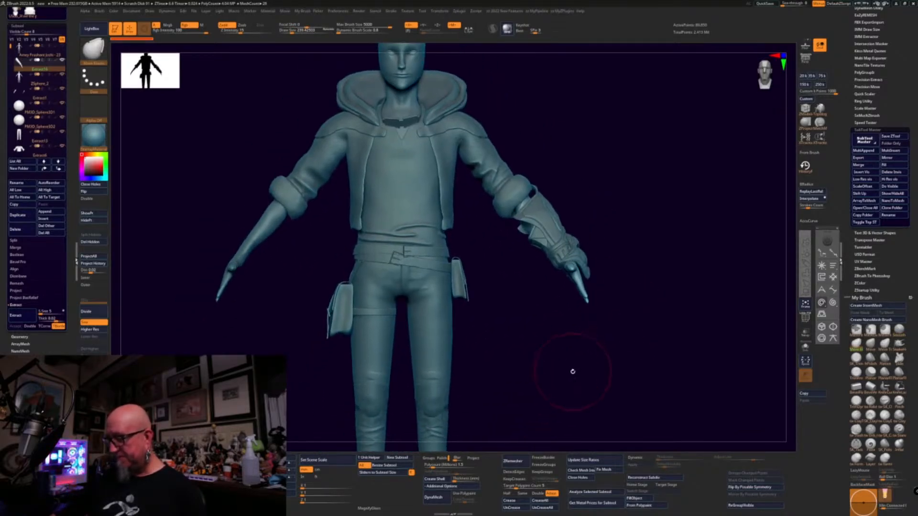
{"action": "mouse_move", "coordinate": [573, 371]}
{"action": "left_mouse_down"}
{"action": "mouse_move", "coordinate": [545, 385]}
{"action": "mouse_move", "coordinate": [534, 365]}
{"action": "left_mouse_up"}
{"action": "left_click_drag", "start_coordinate": [474, 418], "coordinate": [488, 301], "text": "alt"}
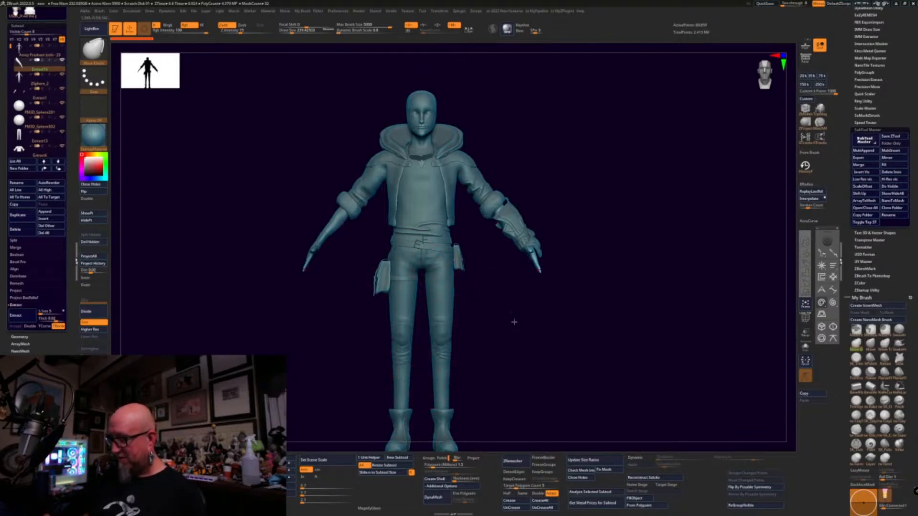
{"action": "left_click_drag", "start_coordinate": [514, 321], "coordinate": [479, 250]}
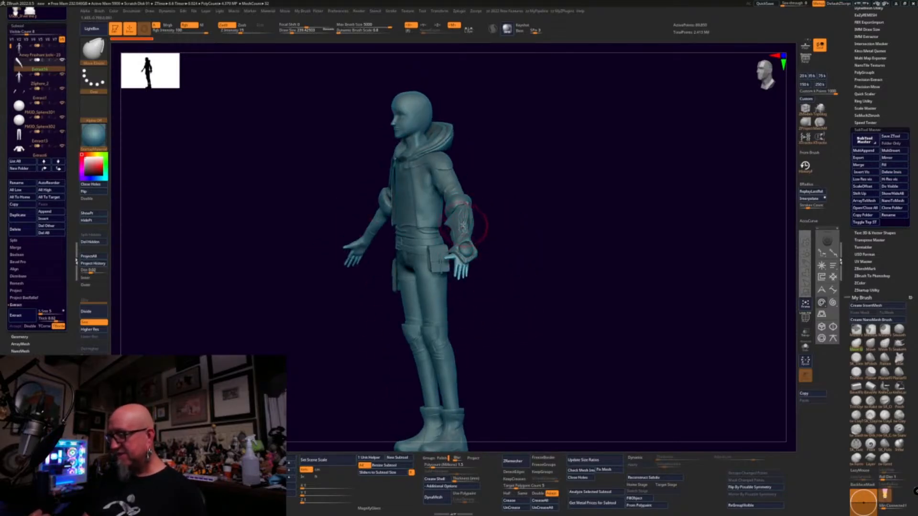
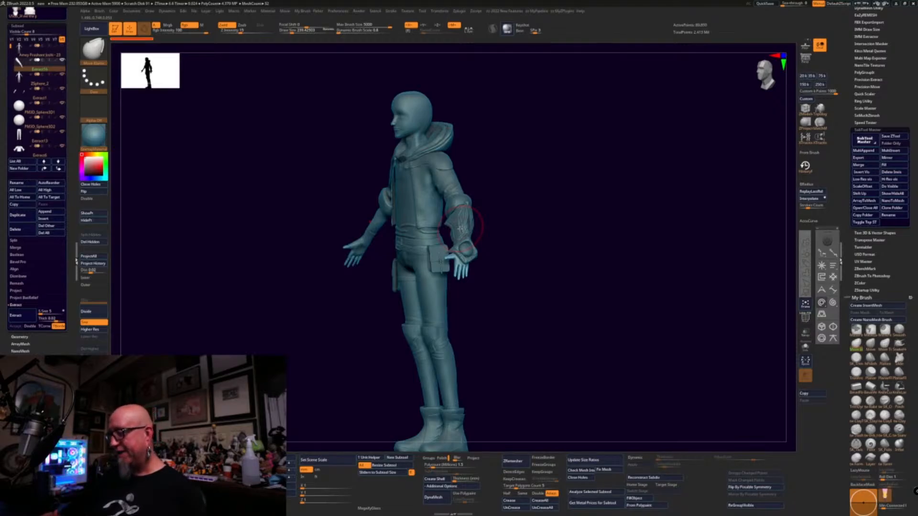
{"action": "mouse_move", "coordinate": [535, 332]}
{"action": "left_mouse_down", "text": "shift"}
{"action": "mouse_move", "coordinate": [547, 324]}
{"action": "mouse_move", "coordinate": [544, 347]}
{"action": "left_mouse_up", "text": "shift"}
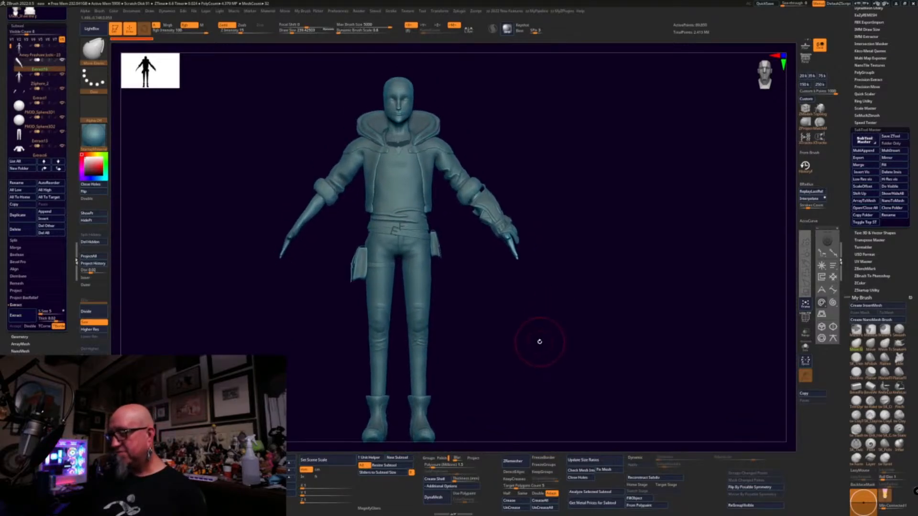
- Mark the shoulder, jacket, waist, knee and boot folds and circle the bare hand with temporary red lines, and clear them
{"action": "left_click", "coordinate": [806, 263]}
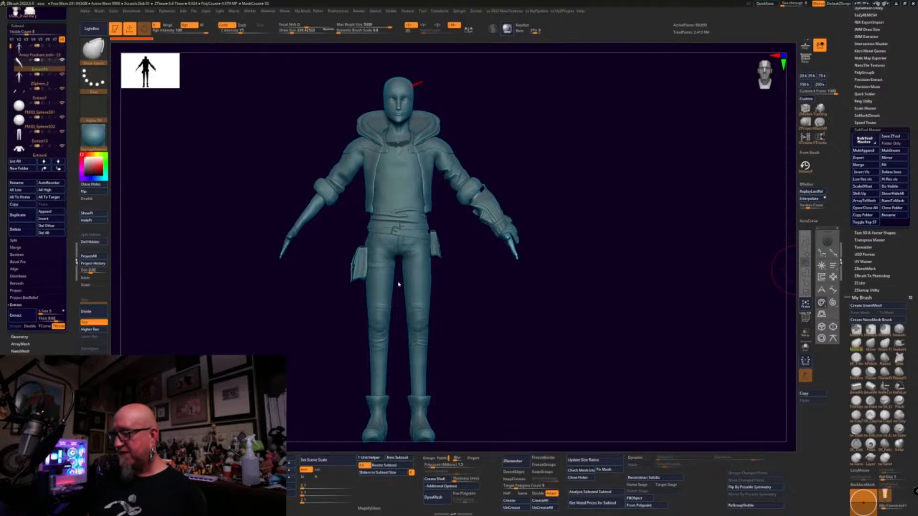
{"action": "left_click_drag", "start_coordinate": [362, 151], "coordinate": [362, 166]}
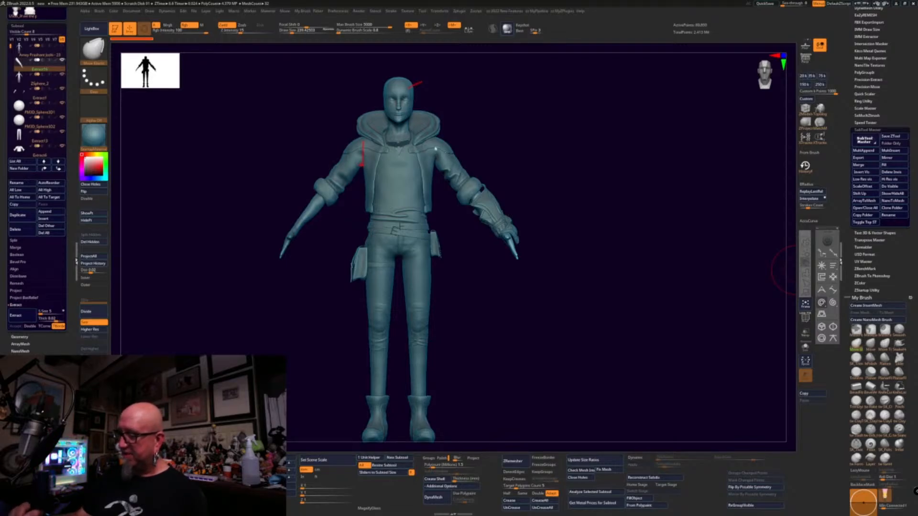
{"action": "mouse_move", "coordinate": [435, 142]}
{"action": "left_mouse_down"}
{"action": "mouse_move", "coordinate": [434, 167]}
{"action": "mouse_move", "coordinate": [455, 167]}
{"action": "mouse_move", "coordinate": [448, 183]}
{"action": "left_mouse_up"}
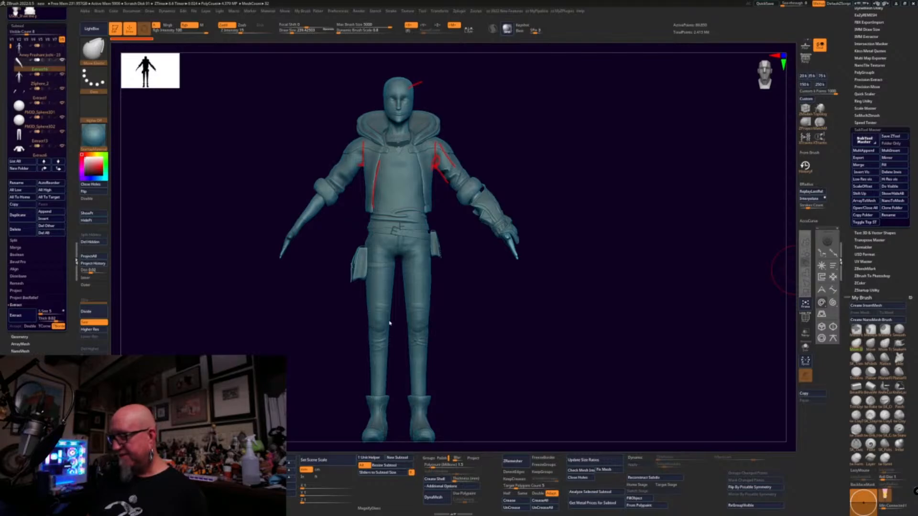
{"action": "left_click_drag", "start_coordinate": [378, 228], "coordinate": [381, 237]}
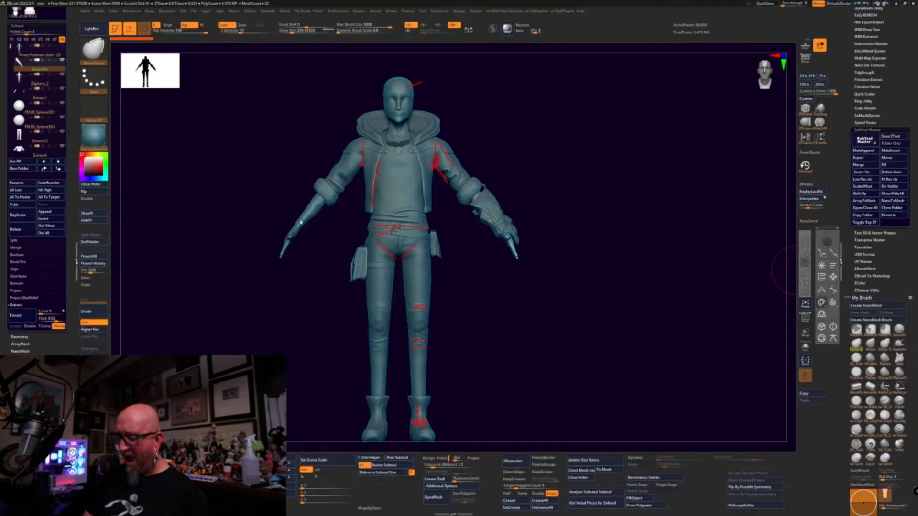
{"action": "left_click_drag", "start_coordinate": [300, 222], "coordinate": [299, 223]}
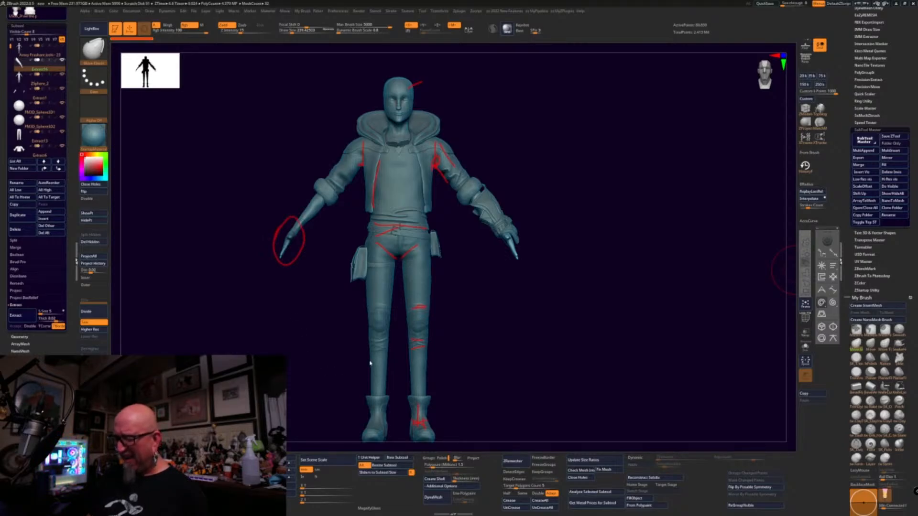
{"action": "key", "text": "Escape"}
- Select the base body subtool and isolate it, viewing the bare forearm and hand from behind
{"action": "mouse_move", "coordinate": [490, 311]}
{"action": "left_mouse_down"}
{"action": "mouse_move", "coordinate": [524, 316]}
{"action": "mouse_move", "coordinate": [544, 299]}
{"action": "mouse_move", "coordinate": [578, 330]}
{"action": "mouse_move", "coordinate": [541, 414]}
{"action": "mouse_move", "coordinate": [567, 328]}
{"action": "mouse_move", "coordinate": [562, 311]}
{"action": "left_mouse_up"}
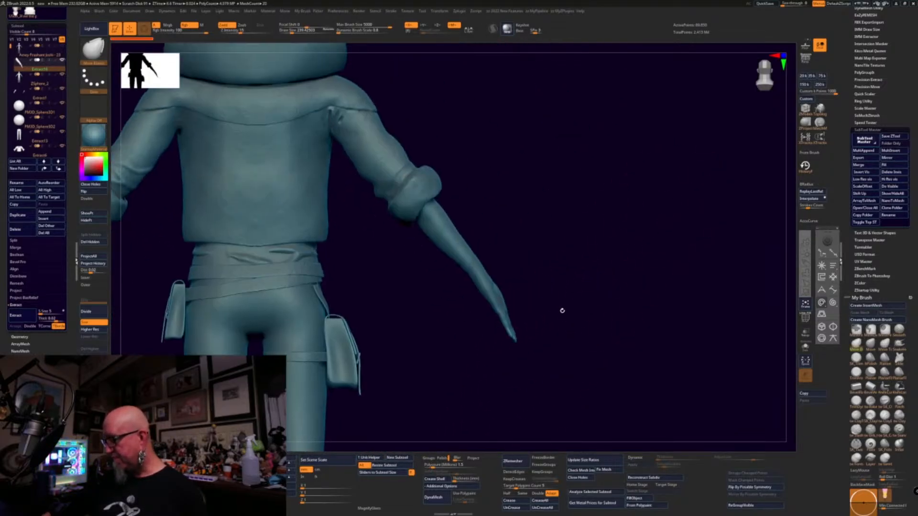
{"action": "key", "text": "b"}
{"action": "key", "text": "m"}
{"action": "key", "text": "e"}
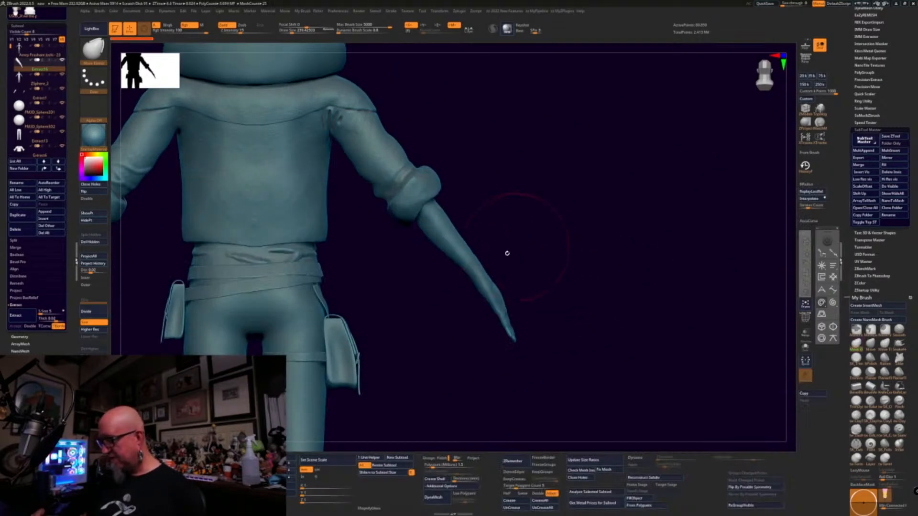
{"action": "left_click", "coordinate": [457, 236], "text": "alt"}
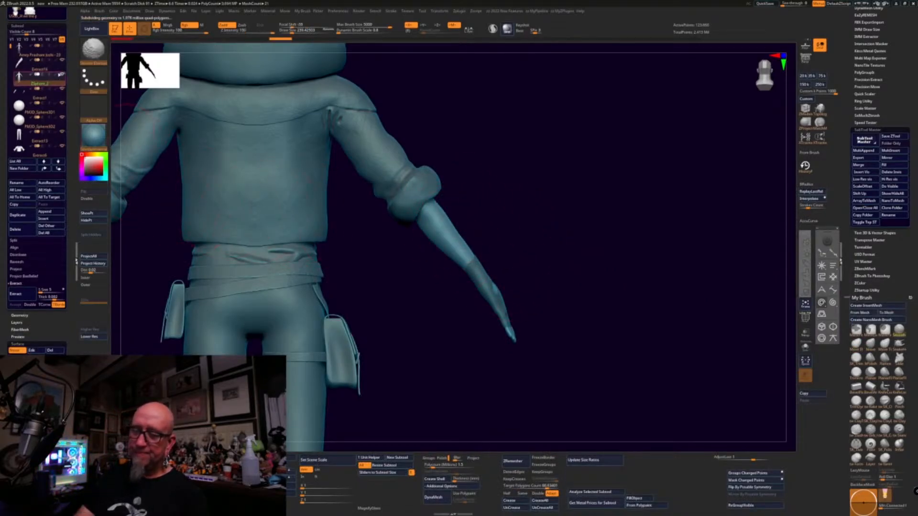
{"action": "left_click", "coordinate": [62, 71]}
{"action": "left_click_drag", "start_coordinate": [594, 266], "coordinate": [574, 277]}
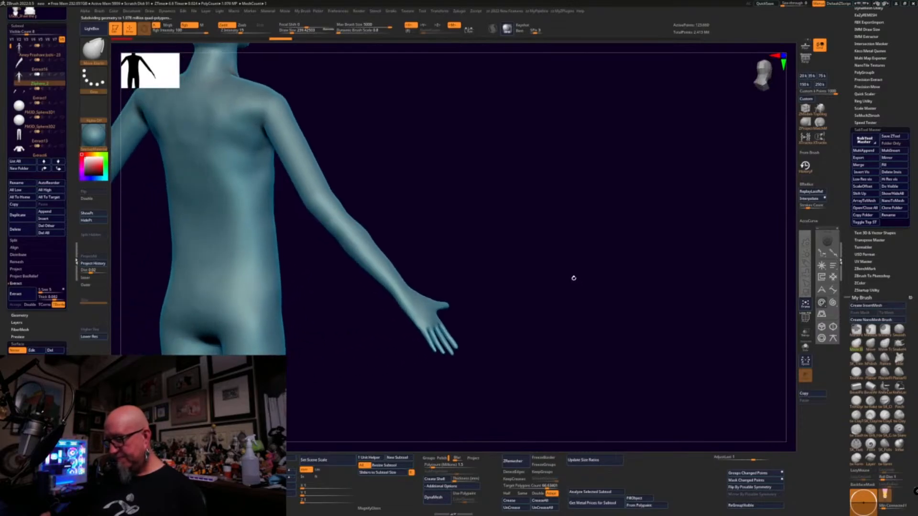
- Reduce the draw size to about 122 and choose the clay brush for the body
{"action": "key", "text": "space"}
{"action": "left_click_drag", "start_coordinate": [458, 297], "coordinate": [459, 297]}
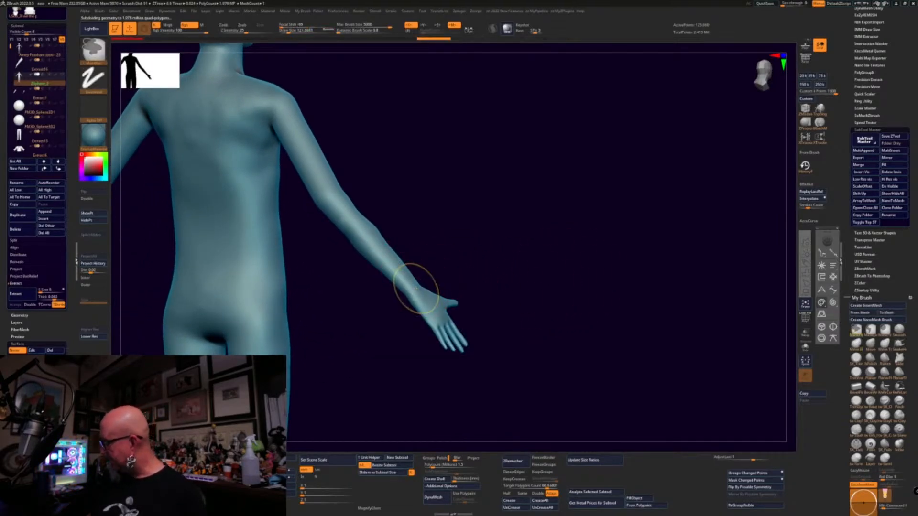
{"action": "left_click", "coordinate": [856, 415]}
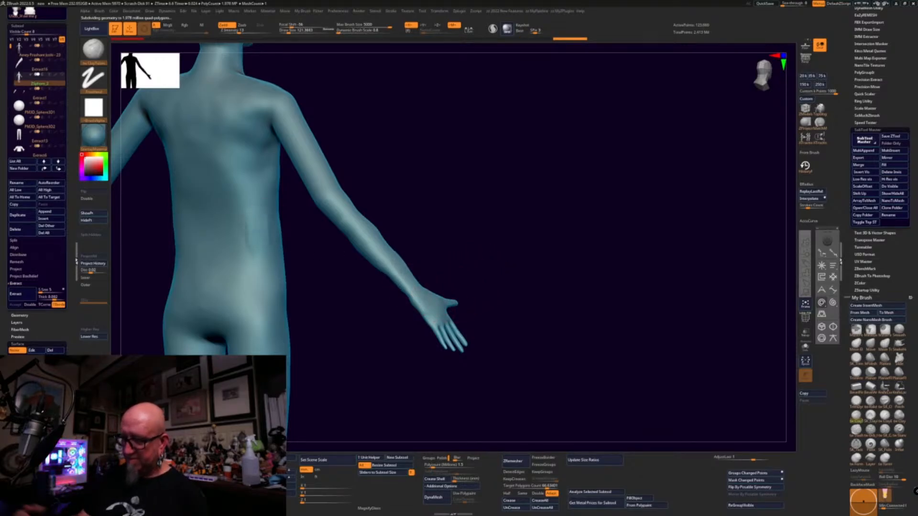
- Test the clay brush on the body's back and undo the strokes
{"action": "mouse_move", "coordinate": [466, 181]}
{"action": "left_mouse_down", "text": "alt"}
{"action": "mouse_move", "coordinate": [499, 211]}
{"action": "mouse_move", "coordinate": [579, 234]}
{"action": "left_mouse_up", "text": "alt"}
{"action": "left_click_drag", "start_coordinate": [367, 306], "coordinate": [361, 261]}
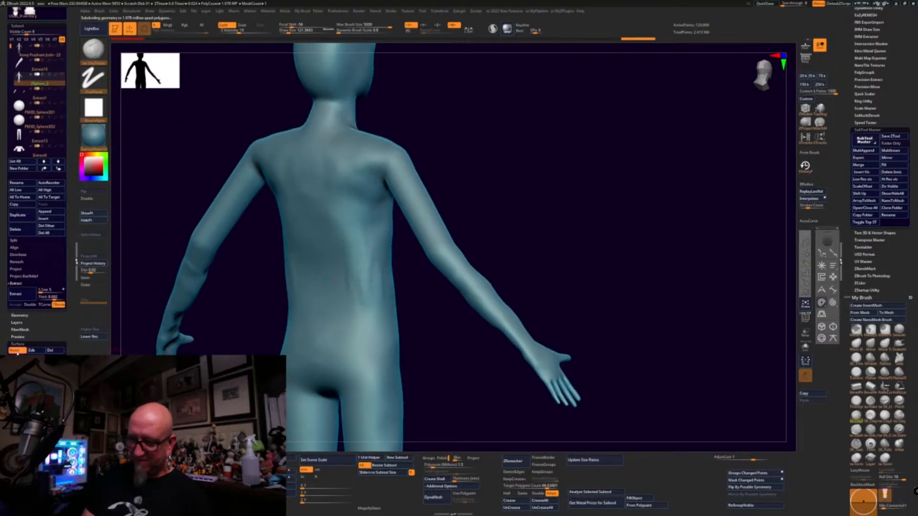
{"action": "key", "text": "ctrl+z"}
{"action": "key", "text": "ctrl+z"}
{"action": "mouse_move", "coordinate": [514, 393]}
{"action": "left_mouse_down"}
{"action": "mouse_move", "coordinate": [462, 397]}
{"action": "mouse_move", "coordinate": [521, 365]}
{"action": "left_mouse_up"}
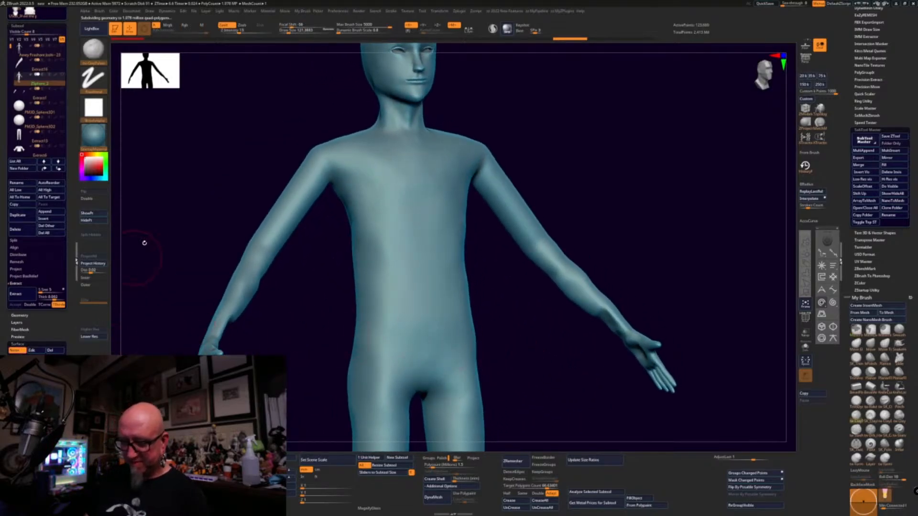
- Turn off the surface noise on the base body subtool
{"action": "left_click_drag", "start_coordinate": [144, 243], "coordinate": [188, 344], "text": "alt"}
{"action": "left_click_drag", "start_coordinate": [603, 190], "coordinate": [573, 232]}
{"action": "left_click", "coordinate": [21, 352]}
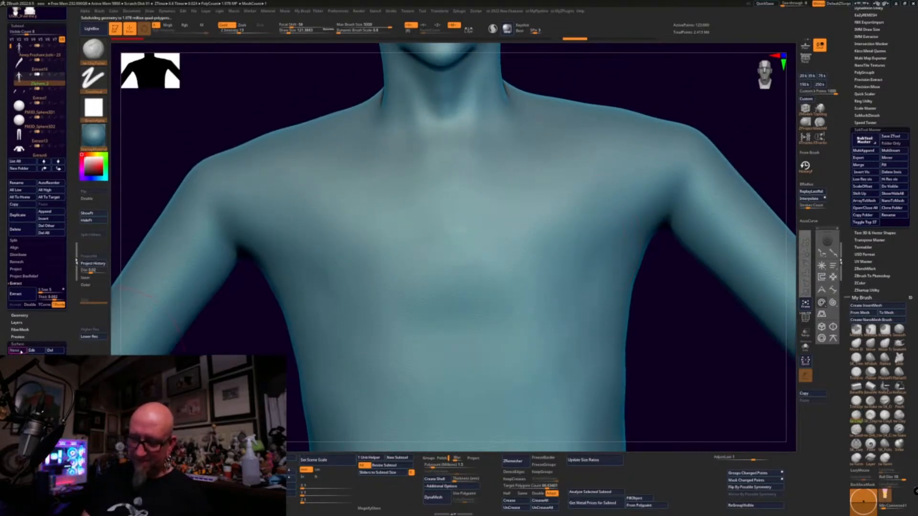
{"action": "left_click_drag", "start_coordinate": [227, 402], "coordinate": [240, 309], "text": "alt"}
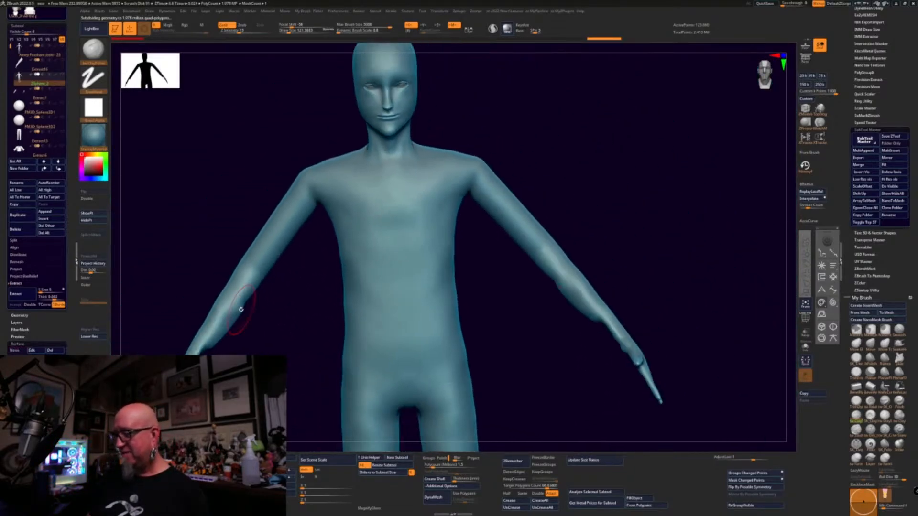
- Turn on BackfaceMask for the clay brush with the back of the wrist and hand in close view
{"action": "left_click_drag", "start_coordinate": [522, 355], "coordinate": [550, 346]}
{"action": "left_click_drag", "start_coordinate": [583, 337], "coordinate": [580, 217]}
{"action": "left_click_drag", "start_coordinate": [538, 276], "coordinate": [564, 287]}
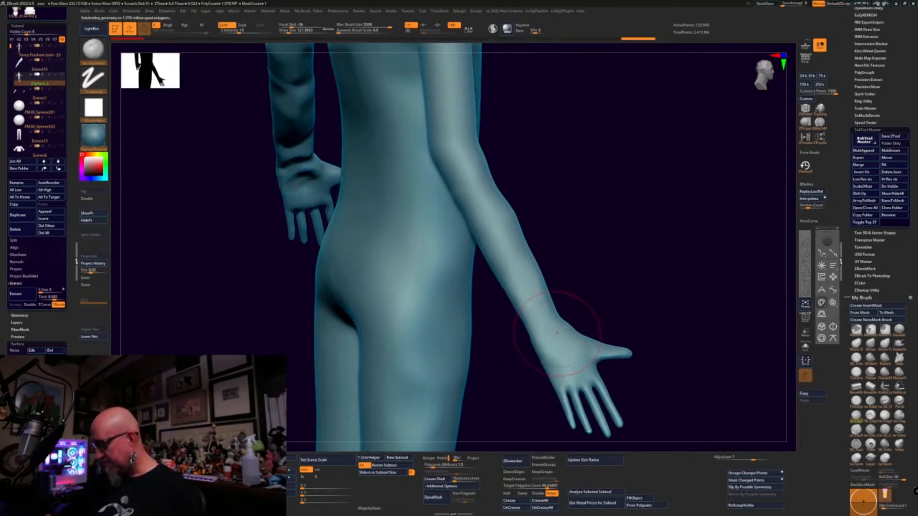
{"action": "key", "text": "ctrl"}
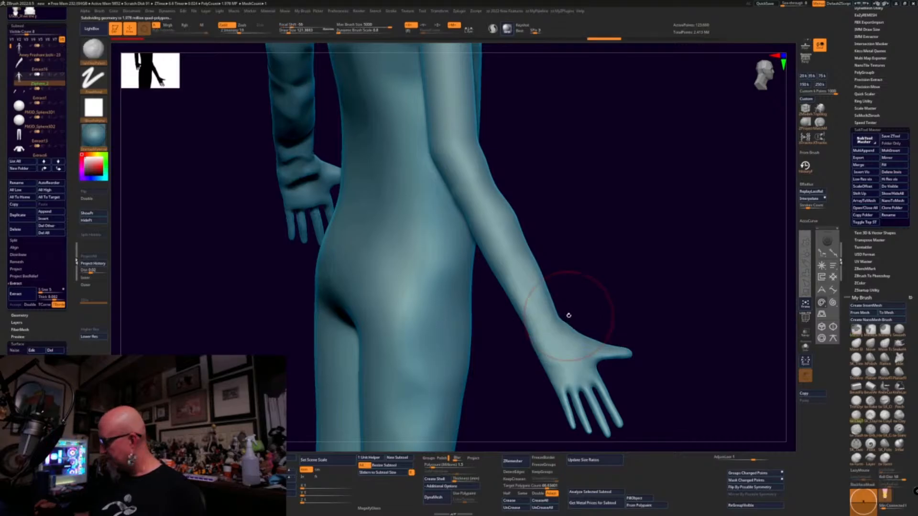
{"action": "left_click", "coordinate": [863, 485]}
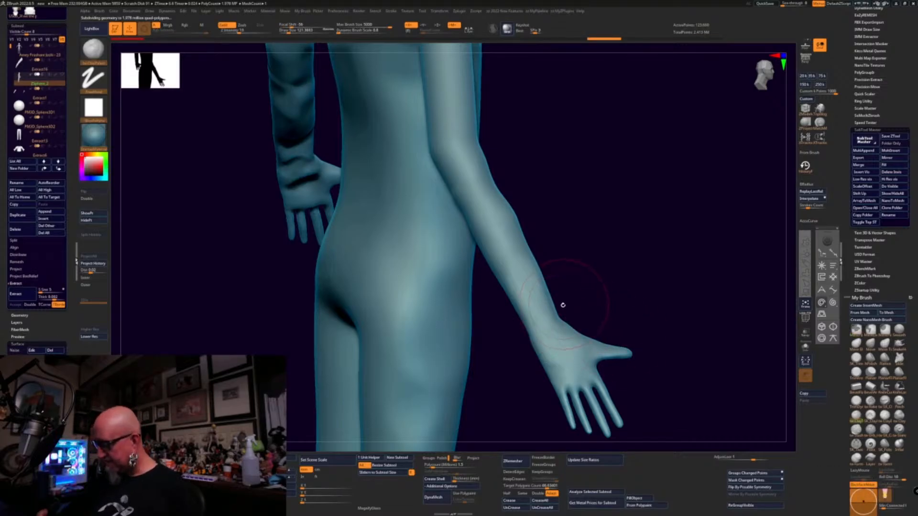
{"action": "left_click_drag", "start_coordinate": [563, 305], "coordinate": [549, 304]}
{"action": "key", "text": "space"}
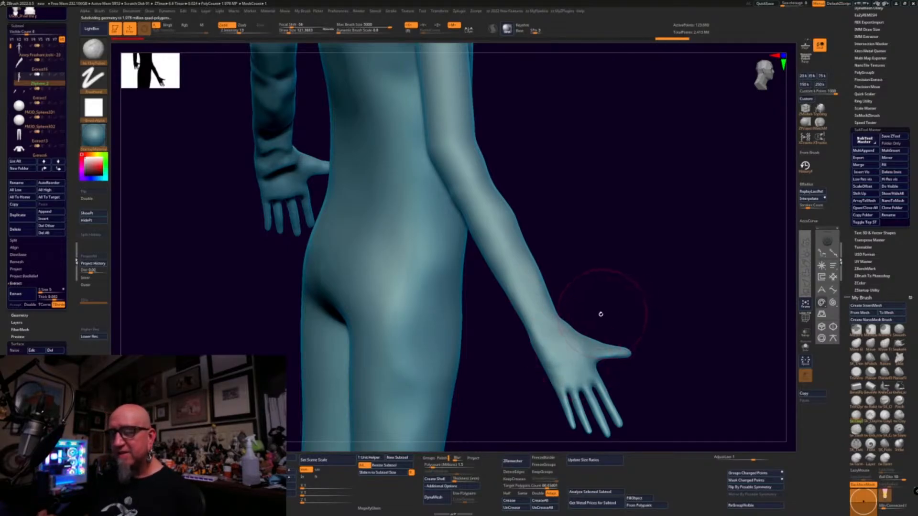
- Sculpt clay strokes across the base body's wrist and palm, smoothing the added forms
{"action": "mouse_move", "coordinate": [601, 314]}
{"action": "left_mouse_down", "text": "alt"}
{"action": "mouse_move", "coordinate": [584, 229]}
{"action": "mouse_move", "coordinate": [563, 223]}
{"action": "left_mouse_up", "text": "alt"}
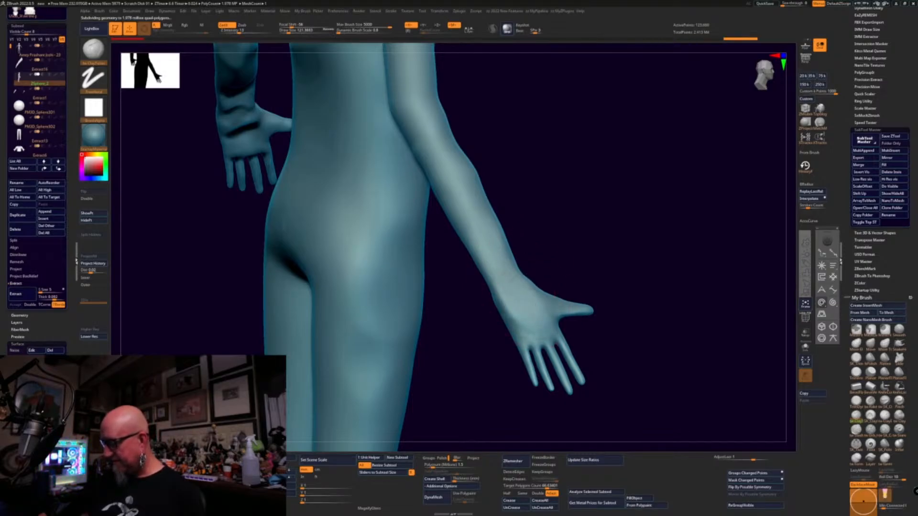
{"action": "left_click_drag", "start_coordinate": [647, 358], "coordinate": [618, 346], "text": "alt"}
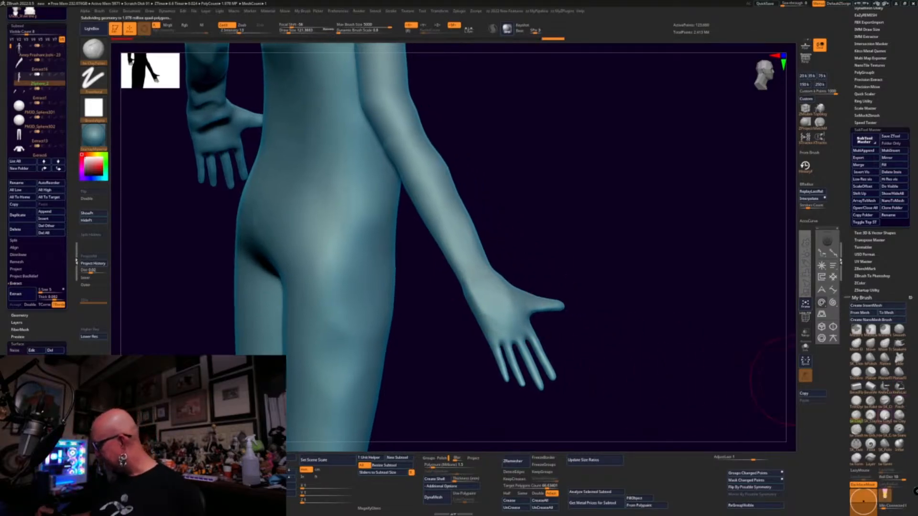
{"action": "mouse_move", "coordinate": [500, 272]}
{"action": "left_mouse_down"}
{"action": "mouse_move", "coordinate": [483, 316]}
{"action": "mouse_move", "coordinate": [506, 325]}
{"action": "left_mouse_up"}
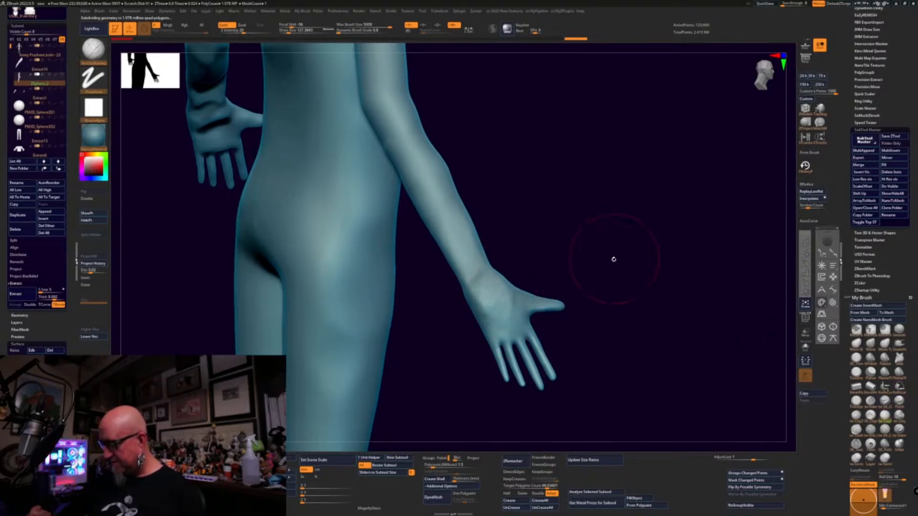
{"action": "mouse_move", "coordinate": [614, 259]}
{"action": "left_mouse_down"}
{"action": "mouse_move", "coordinate": [645, 190]}
{"action": "mouse_move", "coordinate": [600, 211]}
{"action": "left_mouse_up"}
{"action": "key", "text": "shift"}
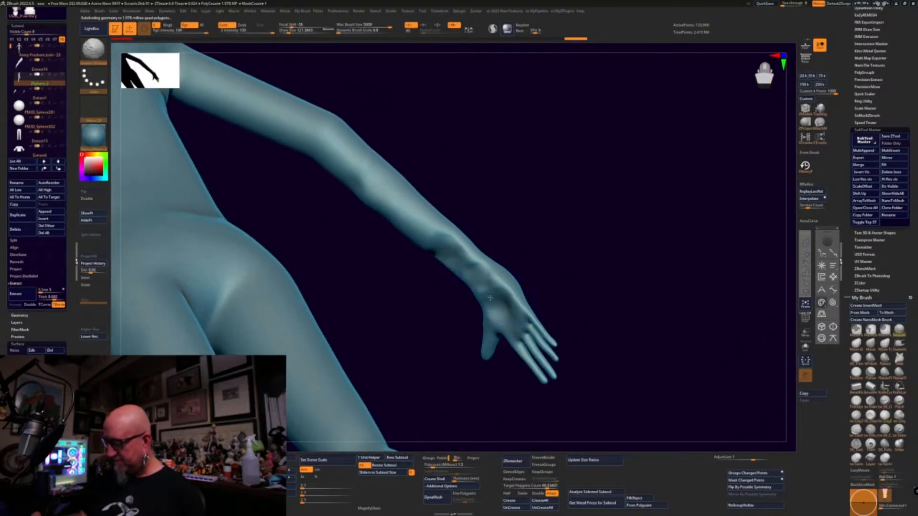
{"action": "left_click_drag", "start_coordinate": [490, 297], "coordinate": [529, 175]}
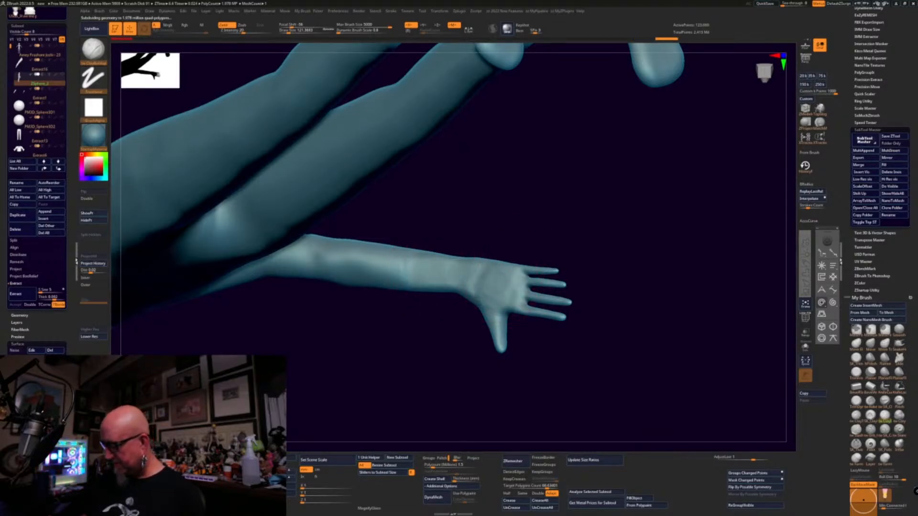
{"action": "left_click_drag", "start_coordinate": [588, 209], "coordinate": [564, 268]}
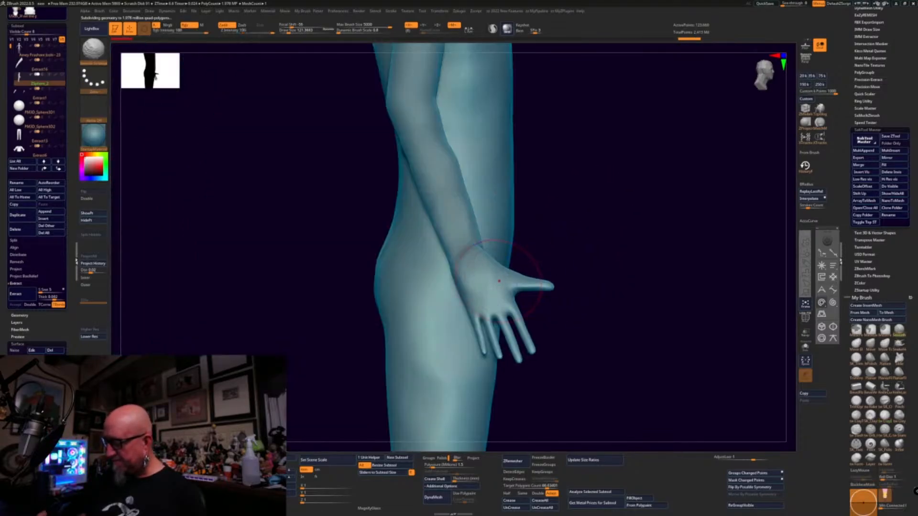
{"action": "left_click_drag", "start_coordinate": [602, 213], "coordinate": [502, 271]}
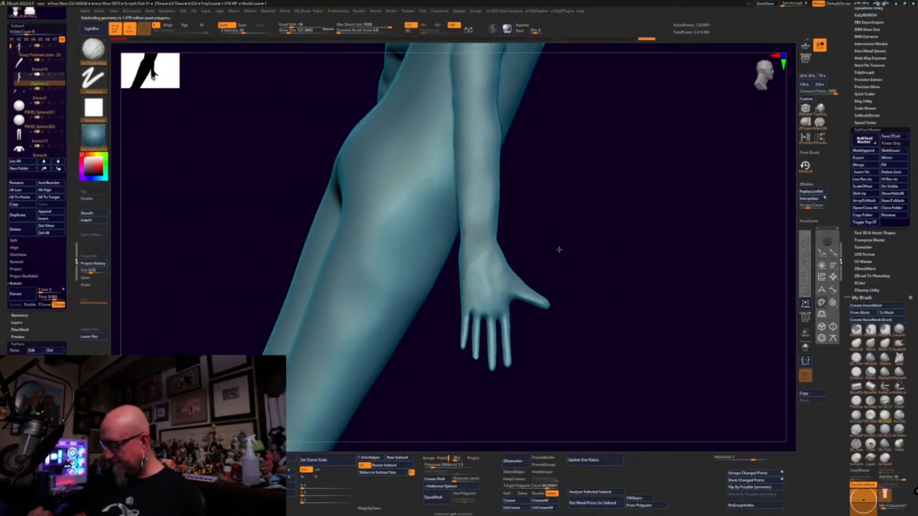
- Reshape the hand's palm and the base of its thumb with the Move brush
{"action": "left_click_drag", "start_coordinate": [559, 250], "coordinate": [575, 341]}
{"action": "left_click", "coordinate": [855, 344]}
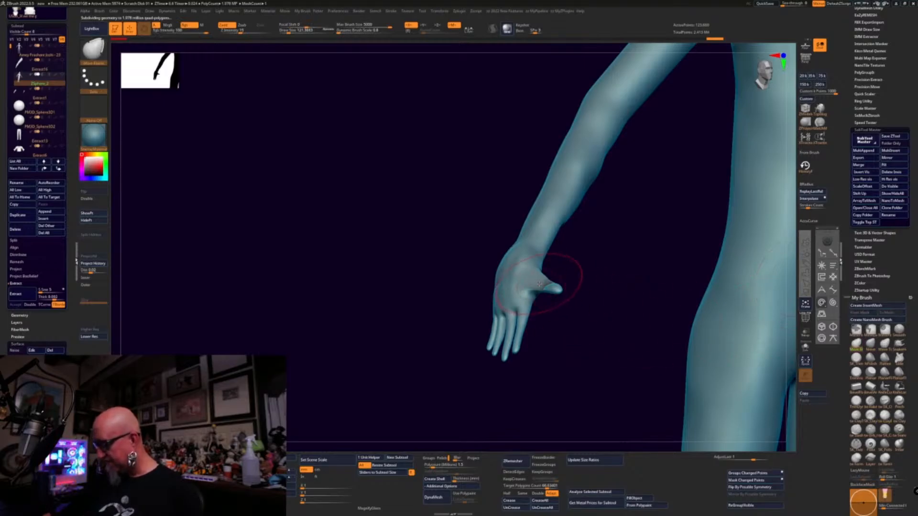
{"action": "mouse_move", "coordinate": [587, 290]}
{"action": "left_mouse_down"}
{"action": "mouse_move", "coordinate": [590, 215]}
{"action": "mouse_move", "coordinate": [572, 303]}
{"action": "left_mouse_up"}
{"action": "left_click_drag", "start_coordinate": [539, 371], "coordinate": [523, 383]}
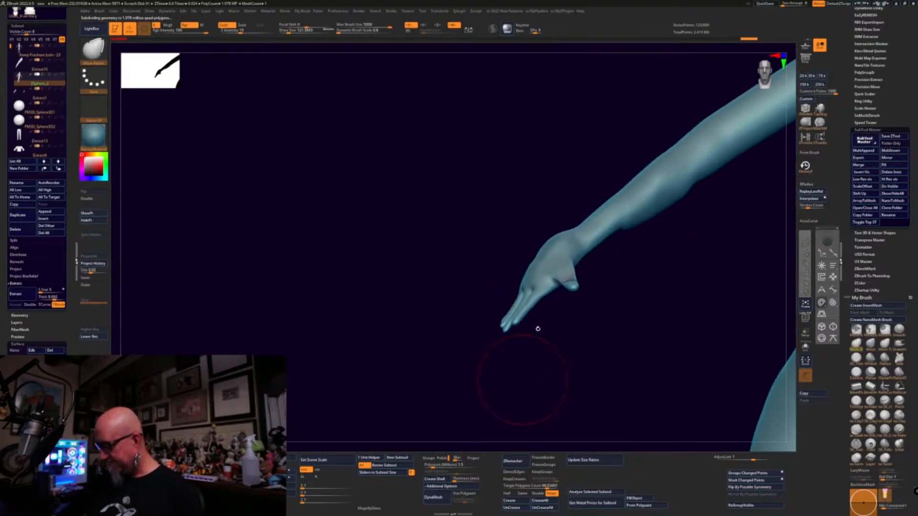
{"action": "mouse_move", "coordinate": [538, 280]}
{"action": "left_mouse_down"}
{"action": "mouse_move", "coordinate": [524, 306]}
{"action": "mouse_move", "coordinate": [579, 311]}
{"action": "left_mouse_up"}
{"action": "left_click_drag", "start_coordinate": [556, 279], "coordinate": [560, 274]}
- Adjust the thumb tip and heel of the hand with the Move brush and return to the clay brush
{"action": "left_click_drag", "start_coordinate": [623, 285], "coordinate": [618, 206]}
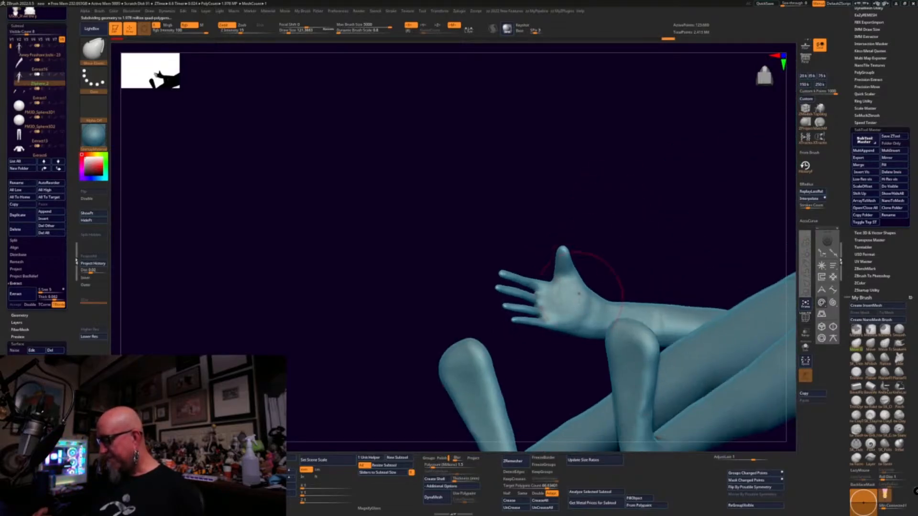
{"action": "left_click_drag", "start_coordinate": [563, 261], "coordinate": [567, 268]}
{"action": "left_click_drag", "start_coordinate": [638, 239], "coordinate": [644, 189]}
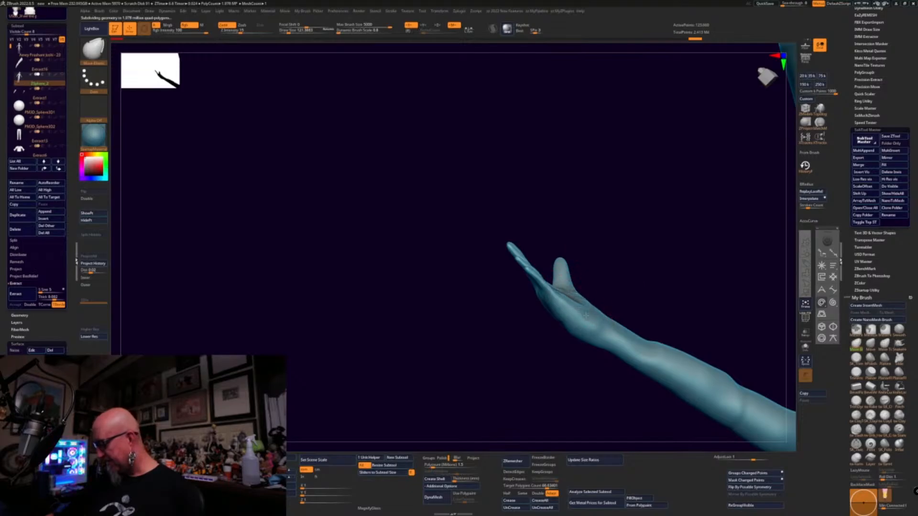
{"action": "left_click_drag", "start_coordinate": [600, 319], "coordinate": [604, 311]}
{"action": "left_click_drag", "start_coordinate": [544, 330], "coordinate": [539, 396]}
{"action": "left_click", "coordinate": [856, 416]}
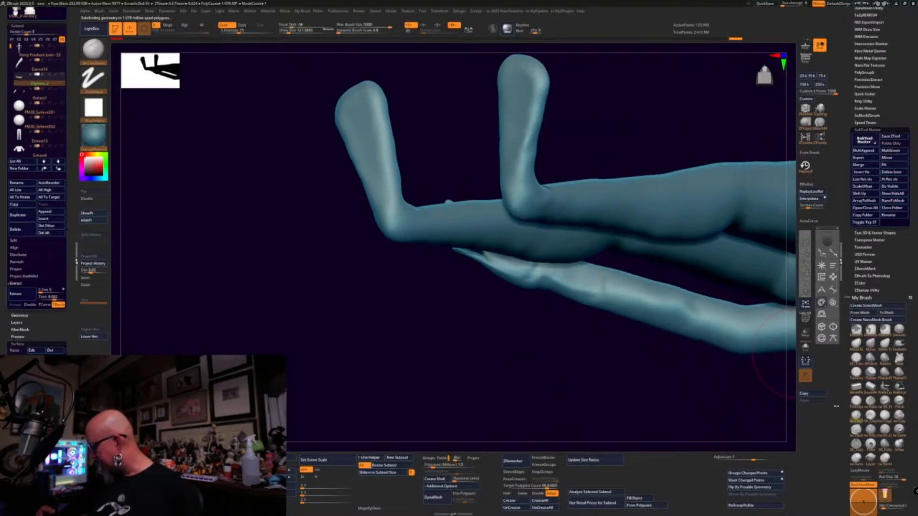
{"action": "left_click_drag", "start_coordinate": [609, 406], "coordinate": [578, 361]}
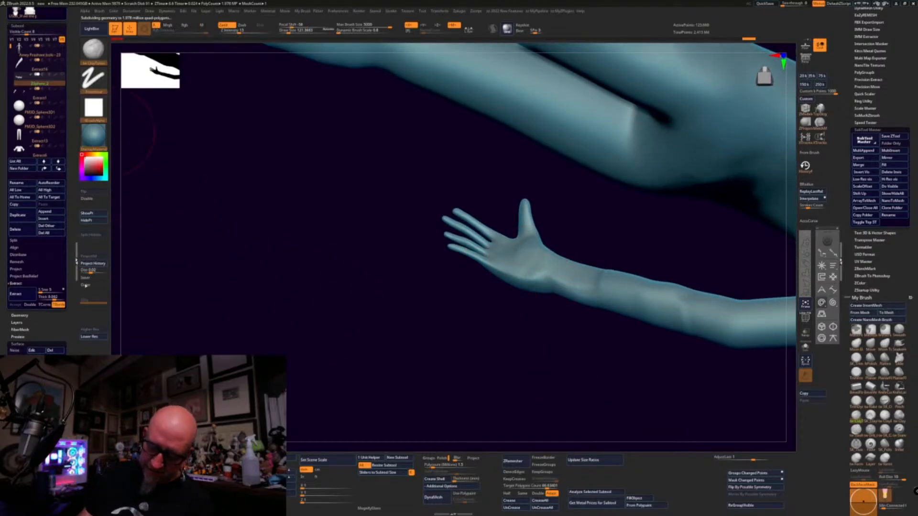
- Switch to the PolyMesh3D star tool and replace the star with a PolyCube primitive
{"action": "scroll", "coordinate": [47, 143], "scroll_direction": "up", "scroll_amount": 5}
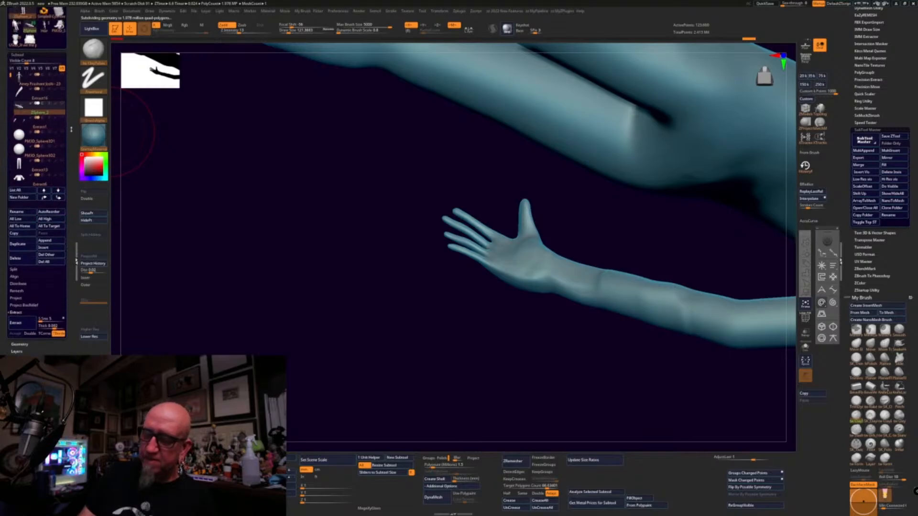
{"action": "left_click", "coordinate": [58, 80]}
{"action": "left_click_drag", "start_coordinate": [617, 220], "coordinate": [353, 395], "text": "alt"}
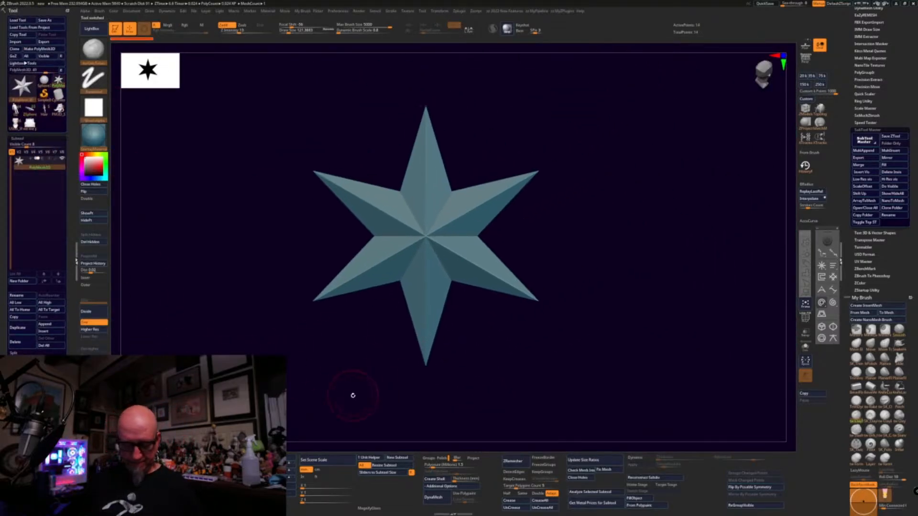
{"action": "key", "text": "r"}
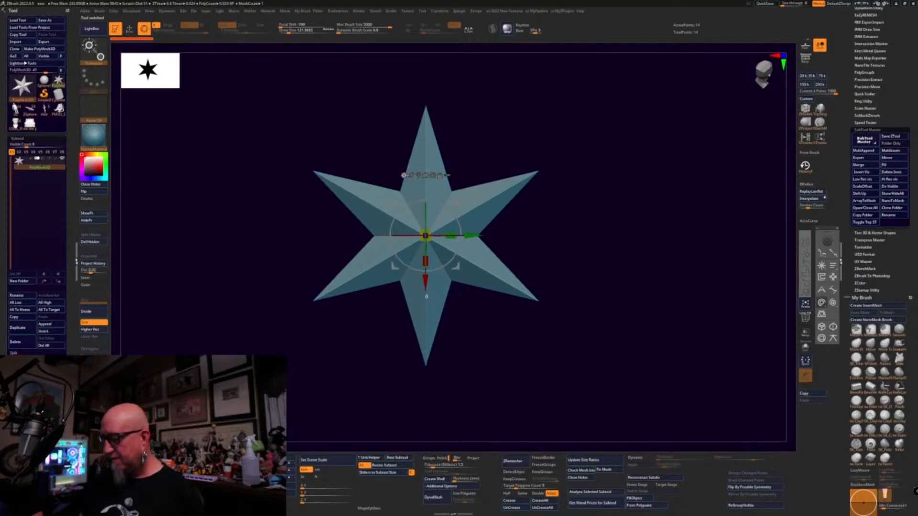
{"action": "left_click", "coordinate": [404, 176]}
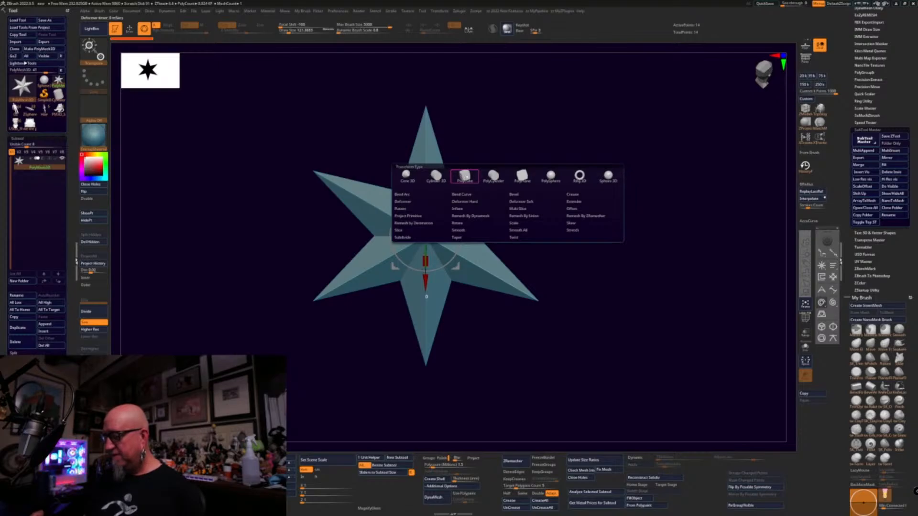
{"action": "left_click", "coordinate": [467, 176]}
- Stretch the cube along its vertical axis into a tall rectangular block
{"action": "left_click_drag", "start_coordinate": [564, 338], "coordinate": [585, 357]}
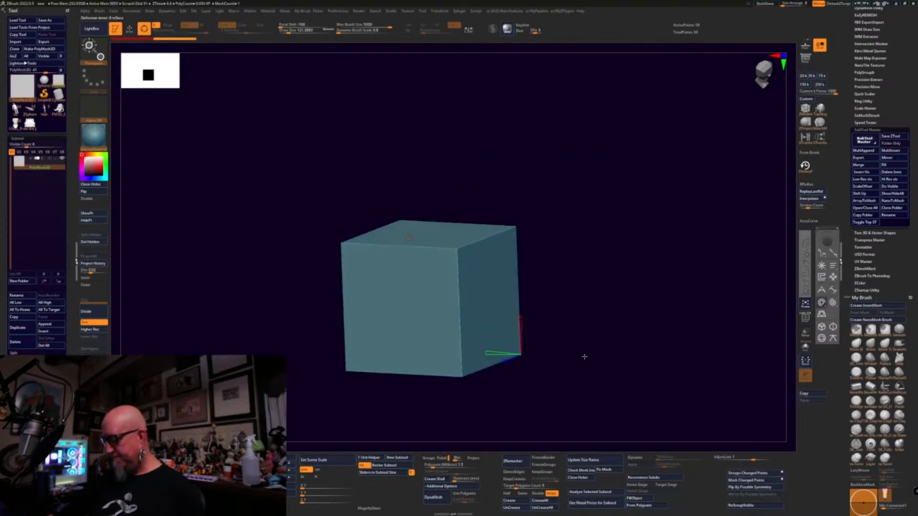
{"action": "right_click_drag", "start_coordinate": [585, 357], "coordinate": [554, 320], "text": "ctrl"}
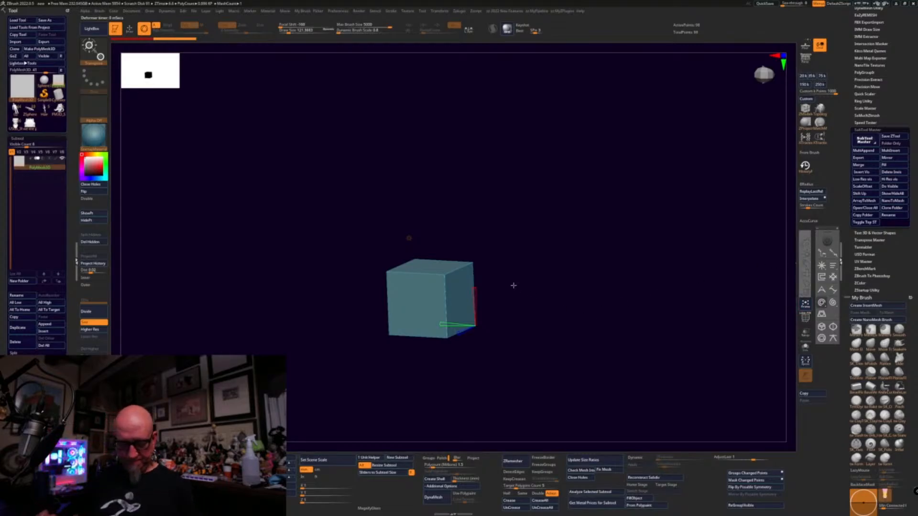
{"action": "left_click_drag", "start_coordinate": [431, 323], "coordinate": [434, 386]}
{"action": "left_click_drag", "start_coordinate": [488, 386], "coordinate": [517, 310], "text": "alt"}
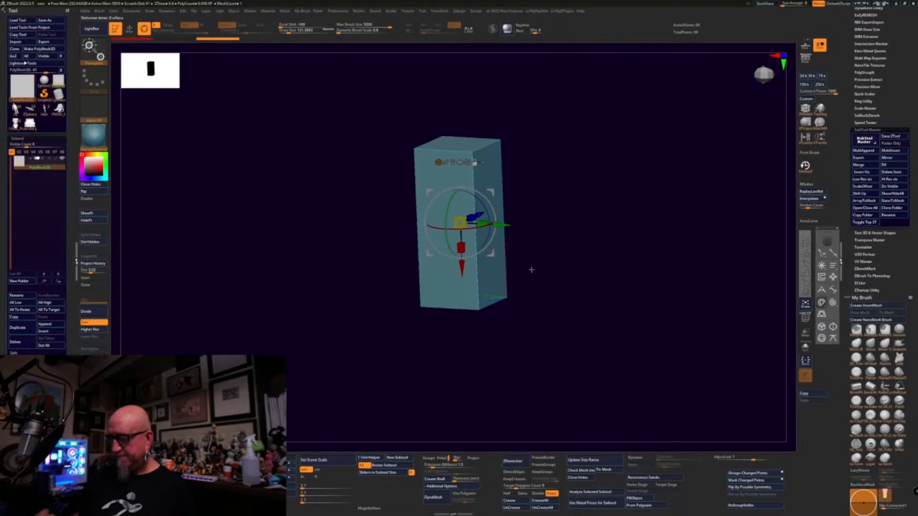
- Subdivide the tall block up to subdivision level 8
{"action": "key", "text": "ctrl+d"}
{"action": "key", "text": "ctrl+d"}
{"action": "key", "text": "ctrl+d"}
{"action": "key", "text": "ctrl+d"}
{"action": "key", "text": "ctrl+d"}
{"action": "key", "text": "ctrl+d"}
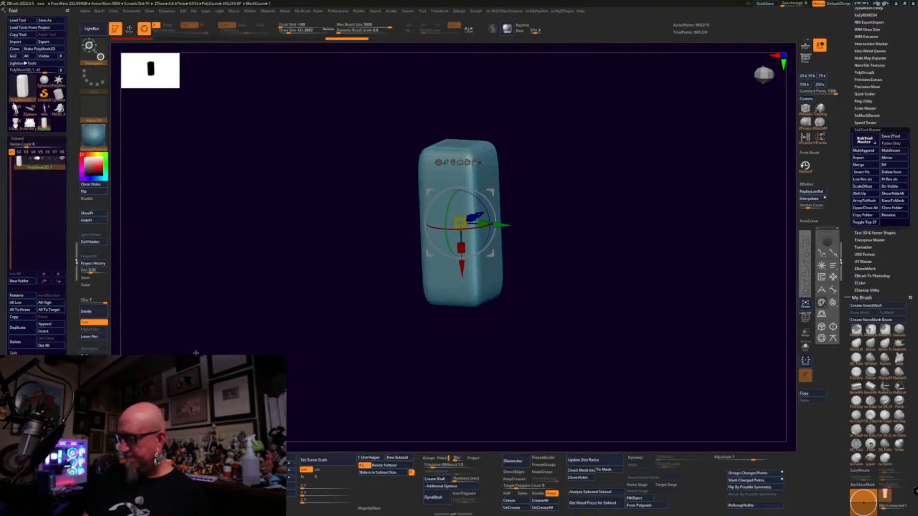
{"action": "left_click", "coordinate": [99, 311]}
- Return to Draw mode and enlarge the draw size for sculpting the block
{"action": "left_click_drag", "start_coordinate": [530, 304], "coordinate": [536, 386], "text": "alt"}
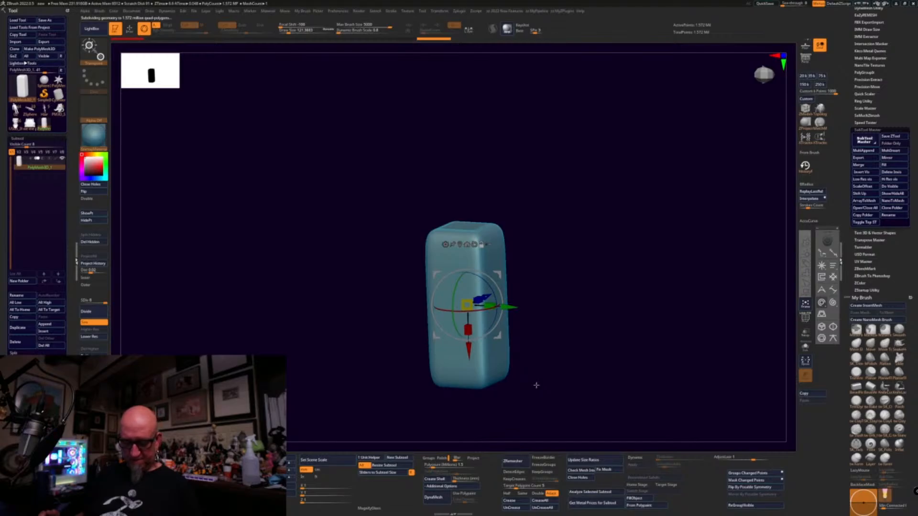
{"action": "key", "text": "q"}
{"action": "right_click", "coordinate": [532, 325]}
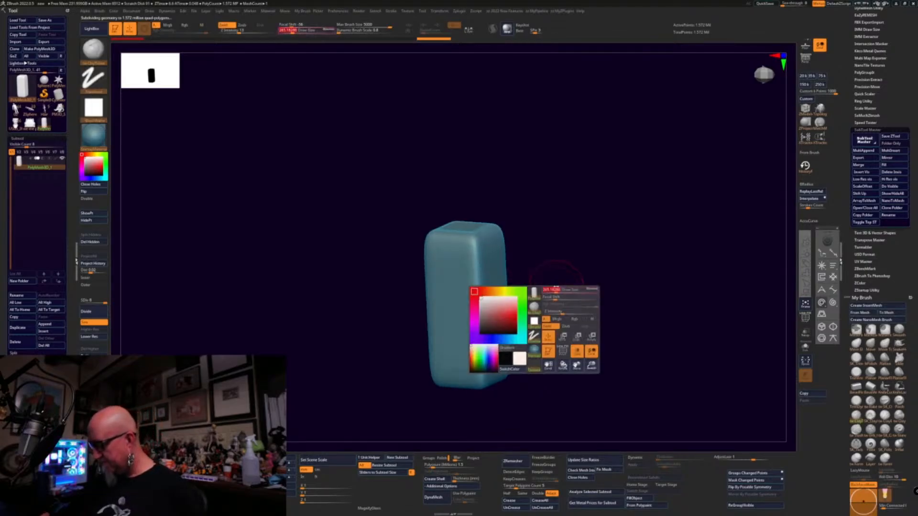
{"action": "left_click", "coordinate": [553, 291]}
- Try a clay stroke down the side of the block and undo it
{"action": "left_click_drag", "start_coordinate": [491, 256], "coordinate": [464, 311]}
{"action": "mouse_move", "coordinate": [570, 320]}
{"action": "left_mouse_down", "text": "alt"}
{"action": "mouse_move", "coordinate": [560, 359]}
{"action": "mouse_move", "coordinate": [583, 290]}
{"action": "mouse_move", "coordinate": [593, 313]}
{"action": "mouse_move", "coordinate": [612, 294]}
{"action": "mouse_move", "coordinate": [610, 246]}
{"action": "left_mouse_up", "text": "alt"}
{"action": "key", "text": "ctrl+z"}
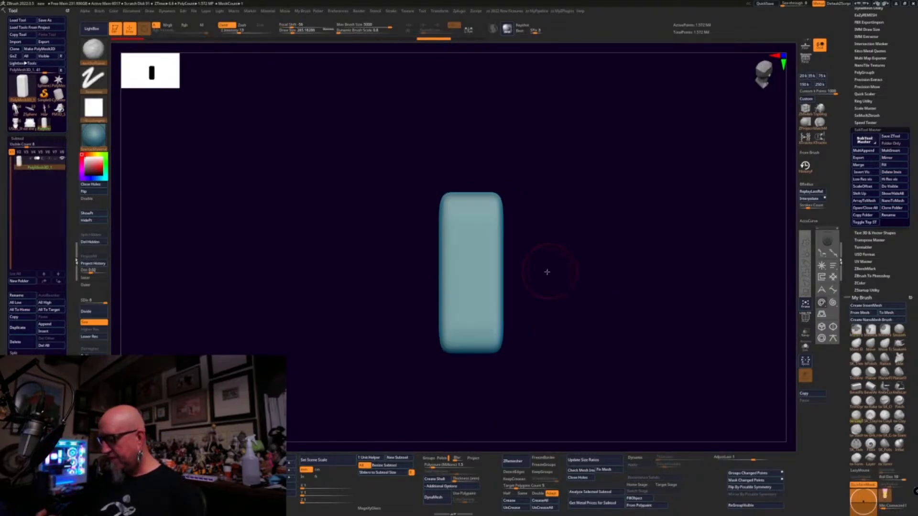
- Choose the SnakeHook brush, dismiss its note and toggle Sculptris Pro mode
{"action": "left_click_drag", "start_coordinate": [547, 271], "coordinate": [505, 278], "text": "alt"}
{"action": "mouse_move", "coordinate": [523, 205]}
{"action": "left_mouse_down"}
{"action": "mouse_move", "coordinate": [560, 207]}
{"action": "mouse_move", "coordinate": [504, 215]}
{"action": "mouse_move", "coordinate": [512, 210]}
{"action": "left_mouse_up"}
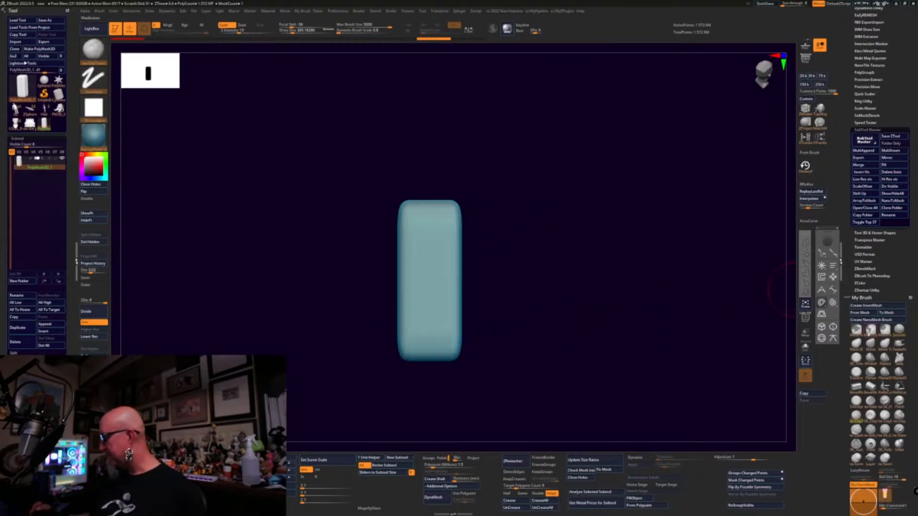
{"action": "left_click", "coordinate": [899, 343]}
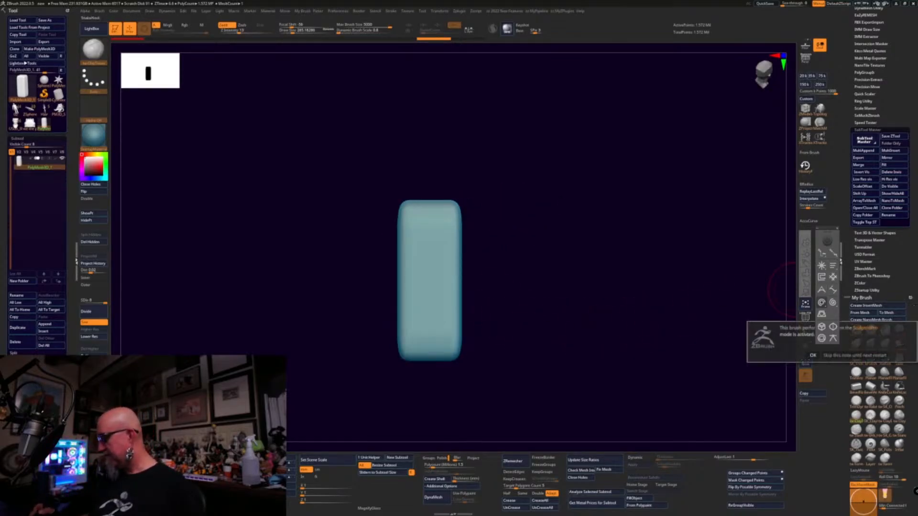
{"action": "left_click", "coordinate": [813, 355]}
{"action": "left_click_drag", "start_coordinate": [602, 275], "coordinate": [522, 271], "text": "alt"}
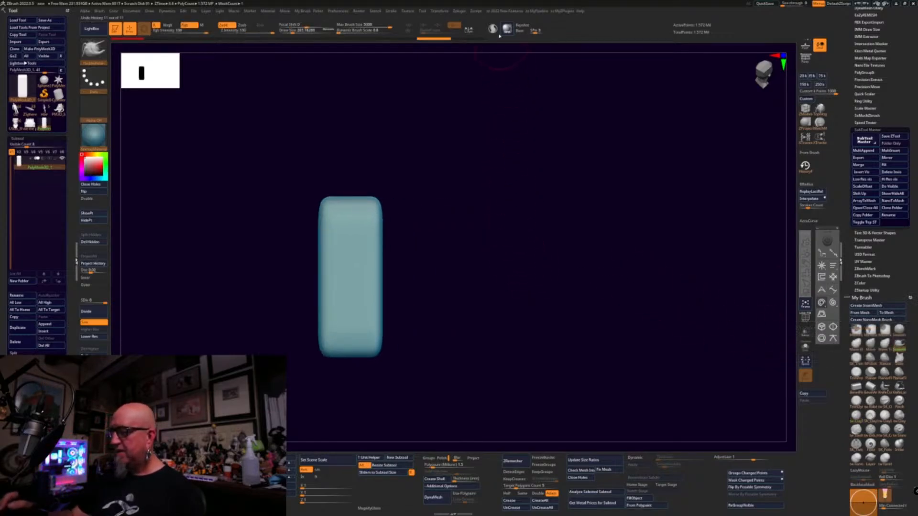
{"action": "left_click", "coordinate": [493, 30]}
- Enlarge the brush and pull the block's sides with SnakeHook into a curving silhouette that flares toward the base
{"action": "key", "text": "space"}
{"action": "left_click_drag", "start_coordinate": [448, 219], "coordinate": [458, 217]}
{"action": "left_click_drag", "start_coordinate": [478, 208], "coordinate": [593, 152], "text": "alt"}
{"action": "mouse_move", "coordinate": [462, 303]}
{"action": "left_mouse_down"}
{"action": "mouse_move", "coordinate": [455, 397]}
{"action": "mouse_move", "coordinate": [496, 365]}
{"action": "mouse_move", "coordinate": [515, 386]}
{"action": "left_mouse_up"}
{"action": "mouse_move", "coordinate": [506, 306]}
{"action": "left_mouse_down"}
{"action": "mouse_move", "coordinate": [483, 243]}
{"action": "mouse_move", "coordinate": [489, 253]}
{"action": "mouse_move", "coordinate": [495, 210]}
{"action": "left_mouse_up"}
{"action": "left_click_drag", "start_coordinate": [544, 198], "coordinate": [542, 266], "text": "alt"}
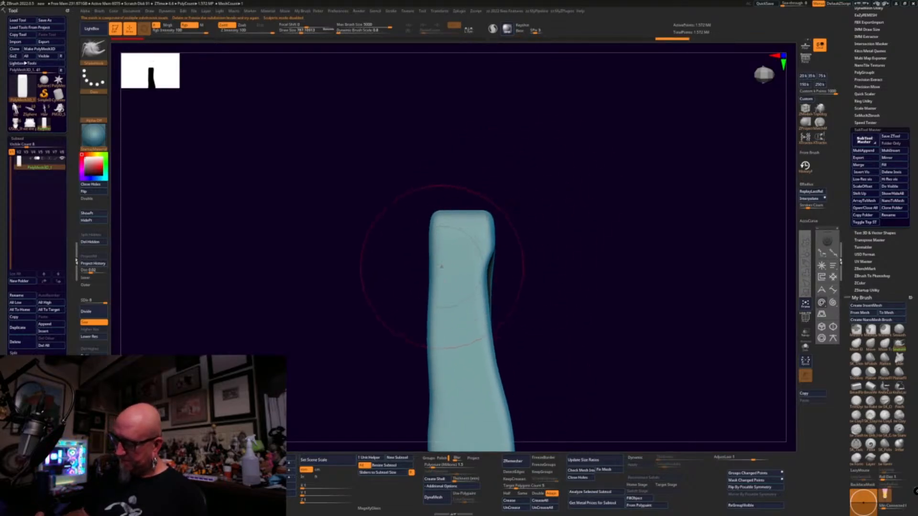
{"action": "left_click_drag", "start_coordinate": [444, 261], "coordinate": [427, 269]}
{"action": "left_click_drag", "start_coordinate": [499, 268], "coordinate": [484, 256]}
{"action": "left_click_drag", "start_coordinate": [540, 203], "coordinate": [495, 203]}
- Reduce the brush size and pull the flat top of the form upward into a tapered extension
{"action": "key", "text": "space"}
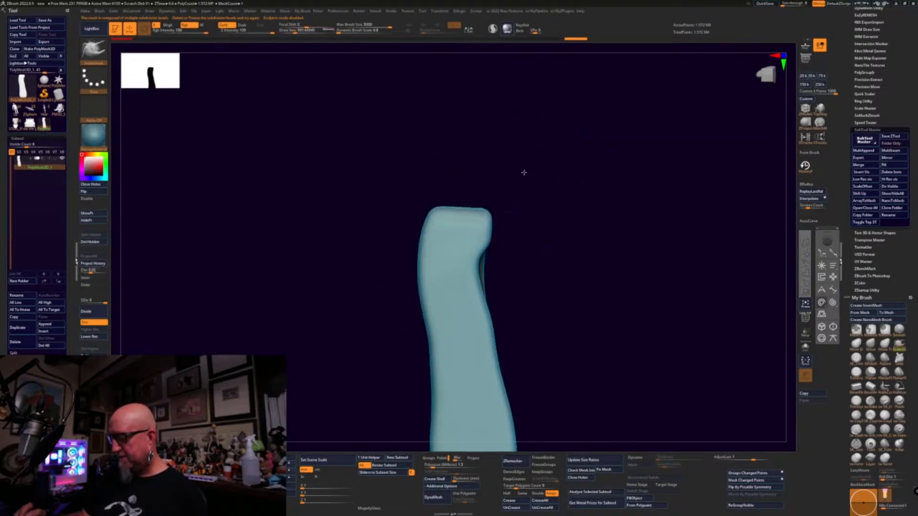
{"action": "left_click_drag", "start_coordinate": [525, 172], "coordinate": [521, 173]}
{"action": "left_click_drag", "start_coordinate": [450, 219], "coordinate": [451, 171]}
{"action": "mouse_move", "coordinate": [479, 206]}
{"action": "left_mouse_down"}
{"action": "mouse_move", "coordinate": [489, 159]}
{"action": "mouse_move", "coordinate": [445, 170]}
{"action": "mouse_move", "coordinate": [448, 160]}
{"action": "mouse_move", "coordinate": [485, 153]}
{"action": "left_mouse_up"}
{"action": "left_click_drag", "start_coordinate": [499, 186], "coordinate": [490, 182]}
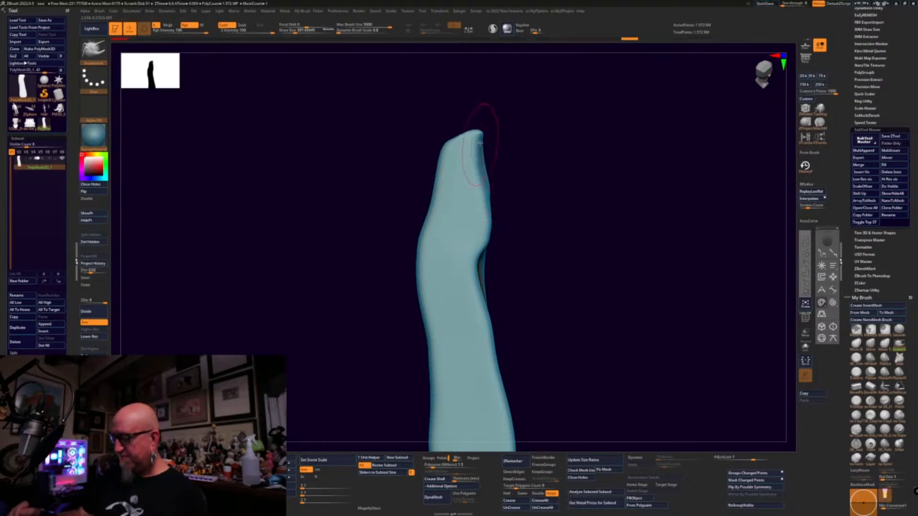
- Draw the extension further up into a slender rounded tip and refine the curves along its neck
{"action": "mouse_move", "coordinate": [440, 147]}
{"action": "left_mouse_down"}
{"action": "mouse_move", "coordinate": [475, 215]}
{"action": "mouse_move", "coordinate": [443, 224]}
{"action": "mouse_move", "coordinate": [433, 205]}
{"action": "mouse_move", "coordinate": [431, 132]}
{"action": "left_mouse_up"}
{"action": "left_click_drag", "start_coordinate": [450, 200], "coordinate": [429, 148]}
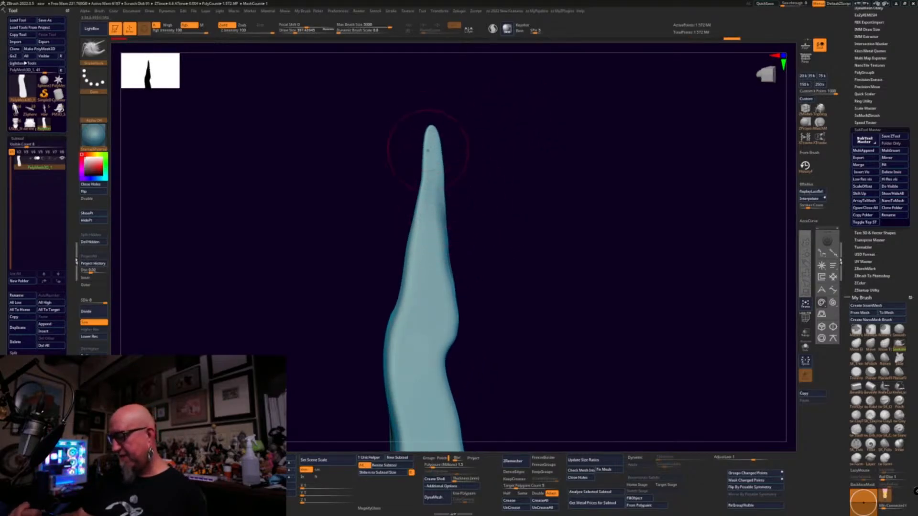
{"action": "left_click_drag", "start_coordinate": [430, 214], "coordinate": [440, 211]}
{"action": "left_click_drag", "start_coordinate": [443, 176], "coordinate": [433, 172]}
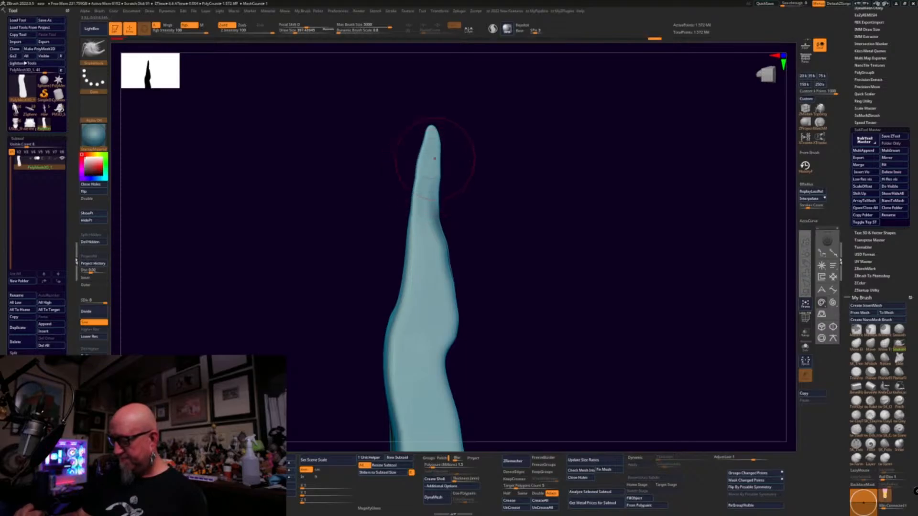
- Push the middle of the form into a stronger bend and smooth the contour below the notch
{"action": "mouse_move", "coordinate": [482, 214]}
{"action": "left_mouse_down", "text": "alt"}
{"action": "mouse_move", "coordinate": [458, 148]}
{"action": "mouse_move", "coordinate": [406, 151]}
{"action": "left_mouse_up", "text": "alt"}
{"action": "left_click_drag", "start_coordinate": [483, 225], "coordinate": [537, 174], "text": "alt"}
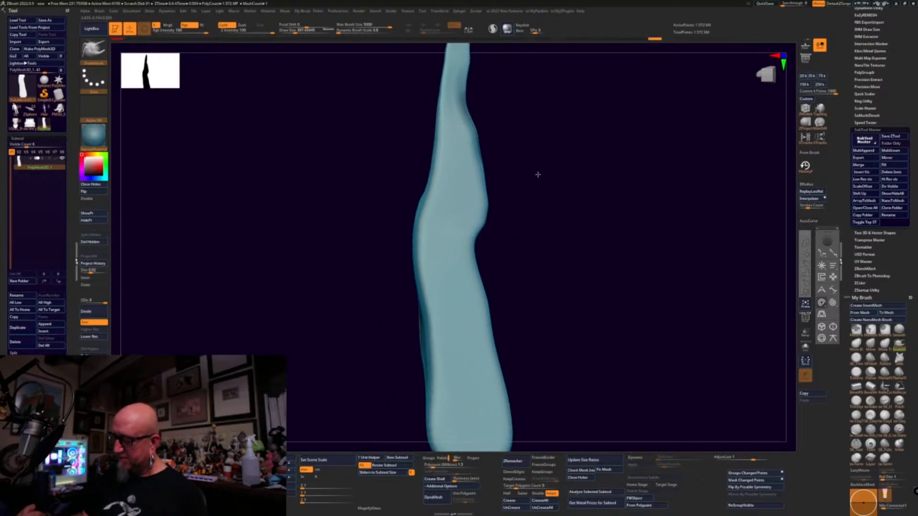
{"action": "mouse_move", "coordinate": [465, 253]}
{"action": "left_mouse_down"}
{"action": "mouse_move", "coordinate": [474, 250]}
{"action": "mouse_move", "coordinate": [419, 271]}
{"action": "left_mouse_up"}
{"action": "left_click_drag", "start_coordinate": [550, 268], "coordinate": [526, 268]}
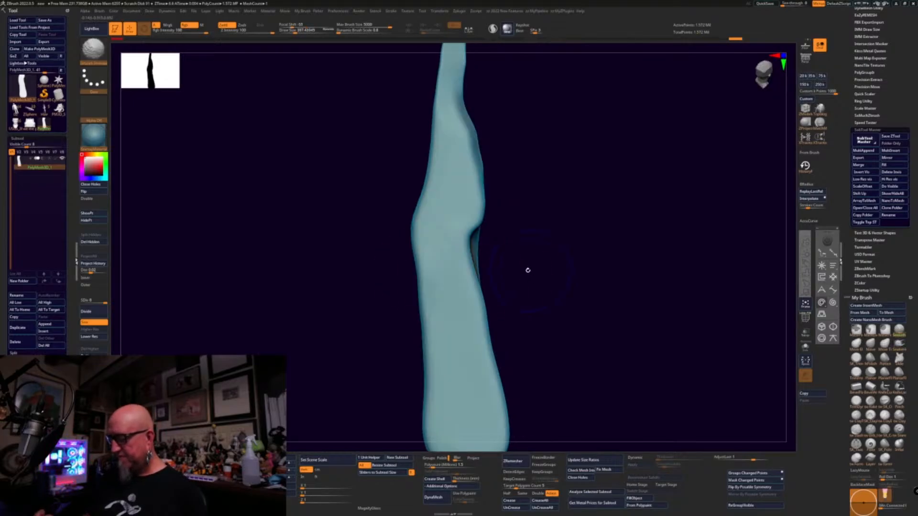
{"action": "mouse_move", "coordinate": [529, 225]}
{"action": "left_mouse_down", "text": "alt"}
{"action": "mouse_move", "coordinate": [512, 289]}
{"action": "mouse_move", "coordinate": [492, 289]}
{"action": "mouse_move", "coordinate": [496, 208]}
{"action": "left_mouse_up", "text": "alt"}
{"action": "left_click_drag", "start_coordinate": [465, 260], "coordinate": [477, 306]}
{"action": "left_click_drag", "start_coordinate": [471, 244], "coordinate": [469, 221], "text": "shift"}
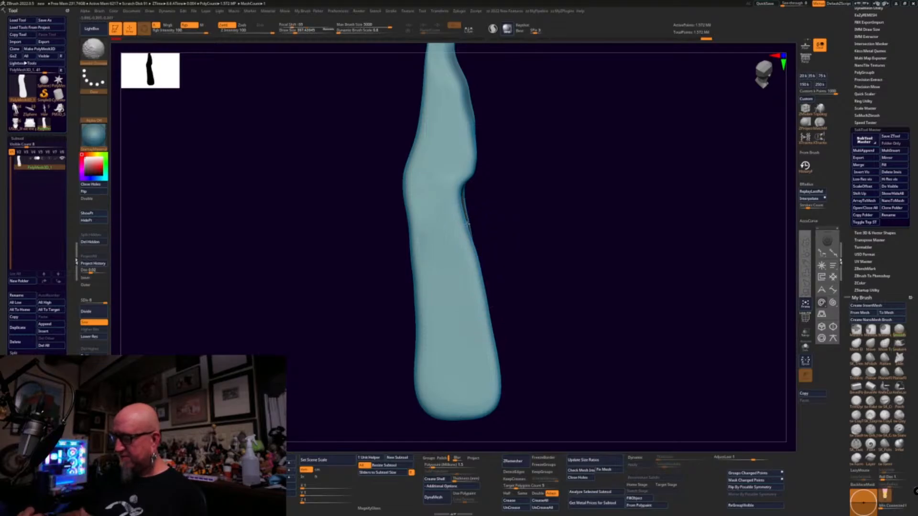
- Smooth the contour at the notch and thicken the form's slender upper tip with the Inflate brush
{"action": "left_click_drag", "start_coordinate": [496, 180], "coordinate": [505, 295], "text": "alt"}
{"action": "left_click_drag", "start_coordinate": [468, 167], "coordinate": [475, 159], "text": "shift"}
{"action": "left_click_drag", "start_coordinate": [576, 307], "coordinate": [572, 329], "text": "alt"}
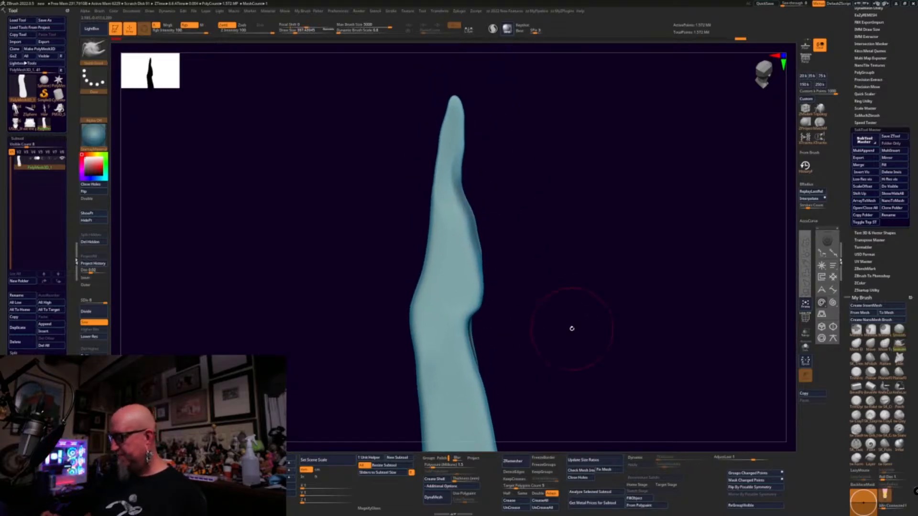
{"action": "left_click", "coordinate": [899, 444]}
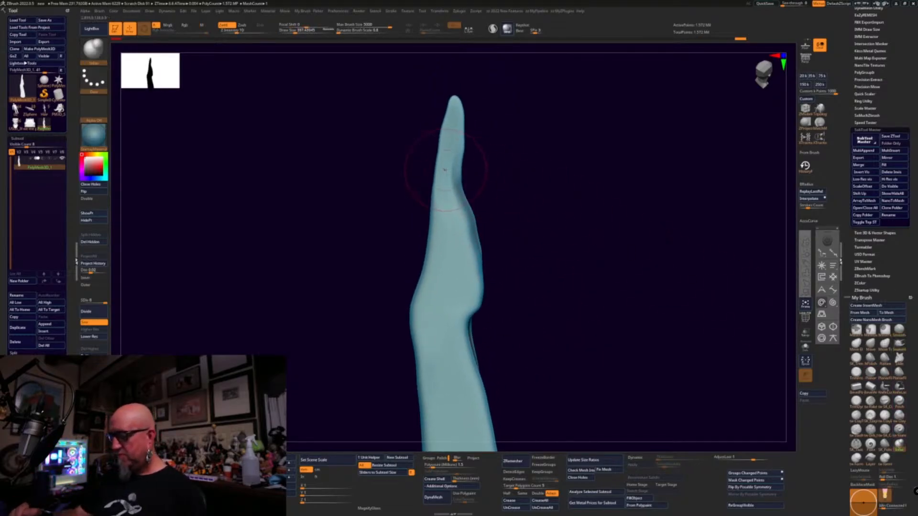
{"action": "mouse_move", "coordinate": [445, 171]}
{"action": "left_mouse_down"}
{"action": "mouse_move", "coordinate": [453, 125]}
{"action": "mouse_move", "coordinate": [448, 210]}
{"action": "left_mouse_up"}
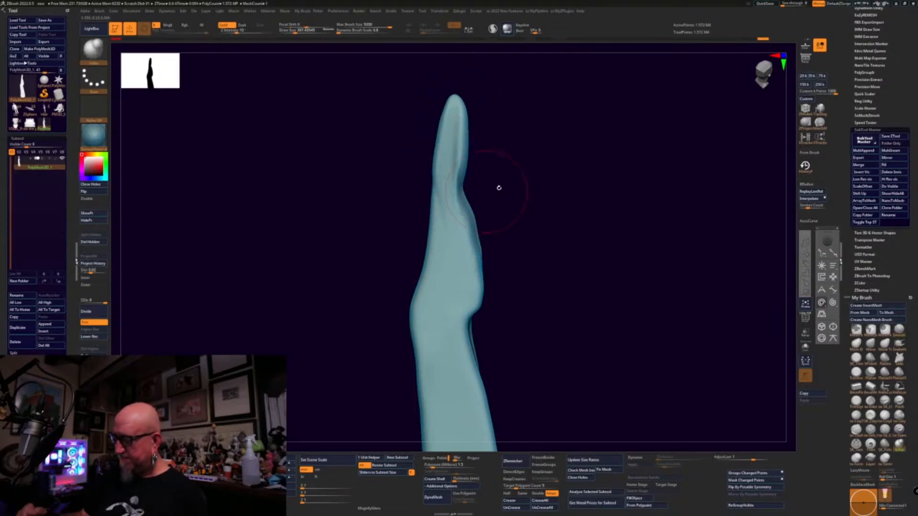
{"action": "left_click_drag", "start_coordinate": [498, 187], "coordinate": [529, 158]}
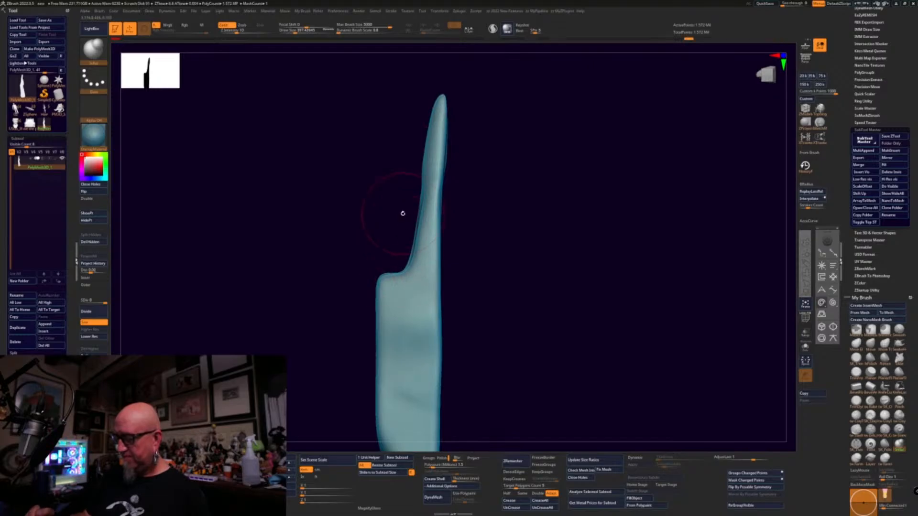
{"action": "left_click_drag", "start_coordinate": [402, 214], "coordinate": [691, 319]}
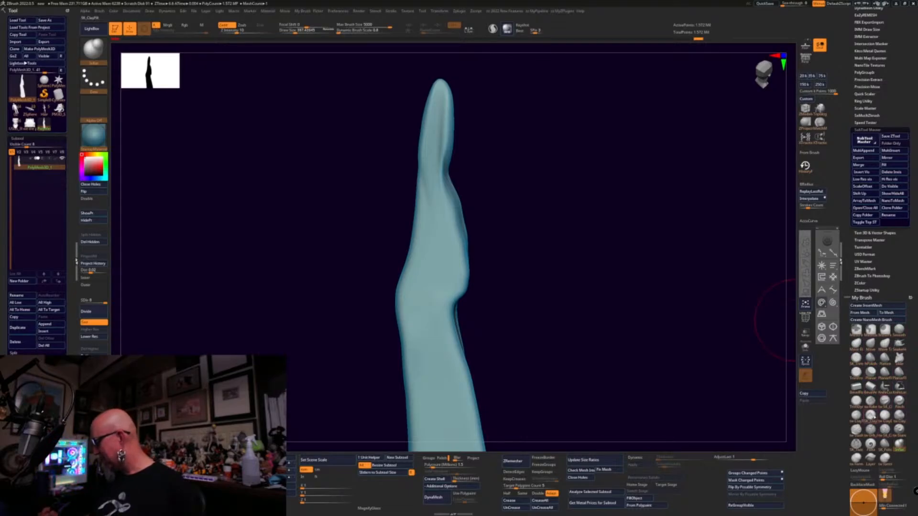
- Pull a thumb-like branch out of the form's side above the notch with SnakeHook and shape the crotch at its base
{"action": "left_click", "coordinate": [900, 344]}
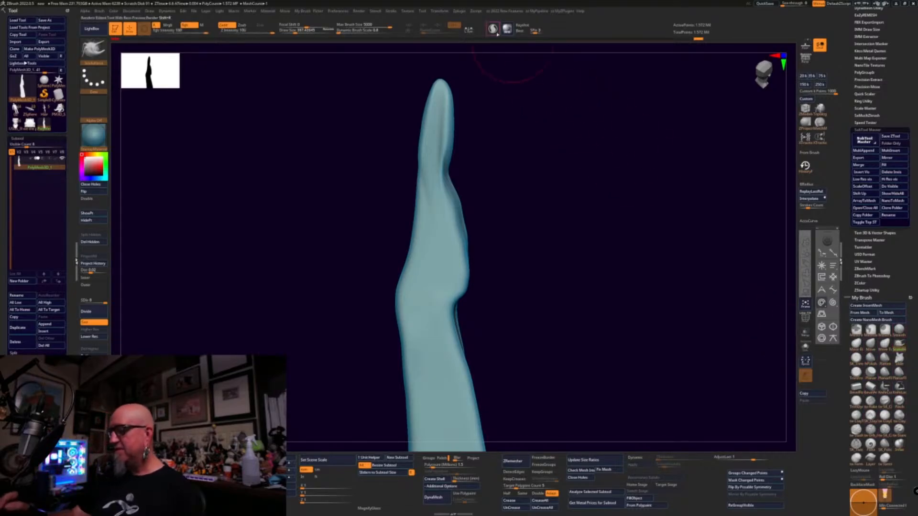
{"action": "mouse_move", "coordinate": [465, 267]}
{"action": "left_mouse_down"}
{"action": "mouse_move", "coordinate": [497, 207]}
{"action": "mouse_move", "coordinate": [534, 192]}
{"action": "left_mouse_up"}
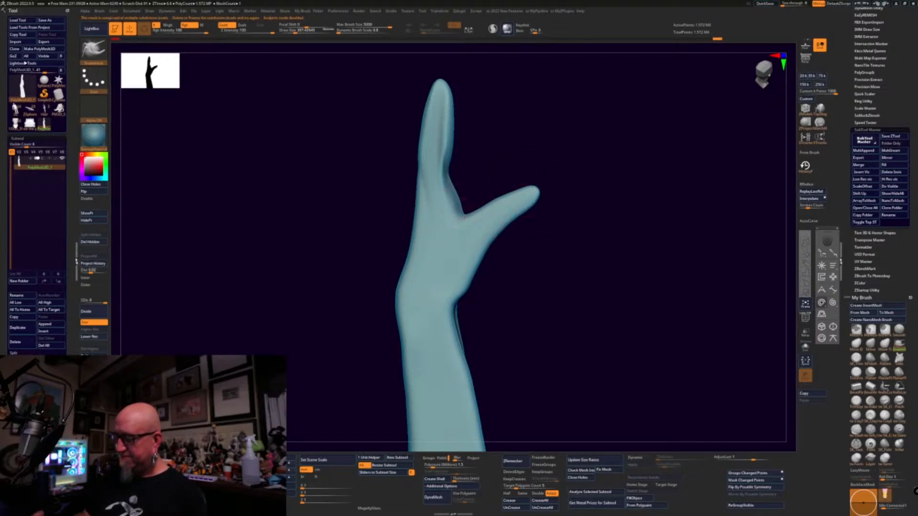
{"action": "left_click_drag", "start_coordinate": [469, 207], "coordinate": [458, 219]}
{"action": "mouse_move", "coordinate": [524, 205]}
{"action": "left_mouse_down"}
{"action": "mouse_move", "coordinate": [514, 195]}
{"action": "mouse_move", "coordinate": [460, 222]}
{"action": "left_mouse_up"}
{"action": "left_click_drag", "start_coordinate": [560, 118], "coordinate": [547, 150], "text": "alt"}
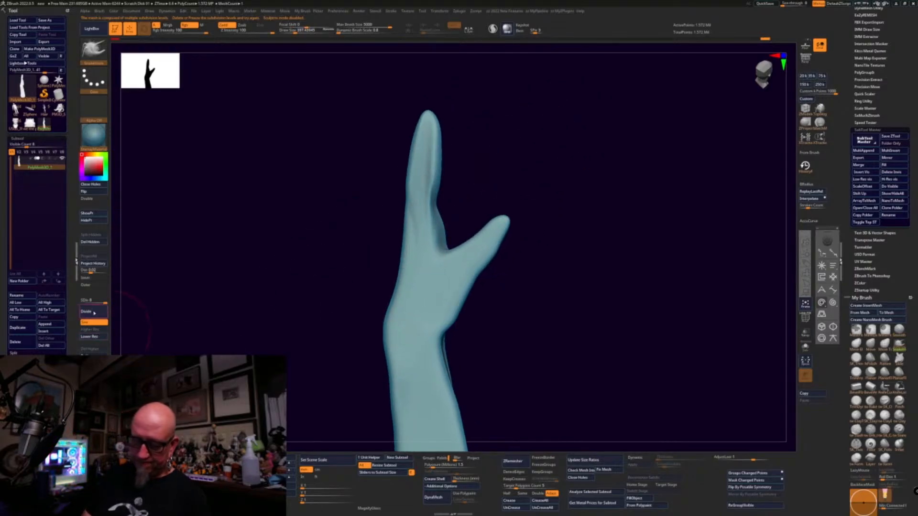
- Delete the lower subdivision levels, turn on Sculptris Pro, and smooth the form around the branch and down the forearm
{"action": "left_click", "coordinate": [91, 356]}
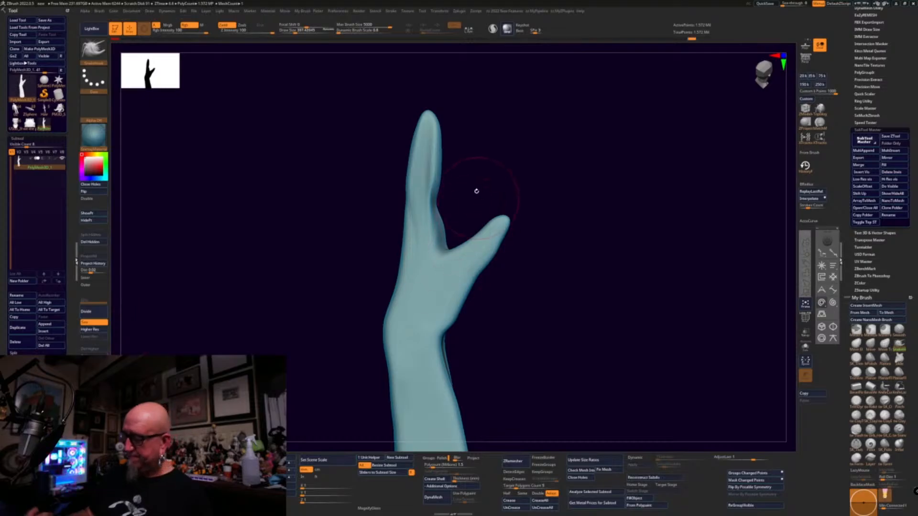
{"action": "mouse_move", "coordinate": [425, 220]}
{"action": "left_mouse_down", "text": "shift"}
{"action": "mouse_move", "coordinate": [436, 147]}
{"action": "mouse_move", "coordinate": [432, 165]}
{"action": "mouse_move", "coordinate": [429, 124]}
{"action": "mouse_move", "coordinate": [437, 208]}
{"action": "mouse_move", "coordinate": [449, 225]}
{"action": "left_mouse_up", "text": "shift"}
{"action": "left_click", "coordinate": [492, 29]}
{"action": "left_click_drag", "start_coordinate": [510, 331], "coordinate": [541, 234], "text": "alt"}
{"action": "left_click_drag", "start_coordinate": [469, 244], "coordinate": [497, 366], "text": "shift"}
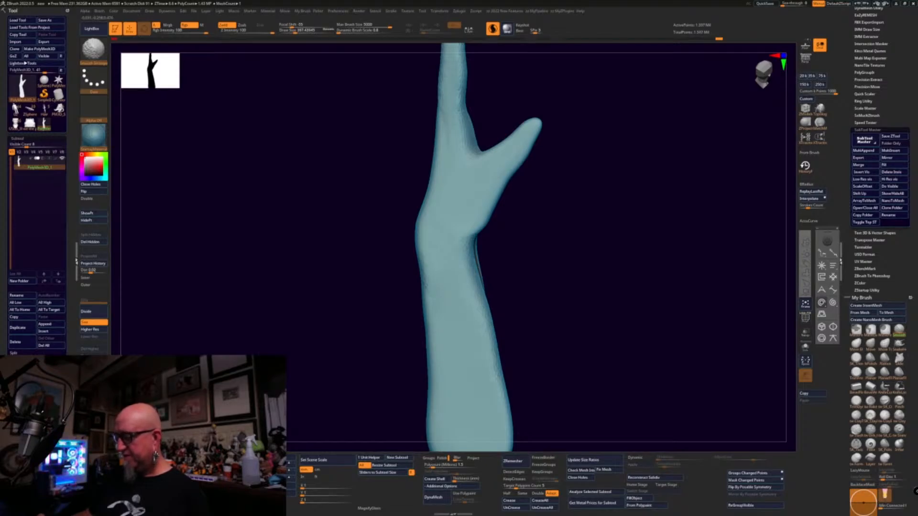
{"action": "mouse_move", "coordinate": [510, 200]}
{"action": "left_mouse_down", "text": "alt"}
{"action": "mouse_move", "coordinate": [491, 275]}
{"action": "mouse_move", "coordinate": [489, 258]}
{"action": "left_mouse_up", "text": "alt"}
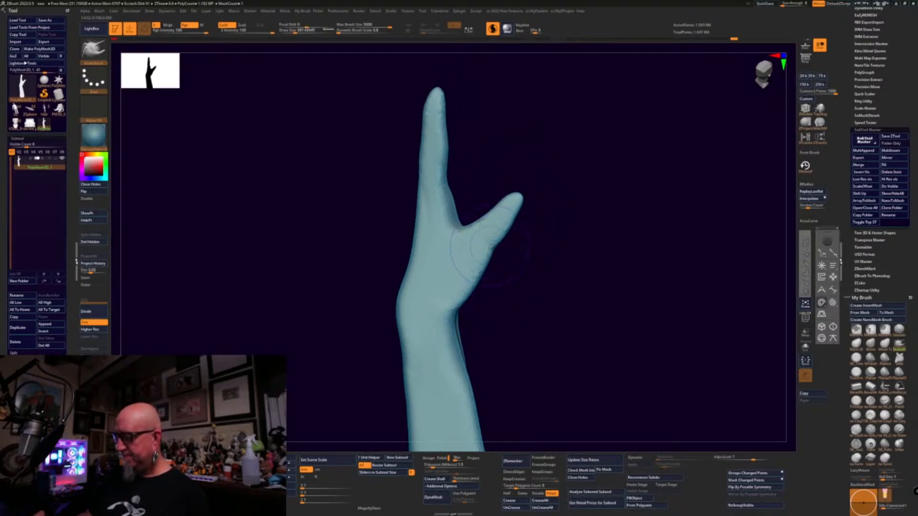
- Push the outer contour opposite the branch with SnakeHook to refine its curve and check the overall silhouette
{"action": "left_click_drag", "start_coordinate": [413, 296], "coordinate": [415, 330]}
{"action": "left_click_drag", "start_coordinate": [429, 262], "coordinate": [414, 228]}
{"action": "left_click_drag", "start_coordinate": [429, 276], "coordinate": [420, 198]}
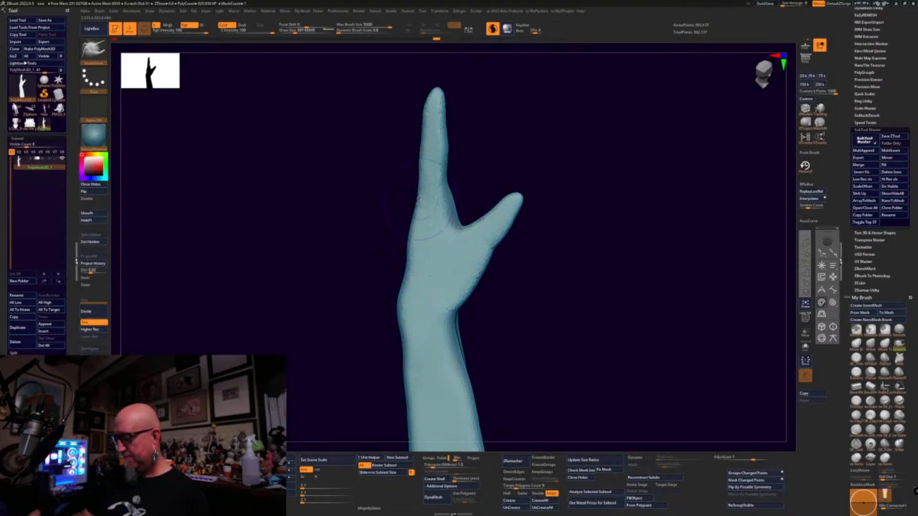
{"action": "left_click_drag", "start_coordinate": [569, 186], "coordinate": [566, 126], "text": "alt"}
{"action": "left_click_drag", "start_coordinate": [523, 260], "coordinate": [510, 277], "text": "alt"}
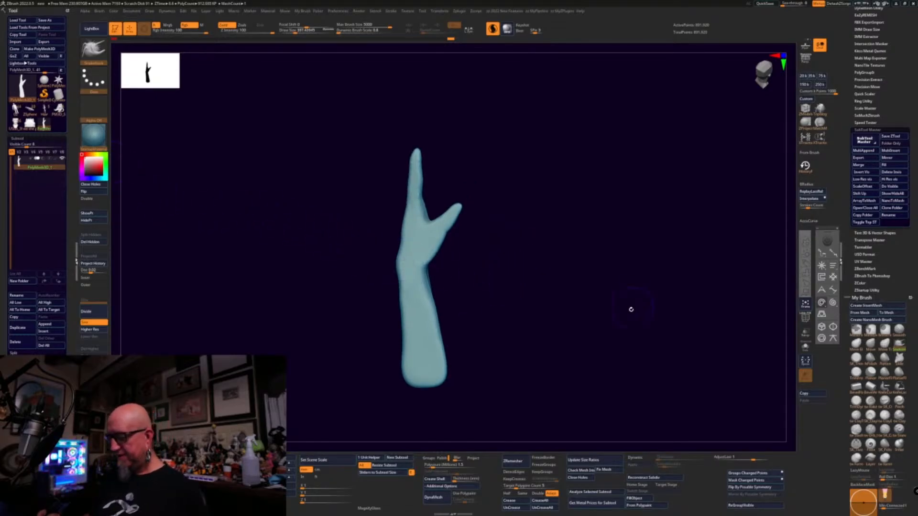
{"action": "key", "text": "shift"}
{"action": "left_click_drag", "start_coordinate": [629, 316], "coordinate": [573, 268]}
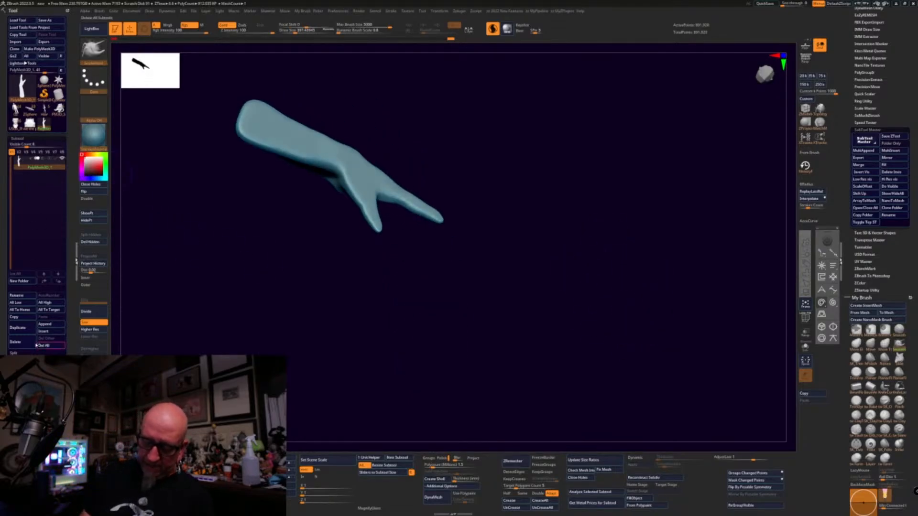
- Switch to the armored jackal-headed character tool and examine its silhouette from the front and back
{"action": "left_click", "coordinate": [29, 111]}
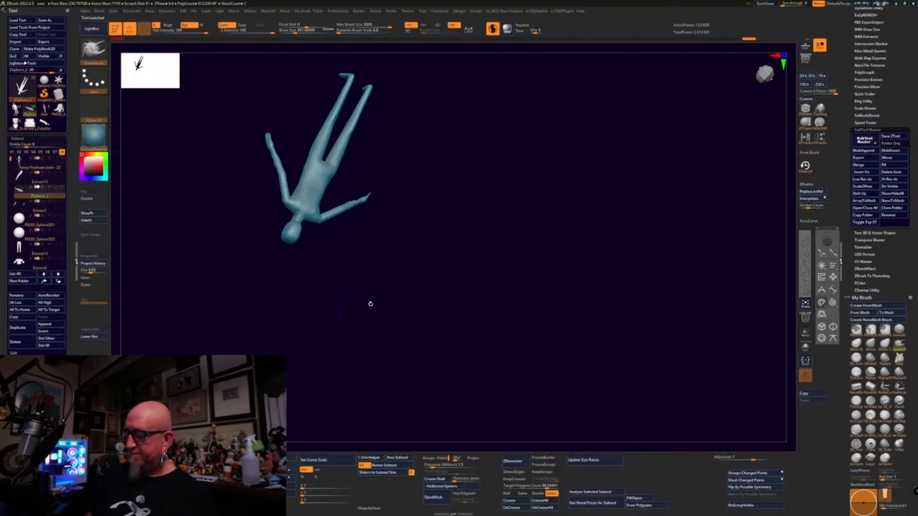
{"action": "left_click_drag", "start_coordinate": [370, 304], "coordinate": [519, 308]}
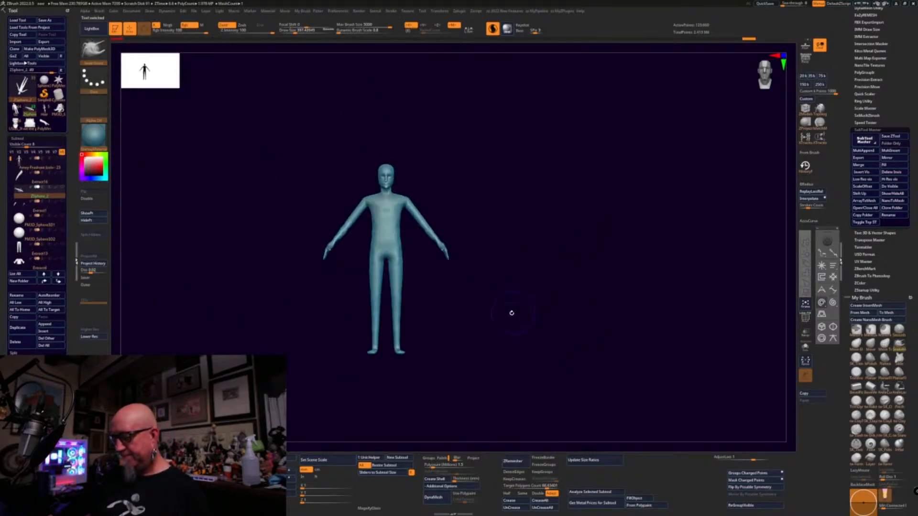
{"action": "left_click", "coordinate": [22, 86]}
{"action": "left_click", "coordinate": [144, 72]}
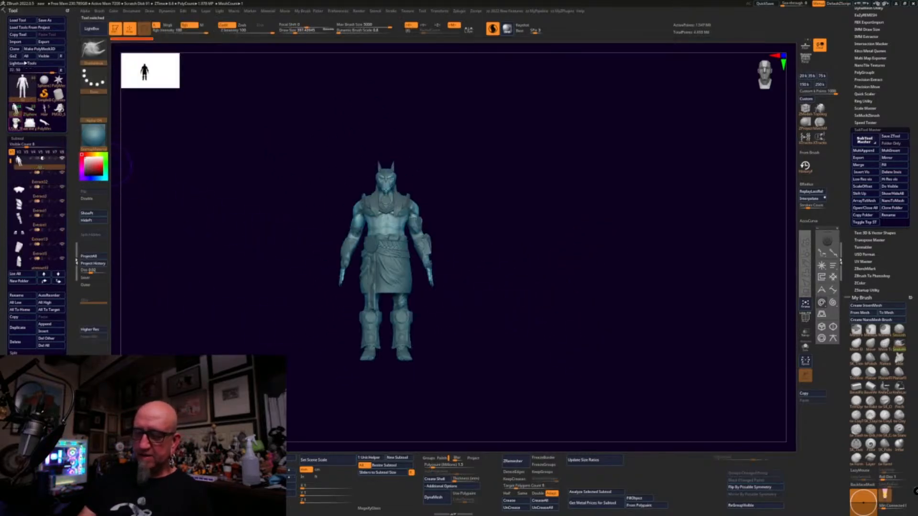
{"action": "left_click_drag", "start_coordinate": [569, 254], "coordinate": [602, 298], "text": "alt"}
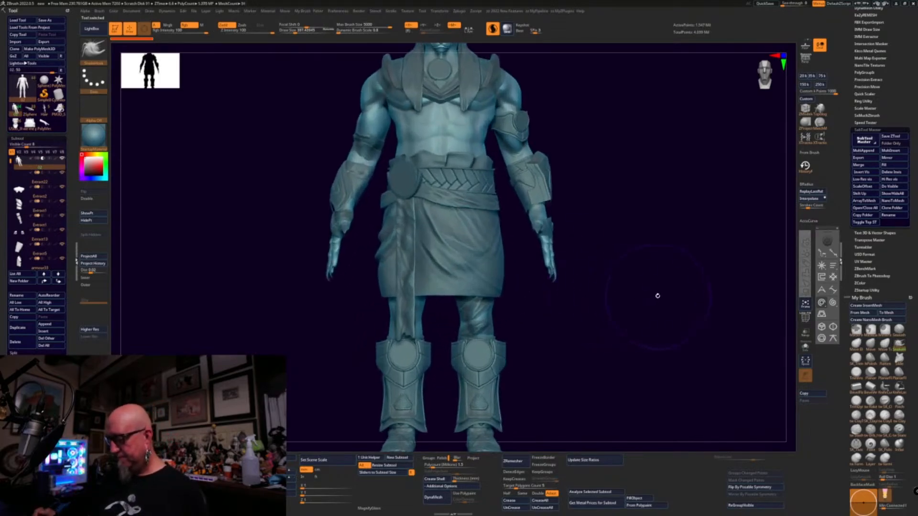
{"action": "left_click_drag", "start_coordinate": [661, 283], "coordinate": [556, 355], "text": "alt"}
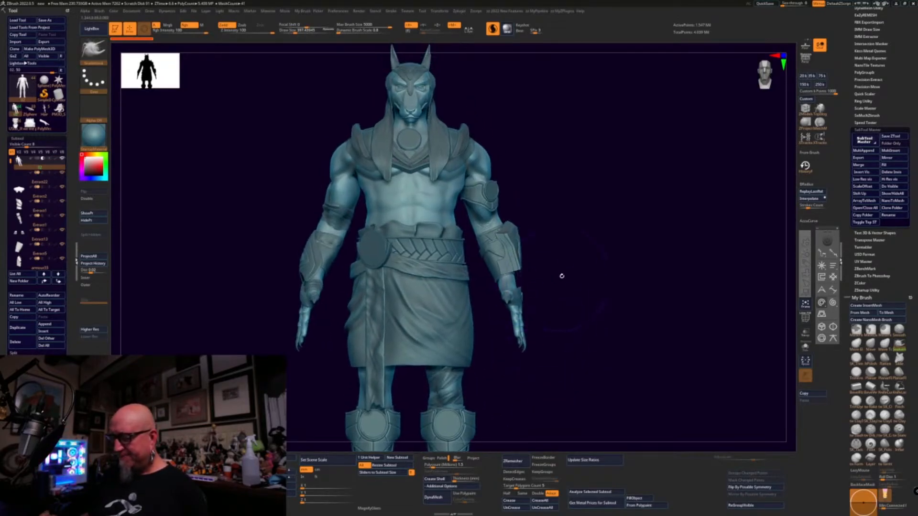
{"action": "mouse_move", "coordinate": [562, 276]}
{"action": "left_mouse_down"}
{"action": "mouse_move", "coordinate": [590, 260]}
{"action": "mouse_move", "coordinate": [543, 272]}
{"action": "mouse_move", "coordinate": [569, 271]}
{"action": "left_mouse_up"}
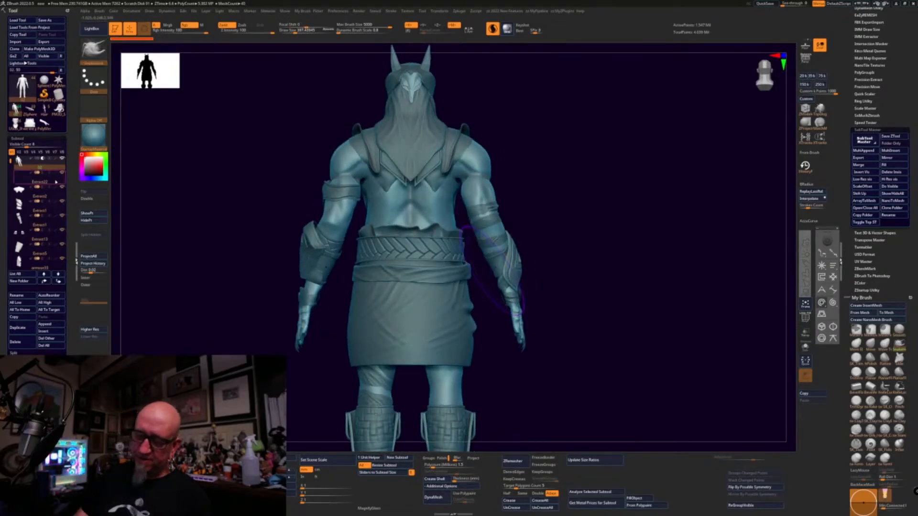
- Hide every subtool except the character's body and examine the bare torso and arms from the front and back
{"action": "left_click", "coordinate": [63, 166]}
{"action": "left_click", "coordinate": [63, 159], "text": "shift"}
{"action": "left_click", "coordinate": [63, 159], "text": "shift"}
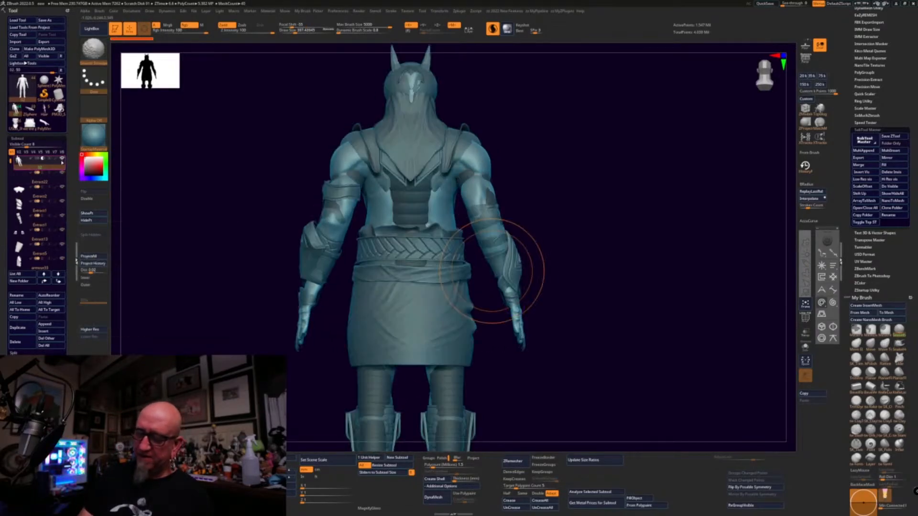
{"action": "left_click", "coordinate": [62, 159], "text": "shift"}
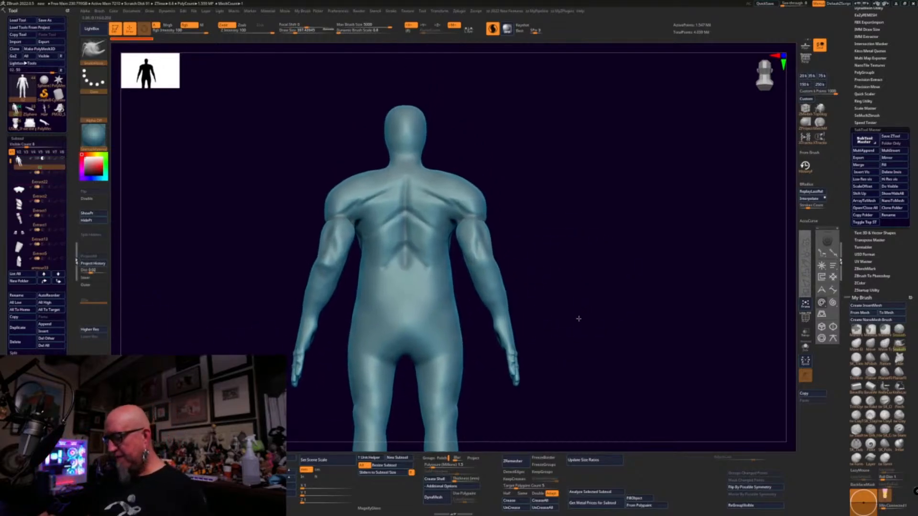
{"action": "left_click_drag", "start_coordinate": [580, 319], "coordinate": [546, 298]}
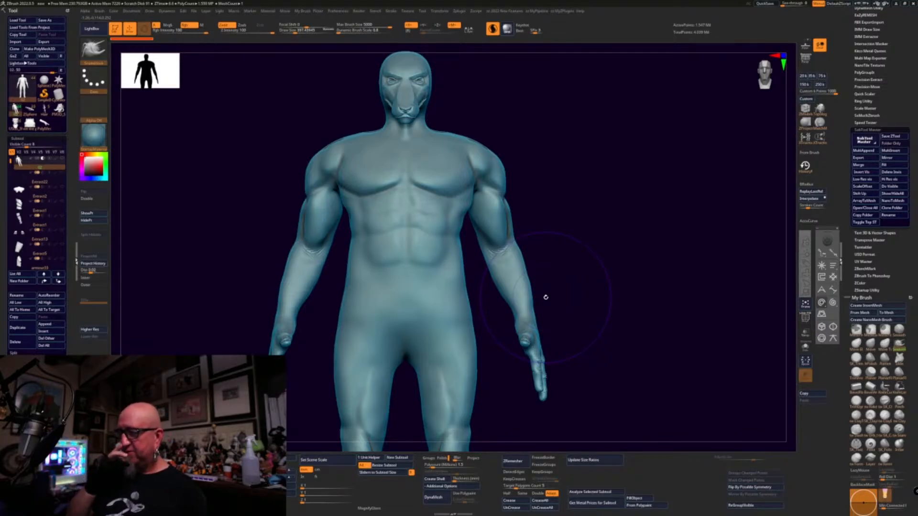
{"action": "left_click_drag", "start_coordinate": [545, 297], "coordinate": [631, 241], "text": "alt"}
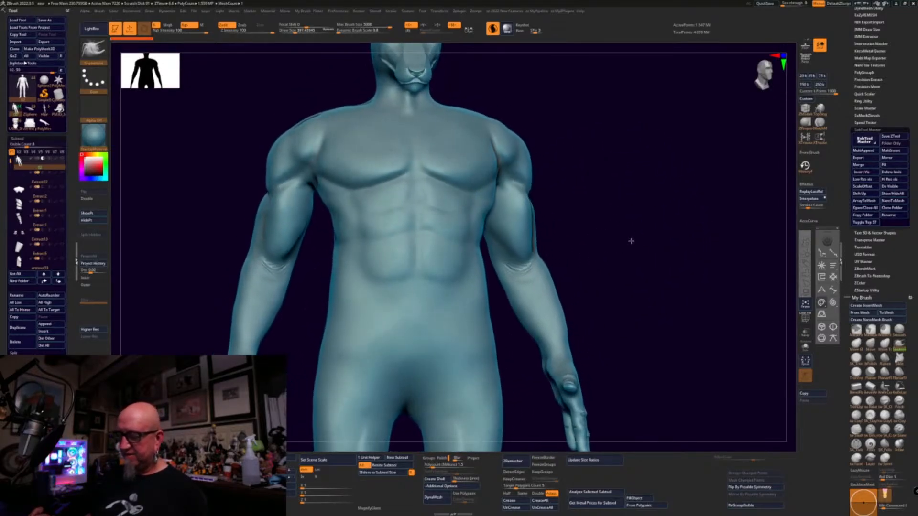
{"action": "left_click_drag", "start_coordinate": [293, 308], "coordinate": [670, 304]}
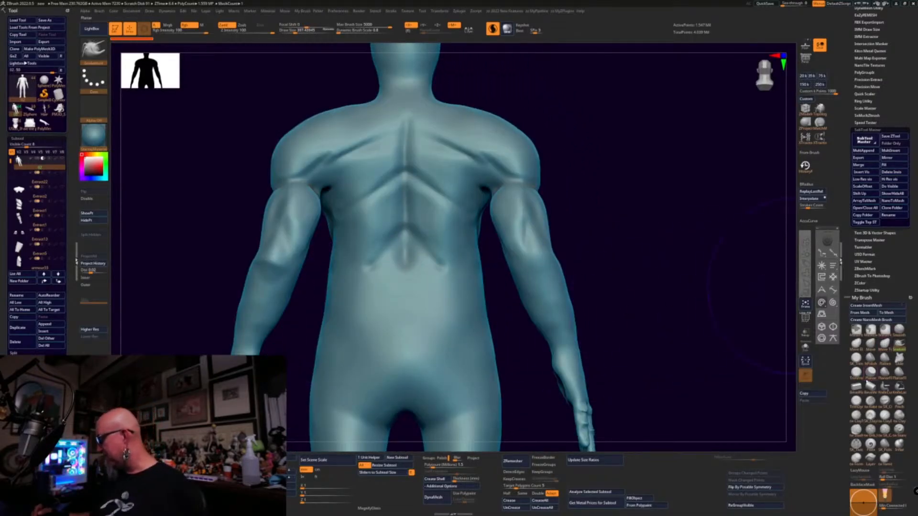
- Choose a different sculpting brush, stroke the upper shoulder area, and turn Sculptris Pro off
{"action": "left_click", "coordinate": [858, 431]}
{"action": "left_click", "coordinate": [871, 431]}
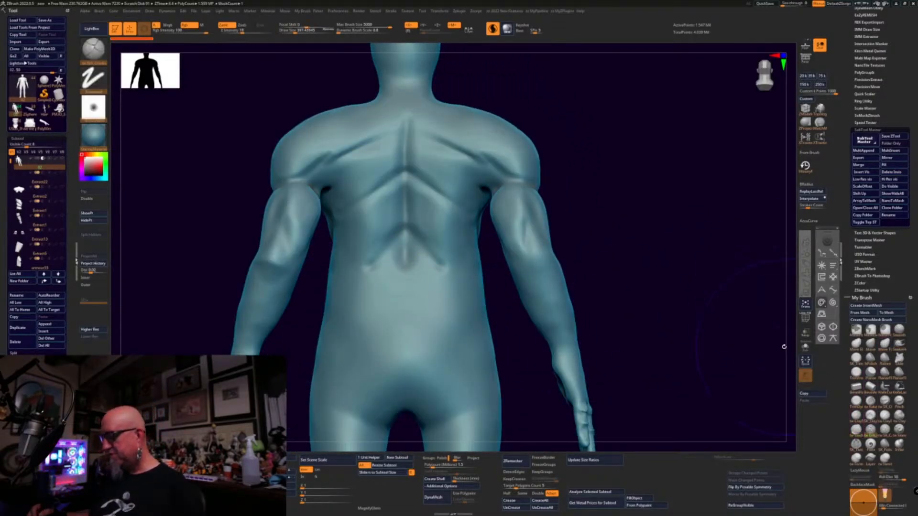
{"action": "left_click_drag", "start_coordinate": [610, 96], "coordinate": [617, 210]}
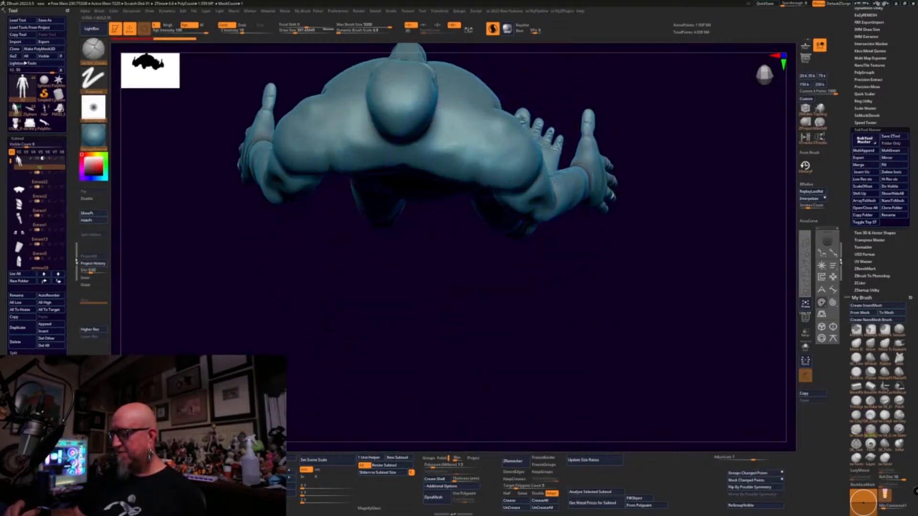
{"action": "left_click_drag", "start_coordinate": [468, 152], "coordinate": [476, 115]}
{"action": "mouse_move", "coordinate": [607, 92]}
{"action": "left_mouse_down"}
{"action": "mouse_move", "coordinate": [619, 139]}
{"action": "mouse_move", "coordinate": [498, 334]}
{"action": "left_mouse_up"}
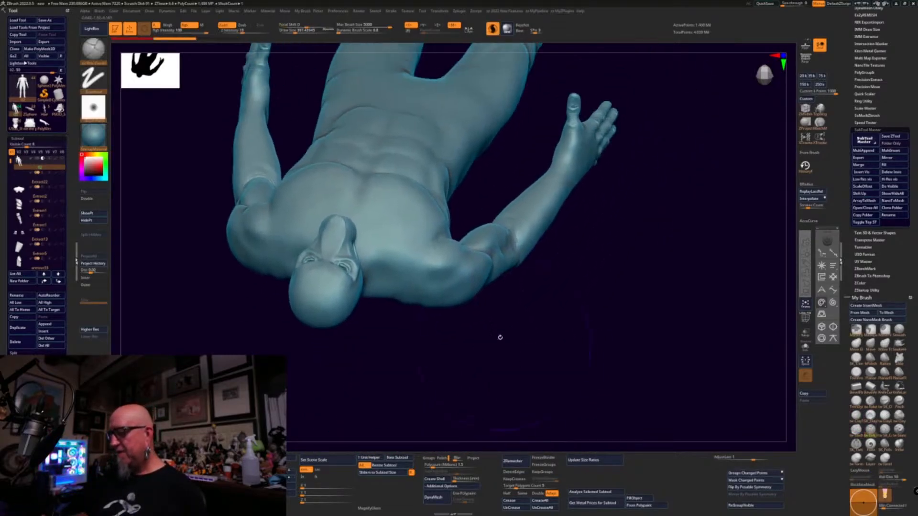
{"action": "left_click_drag", "start_coordinate": [555, 299], "coordinate": [545, 355], "text": "shift"}
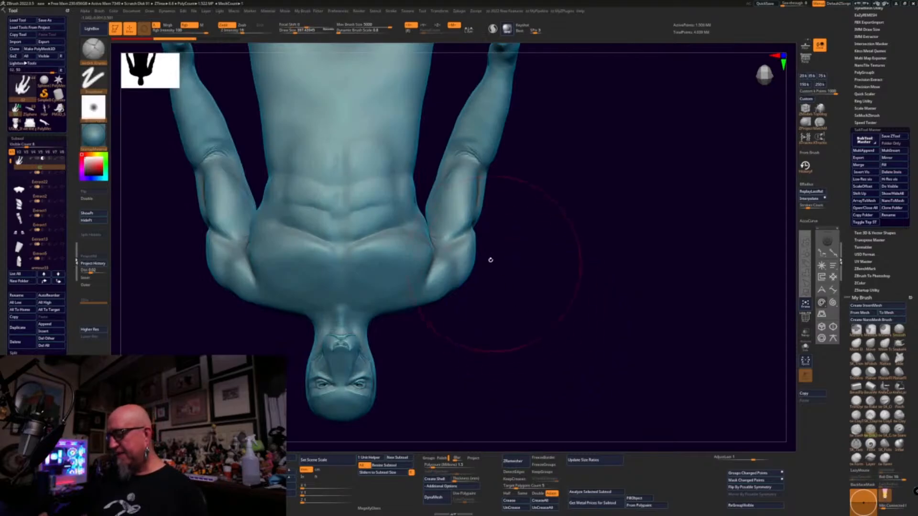
{"action": "mouse_move", "coordinate": [445, 251]}
{"action": "left_mouse_down", "text": "shift"}
{"action": "mouse_move", "coordinate": [432, 264]}
{"action": "mouse_move", "coordinate": [555, 289]}
{"action": "mouse_move", "coordinate": [561, 281]}
{"action": "left_mouse_up", "text": "shift"}
- Reduce the brush size and sculpt muscle strokes along the rib cage below the armpit, switching to a clay-type brush
{"action": "key", "text": "space"}
{"action": "mouse_move", "coordinate": [608, 281]}
{"action": "left_mouse_down"}
{"action": "mouse_move", "coordinate": [564, 273]}
{"action": "mouse_move", "coordinate": [586, 326]}
{"action": "mouse_move", "coordinate": [626, 376]}
{"action": "mouse_move", "coordinate": [643, 352]}
{"action": "mouse_move", "coordinate": [662, 268]}
{"action": "mouse_move", "coordinate": [630, 238]}
{"action": "mouse_move", "coordinate": [619, 276]}
{"action": "left_mouse_up"}
{"action": "key", "text": "space"}
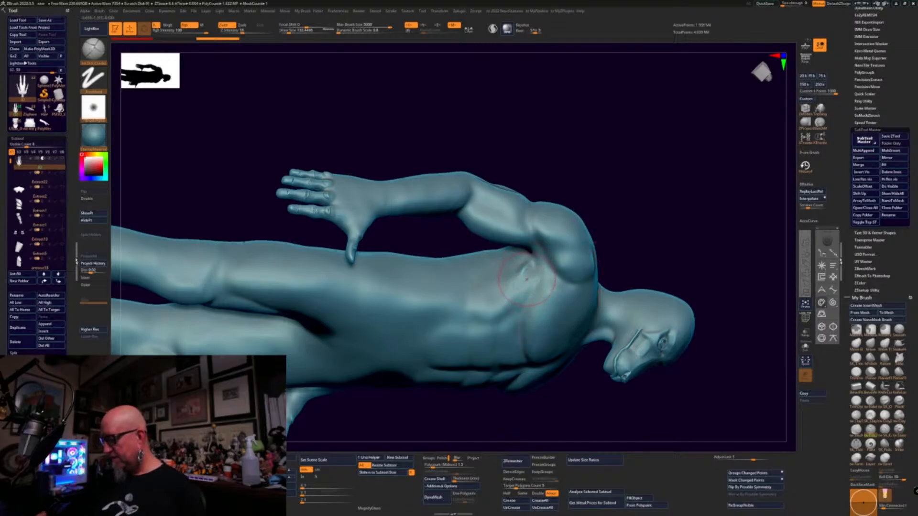
{"action": "left_click_drag", "start_coordinate": [526, 279], "coordinate": [591, 324]}
{"action": "left_click", "coordinate": [857, 401]}
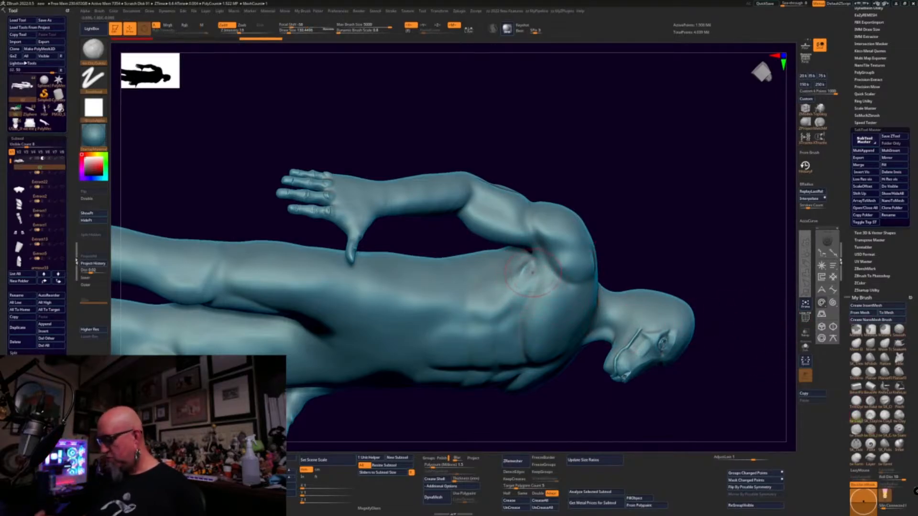
{"action": "mouse_move", "coordinate": [525, 269]}
{"action": "left_mouse_down"}
{"action": "mouse_move", "coordinate": [509, 293]}
{"action": "mouse_move", "coordinate": [537, 270]}
{"action": "mouse_move", "coordinate": [532, 246]}
{"action": "left_mouse_up"}
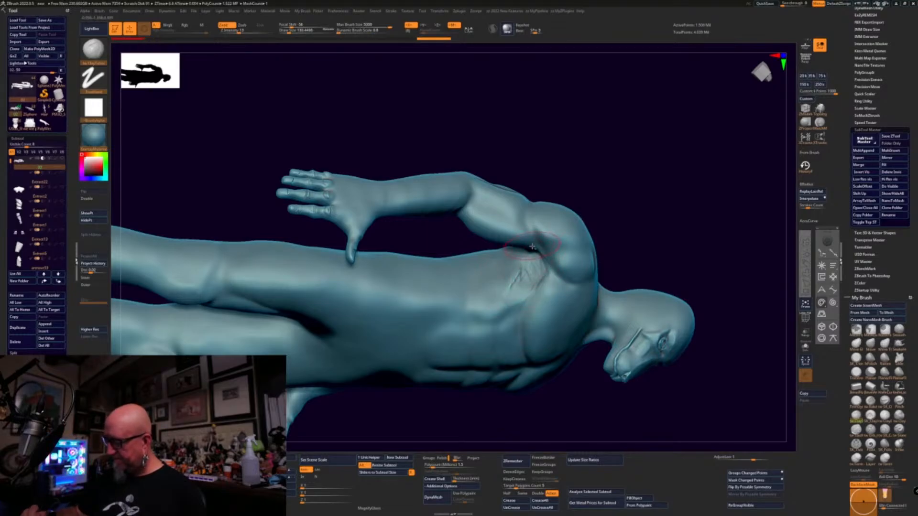
{"action": "mouse_move", "coordinate": [513, 286]}
{"action": "left_mouse_down"}
{"action": "mouse_move", "coordinate": [528, 257]}
{"action": "mouse_move", "coordinate": [508, 301]}
{"action": "left_mouse_up"}
- Switch to the Move brush, enlarge it, and push the upper arm and elbow forward in side view
{"action": "mouse_move", "coordinate": [621, 156]}
{"action": "left_mouse_down"}
{"action": "mouse_move", "coordinate": [649, 245]}
{"action": "mouse_move", "coordinate": [753, 267]}
{"action": "left_mouse_up"}
{"action": "mouse_move", "coordinate": [740, 182]}
{"action": "left_mouse_down", "text": "shift"}
{"action": "mouse_move", "coordinate": [737, 145]}
{"action": "mouse_move", "coordinate": [682, 205]}
{"action": "mouse_move", "coordinate": [731, 199]}
{"action": "mouse_move", "coordinate": [534, 264]}
{"action": "left_mouse_up", "text": "shift"}
{"action": "mouse_move", "coordinate": [715, 188]}
{"action": "left_mouse_down"}
{"action": "mouse_move", "coordinate": [730, 189]}
{"action": "mouse_move", "coordinate": [697, 199]}
{"action": "mouse_move", "coordinate": [719, 194]}
{"action": "left_mouse_up"}
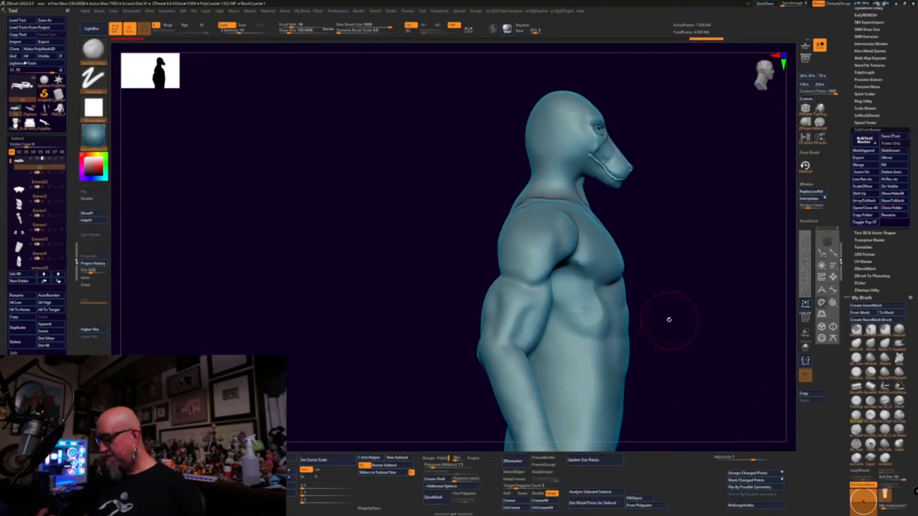
{"action": "mouse_move", "coordinate": [684, 334]}
{"action": "left_mouse_down", "text": "alt"}
{"action": "mouse_move", "coordinate": [638, 321]}
{"action": "mouse_move", "coordinate": [645, 311]}
{"action": "left_mouse_up", "text": "alt"}
{"action": "left_click", "coordinate": [857, 344]}
{"action": "right_click", "coordinate": [636, 312]}
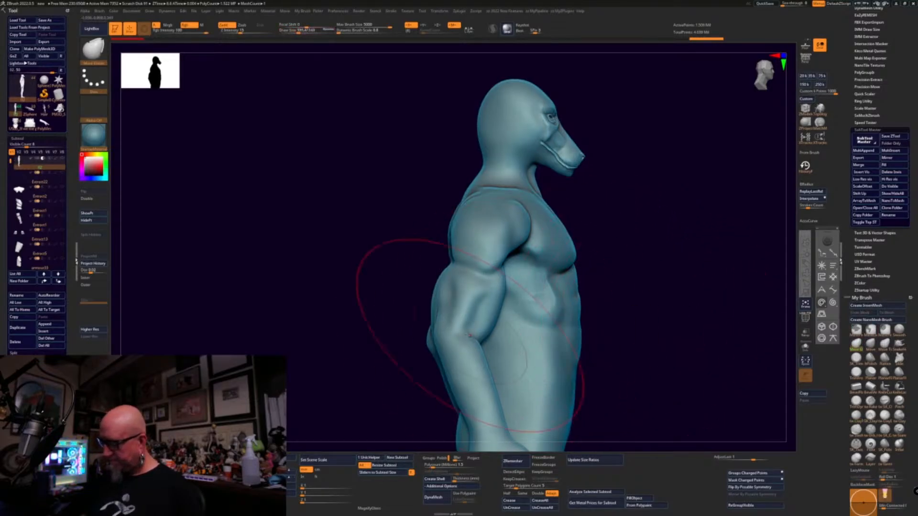
{"action": "left_click_drag", "start_coordinate": [462, 331], "coordinate": [478, 330]}
{"action": "left_click_drag", "start_coordinate": [467, 273], "coordinate": [483, 271]}
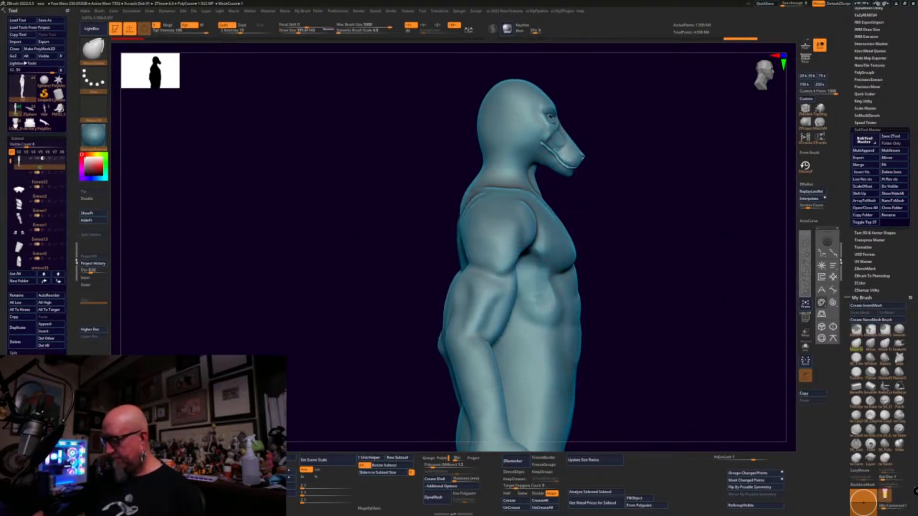
- Push the rear contour of the elbow, upper arm and shoulder forward with the Move brush in side view
{"action": "left_click_drag", "start_coordinate": [450, 343], "coordinate": [479, 341]}
{"action": "left_click_drag", "start_coordinate": [673, 343], "coordinate": [634, 215], "text": "alt"}
{"action": "left_click_drag", "start_coordinate": [454, 341], "coordinate": [464, 341]}
{"action": "left_click_drag", "start_coordinate": [451, 266], "coordinate": [460, 265]}
{"action": "left_click_drag", "start_coordinate": [454, 215], "coordinate": [462, 214]}
{"action": "left_click_drag", "start_coordinate": [460, 178], "coordinate": [473, 177]}
- Reduce the Move brush size and reshape the shoulder and trapezius silhouette from the front
{"action": "left_click_drag", "start_coordinate": [694, 168], "coordinate": [638, 168]}
{"action": "left_click_drag", "start_coordinate": [457, 326], "coordinate": [380, 438], "text": "alt"}
{"action": "mouse_move", "coordinate": [701, 175]}
{"action": "left_mouse_down"}
{"action": "mouse_move", "coordinate": [709, 178]}
{"action": "mouse_move", "coordinate": [699, 170]}
{"action": "left_mouse_up"}
{"action": "left_click_drag", "start_coordinate": [407, 225], "coordinate": [401, 218]}
{"action": "key", "text": "space"}
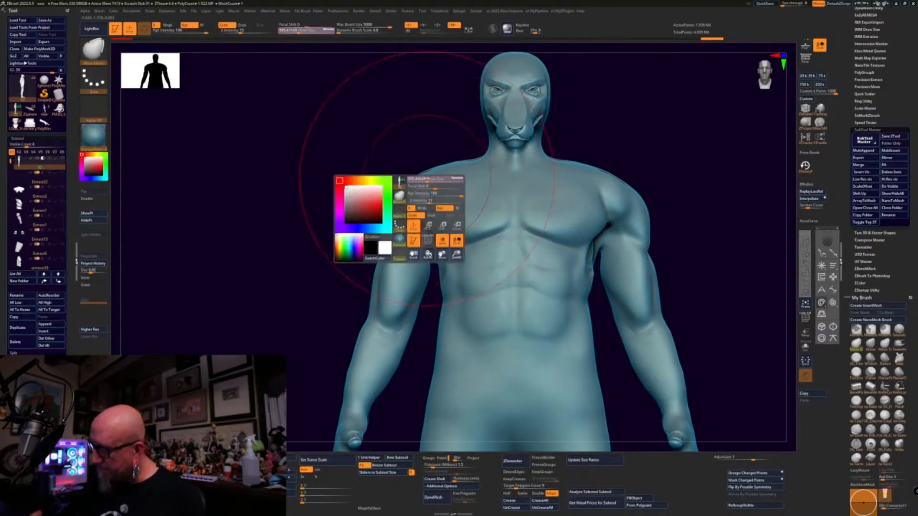
{"action": "mouse_move", "coordinate": [432, 181]}
{"action": "left_mouse_down"}
{"action": "mouse_move", "coordinate": [419, 182]}
{"action": "mouse_move", "coordinate": [476, 159]}
{"action": "left_mouse_up"}
{"action": "mouse_move", "coordinate": [394, 188]}
{"action": "left_mouse_down"}
{"action": "mouse_move", "coordinate": [436, 178]}
{"action": "mouse_move", "coordinate": [401, 189]}
{"action": "left_mouse_up"}
{"action": "left_click_drag", "start_coordinate": [484, 155], "coordinate": [479, 152]}
{"action": "mouse_move", "coordinate": [437, 175]}
{"action": "left_mouse_down"}
{"action": "mouse_move", "coordinate": [412, 192]}
{"action": "mouse_move", "coordinate": [416, 180]}
{"action": "left_mouse_up"}
{"action": "left_click_drag", "start_coordinate": [474, 157], "coordinate": [475, 155]}
{"action": "left_click_drag", "start_coordinate": [676, 222], "coordinate": [651, 214], "text": "alt"}
- Switch to the tw ClayTubes brush, lower its Z Intensity, and stroke the outer shoulder muscle
{"action": "key", "text": "space"}
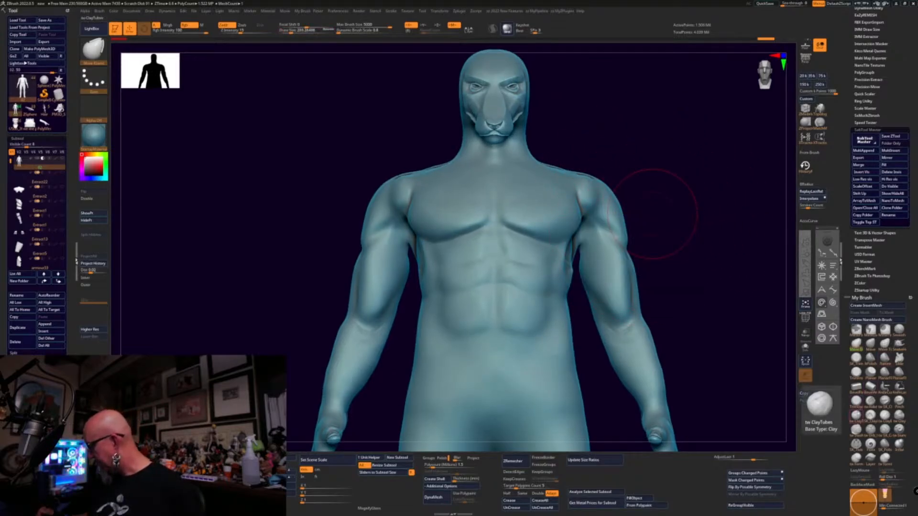
{"action": "left_click", "coordinate": [855, 416]}
{"action": "left_click_drag", "start_coordinate": [679, 282], "coordinate": [710, 306]}
{"action": "mouse_move", "coordinate": [408, 171]}
{"action": "left_mouse_down"}
{"action": "mouse_move", "coordinate": [375, 195]}
{"action": "mouse_move", "coordinate": [404, 163]}
{"action": "left_mouse_up"}
{"action": "left_click_drag", "start_coordinate": [240, 32], "coordinate": [228, 32]}
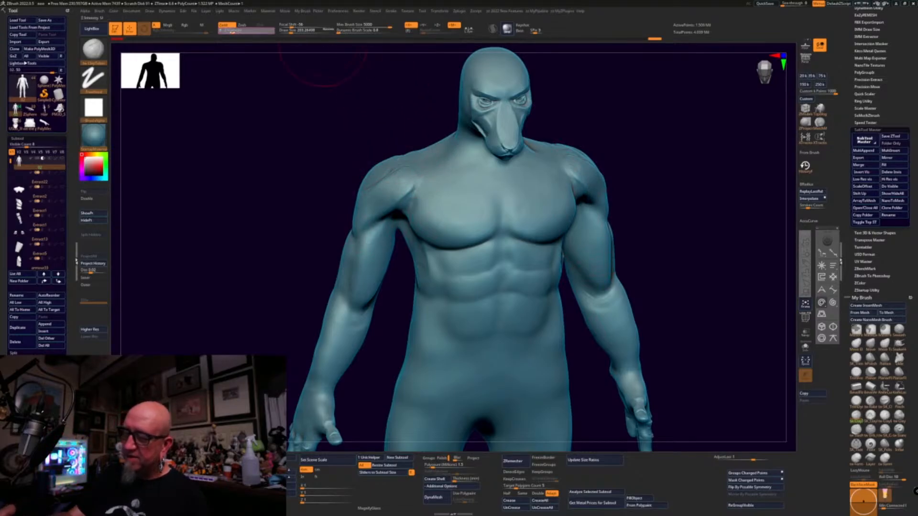
{"action": "left_click_drag", "start_coordinate": [394, 166], "coordinate": [361, 196]}
{"action": "left_click_drag", "start_coordinate": [600, 117], "coordinate": [646, 123]}
- Reduce the clay brush size, sculpt the biceps with small strokes, and smooth the area near the armpit
{"action": "key", "text": "space"}
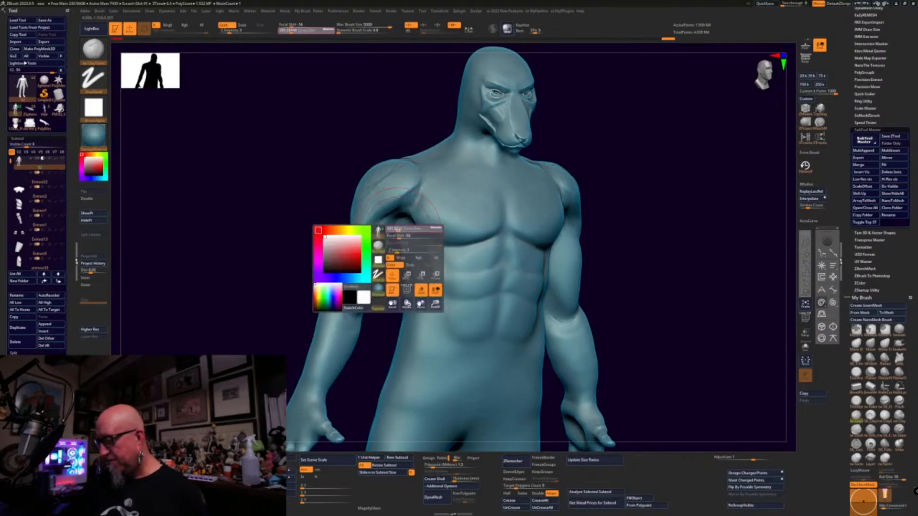
{"action": "left_click_drag", "start_coordinate": [396, 229], "coordinate": [394, 229]}
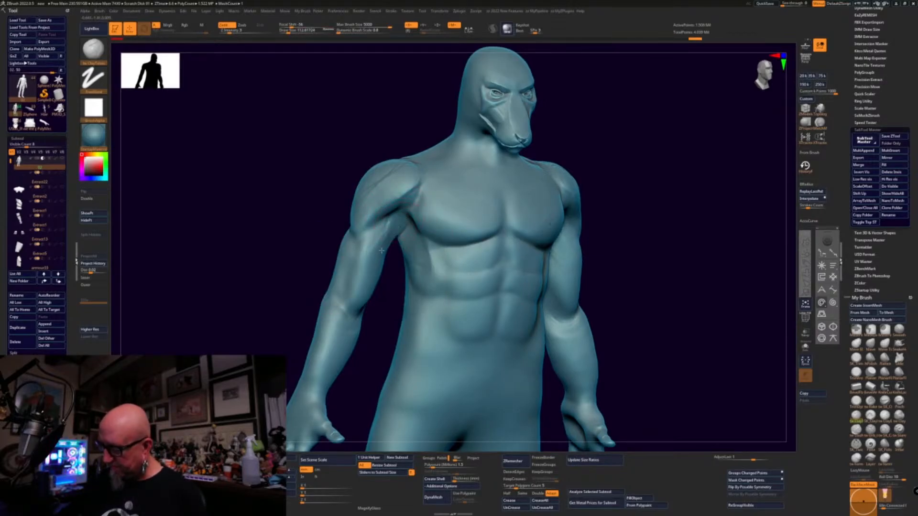
{"action": "key", "text": "shift"}
{"action": "mouse_move", "coordinate": [399, 237]}
{"action": "left_mouse_down", "text": "shift"}
{"action": "mouse_move", "coordinate": [402, 219]}
{"action": "mouse_move", "coordinate": [393, 221]}
{"action": "left_mouse_up", "text": "shift"}
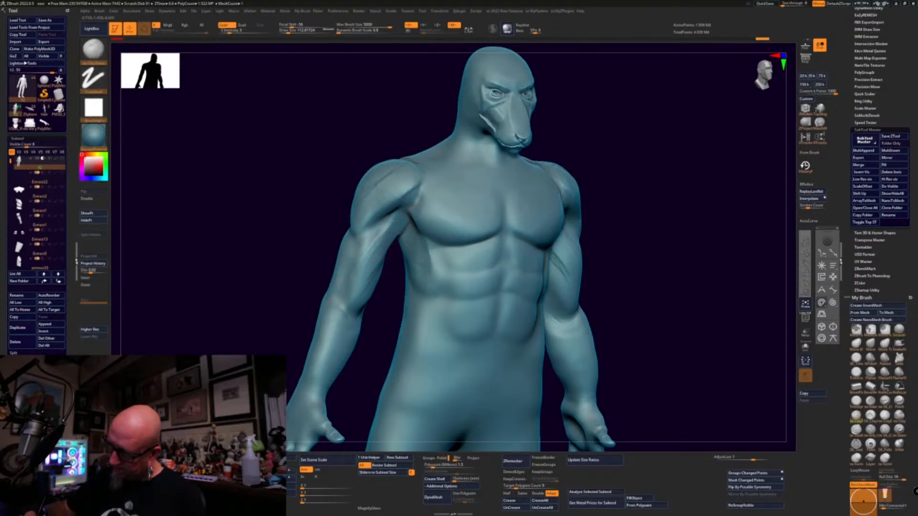
{"action": "mouse_move", "coordinate": [372, 258]}
{"action": "left_mouse_down"}
{"action": "mouse_move", "coordinate": [388, 244]}
{"action": "mouse_move", "coordinate": [374, 271]}
{"action": "left_mouse_up"}
{"action": "left_click_drag", "start_coordinate": [638, 136], "coordinate": [410, 215]}
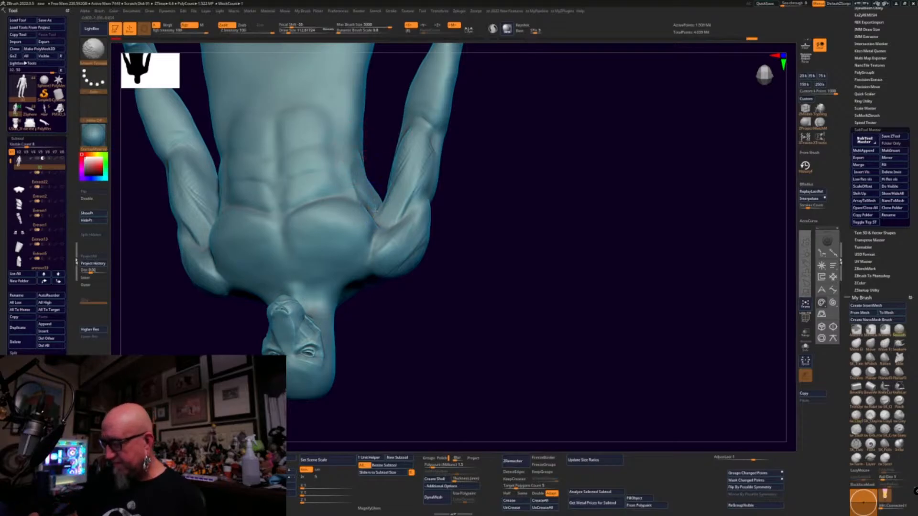
- Sculpt muscle strokes on the shoulder, outer chest and rear armpit, working from tilted front and back views
{"action": "left_click_drag", "start_coordinate": [520, 158], "coordinate": [580, 171]}
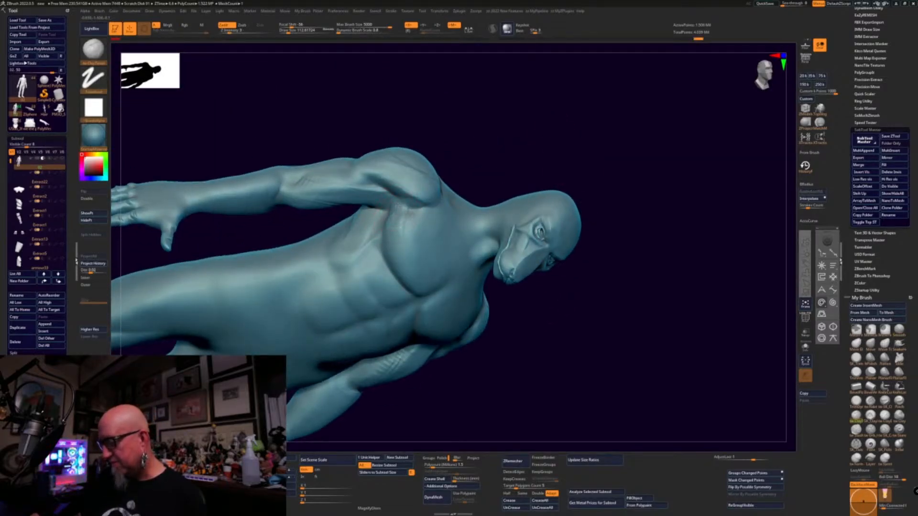
{"action": "left_click_drag", "start_coordinate": [463, 161], "coordinate": [452, 103]}
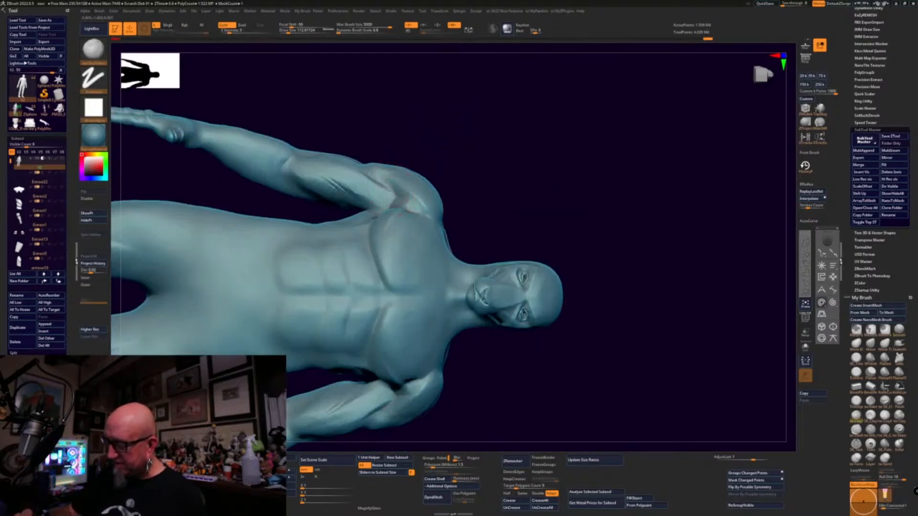
{"action": "left_click_drag", "start_coordinate": [582, 174], "coordinate": [637, 277], "text": "alt"}
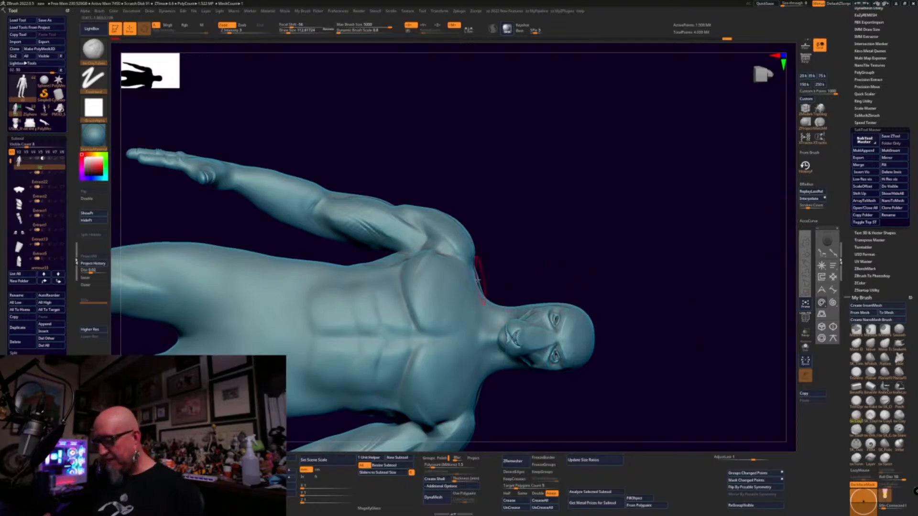
{"action": "left_click_drag", "start_coordinate": [500, 185], "coordinate": [498, 216]}
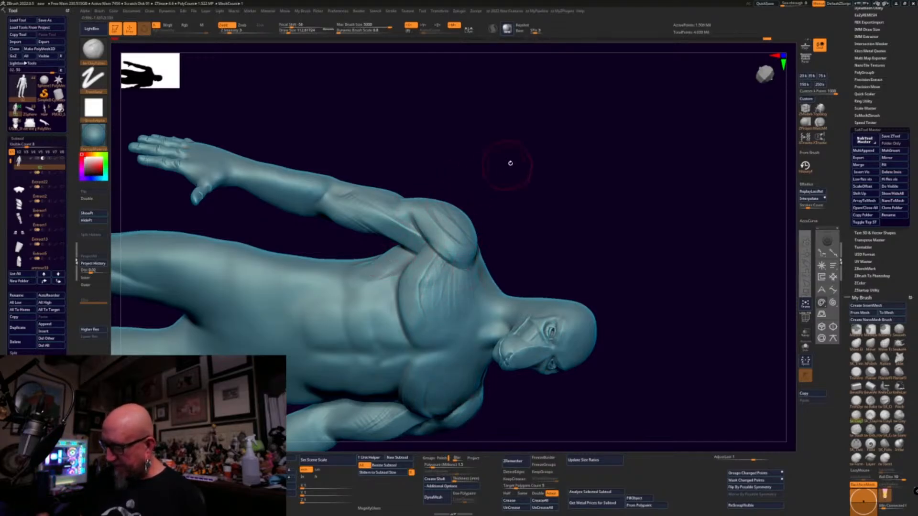
{"action": "mouse_move", "coordinate": [510, 163]}
{"action": "left_mouse_down"}
{"action": "mouse_move", "coordinate": [563, 169]}
{"action": "mouse_move", "coordinate": [522, 160]}
{"action": "mouse_move", "coordinate": [493, 283]}
{"action": "left_mouse_up"}
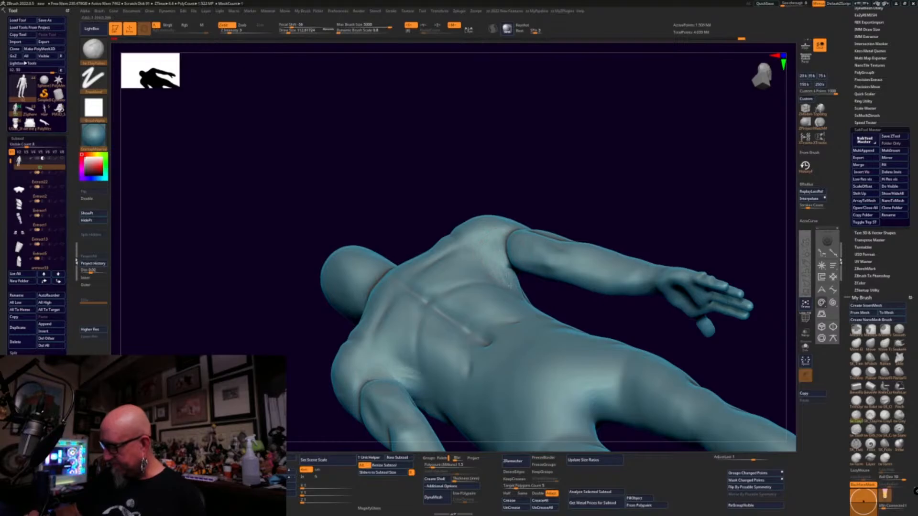
{"action": "mouse_move", "coordinate": [560, 183]}
{"action": "left_mouse_down"}
{"action": "mouse_move", "coordinate": [570, 199]}
{"action": "mouse_move", "coordinate": [561, 215]}
{"action": "left_mouse_up"}
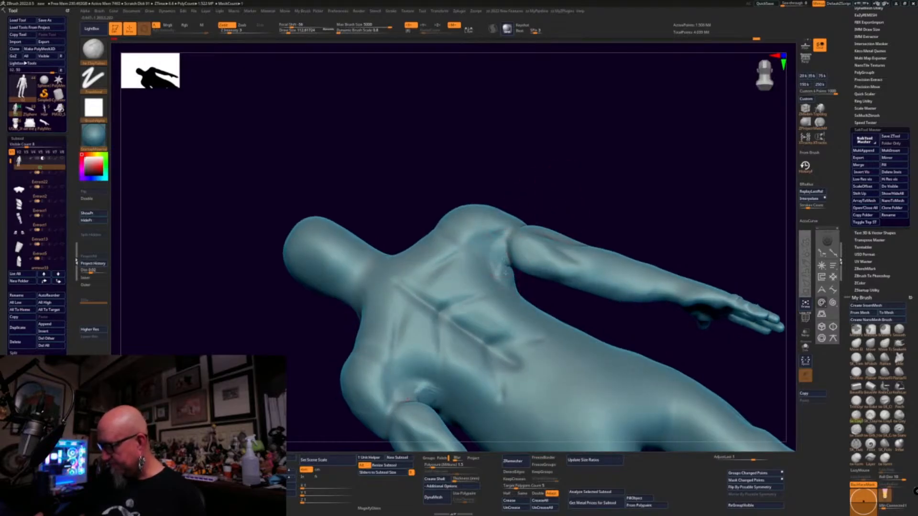
{"action": "mouse_move", "coordinate": [640, 190]}
{"action": "left_mouse_down"}
{"action": "mouse_move", "coordinate": [545, 196]}
{"action": "mouse_move", "coordinate": [507, 213]}
{"action": "left_mouse_up"}
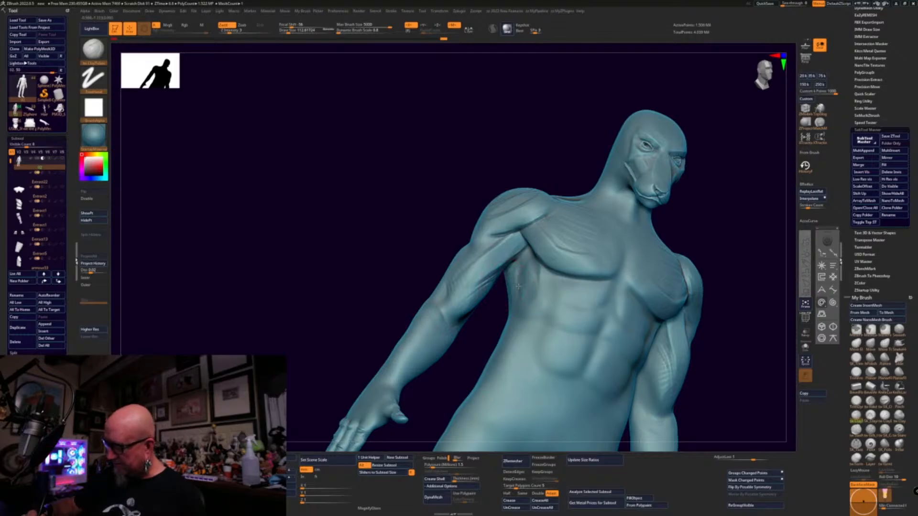
- Refine the shoulder muscle and the ribs beneath the armpit from front, three-quarter and side views
{"action": "left_click_drag", "start_coordinate": [672, 229], "coordinate": [729, 262], "text": "shift"}
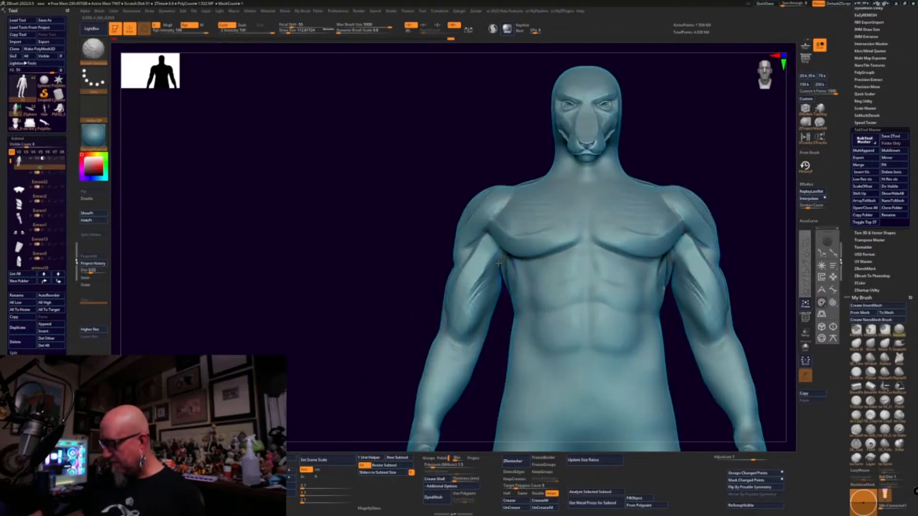
{"action": "left_click_drag", "start_coordinate": [383, 345], "coordinate": [431, 349]}
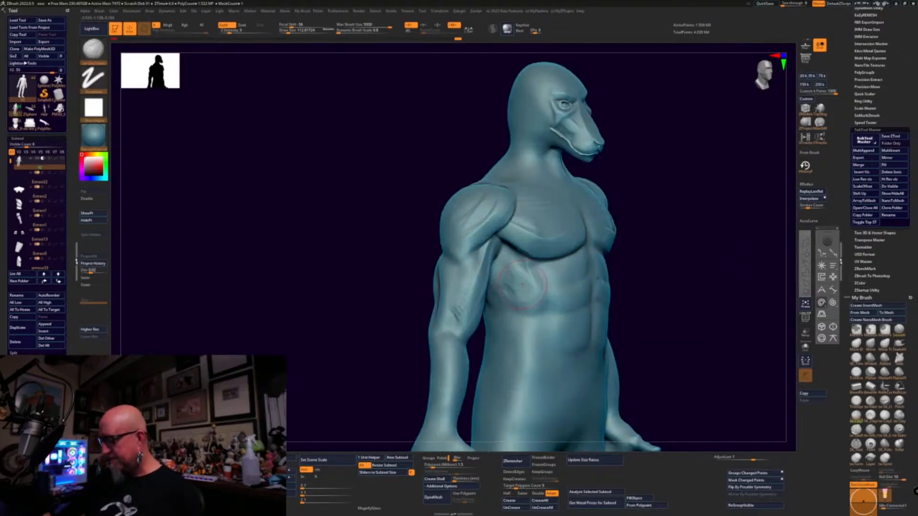
{"action": "mouse_move", "coordinate": [647, 254]}
{"action": "left_mouse_down"}
{"action": "mouse_move", "coordinate": [656, 254]}
{"action": "mouse_move", "coordinate": [661, 205]}
{"action": "left_mouse_up"}
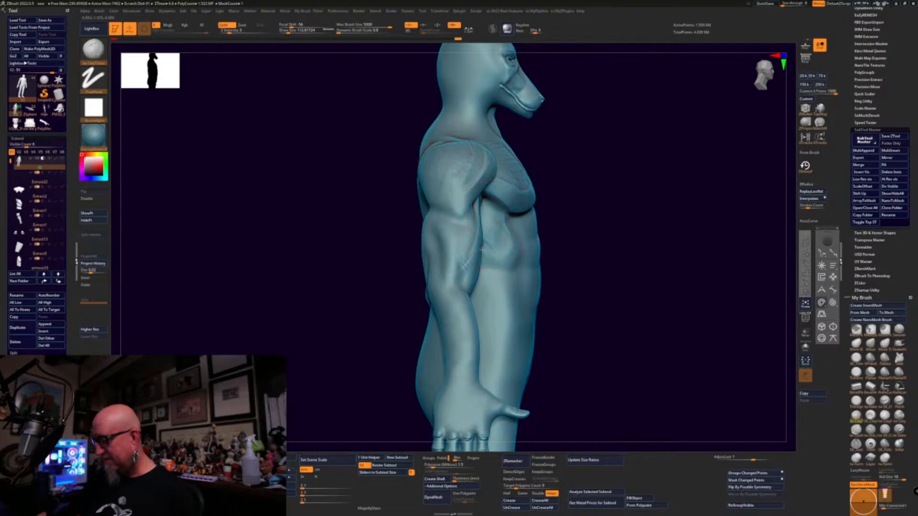
{"action": "mouse_move", "coordinate": [564, 267]}
{"action": "left_mouse_down"}
{"action": "mouse_move", "coordinate": [638, 283]}
{"action": "mouse_move", "coordinate": [625, 285]}
{"action": "mouse_move", "coordinate": [644, 246]}
{"action": "left_mouse_up"}
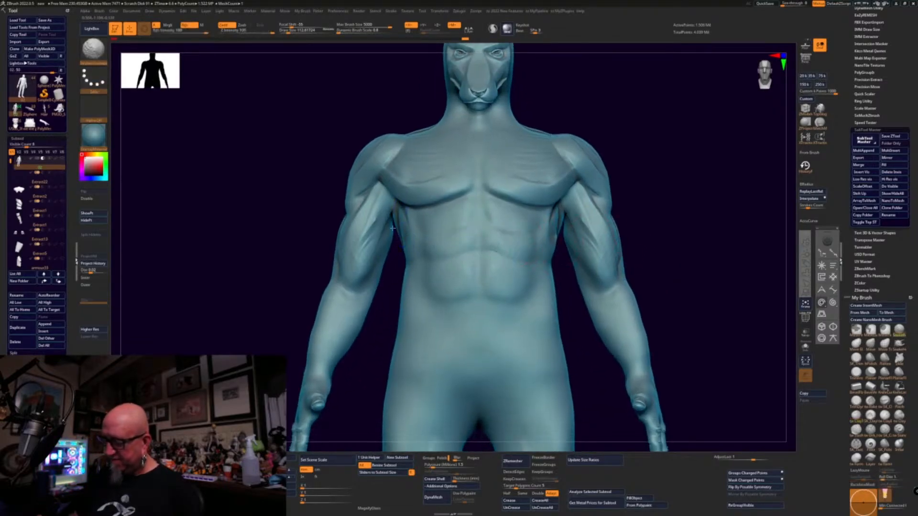
- Add clay strokes along the inner biceps, the front of the shoulder and the trapezius in front view
{"action": "left_click_drag", "start_coordinate": [368, 204], "coordinate": [380, 224]}
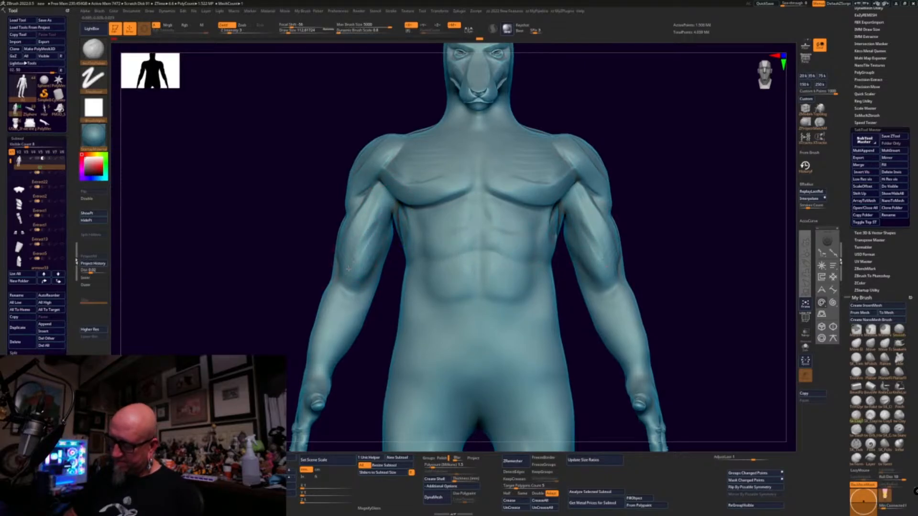
{"action": "left_click_drag", "start_coordinate": [379, 216], "coordinate": [369, 236]}
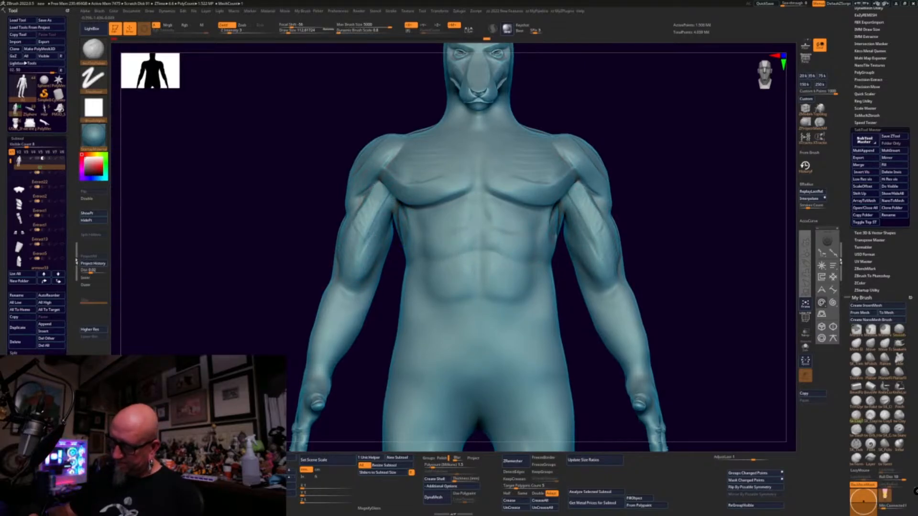
{"action": "left_click_drag", "start_coordinate": [361, 192], "coordinate": [374, 184]}
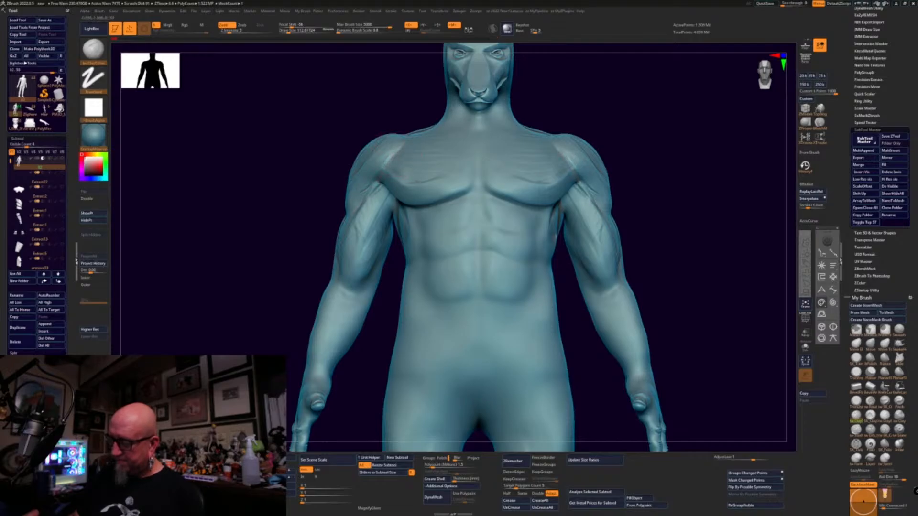
{"action": "left_click_drag", "start_coordinate": [388, 141], "coordinate": [432, 128]}
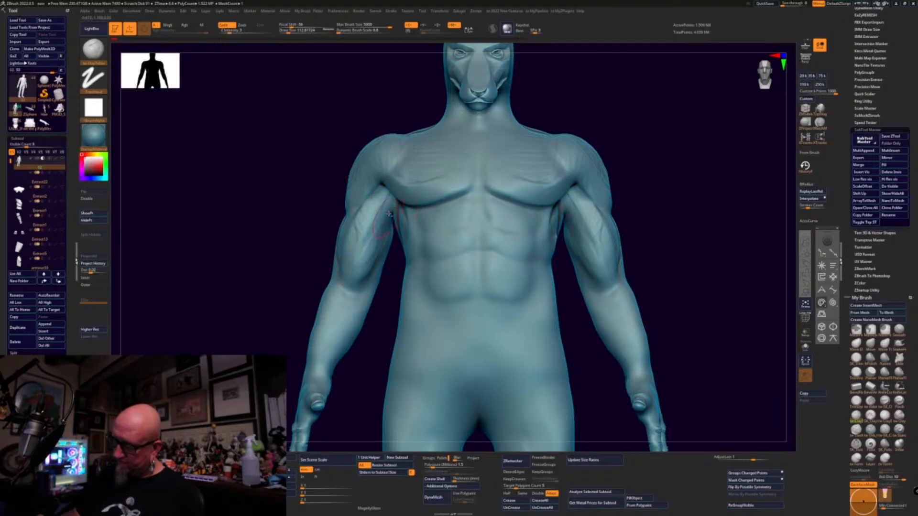
- Adjust the brush intensity and build up the outer pectorals where they meet the front of the shoulders
{"action": "mouse_move", "coordinate": [390, 186]}
{"action": "left_mouse_down"}
{"action": "mouse_move", "coordinate": [406, 201]}
{"action": "mouse_move", "coordinate": [401, 176]}
{"action": "mouse_move", "coordinate": [423, 189]}
{"action": "mouse_move", "coordinate": [410, 185]}
{"action": "mouse_move", "coordinate": [411, 163]}
{"action": "left_mouse_up"}
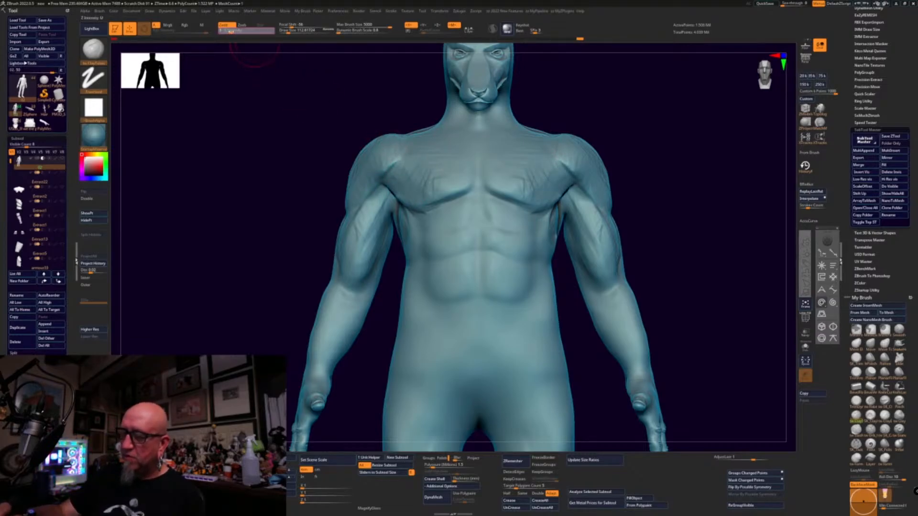
{"action": "mouse_move", "coordinate": [403, 170]}
{"action": "left_mouse_down"}
{"action": "mouse_move", "coordinate": [404, 154]}
{"action": "mouse_move", "coordinate": [387, 151]}
{"action": "left_mouse_up"}
{"action": "mouse_move", "coordinate": [378, 181]}
{"action": "left_mouse_down"}
{"action": "mouse_move", "coordinate": [385, 149]}
{"action": "mouse_move", "coordinate": [412, 195]}
{"action": "mouse_move", "coordinate": [423, 192]}
{"action": "mouse_move", "coordinate": [396, 172]}
{"action": "mouse_move", "coordinate": [392, 189]}
{"action": "mouse_move", "coordinate": [394, 143]}
{"action": "left_mouse_up"}
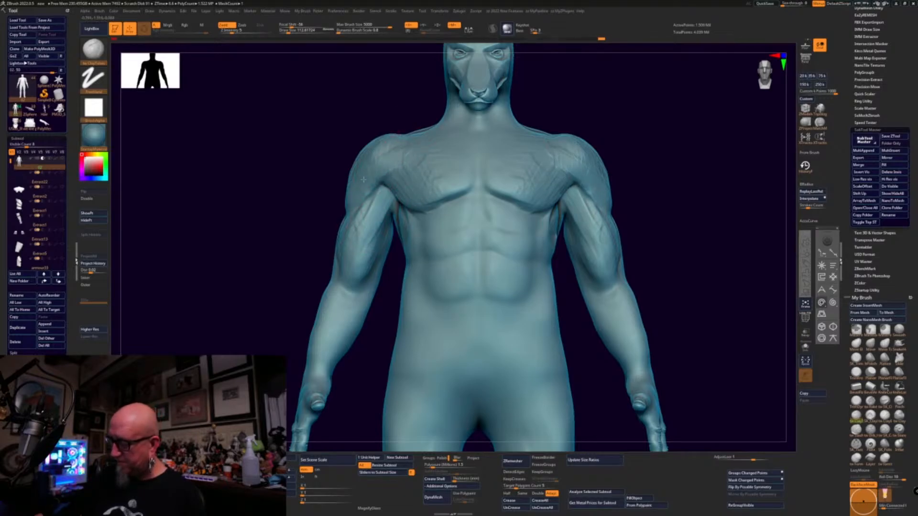
{"action": "mouse_move", "coordinate": [363, 379]}
{"action": "left_mouse_down"}
{"action": "mouse_move", "coordinate": [348, 399]}
{"action": "mouse_move", "coordinate": [601, 196]}
{"action": "mouse_move", "coordinate": [526, 185]}
{"action": "left_mouse_up"}
{"action": "left_click_drag", "start_coordinate": [660, 187], "coordinate": [703, 180]}
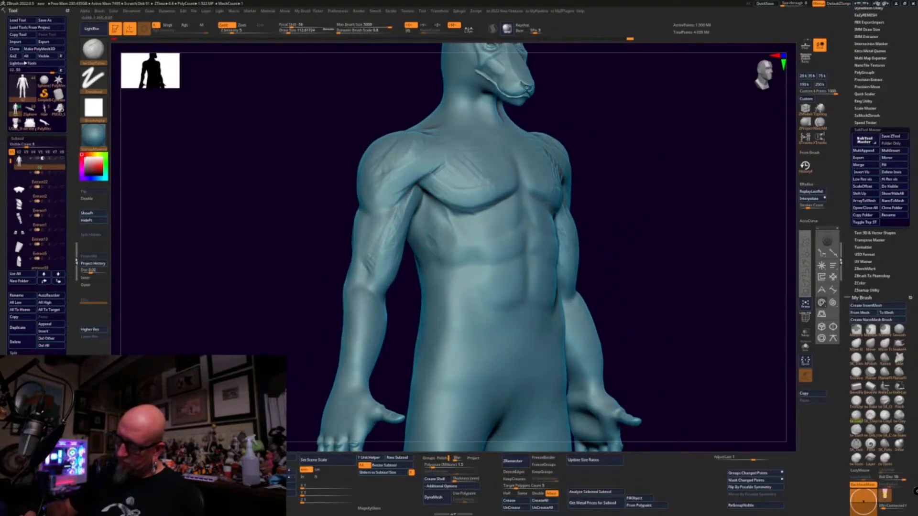
- Stroke muscle fibres across the shoulder and pectoral in three-quarter view to blend the two forms
{"action": "left_click_drag", "start_coordinate": [445, 141], "coordinate": [387, 189]}
{"action": "mouse_move", "coordinate": [432, 165]}
{"action": "left_mouse_down"}
{"action": "mouse_move", "coordinate": [447, 182]}
{"action": "mouse_move", "coordinate": [432, 206]}
{"action": "left_mouse_up"}
{"action": "left_click_drag", "start_coordinate": [472, 177], "coordinate": [468, 197]}
{"action": "left_click_drag", "start_coordinate": [641, 211], "coordinate": [662, 211]}
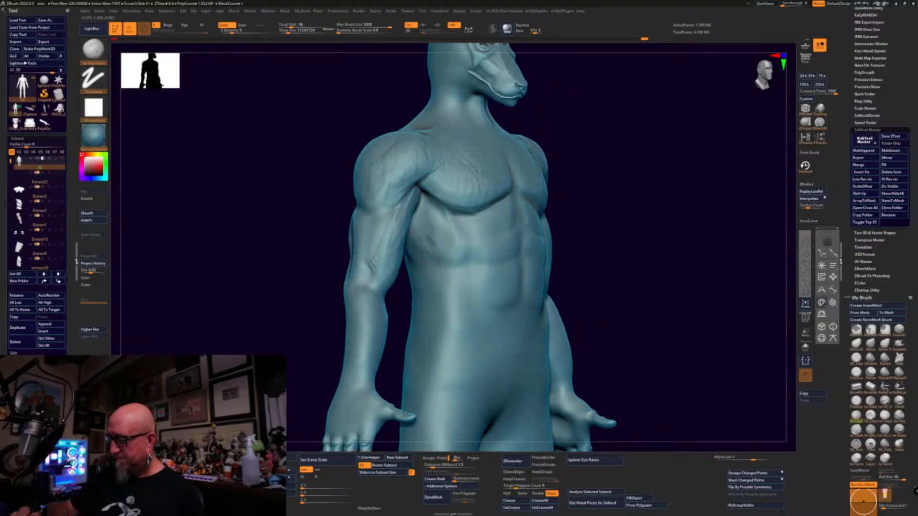
- Sculpt short muscle strokes on the side of the rib cage between the pectoral and the armpit
{"action": "mouse_move", "coordinate": [436, 182]}
{"action": "left_mouse_down"}
{"action": "mouse_move", "coordinate": [445, 201]}
{"action": "mouse_move", "coordinate": [417, 219]}
{"action": "mouse_move", "coordinate": [474, 239]}
{"action": "left_mouse_up"}
{"action": "left_click_drag", "start_coordinate": [442, 211], "coordinate": [417, 214]}
{"action": "mouse_move", "coordinate": [447, 245]}
{"action": "left_mouse_down"}
{"action": "mouse_move", "coordinate": [423, 220]}
{"action": "mouse_move", "coordinate": [419, 248]}
{"action": "mouse_move", "coordinate": [449, 258]}
{"action": "left_mouse_up"}
- Carve the arch of the rib cage with sweeping diagonal strokes from the sternum toward the flank
{"action": "mouse_move", "coordinate": [480, 215]}
{"action": "left_mouse_down"}
{"action": "mouse_move", "coordinate": [457, 239]}
{"action": "mouse_move", "coordinate": [450, 265]}
{"action": "mouse_move", "coordinate": [473, 239]}
{"action": "mouse_move", "coordinate": [471, 273]}
{"action": "left_mouse_up"}
{"action": "left_click_drag", "start_coordinate": [512, 221], "coordinate": [471, 268]}
{"action": "left_click_drag", "start_coordinate": [475, 231], "coordinate": [460, 252]}
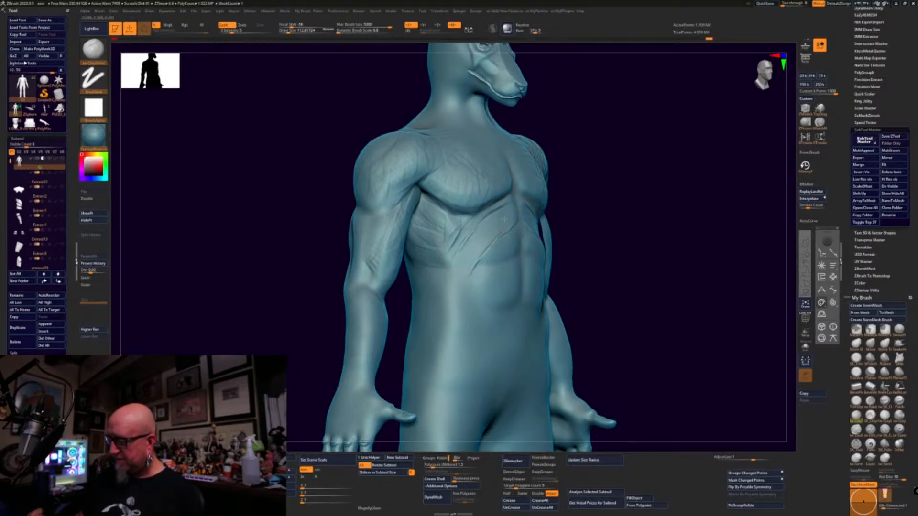
{"action": "left_click_drag", "start_coordinate": [506, 207], "coordinate": [452, 252]}
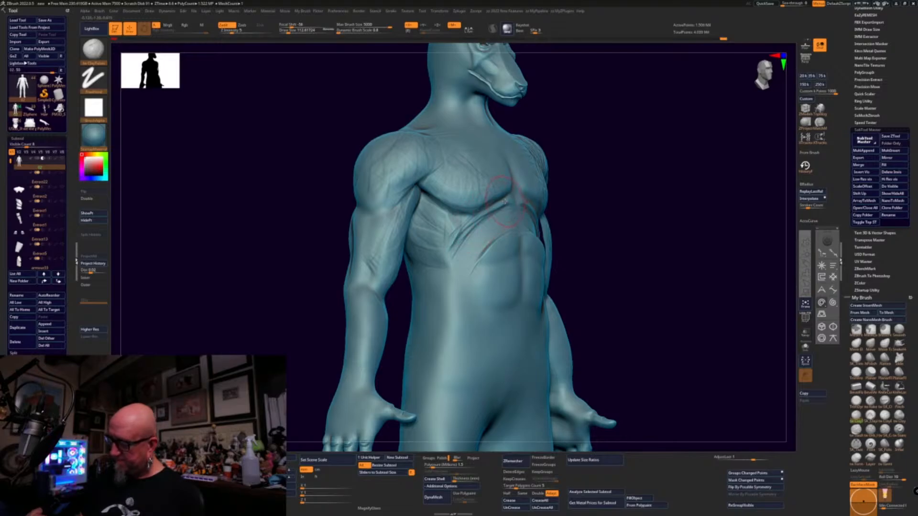
{"action": "left_click_drag", "start_coordinate": [504, 201], "coordinate": [435, 265]}
{"action": "left_click_drag", "start_coordinate": [497, 227], "coordinate": [445, 275]}
{"action": "mouse_move", "coordinate": [468, 226]}
{"action": "left_mouse_down"}
{"action": "mouse_move", "coordinate": [442, 267]}
{"action": "mouse_move", "coordinate": [412, 263]}
{"action": "left_mouse_up"}
{"action": "left_click_drag", "start_coordinate": [694, 150], "coordinate": [659, 148], "text": "shift"}
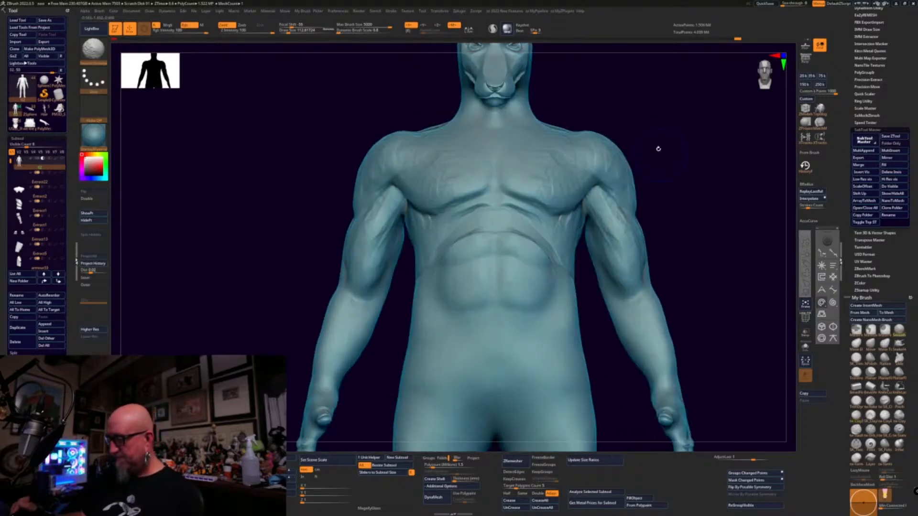
- Sculpt additional muscle strokes across the ribcage and the side of the torso below the chest
{"action": "left_click_drag", "start_coordinate": [688, 204], "coordinate": [670, 196]}
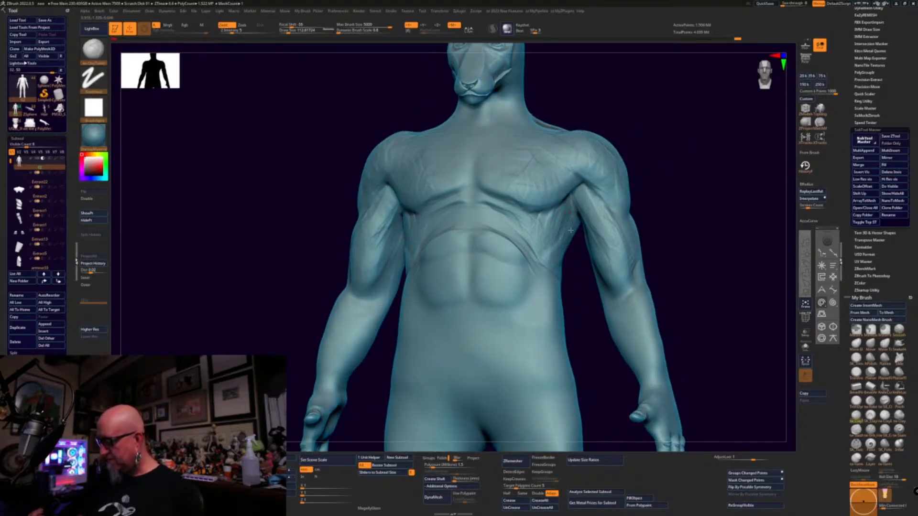
{"action": "mouse_move", "coordinate": [546, 223]}
{"action": "left_mouse_down"}
{"action": "mouse_move", "coordinate": [529, 253]}
{"action": "mouse_move", "coordinate": [517, 239]}
{"action": "left_mouse_up"}
{"action": "left_click_drag", "start_coordinate": [664, 125], "coordinate": [746, 129]}
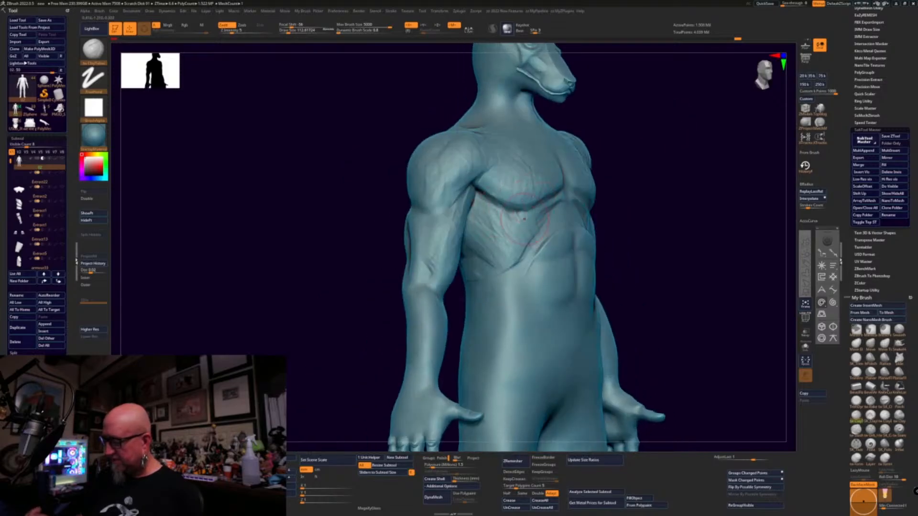
{"action": "mouse_move", "coordinate": [679, 186]}
{"action": "left_mouse_down"}
{"action": "mouse_move", "coordinate": [655, 168]}
{"action": "mouse_move", "coordinate": [698, 143]}
{"action": "mouse_move", "coordinate": [631, 260]}
{"action": "mouse_move", "coordinate": [625, 253]}
{"action": "left_mouse_up"}
{"action": "mouse_move", "coordinate": [557, 207]}
{"action": "left_mouse_down", "text": "alt"}
{"action": "mouse_move", "coordinate": [605, 225]}
{"action": "mouse_move", "coordinate": [554, 208]}
{"action": "mouse_move", "coordinate": [552, 226]}
{"action": "mouse_move", "coordinate": [578, 199]}
{"action": "left_mouse_up", "text": "alt"}
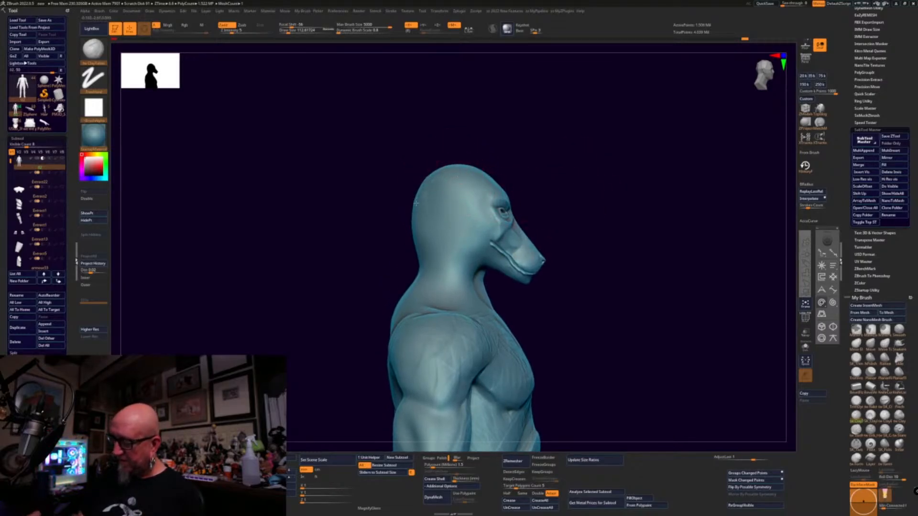
- Add sculpting strokes at the back of the head and the base of the skull where it meets the neck
{"action": "left_click_drag", "start_coordinate": [416, 203], "coordinate": [450, 234]}
{"action": "left_click_drag", "start_coordinate": [572, 149], "coordinate": [626, 152], "text": "shift"}
{"action": "mouse_move", "coordinate": [403, 262]}
{"action": "left_mouse_down"}
{"action": "mouse_move", "coordinate": [412, 253]}
{"action": "mouse_move", "coordinate": [415, 272]}
{"action": "mouse_move", "coordinate": [444, 262]}
{"action": "left_mouse_up"}
{"action": "mouse_move", "coordinate": [521, 203]}
{"action": "left_mouse_down"}
{"action": "mouse_move", "coordinate": [568, 205]}
{"action": "mouse_move", "coordinate": [528, 188]}
{"action": "left_mouse_up"}
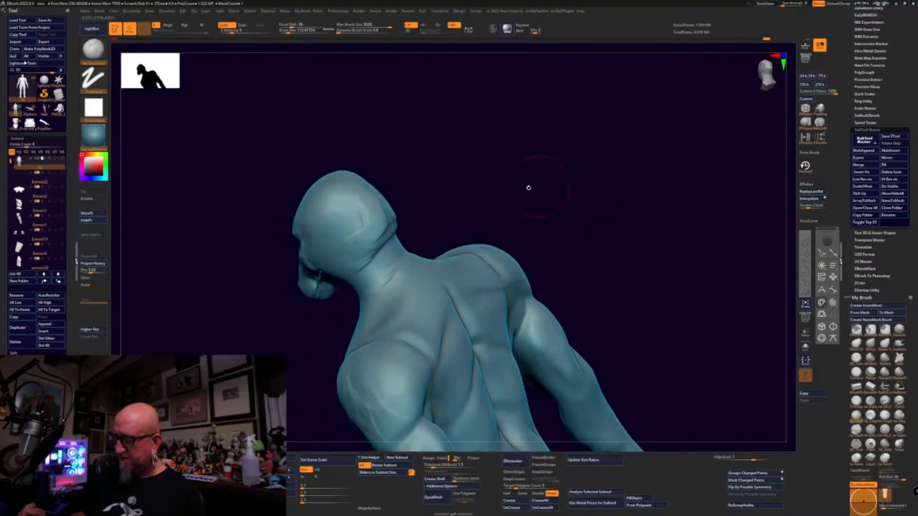
{"action": "mouse_move", "coordinate": [389, 248]}
{"action": "left_mouse_down"}
{"action": "mouse_move", "coordinate": [368, 287]}
{"action": "mouse_move", "coordinate": [394, 271]}
{"action": "left_mouse_up"}
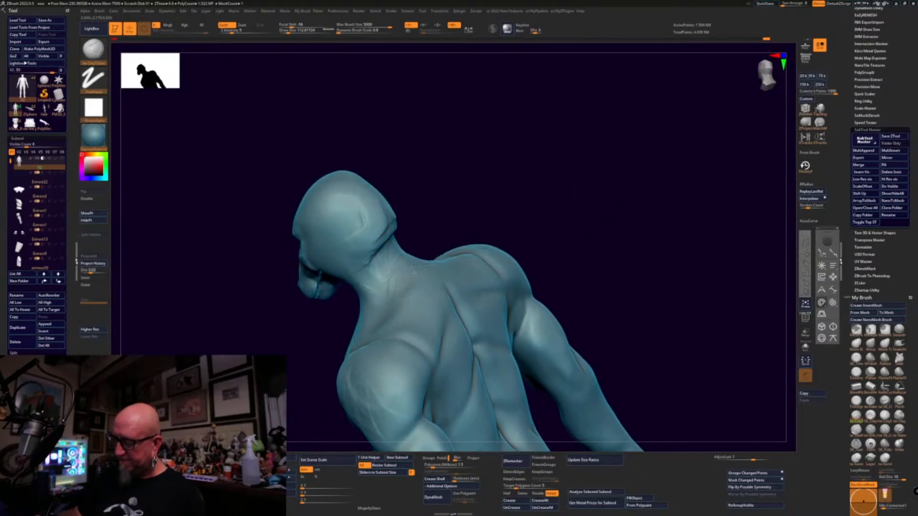
- Build up the muscle forms along the side and front of the neck beneath the jaw
{"action": "left_click_drag", "start_coordinate": [478, 167], "coordinate": [437, 162]}
{"action": "mouse_move", "coordinate": [384, 213]}
{"action": "left_mouse_down"}
{"action": "mouse_move", "coordinate": [401, 228]}
{"action": "mouse_move", "coordinate": [381, 249]}
{"action": "mouse_move", "coordinate": [405, 209]}
{"action": "mouse_move", "coordinate": [381, 221]}
{"action": "left_mouse_up"}
{"action": "left_click_drag", "start_coordinate": [419, 139], "coordinate": [456, 144]}
{"action": "left_click_drag", "start_coordinate": [401, 192], "coordinate": [388, 245]}
{"action": "mouse_move", "coordinate": [432, 152]}
{"action": "left_mouse_down"}
{"action": "mouse_move", "coordinate": [465, 158]}
{"action": "mouse_move", "coordinate": [533, 205]}
{"action": "mouse_move", "coordinate": [414, 250]}
{"action": "mouse_move", "coordinate": [415, 272]}
{"action": "left_mouse_up"}
{"action": "mouse_move", "coordinate": [438, 239]}
{"action": "left_mouse_down"}
{"action": "mouse_move", "coordinate": [425, 262]}
{"action": "mouse_move", "coordinate": [431, 268]}
{"action": "left_mouse_up"}
{"action": "left_click_drag", "start_coordinate": [487, 211], "coordinate": [526, 180]}
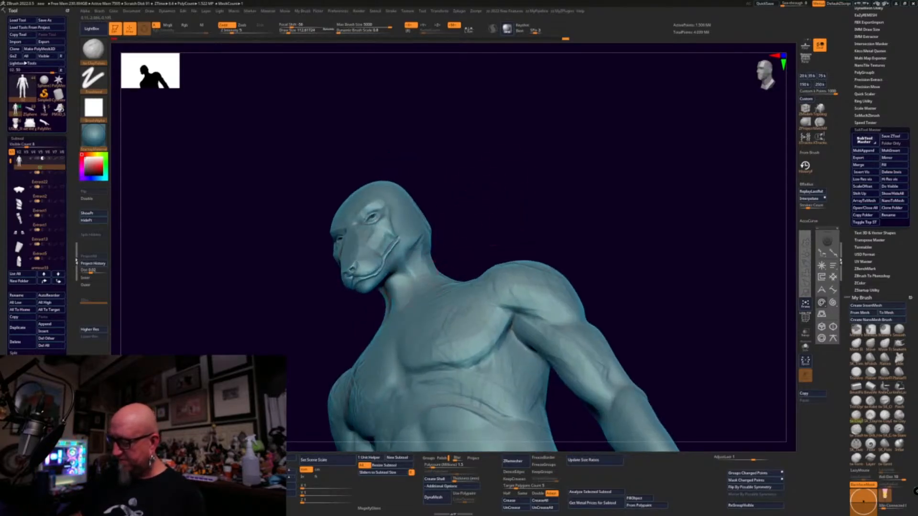
{"action": "left_click_drag", "start_coordinate": [384, 289], "coordinate": [388, 323]}
- Sculpt the trapezius and upper back between the shoulder blades with downward strokes from the base of the neck
{"action": "left_click_drag", "start_coordinate": [567, 186], "coordinate": [488, 221]}
{"action": "mouse_move", "coordinate": [430, 285]}
{"action": "left_mouse_down", "text": "shift"}
{"action": "mouse_move", "coordinate": [481, 293]}
{"action": "mouse_move", "coordinate": [439, 344]}
{"action": "mouse_move", "coordinate": [491, 345]}
{"action": "left_mouse_up", "text": "shift"}
{"action": "mouse_move", "coordinate": [449, 326]}
{"action": "left_mouse_down"}
{"action": "mouse_move", "coordinate": [486, 366]}
{"action": "mouse_move", "coordinate": [478, 406]}
{"action": "left_mouse_up"}
{"action": "left_click_drag", "start_coordinate": [497, 354], "coordinate": [494, 373]}
{"action": "mouse_move", "coordinate": [478, 326]}
{"action": "left_mouse_down"}
{"action": "mouse_move", "coordinate": [497, 373]}
{"action": "mouse_move", "coordinate": [467, 361]}
{"action": "left_mouse_up"}
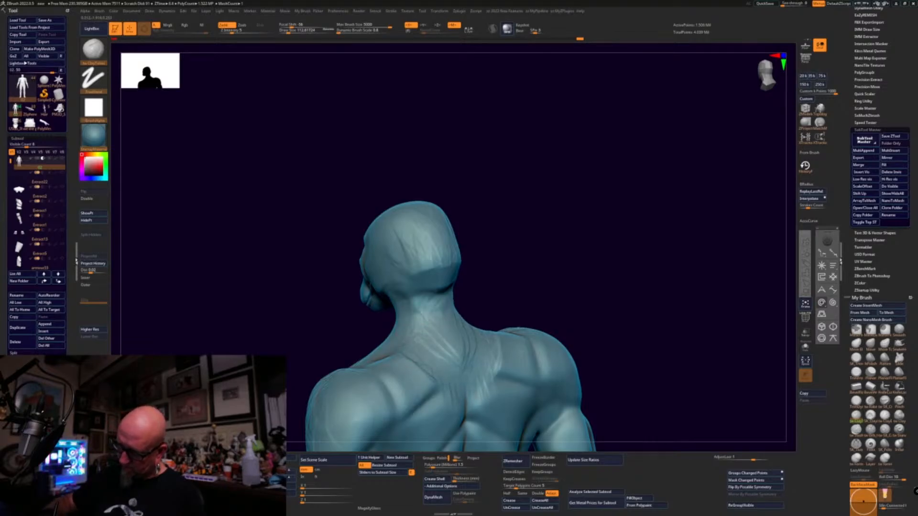
{"action": "left_click_drag", "start_coordinate": [448, 332], "coordinate": [459, 362]}
{"action": "left_click_drag", "start_coordinate": [432, 310], "coordinate": [447, 348]}
{"action": "left_click_drag", "start_coordinate": [463, 317], "coordinate": [478, 342]}
{"action": "mouse_move", "coordinate": [490, 352]}
{"action": "left_mouse_down"}
{"action": "mouse_move", "coordinate": [481, 380]}
{"action": "mouse_move", "coordinate": [492, 390]}
{"action": "left_mouse_up"}
{"action": "mouse_move", "coordinate": [477, 367]}
{"action": "left_mouse_down"}
{"action": "mouse_move", "coordinate": [464, 411]}
{"action": "mouse_move", "coordinate": [472, 383]}
{"action": "left_mouse_up"}
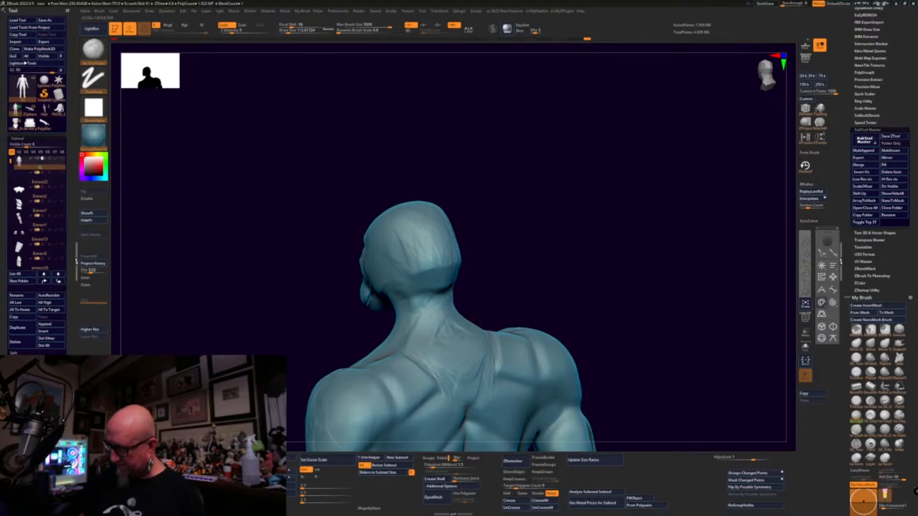
- Add strokes down the back and side of the neck into the shoulder to define the upper trapezius
{"action": "left_click_drag", "start_coordinate": [429, 327], "coordinate": [444, 348]}
{"action": "left_click_drag", "start_coordinate": [506, 262], "coordinate": [468, 268]}
{"action": "left_click_drag", "start_coordinate": [401, 329], "coordinate": [402, 358]}
{"action": "left_click_drag", "start_coordinate": [427, 329], "coordinate": [429, 369]}
{"action": "left_click_drag", "start_coordinate": [414, 320], "coordinate": [417, 344]}
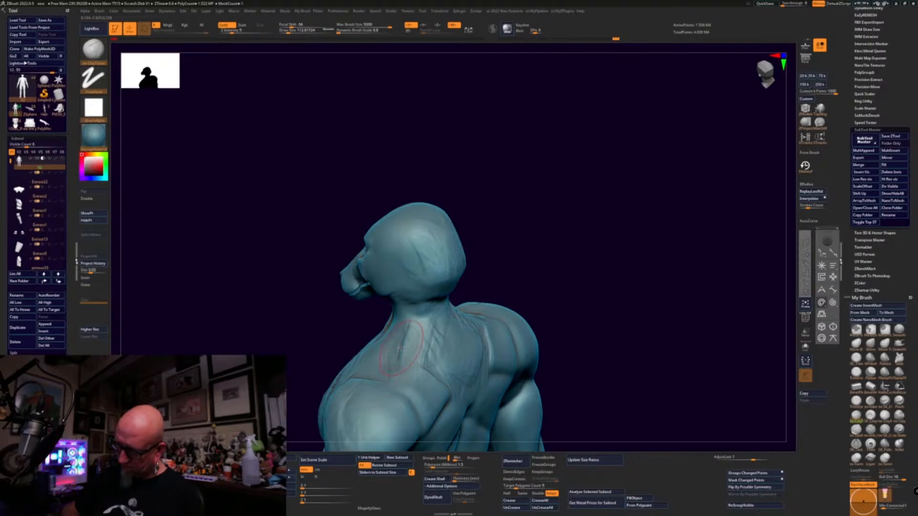
{"action": "mouse_move", "coordinate": [474, 267]}
{"action": "left_mouse_down"}
{"action": "mouse_move", "coordinate": [511, 280]}
{"action": "mouse_move", "coordinate": [419, 343]}
{"action": "mouse_move", "coordinate": [531, 246]}
{"action": "left_mouse_up"}
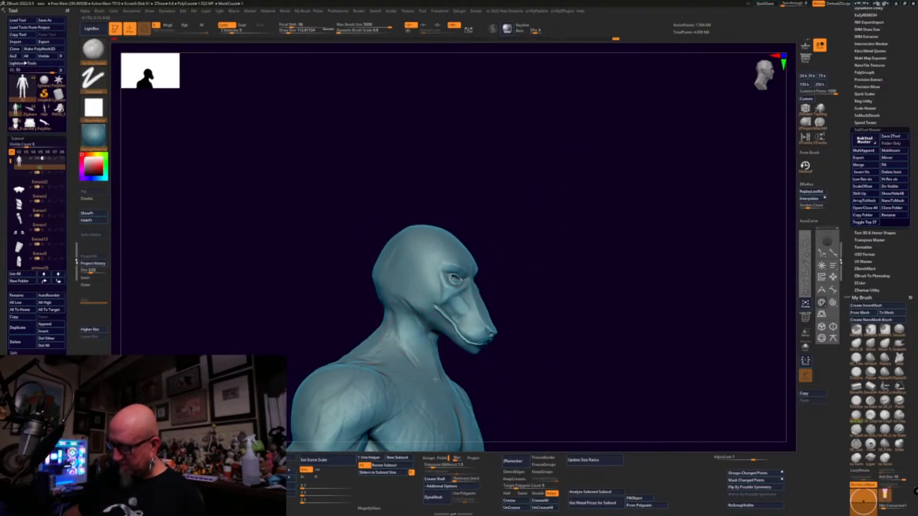
- Refine the slope from the neck over the top of the shoulders and the collarbone area
{"action": "mouse_move", "coordinate": [435, 379]}
{"action": "left_mouse_down"}
{"action": "mouse_move", "coordinate": [518, 266]}
{"action": "mouse_move", "coordinate": [544, 262]}
{"action": "mouse_move", "coordinate": [492, 282]}
{"action": "left_mouse_up"}
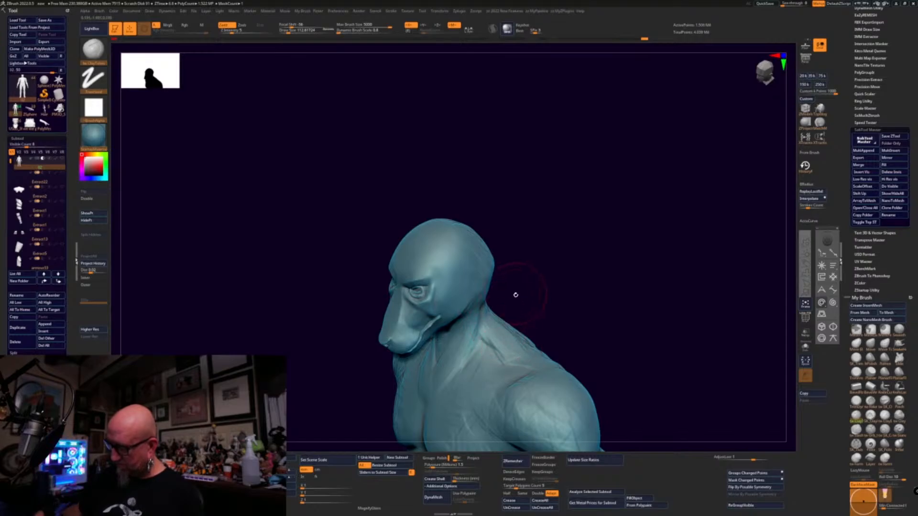
{"action": "left_click_drag", "start_coordinate": [495, 325], "coordinate": [561, 367]}
{"action": "left_click_drag", "start_coordinate": [623, 269], "coordinate": [643, 272], "text": "shift"}
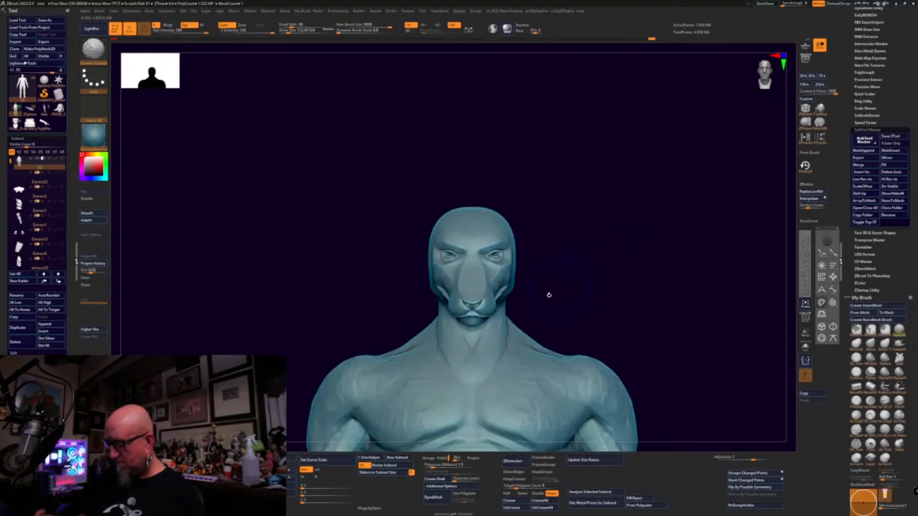
{"action": "mouse_move", "coordinate": [377, 295]}
{"action": "left_mouse_down"}
{"action": "mouse_move", "coordinate": [415, 351]}
{"action": "mouse_move", "coordinate": [437, 340]}
{"action": "left_mouse_up"}
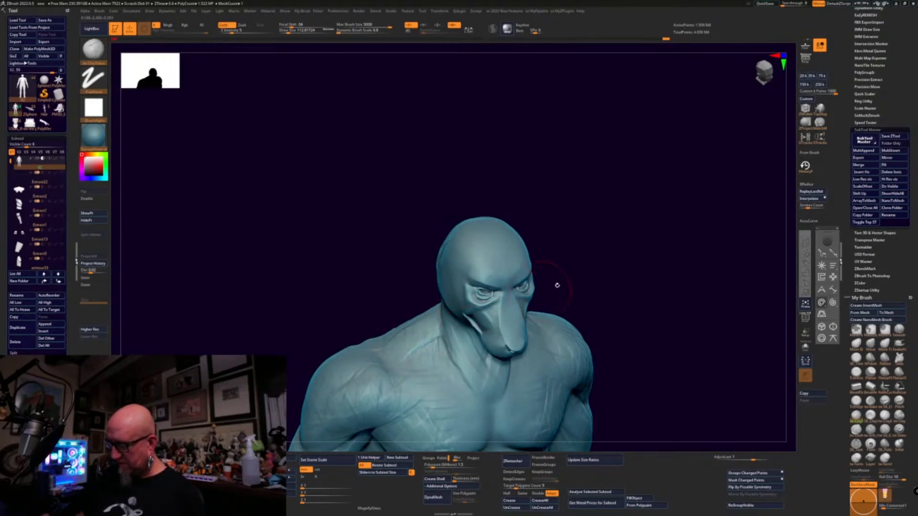
- Mark head-height divisions down the full figure with temporary on-screen drawing to check the body proportions
{"action": "left_click_drag", "start_coordinate": [670, 292], "coordinate": [519, 215]}
{"action": "left_click_drag", "start_coordinate": [518, 215], "coordinate": [545, 229]}
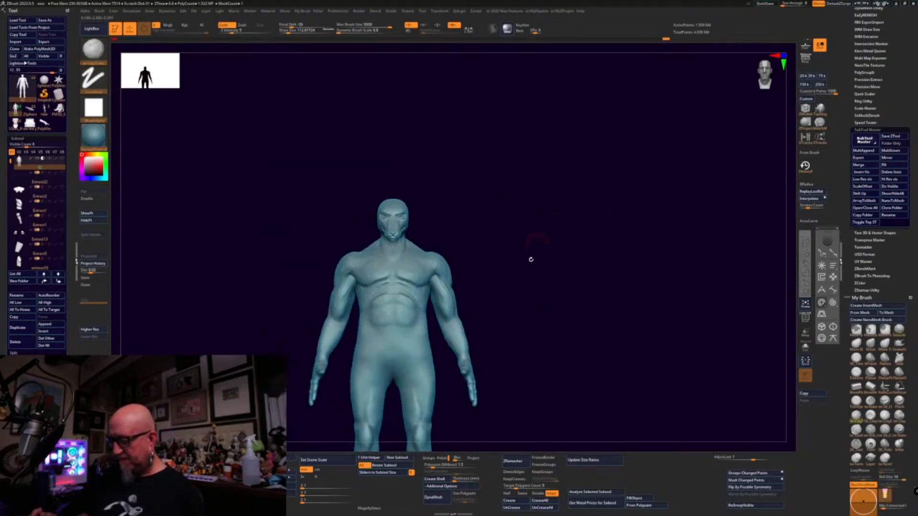
{"action": "mouse_move", "coordinate": [530, 260]}
{"action": "left_mouse_down", "text": "alt"}
{"action": "mouse_move", "coordinate": [612, 192]}
{"action": "mouse_move", "coordinate": [602, 196]}
{"action": "mouse_move", "coordinate": [588, 299]}
{"action": "mouse_move", "coordinate": [593, 285]}
{"action": "left_mouse_up", "text": "alt"}
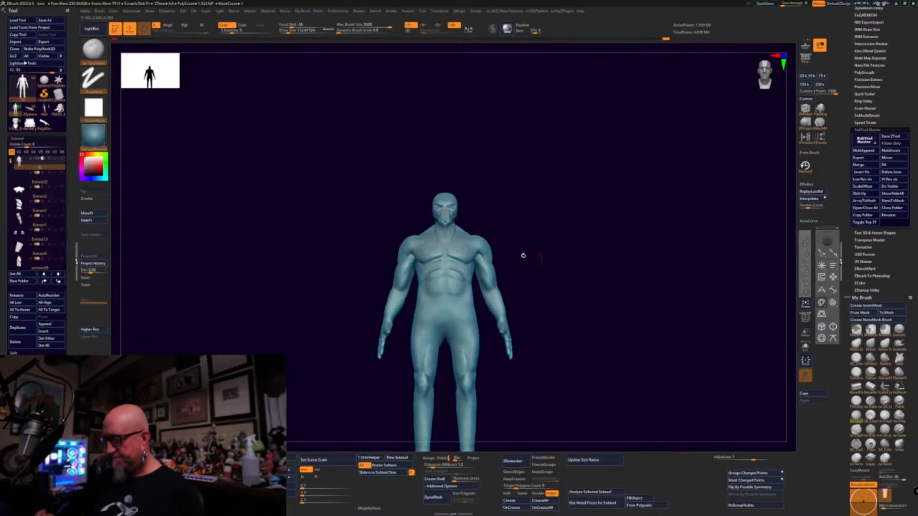
{"action": "left_click", "coordinate": [805, 263]}
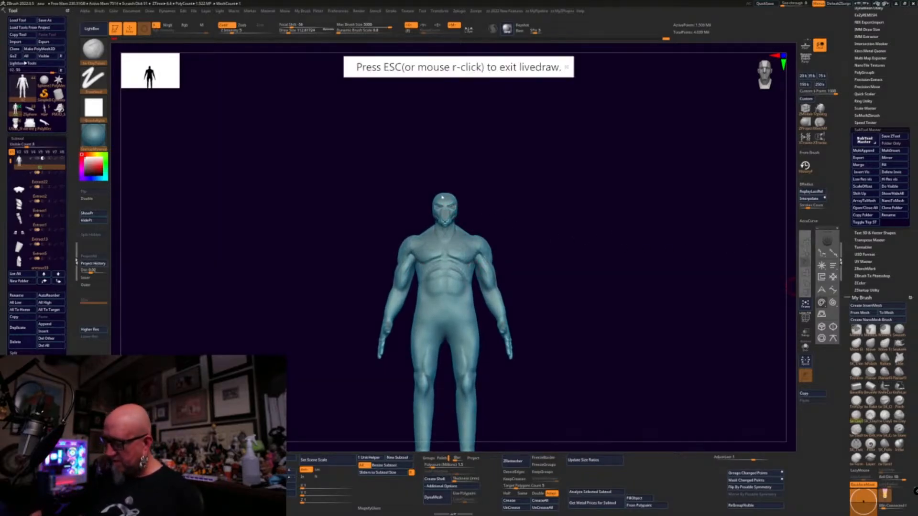
{"action": "left_click_drag", "start_coordinate": [439, 192], "coordinate": [461, 195]}
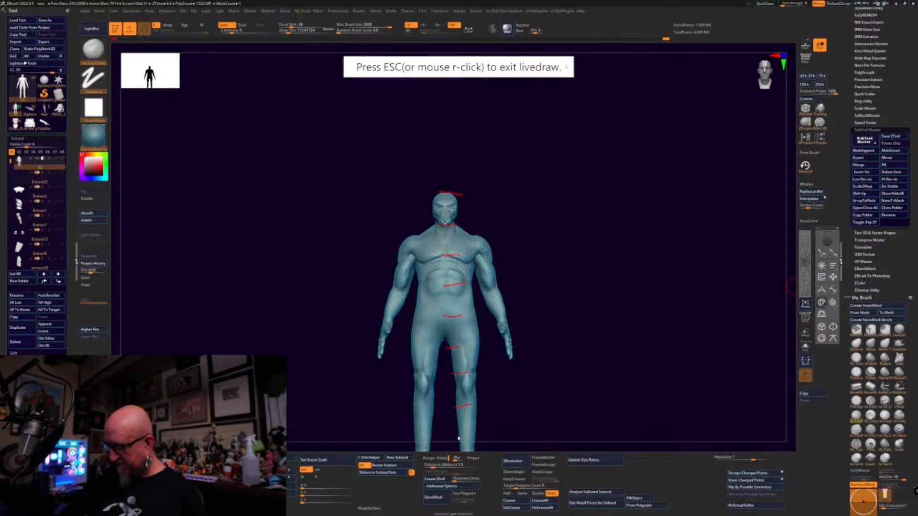
{"action": "left_click_drag", "start_coordinate": [458, 437], "coordinate": [531, 427]}
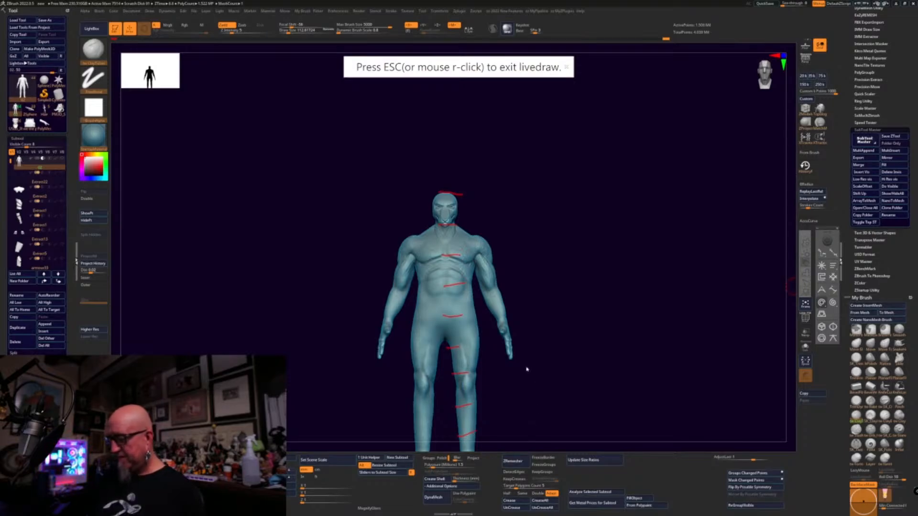
{"action": "key", "text": "Escape"}
- Mask the whole body except the head
{"action": "mouse_move", "coordinate": [535, 381]}
{"action": "left_mouse_down"}
{"action": "mouse_move", "coordinate": [537, 336]}
{"action": "mouse_move", "coordinate": [557, 362]}
{"action": "mouse_move", "coordinate": [556, 302]}
{"action": "mouse_move", "coordinate": [560, 316]}
{"action": "mouse_move", "coordinate": [534, 235]}
{"action": "mouse_move", "coordinate": [536, 207]}
{"action": "left_mouse_up"}
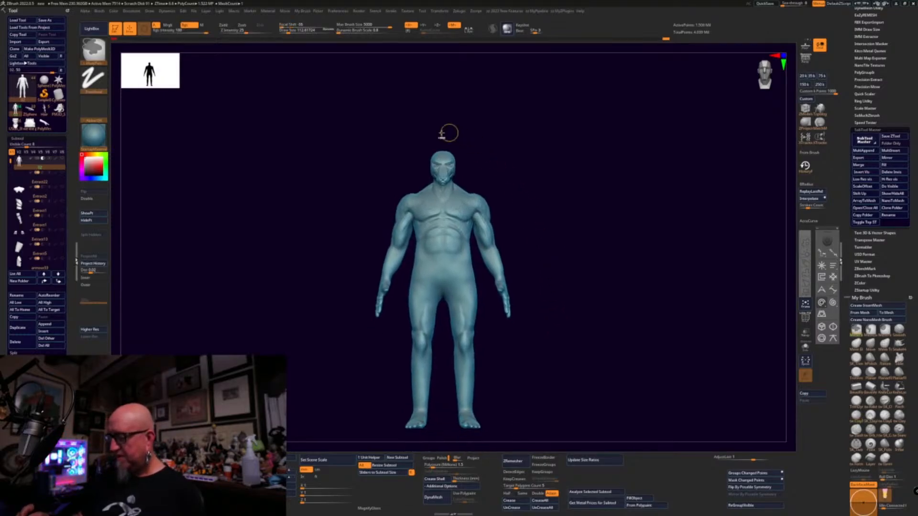
{"action": "left_click_drag", "start_coordinate": [430, 123], "coordinate": [466, 189], "text": "ctrl"}
{"action": "left_click", "coordinate": [538, 236], "text": "ctrl"}
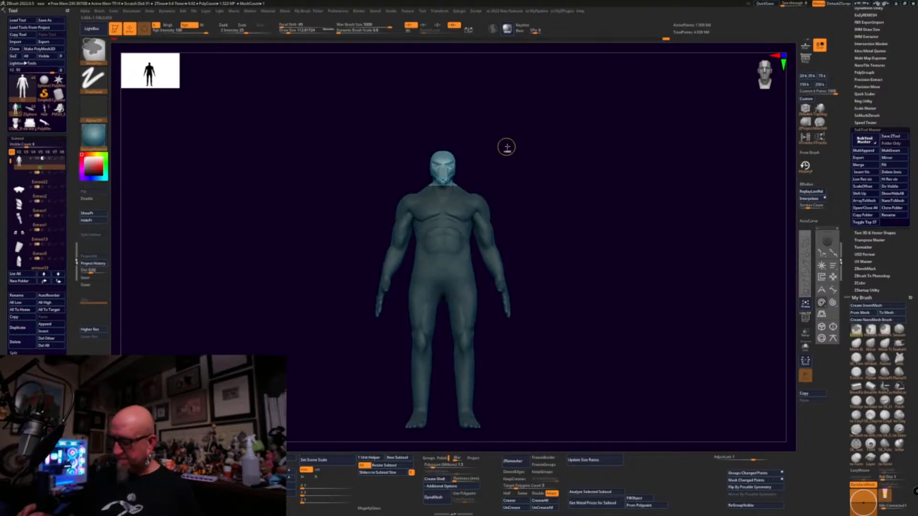
{"action": "mouse_move", "coordinate": [506, 150]}
{"action": "left_mouse_down", "text": "ctrl"}
{"action": "mouse_move", "coordinate": [463, 188]}
{"action": "mouse_move", "coordinate": [448, 222]}
{"action": "mouse_move", "coordinate": [456, 140]}
{"action": "left_mouse_up", "text": "ctrl"}
- Scale the unmasked head up uniformly by about 1.17 from the base of the neck and clear the mask
{"action": "key", "text": "w"}
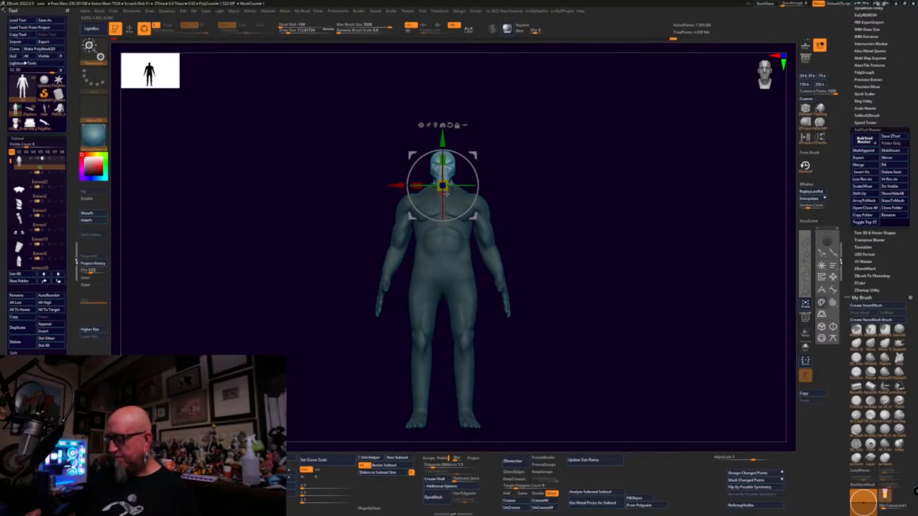
{"action": "key", "text": "q"}
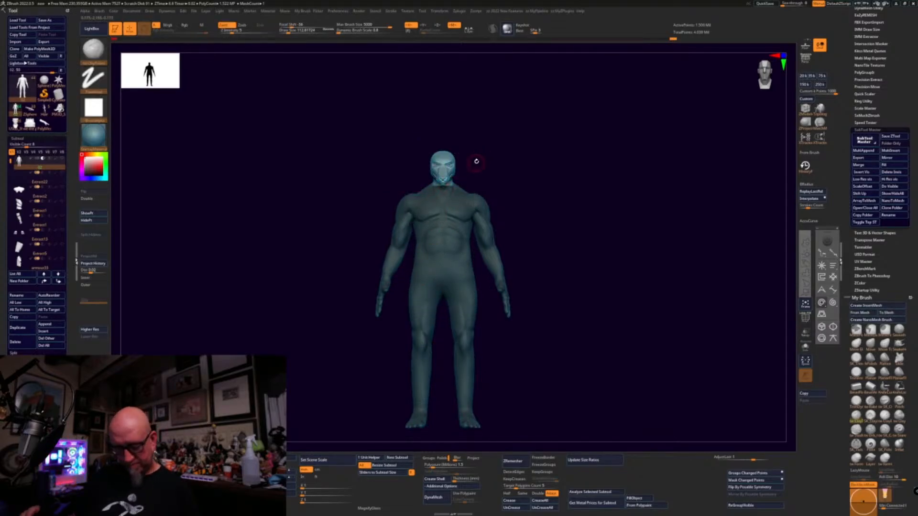
{"action": "key", "text": "w"}
{"action": "left_click_drag", "start_coordinate": [442, 186], "coordinate": [447, 192]}
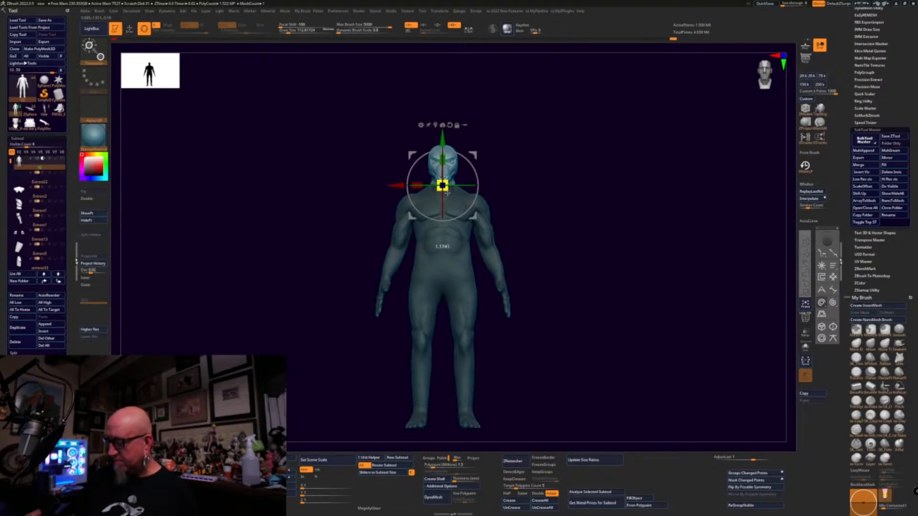
{"action": "left_click_drag", "start_coordinate": [540, 197], "coordinate": [562, 209], "text": "ctrl"}
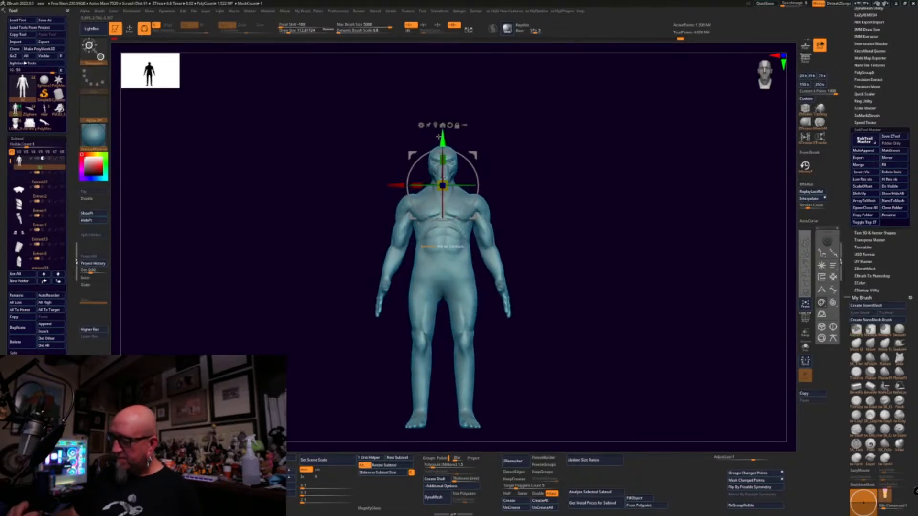
- Protect the body with the mask again and enlarge the head slightly more, checking it in profile and from the front
{"action": "left_click", "coordinate": [495, 121], "text": "ctrl"}
{"action": "left_click_drag", "start_coordinate": [445, 134], "coordinate": [445, 134]}
{"action": "left_click_drag", "start_coordinate": [531, 136], "coordinate": [522, 142], "text": "shift"}
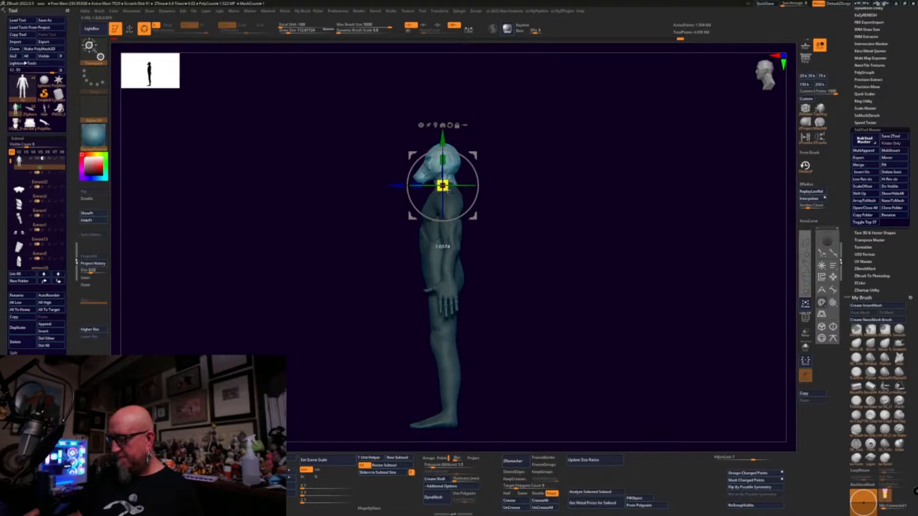
{"action": "left_click_drag", "start_coordinate": [482, 182], "coordinate": [543, 180], "text": "shift"}
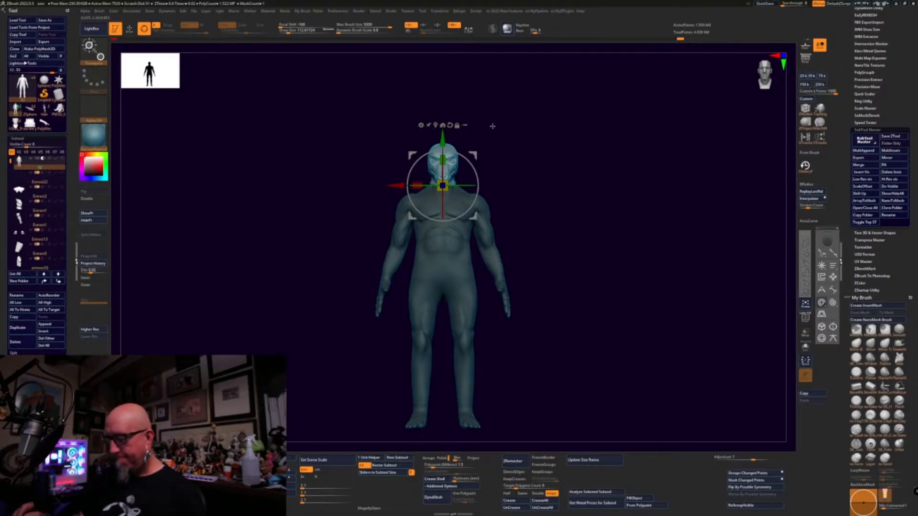
{"action": "key", "text": "q"}
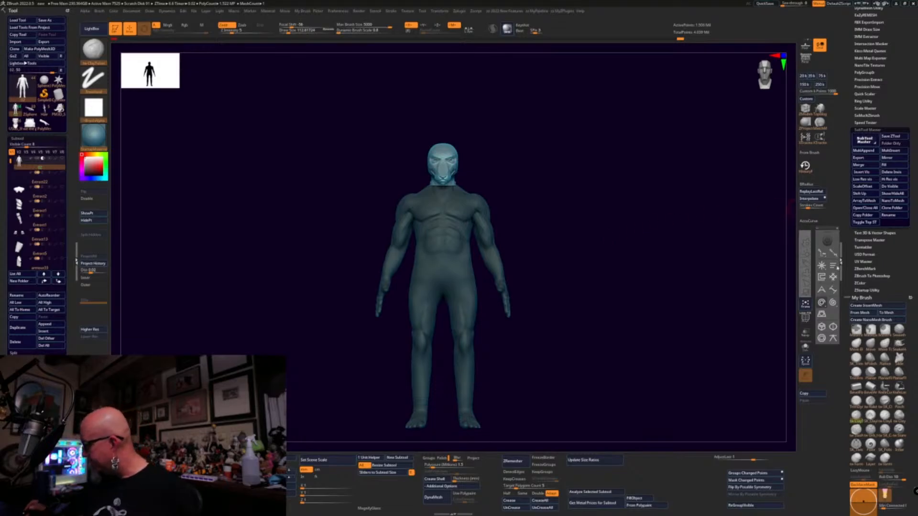
- Mark head-height divisions down the figure again using the enlarged head as the measuring unit
{"action": "left_click", "coordinate": [805, 263]}
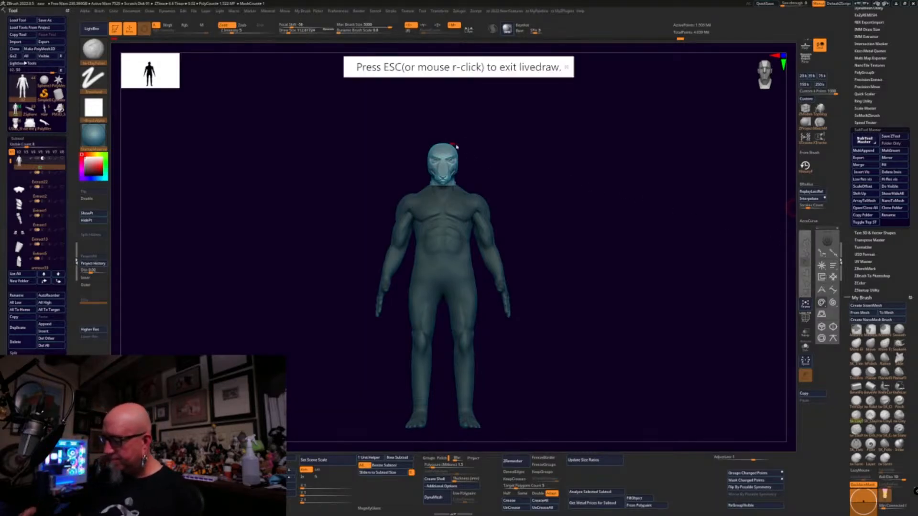
{"action": "left_click_drag", "start_coordinate": [457, 146], "coordinate": [474, 148]}
{"action": "left_click_drag", "start_coordinate": [457, 184], "coordinate": [472, 184]}
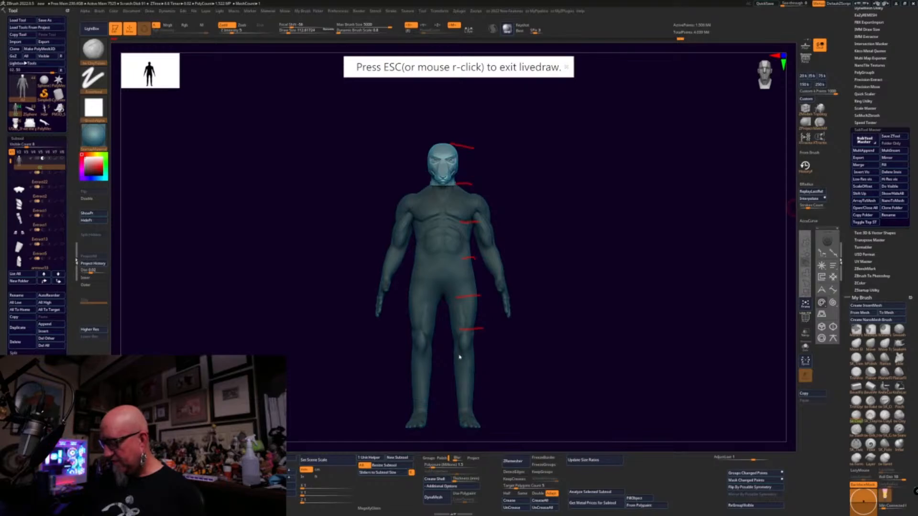
{"action": "left_click_drag", "start_coordinate": [458, 382], "coordinate": [481, 385]}
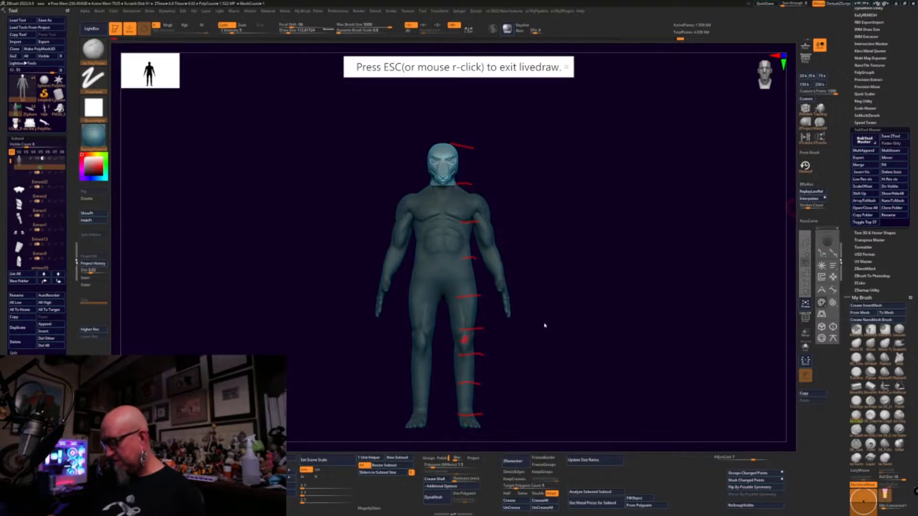
{"action": "key", "text": "Escape"}
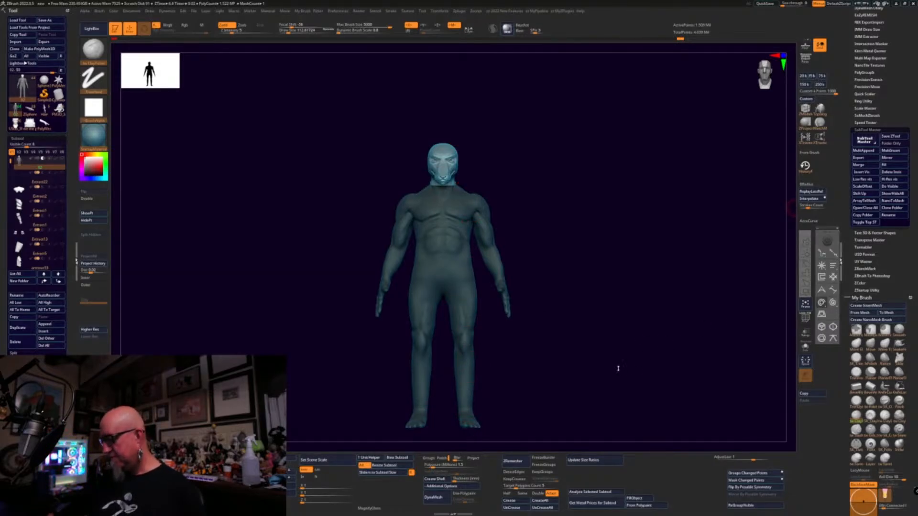
- Clear the mask from the body and switch to the Move brush with a larger draw size
{"action": "left_click_drag", "start_coordinate": [616, 369], "coordinate": [686, 350]}
{"action": "key", "text": "c"}
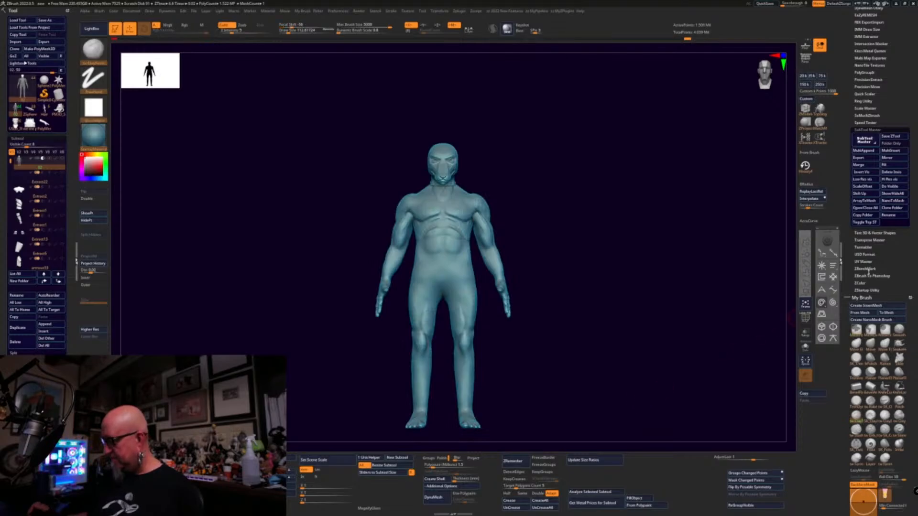
{"action": "left_click", "coordinate": [857, 344]}
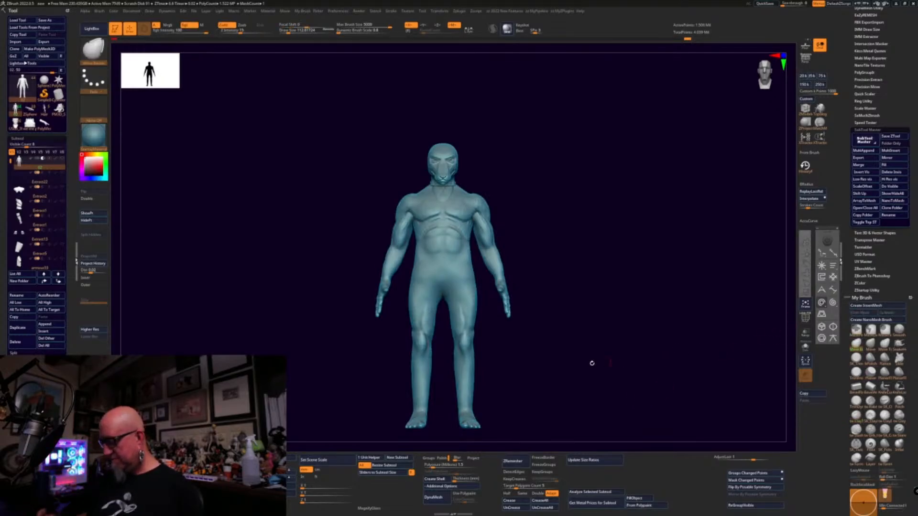
{"action": "key", "text": "space"}
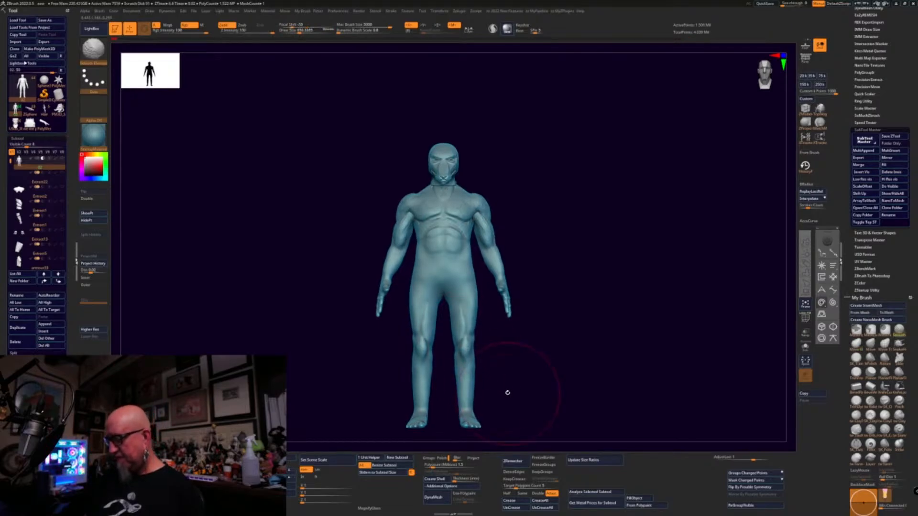
{"action": "mouse_move", "coordinate": [593, 323]}
{"action": "left_mouse_down"}
{"action": "mouse_move", "coordinate": [557, 332]}
{"action": "mouse_move", "coordinate": [625, 333]}
{"action": "left_mouse_up"}
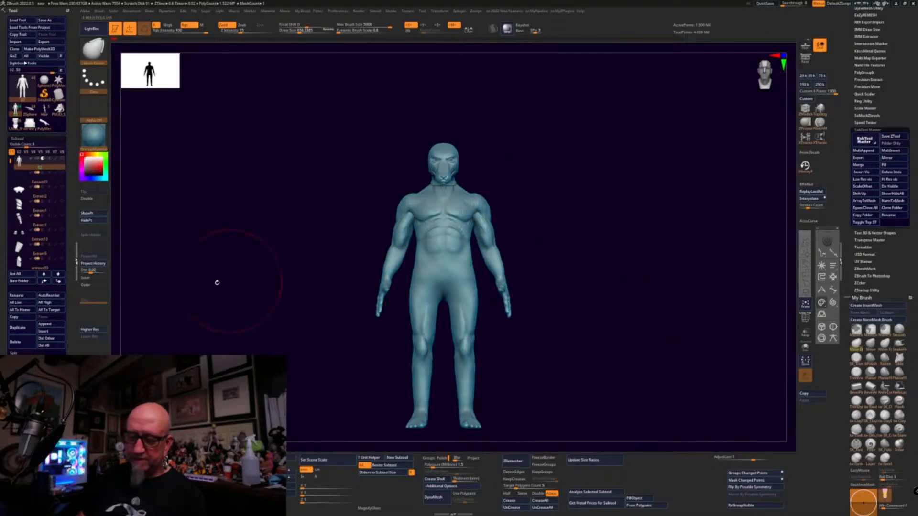
- Show all the costume subtools, select the shoulder cowl in profile and adjust its fit around the enlarged head with the transform gizmo
{"action": "key", "text": "alt+s"}
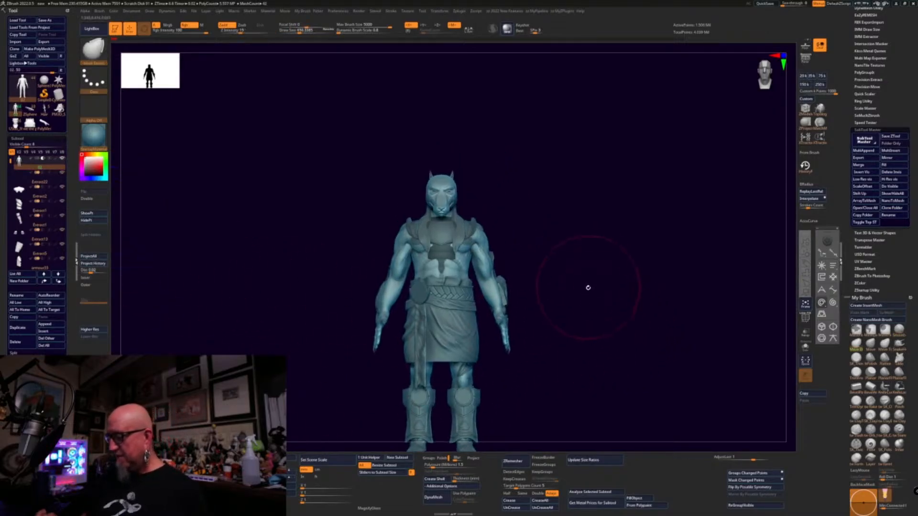
{"action": "left_click_drag", "start_coordinate": [495, 161], "coordinate": [537, 160]}
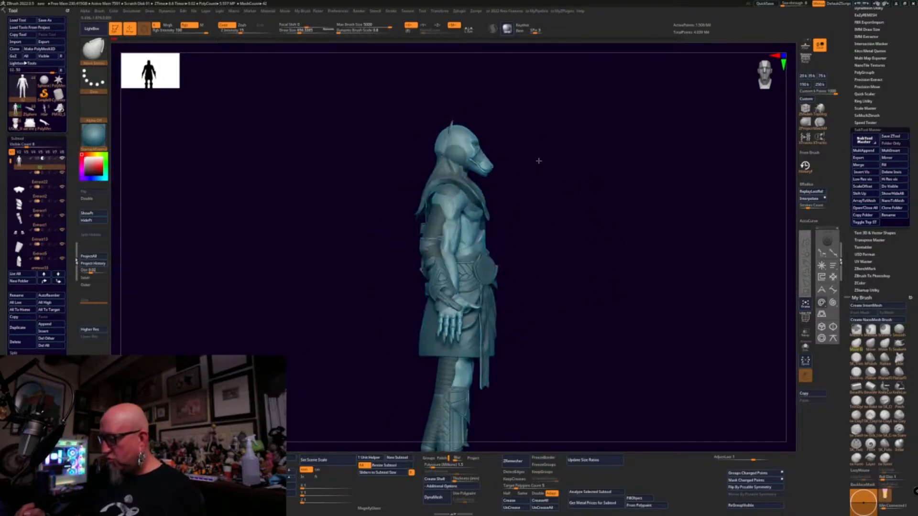
{"action": "left_click", "coordinate": [451, 162], "text": "alt"}
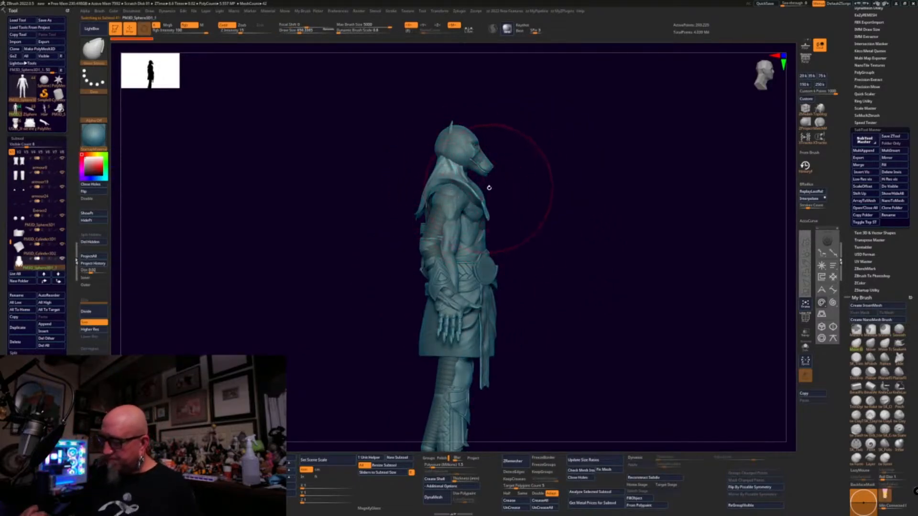
{"action": "key", "text": "w"}
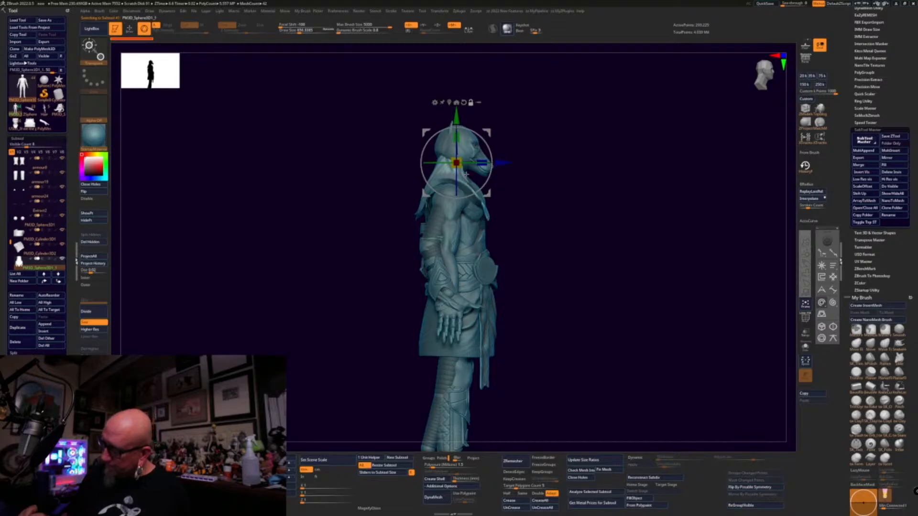
{"action": "mouse_move", "coordinate": [487, 191]}
{"action": "left_mouse_down", "text": "alt"}
{"action": "mouse_move", "coordinate": [483, 210]}
{"action": "mouse_move", "coordinate": [458, 189]}
{"action": "left_mouse_up", "text": "alt"}
{"action": "left_click_drag", "start_coordinate": [453, 138], "coordinate": [453, 137]}
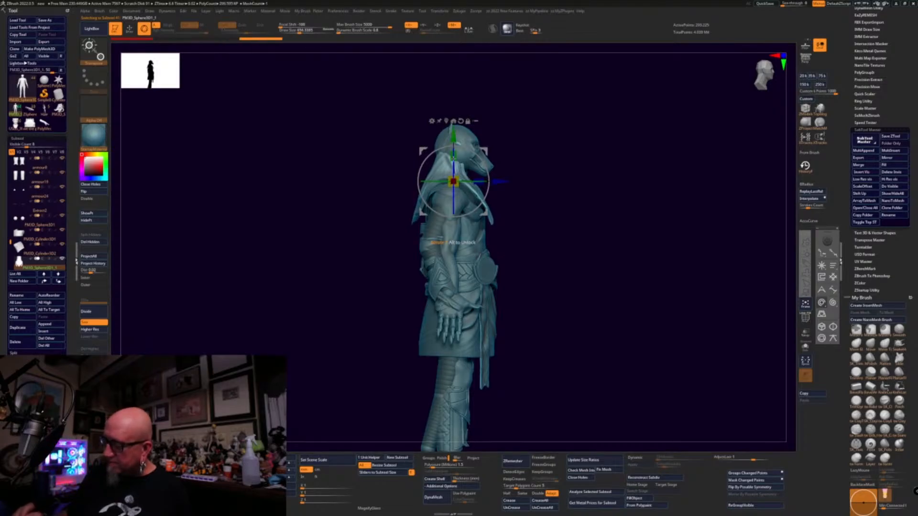
- Select the ear piece on top of the head, try adjusting it with the unlocked gizmo, and undo the last change
{"action": "left_click_drag", "start_coordinate": [536, 108], "coordinate": [504, 107]}
{"action": "left_click", "coordinate": [440, 132], "text": "alt"}
{"action": "left_click", "coordinate": [451, 174], "text": "alt"}
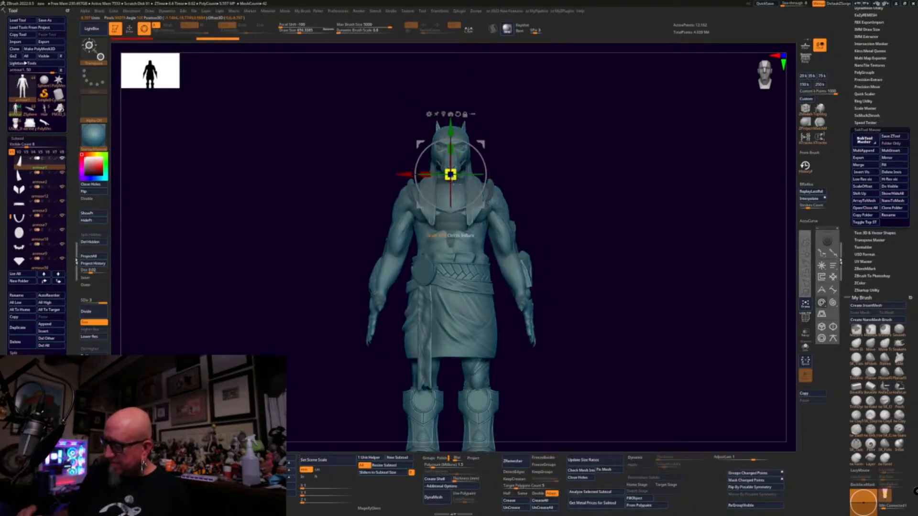
{"action": "left_click_drag", "start_coordinate": [502, 143], "coordinate": [510, 149], "text": "ctrl"}
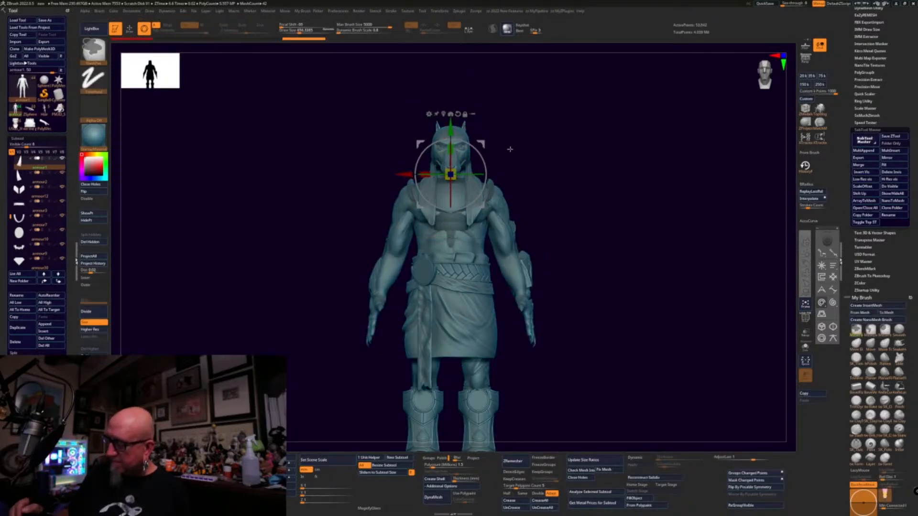
{"action": "left_click", "coordinate": [465, 115]}
{"action": "left_click", "coordinate": [465, 115]}
{"action": "left_click_drag", "start_coordinate": [451, 174], "coordinate": [582, 139]}
{"action": "key", "text": "ctrl+z"}
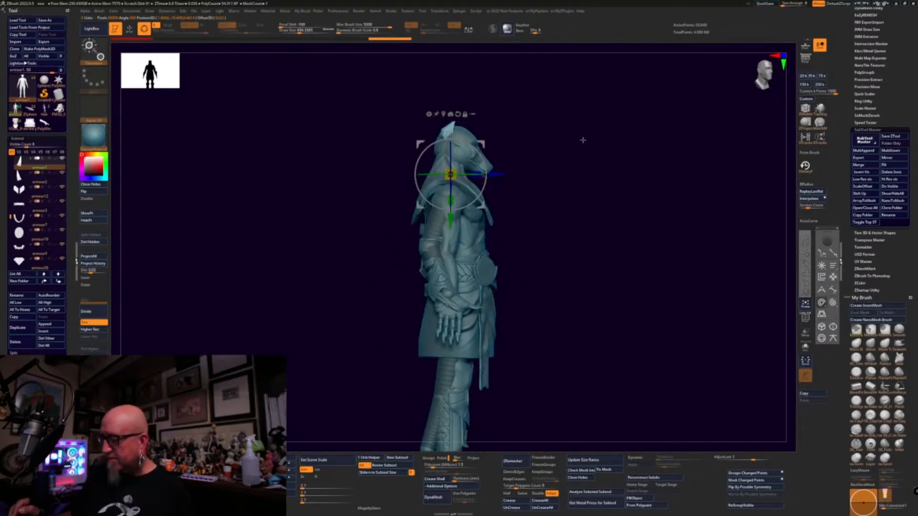
{"action": "left_click_drag", "start_coordinate": [286, 310], "coordinate": [256, 329], "text": "shift"}
{"action": "left_click_drag", "start_coordinate": [570, 184], "coordinate": [550, 198], "text": "alt"}
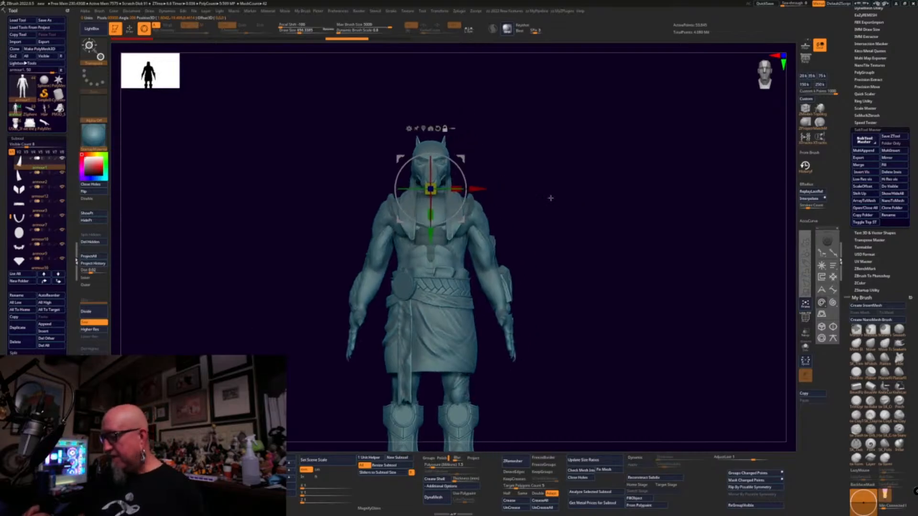
{"action": "left_click_drag", "start_coordinate": [587, 329], "coordinate": [582, 266], "text": "alt"}
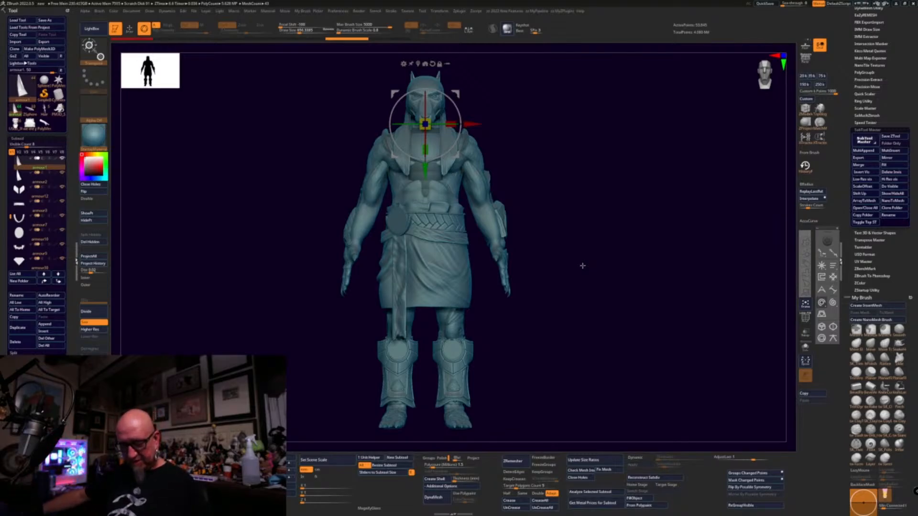
- Switch to File Explorer and open the PDF "Anatomy For Sculptors: Understanding The Human Figure" from the Desktop folder
{"action": "key", "text": "super"}
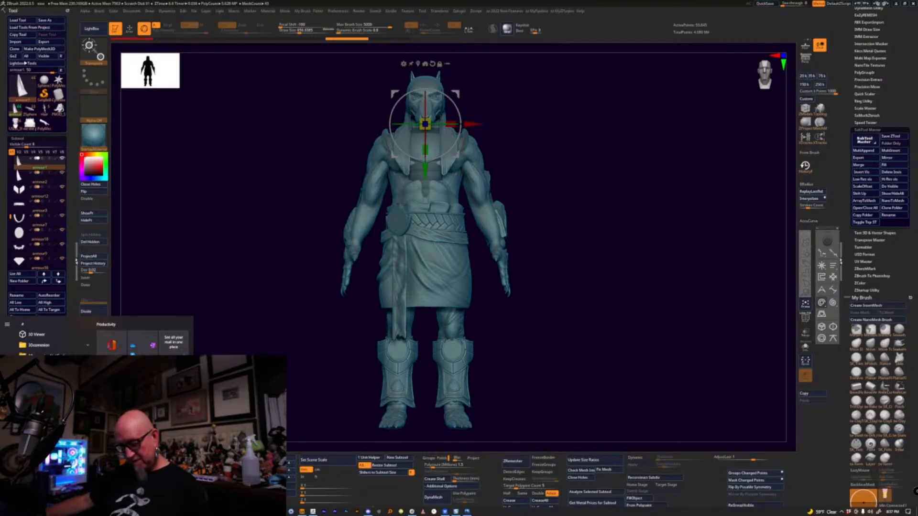
{"action": "key", "text": "super"}
{"action": "key", "text": "super"}
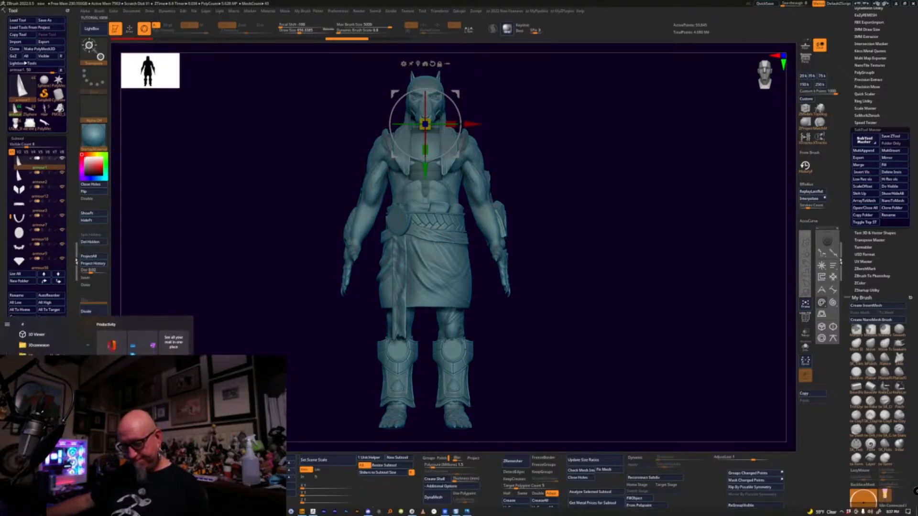
{"action": "left_click", "coordinate": [302, 511]}
{"action": "left_click", "coordinate": [351, 182]}
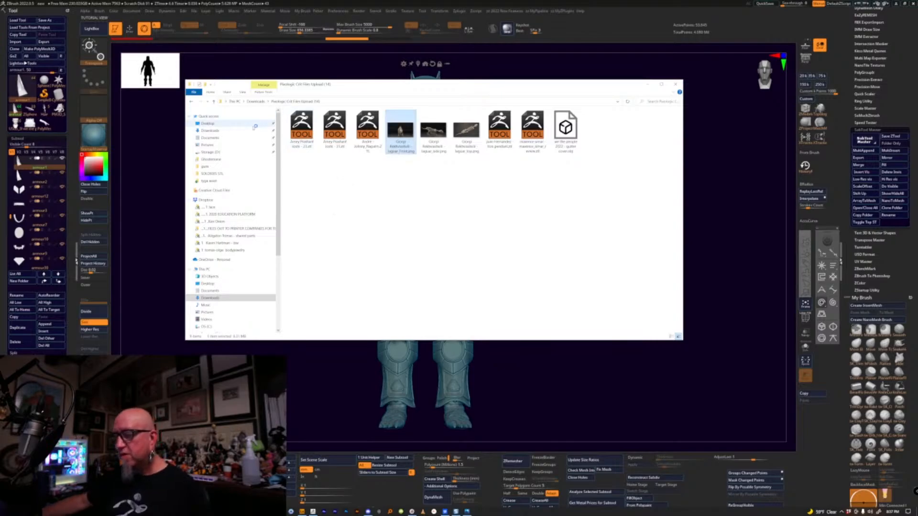
{"action": "left_click", "coordinate": [228, 124]}
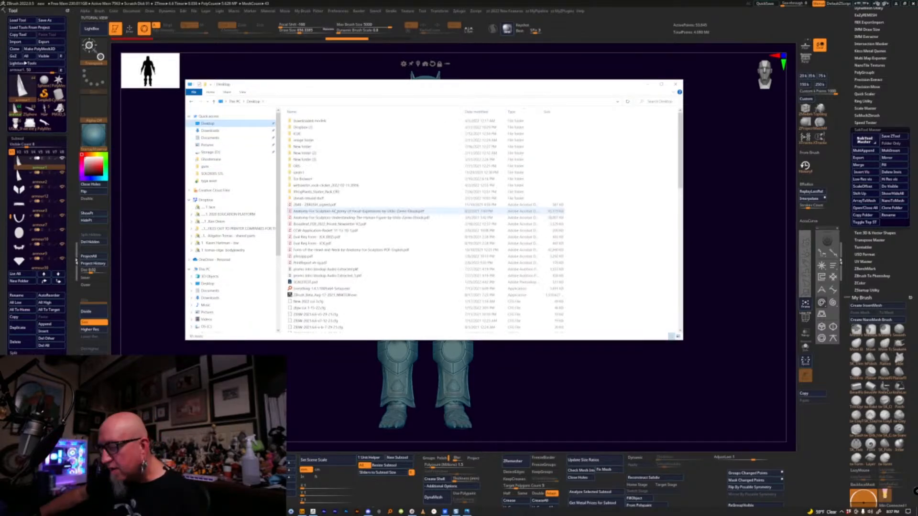
{"action": "left_click", "coordinate": [329, 218]}
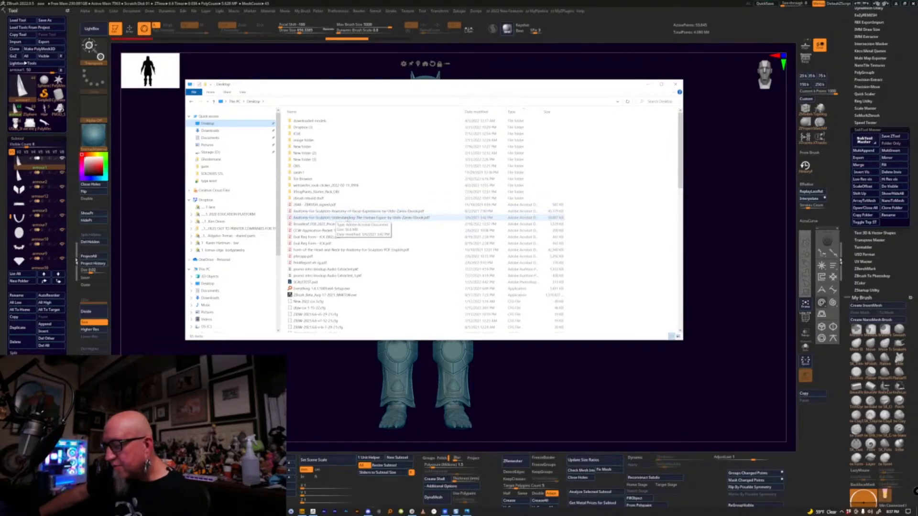
{"action": "left_click", "coordinate": [347, 219]}
{"action": "double_click", "coordinate": [350, 218]}
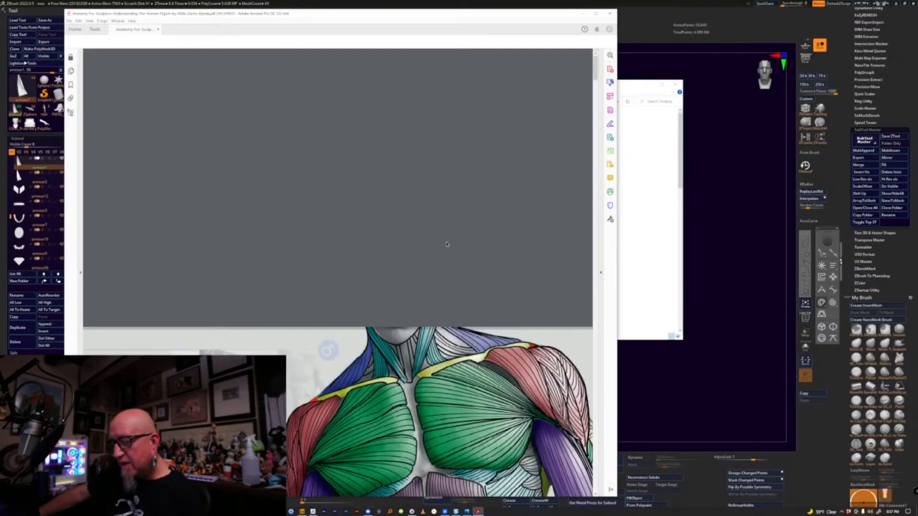
- Look through the Desktop folder's file list for further reference material and minimize the folder window
{"action": "left_click", "coordinate": [647, 260]}
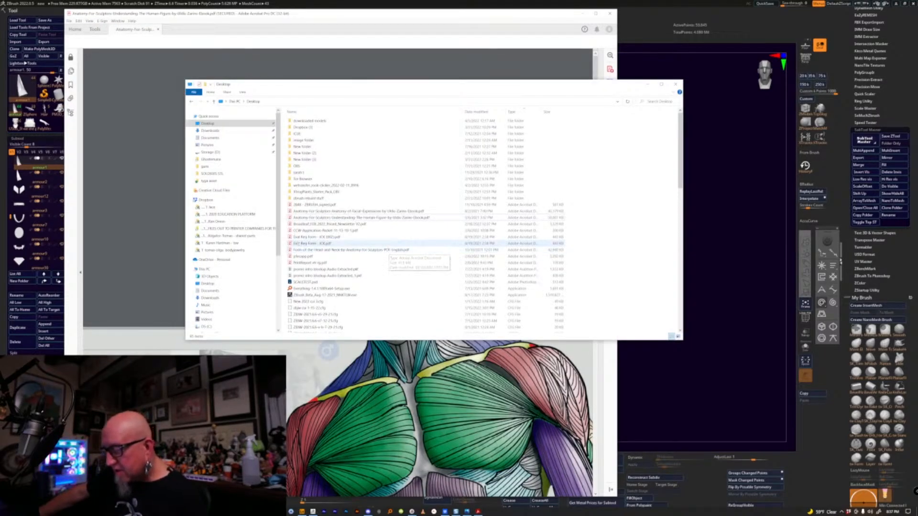
{"action": "scroll", "coordinate": [401, 255], "scroll_direction": "down", "scroll_amount": 4}
{"action": "scroll", "coordinate": [401, 255], "scroll_direction": "down", "scroll_amount": 4}
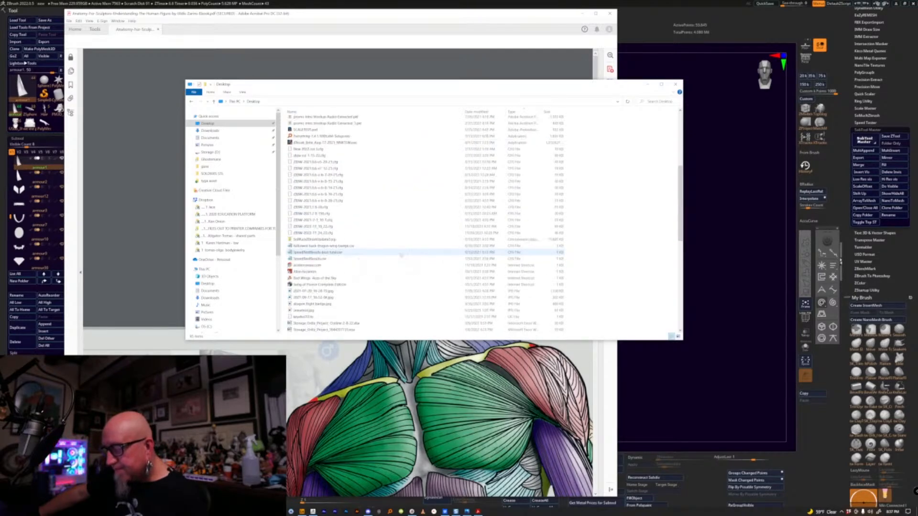
{"action": "scroll", "coordinate": [401, 255], "scroll_direction": "down", "scroll_amount": 6}
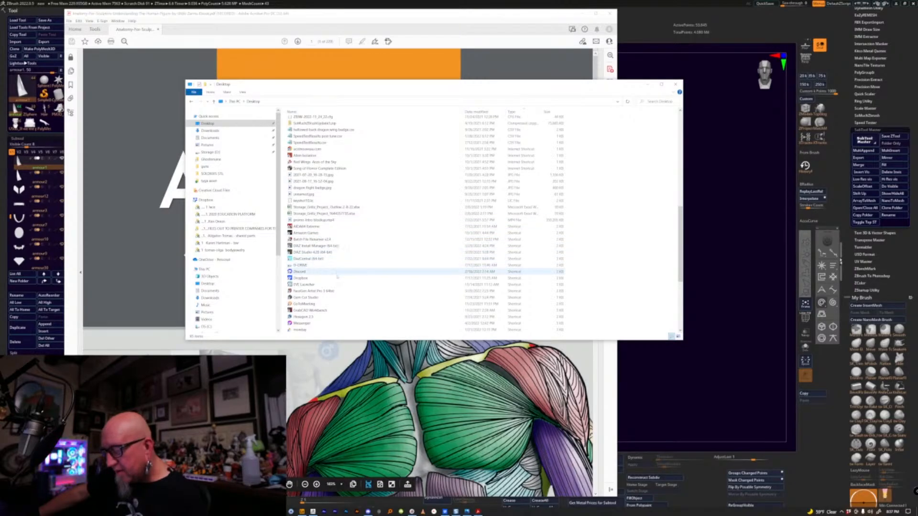
{"action": "scroll", "coordinate": [364, 301], "scroll_direction": "down", "scroll_amount": 6}
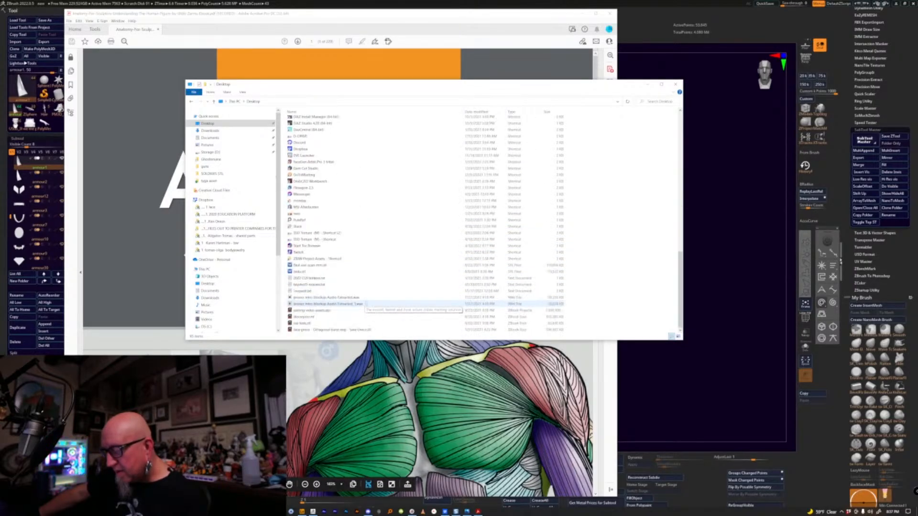
{"action": "scroll", "coordinate": [366, 304], "scroll_direction": "down", "scroll_amount": 1}
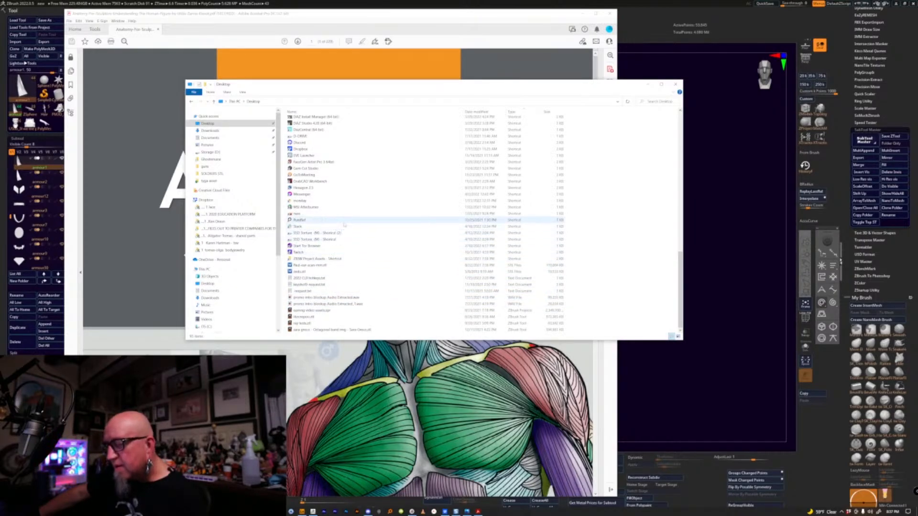
{"action": "scroll", "coordinate": [347, 217], "scroll_direction": "up", "scroll_amount": 2}
{"action": "scroll", "coordinate": [348, 217], "scroll_direction": "up", "scroll_amount": 2}
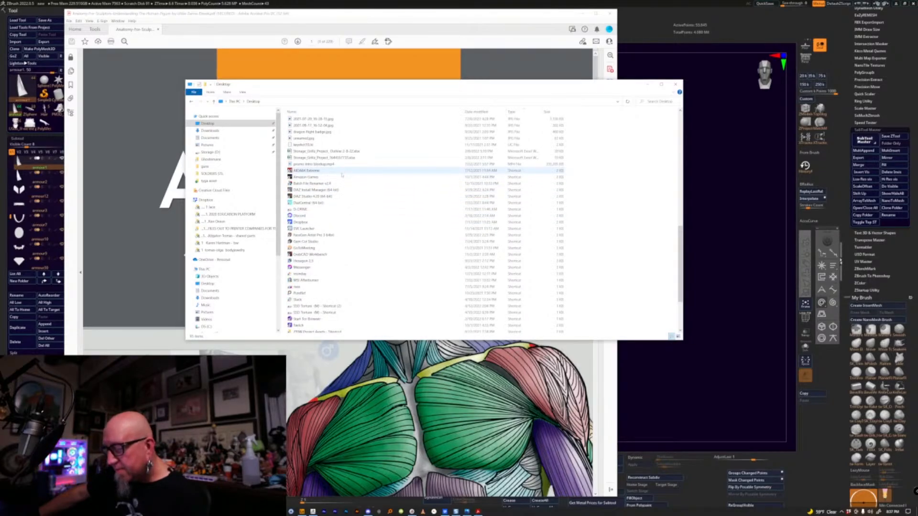
{"action": "scroll", "coordinate": [342, 175], "scroll_direction": "up", "scroll_amount": 6}
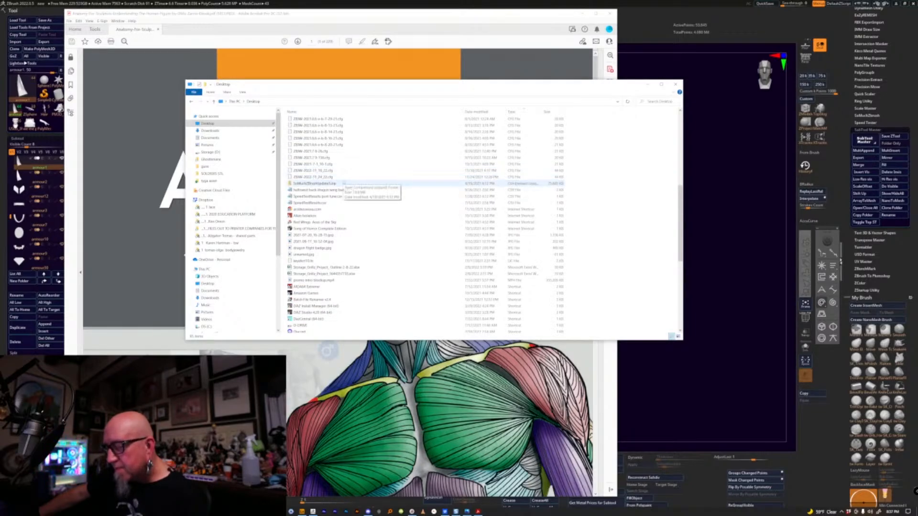
{"action": "scroll", "coordinate": [343, 185], "scroll_direction": "up", "scroll_amount": 6}
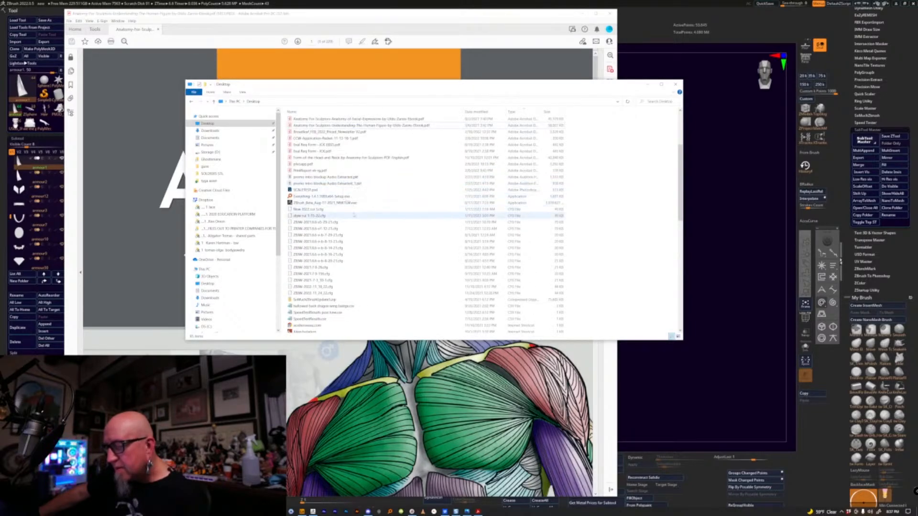
{"action": "scroll", "coordinate": [353, 215], "scroll_direction": "up", "scroll_amount": 2}
{"action": "scroll", "coordinate": [354, 216], "scroll_direction": "up", "scroll_amount": 3}
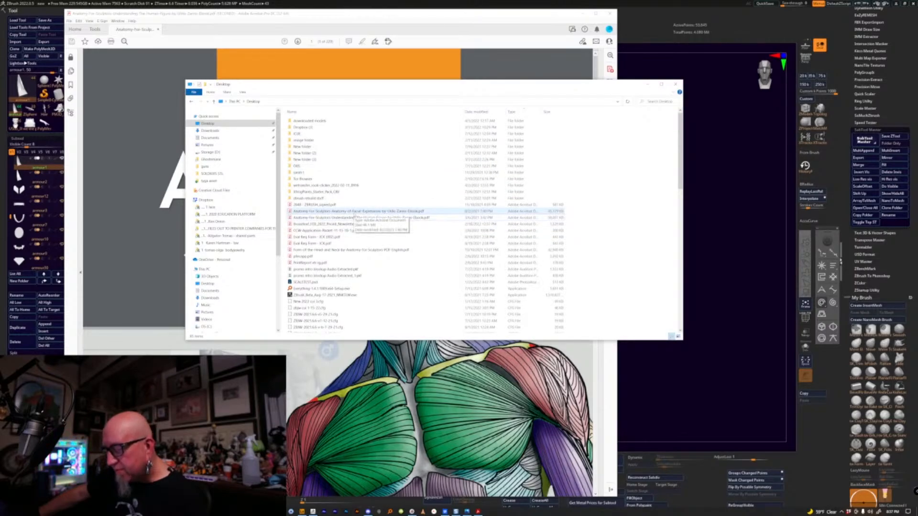
{"action": "left_click", "coordinate": [648, 85]}
- Page through the anatomy book from its cover past the torso landmarks and movable masses pages to the Écorché figures
{"action": "scroll", "coordinate": [565, 293], "scroll_direction": "down", "scroll_amount": 2}
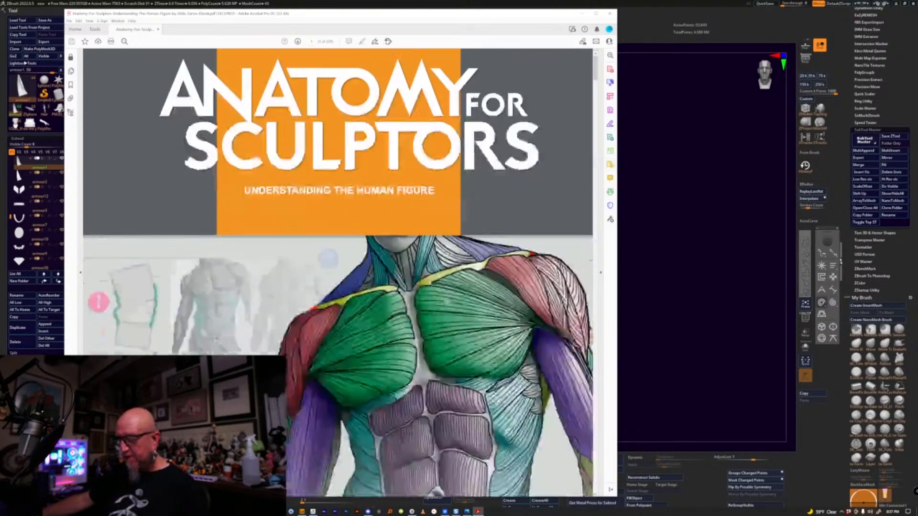
{"action": "scroll", "coordinate": [566, 293], "scroll_direction": "down", "scroll_amount": 10}
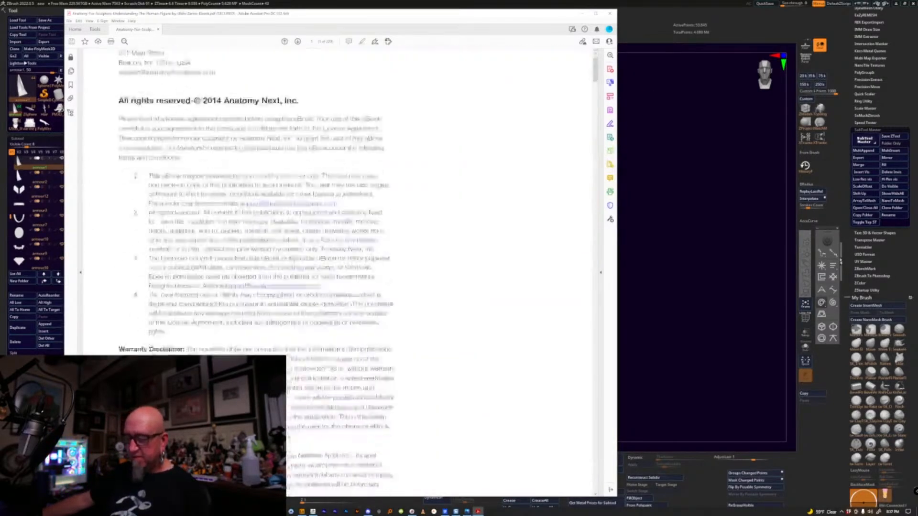
{"action": "scroll", "coordinate": [306, 254], "scroll_direction": "down", "scroll_amount": 10}
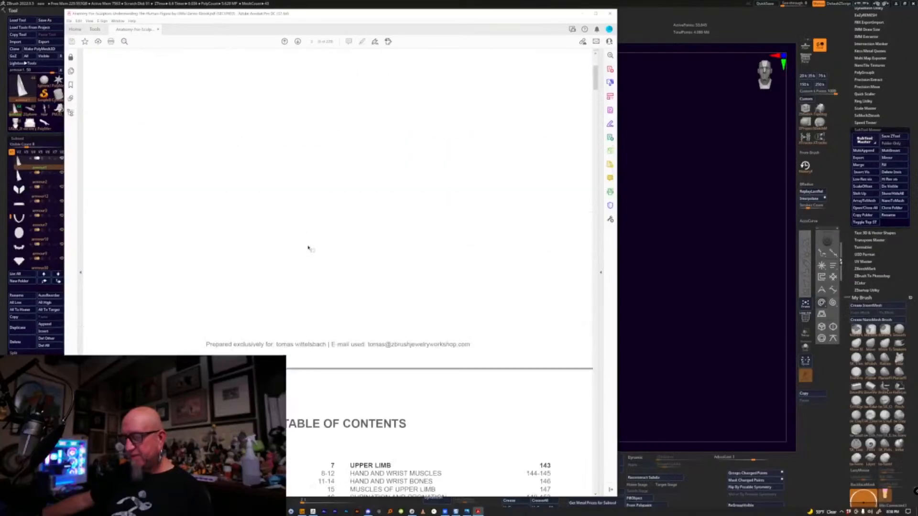
{"action": "scroll", "coordinate": [302, 236], "scroll_direction": "down", "scroll_amount": 10}
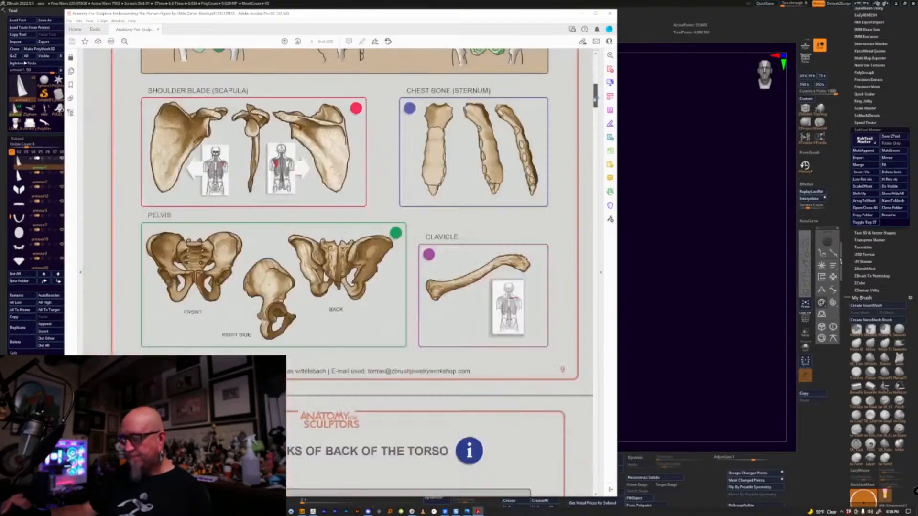
{"action": "scroll", "coordinate": [335, 273], "scroll_direction": "down", "scroll_amount": 5}
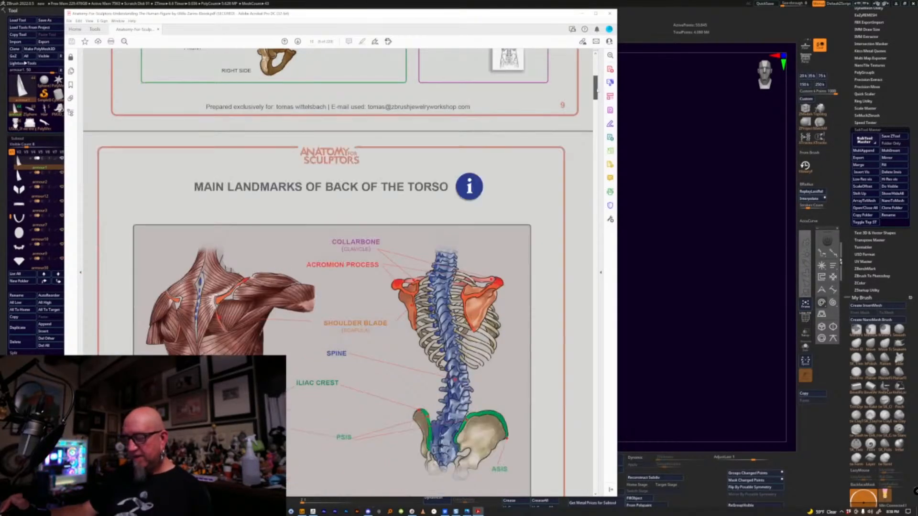
{"action": "scroll", "coordinate": [334, 273], "scroll_direction": "down", "scroll_amount": 3}
{"action": "left_click_drag", "start_coordinate": [596, 90], "coordinate": [594, 104]}
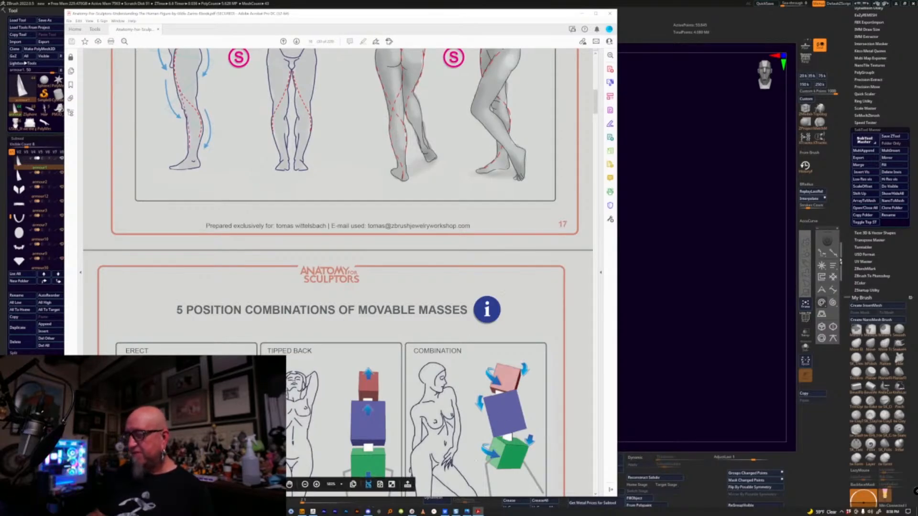
{"action": "left_click_drag", "start_coordinate": [596, 110], "coordinate": [596, 118]}
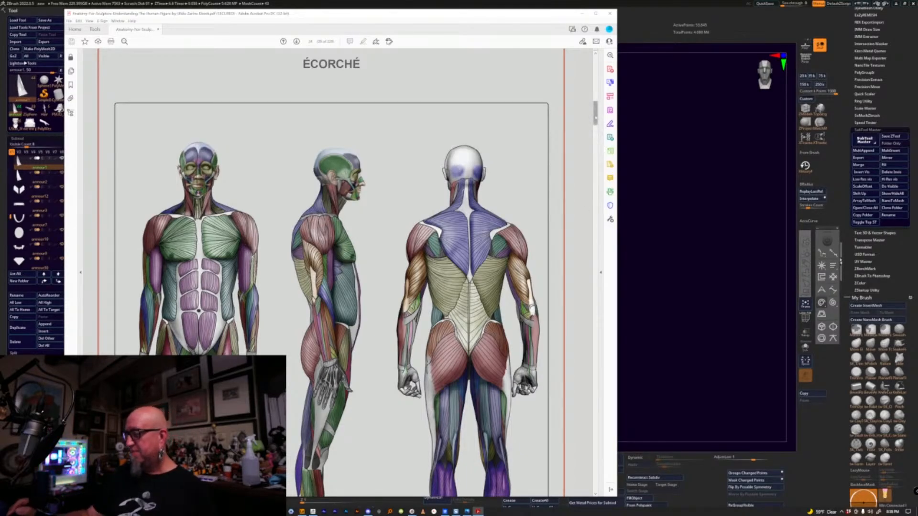
- Study the labelled torso muscle chart, the abdomen type comparison and the layered diagrams of the chest and serratus anterior muscles
{"action": "scroll", "coordinate": [596, 117], "scroll_direction": "down", "scroll_amount": 10}
{"action": "scroll", "coordinate": [596, 117], "scroll_direction": "down", "scroll_amount": 15}
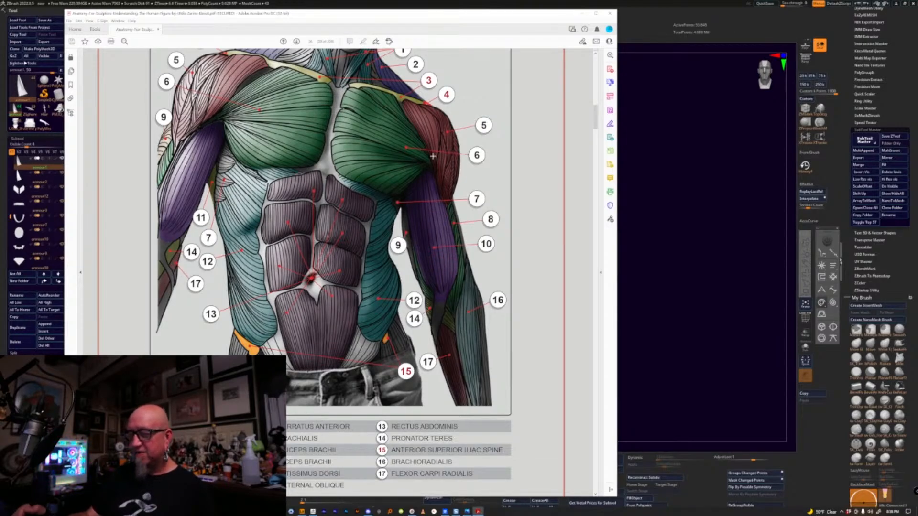
{"action": "scroll", "coordinate": [431, 159], "scroll_direction": "down", "scroll_amount": 10}
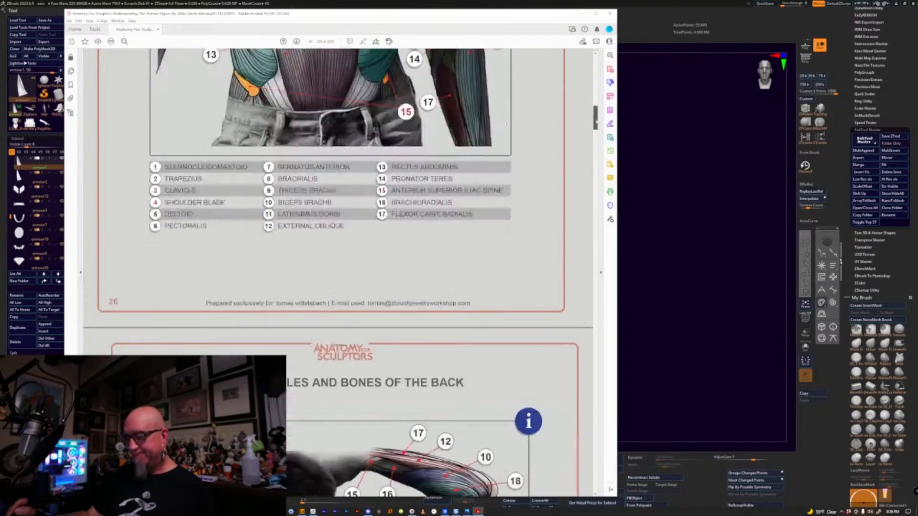
{"action": "left_click_drag", "start_coordinate": [597, 123], "coordinate": [596, 127]}
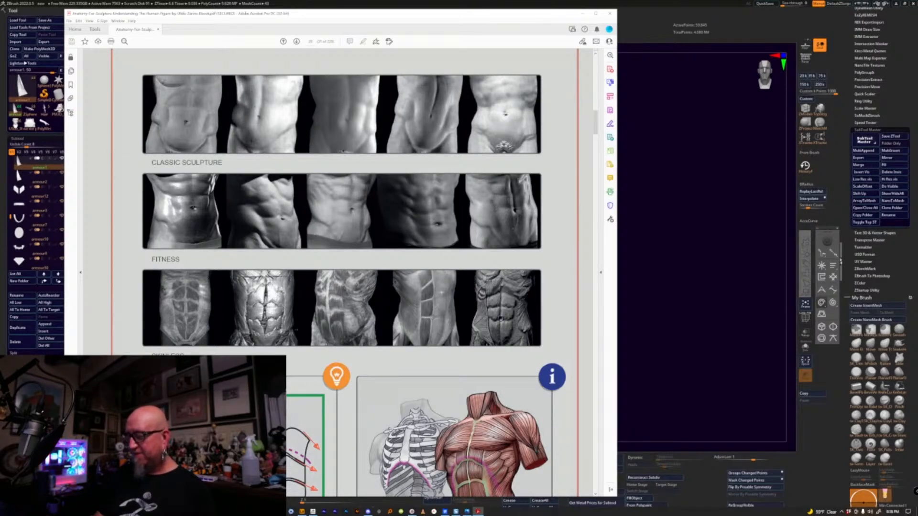
{"action": "left_click_drag", "start_coordinate": [596, 131], "coordinate": [596, 132]}
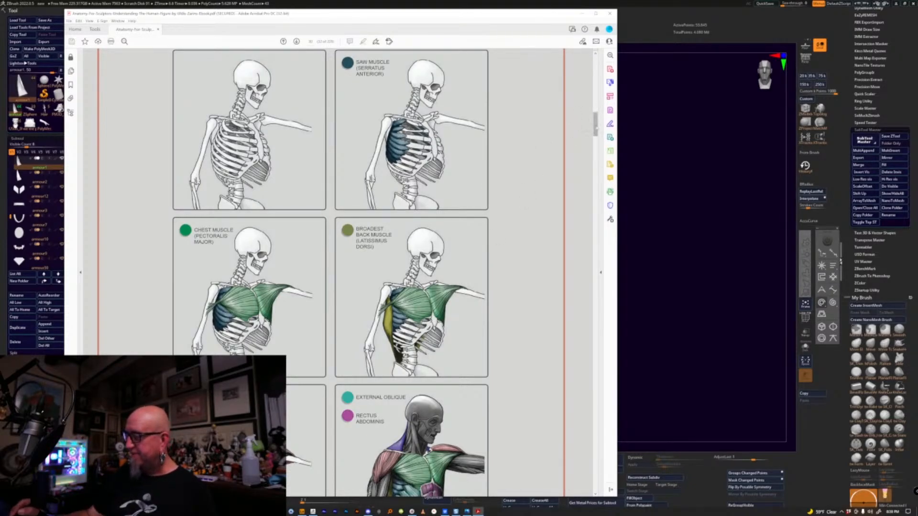
- Examine the book's pages on the raised shoulder muscle and the serratus anterior bulge under the shoulder blade
{"action": "left_click_drag", "start_coordinate": [597, 127], "coordinate": [593, 153]}
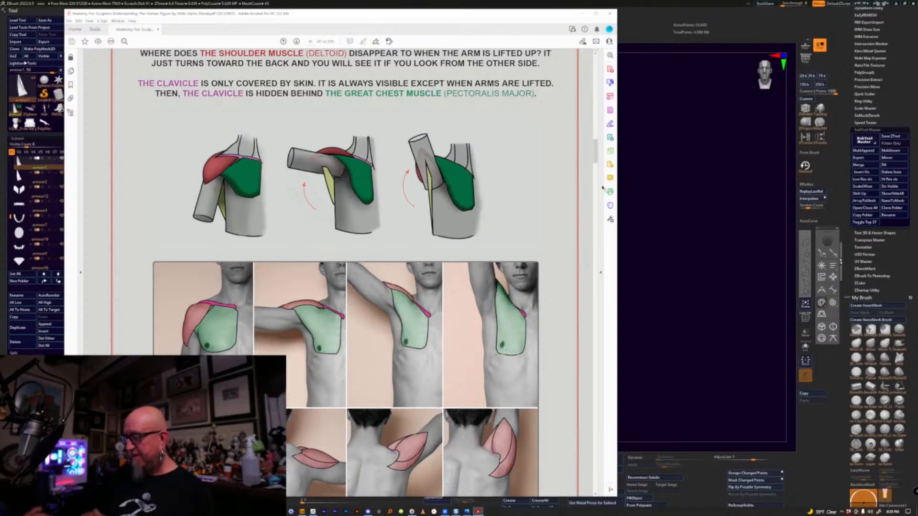
{"action": "left_click_drag", "start_coordinate": [595, 151], "coordinate": [596, 163]}
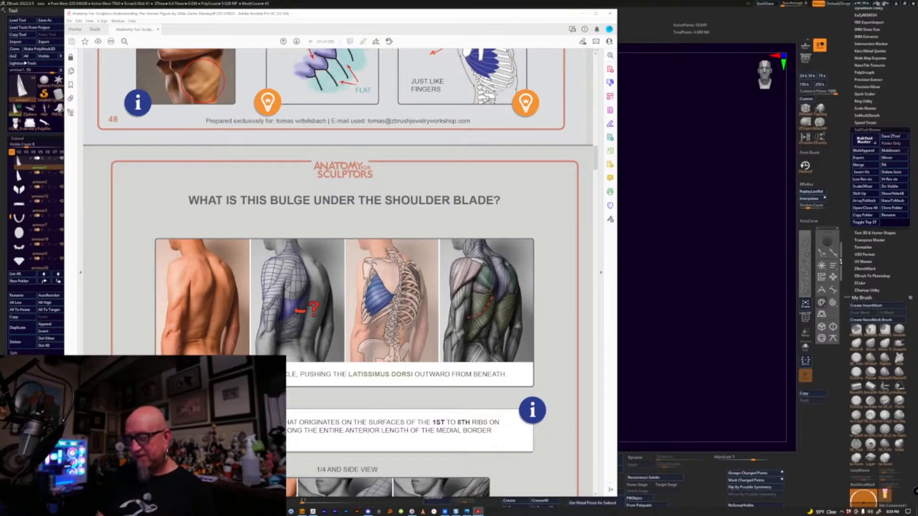
{"action": "scroll", "coordinate": [595, 158], "scroll_direction": "up", "scroll_amount": 1}
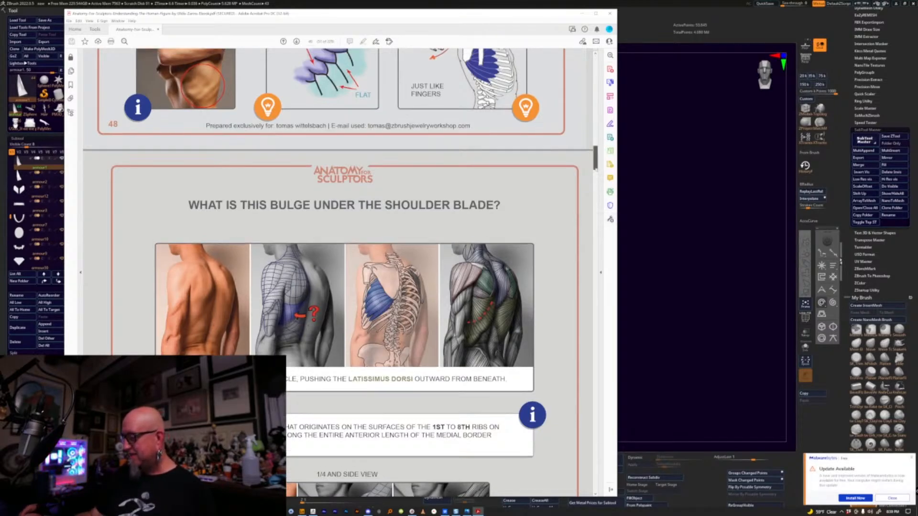
{"action": "scroll", "coordinate": [338, 273], "scroll_direction": "down", "scroll_amount": 10}
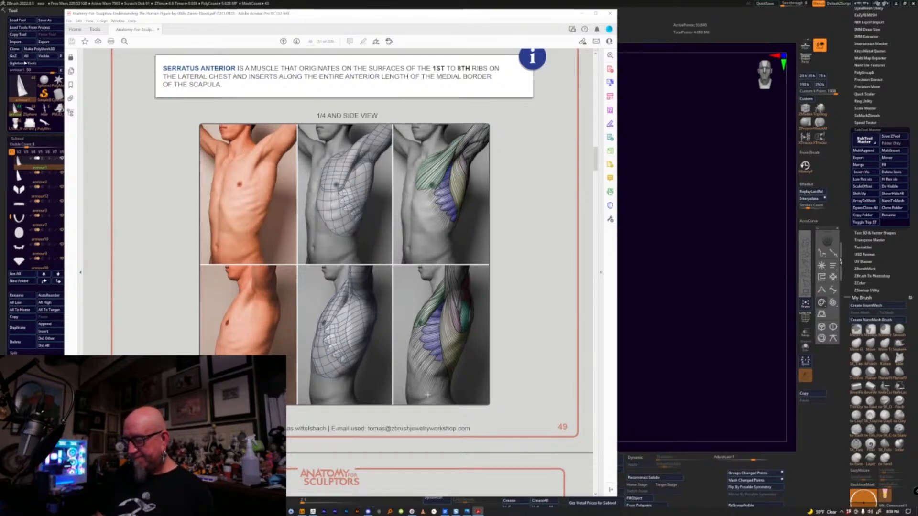
- Look through the hip and female fat pad pages to "Arms in a 'Y' Position – Male", and minimize the book
{"action": "left_click_drag", "start_coordinate": [596, 162], "coordinate": [596, 170]}
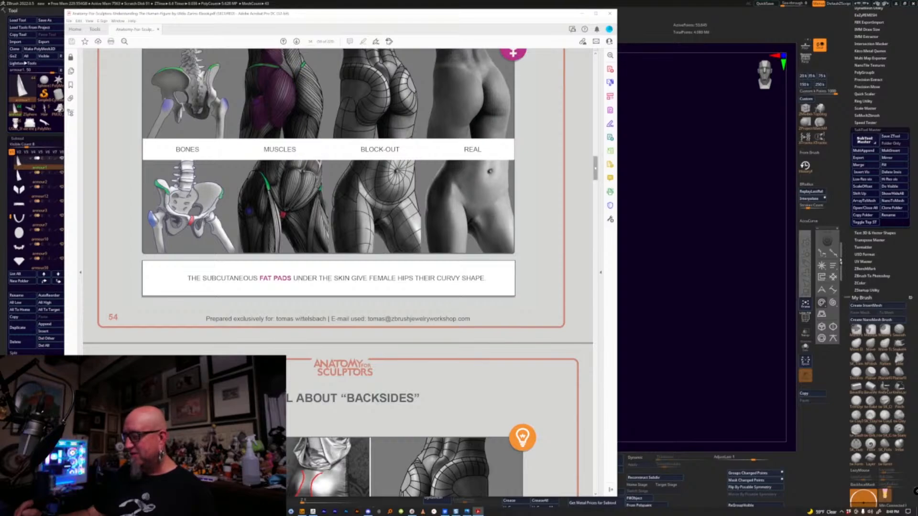
{"action": "left_click_drag", "start_coordinate": [596, 169], "coordinate": [596, 173]}
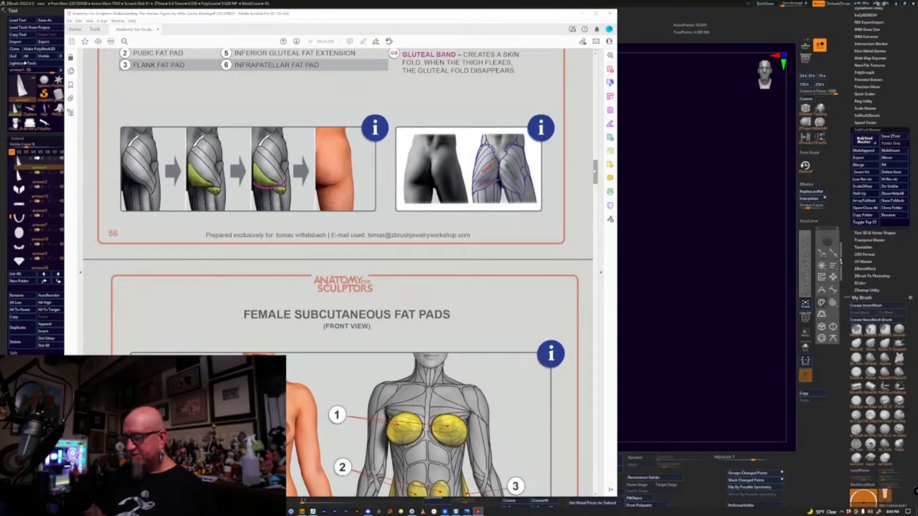
{"action": "left_click_drag", "start_coordinate": [597, 175], "coordinate": [596, 208]}
{"action": "scroll", "coordinate": [329, 186], "scroll_direction": "up", "scroll_amount": 2}
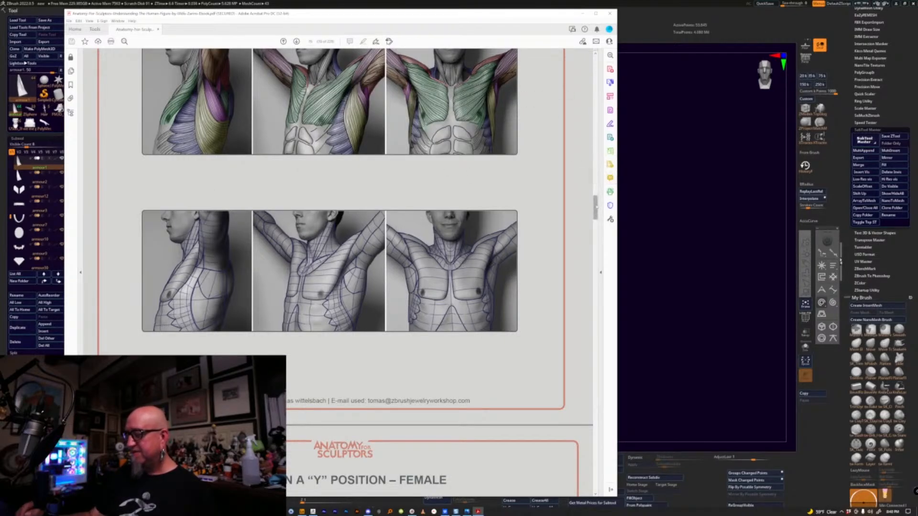
{"action": "left_click_drag", "start_coordinate": [595, 208], "coordinate": [595, 206]}
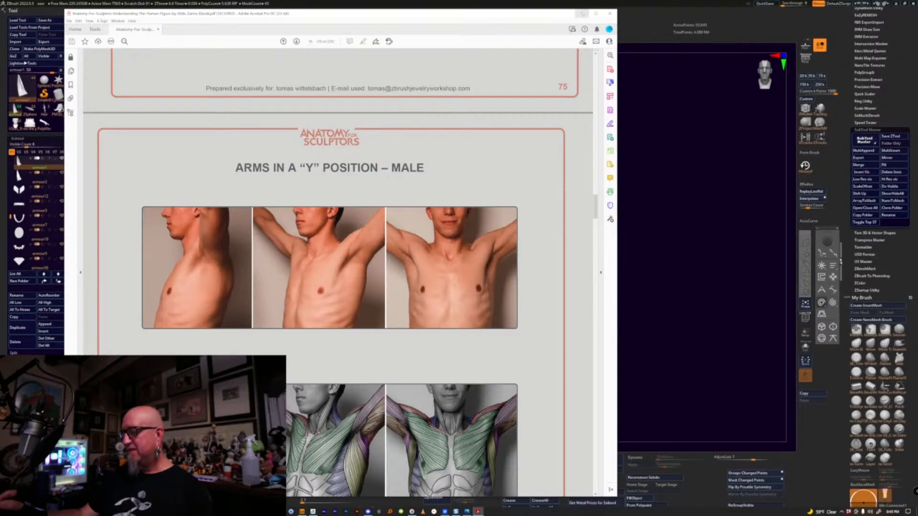
{"action": "left_click", "coordinate": [582, 13]}
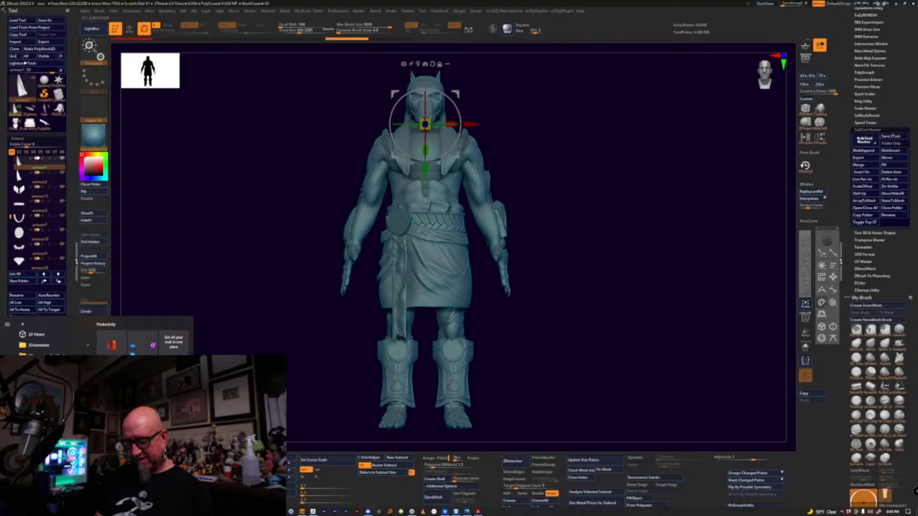
- Minimize the sculpting program, switch to Human Anatomy Atlas 2017 Edition and find the Muscular System Views among the system views
{"action": "left_click", "coordinate": [896, 4]}
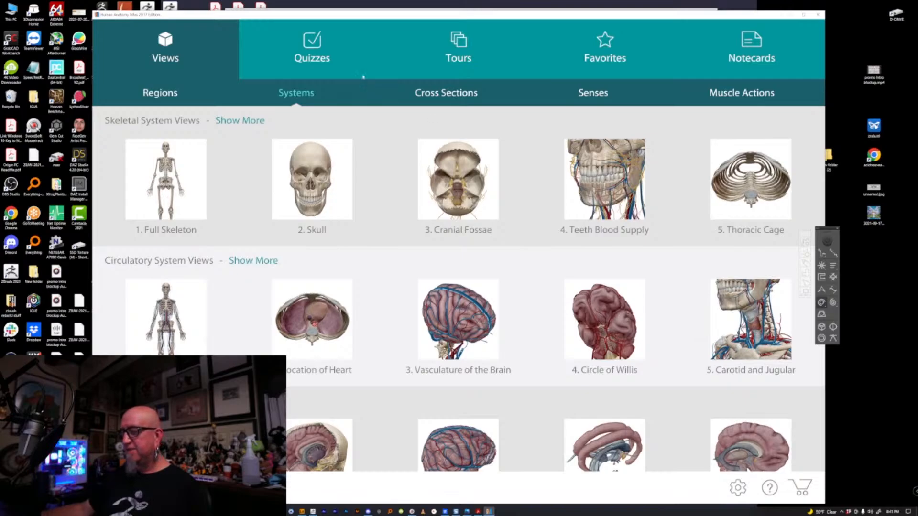
{"action": "scroll", "coordinate": [333, 289], "scroll_direction": "down", "scroll_amount": 5}
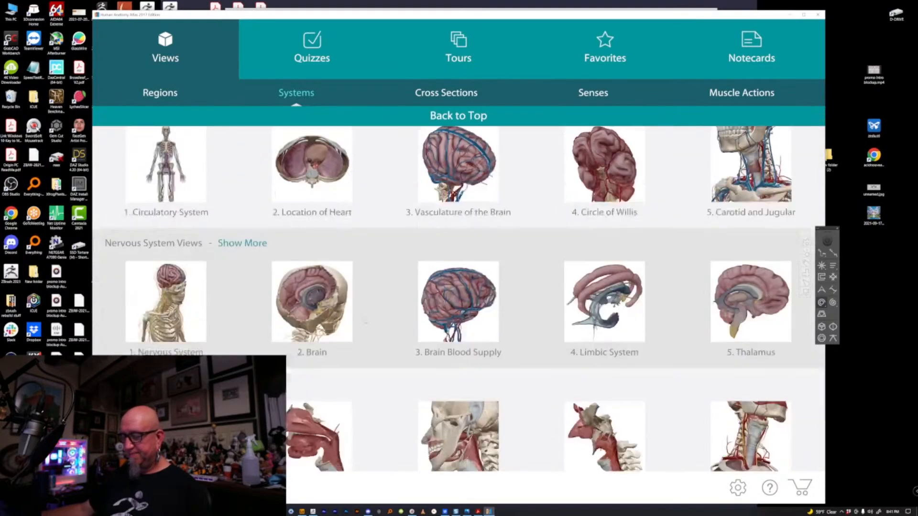
{"action": "scroll", "coordinate": [365, 319], "scroll_direction": "down", "scroll_amount": 5}
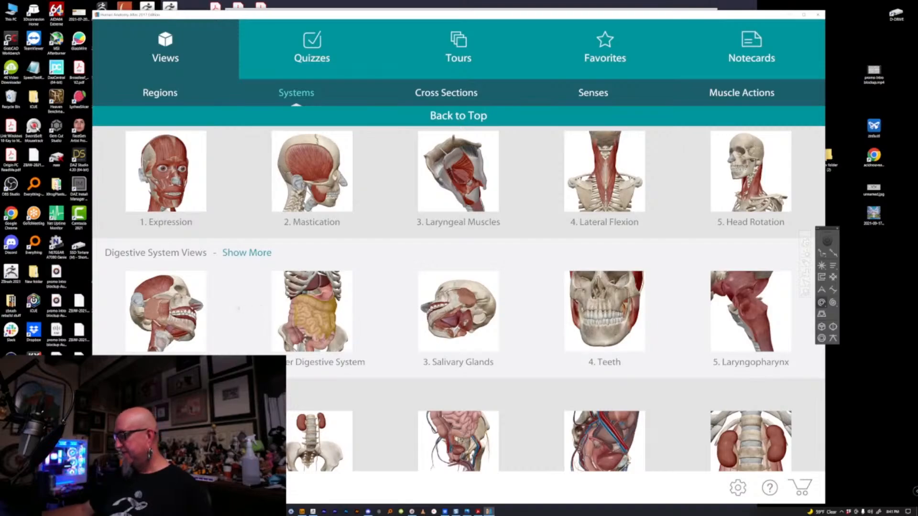
{"action": "scroll", "coordinate": [237, 304], "scroll_direction": "up", "scroll_amount": 1}
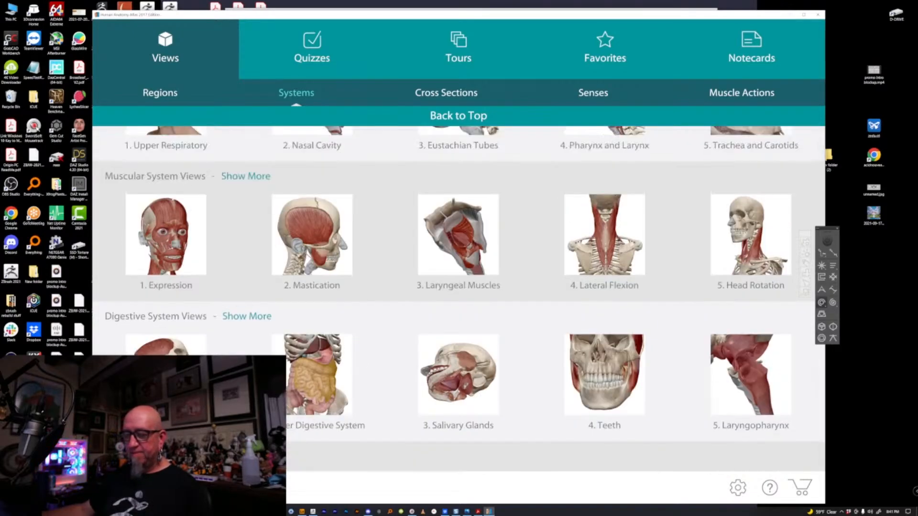
- Expand the full set of Muscular System Views and open the Hip view
{"action": "left_click", "coordinate": [246, 176]}
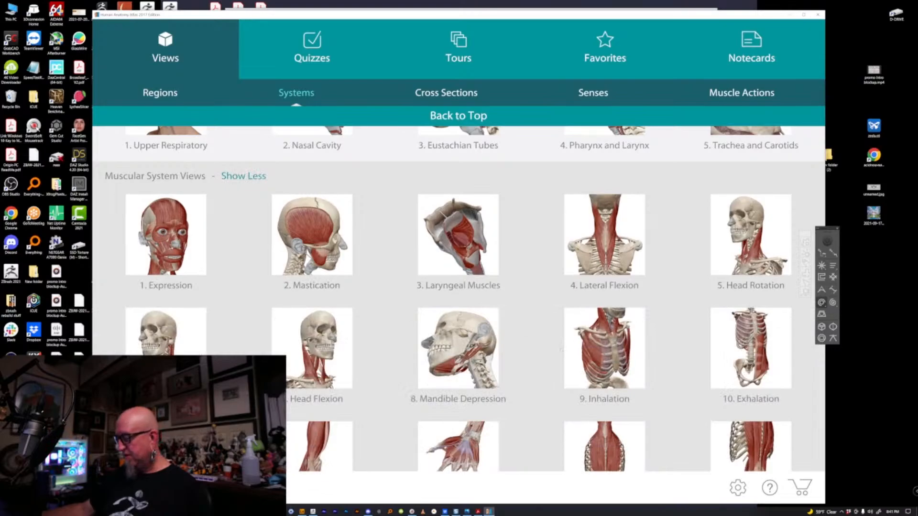
{"action": "scroll", "coordinate": [458, 298], "scroll_direction": "down", "scroll_amount": 1}
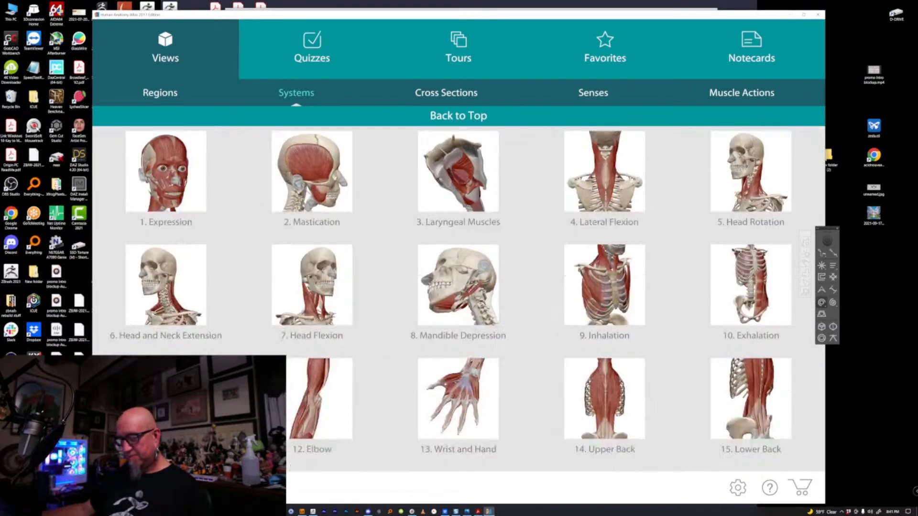
{"action": "scroll", "coordinate": [385, 351], "scroll_direction": "down", "scroll_amount": 1}
{"action": "scroll", "coordinate": [385, 351], "scroll_direction": "down", "scroll_amount": 1}
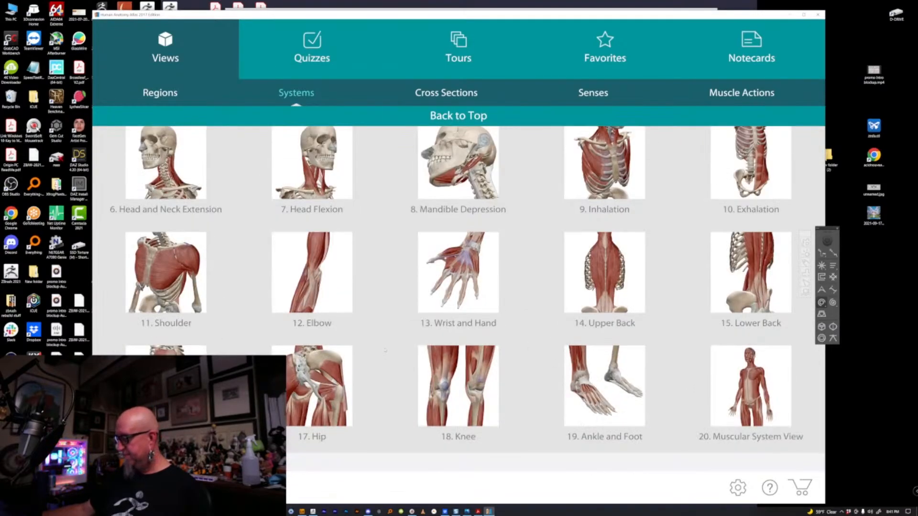
{"action": "scroll", "coordinate": [385, 350], "scroll_direction": "up", "scroll_amount": 1}
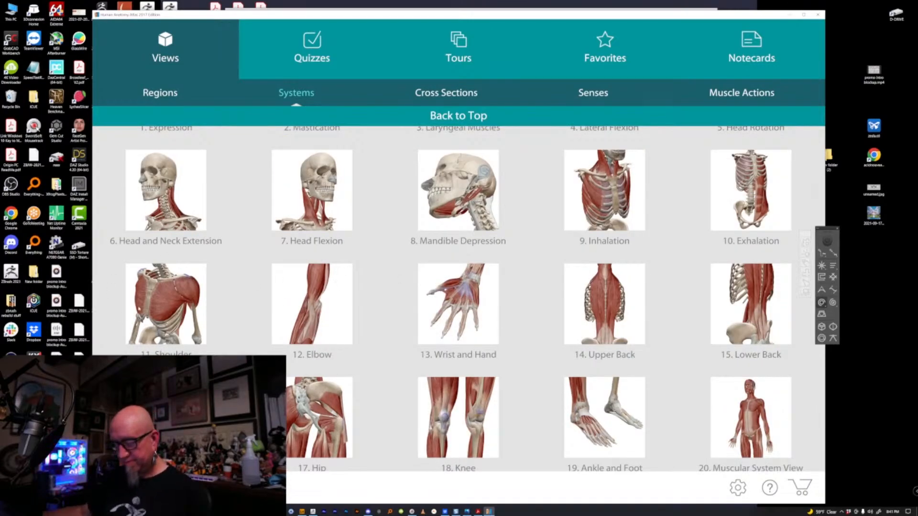
{"action": "left_click", "coordinate": [318, 417]}
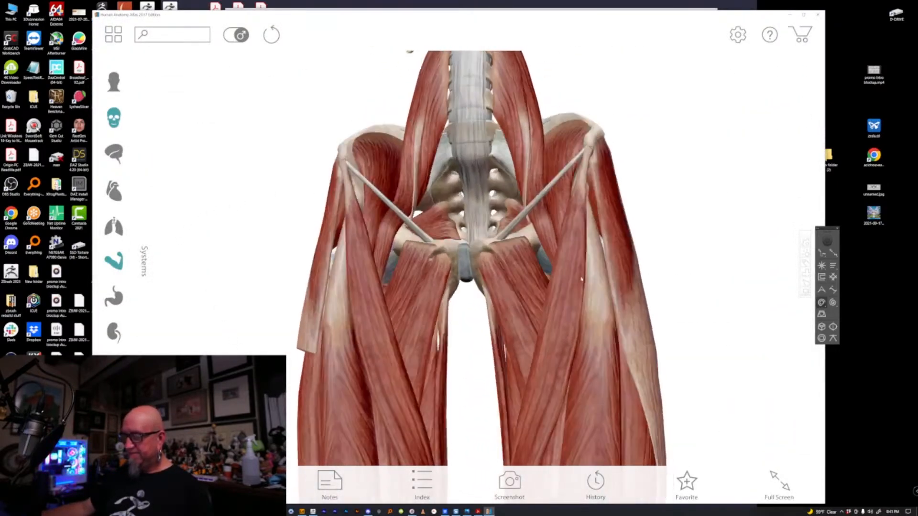
- Identify the left pectineus on the hip model, and select and fade the right adductor longus
{"action": "left_click_drag", "start_coordinate": [596, 298], "coordinate": [526, 296]}
{"action": "left_click", "coordinate": [518, 283]}
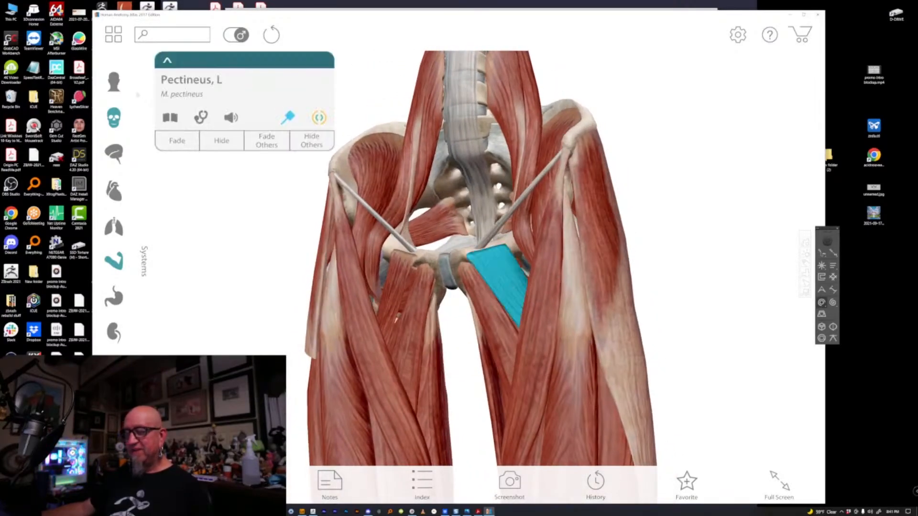
{"action": "left_click", "coordinate": [400, 326]}
{"action": "left_click", "coordinate": [189, 140]}
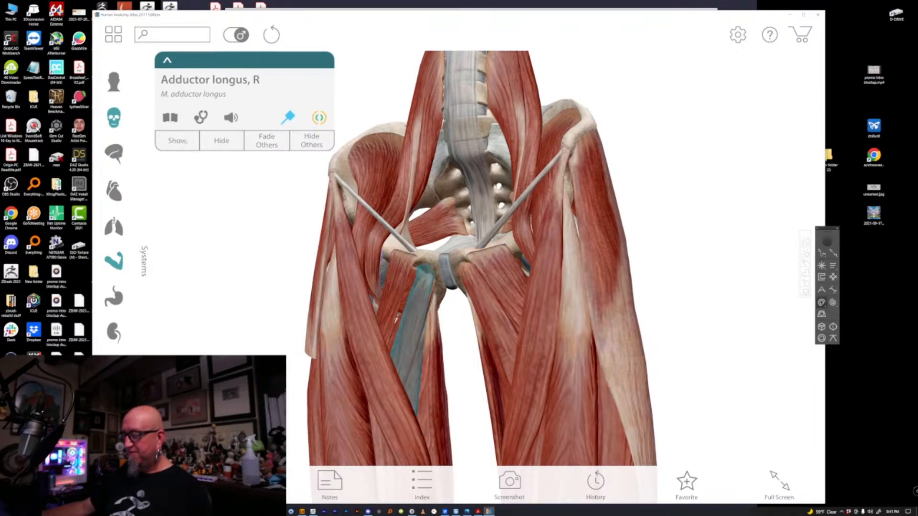
- Fade the right sartorius, deselect it, and select the right tensor fascia lata on the outer hip
{"action": "left_click", "coordinate": [352, 304]}
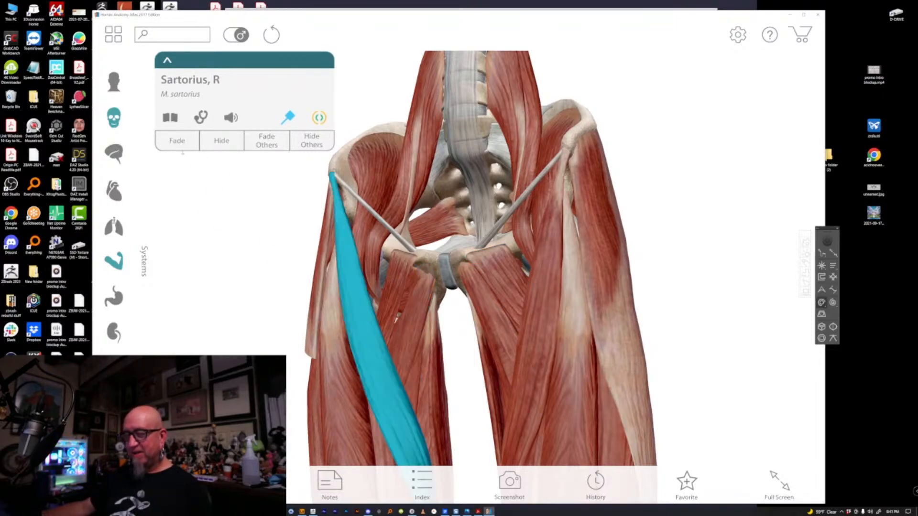
{"action": "left_click", "coordinate": [180, 145]}
{"action": "left_click_drag", "start_coordinate": [276, 264], "coordinate": [243, 183]}
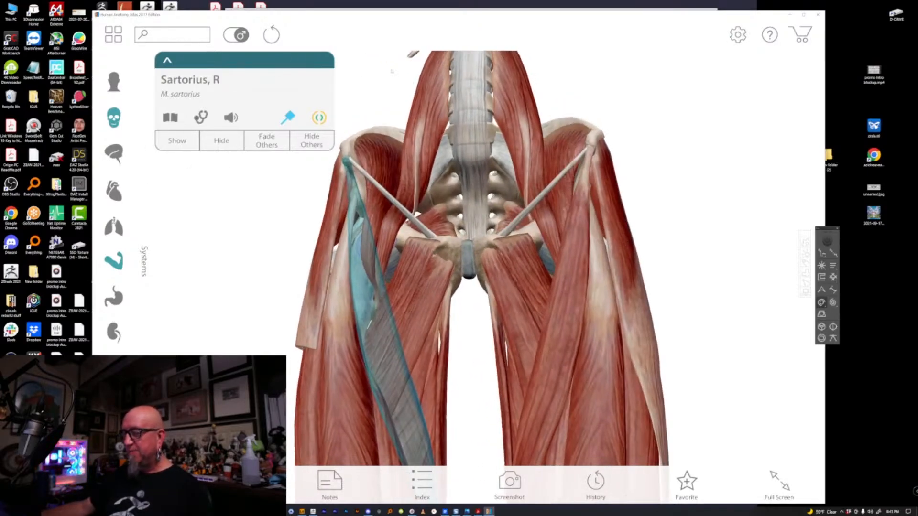
{"action": "left_click", "coordinate": [221, 153]}
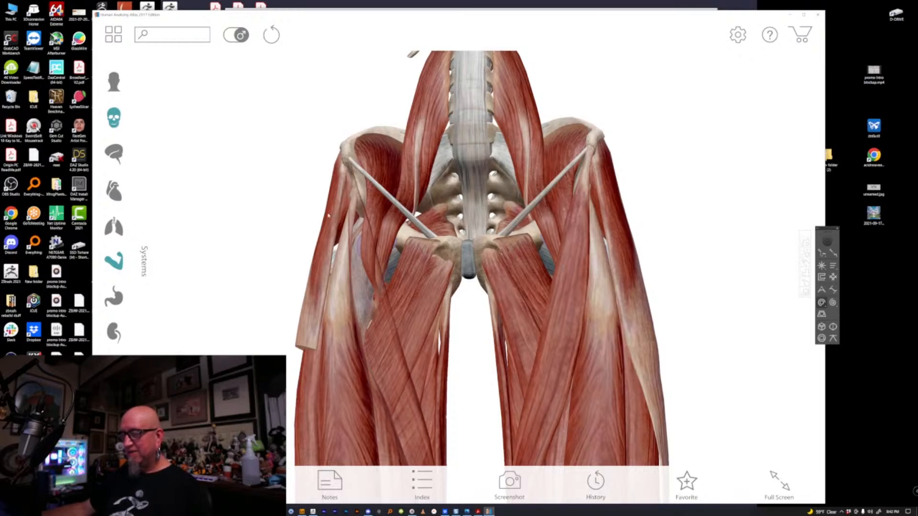
{"action": "left_click", "coordinate": [329, 216]}
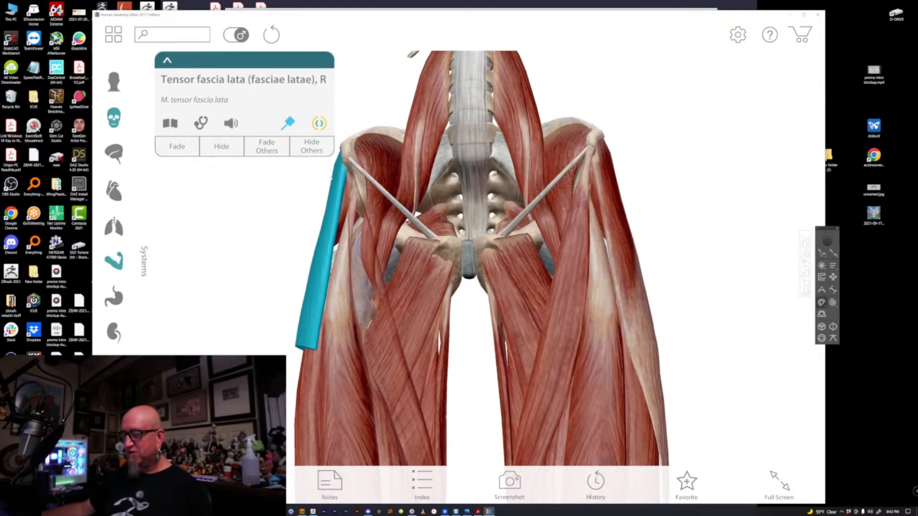
- Deselect the right tensor fascia lata, return to the system views and look through the full set of Muscular System Views
{"action": "left_click", "coordinate": [234, 179]}
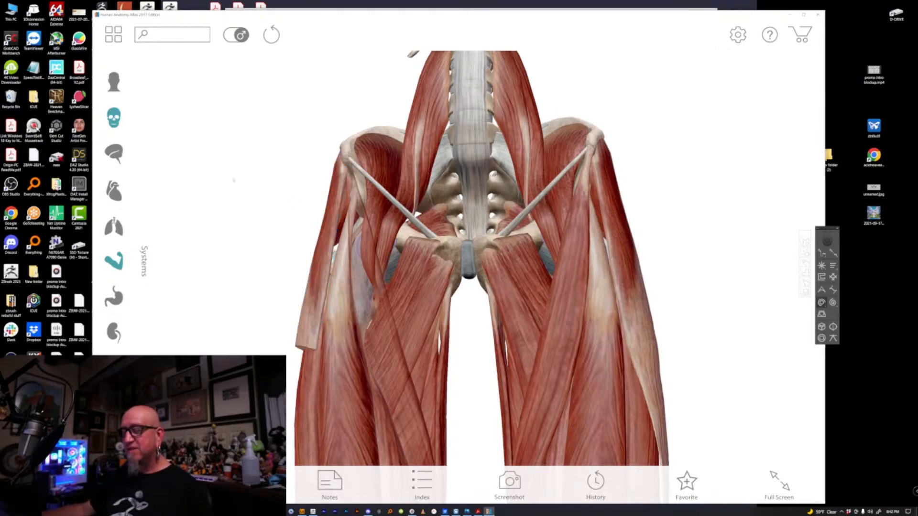
{"action": "left_click", "coordinate": [114, 35]}
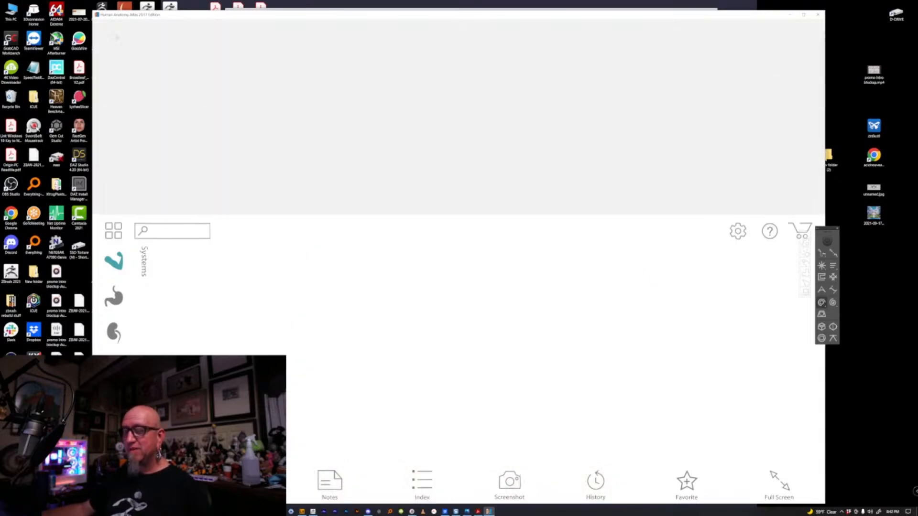
{"action": "scroll", "coordinate": [406, 197], "scroll_direction": "down", "scroll_amount": 10}
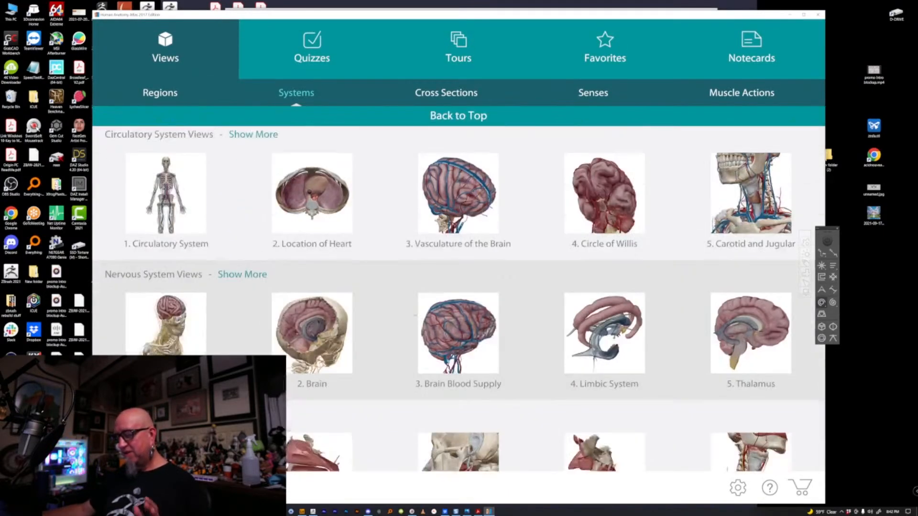
{"action": "scroll", "coordinate": [413, 306], "scroll_direction": "down", "scroll_amount": 3}
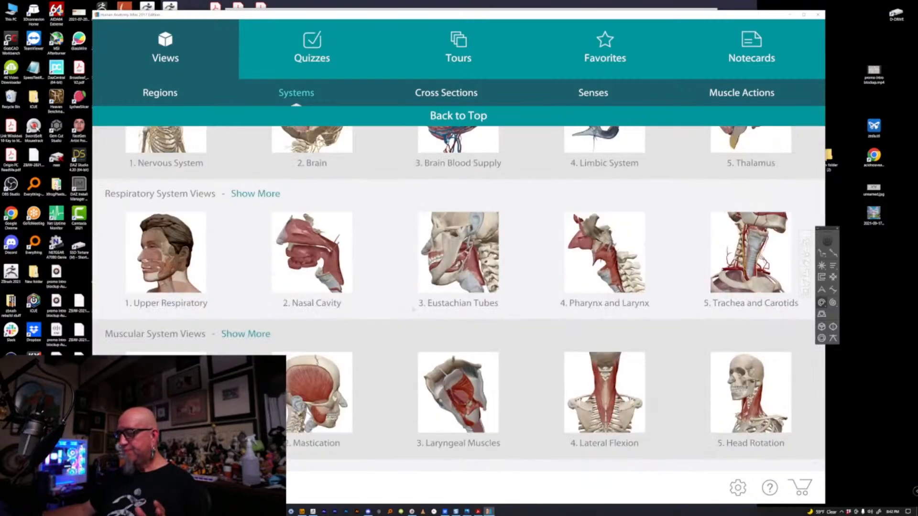
{"action": "scroll", "coordinate": [413, 276], "scroll_direction": "down", "scroll_amount": 1}
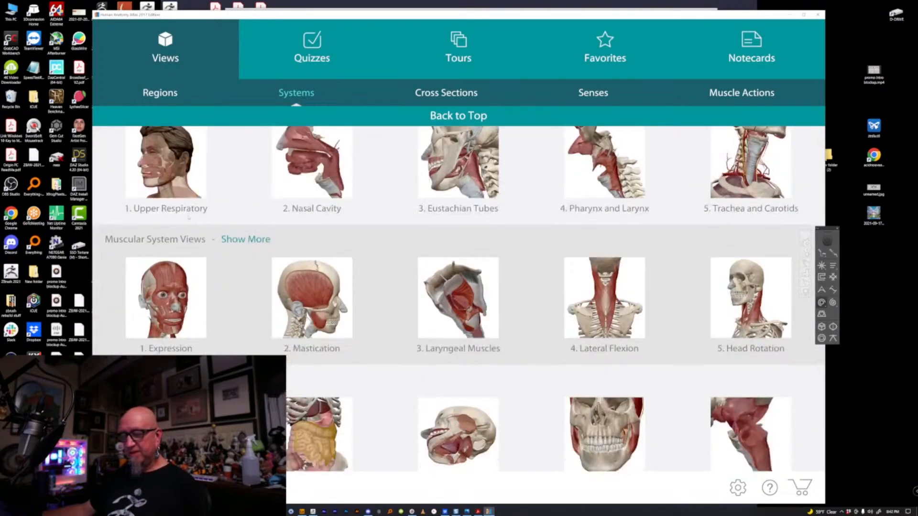
{"action": "left_click", "coordinate": [250, 239]}
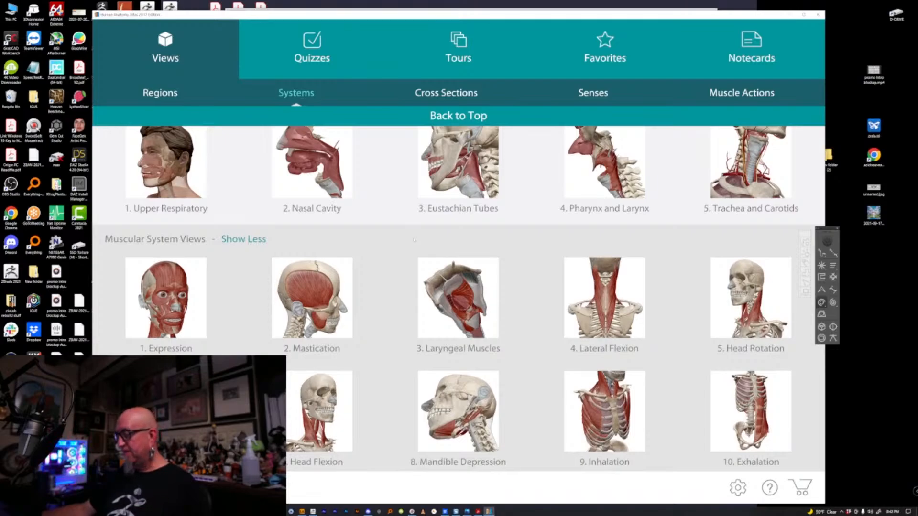
{"action": "scroll", "coordinate": [414, 240], "scroll_direction": "down", "scroll_amount": 10}
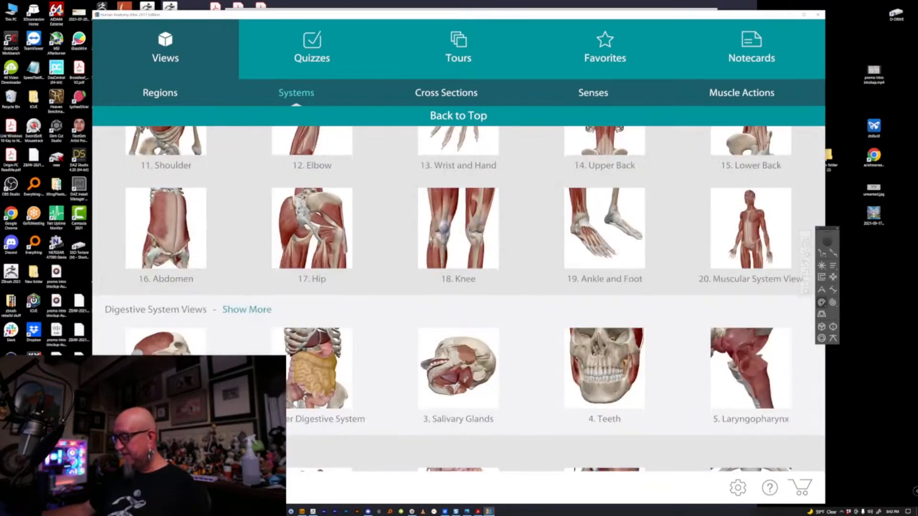
{"action": "scroll", "coordinate": [414, 240], "scroll_direction": "down", "scroll_amount": 4}
{"action": "scroll", "coordinate": [414, 240], "scroll_direction": "up", "scroll_amount": 4}
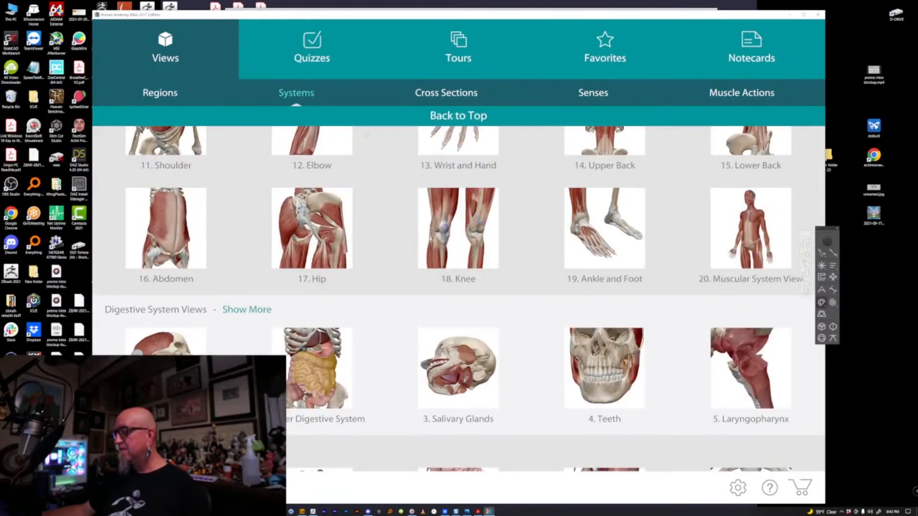
- Open the Shoulder adduction muscle action, view it from the chest side and select the right coracobrachialis
{"action": "left_click", "coordinate": [728, 93]}
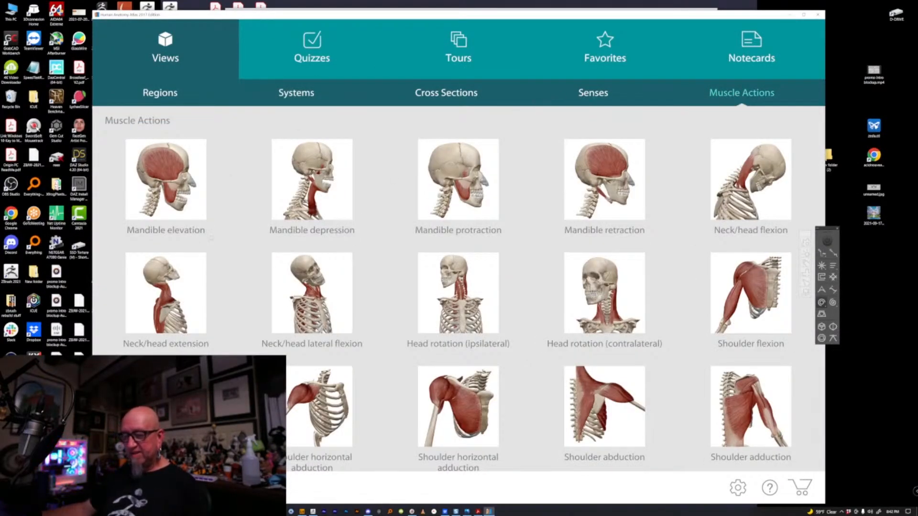
{"action": "scroll", "coordinate": [586, 369], "scroll_direction": "down", "scroll_amount": 1}
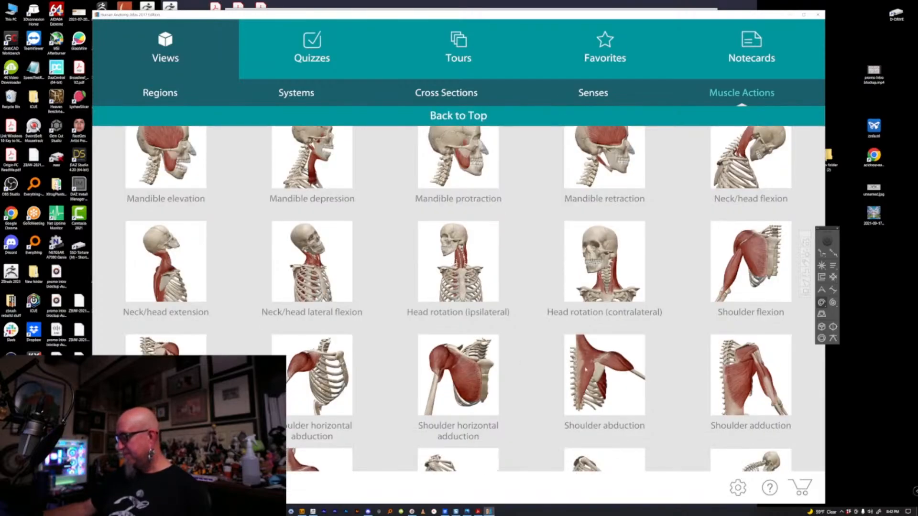
{"action": "left_click", "coordinate": [740, 374]}
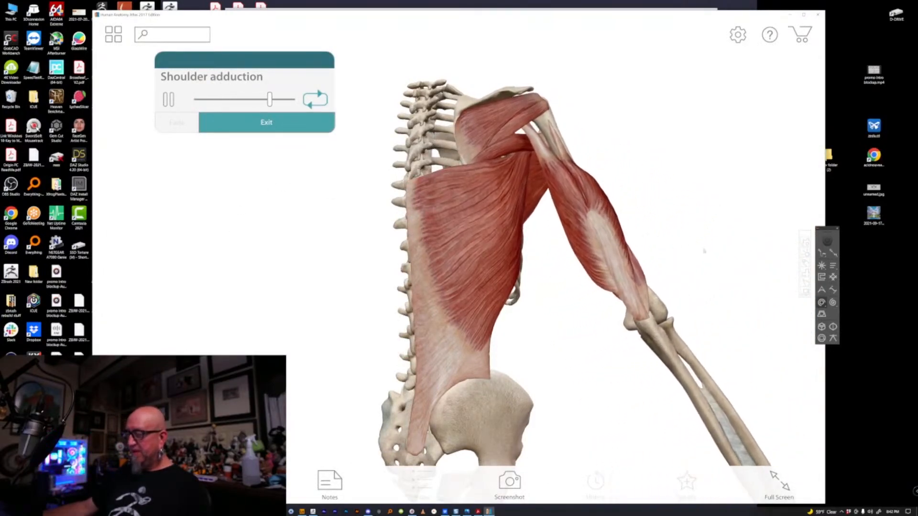
{"action": "left_click_drag", "start_coordinate": [658, 306], "coordinate": [613, 341]}
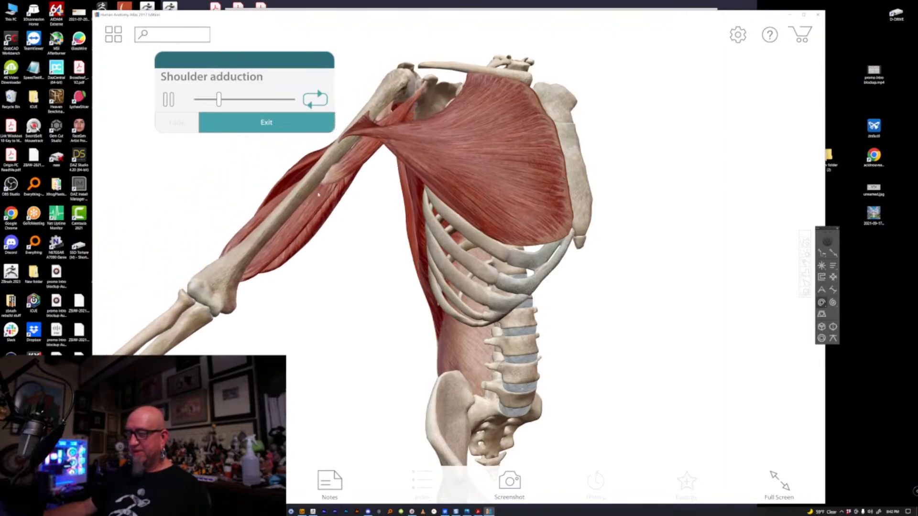
{"action": "left_click", "coordinate": [369, 187]}
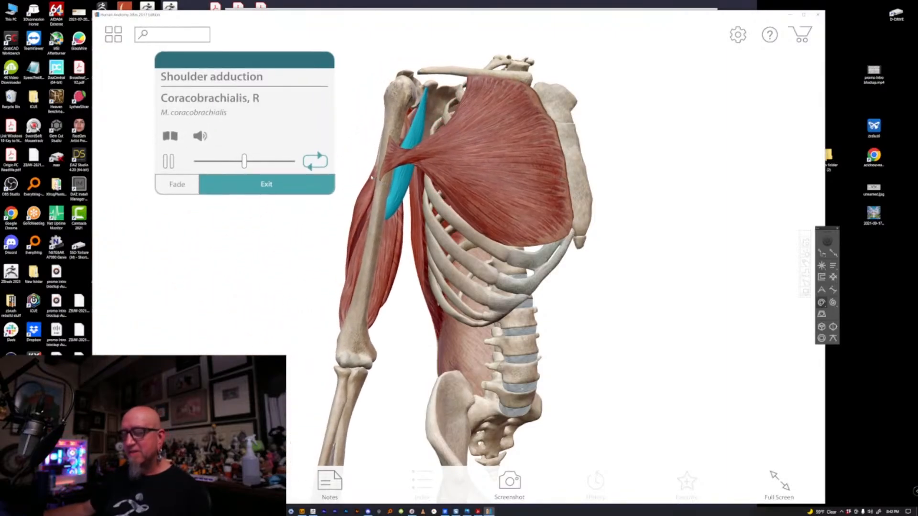
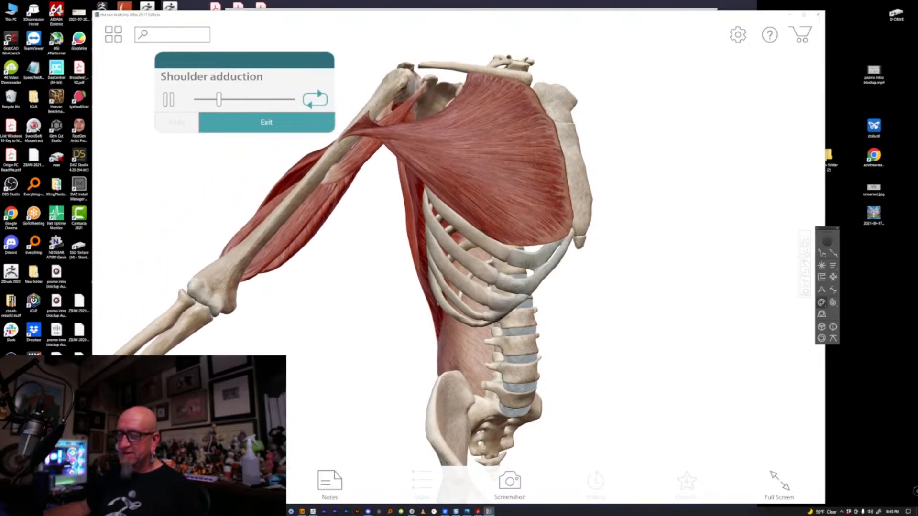
- Open the Elbow flexion muscle action, view it from the front and identify the short head of the right biceps brachii
{"action": "left_click", "coordinate": [113, 34]}
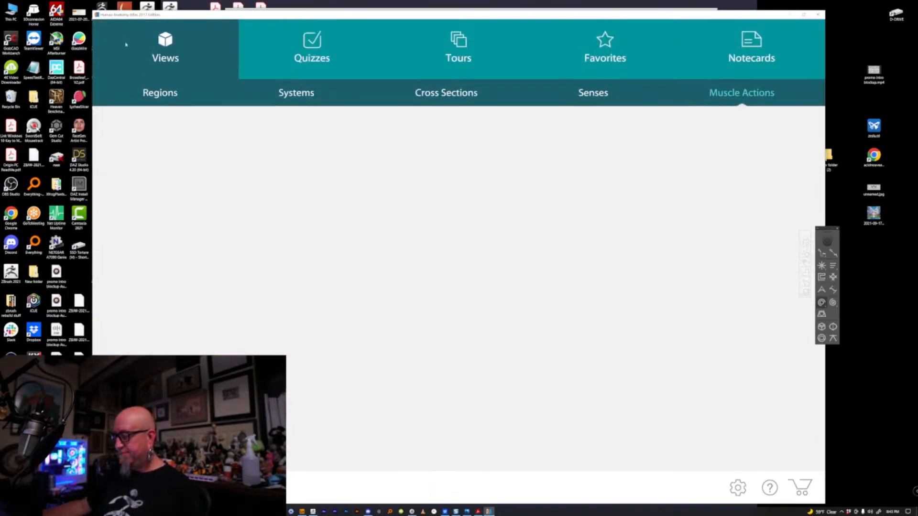
{"action": "scroll", "coordinate": [459, 286], "scroll_direction": "down", "scroll_amount": 1}
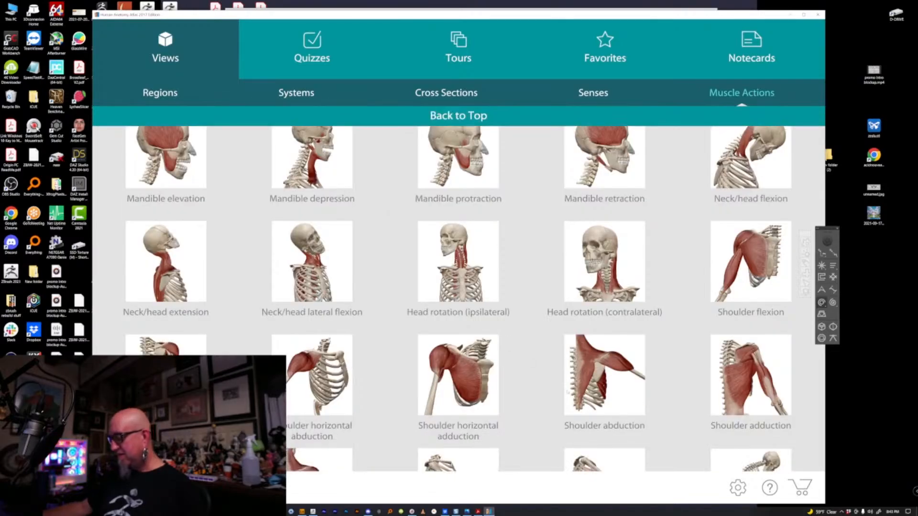
{"action": "scroll", "coordinate": [459, 296], "scroll_direction": "down", "scroll_amount": 4}
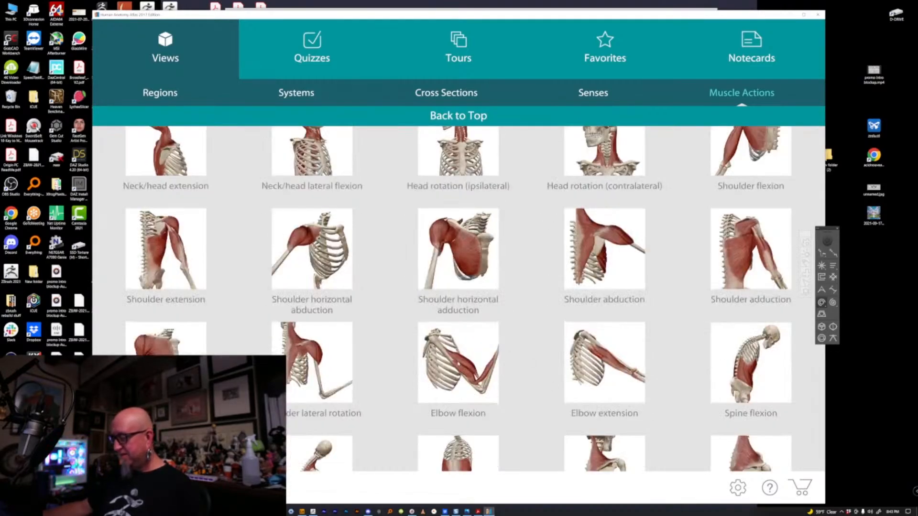
{"action": "left_click", "coordinate": [459, 364]}
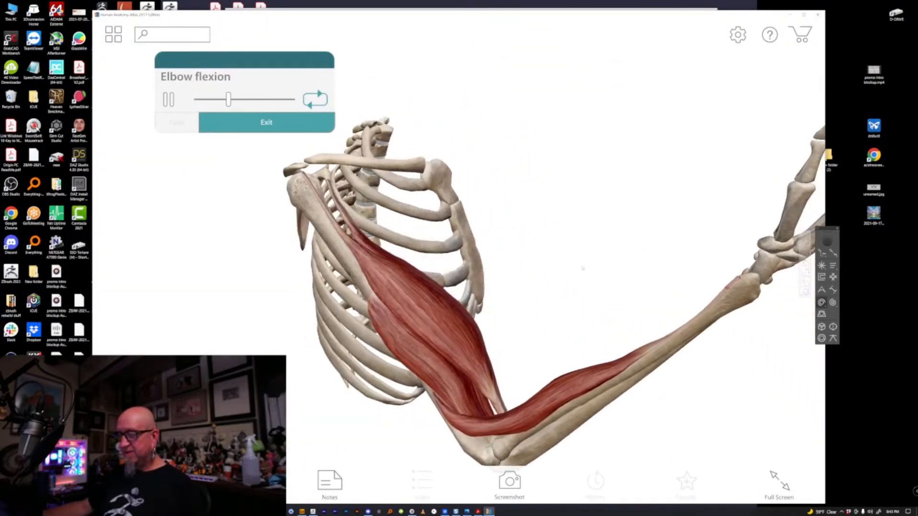
{"action": "left_click_drag", "start_coordinate": [608, 263], "coordinate": [486, 263]}
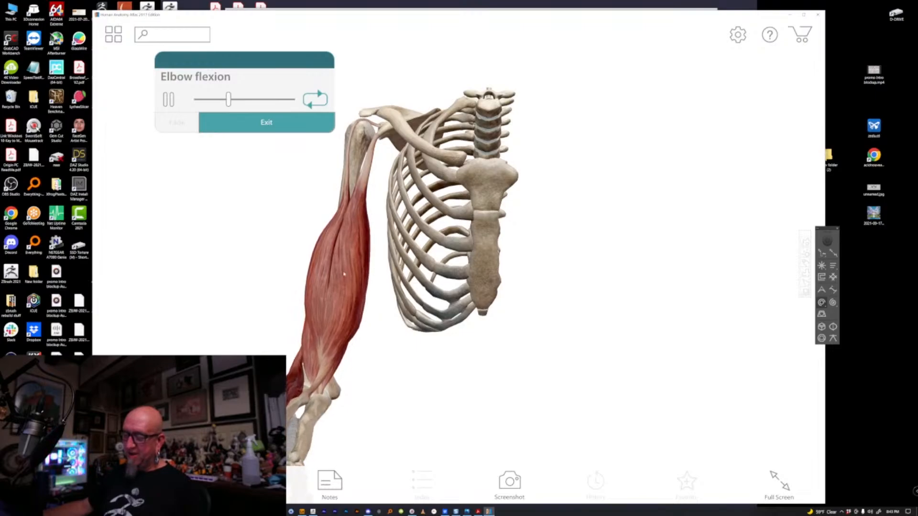
{"action": "left_click", "coordinate": [343, 273]}
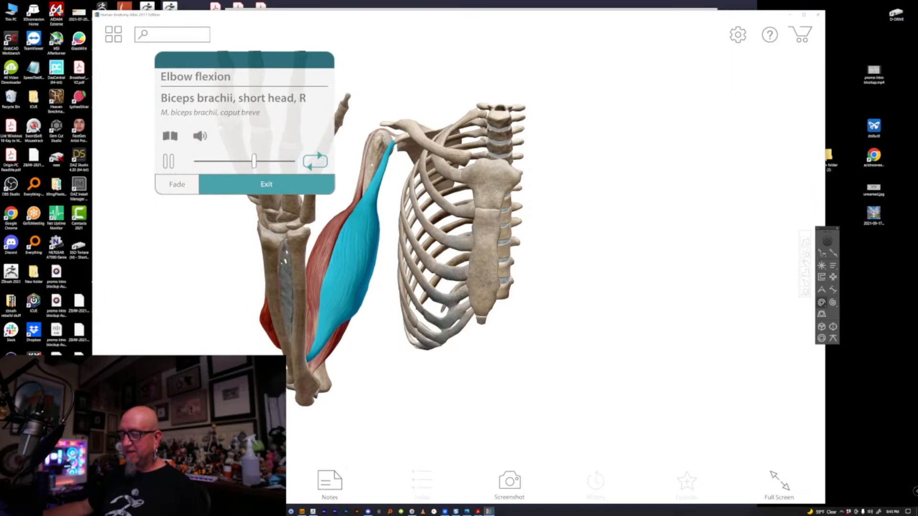
{"action": "left_click", "coordinate": [266, 185]}
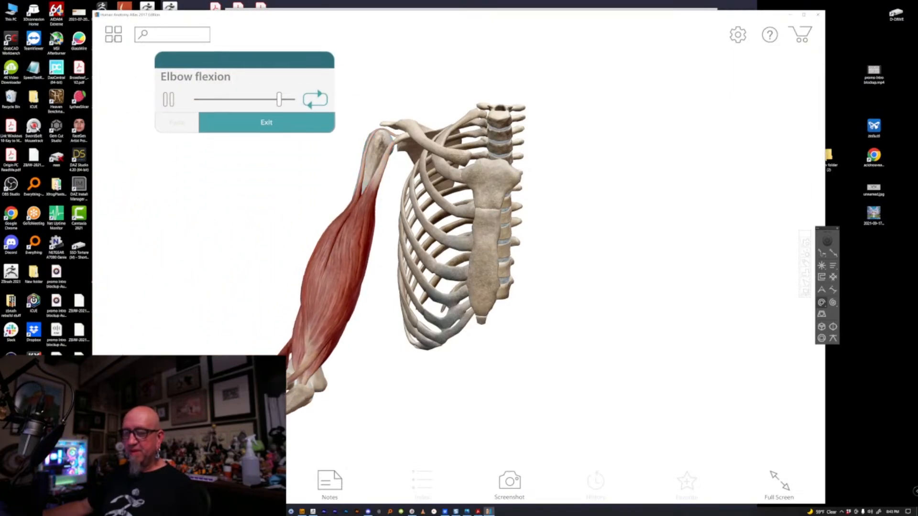
- Reopen the Shoulder adduction muscle action and examine the moving chest and arm muscles from the front
{"action": "scroll", "coordinate": [527, 337], "scroll_direction": "down", "scroll_amount": 1}
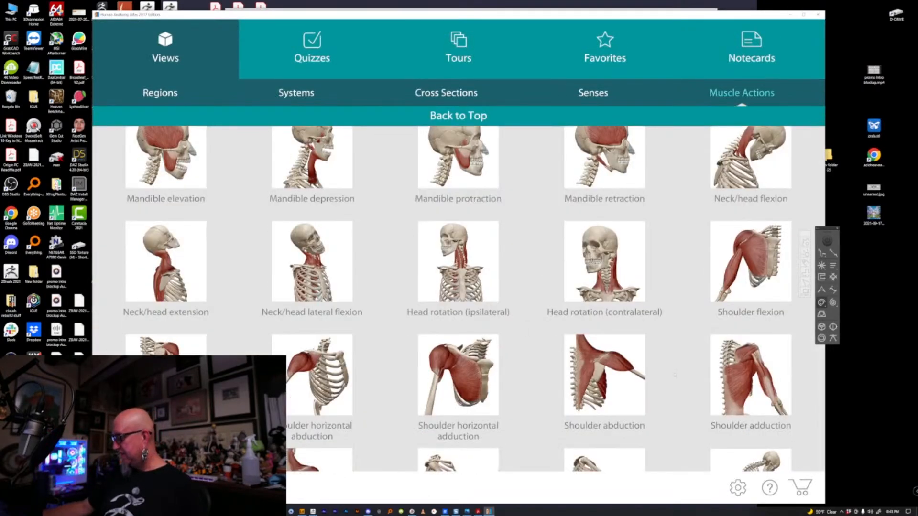
{"action": "left_click", "coordinate": [759, 380]}
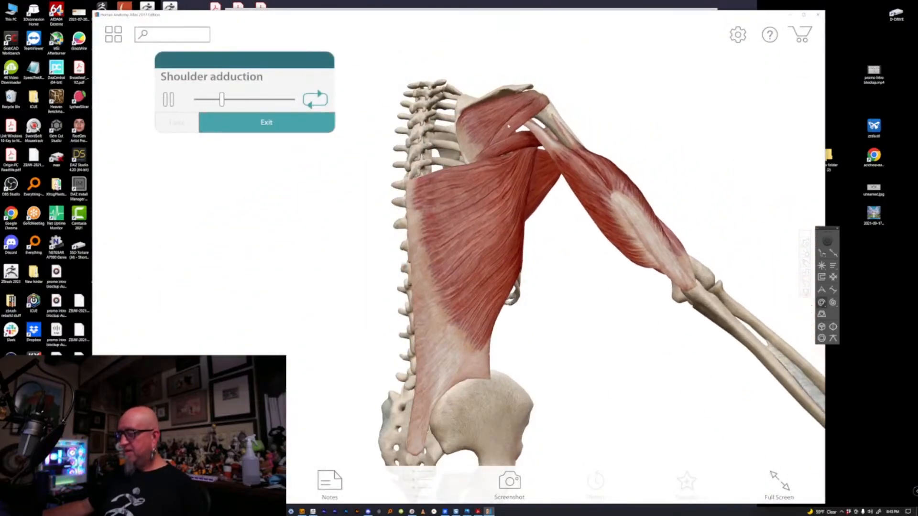
{"action": "left_click_drag", "start_coordinate": [631, 140], "coordinate": [557, 192]}
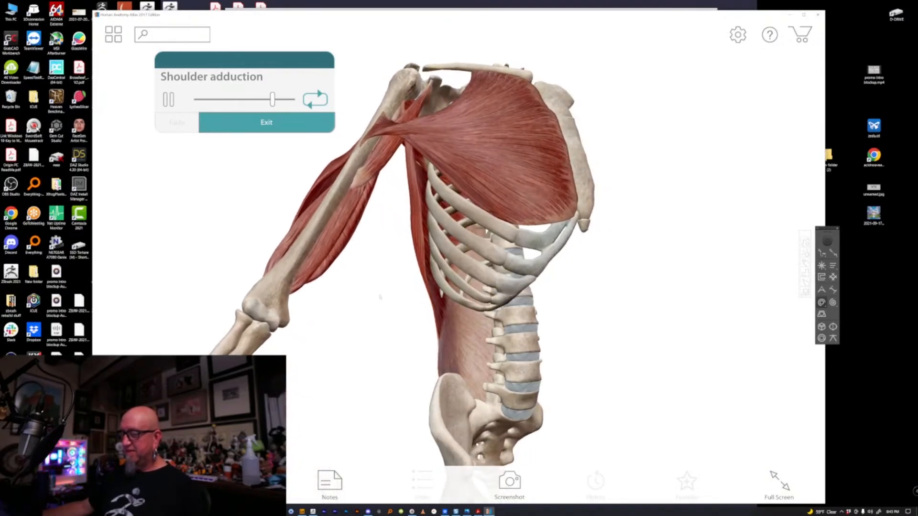
- Look through the muscle actions down to the leg movements and play the Knee flexion animation
{"action": "left_click", "coordinate": [114, 35]}
{"action": "scroll", "coordinate": [458, 287], "scroll_direction": "down", "scroll_amount": 3}
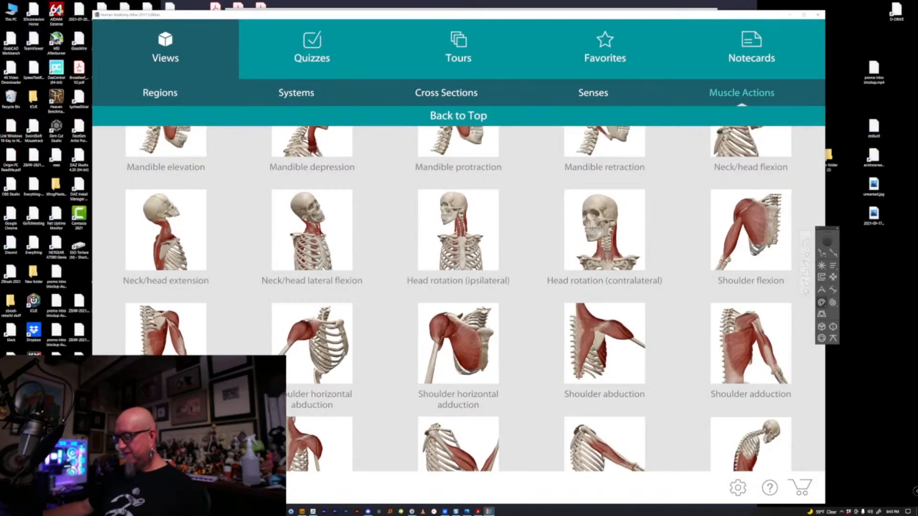
{"action": "scroll", "coordinate": [458, 287], "scroll_direction": "down", "scroll_amount": 2}
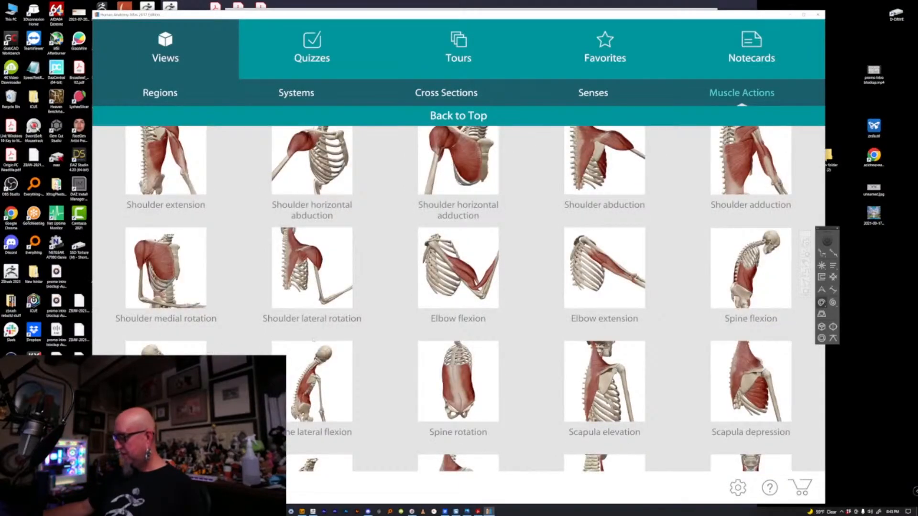
{"action": "scroll", "coordinate": [458, 287], "scroll_direction": "down", "scroll_amount": 3}
{"action": "scroll", "coordinate": [458, 287], "scroll_direction": "down", "scroll_amount": 2}
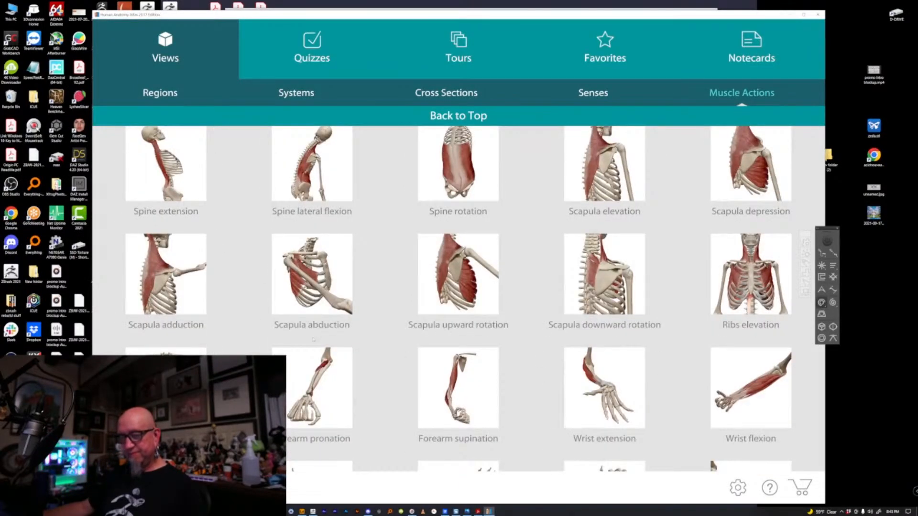
{"action": "scroll", "coordinate": [458, 287], "scroll_direction": "down", "scroll_amount": 3}
{"action": "scroll", "coordinate": [458, 286], "scroll_direction": "down", "scroll_amount": 1}
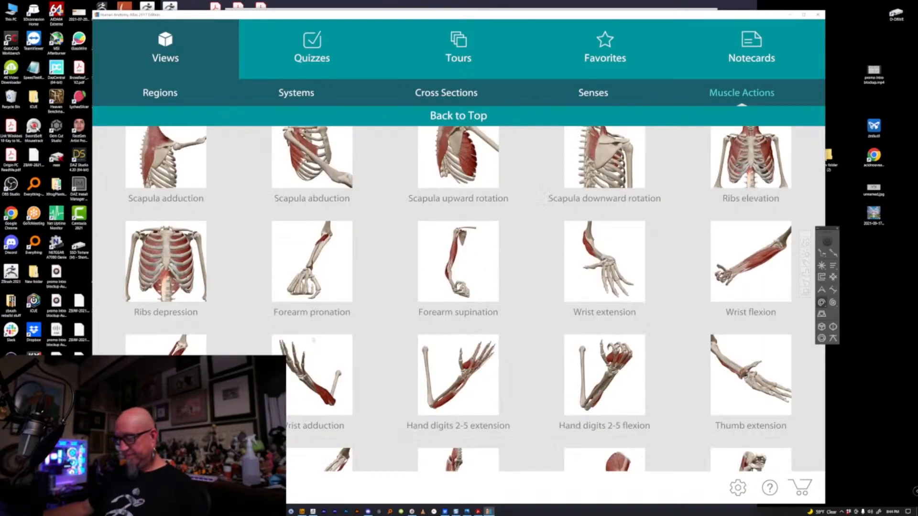
{"action": "scroll", "coordinate": [458, 287], "scroll_direction": "down", "scroll_amount": 5}
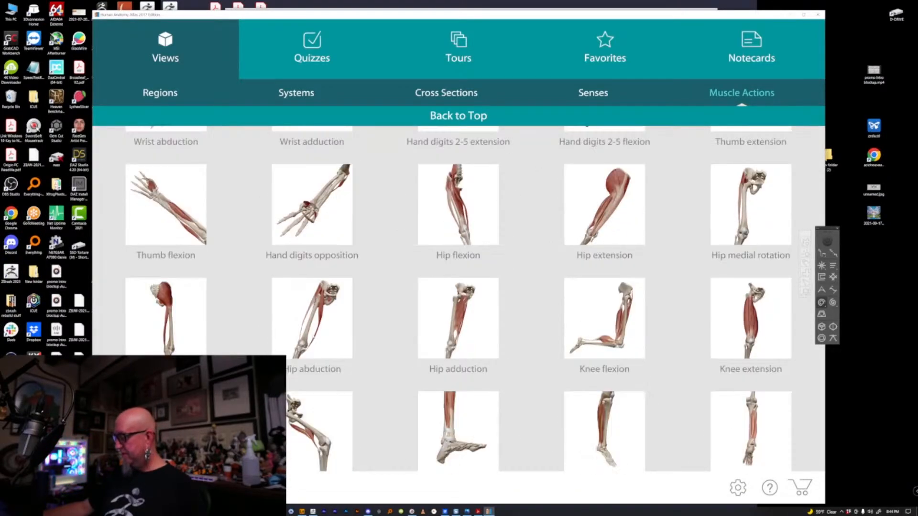
{"action": "scroll", "coordinate": [458, 287], "scroll_direction": "down", "scroll_amount": 1}
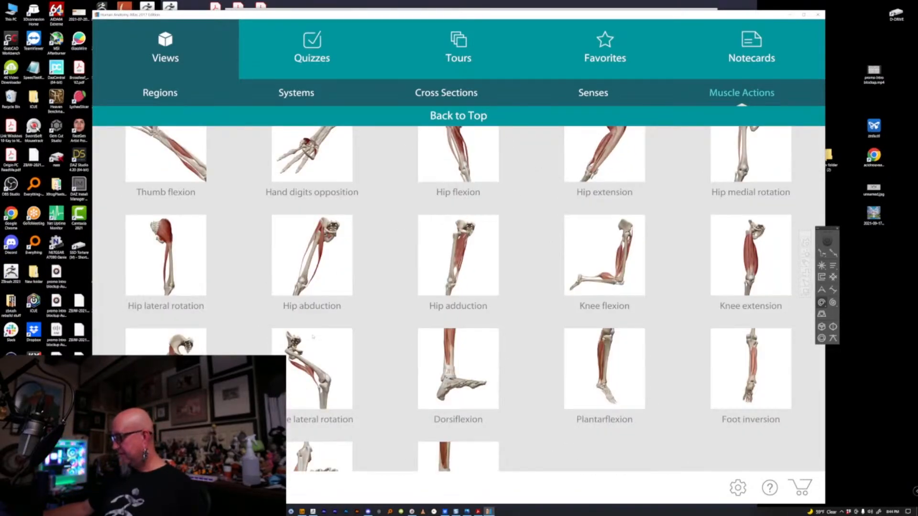
{"action": "scroll", "coordinate": [458, 286], "scroll_direction": "down", "scroll_amount": 1}
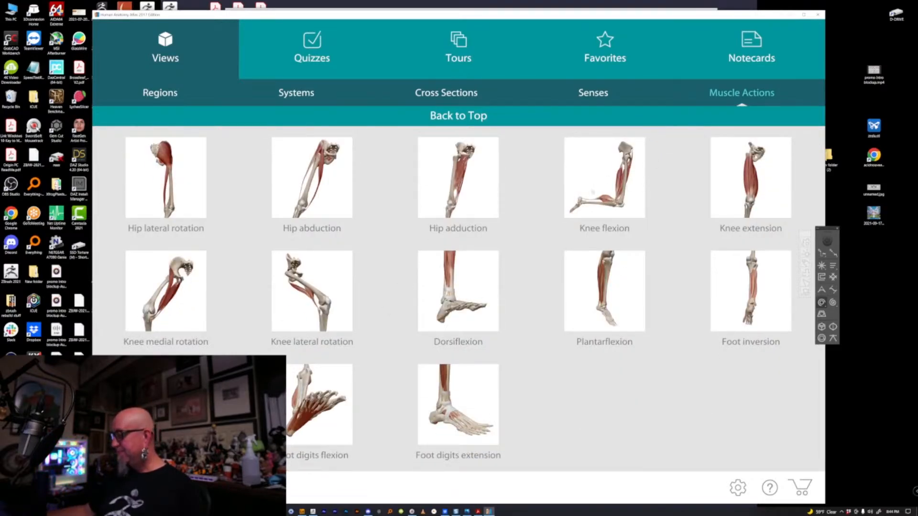
{"action": "left_click", "coordinate": [604, 176]}
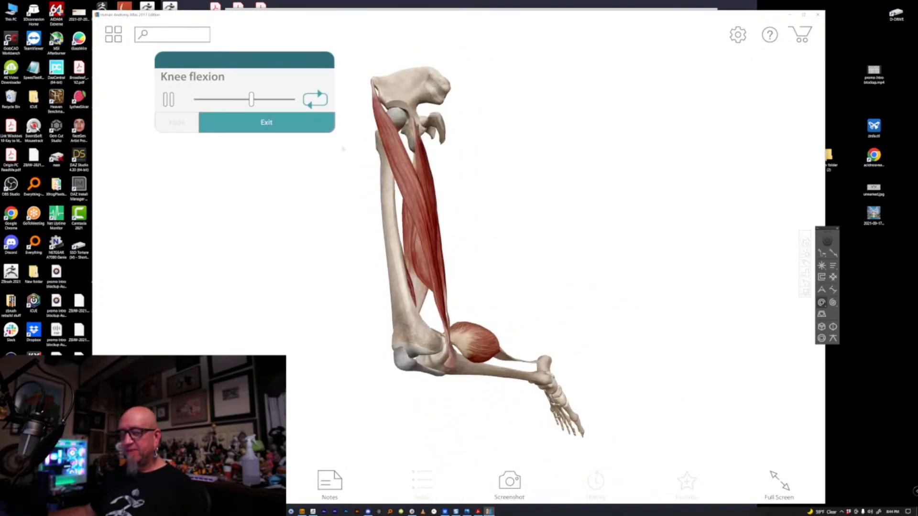
- Leave Knee flexion, skim the muscle actions once more and go back to the system views
{"action": "left_click", "coordinate": [113, 35]}
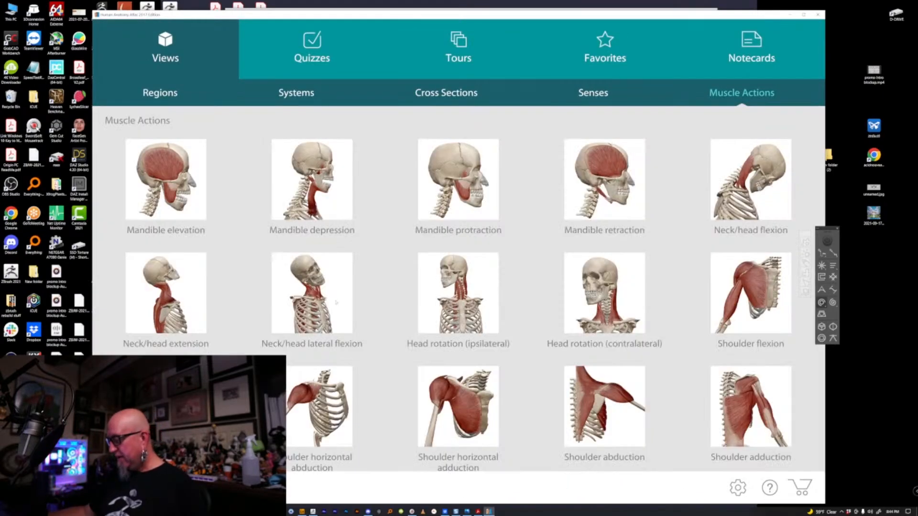
{"action": "scroll", "coordinate": [459, 287], "scroll_direction": "down", "scroll_amount": 15}
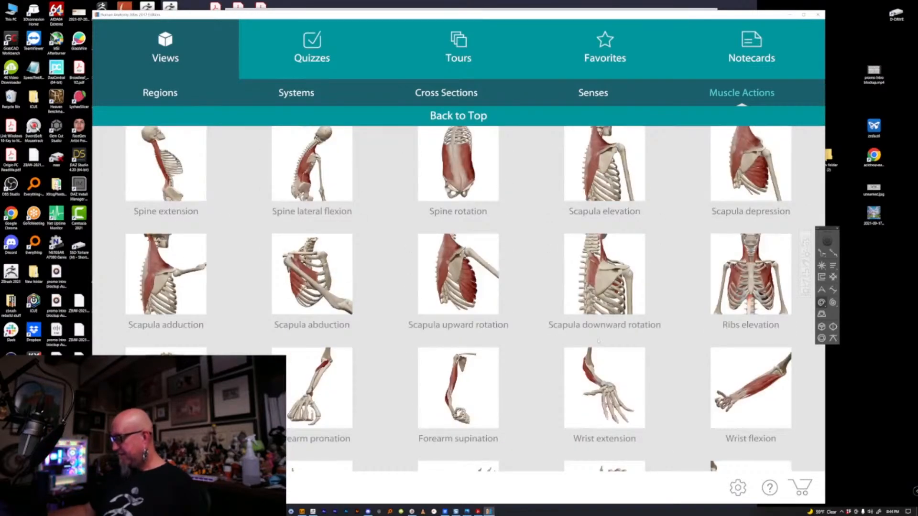
{"action": "left_click", "coordinate": [295, 93]}
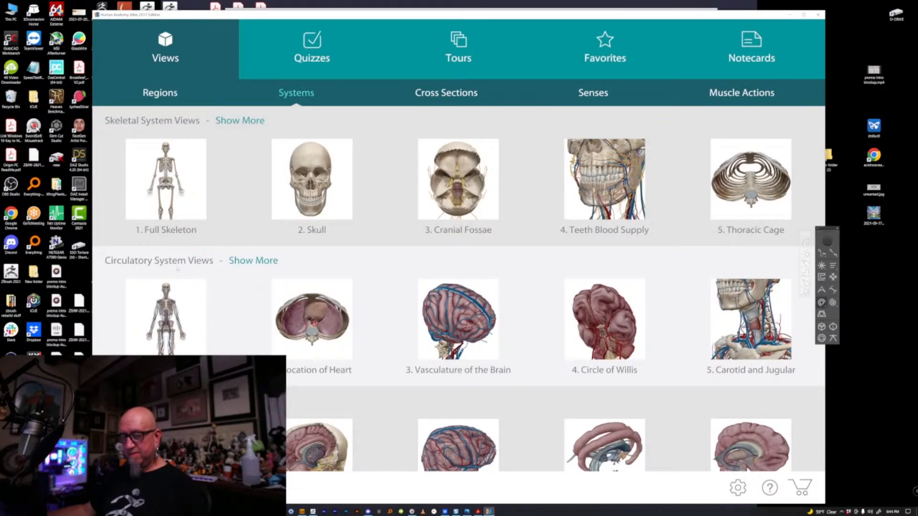
- Expand the Muscular System Views among the system views and open the full-body Muscular System View
{"action": "scroll", "coordinate": [459, 287], "scroll_direction": "down", "scroll_amount": 5}
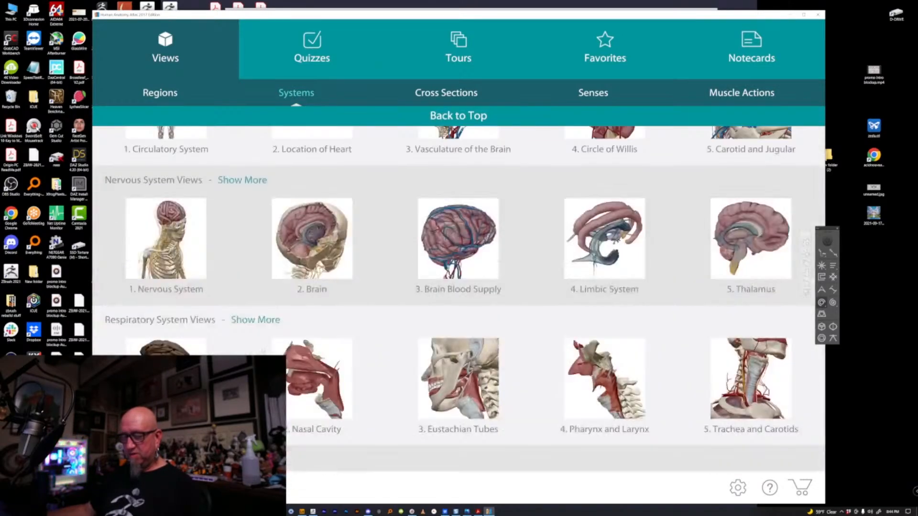
{"action": "scroll", "coordinate": [264, 324], "scroll_direction": "down", "scroll_amount": 3}
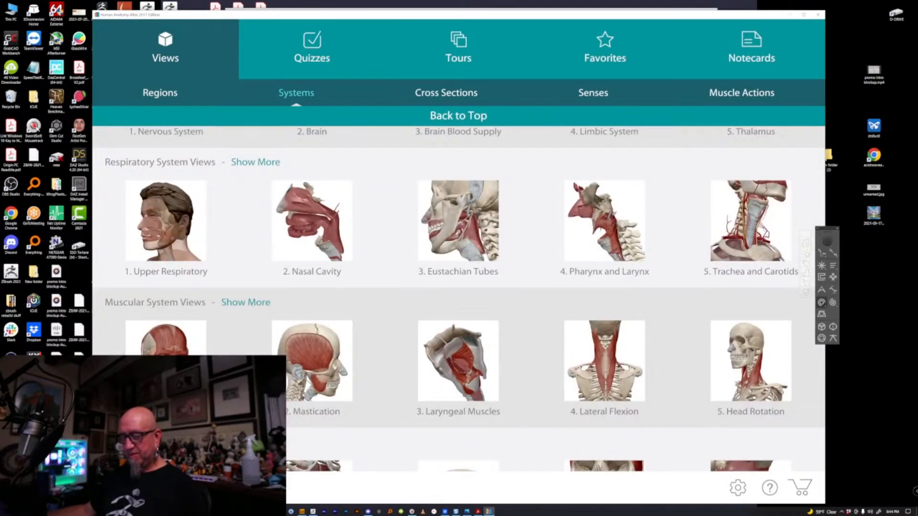
{"action": "left_click", "coordinate": [246, 302]}
{"action": "scroll", "coordinate": [458, 300], "scroll_direction": "down", "scroll_amount": 8}
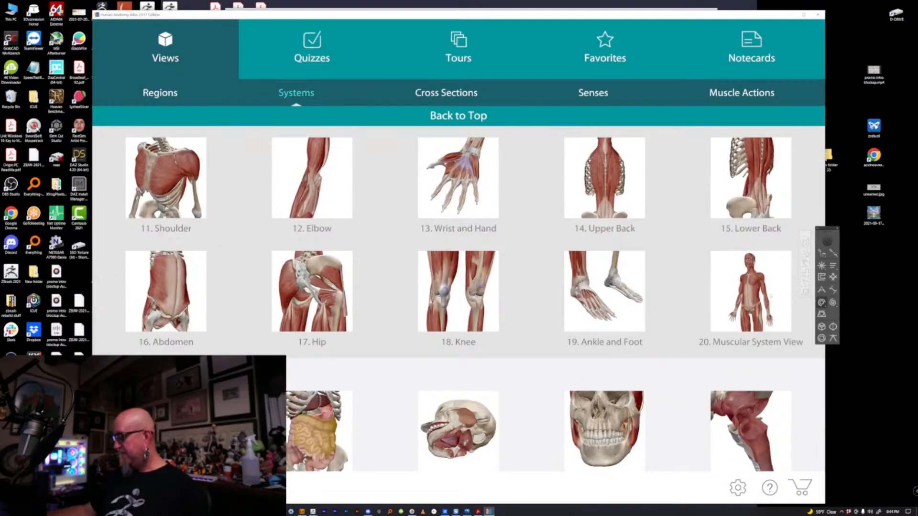
{"action": "left_click", "coordinate": [771, 297]}
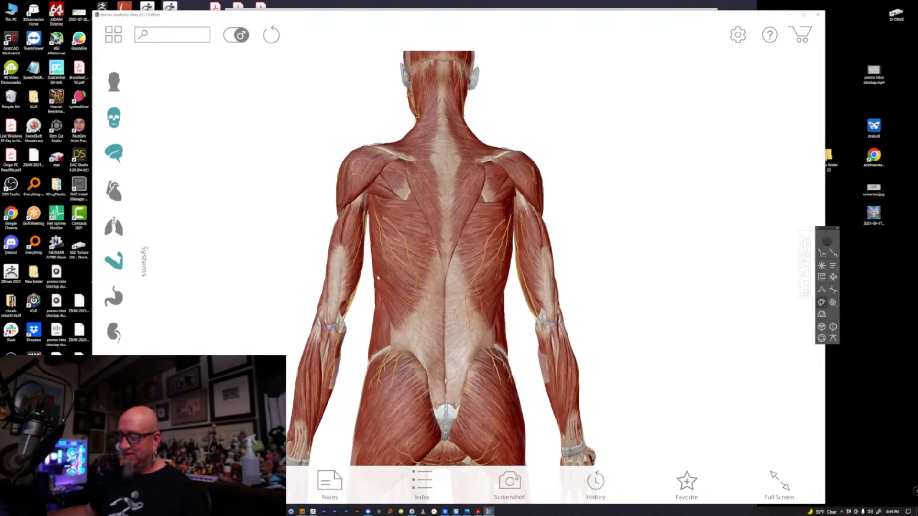
- Turn the muscle figure to its front and hide the right pectoralis major and the right anterior deltoid head
{"action": "left_click_drag", "start_coordinate": [597, 247], "coordinate": [433, 212]}
{"action": "left_click", "coordinate": [434, 212]}
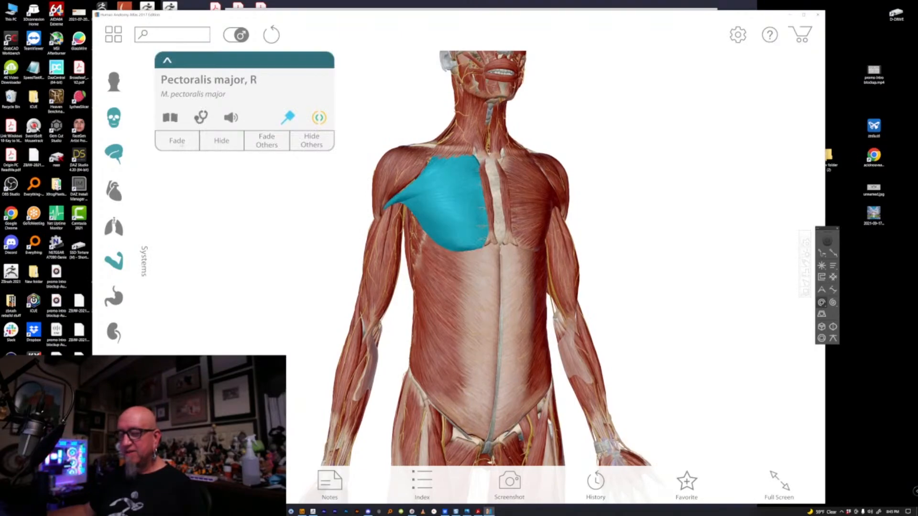
{"action": "left_click", "coordinate": [179, 141]}
{"action": "left_click", "coordinate": [222, 141]}
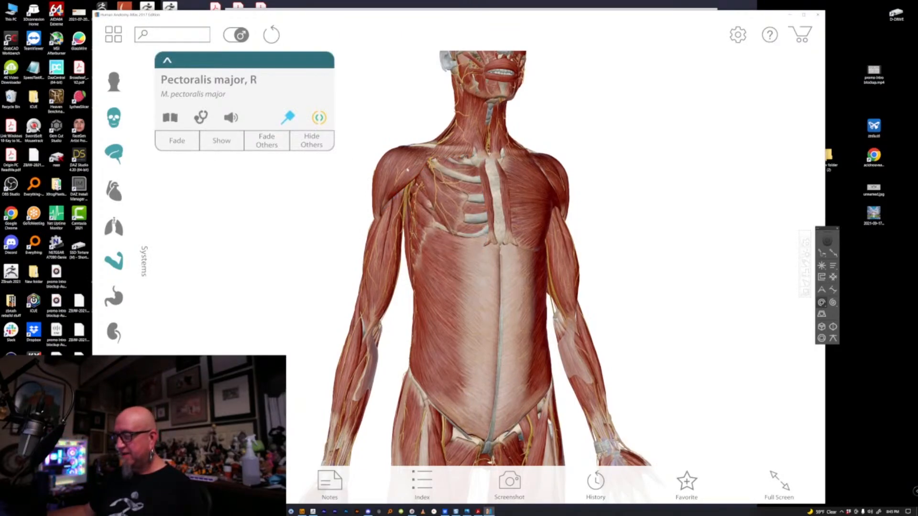
{"action": "left_click", "coordinate": [405, 176]}
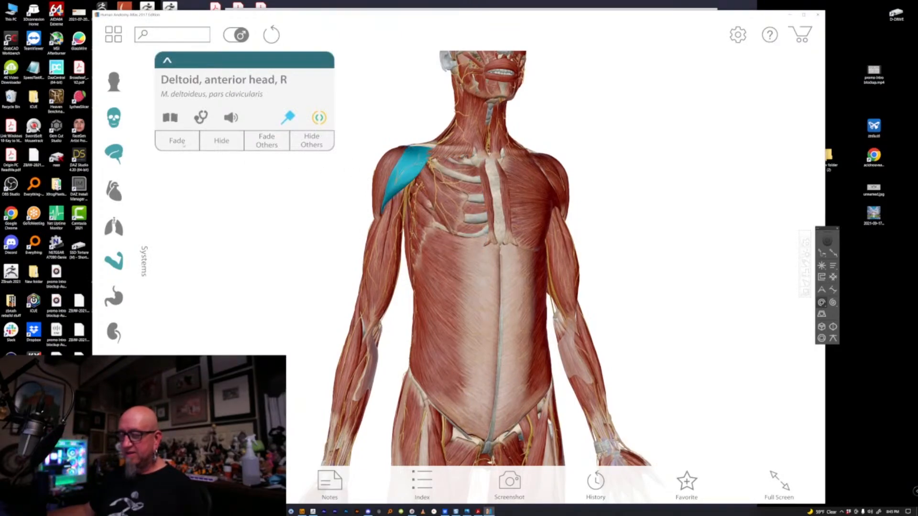
{"action": "left_click", "coordinate": [223, 142]}
{"action": "mouse_move", "coordinate": [294, 228]}
{"action": "left_mouse_down"}
{"action": "mouse_move", "coordinate": [319, 233]}
{"action": "mouse_move", "coordinate": [303, 230]}
{"action": "left_mouse_up"}
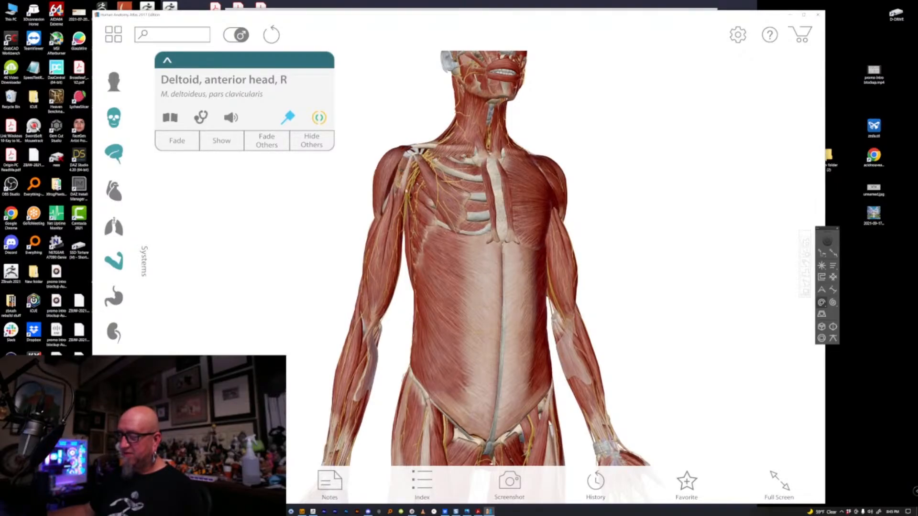
- Identify the left anterior deltoid head, left pectoralis major and short head of the left biceps brachii
{"action": "left_click_drag", "start_coordinate": [325, 239], "coordinate": [528, 198]}
{"action": "left_click_drag", "start_coordinate": [619, 216], "coordinate": [538, 217]}
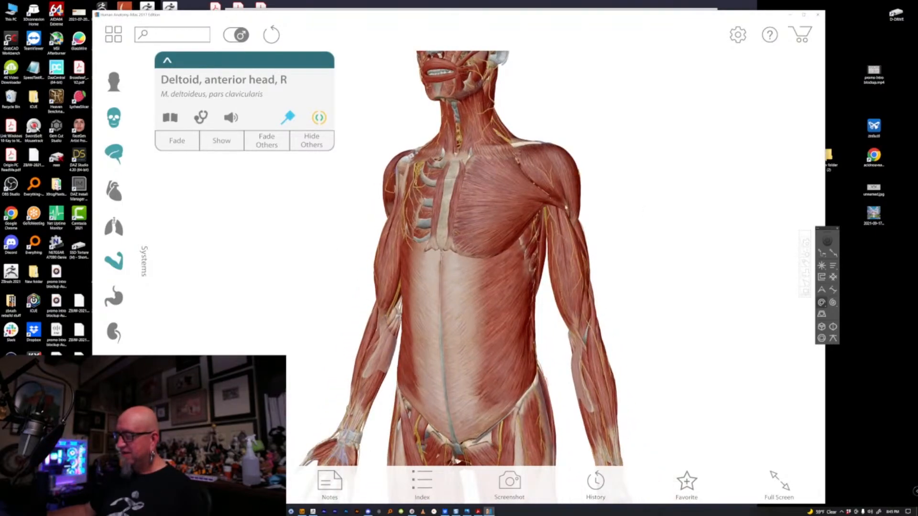
{"action": "left_click", "coordinate": [532, 181]}
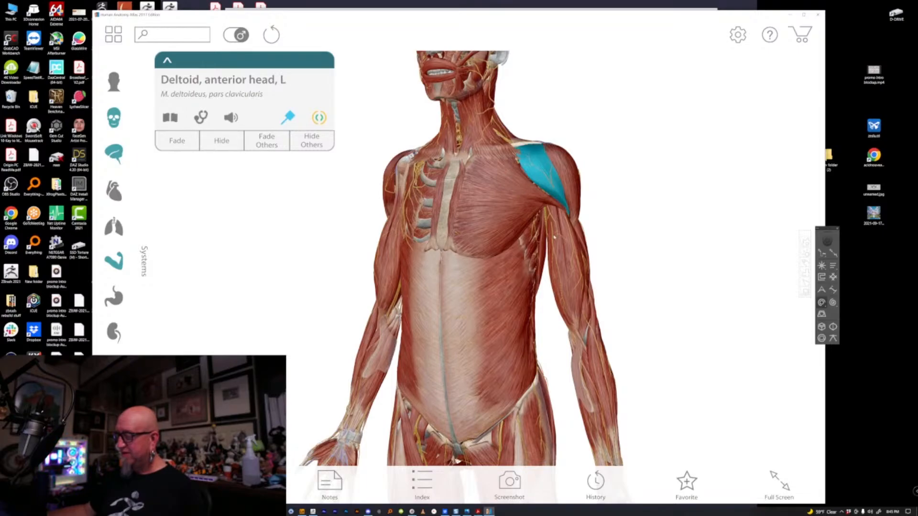
{"action": "left_click", "coordinate": [519, 202]}
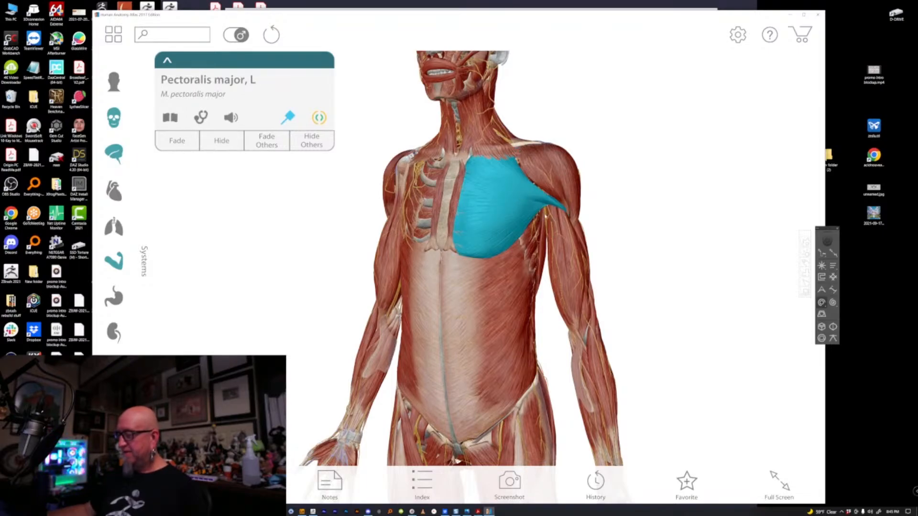
{"action": "left_click", "coordinate": [546, 217]}
{"action": "left_click", "coordinate": [565, 230]}
{"action": "left_click", "coordinate": [552, 229]}
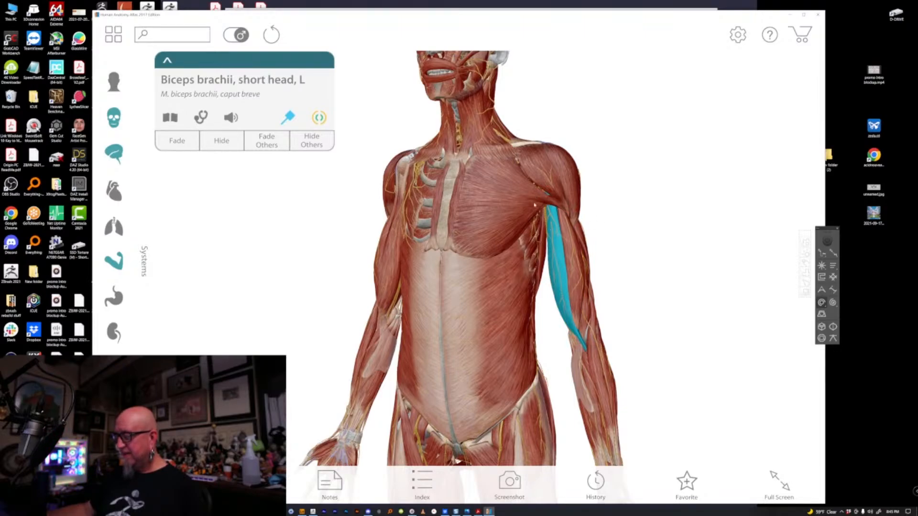
- Hide the left and right external obliques and examine the exposed abdominal muscles from below and from the front
{"action": "left_click_drag", "start_coordinate": [655, 240], "coordinate": [604, 269]}
{"action": "left_click", "coordinate": [517, 301]}
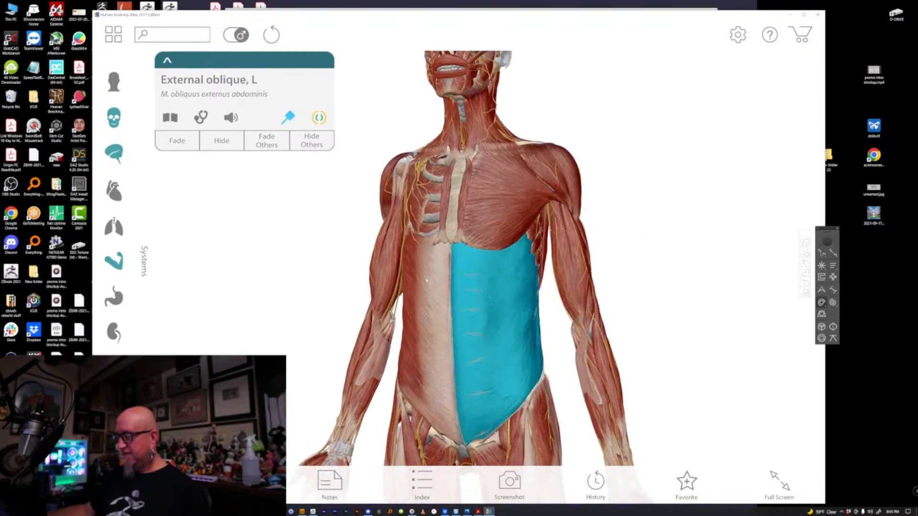
{"action": "left_click", "coordinate": [222, 140]}
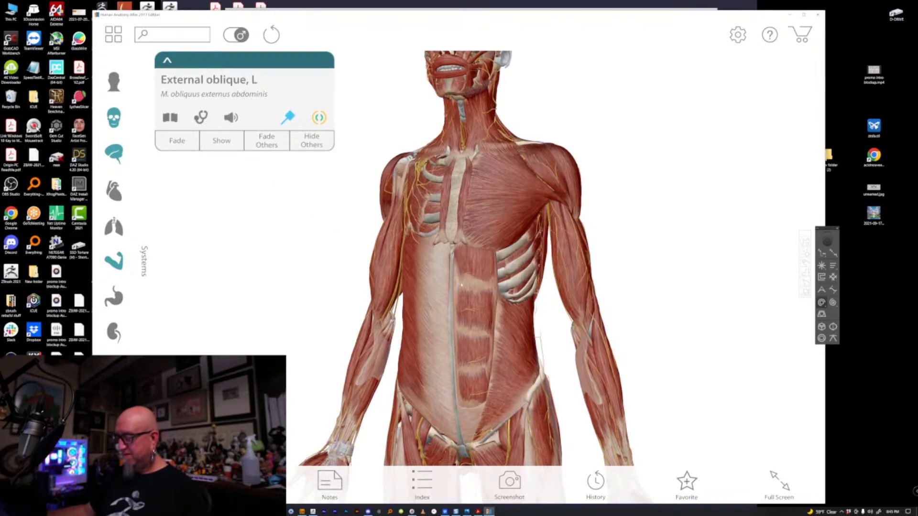
{"action": "left_click", "coordinate": [406, 286]}
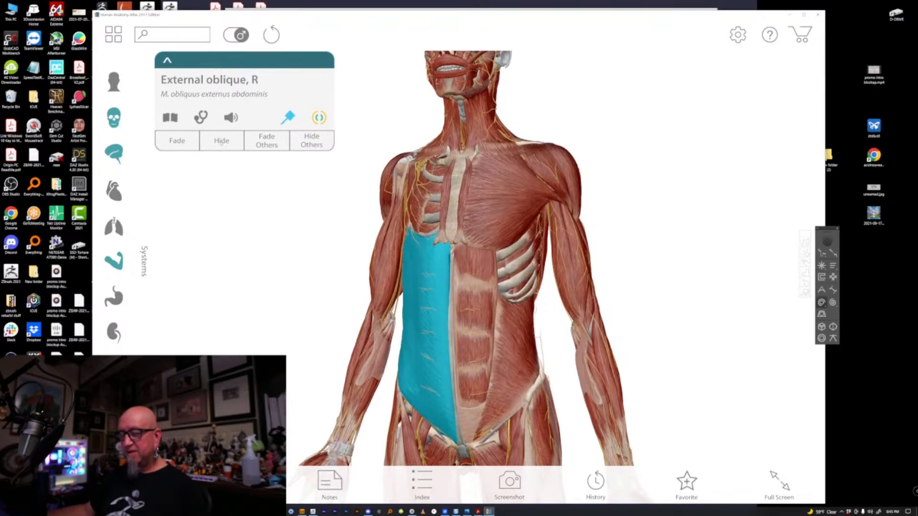
{"action": "left_click", "coordinate": [222, 143]}
{"action": "left_click_drag", "start_coordinate": [676, 236], "coordinate": [644, 198]}
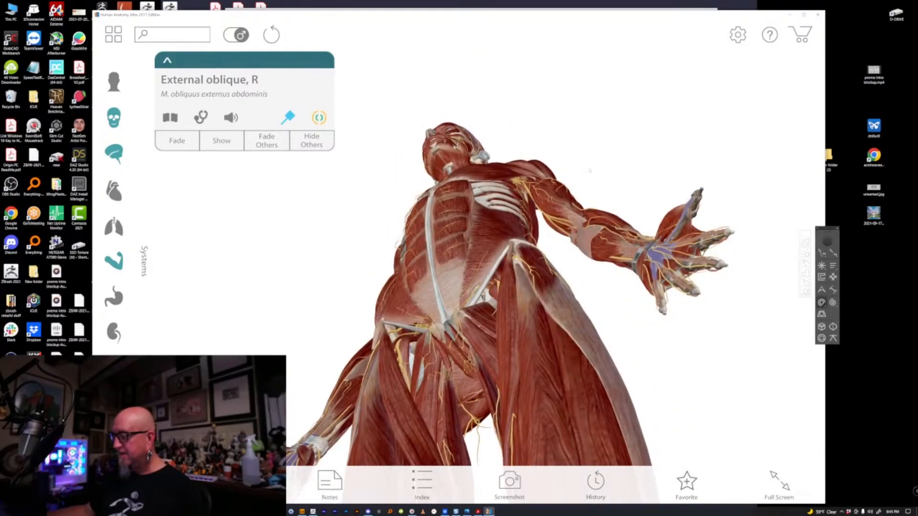
{"action": "left_click_drag", "start_coordinate": [590, 171], "coordinate": [595, 184]}
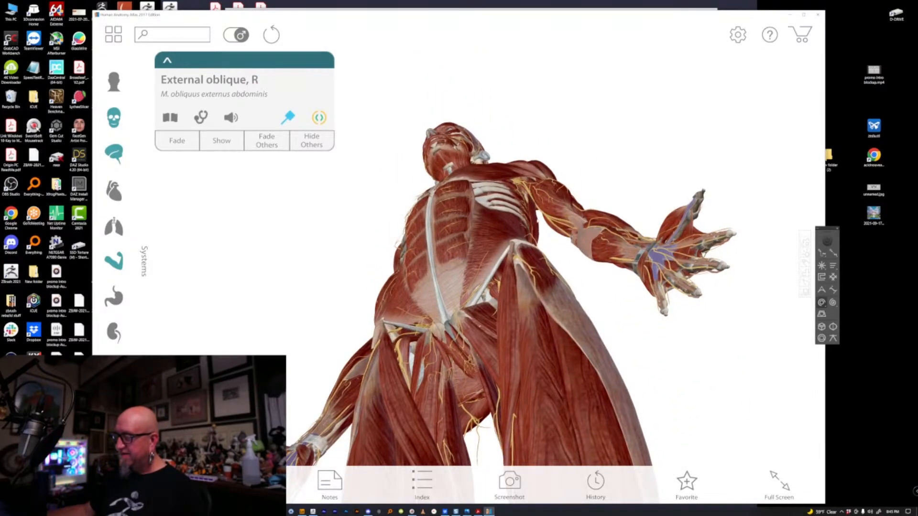
{"action": "left_click_drag", "start_coordinate": [583, 177], "coordinate": [611, 216]}
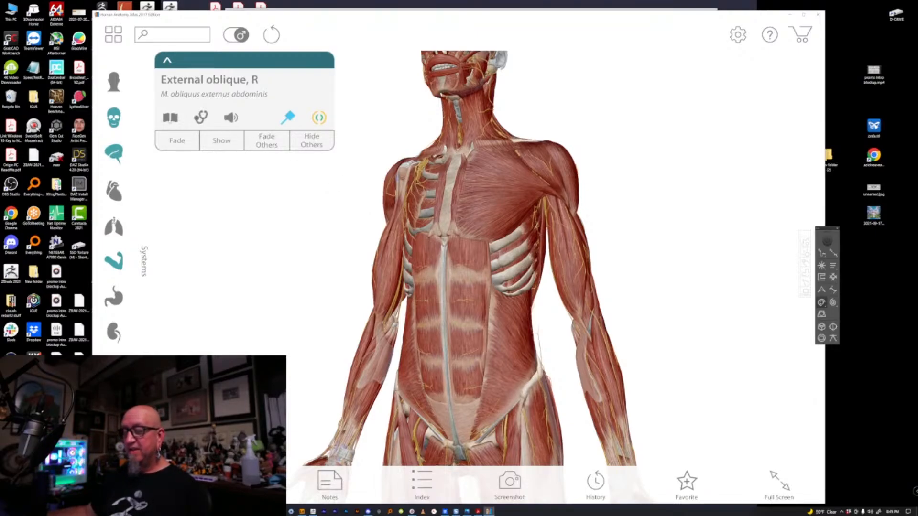
- Read the external oblique and left pectoralis major descriptions, then explore the pectoralis major's pathologies, origins and insertions, and muscle actions
{"action": "left_click", "coordinate": [170, 117]}
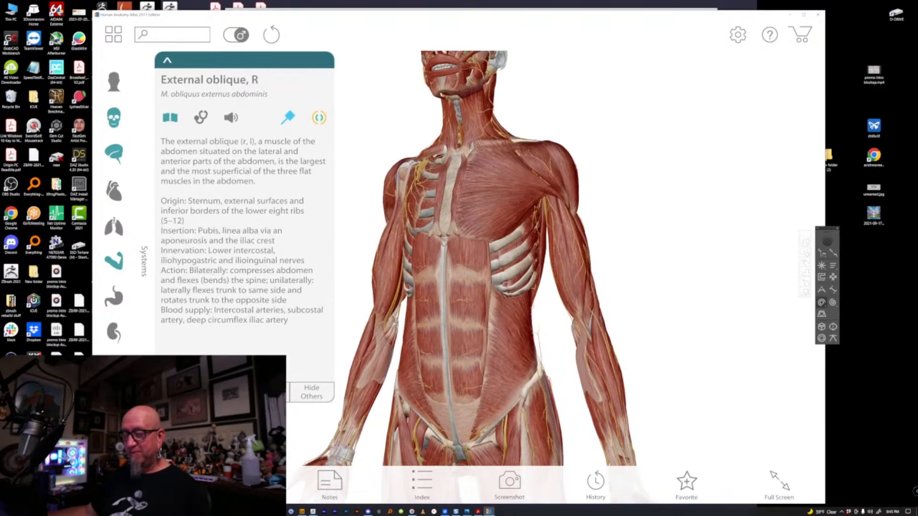
{"action": "left_click", "coordinate": [502, 194]}
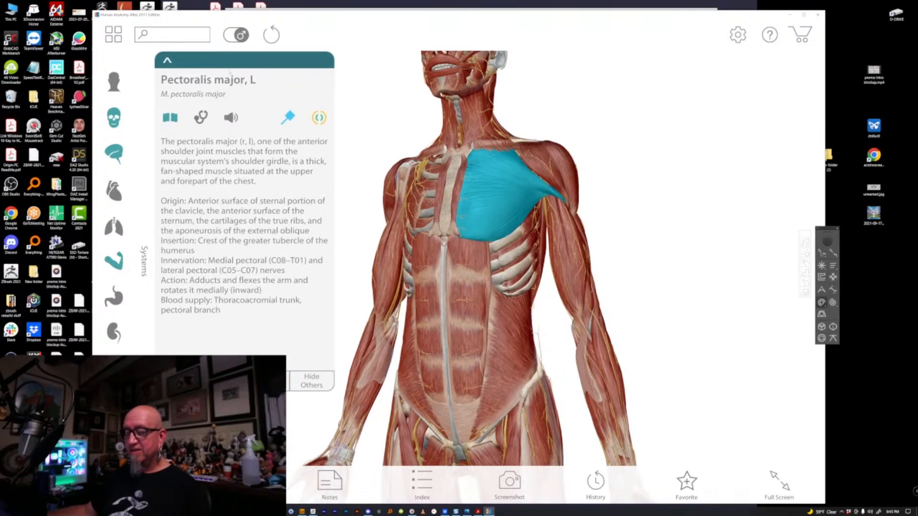
{"action": "left_click", "coordinate": [201, 117]}
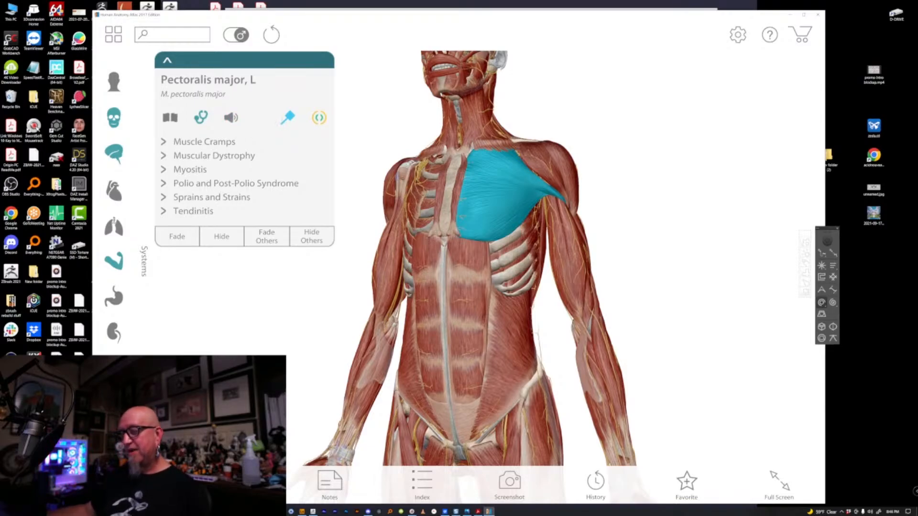
{"action": "left_click", "coordinate": [287, 118]}
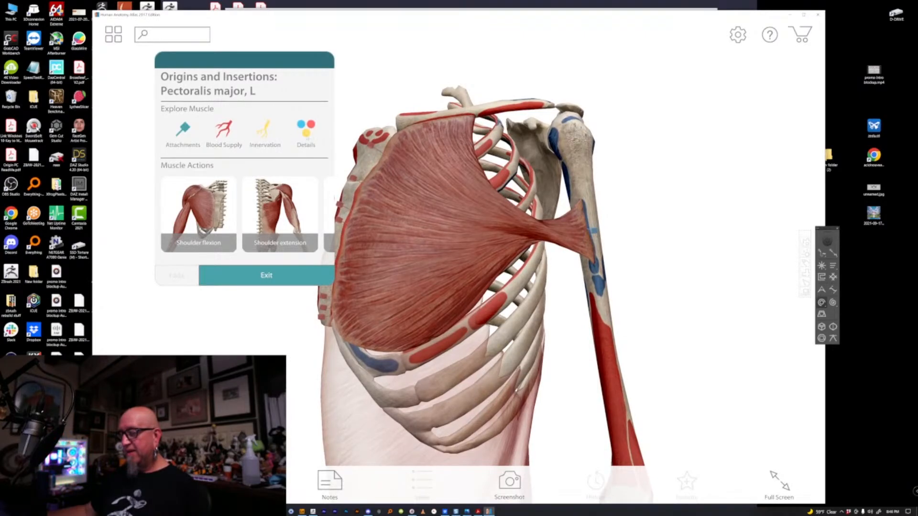
{"action": "left_click", "coordinate": [274, 204]}
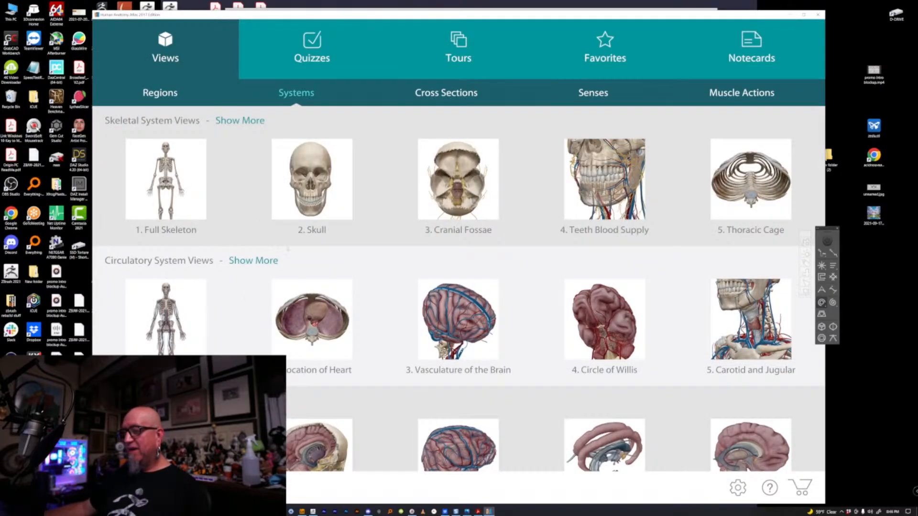
- Start the Overview, Digestive quiz and select the gall bladder on the model, viewing it from the front
{"action": "scroll", "coordinate": [333, 95], "scroll_direction": "down", "scroll_amount": 1}
{"action": "left_click", "coordinate": [323, 58]}
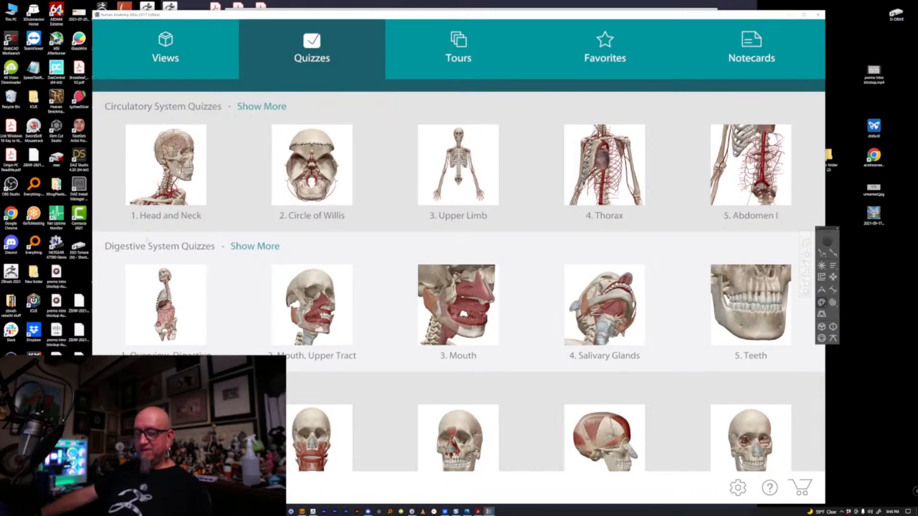
{"action": "left_click", "coordinate": [166, 304]}
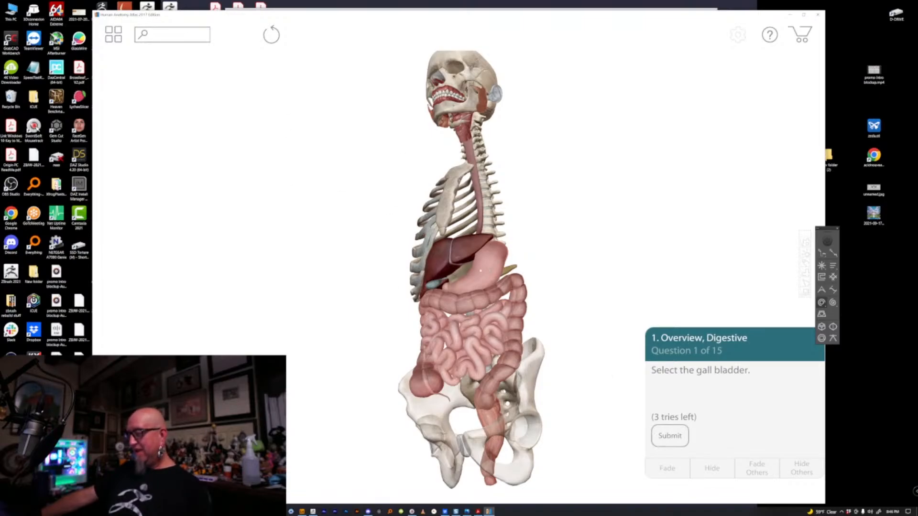
{"action": "left_click", "coordinate": [480, 271]}
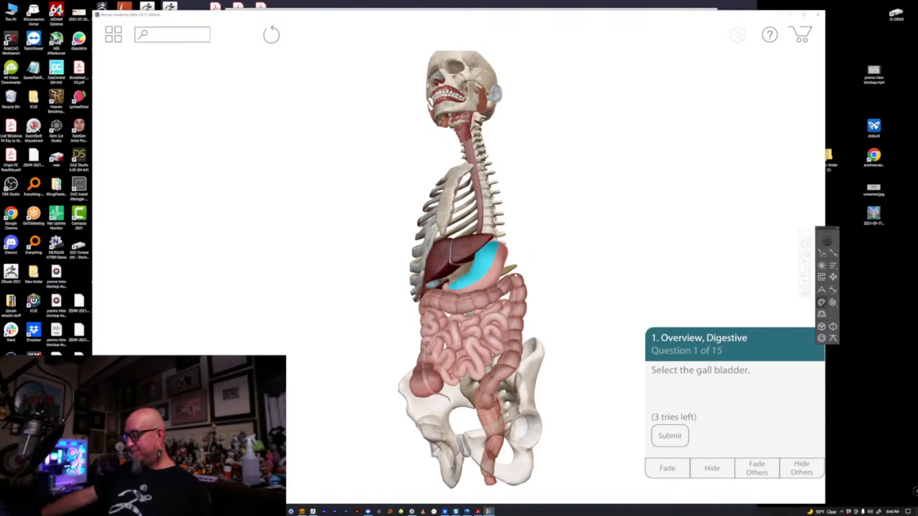
{"action": "left_click", "coordinate": [458, 253]}
{"action": "left_click", "coordinate": [481, 284]}
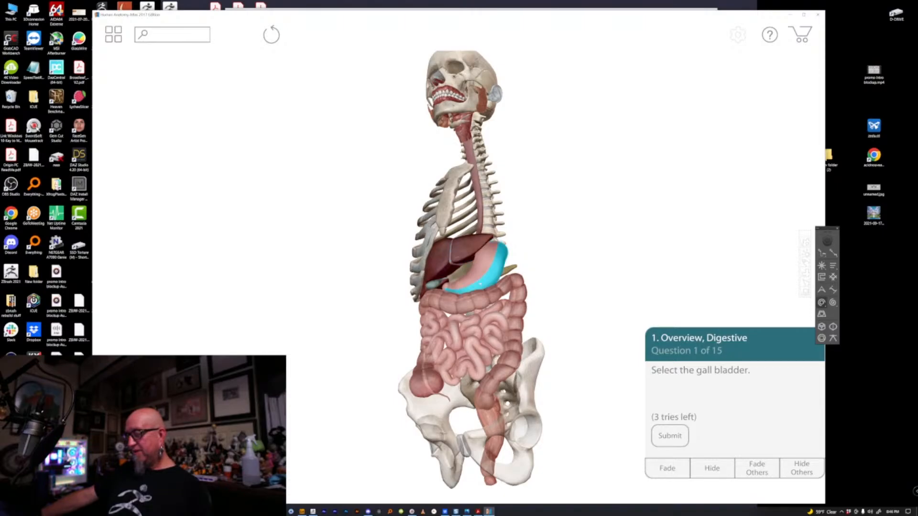
{"action": "left_click", "coordinate": [432, 285]}
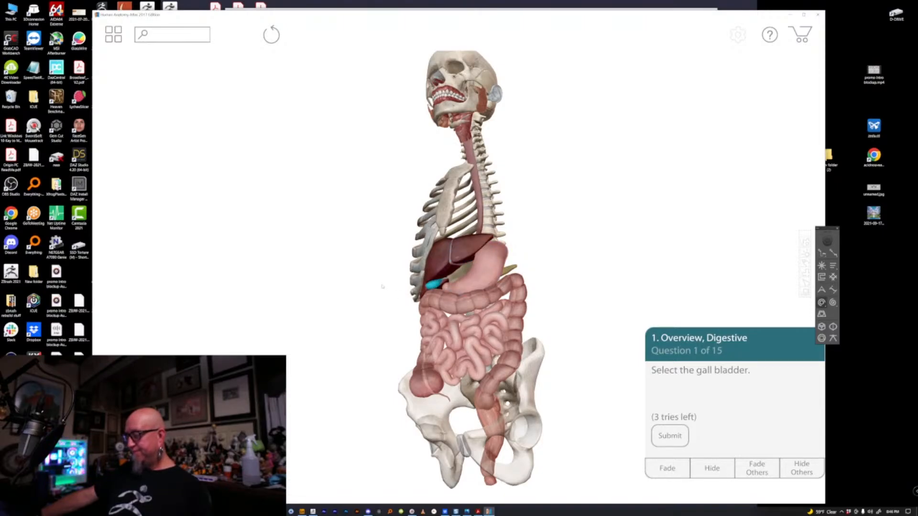
{"action": "left_click_drag", "start_coordinate": [383, 287], "coordinate": [414, 284]}
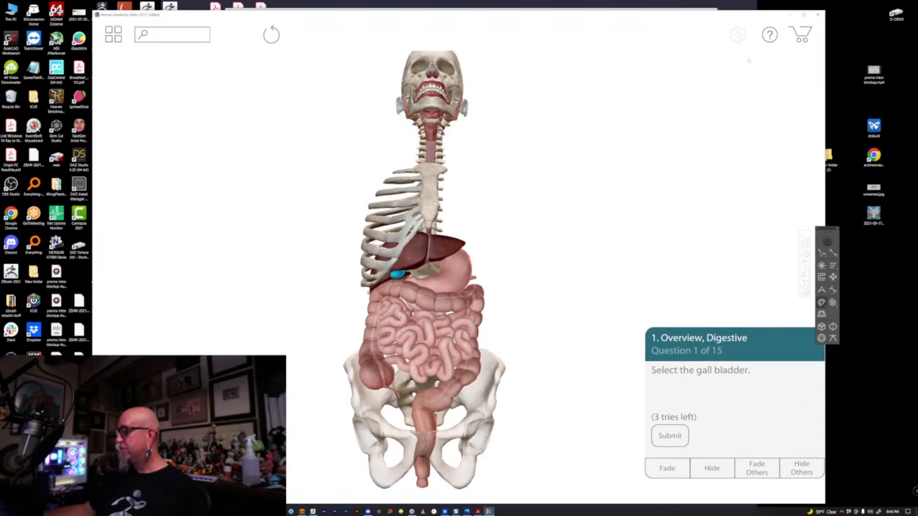
- Minimize the anatomy atlas, switch to ZBrush, and isolate the braided belt subtool armour5 from the rest of the character
{"action": "left_click", "coordinate": [789, 14]}
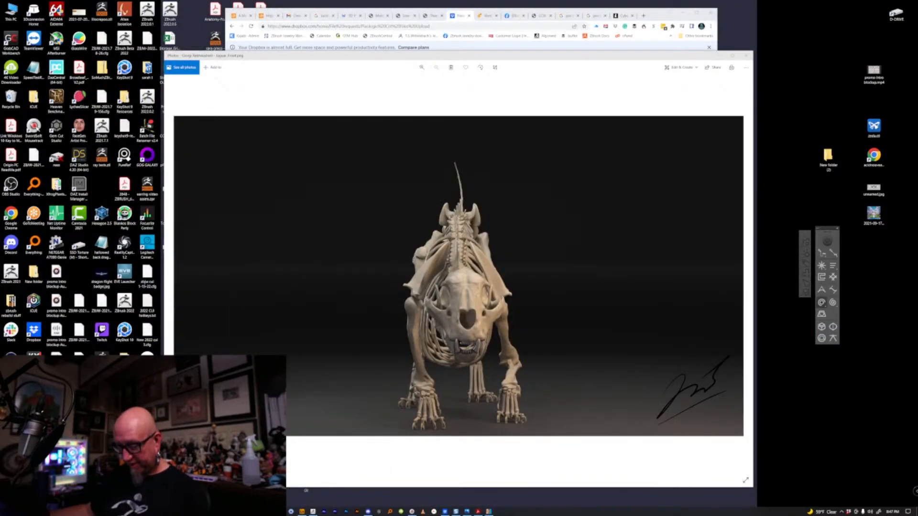
{"action": "left_click", "coordinate": [316, 512]}
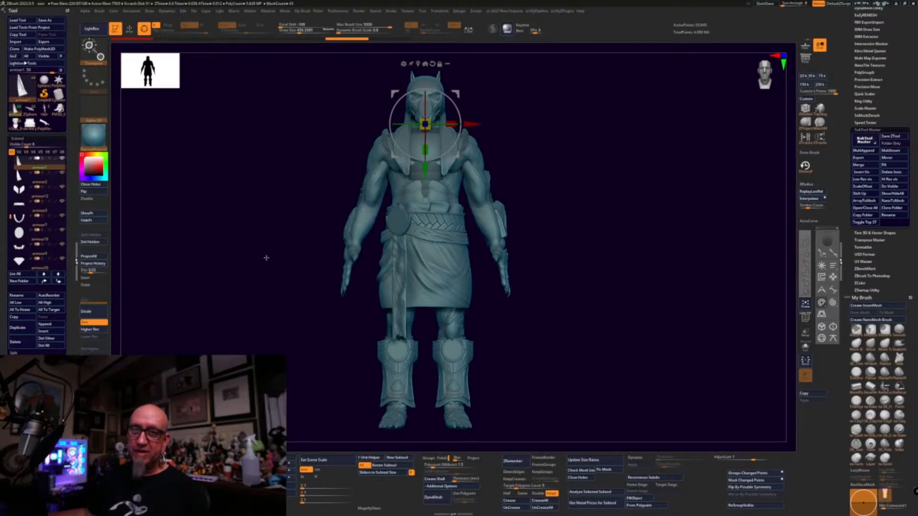
{"action": "left_click_drag", "start_coordinate": [578, 294], "coordinate": [674, 339]}
{"action": "left_click_drag", "start_coordinate": [632, 359], "coordinate": [622, 285], "text": "alt"}
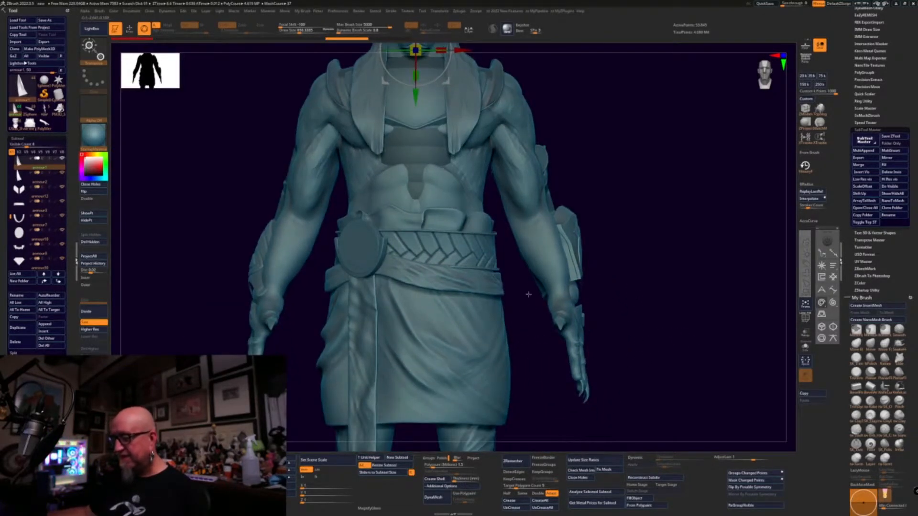
{"action": "left_click", "coordinate": [19, 243]}
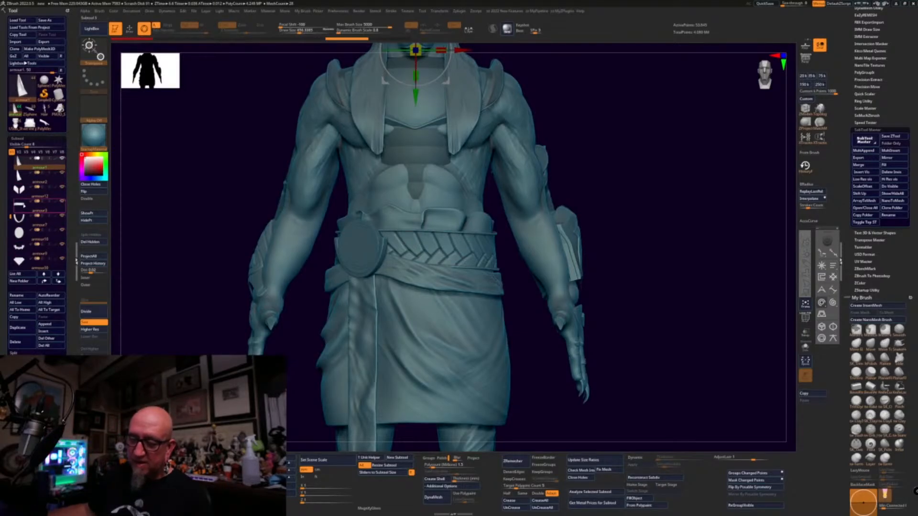
{"action": "left_click", "coordinate": [19, 216]}
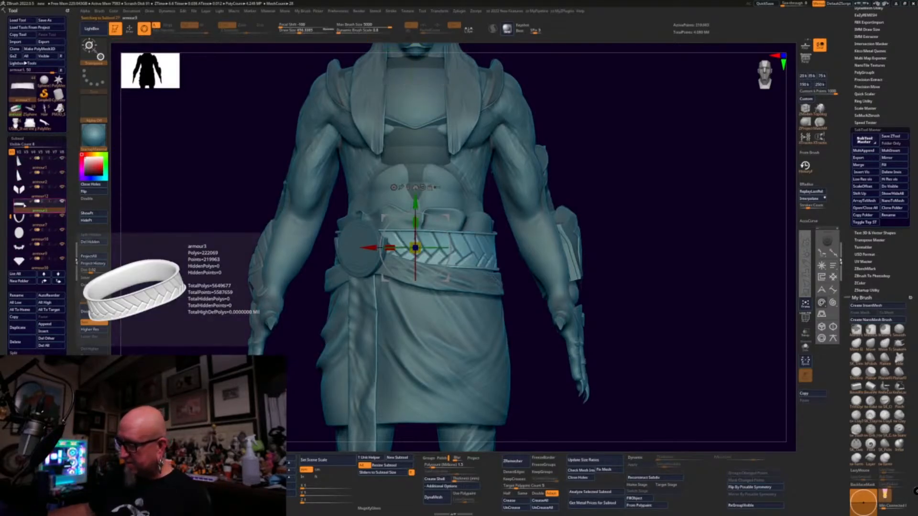
{"action": "left_click", "coordinate": [62, 202]}
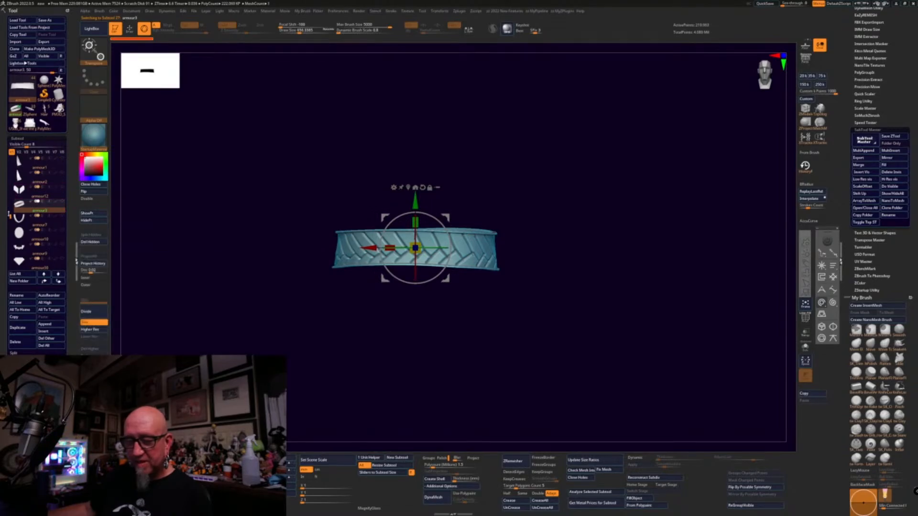
- Show the body subtool 02 with the belt, then shift and scale the belt so it centres around the waist
{"action": "left_click_drag", "start_coordinate": [11, 218], "coordinate": [8, 158]}
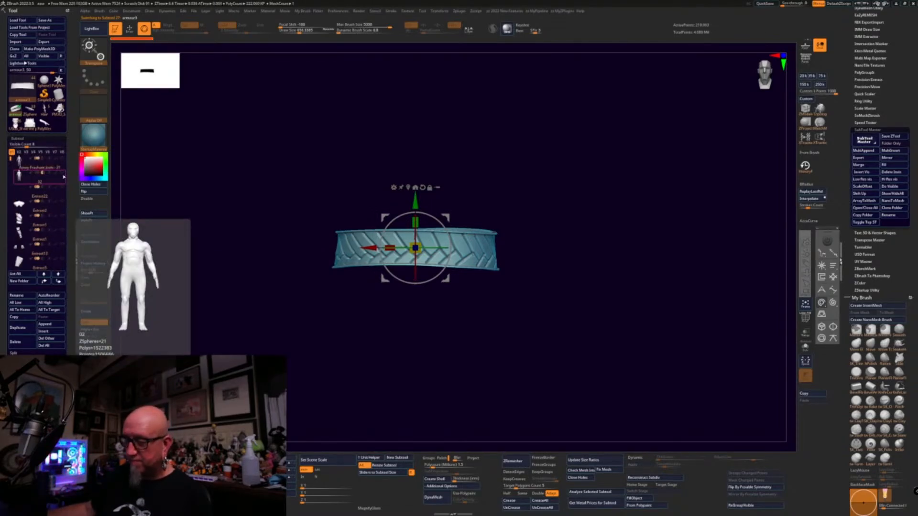
{"action": "left_click", "coordinate": [63, 176]}
{"action": "left_click_drag", "start_coordinate": [178, 200], "coordinate": [147, 249]}
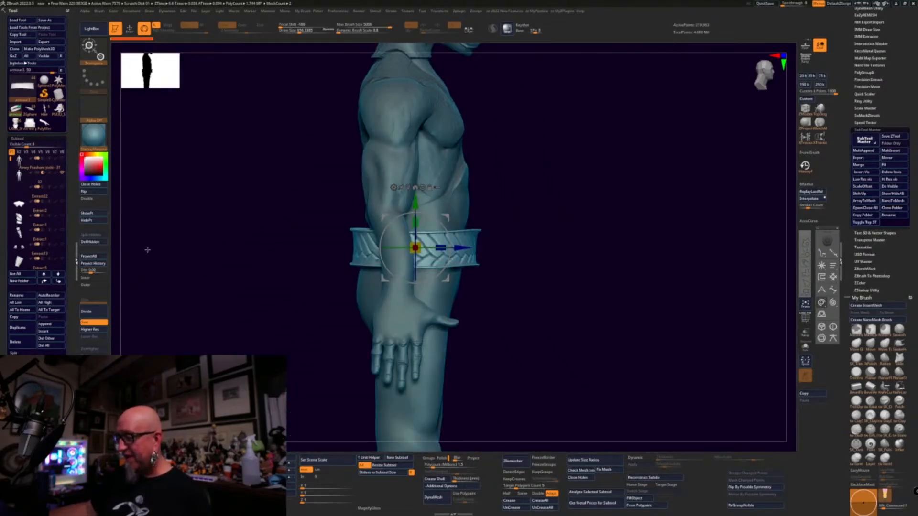
{"action": "left_click_drag", "start_coordinate": [440, 248], "coordinate": [431, 248]}
{"action": "left_click_drag", "start_coordinate": [547, 244], "coordinate": [478, 297]}
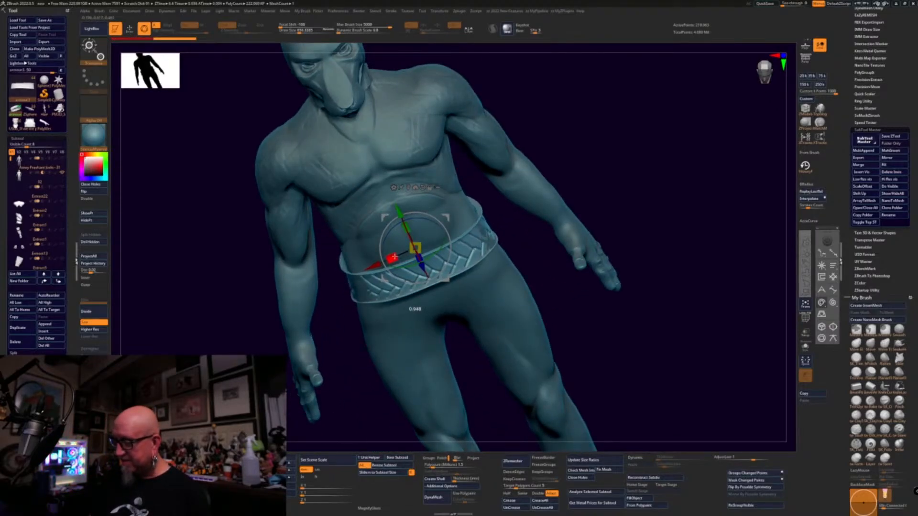
{"action": "left_click_drag", "start_coordinate": [617, 162], "coordinate": [541, 229]}
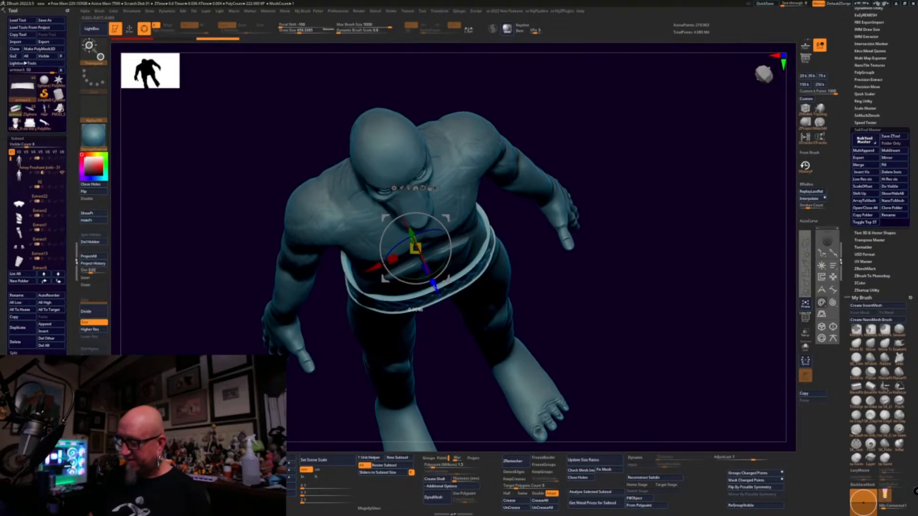
{"action": "left_click_drag", "start_coordinate": [588, 297], "coordinate": [627, 287]}
- Pull the back of the belt out over the lower back with a large Move brush
{"action": "left_click", "coordinate": [856, 344]}
{"action": "mouse_move", "coordinate": [609, 342]}
{"action": "left_mouse_down"}
{"action": "mouse_move", "coordinate": [693, 274]}
{"action": "mouse_move", "coordinate": [647, 257]}
{"action": "left_mouse_up"}
{"action": "key", "text": "space"}
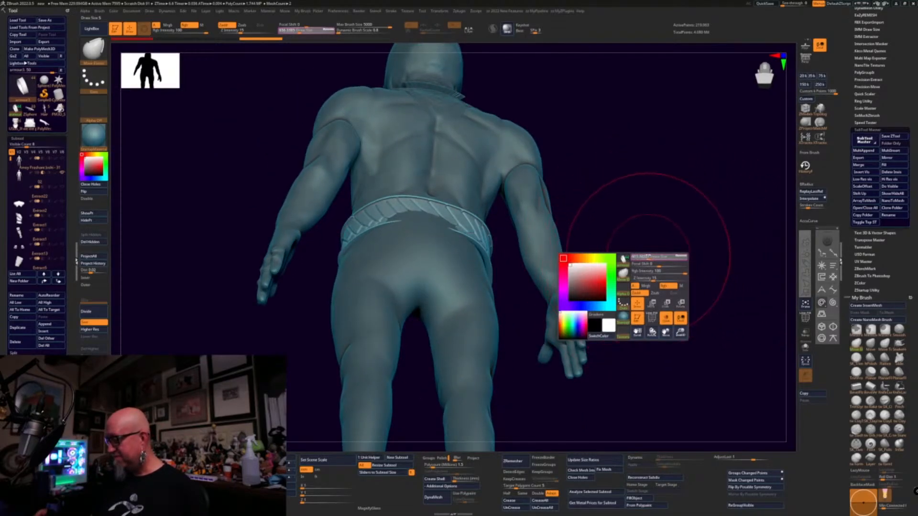
{"action": "left_click_drag", "start_coordinate": [452, 230], "coordinate": [407, 225]}
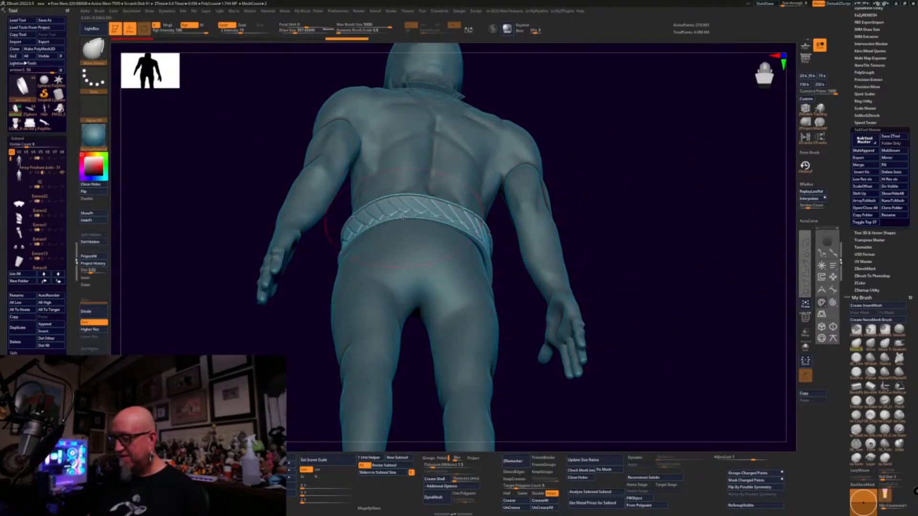
{"action": "left_click_drag", "start_coordinate": [550, 184], "coordinate": [638, 234]}
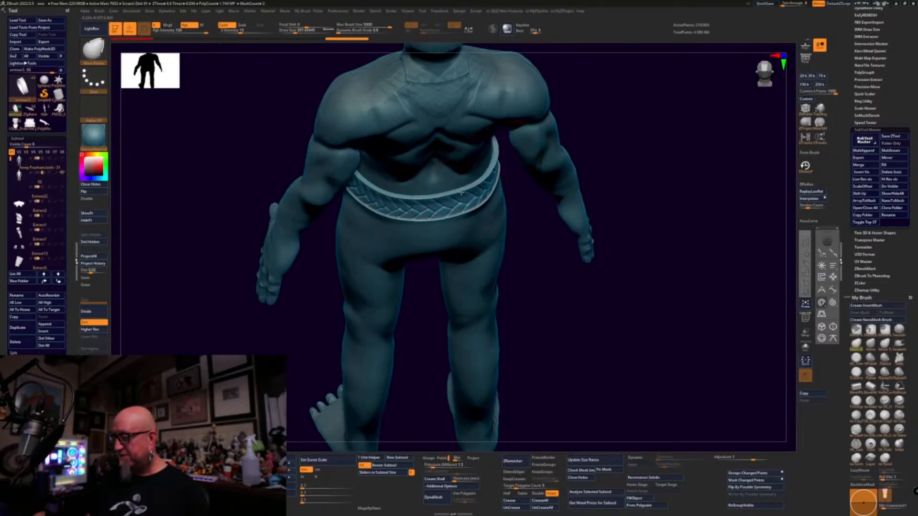
{"action": "left_click_drag", "start_coordinate": [564, 268], "coordinate": [612, 217]}
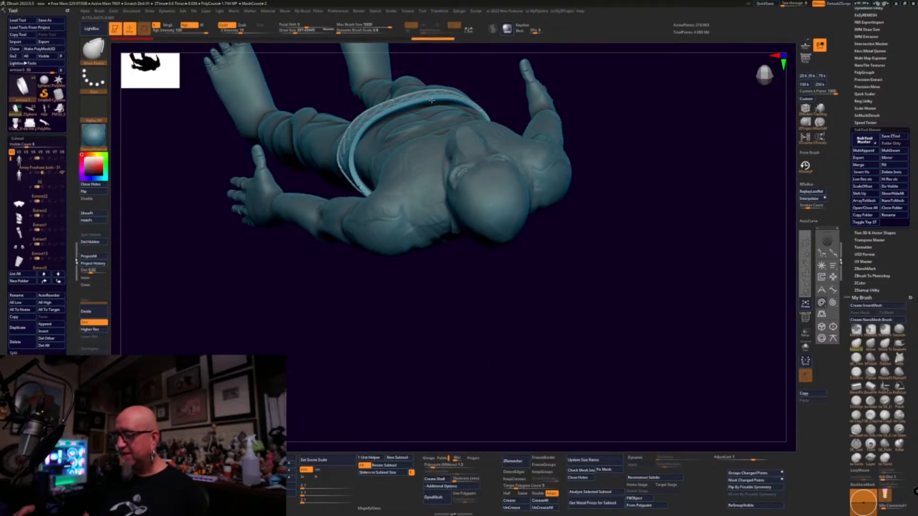
- Reshape the belt's front and sides with the Move brush so it follows the curve of the waist and hips
{"action": "left_click_drag", "start_coordinate": [431, 101], "coordinate": [381, 127]}
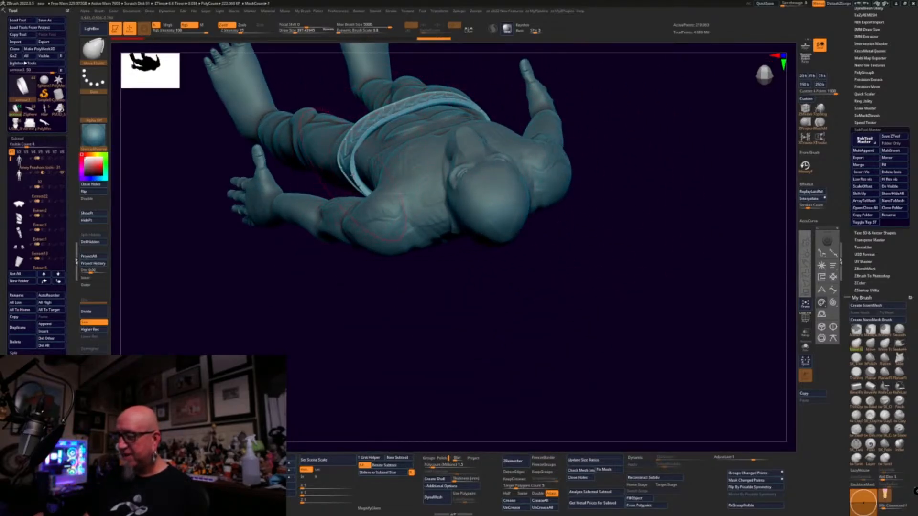
{"action": "mouse_move", "coordinate": [363, 296]}
{"action": "left_mouse_down"}
{"action": "mouse_move", "coordinate": [430, 332]}
{"action": "mouse_move", "coordinate": [452, 321]}
{"action": "left_mouse_up"}
{"action": "left_click_drag", "start_coordinate": [380, 173], "coordinate": [372, 164]}
{"action": "left_click_drag", "start_coordinate": [441, 292], "coordinate": [528, 349]}
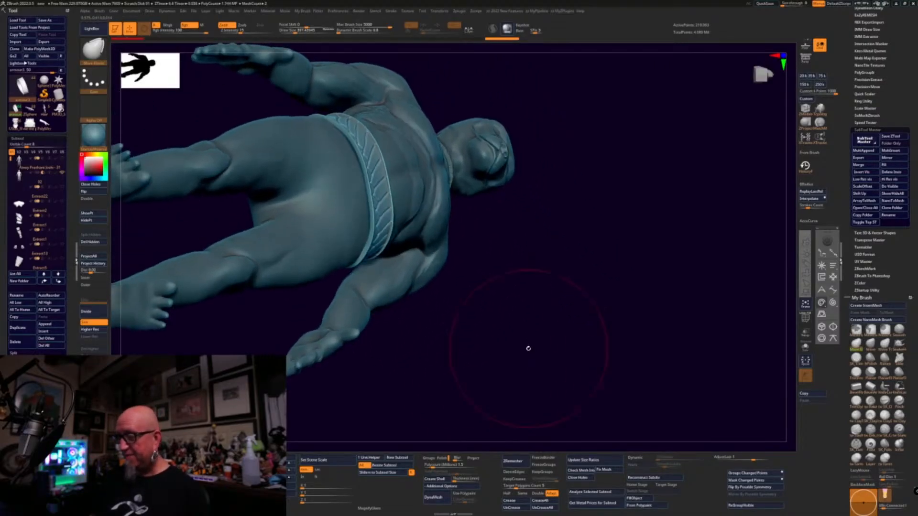
{"action": "left_click_drag", "start_coordinate": [371, 169], "coordinate": [349, 138]}
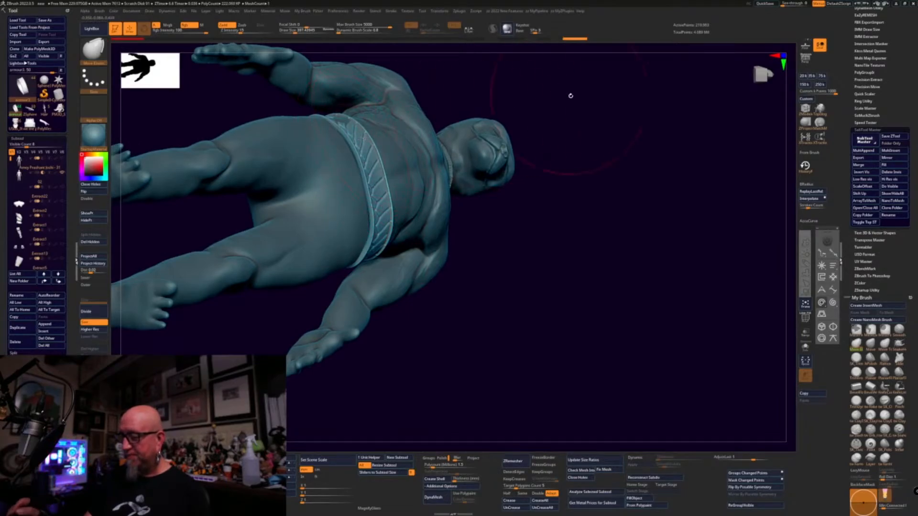
{"action": "mouse_move", "coordinate": [569, 94]}
{"action": "left_mouse_down"}
{"action": "mouse_move", "coordinate": [562, 158]}
{"action": "mouse_move", "coordinate": [518, 209]}
{"action": "mouse_move", "coordinate": [410, 200]}
{"action": "left_mouse_up"}
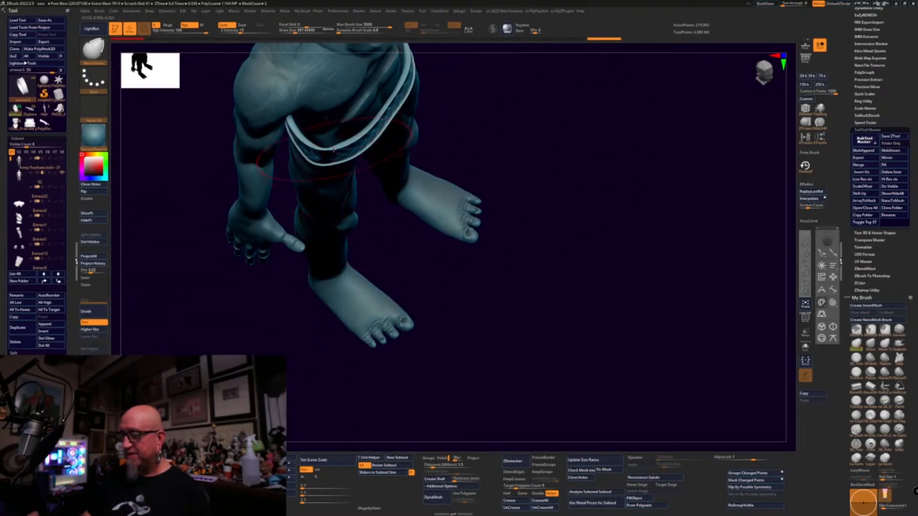
{"action": "left_click_drag", "start_coordinate": [334, 150], "coordinate": [337, 140]}
{"action": "mouse_move", "coordinate": [411, 225]}
{"action": "left_mouse_down"}
{"action": "mouse_move", "coordinate": [428, 206]}
{"action": "mouse_move", "coordinate": [557, 189]}
{"action": "mouse_move", "coordinate": [440, 185]}
{"action": "mouse_move", "coordinate": [396, 227]}
{"action": "mouse_move", "coordinate": [411, 161]}
{"action": "left_mouse_up"}
{"action": "left_click_drag", "start_coordinate": [501, 129], "coordinate": [449, 136]}
- Refine the belt's fit across the lower back and adjust its side edge at the front of the waist
{"action": "key", "text": "space"}
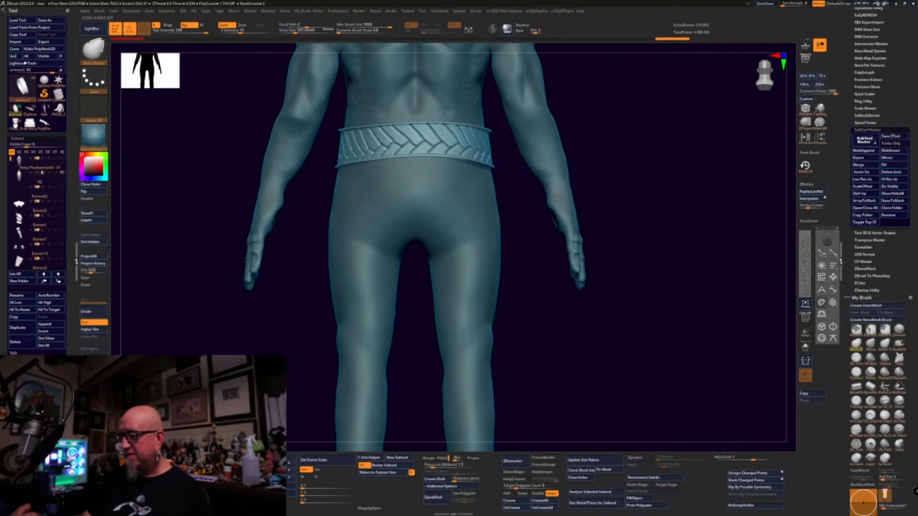
{"action": "left_click_drag", "start_coordinate": [370, 143], "coordinate": [358, 142]}
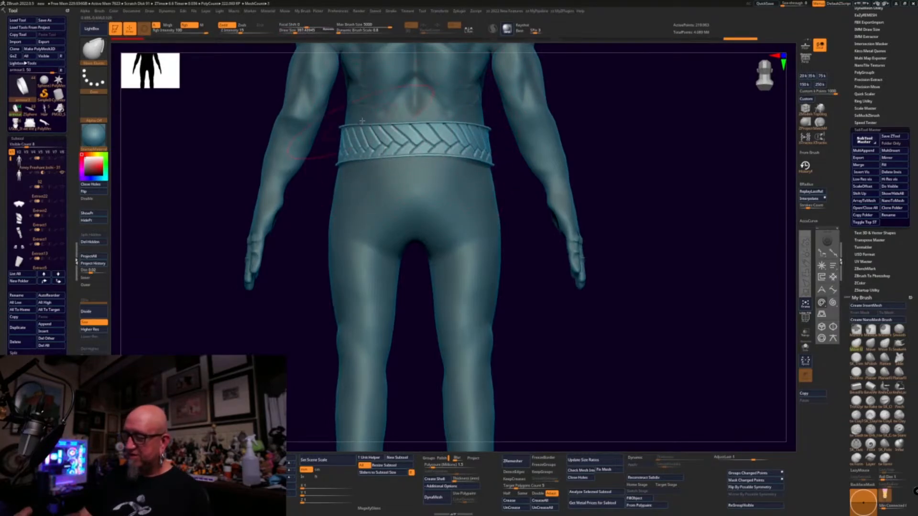
{"action": "left_click_drag", "start_coordinate": [413, 140], "coordinate": [412, 138]}
{"action": "left_click_drag", "start_coordinate": [521, 129], "coordinate": [460, 135]}
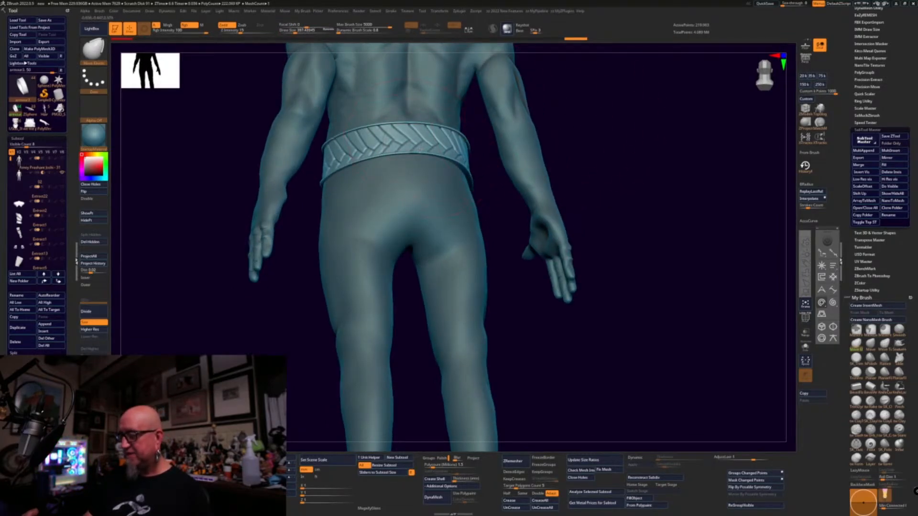
{"action": "left_click_drag", "start_coordinate": [410, 147], "coordinate": [367, 142]}
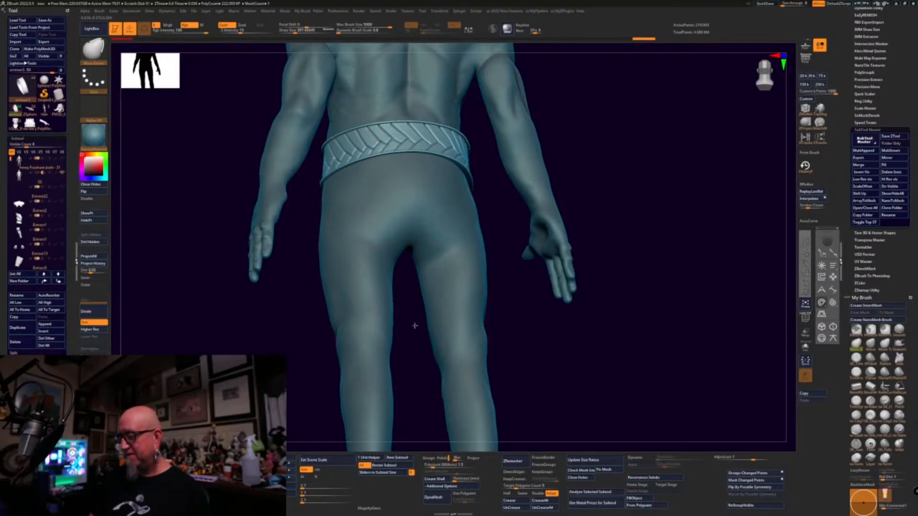
{"action": "left_click_drag", "start_coordinate": [414, 325], "coordinate": [471, 306]}
{"action": "left_click_drag", "start_coordinate": [380, 239], "coordinate": [532, 323], "text": "alt"}
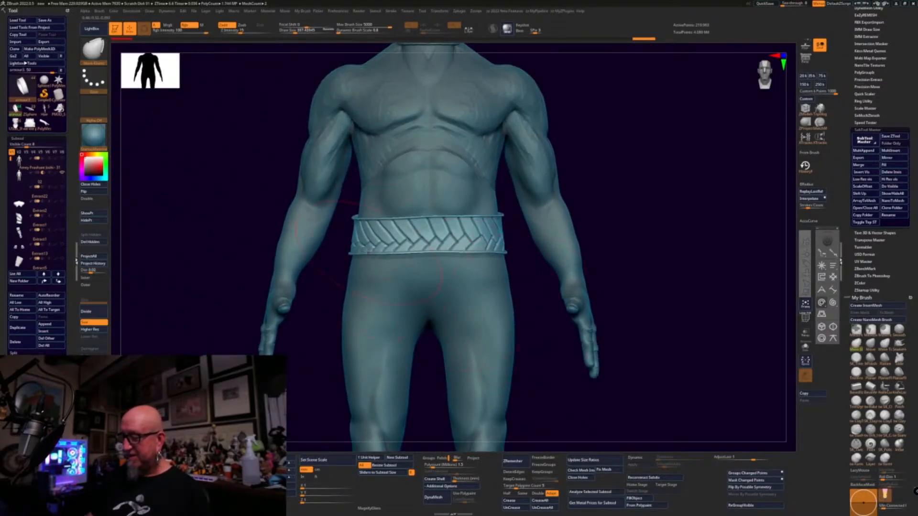
{"action": "left_click_drag", "start_coordinate": [354, 229], "coordinate": [356, 226]}
{"action": "mouse_move", "coordinate": [499, 224]}
{"action": "left_mouse_down"}
{"action": "mouse_move", "coordinate": [618, 250]}
{"action": "mouse_move", "coordinate": [611, 260]}
{"action": "mouse_move", "coordinate": [609, 207]}
{"action": "mouse_move", "coordinate": [621, 216]}
{"action": "left_mouse_up"}
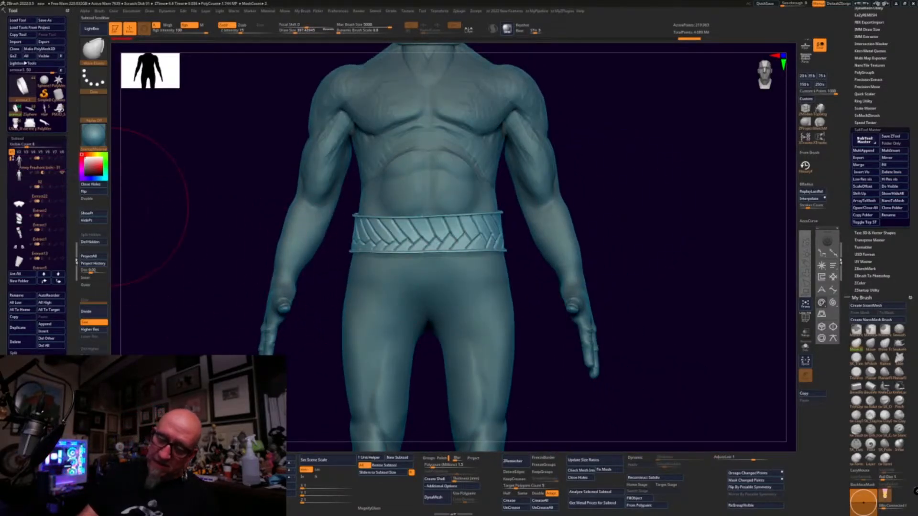
- Show the full costume again and scale the braided belt up slightly so it sits outside the waist cloth
{"action": "mouse_move", "coordinate": [13, 158]}
{"action": "left_mouse_down"}
{"action": "mouse_move", "coordinate": [13, 177]}
{"action": "mouse_move", "coordinate": [11, 150]}
{"action": "left_mouse_up"}
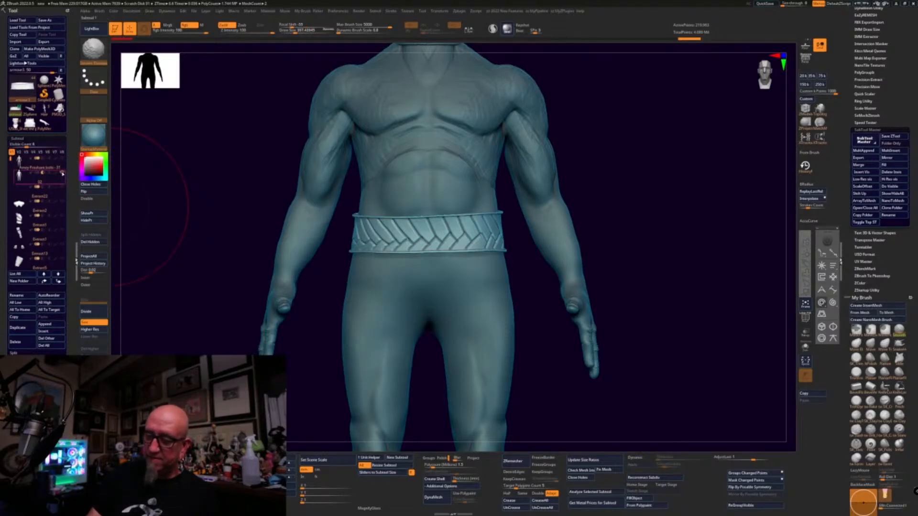
{"action": "left_click", "coordinate": [63, 173], "text": "shift"}
{"action": "left_click", "coordinate": [63, 174], "text": "shift"}
{"action": "mouse_move", "coordinate": [618, 257]}
{"action": "left_mouse_down"}
{"action": "mouse_move", "coordinate": [632, 262]}
{"action": "mouse_move", "coordinate": [492, 252]}
{"action": "left_mouse_up"}
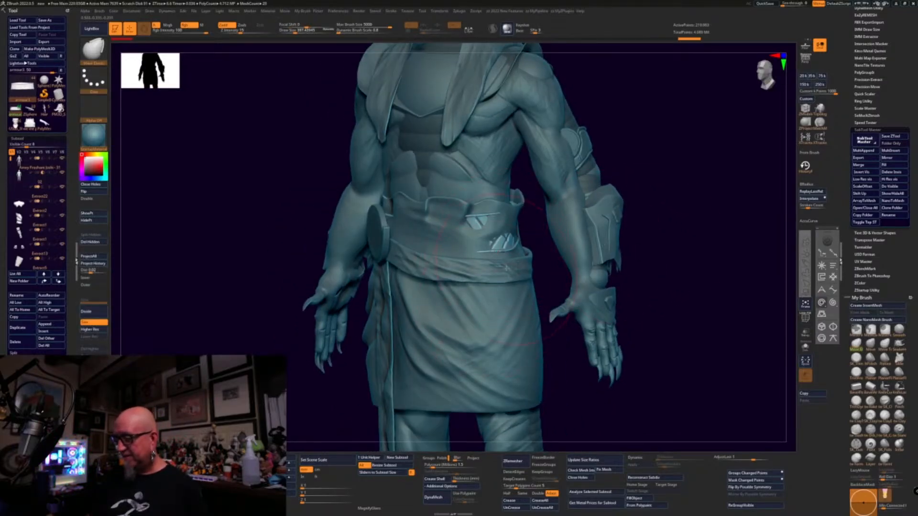
{"action": "key", "text": "w"}
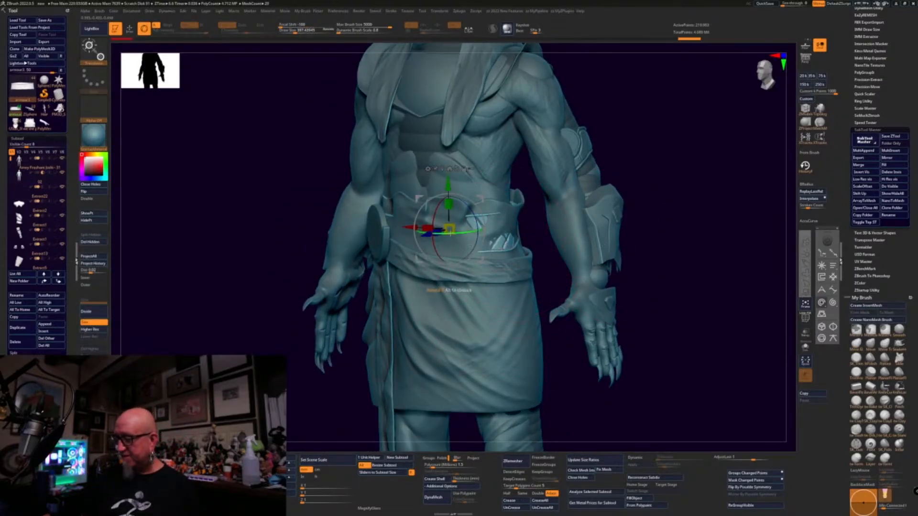
{"action": "left_click_drag", "start_coordinate": [449, 229], "coordinate": [459, 227]}
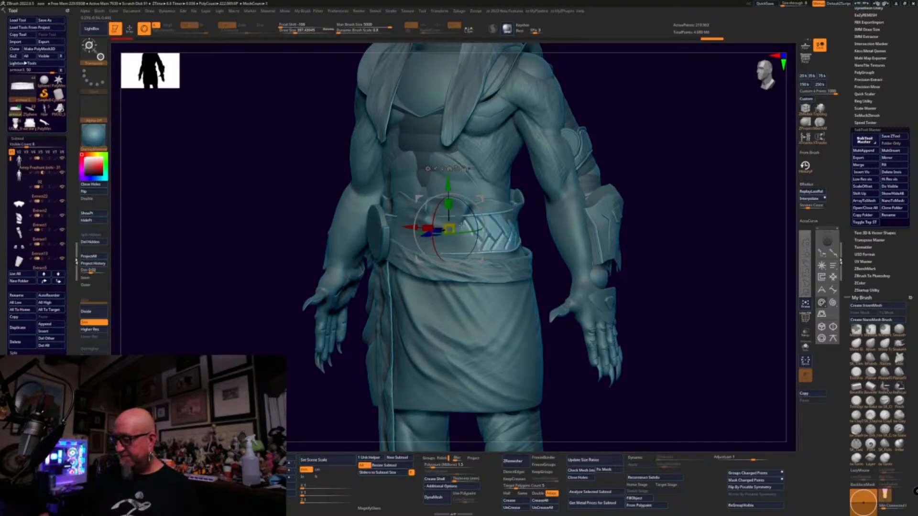
{"action": "left_click_drag", "start_coordinate": [650, 262], "coordinate": [372, 418]}
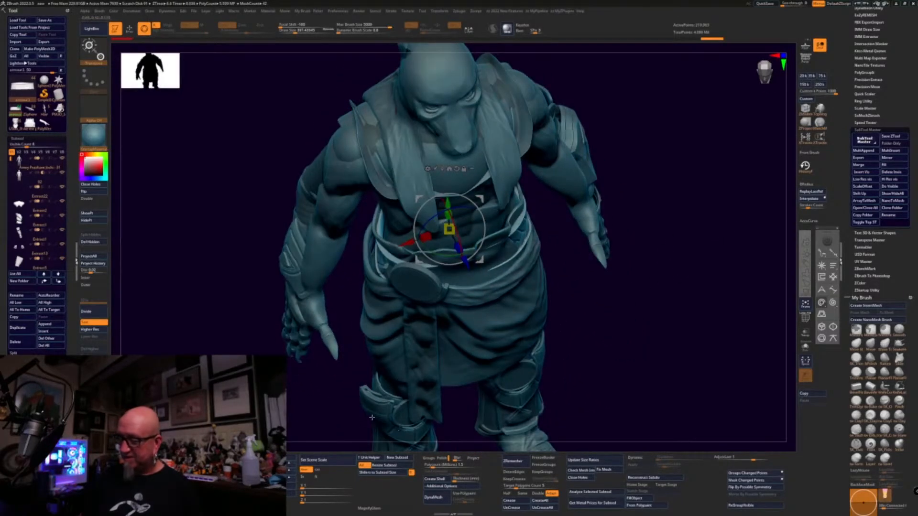
- Select the skirt cloth PM3D_Cylinder3D1_1 and push its waist area inward behind the belt with the Move brush
{"action": "left_click_drag", "start_coordinate": [550, 353], "coordinate": [614, 330]}
{"action": "left_click", "coordinate": [531, 325], "text": "alt"}
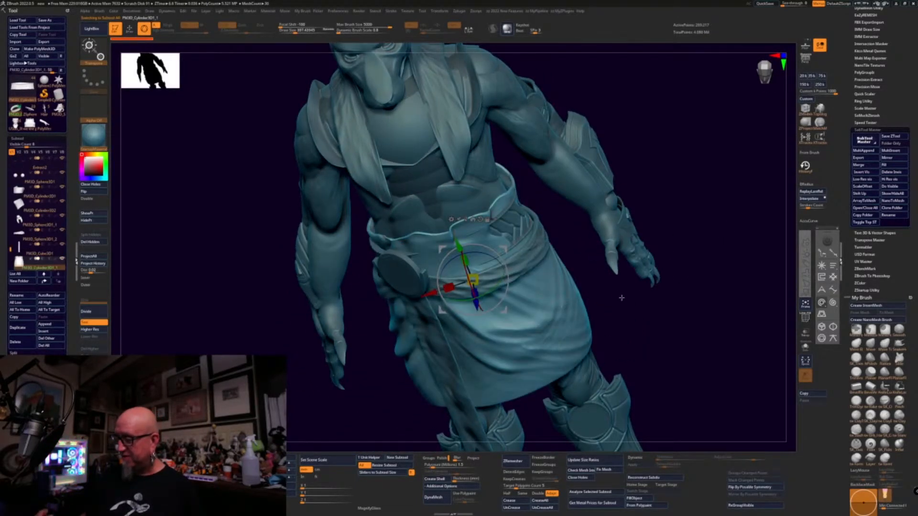
{"action": "mouse_move", "coordinate": [621, 298]}
{"action": "left_mouse_down"}
{"action": "mouse_move", "coordinate": [620, 322]}
{"action": "mouse_move", "coordinate": [629, 310]}
{"action": "left_mouse_up"}
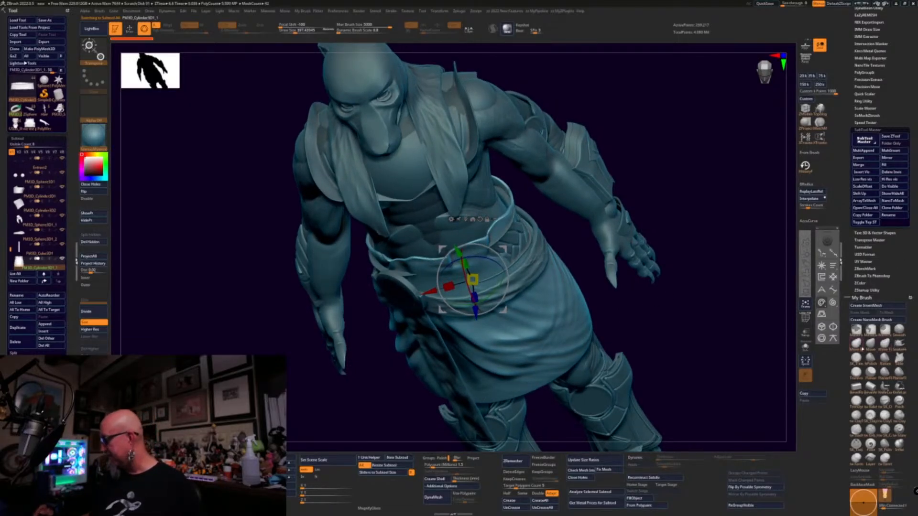
{"action": "left_click", "coordinate": [861, 345]}
{"action": "key", "text": "space"}
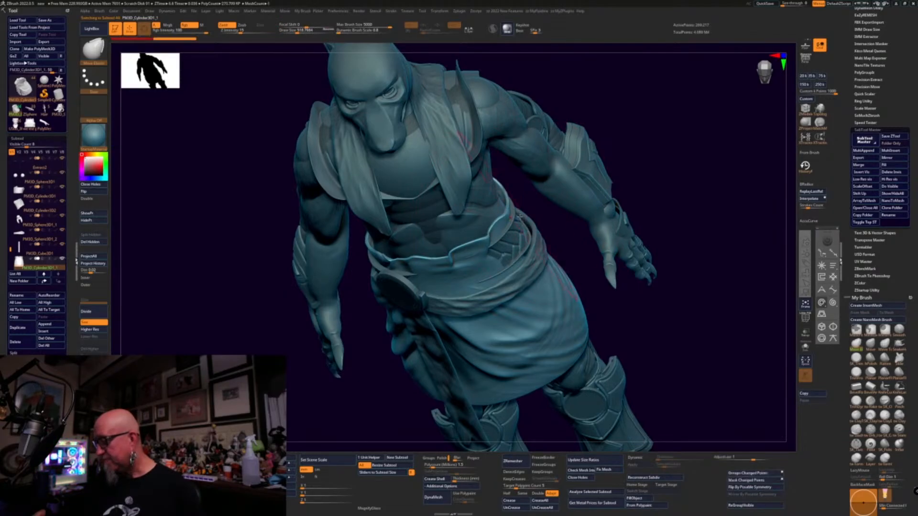
{"action": "left_click", "coordinate": [869, 344]}
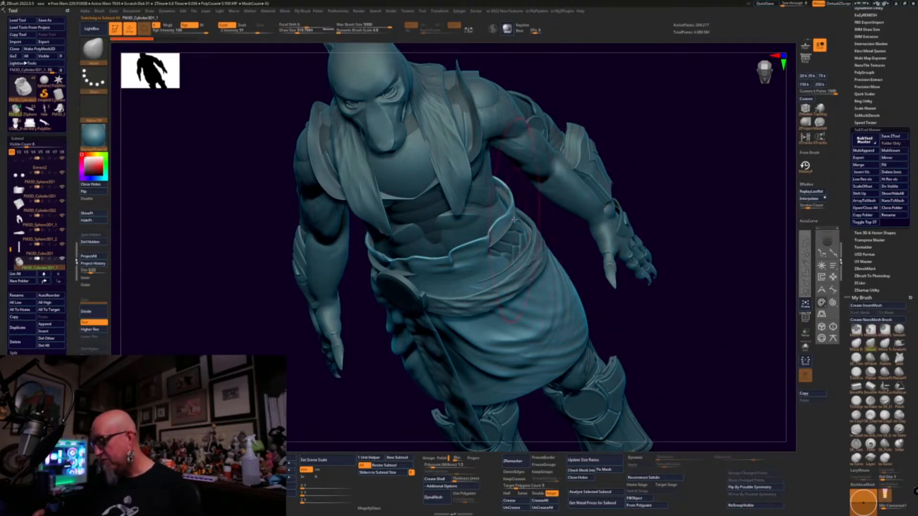
{"action": "left_click_drag", "start_coordinate": [513, 220], "coordinate": [505, 217]}
{"action": "left_click_drag", "start_coordinate": [490, 260], "coordinate": [478, 248]}
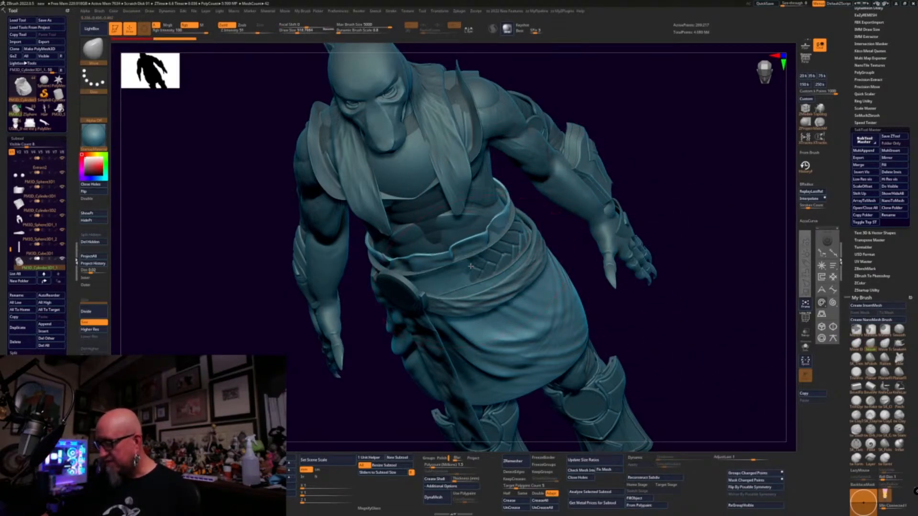
{"action": "left_click_drag", "start_coordinate": [465, 285], "coordinate": [461, 275]}
{"action": "left_click_drag", "start_coordinate": [684, 203], "coordinate": [584, 214]}
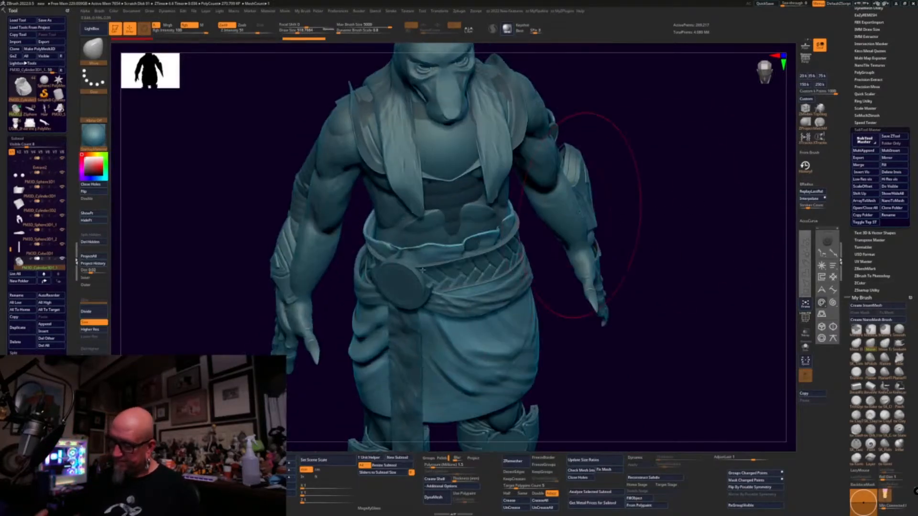
- Adjust the skirt cloth's upper edge around the sides and back of the waist, undoing the last stroke
{"action": "left_click_drag", "start_coordinate": [646, 196], "coordinate": [631, 215]}
{"action": "left_click_drag", "start_coordinate": [617, 122], "coordinate": [607, 176]}
{"action": "left_click_drag", "start_coordinate": [406, 258], "coordinate": [396, 248]}
{"action": "mouse_move", "coordinate": [587, 165]}
{"action": "left_mouse_down"}
{"action": "mouse_move", "coordinate": [594, 111]}
{"action": "mouse_move", "coordinate": [462, 201]}
{"action": "left_mouse_up"}
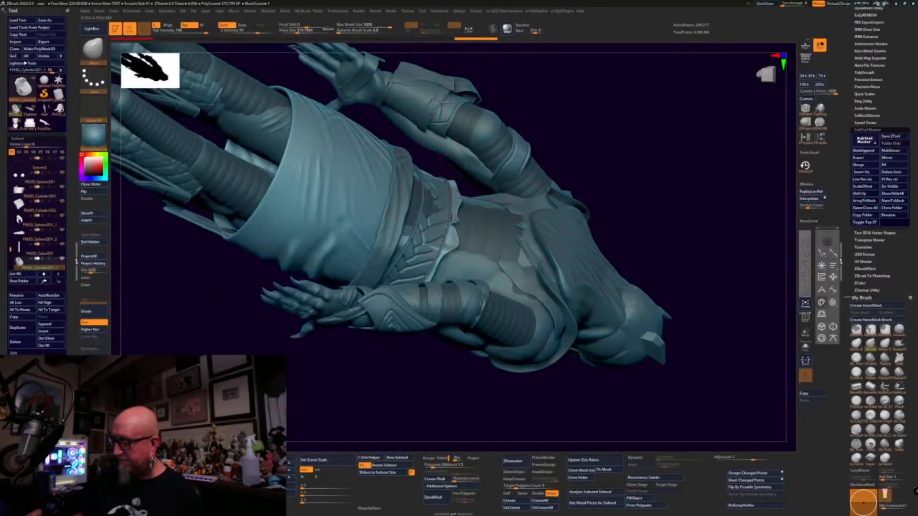
{"action": "key", "text": "ctrl+z"}
{"action": "left_click_drag", "start_coordinate": [581, 129], "coordinate": [566, 206]}
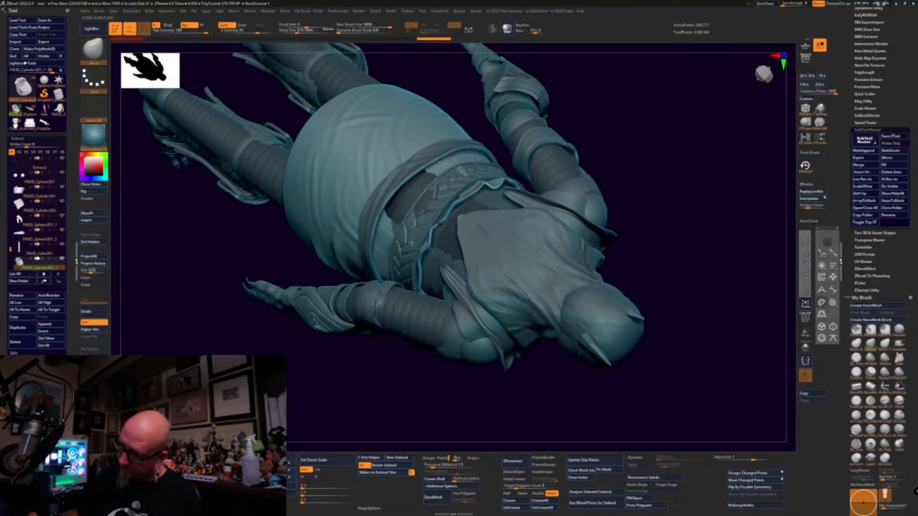
{"action": "left_click_drag", "start_coordinate": [606, 156], "coordinate": [648, 135]}
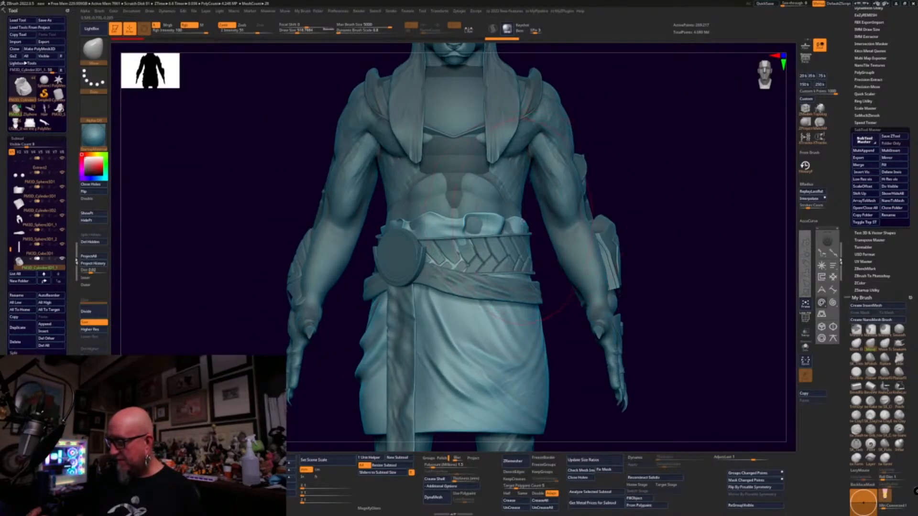
- Select the skirt cloth PM3D_Cylinder3D1_1 and mask its area below the braided belt
{"action": "left_click", "coordinate": [525, 253], "text": "alt"}
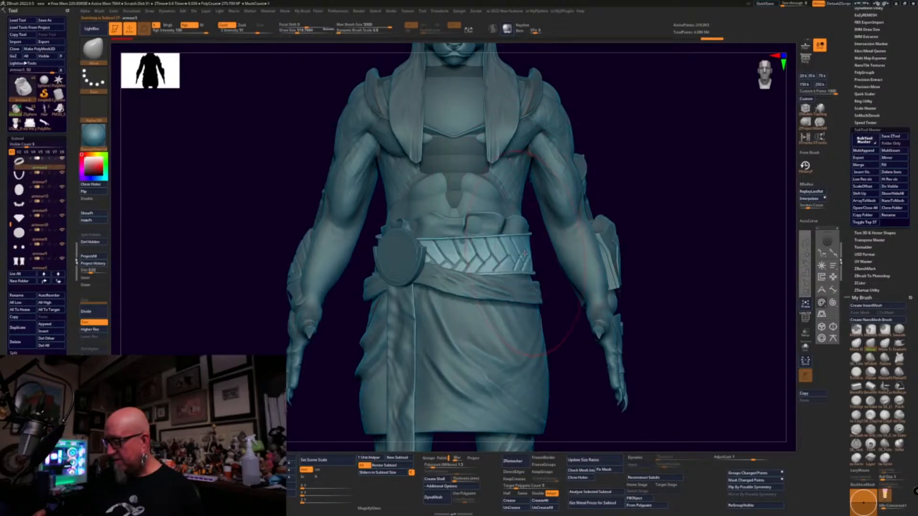
{"action": "left_click", "coordinate": [519, 226], "text": "alt"}
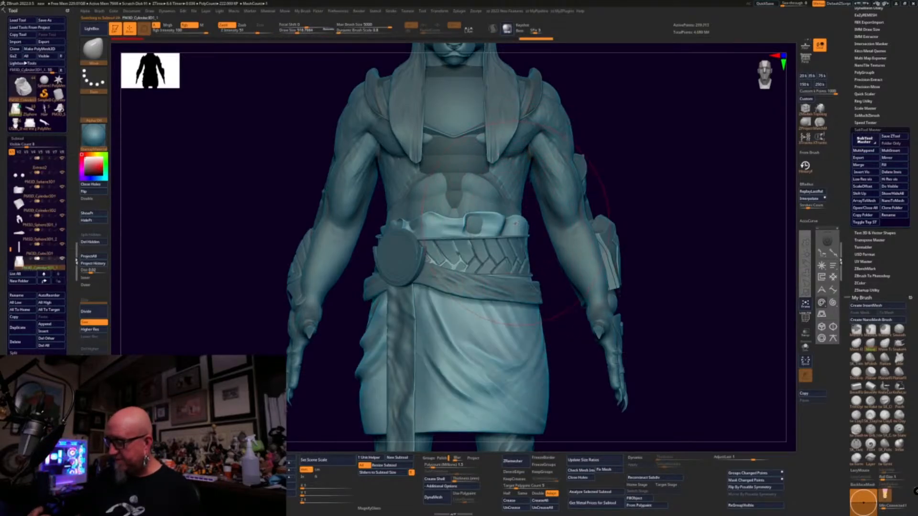
{"action": "left_click_drag", "start_coordinate": [590, 186], "coordinate": [616, 206]}
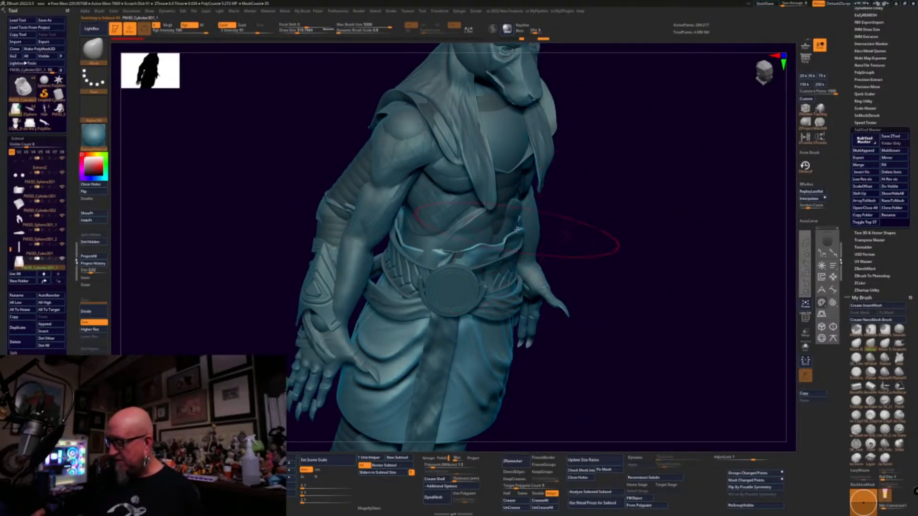
{"action": "left_click_drag", "start_coordinate": [625, 267], "coordinate": [533, 293], "text": "shift"}
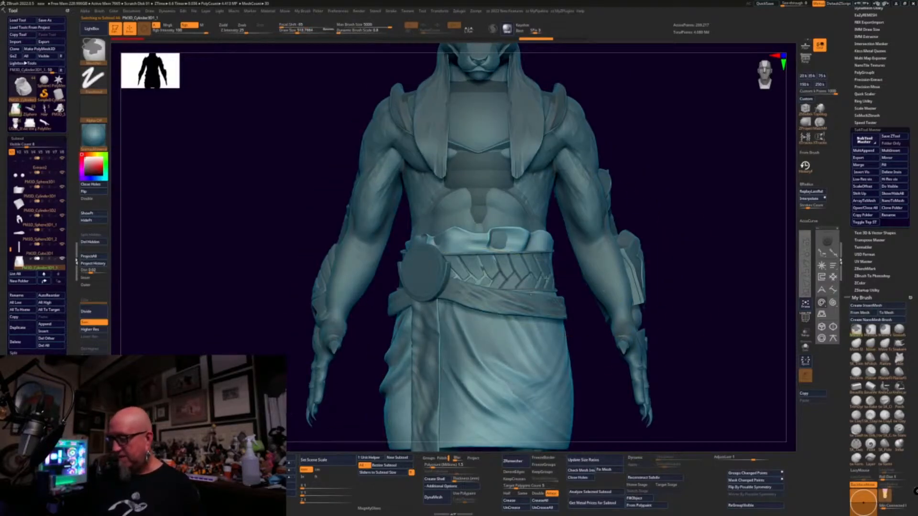
{"action": "mouse_move", "coordinate": [213, 410]}
{"action": "left_mouse_down", "text": "ctrl"}
{"action": "mouse_move", "coordinate": [414, 376]}
{"action": "mouse_move", "coordinate": [623, 253]}
{"action": "left_mouse_up", "text": "ctrl"}
- Fit the skirt cloth's unmasked upper edge around the front and sides of the waist with a smaller Move brush
{"action": "mouse_move", "coordinate": [662, 205]}
{"action": "left_mouse_down"}
{"action": "mouse_move", "coordinate": [665, 246]}
{"action": "mouse_move", "coordinate": [691, 245]}
{"action": "mouse_move", "coordinate": [681, 238]}
{"action": "left_mouse_up"}
{"action": "key", "text": "s"}
{"action": "left_click_drag", "start_coordinate": [510, 312], "coordinate": [520, 306]}
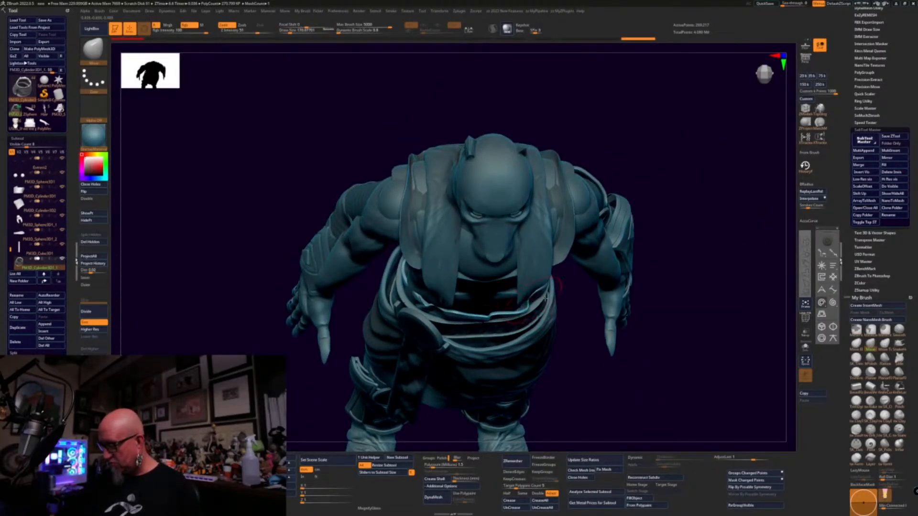
{"action": "left_click_drag", "start_coordinate": [569, 326], "coordinate": [493, 306]}
{"action": "left_click_drag", "start_coordinate": [550, 290], "coordinate": [557, 286]}
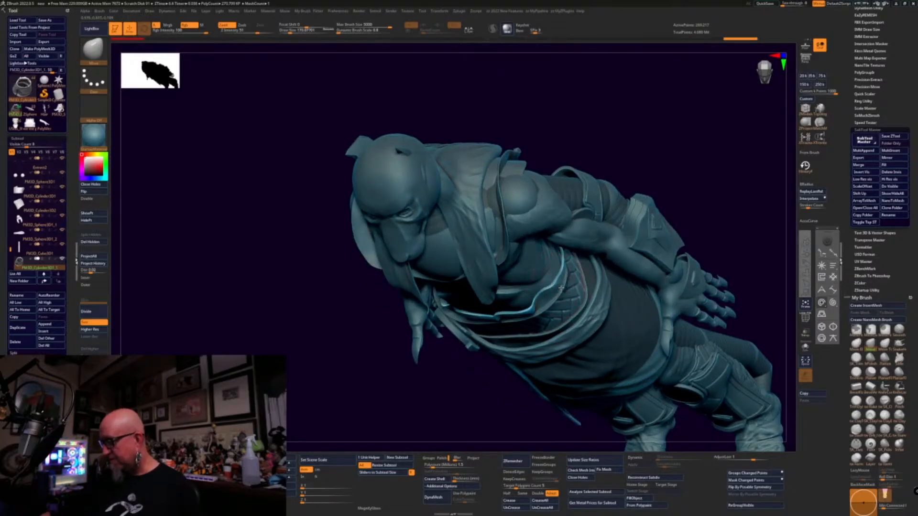
{"action": "left_click_drag", "start_coordinate": [698, 192], "coordinate": [692, 228]}
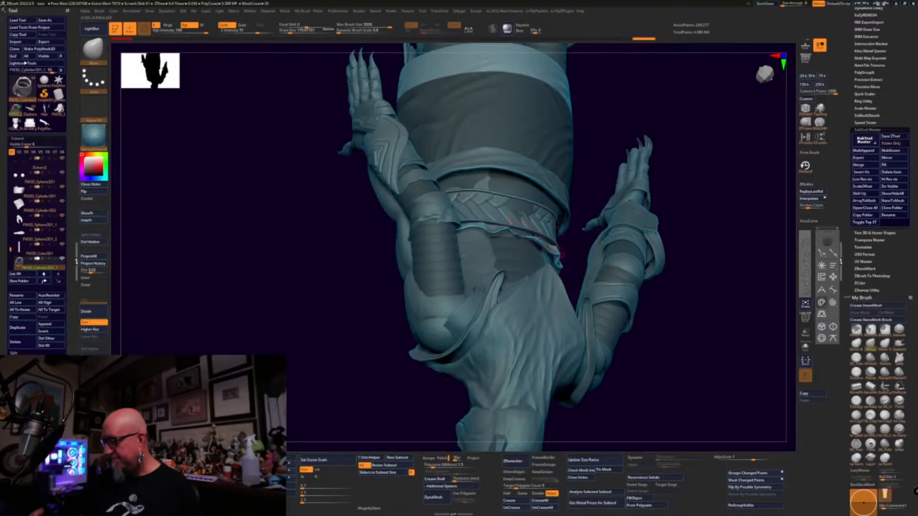
{"action": "left_click_drag", "start_coordinate": [387, 359], "coordinate": [499, 209]}
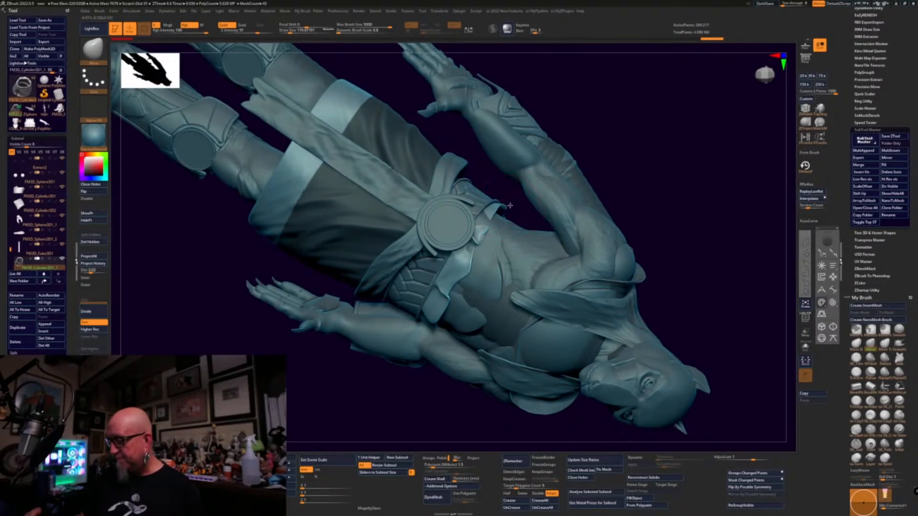
{"action": "mouse_move", "coordinate": [578, 129]}
{"action": "left_mouse_down"}
{"action": "mouse_move", "coordinate": [617, 136]}
{"action": "mouse_move", "coordinate": [581, 126]}
{"action": "left_mouse_up"}
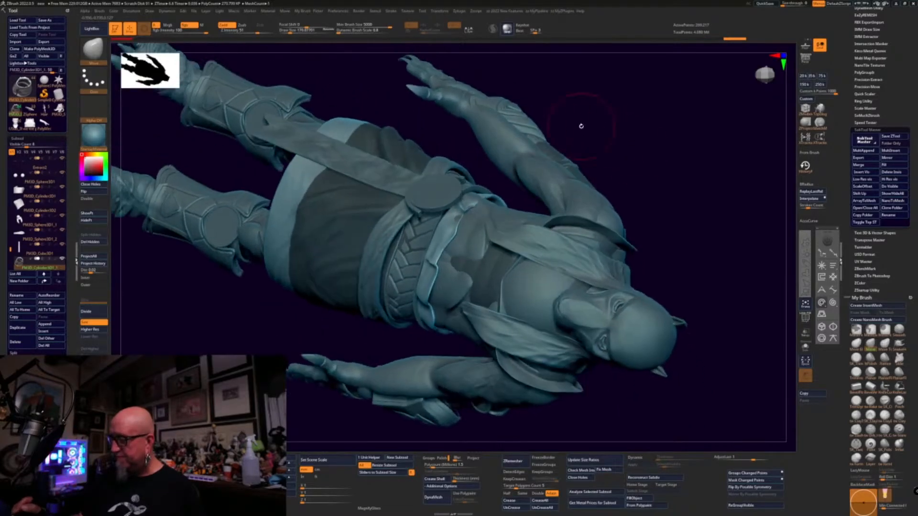
{"action": "left_click_drag", "start_coordinate": [638, 146], "coordinate": [592, 161]}
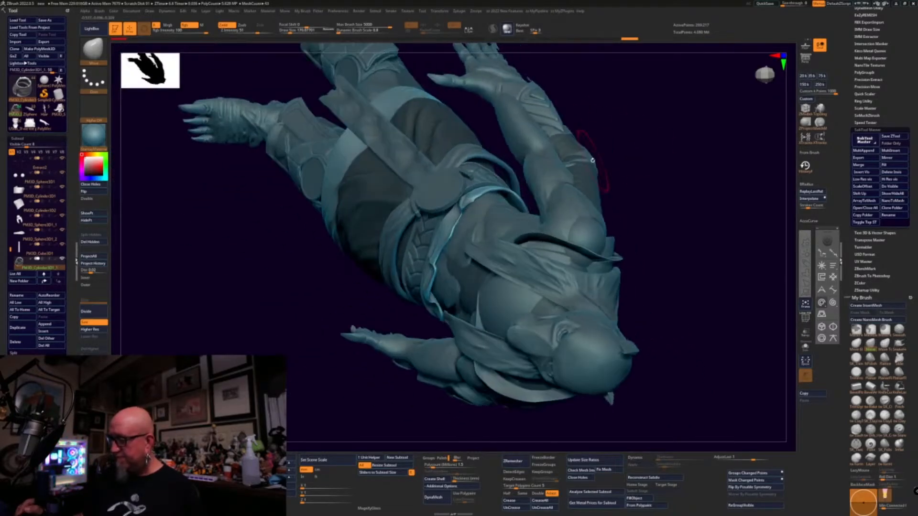
{"action": "left_click_drag", "start_coordinate": [499, 192], "coordinate": [659, 182]}
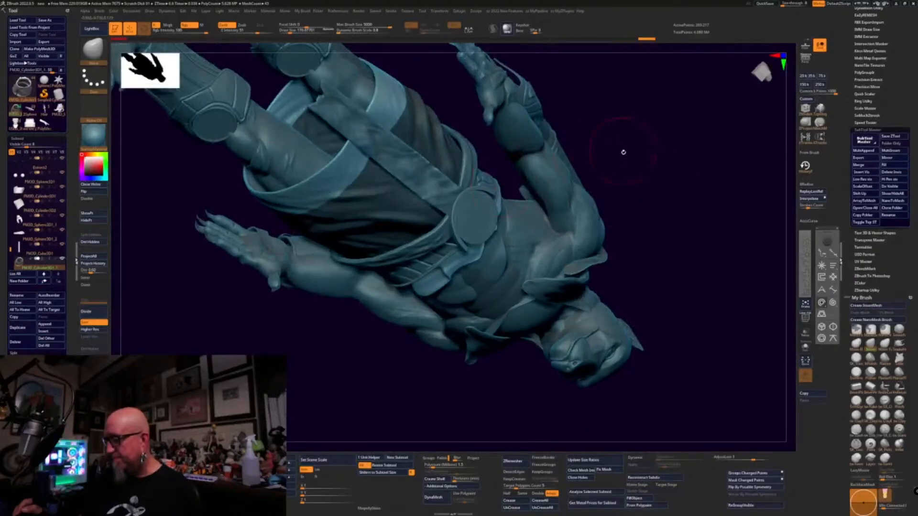
{"action": "left_click_drag", "start_coordinate": [622, 150], "coordinate": [578, 337]}
{"action": "left_click_drag", "start_coordinate": [588, 369], "coordinate": [609, 260]}
- Hide the waist sash, the round buckle pieces and the hanging front strap PM3D_Cube3D1
{"action": "left_click", "coordinate": [423, 284], "text": "alt"}
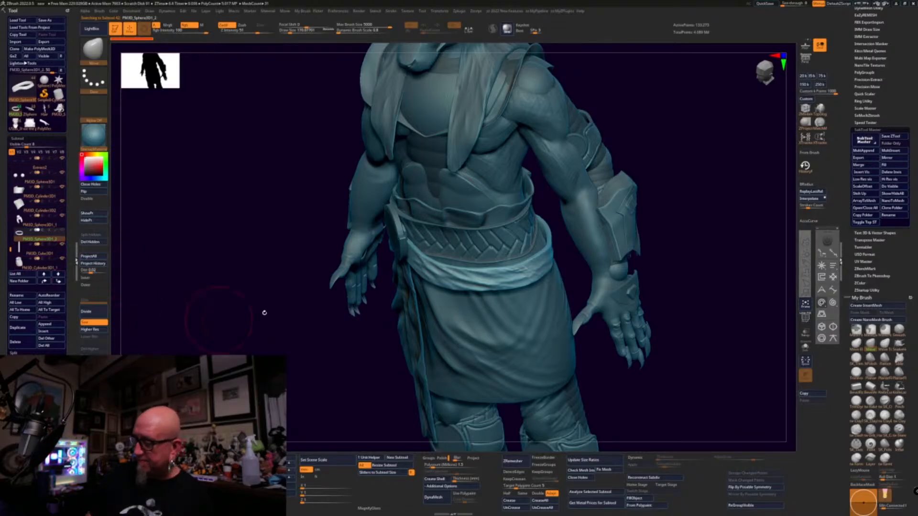
{"action": "left_click", "coordinate": [492, 268], "text": "alt"}
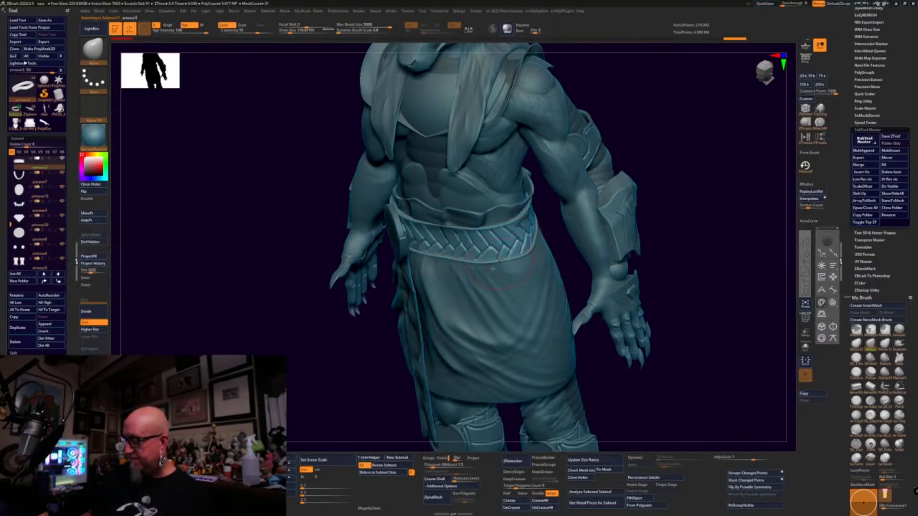
{"action": "left_click", "coordinate": [388, 263], "text": "alt"}
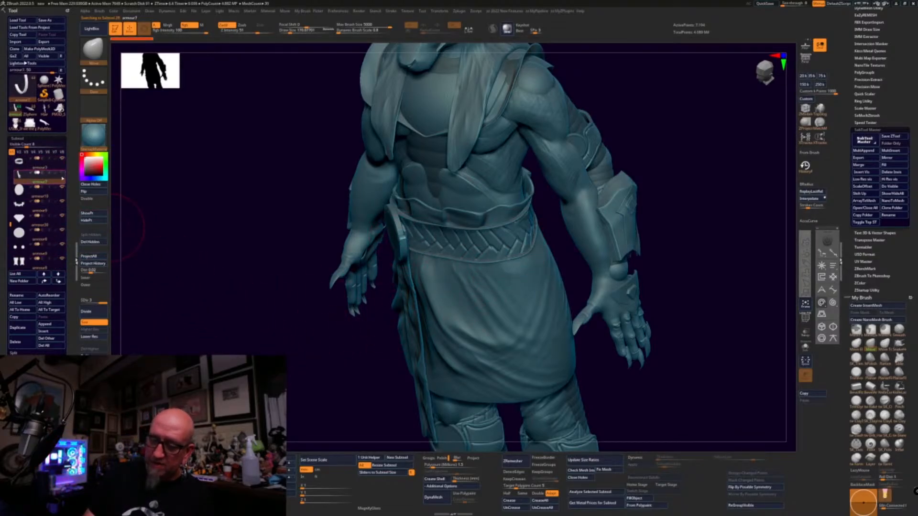
{"action": "left_click", "coordinate": [396, 224], "text": "alt"}
{"action": "left_click", "coordinate": [393, 237], "text": "alt"}
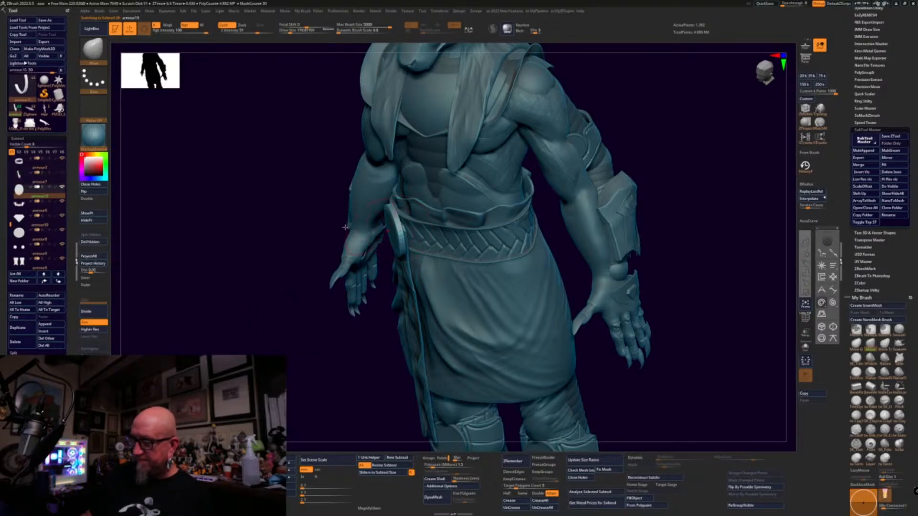
{"action": "left_click", "coordinate": [63, 187]}
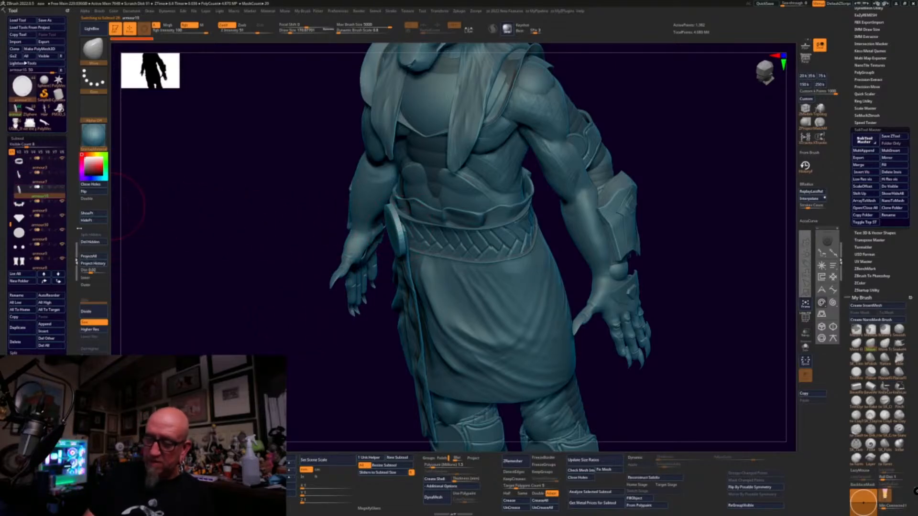
{"action": "left_click", "coordinate": [417, 325], "text": "alt"}
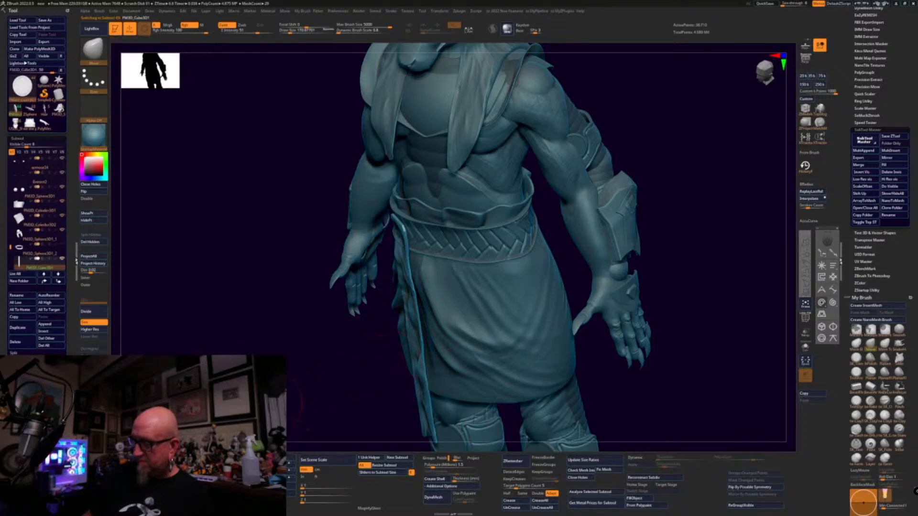
{"action": "left_click_drag", "start_coordinate": [129, 266], "coordinate": [213, 352], "text": "shift"}
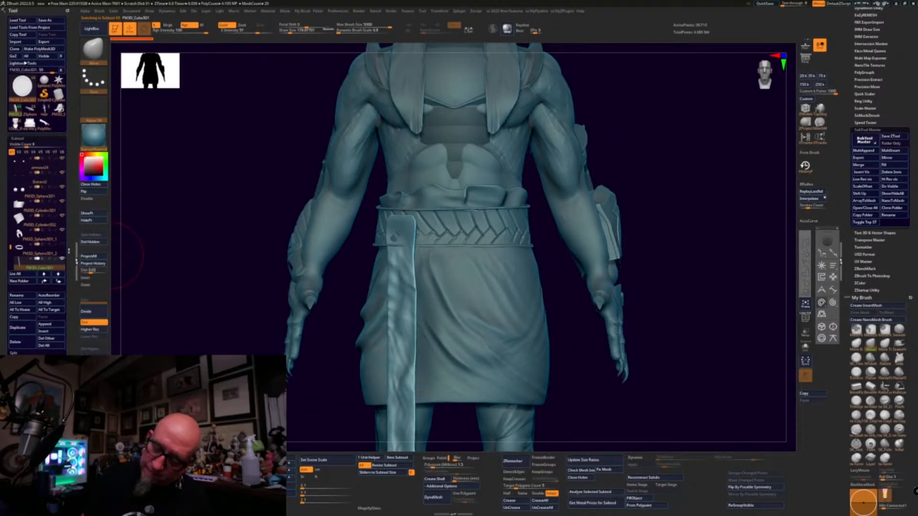
- Enlarge the Move brush to about 239 and pull both side edges of the braided belt inward at the waist
{"action": "left_click", "coordinate": [515, 288], "text": "alt"}
{"action": "left_click_drag", "start_coordinate": [577, 376], "coordinate": [582, 389], "text": "alt"}
{"action": "mouse_move", "coordinate": [667, 308]}
{"action": "left_mouse_down"}
{"action": "mouse_move", "coordinate": [682, 315]}
{"action": "mouse_move", "coordinate": [666, 301]}
{"action": "left_mouse_up"}
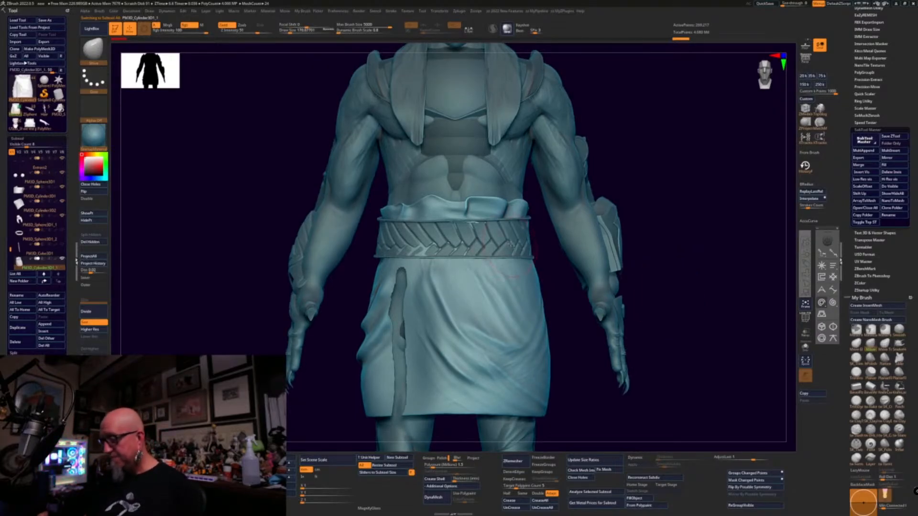
{"action": "left_click", "coordinate": [512, 245], "text": "alt"}
{"action": "key", "text": "space"}
{"action": "left_click_drag", "start_coordinate": [690, 192], "coordinate": [693, 191]}
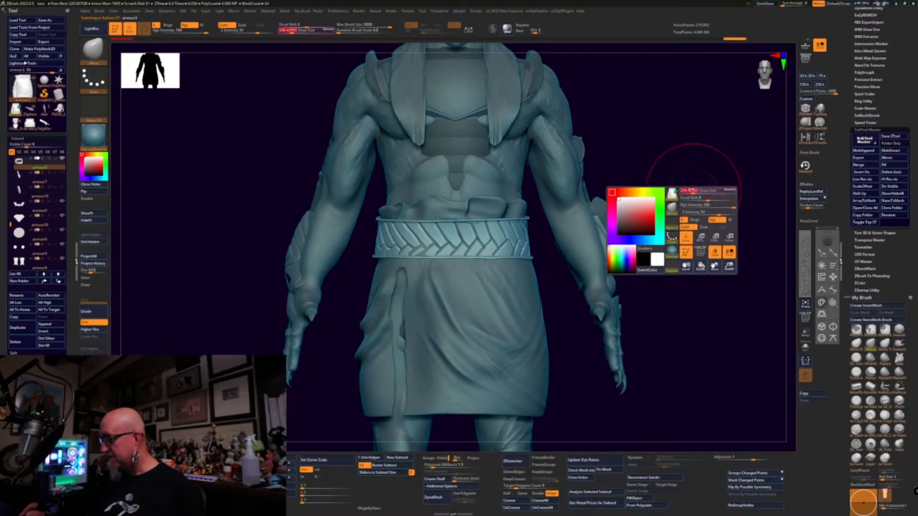
{"action": "left_click_drag", "start_coordinate": [381, 240], "coordinate": [383, 241]}
{"action": "left_click_drag", "start_coordinate": [526, 237], "coordinate": [529, 252]}
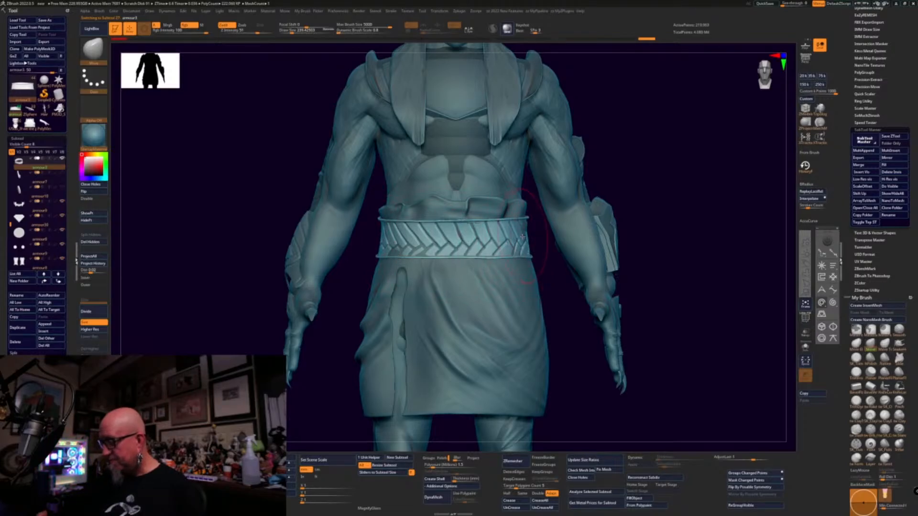
- Examine how the skirt cloth sits under the braided belt from the side, back and front
{"action": "left_click", "coordinate": [531, 225], "text": "alt"}
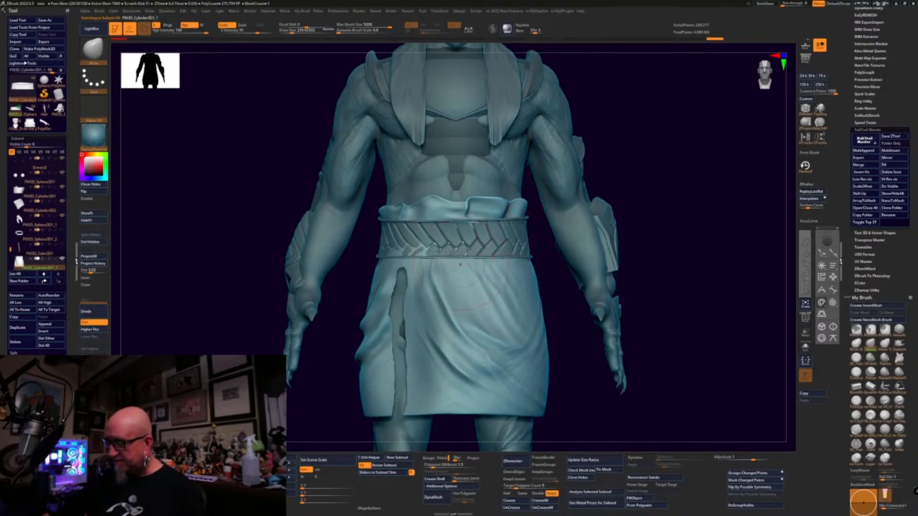
{"action": "left_click_drag", "start_coordinate": [664, 236], "coordinate": [457, 257]}
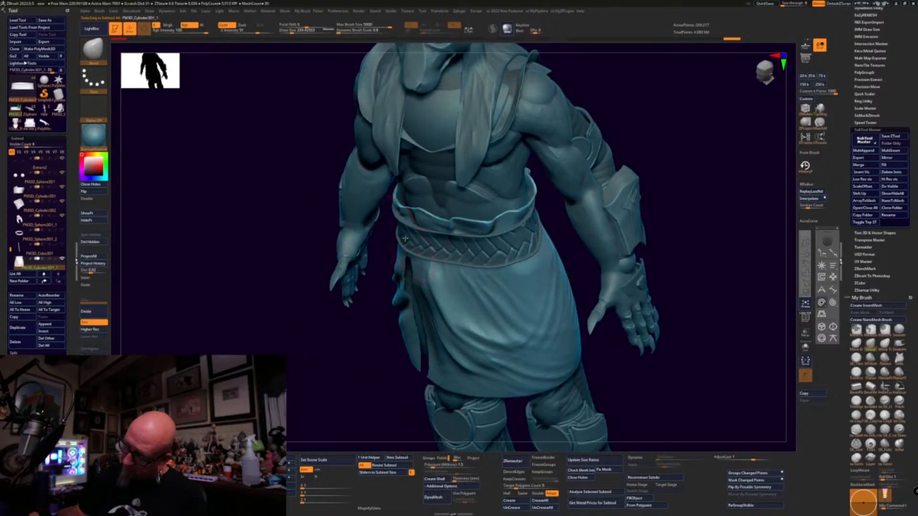
{"action": "mouse_move", "coordinate": [685, 223]}
{"action": "left_mouse_down"}
{"action": "mouse_move", "coordinate": [698, 305]}
{"action": "mouse_move", "coordinate": [713, 303]}
{"action": "mouse_move", "coordinate": [662, 192]}
{"action": "mouse_move", "coordinate": [508, 188]}
{"action": "left_mouse_up"}
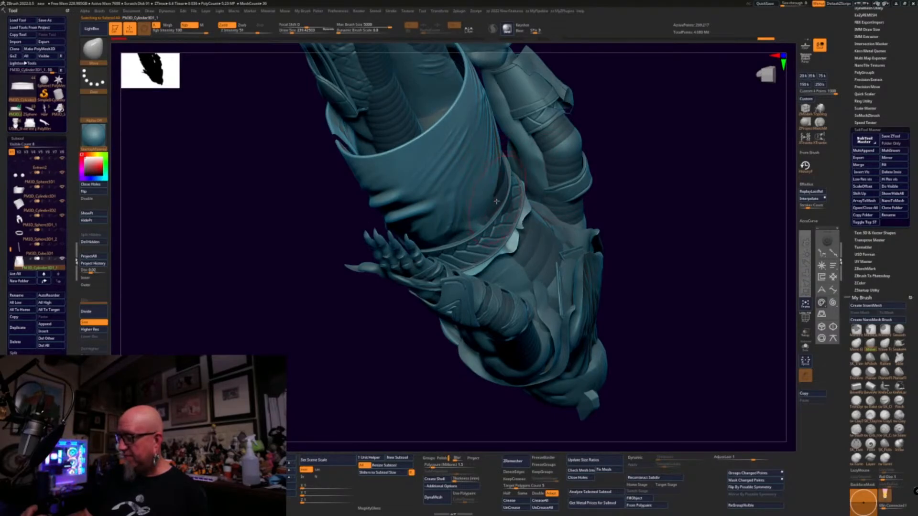
{"action": "right_click_drag", "start_coordinate": [589, 135], "coordinate": [502, 261]}
{"action": "right_click_drag", "start_coordinate": [656, 177], "coordinate": [498, 219]}
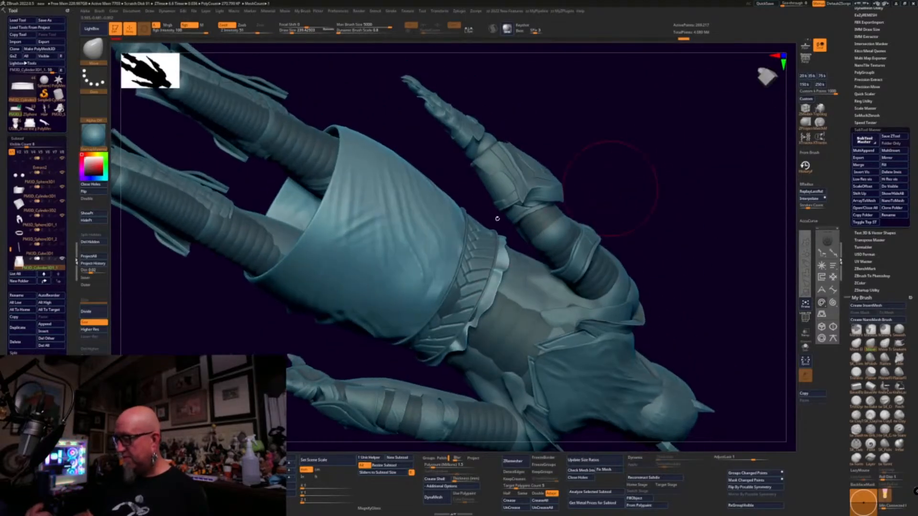
{"action": "right_click_drag", "start_coordinate": [445, 185], "coordinate": [572, 301]}
{"action": "key", "text": "f"}
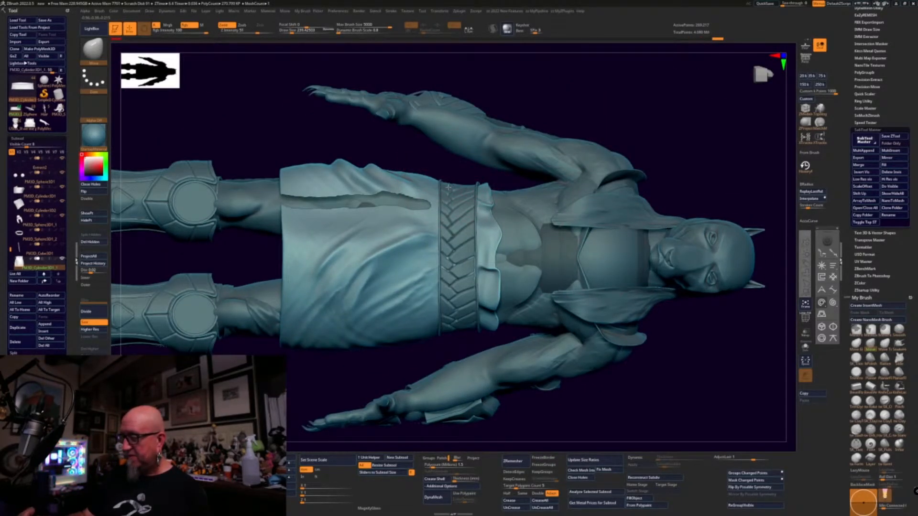
{"action": "right_click_drag", "start_coordinate": [579, 418], "coordinate": [610, 379]}
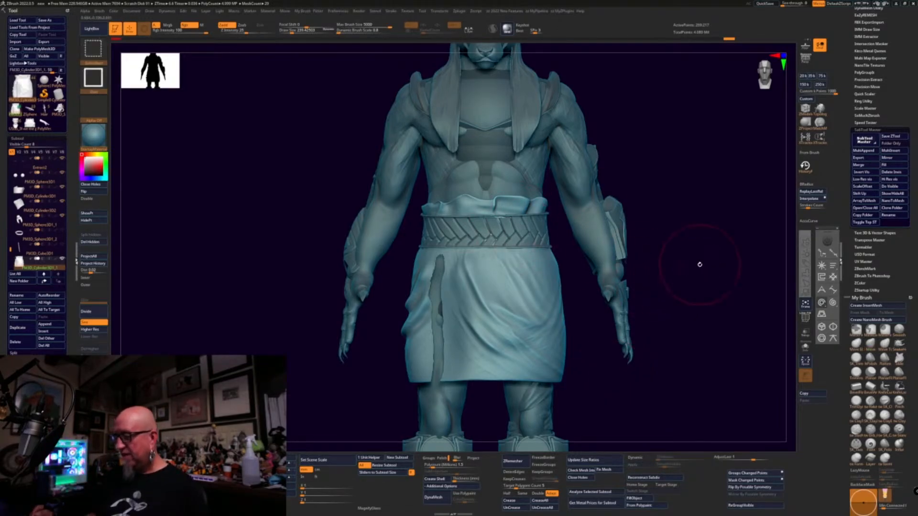
{"action": "right_click_drag", "start_coordinate": [673, 361], "coordinate": [541, 388], "text": "alt"}
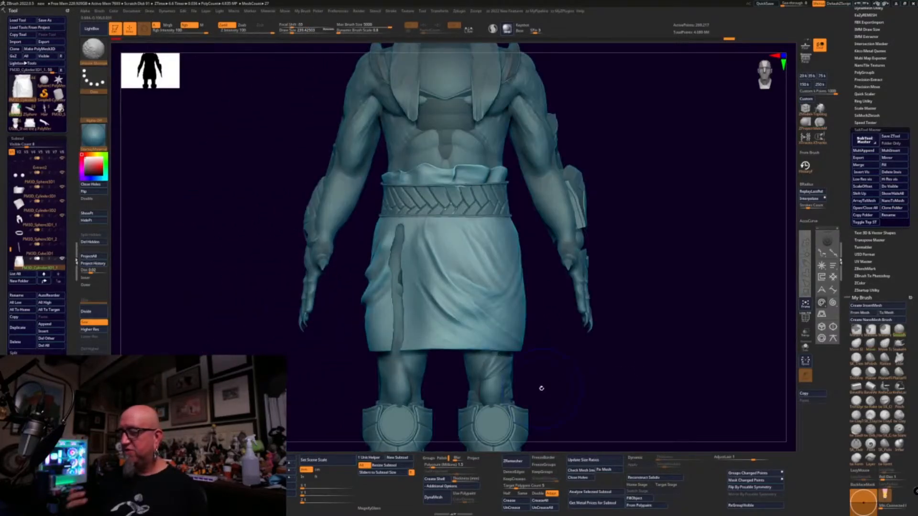
{"action": "key", "text": "b"}
{"action": "key", "text": "m"}
{"action": "key", "text": "v"}
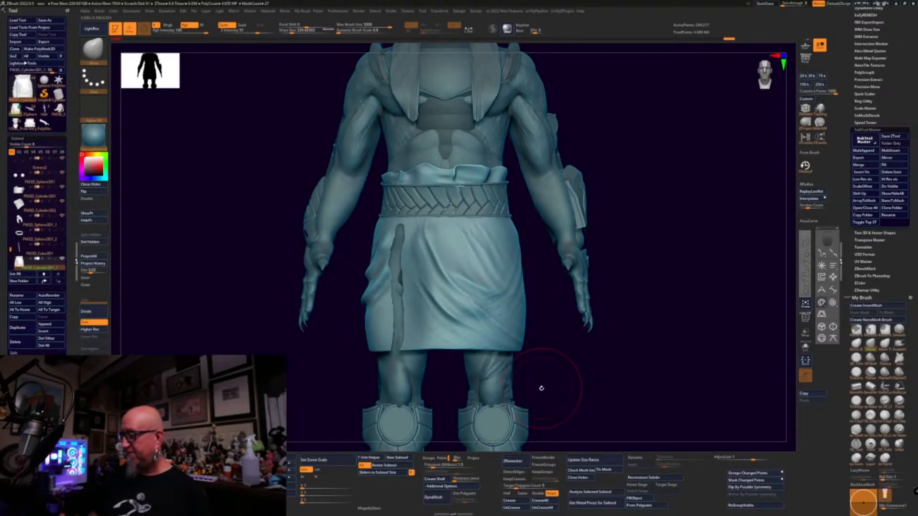
- Hide the banded mannequin mesh showing through the chest and show the muscular body with the costume
{"action": "left_click", "coordinate": [557, 217], "text": "alt"}
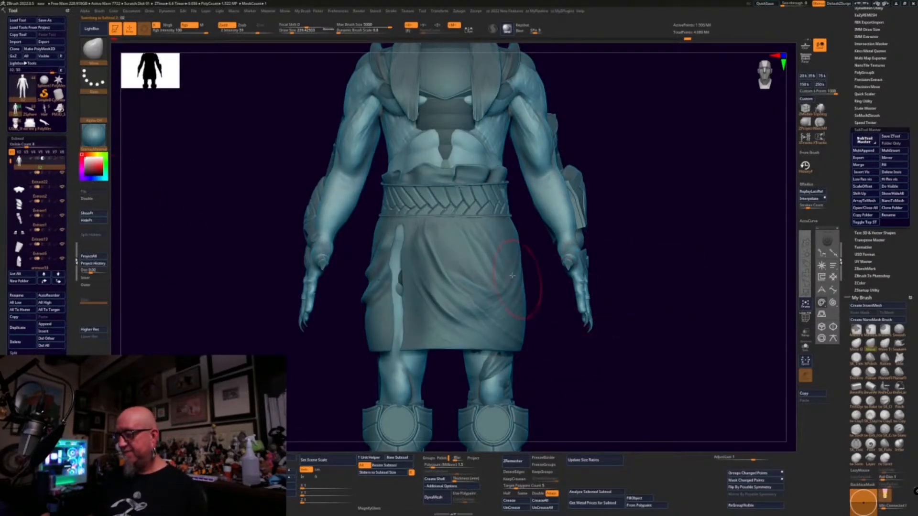
{"action": "left_click", "coordinate": [452, 120], "text": "alt"}
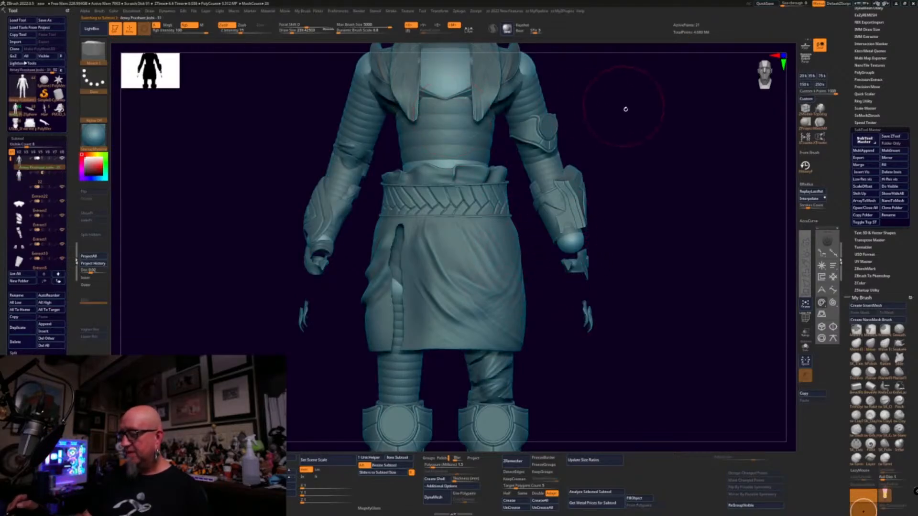
{"action": "left_click_drag", "start_coordinate": [624, 109], "coordinate": [614, 218], "text": "alt"}
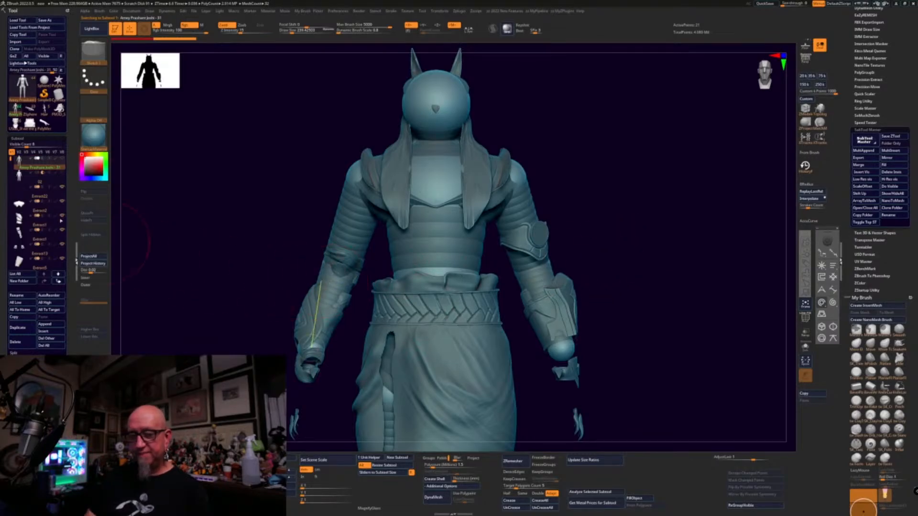
{"action": "left_click", "coordinate": [34, 205]}
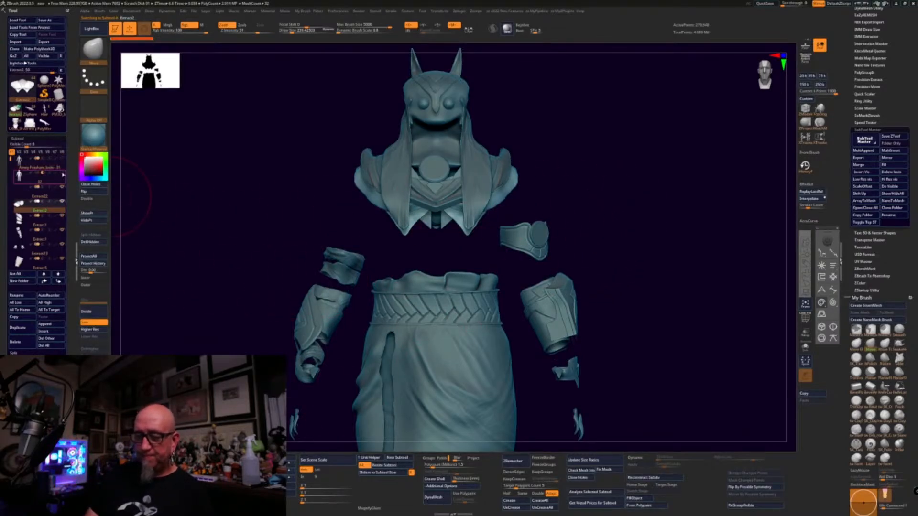
{"action": "left_click", "coordinate": [62, 173]}
- Select the shin armour, enlarge the Move brush to about 464 and pull the lower shin plates back toward the calf
{"action": "left_click_drag", "start_coordinate": [682, 314], "coordinate": [659, 341]}
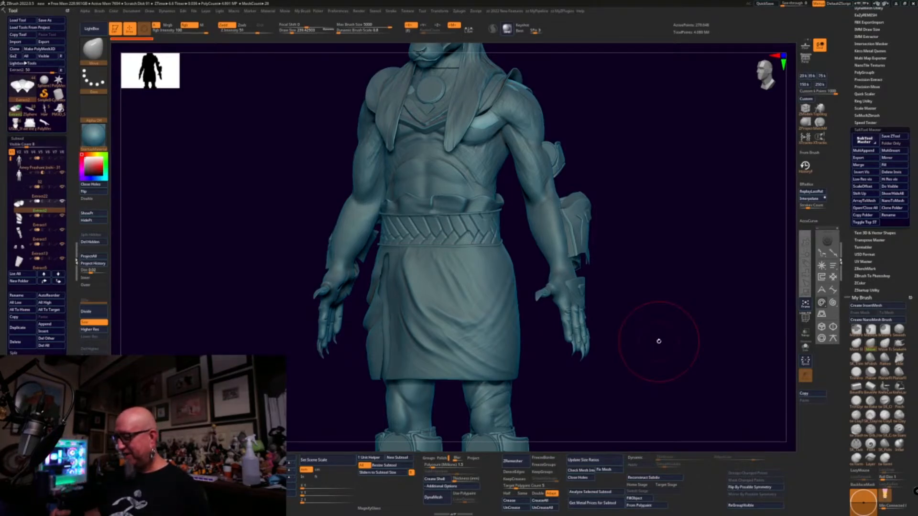
{"action": "left_click_drag", "start_coordinate": [647, 384], "coordinate": [601, 187]}
{"action": "left_click", "coordinate": [475, 314], "text": "alt"}
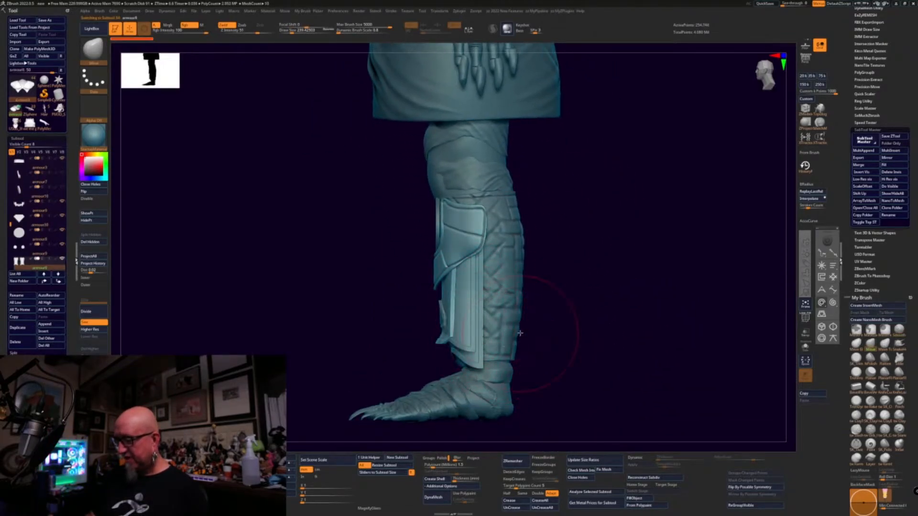
{"action": "key", "text": "space"}
{"action": "left_click_drag", "start_coordinate": [565, 328], "coordinate": [578, 330]}
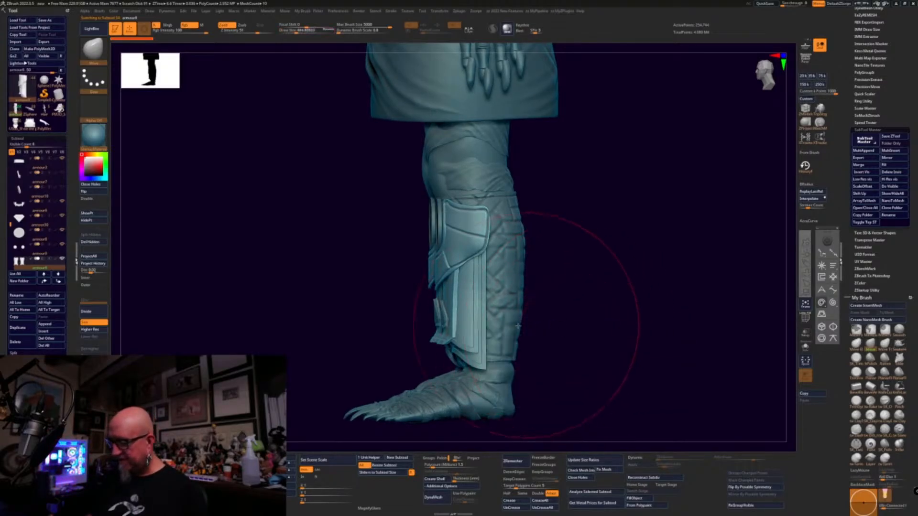
{"action": "left_click_drag", "start_coordinate": [565, 274], "coordinate": [563, 275]}
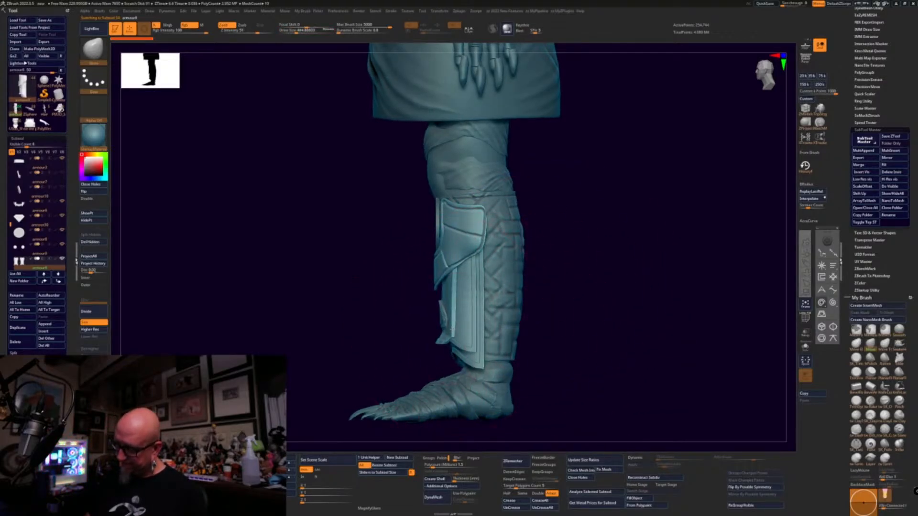
{"action": "left_click_drag", "start_coordinate": [473, 331], "coordinate": [470, 343]}
{"action": "mouse_move", "coordinate": [542, 297]}
{"action": "left_mouse_down"}
{"action": "mouse_move", "coordinate": [596, 274]}
{"action": "mouse_move", "coordinate": [610, 287]}
{"action": "left_mouse_up"}
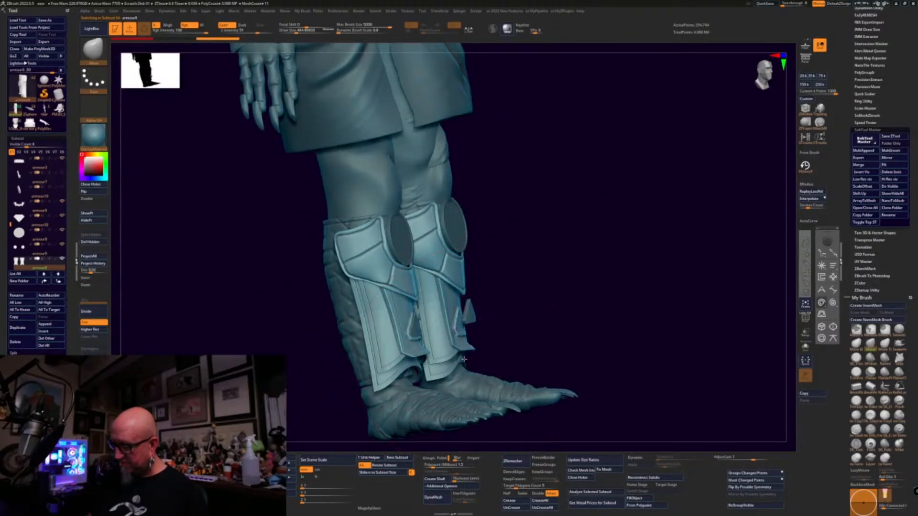
{"action": "mouse_move", "coordinate": [572, 325]}
{"action": "left_mouse_down", "text": "shift"}
{"action": "mouse_move", "coordinate": [578, 246]}
{"action": "mouse_move", "coordinate": [606, 252]}
{"action": "mouse_move", "coordinate": [594, 260]}
{"action": "left_mouse_up", "text": "shift"}
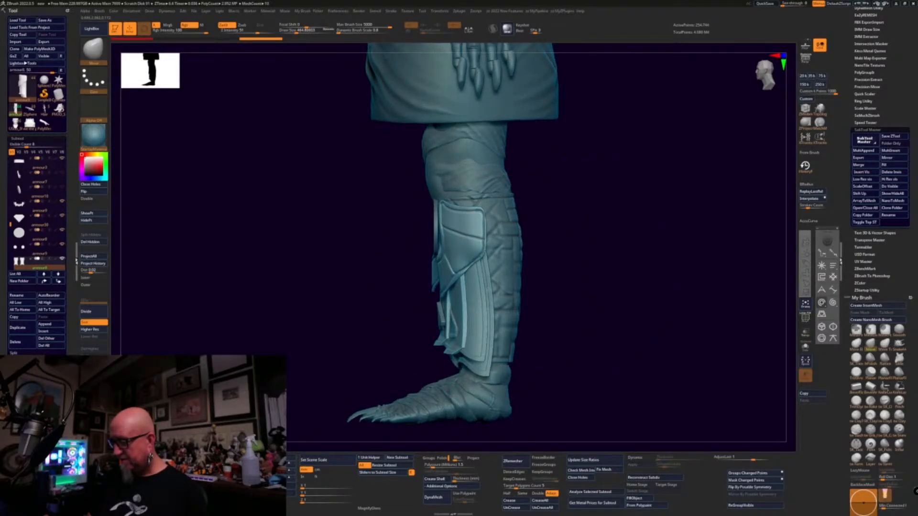
{"action": "mouse_move", "coordinate": [576, 257]}
{"action": "left_mouse_down"}
{"action": "mouse_move", "coordinate": [595, 292]}
{"action": "mouse_move", "coordinate": [588, 311]}
{"action": "left_mouse_up"}
{"action": "mouse_move", "coordinate": [502, 305]}
{"action": "left_mouse_down"}
{"action": "mouse_move", "coordinate": [535, 319]}
{"action": "mouse_move", "coordinate": [514, 344]}
{"action": "left_mouse_up"}
- Reduce the Move brush to about 252 and fit the shin armour's inner edges around the calves
{"action": "key", "text": "space"}
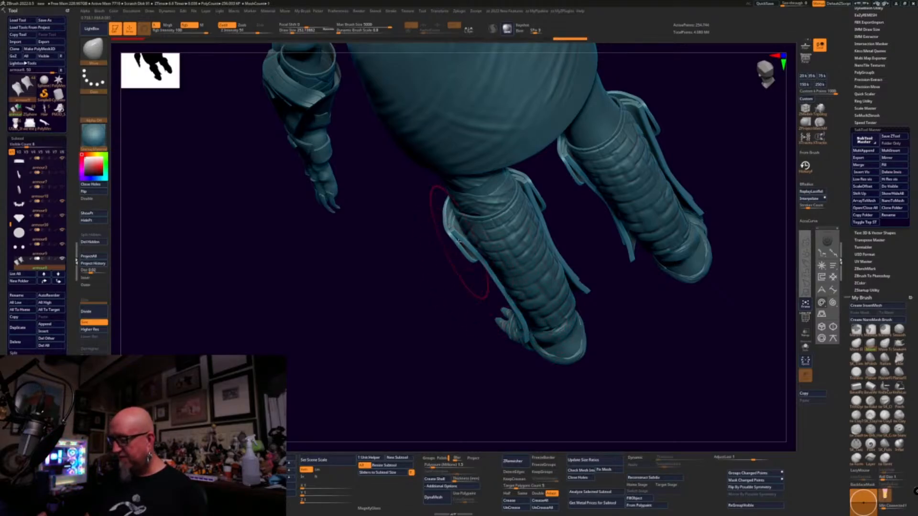
{"action": "mouse_move", "coordinate": [580, 233]}
{"action": "left_mouse_down"}
{"action": "mouse_move", "coordinate": [568, 232]}
{"action": "mouse_move", "coordinate": [588, 277]}
{"action": "left_mouse_up"}
{"action": "mouse_move", "coordinate": [626, 310]}
{"action": "left_mouse_down"}
{"action": "mouse_move", "coordinate": [683, 332]}
{"action": "mouse_move", "coordinate": [694, 349]}
{"action": "mouse_move", "coordinate": [709, 328]}
{"action": "left_mouse_up"}
{"action": "left_click_drag", "start_coordinate": [686, 292], "coordinate": [593, 339], "text": "alt"}
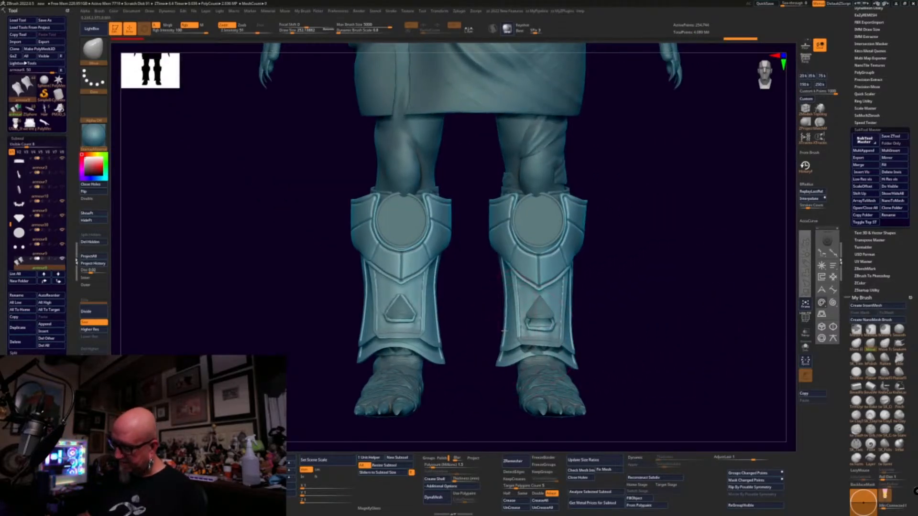
{"action": "left_click_drag", "start_coordinate": [504, 330], "coordinate": [507, 330]}
{"action": "mouse_move", "coordinate": [612, 290]}
{"action": "left_mouse_down"}
{"action": "mouse_move", "coordinate": [674, 287]}
{"action": "mouse_move", "coordinate": [642, 305]}
{"action": "left_mouse_up"}
{"action": "left_click_drag", "start_coordinate": [494, 329], "coordinate": [497, 331]}
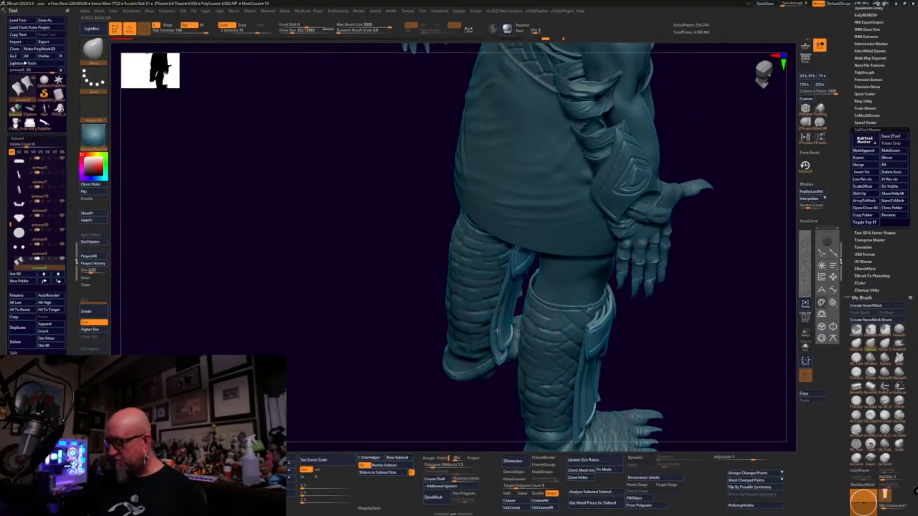
- Reshape the rear side edges of the upper and lower shin plates so they follow the leg
{"action": "left_click_drag", "start_coordinate": [403, 406], "coordinate": [416, 410]}
{"action": "mouse_move", "coordinate": [473, 329]}
{"action": "left_mouse_down"}
{"action": "mouse_move", "coordinate": [489, 333]}
{"action": "mouse_move", "coordinate": [495, 321]}
{"action": "left_mouse_up"}
{"action": "left_click_drag", "start_coordinate": [480, 337], "coordinate": [463, 338]}
{"action": "mouse_move", "coordinate": [510, 352]}
{"action": "left_mouse_down"}
{"action": "mouse_move", "coordinate": [521, 332]}
{"action": "mouse_move", "coordinate": [511, 340]}
{"action": "left_mouse_up"}
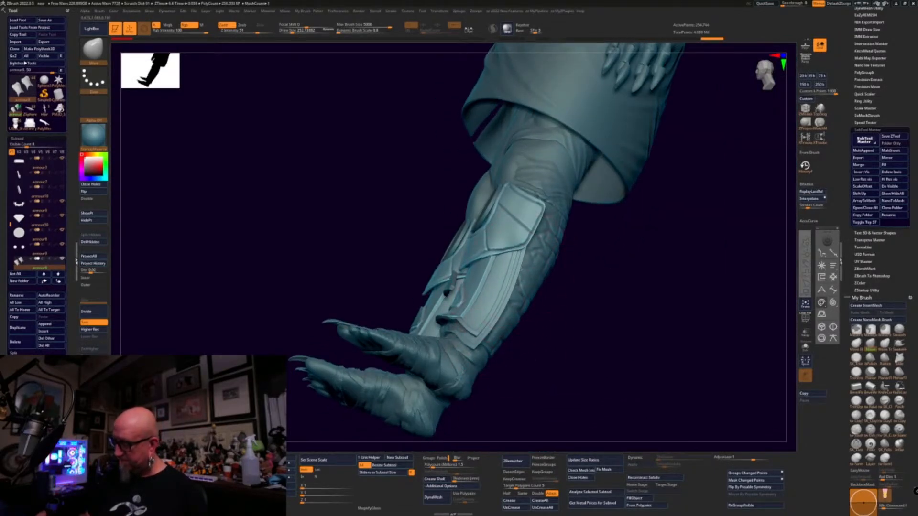
{"action": "left_click_drag", "start_coordinate": [521, 270], "coordinate": [518, 266]}
{"action": "left_click_drag", "start_coordinate": [531, 234], "coordinate": [534, 229]}
{"action": "mouse_move", "coordinate": [573, 300]}
{"action": "left_mouse_down"}
{"action": "mouse_move", "coordinate": [595, 295]}
{"action": "mouse_move", "coordinate": [547, 292]}
{"action": "mouse_move", "coordinate": [529, 317]}
{"action": "mouse_move", "coordinate": [569, 316]}
{"action": "mouse_move", "coordinate": [607, 295]}
{"action": "mouse_move", "coordinate": [573, 295]}
{"action": "left_mouse_up"}
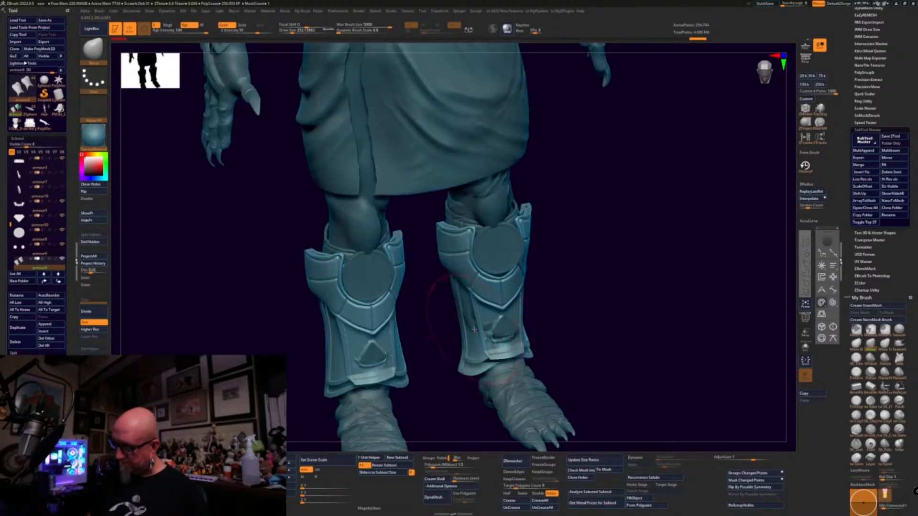
- Refine the width of the shin armour's lower plates and their flared edges above the ankles
{"action": "left_click_drag", "start_coordinate": [473, 331], "coordinate": [552, 359]}
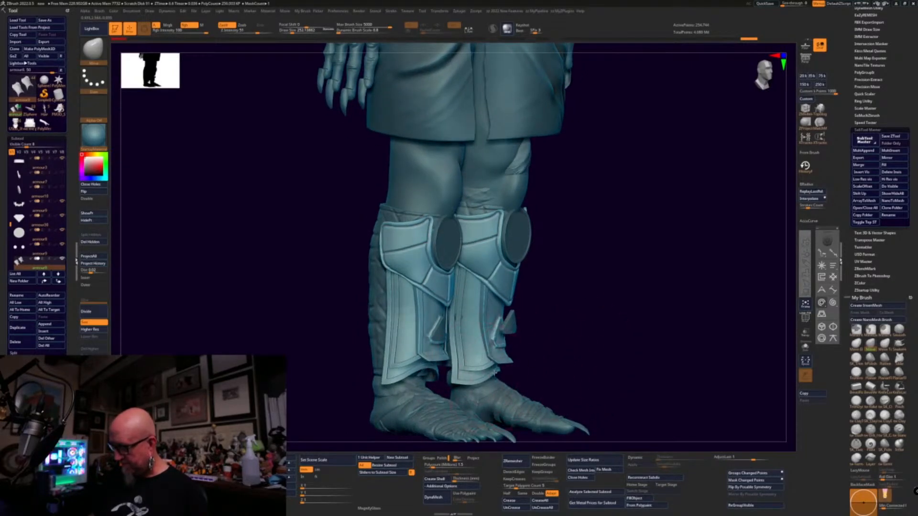
{"action": "left_click_drag", "start_coordinate": [577, 305], "coordinate": [565, 323]}
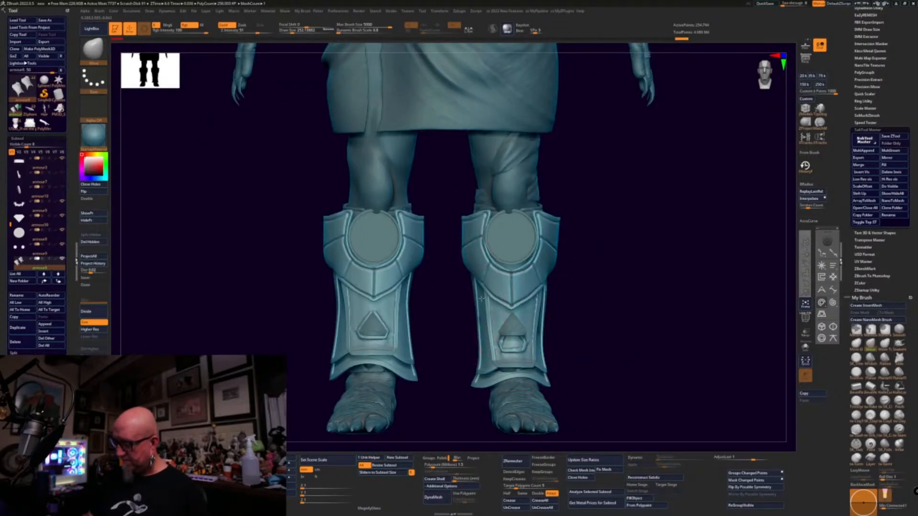
{"action": "left_click_drag", "start_coordinate": [594, 243], "coordinate": [586, 191]}
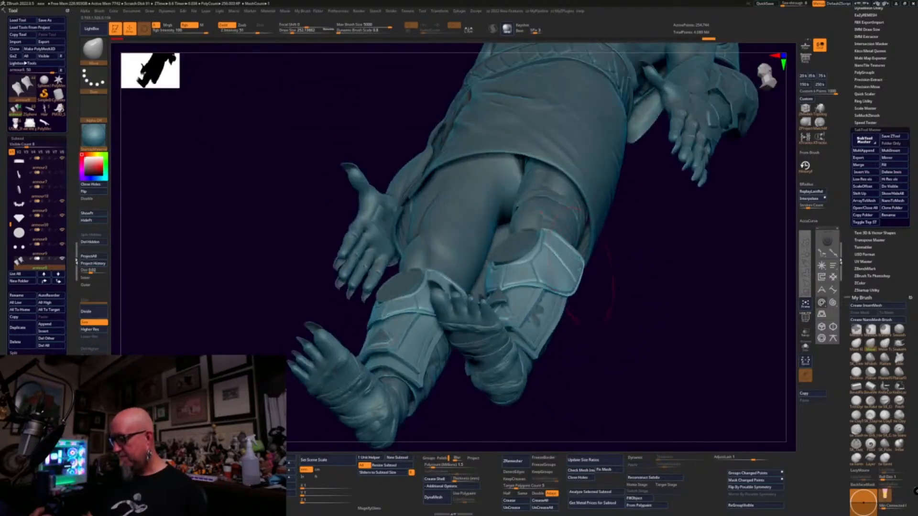
{"action": "left_click_drag", "start_coordinate": [641, 295], "coordinate": [598, 320], "text": "shift"}
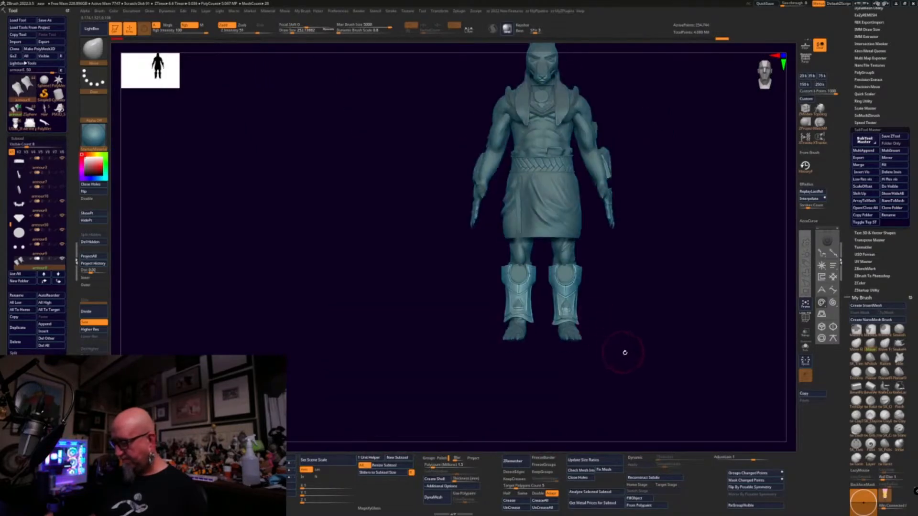
{"action": "mouse_move", "coordinate": [653, 356]}
{"action": "left_mouse_down", "text": "alt"}
{"action": "mouse_move", "coordinate": [586, 372]}
{"action": "mouse_move", "coordinate": [609, 415]}
{"action": "left_mouse_up", "text": "alt"}
{"action": "left_click_drag", "start_coordinate": [521, 374], "coordinate": [517, 375]}
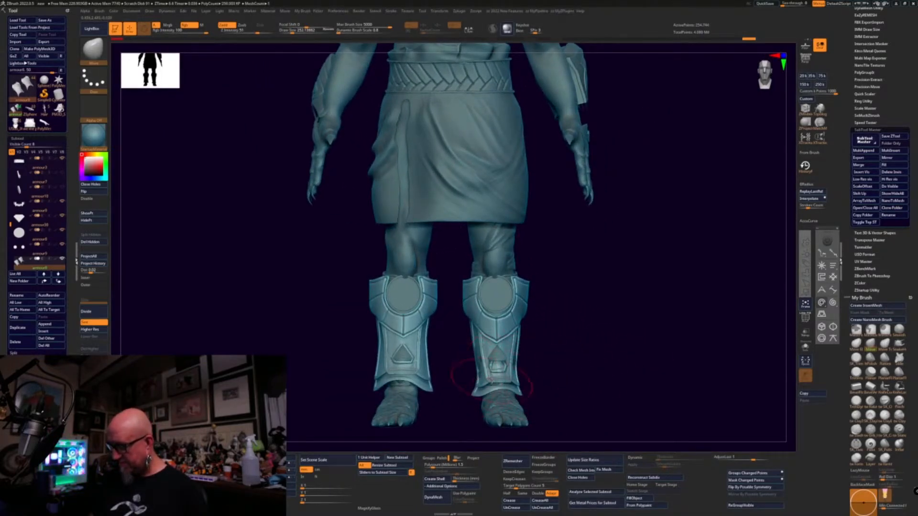
- Show the hidden waist sash, round buckle and hanging front strap together with the full costume
{"action": "key", "text": "f"}
{"action": "left_click_drag", "start_coordinate": [586, 350], "coordinate": [555, 390]}
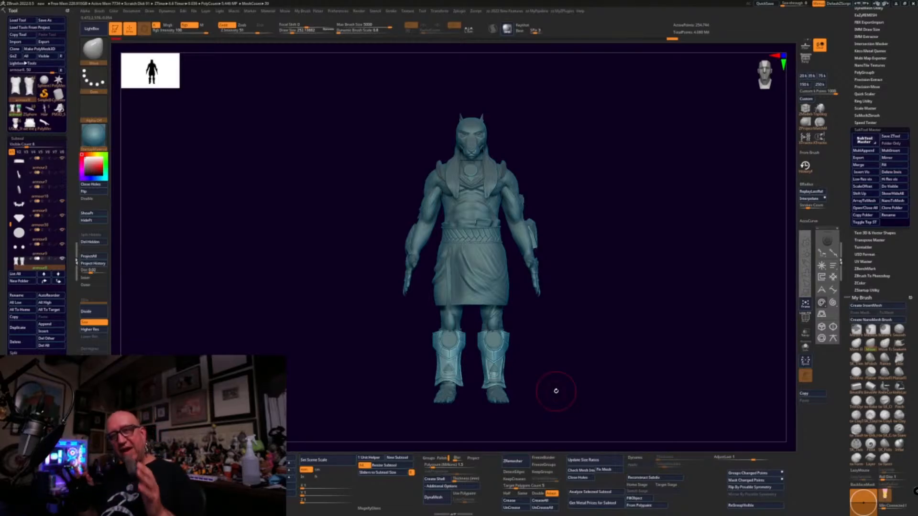
{"action": "left_click_drag", "start_coordinate": [650, 342], "coordinate": [600, 330], "text": "alt"}
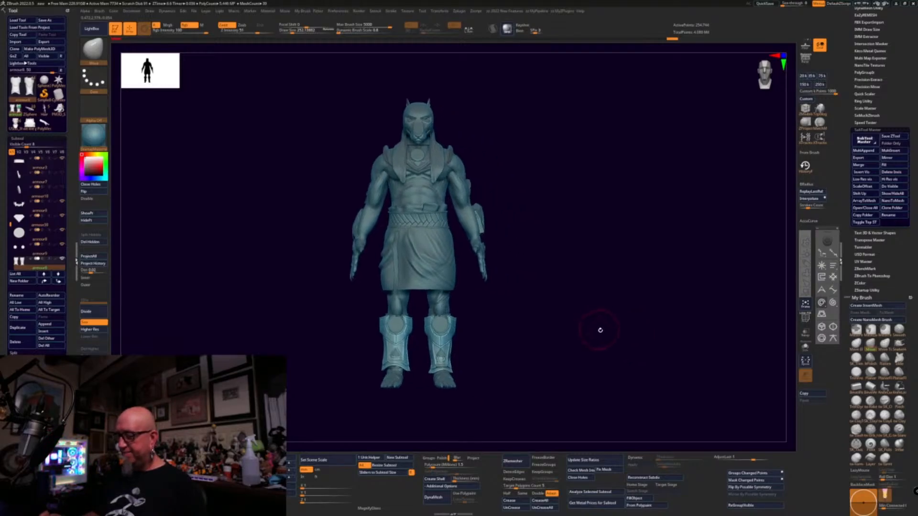
{"action": "left_click_drag", "start_coordinate": [617, 375], "coordinate": [621, 373], "text": "alt"}
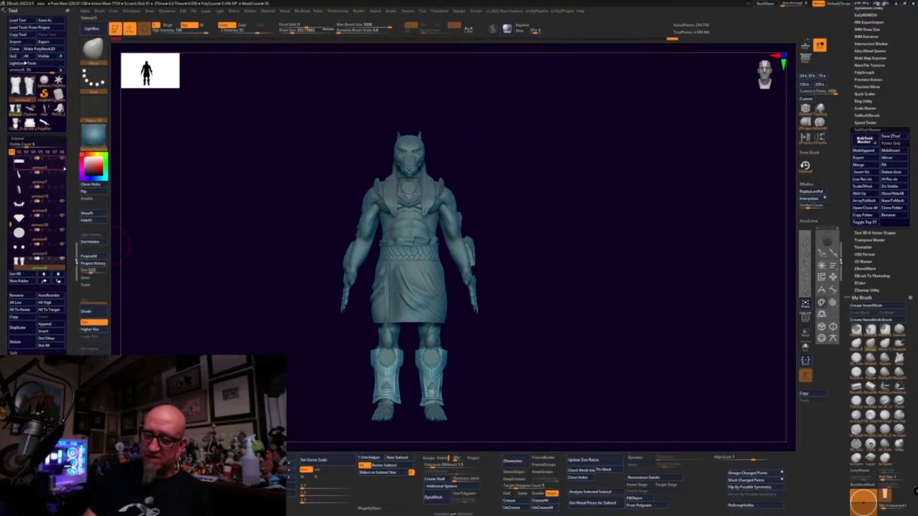
{"action": "mouse_move", "coordinate": [63, 173]}
{"action": "key", "text": "alt+shift+s"}
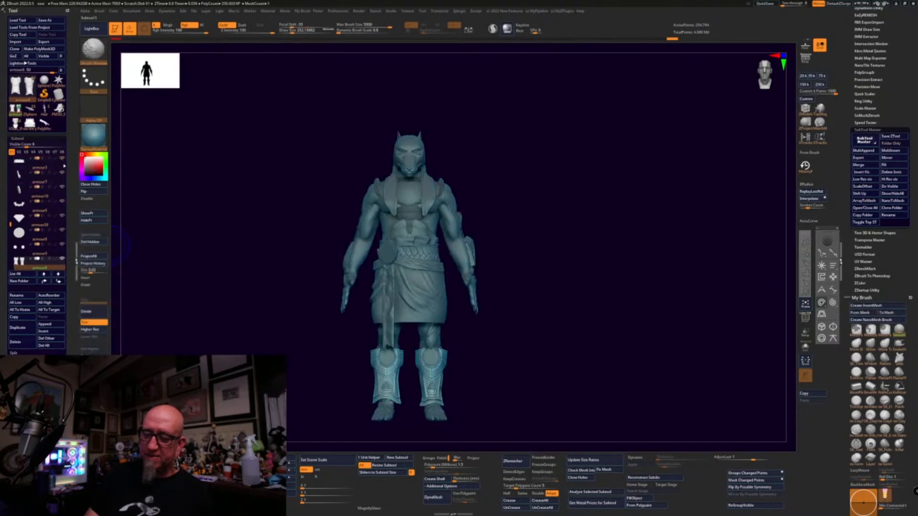
{"action": "mouse_move", "coordinate": [552, 375]}
{"action": "left_mouse_down"}
{"action": "mouse_move", "coordinate": [536, 388]}
{"action": "mouse_move", "coordinate": [557, 375]}
{"action": "left_mouse_up"}
{"action": "key", "text": "alt+shift+s"}
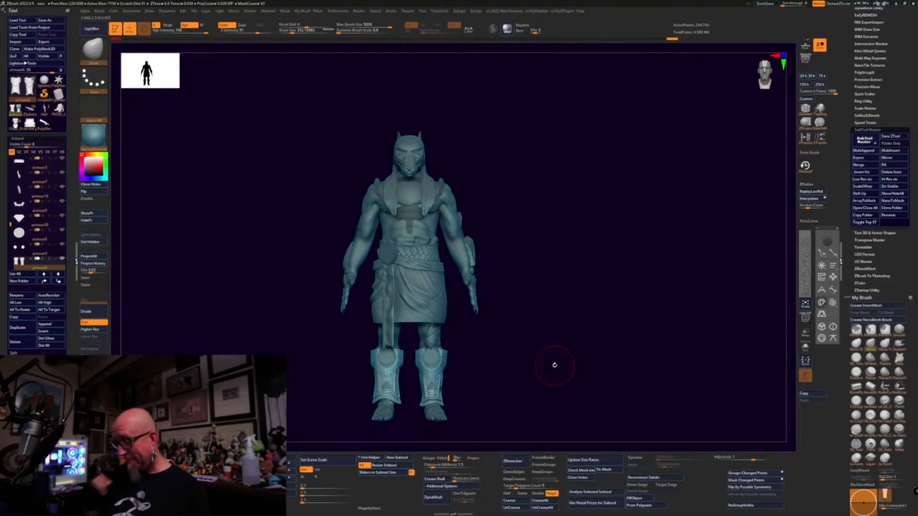
- Select the skirt cloth PM3D_Cylinder3D1_1, switch to the alternative Move brush and reshape its front hem between the legs
{"action": "mouse_move", "coordinate": [549, 369]}
{"action": "left_mouse_down"}
{"action": "mouse_move", "coordinate": [576, 396]}
{"action": "mouse_move", "coordinate": [460, 308]}
{"action": "mouse_move", "coordinate": [501, 280]}
{"action": "mouse_move", "coordinate": [490, 310]}
{"action": "mouse_move", "coordinate": [379, 316]}
{"action": "left_mouse_up"}
{"action": "left_click_drag", "start_coordinate": [512, 296], "coordinate": [619, 362], "text": "alt"}
{"action": "left_click", "coordinate": [453, 314], "text": "alt"}
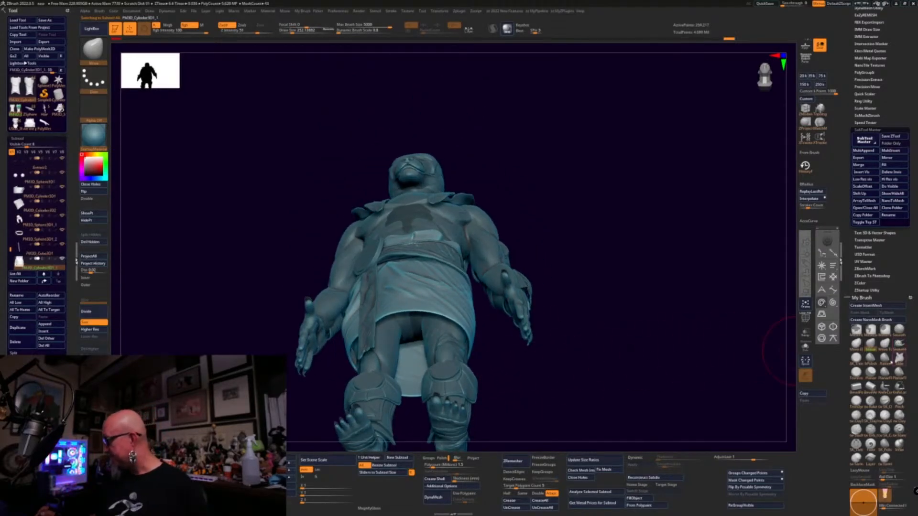
{"action": "left_click", "coordinate": [856, 343]}
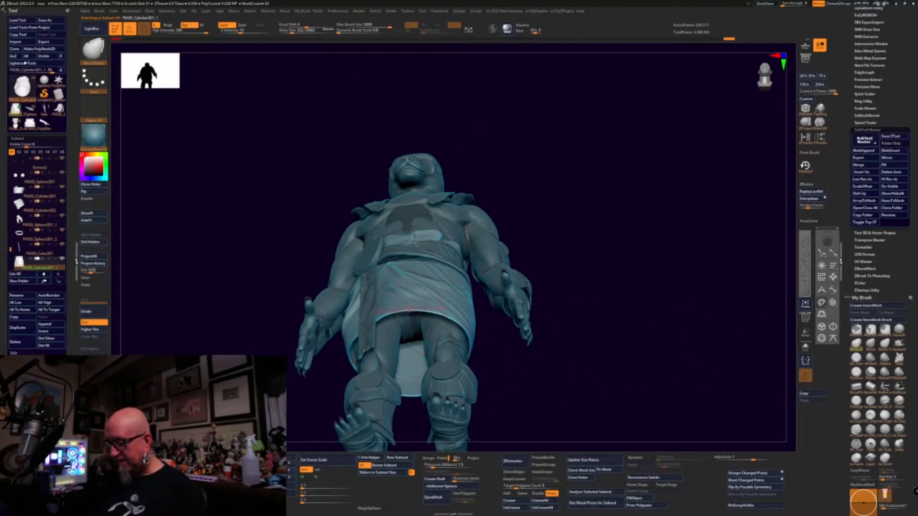
{"action": "left_click_drag", "start_coordinate": [419, 312], "coordinate": [421, 318]}
{"action": "right_click_drag", "start_coordinate": [421, 318], "coordinate": [426, 347]}
{"action": "left_click_drag", "start_coordinate": [425, 313], "coordinate": [424, 318]}
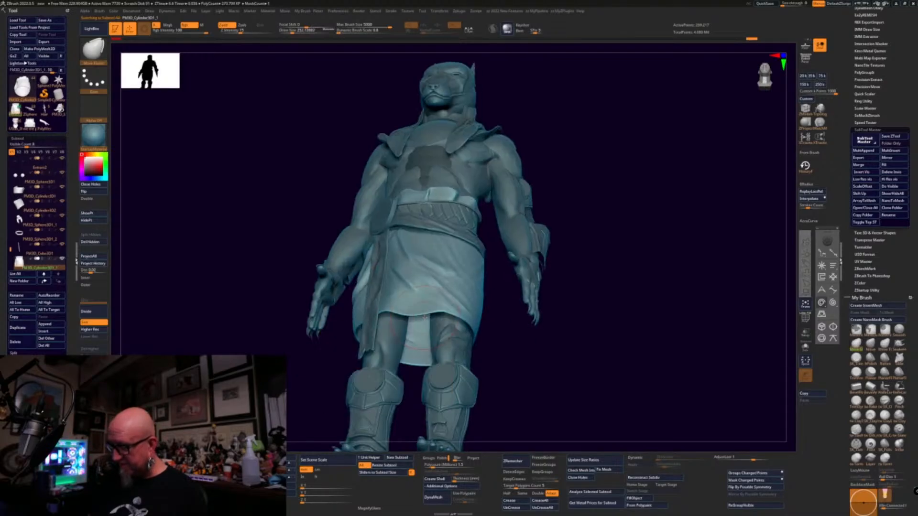
{"action": "left_click_drag", "start_coordinate": [514, 308], "coordinate": [497, 338], "text": "shift"}
{"action": "left_click_drag", "start_coordinate": [417, 313], "coordinate": [416, 308]}
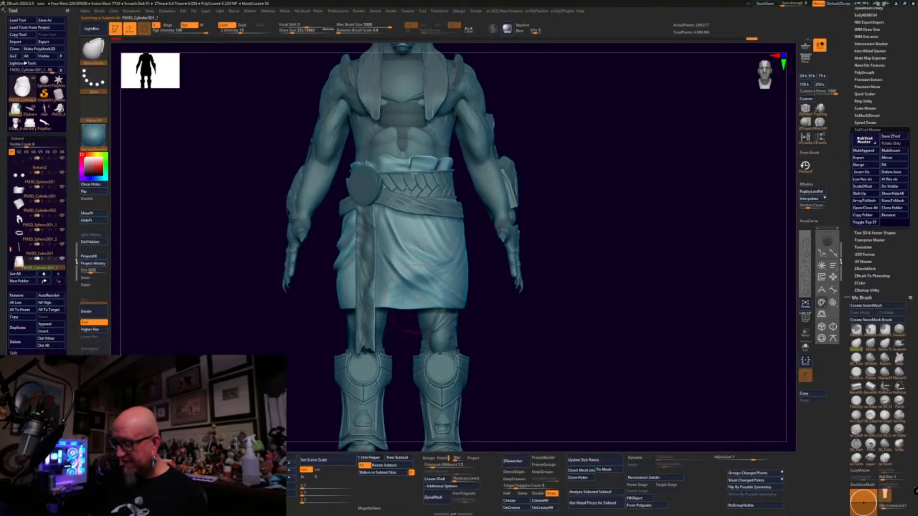
- Reshape the skirt cloth's side profile and rear hem from the side and from below
{"action": "left_click_drag", "start_coordinate": [510, 352], "coordinate": [463, 335]}
{"action": "left_click_drag", "start_coordinate": [404, 308], "coordinate": [403, 311]}
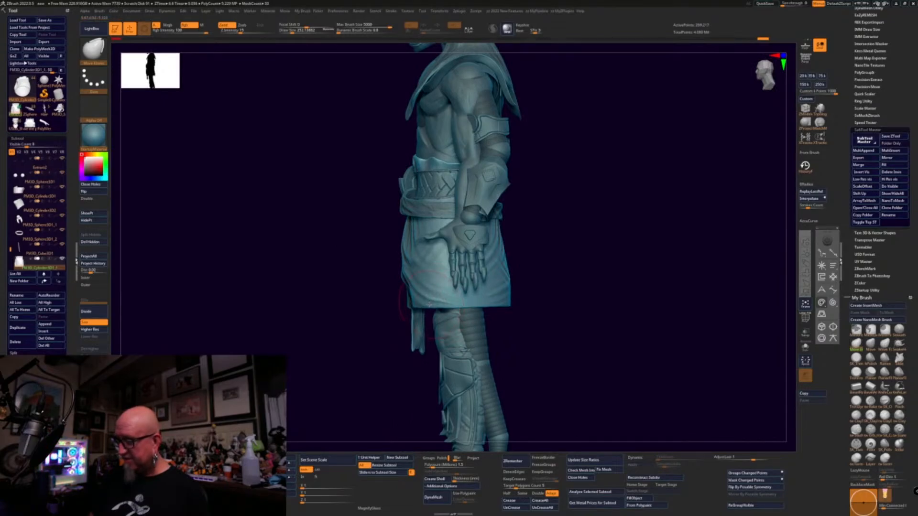
{"action": "mouse_move", "coordinate": [554, 300]}
{"action": "left_mouse_down"}
{"action": "mouse_move", "coordinate": [561, 243]}
{"action": "mouse_move", "coordinate": [437, 312]}
{"action": "mouse_move", "coordinate": [460, 306]}
{"action": "left_mouse_up"}
{"action": "left_click_drag", "start_coordinate": [528, 285], "coordinate": [464, 310]}
{"action": "left_click_drag", "start_coordinate": [491, 348], "coordinate": [492, 370]}
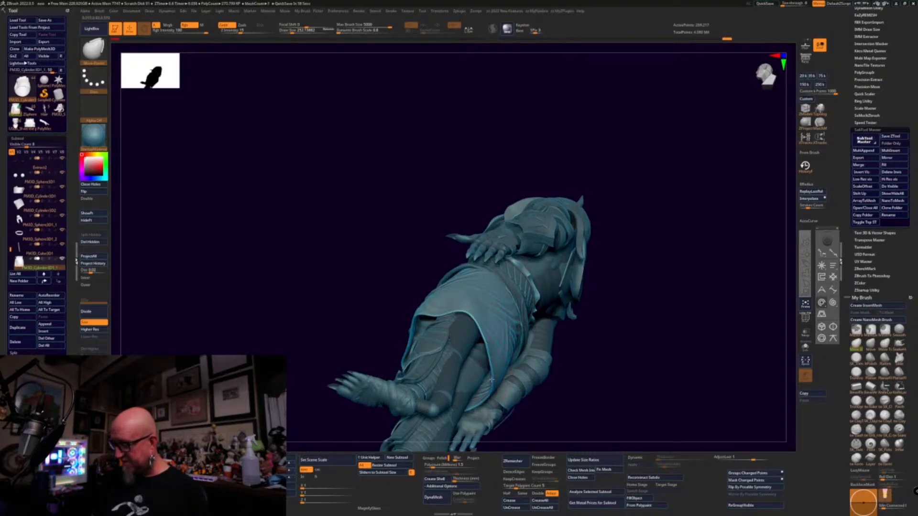
{"action": "mouse_move", "coordinate": [555, 375]}
{"action": "left_mouse_down"}
{"action": "mouse_move", "coordinate": [600, 372]}
{"action": "mouse_move", "coordinate": [511, 380]}
{"action": "mouse_move", "coordinate": [609, 395]}
{"action": "mouse_move", "coordinate": [566, 395]}
{"action": "left_mouse_up"}
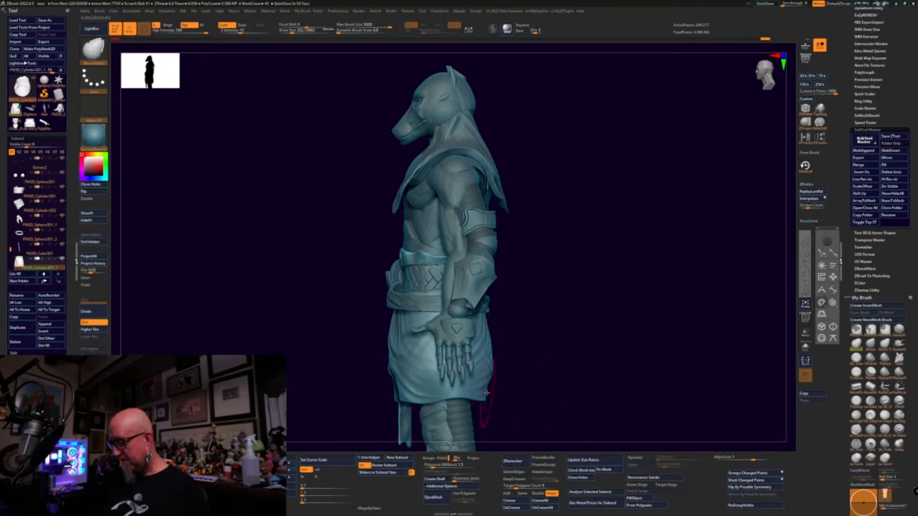
{"action": "left_click_drag", "start_coordinate": [555, 362], "coordinate": [620, 328]}
{"action": "left_click_drag", "start_coordinate": [521, 351], "coordinate": [616, 380]}
{"action": "left_click_drag", "start_coordinate": [532, 383], "coordinate": [514, 377]}
{"action": "left_click_drag", "start_coordinate": [643, 361], "coordinate": [511, 342], "text": "alt"}
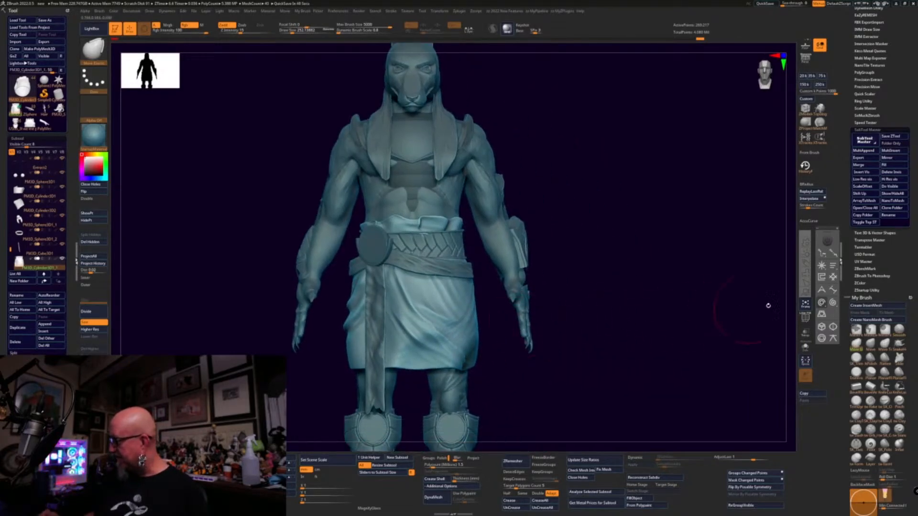
{"action": "left_click", "coordinate": [857, 398]}
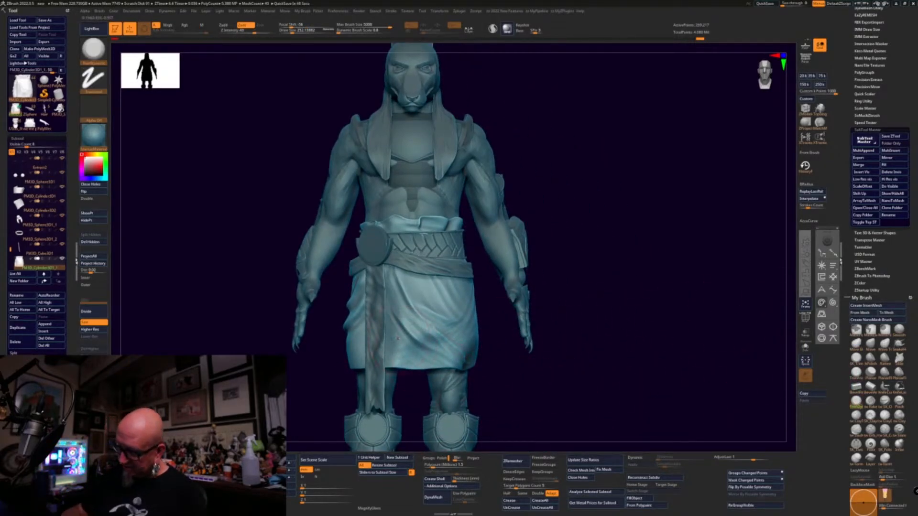
{"action": "left_click_drag", "start_coordinate": [415, 335], "coordinate": [418, 359]}
{"action": "left_click_drag", "start_coordinate": [416, 335], "coordinate": [418, 361]}
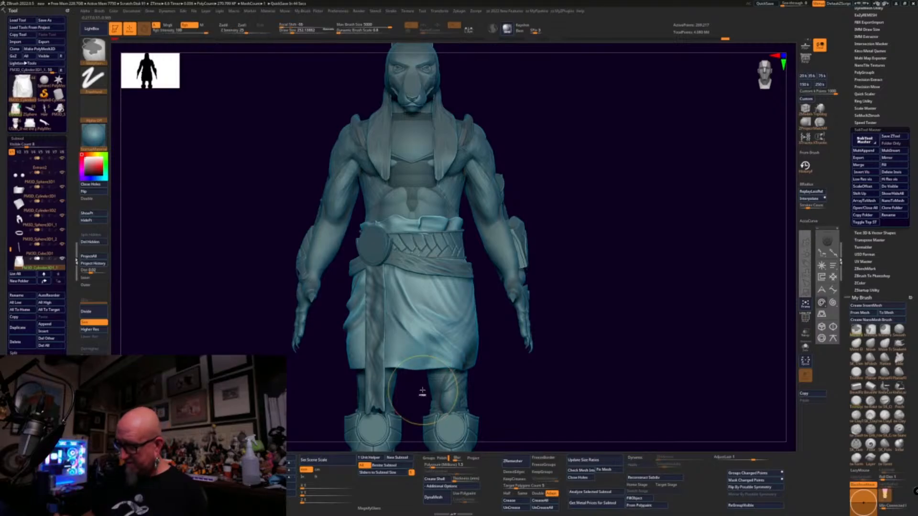
{"action": "key", "text": "ctrl+z"}
{"action": "key", "text": "ctrl+z"}
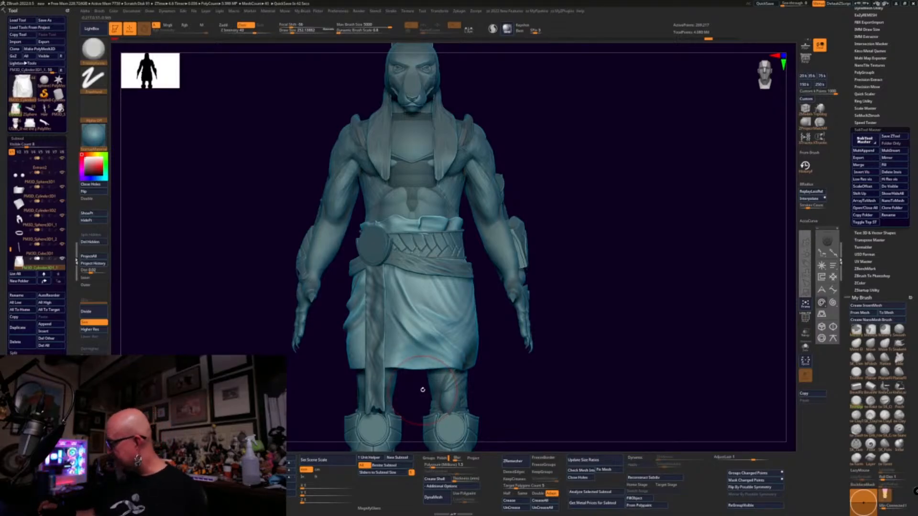
- Switch to the ClayTubes brush and step back through the latest strokes on the skirt cloth's front folds
{"action": "scroll", "coordinate": [910, 209], "scroll_direction": "down", "scroll_amount": 4}
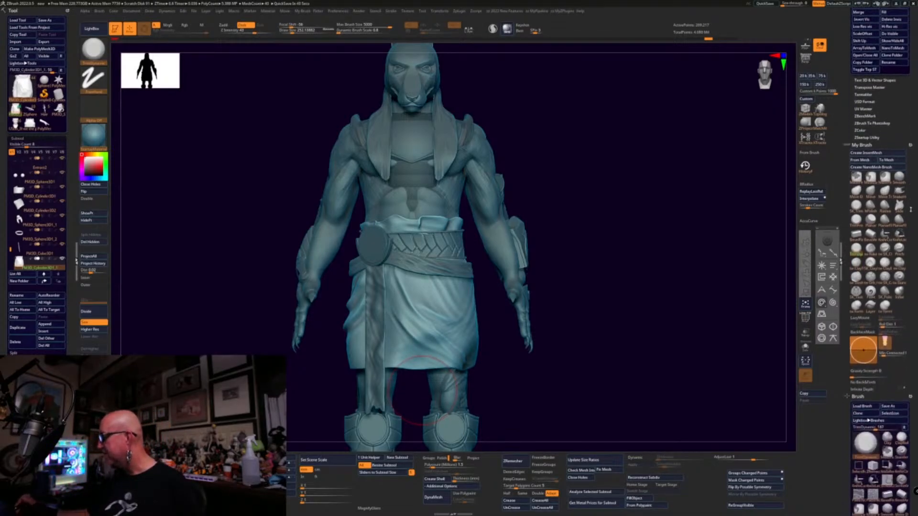
{"action": "left_click", "coordinate": [856, 260]}
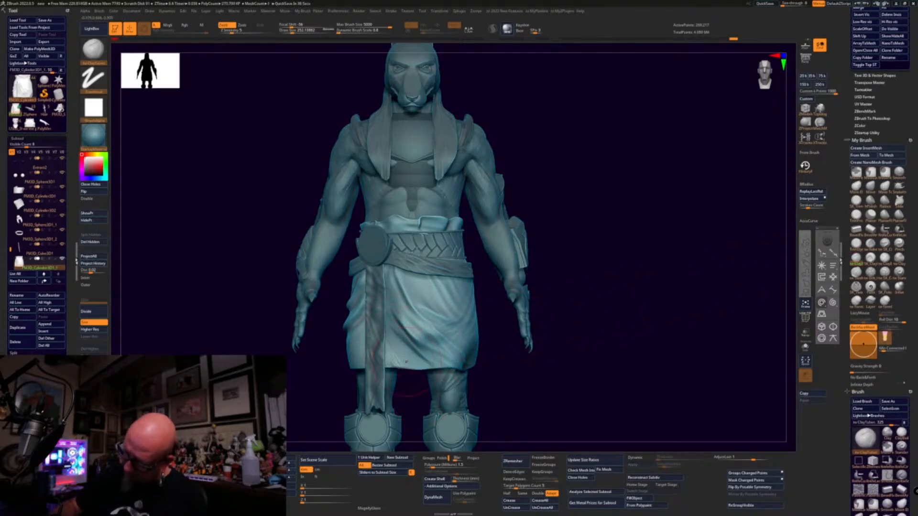
{"action": "key", "text": "shift"}
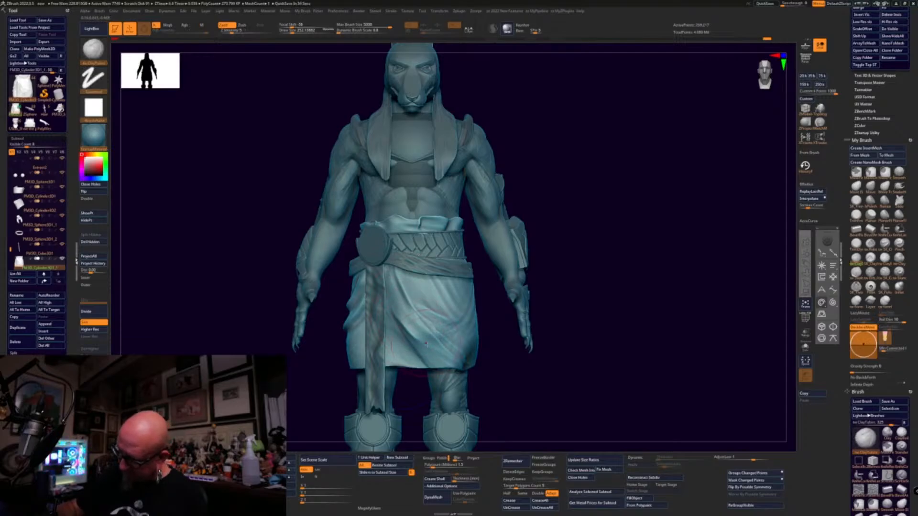
{"action": "key", "text": "ctrl+z"}
{"action": "key", "text": "ctrl+z"}
{"action": "key", "text": "ctrl+z"}
{"action": "key", "text": "ctrl+z"}
{"action": "key", "text": "ctrl+z"}
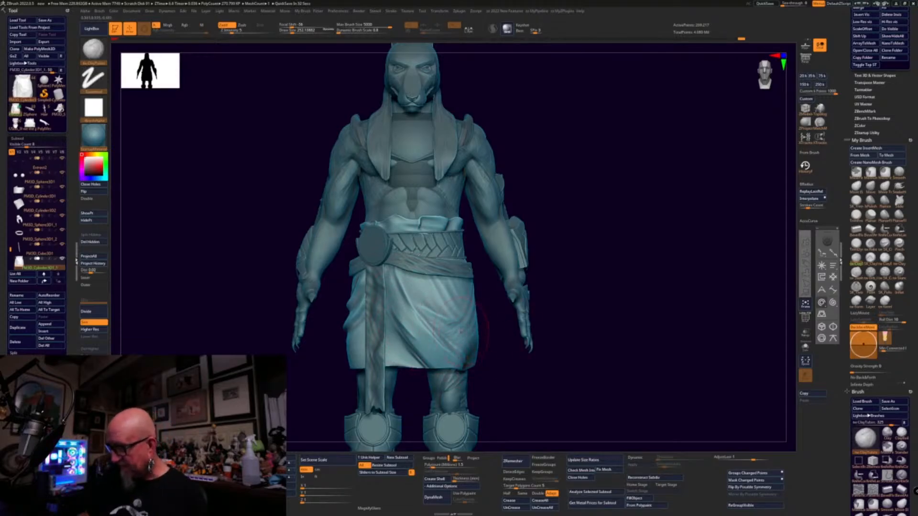
{"action": "key", "text": "ctrl+shift+z"}
- Build up and soften drapery folds with ClayTubes around the skirt cloth's side, front and back
{"action": "left_click_drag", "start_coordinate": [536, 334], "coordinate": [466, 348]}
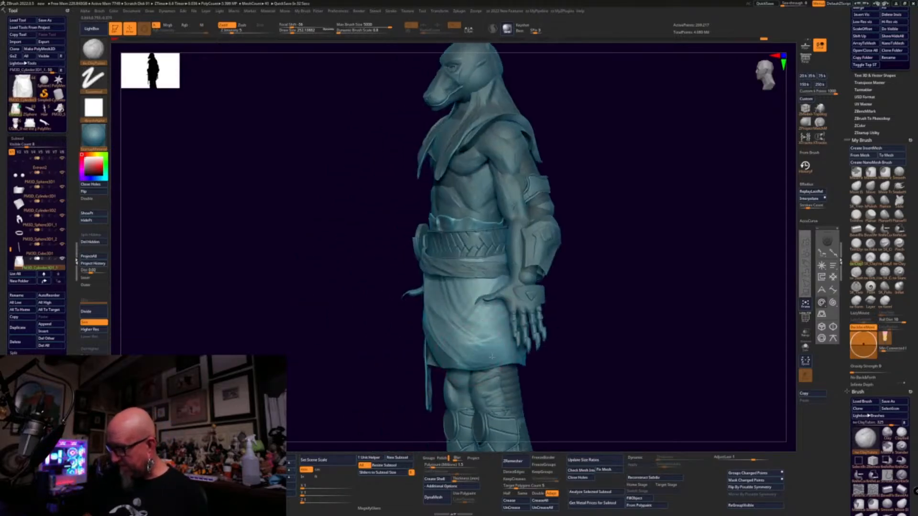
{"action": "left_click_drag", "start_coordinate": [578, 323], "coordinate": [581, 299]}
{"action": "mouse_move", "coordinate": [471, 357]}
{"action": "left_mouse_down"}
{"action": "mouse_move", "coordinate": [446, 329]}
{"action": "mouse_move", "coordinate": [458, 321]}
{"action": "left_mouse_up"}
{"action": "mouse_move", "coordinate": [549, 363]}
{"action": "left_mouse_down"}
{"action": "mouse_move", "coordinate": [524, 390]}
{"action": "mouse_move", "coordinate": [536, 418]}
{"action": "mouse_move", "coordinate": [510, 419]}
{"action": "left_mouse_up"}
{"action": "mouse_move", "coordinate": [442, 301]}
{"action": "left_mouse_down"}
{"action": "mouse_move", "coordinate": [456, 354]}
{"action": "mouse_move", "coordinate": [442, 342]}
{"action": "left_mouse_up"}
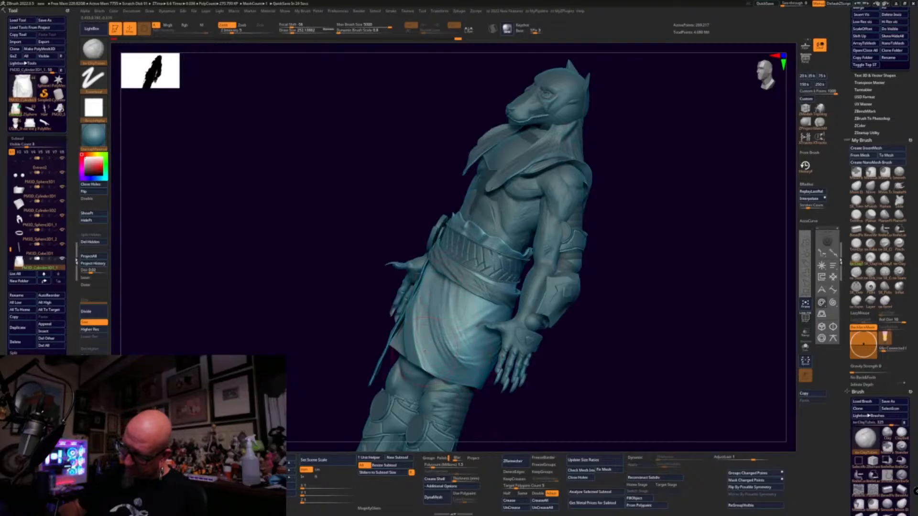
{"action": "mouse_move", "coordinate": [527, 400]}
{"action": "left_mouse_down"}
{"action": "mouse_move", "coordinate": [575, 418]}
{"action": "mouse_move", "coordinate": [554, 407]}
{"action": "left_mouse_up"}
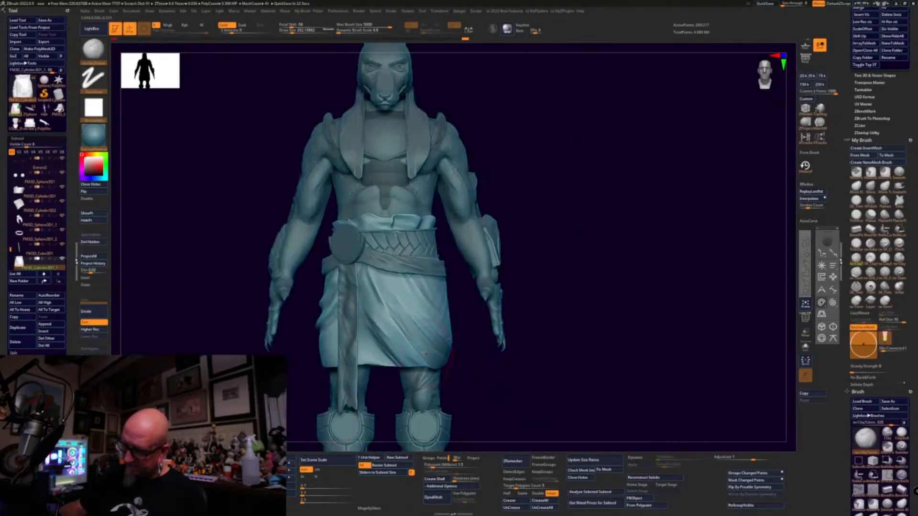
{"action": "left_click_drag", "start_coordinate": [484, 374], "coordinate": [425, 356]}
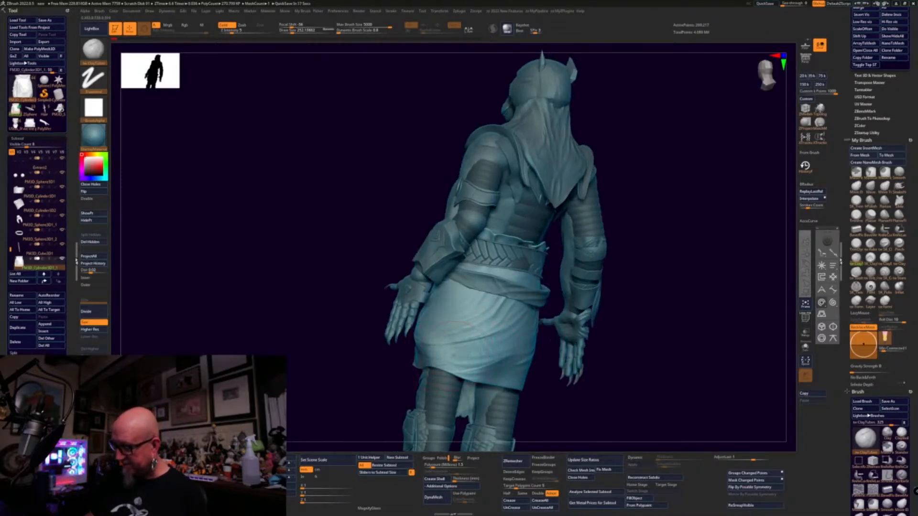
{"action": "left_click_drag", "start_coordinate": [487, 363], "coordinate": [541, 402]}
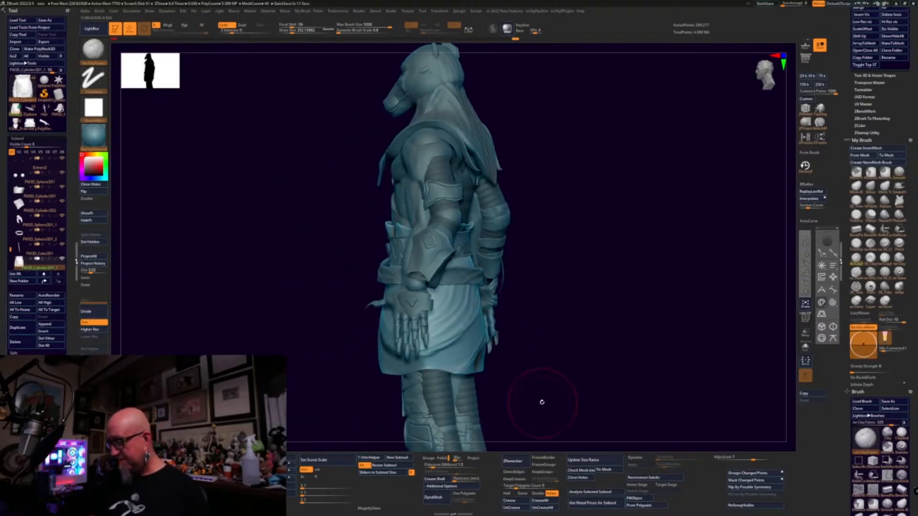
- Switch to the Move Elastic brush and reshape the skirt cloth's side profile and lower hem
{"action": "left_click", "coordinate": [856, 186]}
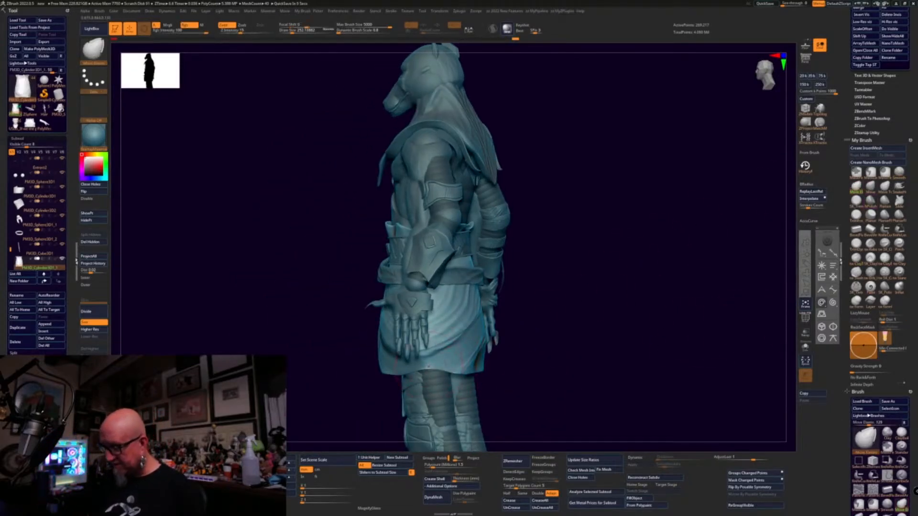
{"action": "mouse_move", "coordinate": [445, 380]}
{"action": "left_mouse_down"}
{"action": "mouse_move", "coordinate": [652, 299]}
{"action": "mouse_move", "coordinate": [646, 314]}
{"action": "mouse_move", "coordinate": [523, 362]}
{"action": "left_mouse_up"}
{"action": "mouse_move", "coordinate": [581, 340]}
{"action": "left_mouse_down"}
{"action": "mouse_move", "coordinate": [505, 330]}
{"action": "mouse_move", "coordinate": [461, 375]}
{"action": "mouse_move", "coordinate": [520, 314]}
{"action": "mouse_move", "coordinate": [505, 314]}
{"action": "mouse_move", "coordinate": [516, 284]}
{"action": "left_mouse_up"}
{"action": "key", "text": "space"}
{"action": "key", "text": "Escape"}
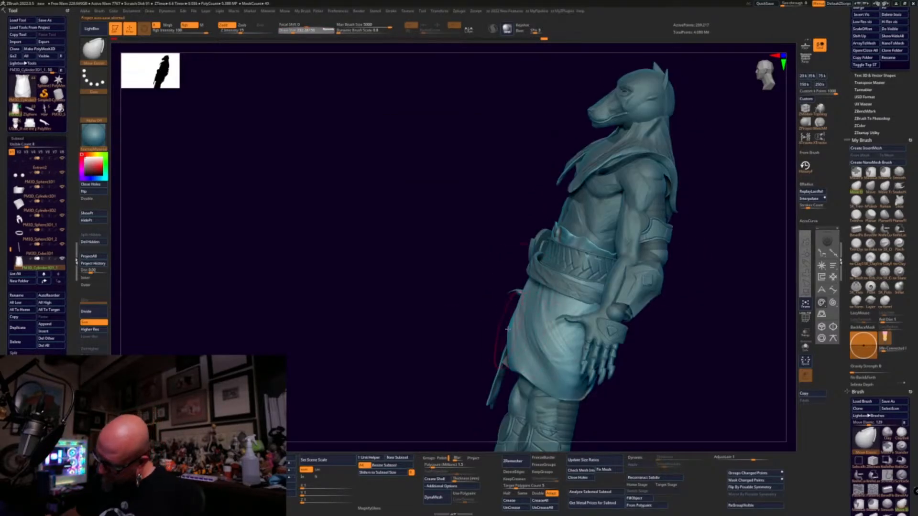
{"action": "left_click_drag", "start_coordinate": [684, 239], "coordinate": [702, 256], "text": "shift"}
{"action": "left_click_drag", "start_coordinate": [640, 301], "coordinate": [631, 314], "text": "shift"}
{"action": "mouse_move", "coordinate": [621, 368]}
{"action": "left_mouse_down", "text": "alt"}
{"action": "mouse_move", "coordinate": [516, 363]}
{"action": "mouse_move", "coordinate": [513, 372]}
{"action": "mouse_move", "coordinate": [489, 358]}
{"action": "left_mouse_up", "text": "alt"}
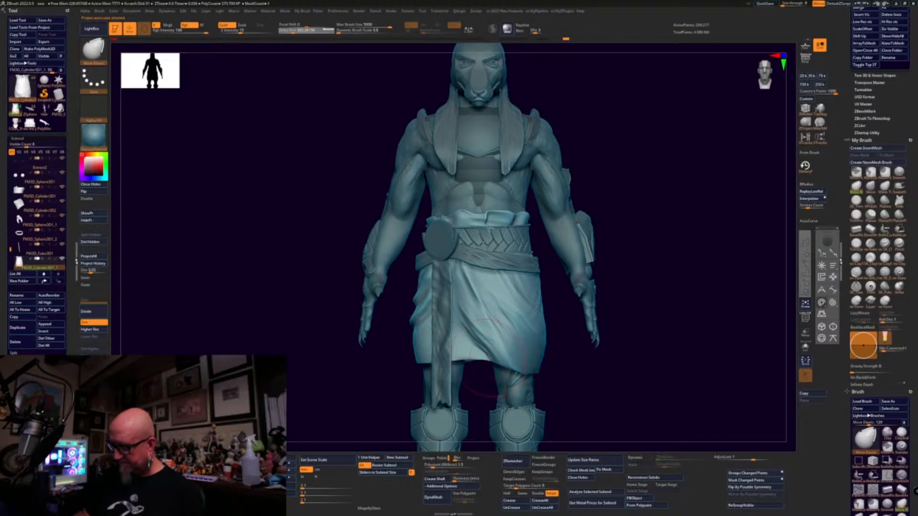
- Pull the skirt cloth's hem into a diagonal drape around the outer thigh, refining it from the front and side
{"action": "mouse_move", "coordinate": [573, 377]}
{"action": "left_mouse_down"}
{"action": "mouse_move", "coordinate": [690, 386]}
{"action": "mouse_move", "coordinate": [553, 375]}
{"action": "left_mouse_up"}
{"action": "left_click_drag", "start_coordinate": [546, 370], "coordinate": [543, 378]}
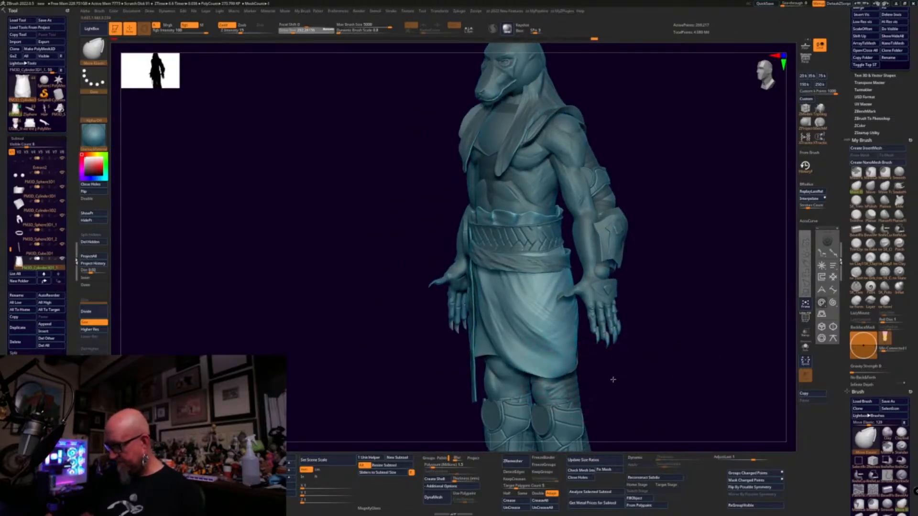
{"action": "left_click_drag", "start_coordinate": [613, 380], "coordinate": [686, 353]}
{"action": "mouse_move", "coordinate": [561, 350]}
{"action": "left_mouse_down", "text": "shift"}
{"action": "mouse_move", "coordinate": [538, 345]}
{"action": "mouse_move", "coordinate": [532, 328]}
{"action": "left_mouse_up", "text": "shift"}
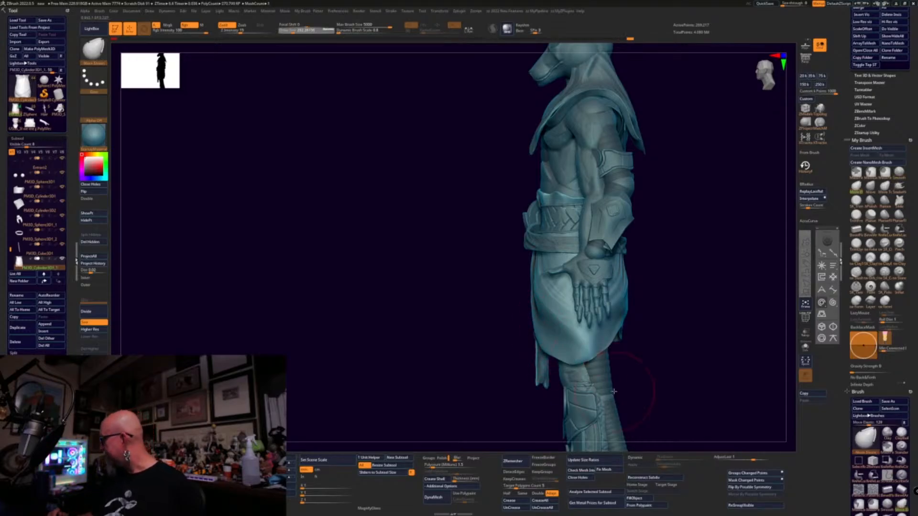
{"action": "mouse_move", "coordinate": [614, 391]}
{"action": "left_mouse_down"}
{"action": "mouse_move", "coordinate": [711, 330]}
{"action": "mouse_move", "coordinate": [696, 330]}
{"action": "mouse_move", "coordinate": [640, 380]}
{"action": "mouse_move", "coordinate": [626, 350]}
{"action": "left_mouse_up"}
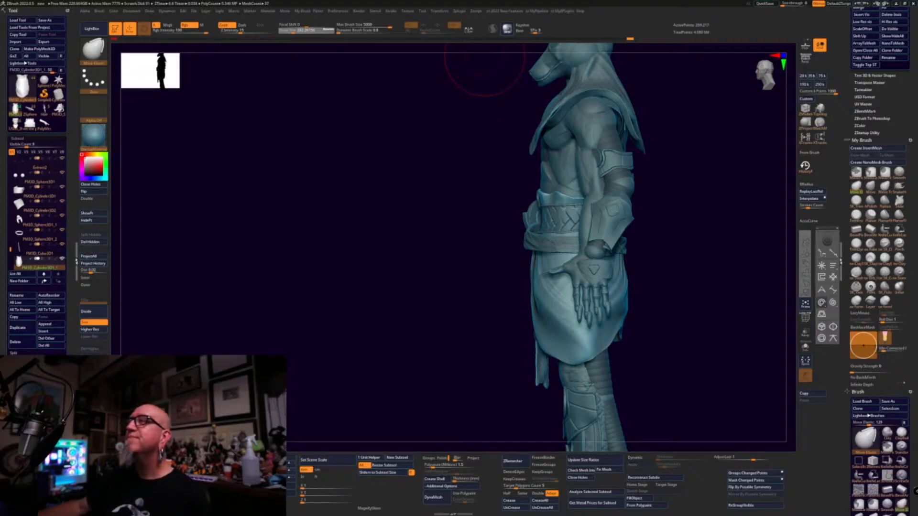
- Switch to the browser's EGYPTIAN SKIRT image results and examine the pharaoh and Egyptian queen illustration for costume reference
{"action": "left_click_drag", "start_coordinate": [421, 0], "coordinate": [404, 20]}
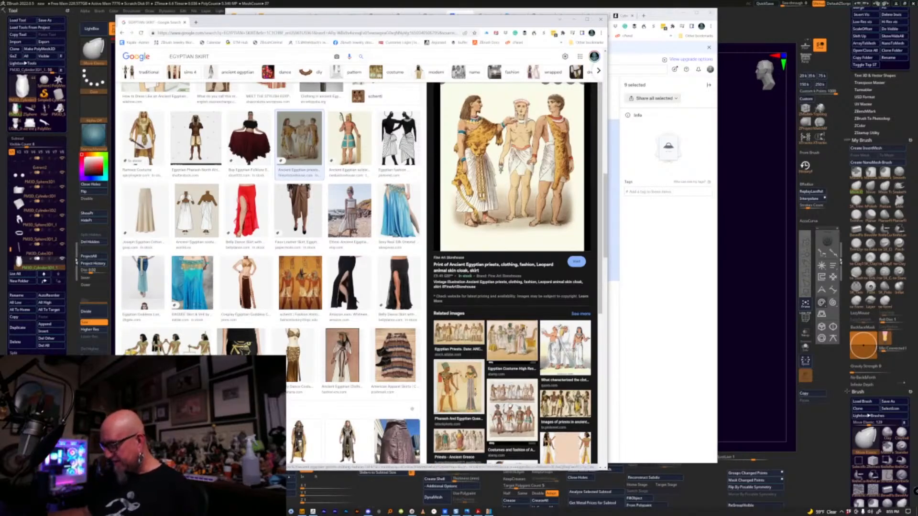
{"action": "left_click", "coordinate": [458, 387]}
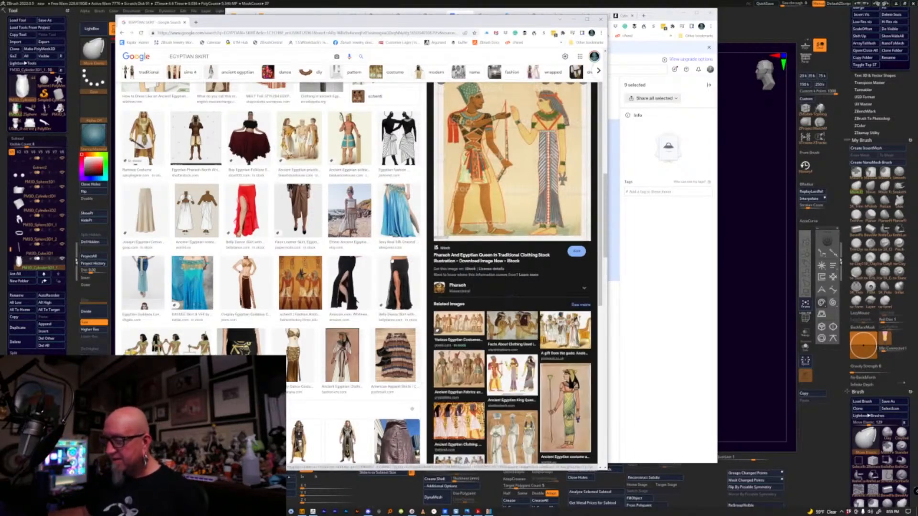
{"action": "scroll", "coordinate": [339, 201], "scroll_direction": "down", "scroll_amount": 10}
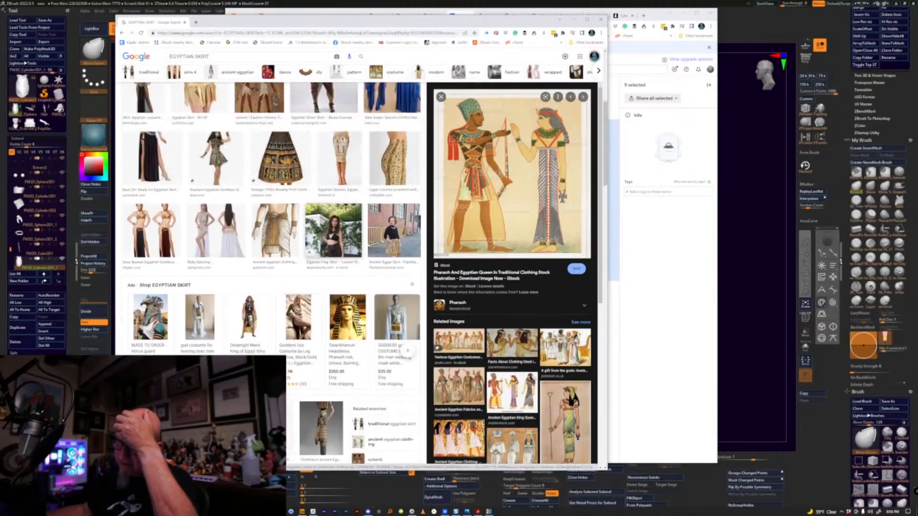
{"action": "scroll", "coordinate": [271, 267], "scroll_direction": "up", "scroll_amount": 4}
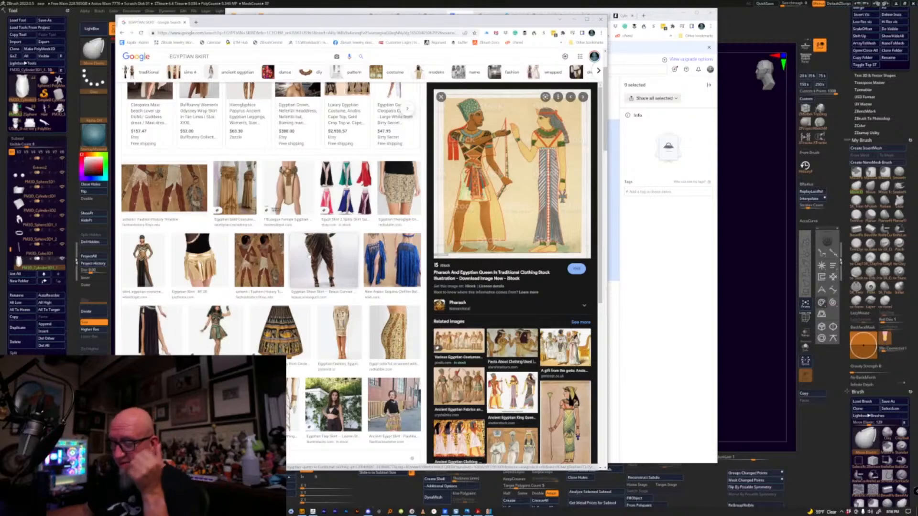
{"action": "scroll", "coordinate": [309, 256], "scroll_direction": "up", "scroll_amount": 2}
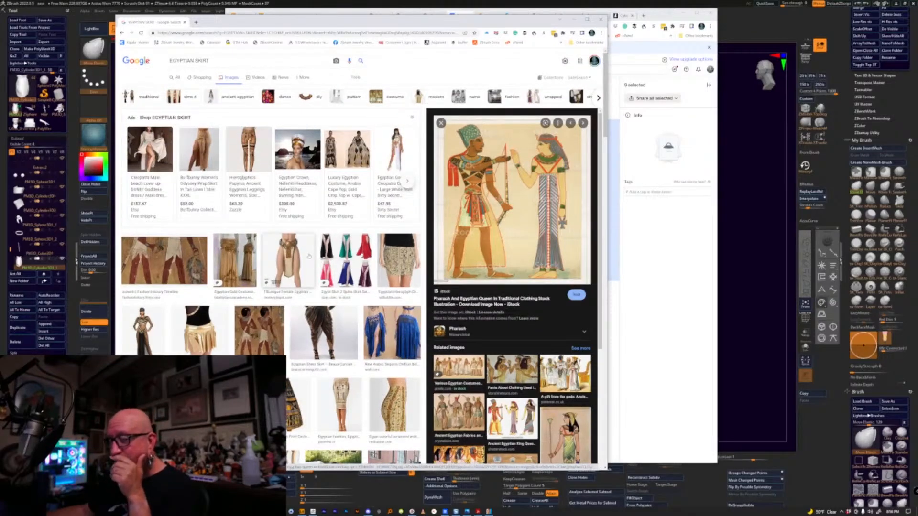
- Narrow the skirt images to "ancient egyptian" and examine the Clothing in Ancient Egypt painting with its related images
{"action": "left_click", "coordinate": [222, 97]}
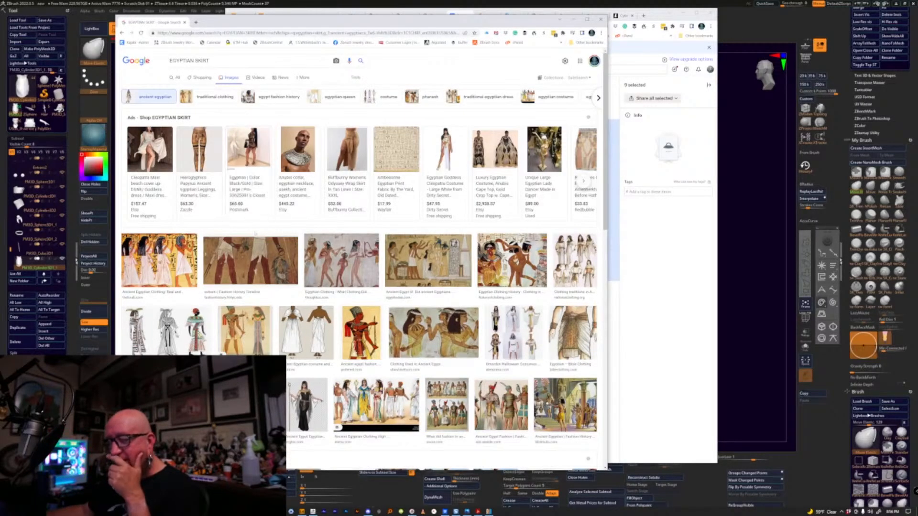
{"action": "scroll", "coordinate": [248, 158], "scroll_direction": "down", "scroll_amount": 1}
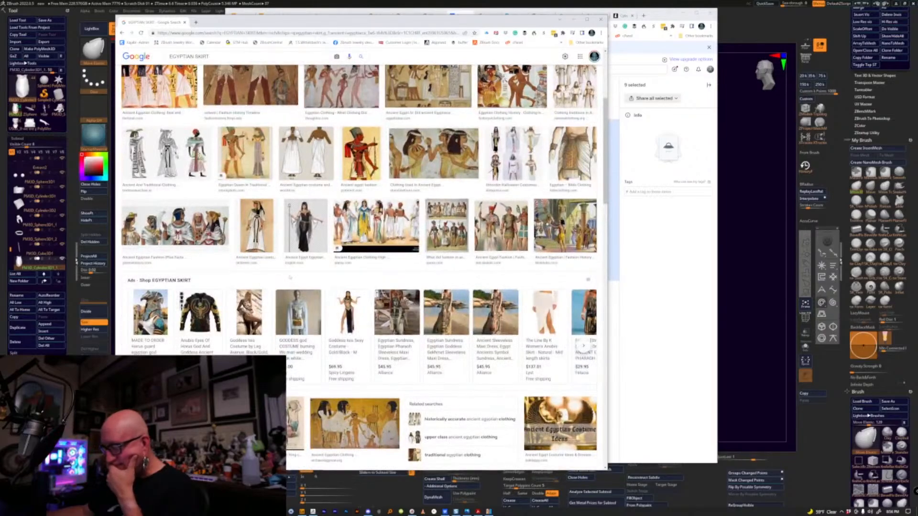
{"action": "scroll", "coordinate": [290, 277], "scroll_direction": "down", "scroll_amount": 4}
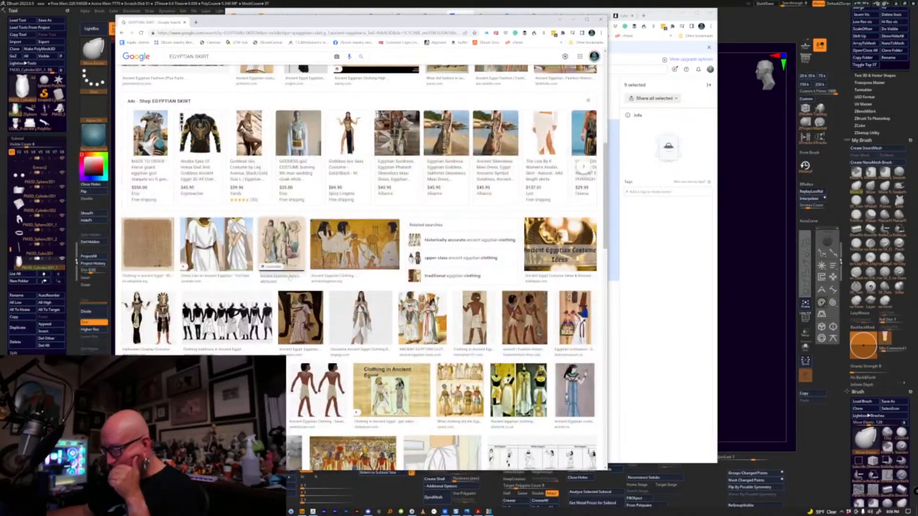
{"action": "scroll", "coordinate": [290, 278], "scroll_direction": "down", "scroll_amount": 5}
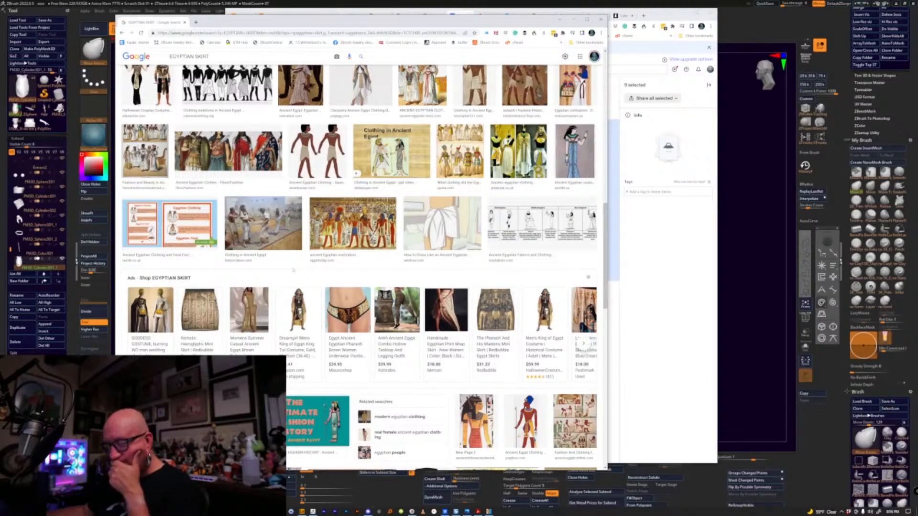
{"action": "left_click", "coordinate": [287, 225]}
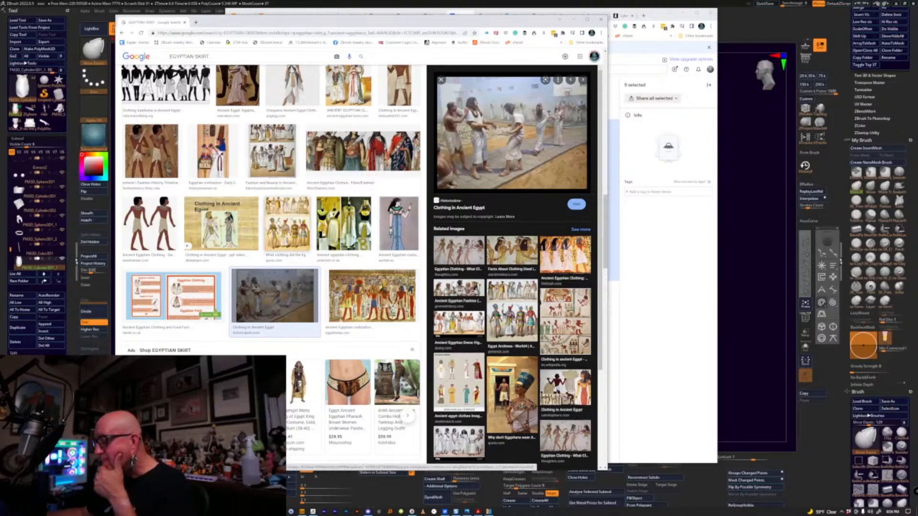
{"action": "scroll", "coordinate": [459, 296], "scroll_direction": "down", "scroll_amount": 3}
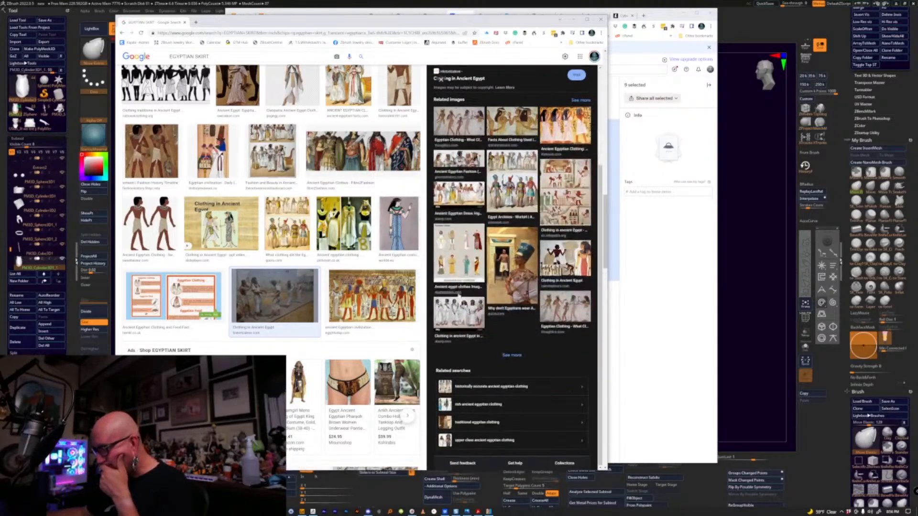
{"action": "scroll", "coordinate": [441, 79], "scroll_direction": "down", "scroll_amount": 4}
{"action": "scroll", "coordinate": [440, 79], "scroll_direction": "down", "scroll_amount": 1}
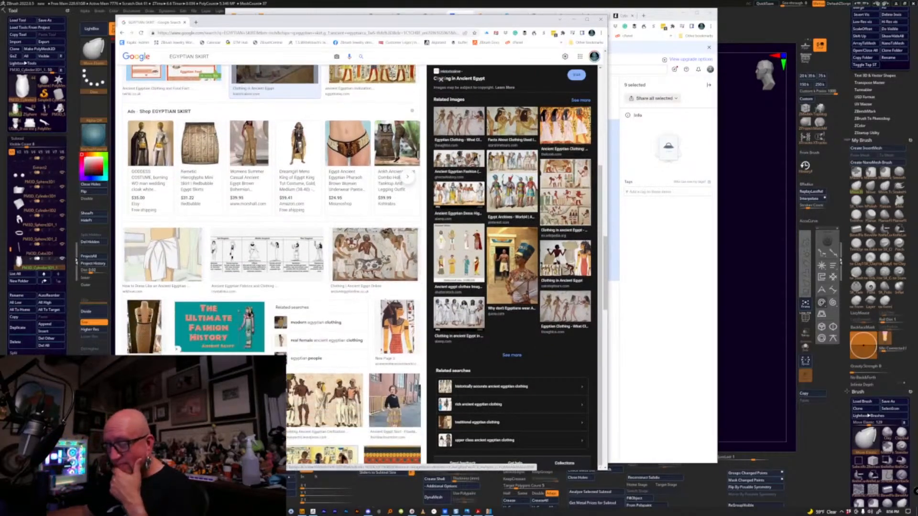
- Browse further through the ancient Egyptian clothing images and open the photo of the draped dark brown garment gathered around the legs
{"action": "scroll", "coordinate": [441, 79], "scroll_direction": "down", "scroll_amount": 6}
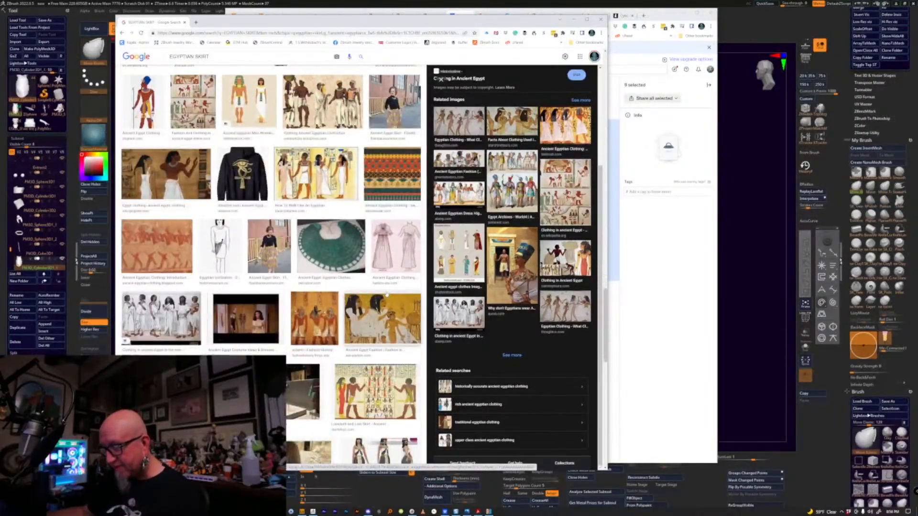
{"action": "scroll", "coordinate": [388, 295], "scroll_direction": "down", "scroll_amount": 5}
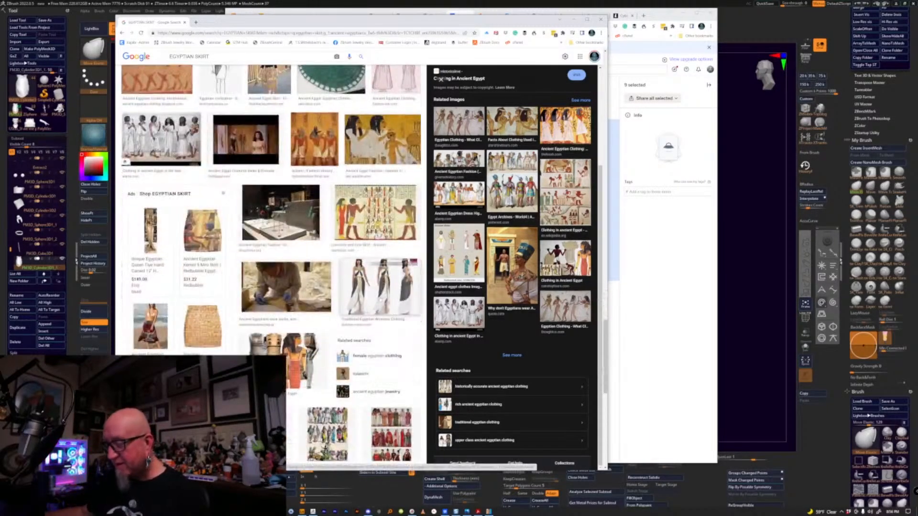
{"action": "scroll", "coordinate": [380, 299], "scroll_direction": "down", "scroll_amount": 5}
{"action": "scroll", "coordinate": [378, 300], "scroll_direction": "down", "scroll_amount": 4}
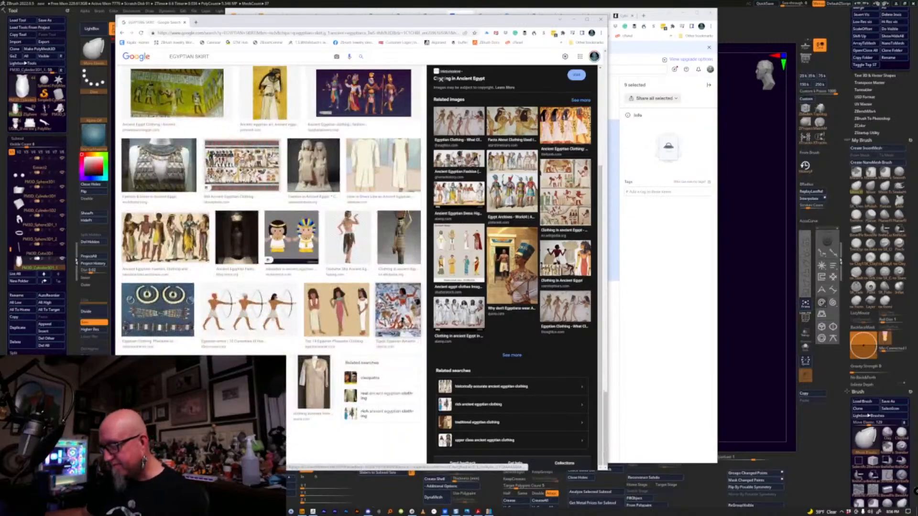
{"action": "scroll", "coordinate": [270, 263], "scroll_direction": "down", "scroll_amount": 4}
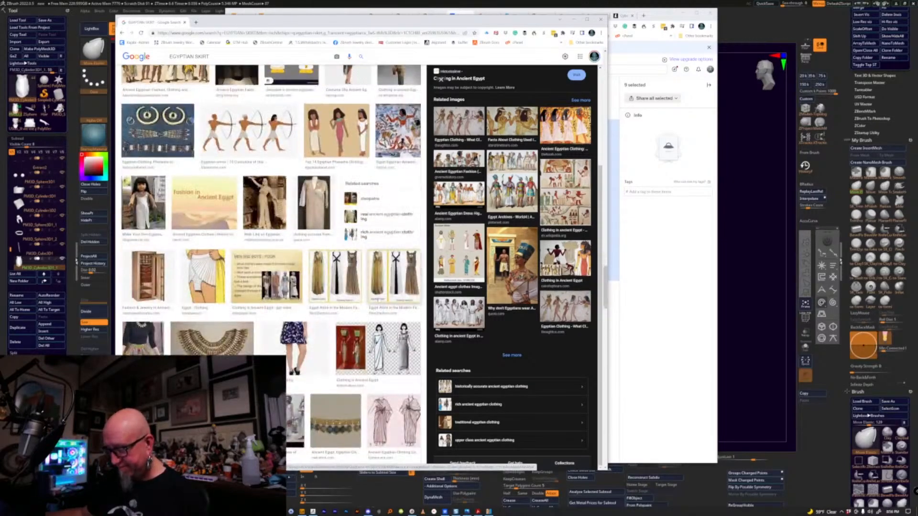
{"action": "scroll", "coordinate": [379, 299], "scroll_direction": "down", "scroll_amount": 5}
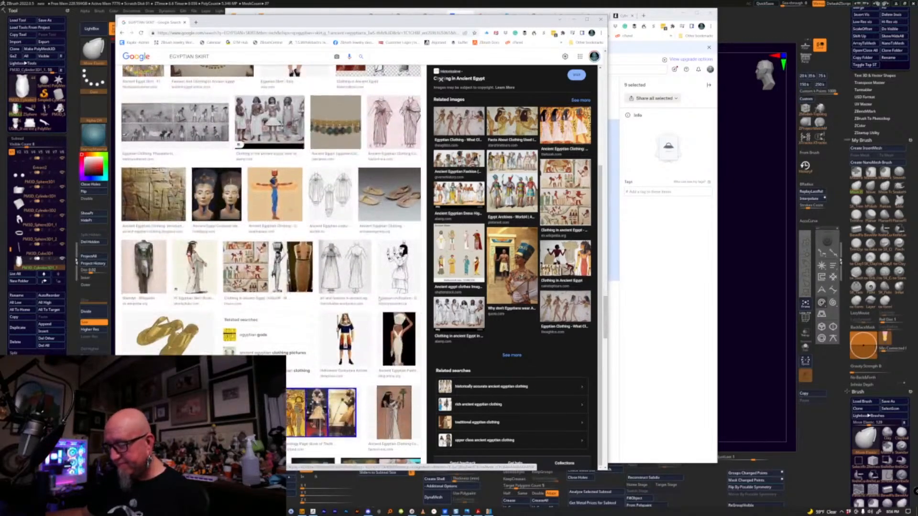
{"action": "scroll", "coordinate": [378, 300], "scroll_direction": "down", "scroll_amount": 3}
{"action": "scroll", "coordinate": [379, 300], "scroll_direction": "down", "scroll_amount": 1}
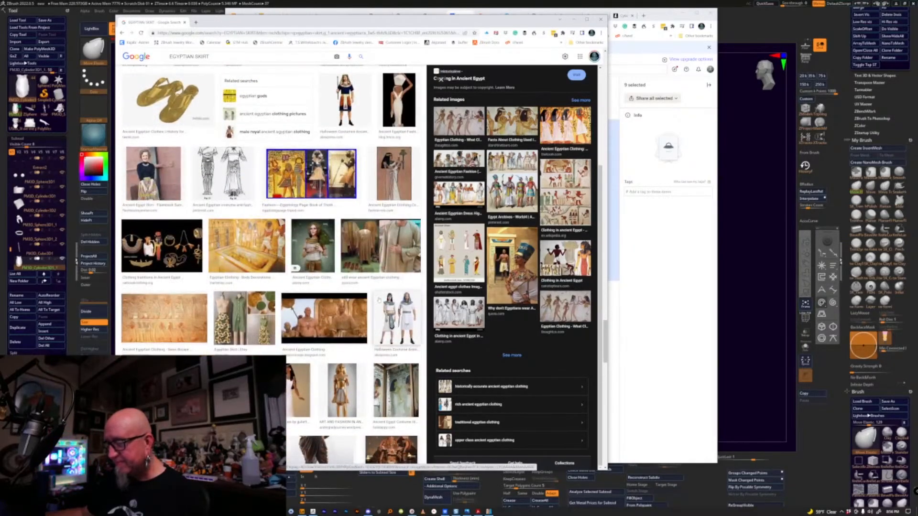
{"action": "scroll", "coordinate": [379, 300], "scroll_direction": "down", "scroll_amount": 3}
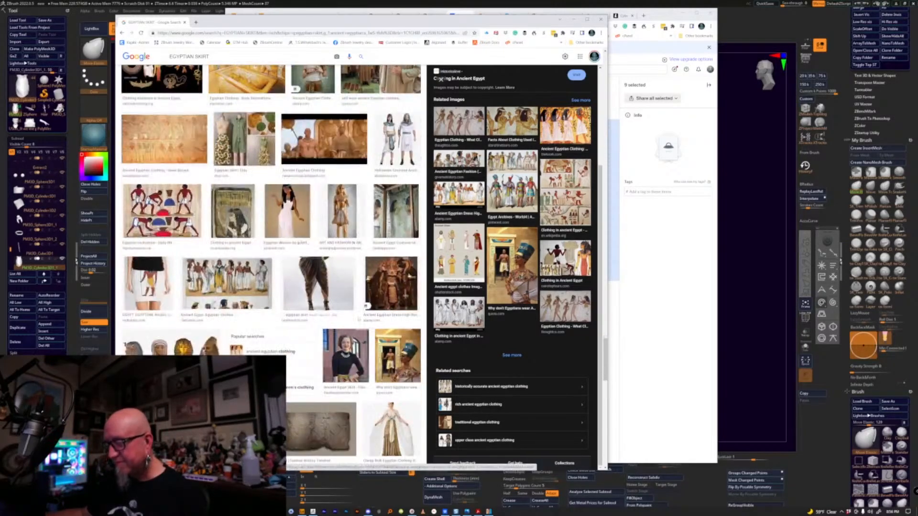
{"action": "left_click", "coordinate": [318, 284]}
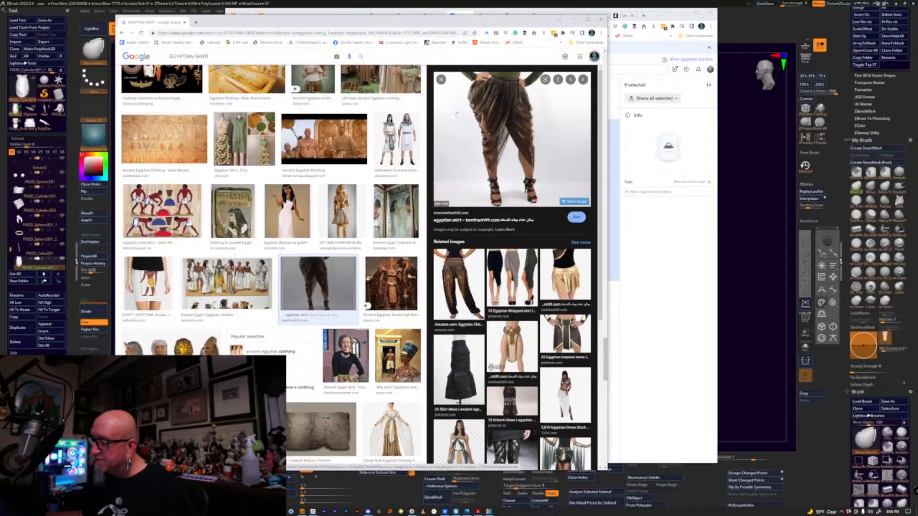
- Examine the draped brown garment's related images and browse further down the ancient Egyptian clothing results for skirt references
{"action": "scroll", "coordinate": [442, 327], "scroll_direction": "down", "scroll_amount": 1}
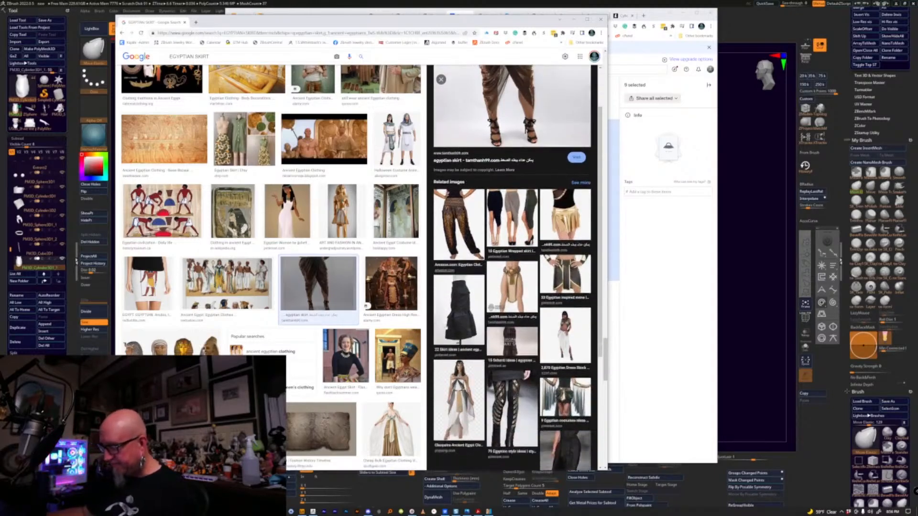
{"action": "scroll", "coordinate": [440, 325], "scroll_direction": "down", "scroll_amount": 1}
{"action": "scroll", "coordinate": [473, 230], "scroll_direction": "up", "scroll_amount": 4}
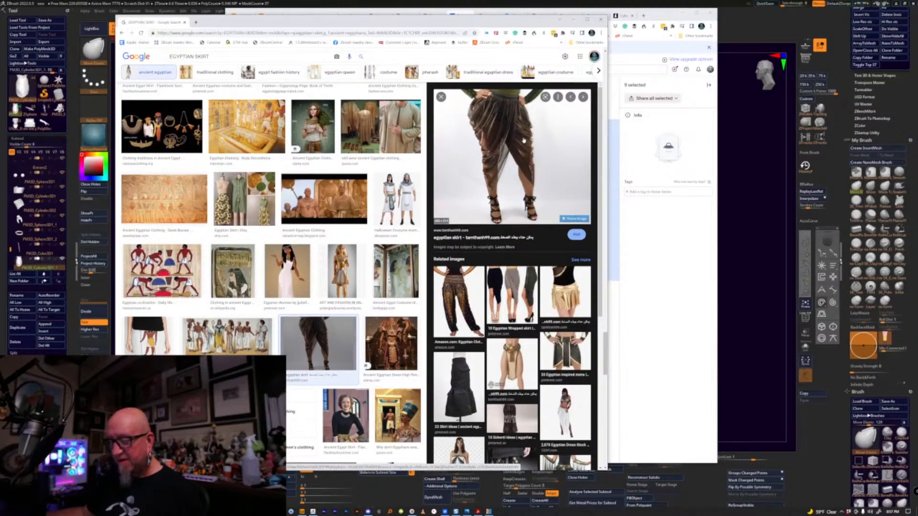
{"action": "scroll", "coordinate": [279, 288], "scroll_direction": "down", "scroll_amount": 5}
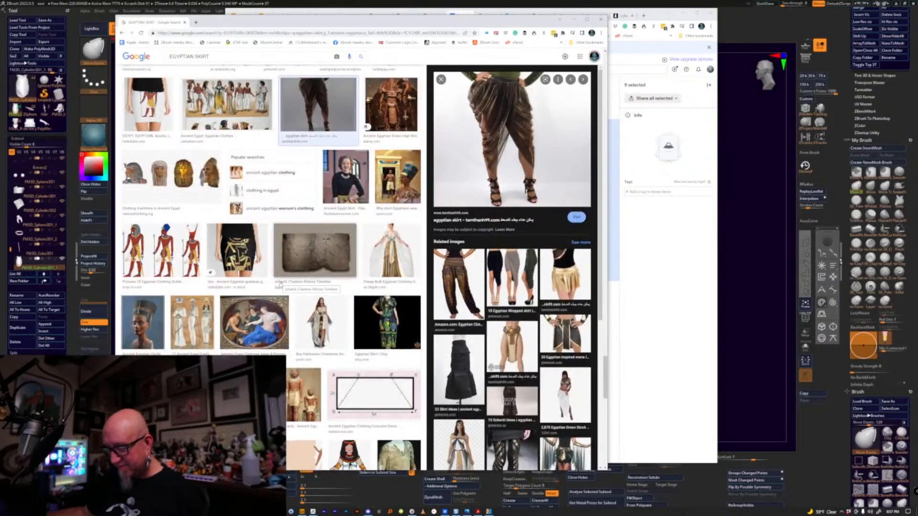
{"action": "scroll", "coordinate": [280, 286], "scroll_direction": "down", "scroll_amount": 3}
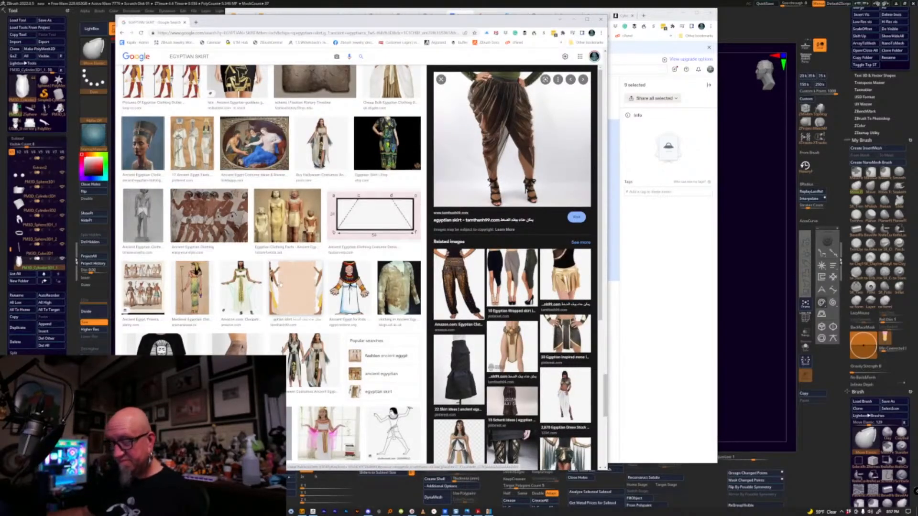
{"action": "scroll", "coordinate": [280, 285], "scroll_direction": "down", "scroll_amount": 5}
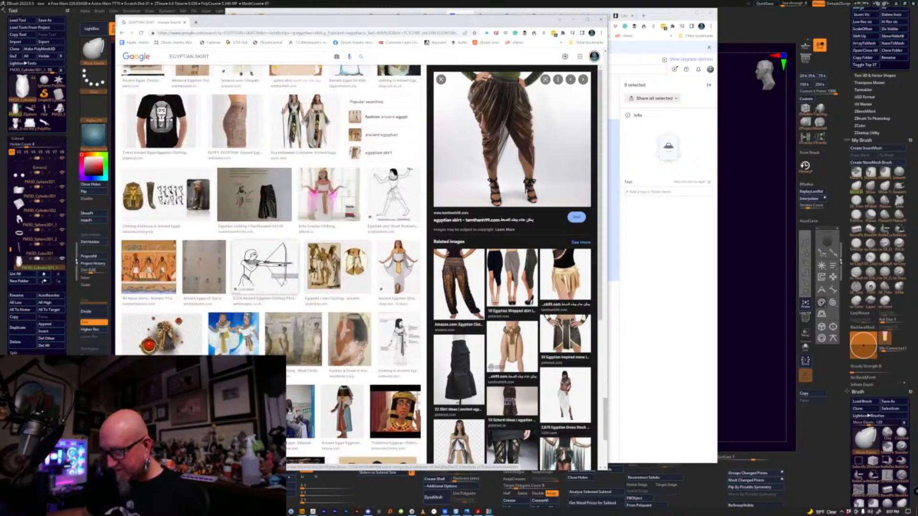
{"action": "scroll", "coordinate": [286, 282], "scroll_direction": "down", "scroll_amount": 5}
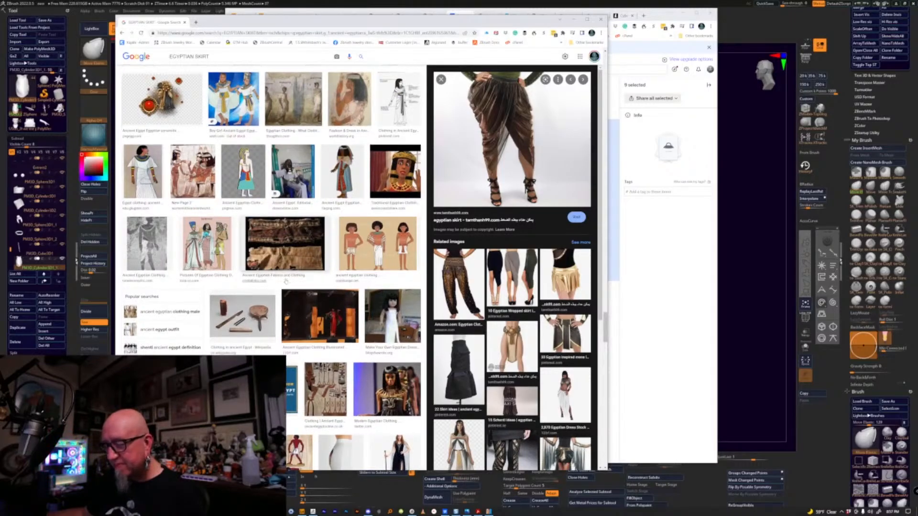
{"action": "scroll", "coordinate": [286, 282], "scroll_direction": "down", "scroll_amount": 5}
{"action": "scroll", "coordinate": [285, 281], "scroll_direction": "down", "scroll_amount": 5}
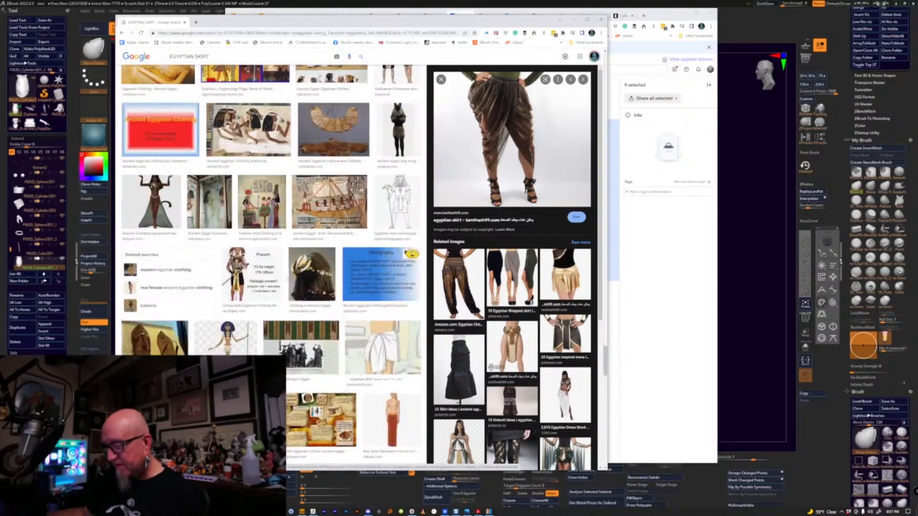
{"action": "scroll", "coordinate": [286, 282], "scroll_direction": "down", "scroll_amount": 4}
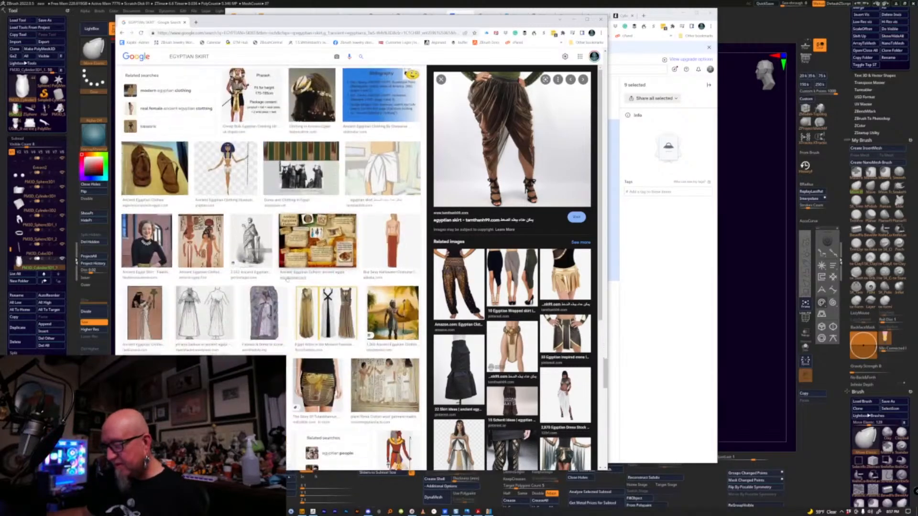
- Replace the EGYPTIAN SKIRT image search with one for "STARGATE COSTUMES"
{"action": "triple_click", "coordinate": [226, 57]}
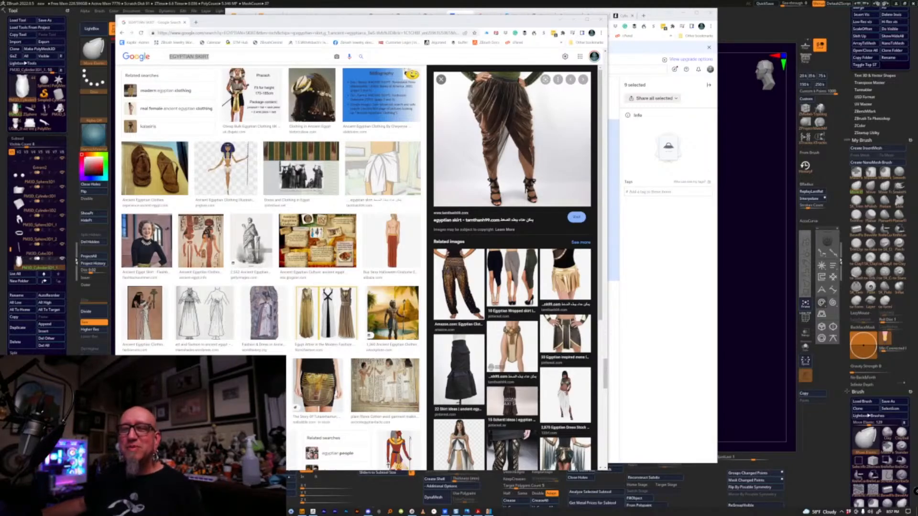
{"action": "left_click", "coordinate": [188, 56]}
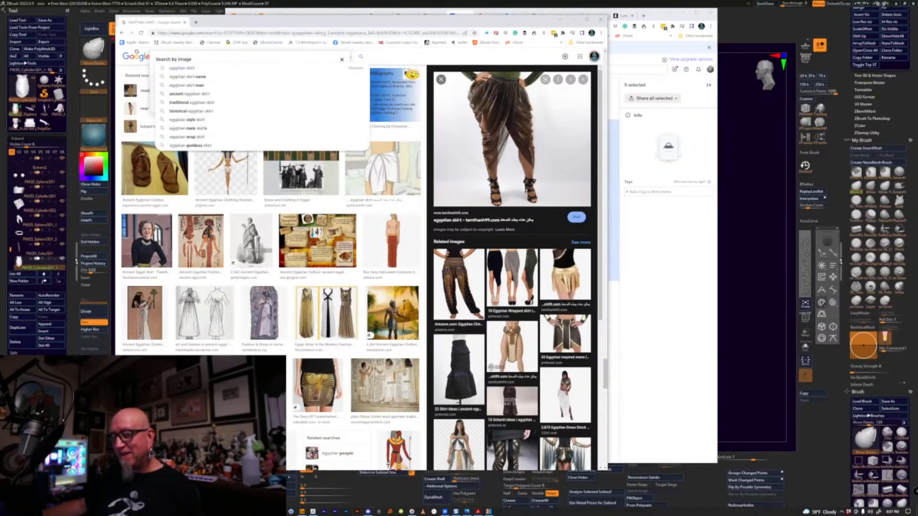
{"action": "key", "text": "ctrl+a"}
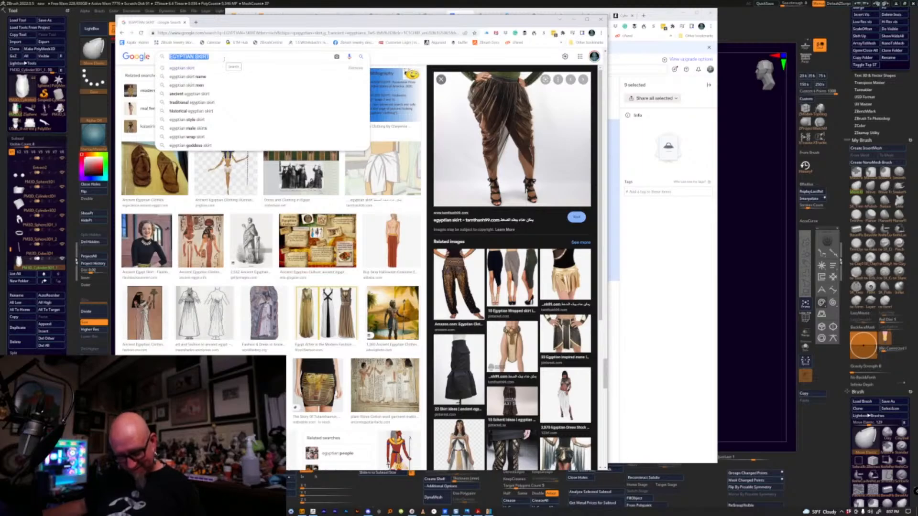
{"action": "type", "text": "STARG"}
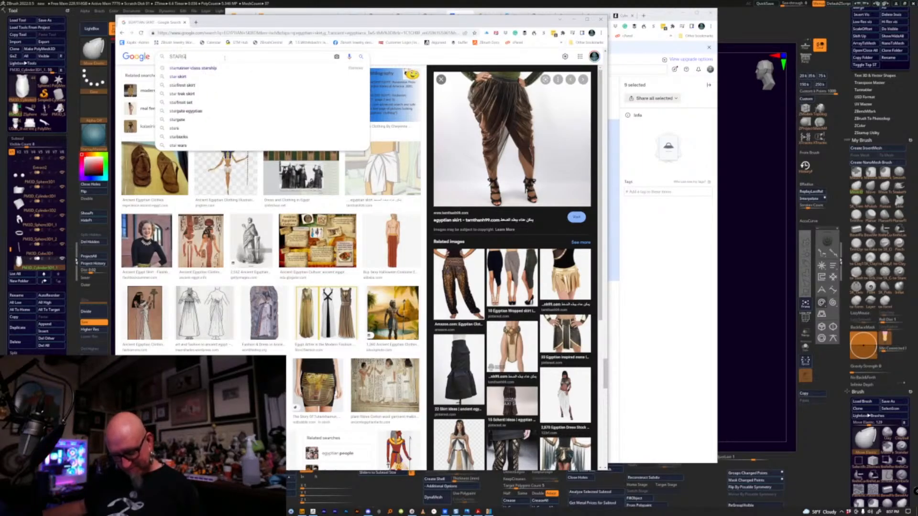
{"action": "type", "text": "ATE CA"}
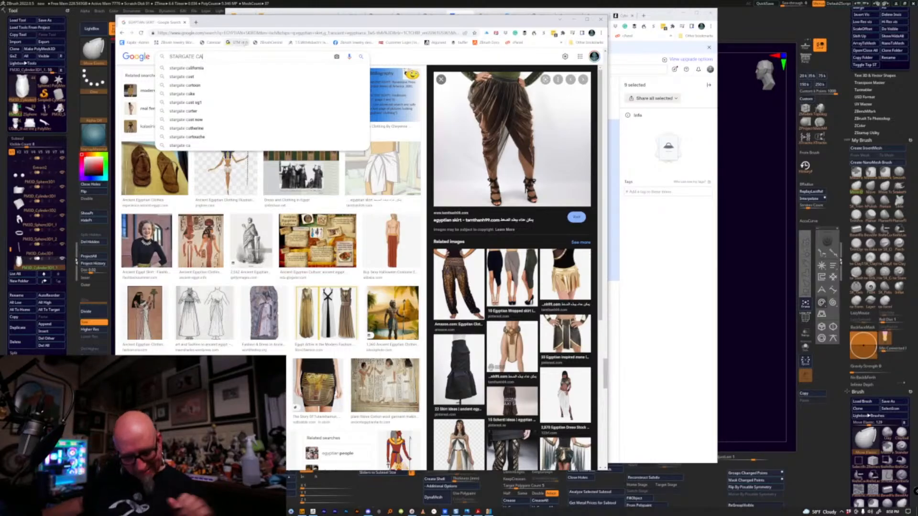
{"action": "key", "text": "BackSpace"}
{"action": "type", "text": "O"}
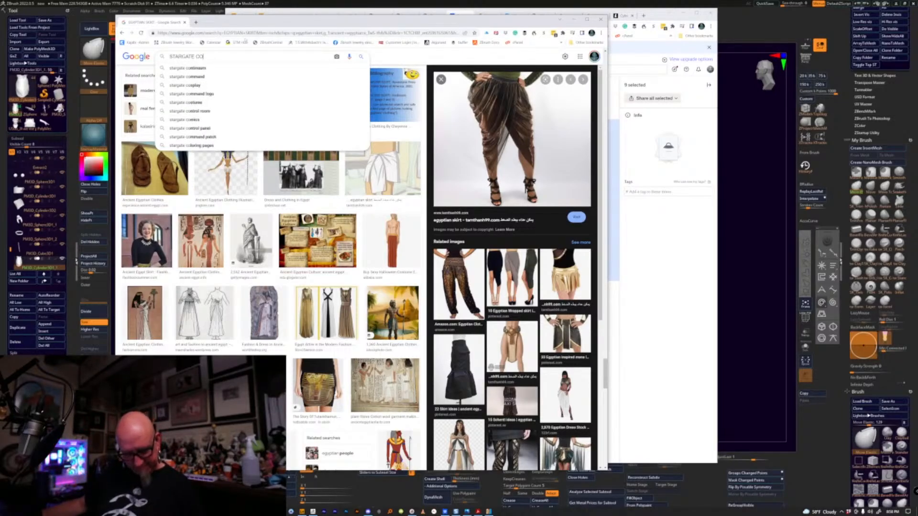
{"action": "type", "text": "STUME"}
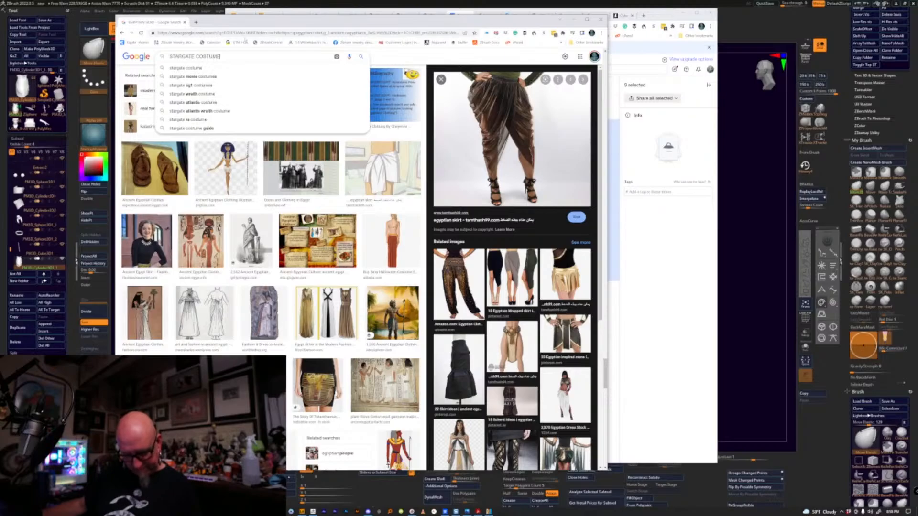
{"action": "type", "text": "S"}
{"action": "key", "text": "Return"}
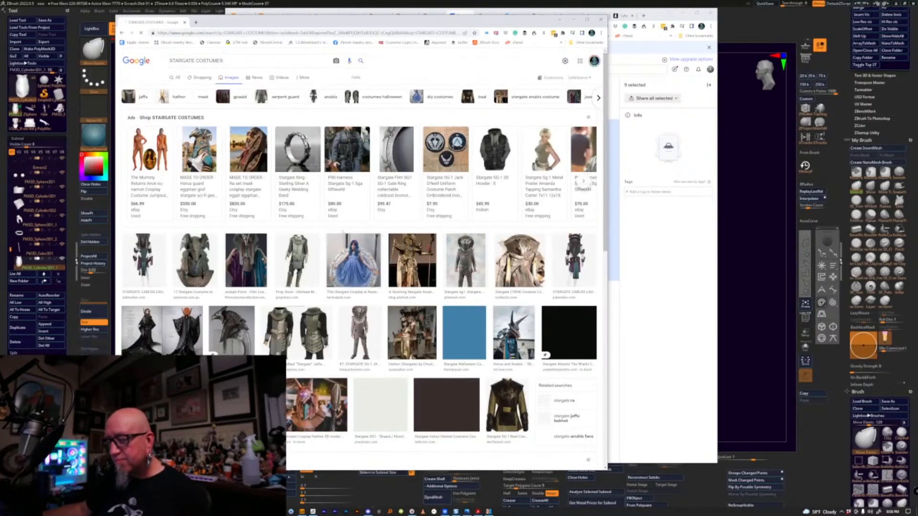
- Look through the Stargate costume images and open the full-figure photo of the screen-used Teal'c Jaffa costume
{"action": "scroll", "coordinate": [326, 267], "scroll_direction": "down", "scroll_amount": 1}
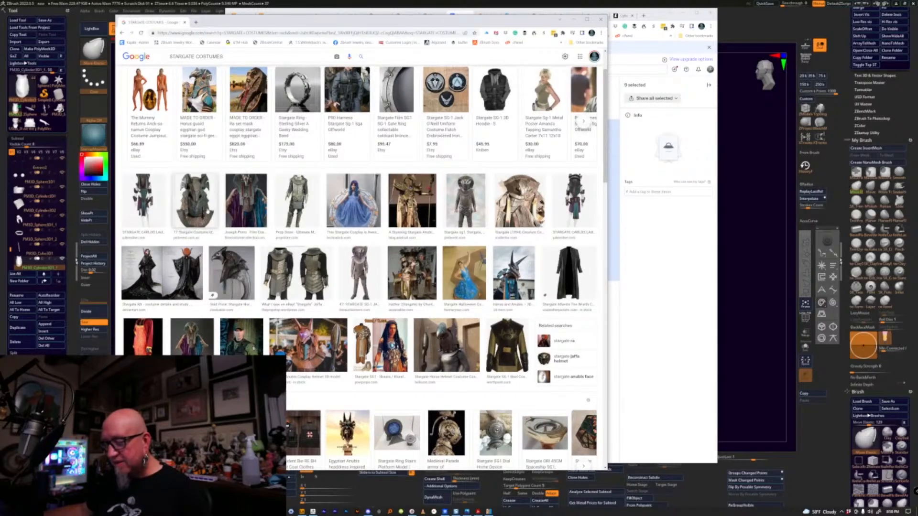
{"action": "scroll", "coordinate": [209, 210], "scroll_direction": "down", "scroll_amount": 3}
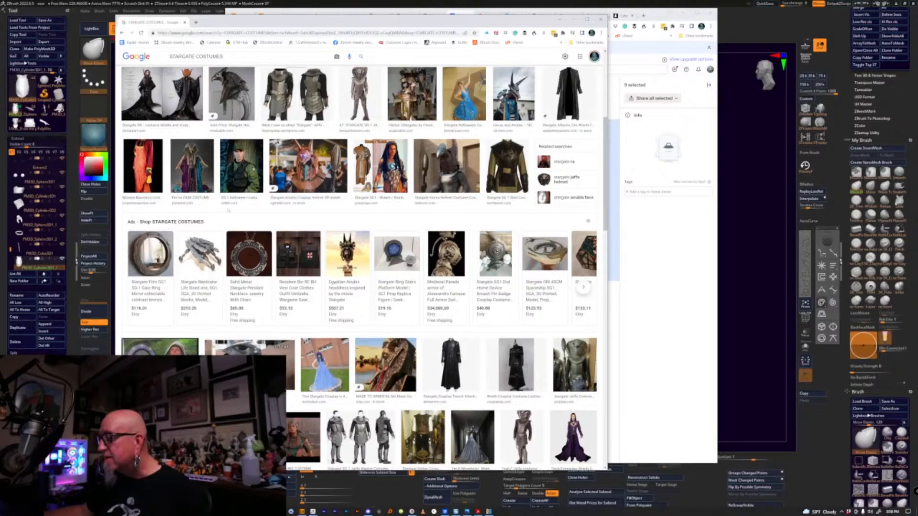
{"action": "scroll", "coordinate": [229, 209], "scroll_direction": "down", "scroll_amount": 3}
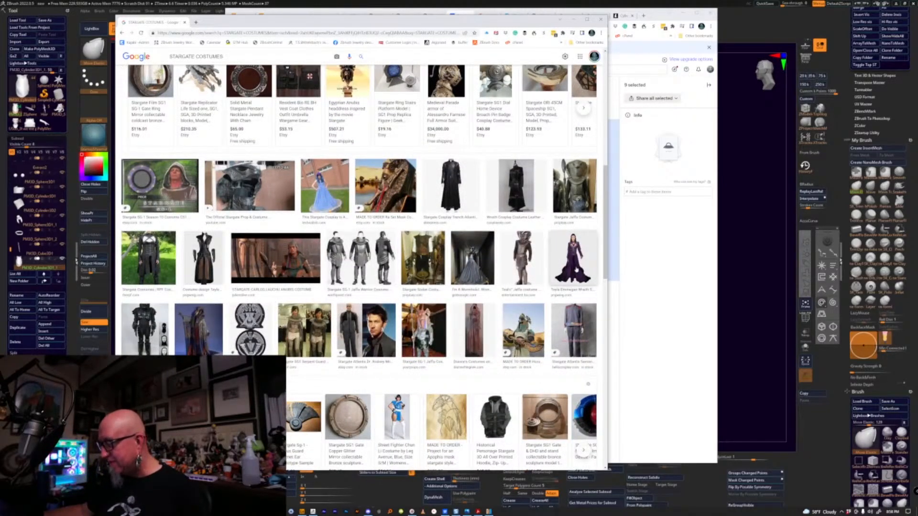
{"action": "left_click", "coordinate": [519, 268]}
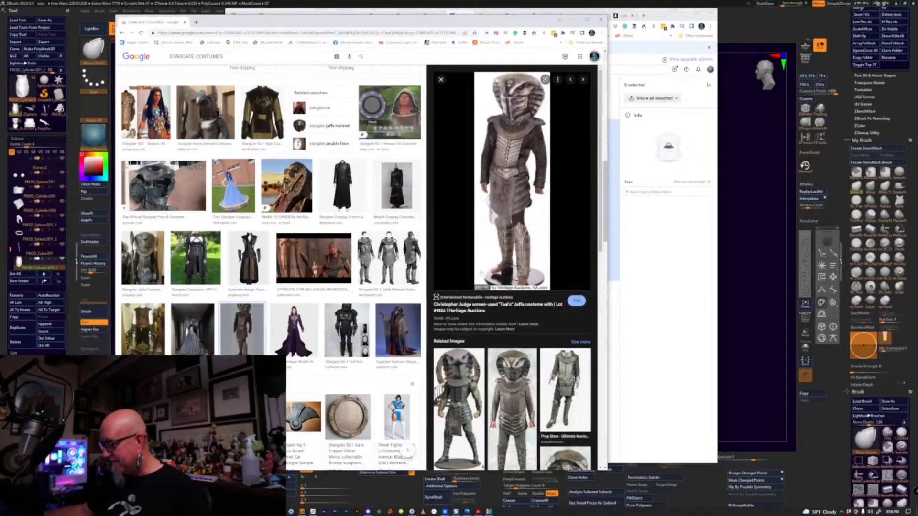
- Examine the related Jaffa serpent guard images and browse further down the Stargate costume results
{"action": "scroll", "coordinate": [479, 273], "scroll_direction": "down", "scroll_amount": 3}
{"action": "scroll", "coordinate": [308, 273], "scroll_direction": "down", "scroll_amount": 3}
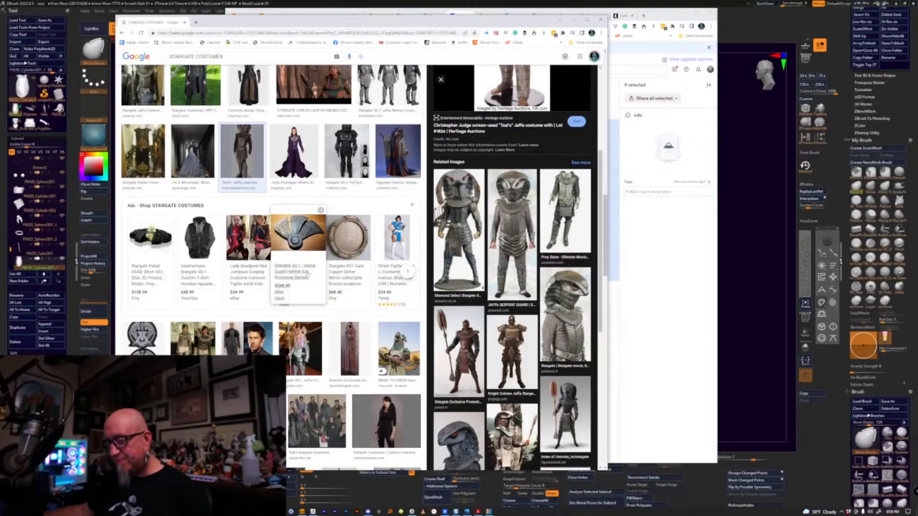
{"action": "scroll", "coordinate": [311, 274], "scroll_direction": "down", "scroll_amount": 2}
{"action": "scroll", "coordinate": [316, 276], "scroll_direction": "down", "scroll_amount": 5}
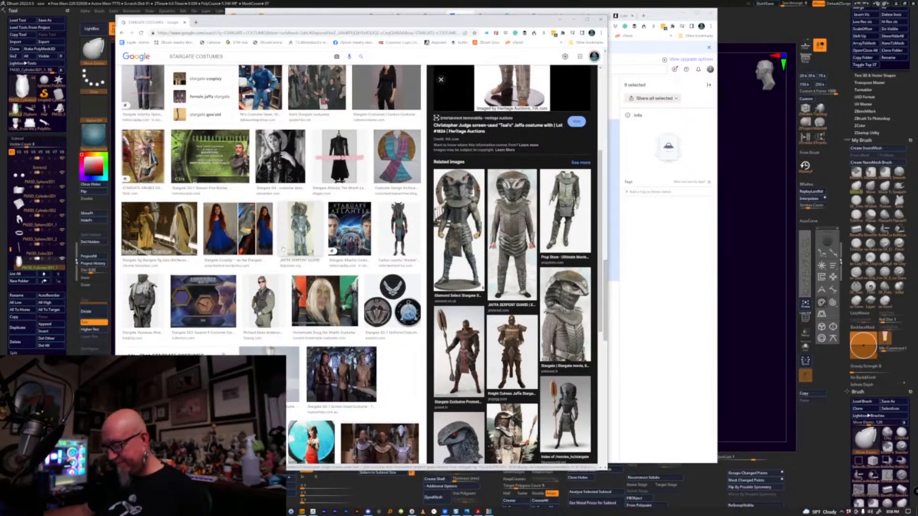
{"action": "scroll", "coordinate": [282, 249], "scroll_direction": "down", "scroll_amount": 3}
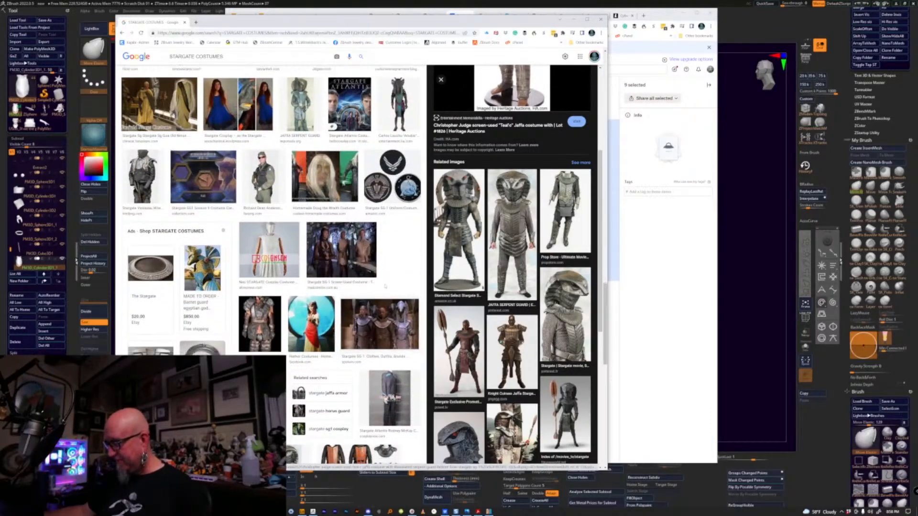
{"action": "scroll", "coordinate": [387, 336], "scroll_direction": "down", "scroll_amount": 5}
{"action": "scroll", "coordinate": [407, 262], "scroll_direction": "down", "scroll_amount": 1}
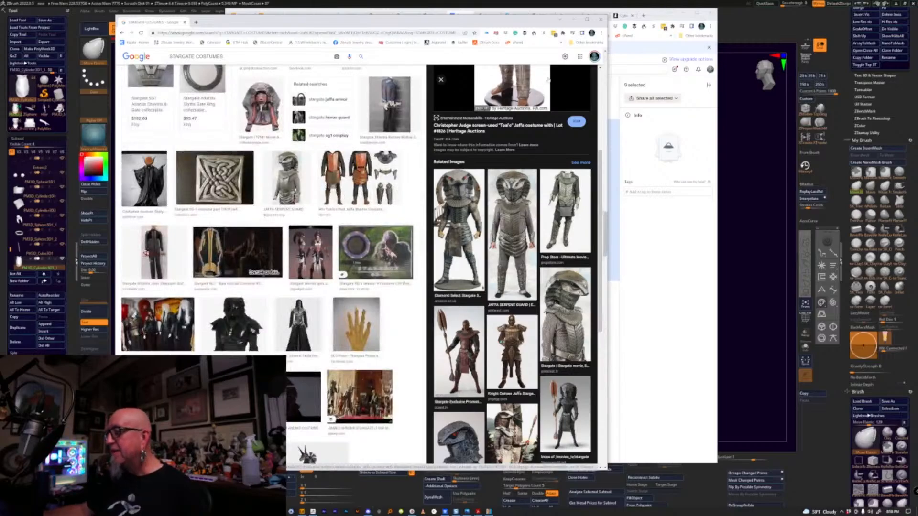
- Close the image search window, switch back to ZBrush, and reshape the skirt's outer hem corner from the front with an enlarged Move brush
{"action": "left_click", "coordinate": [601, 20]}
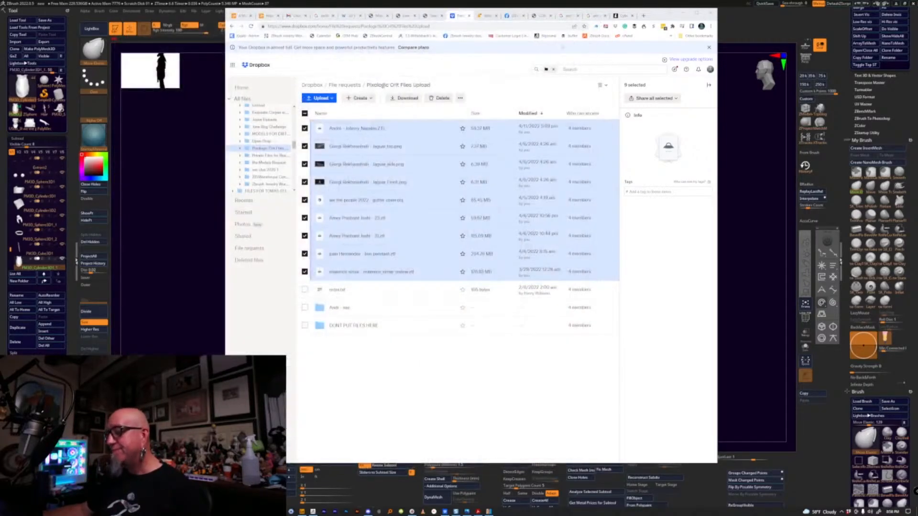
{"action": "left_click", "coordinate": [138, 224]}
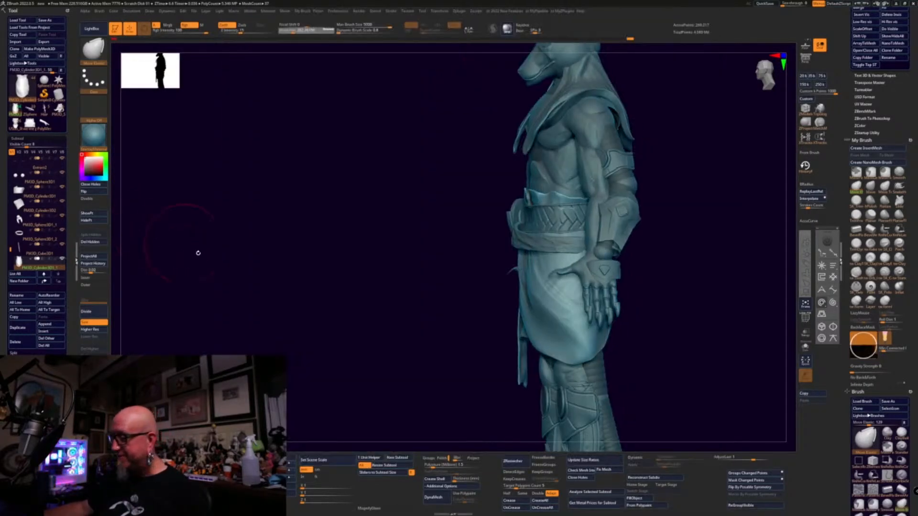
{"action": "left_click_drag", "start_coordinate": [197, 250], "coordinate": [366, 297]}
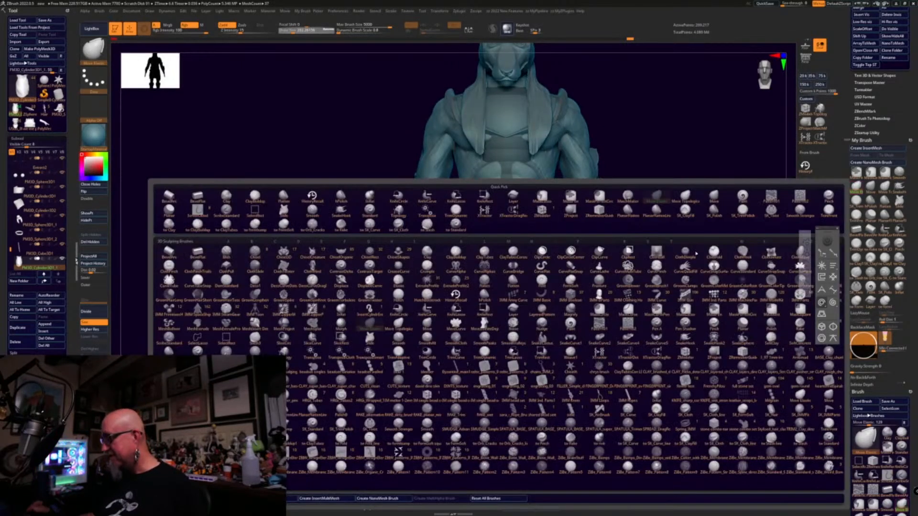
{"action": "key", "text": "b"}
{"action": "left_click", "coordinate": [657, 213]}
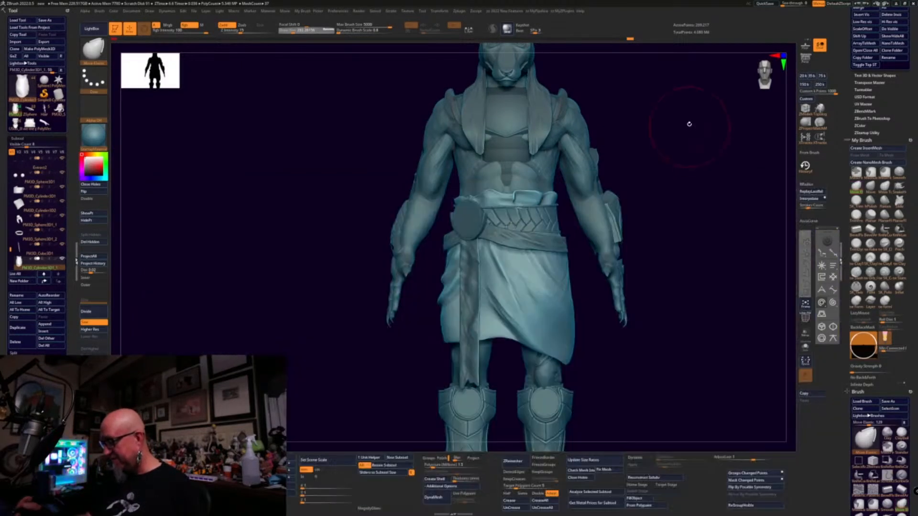
{"action": "key", "text": "space"}
{"action": "left_click_drag", "start_coordinate": [601, 331], "coordinate": [565, 354]}
{"action": "left_click_drag", "start_coordinate": [643, 357], "coordinate": [573, 352]}
{"action": "left_click_drag", "start_coordinate": [723, 334], "coordinate": [646, 333]}
{"action": "left_click_drag", "start_coordinate": [590, 325], "coordinate": [577, 334]}
{"action": "mouse_move", "coordinate": [523, 373]}
{"action": "left_mouse_down"}
{"action": "mouse_move", "coordinate": [545, 404]}
{"action": "mouse_move", "coordinate": [617, 402]}
{"action": "left_mouse_up"}
- Sculpt diagonal folds across the front of the skirt cloth toward its outer hem using a smaller ClayTubes brush
{"action": "key", "text": "b"}
{"action": "key", "text": "c"}
{"action": "key", "text": "t"}
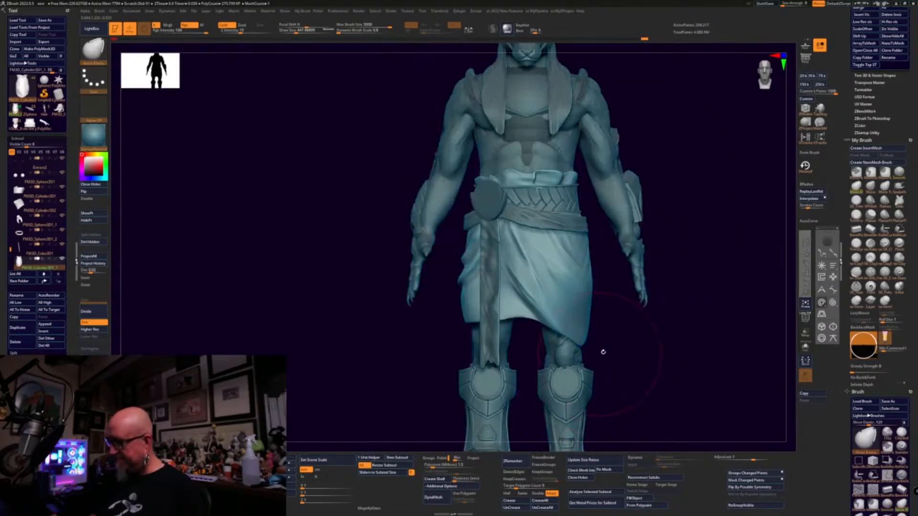
{"action": "right_click", "coordinate": [545, 288]}
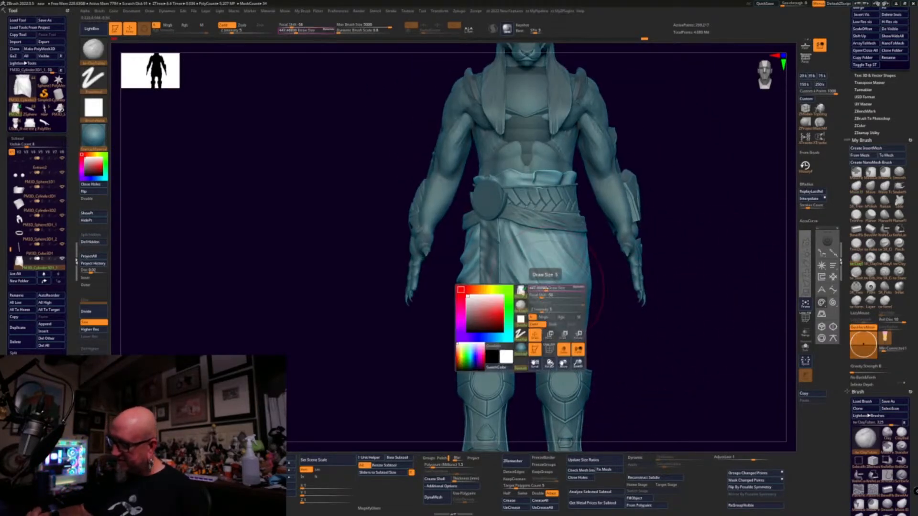
{"action": "left_click", "coordinate": [545, 289]}
{"action": "left_click_drag", "start_coordinate": [573, 339], "coordinate": [537, 259]}
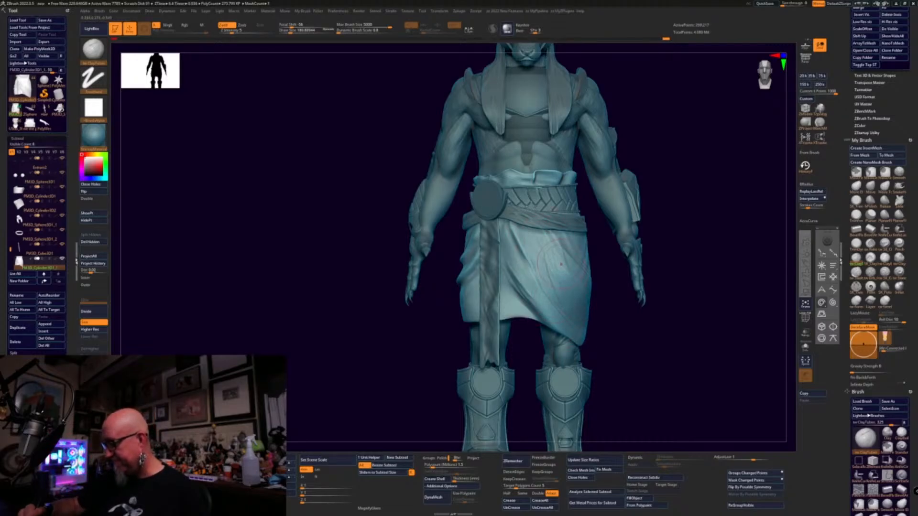
{"action": "left_click_drag", "start_coordinate": [569, 311], "coordinate": [540, 256]}
{"action": "mouse_move", "coordinate": [584, 327]}
{"action": "left_mouse_down"}
{"action": "mouse_move", "coordinate": [545, 292]}
{"action": "mouse_move", "coordinate": [516, 292]}
{"action": "left_mouse_up"}
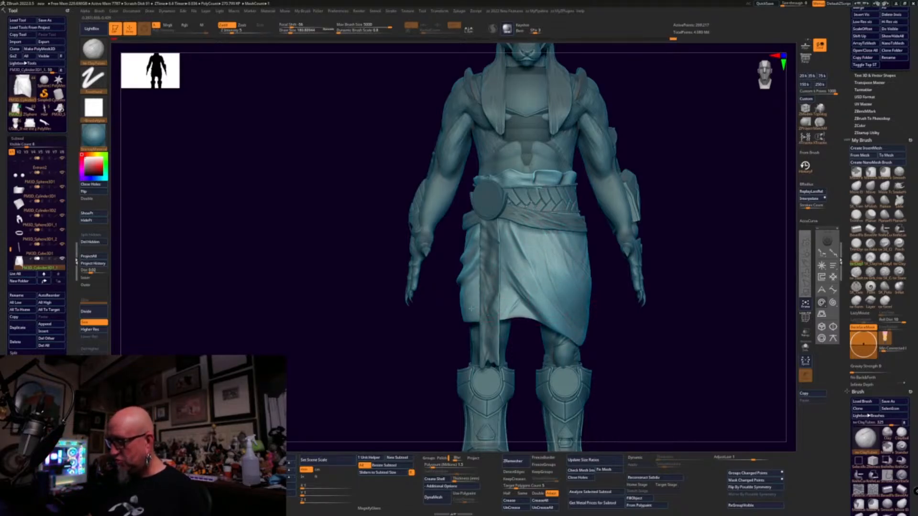
{"action": "left_click_drag", "start_coordinate": [715, 334], "coordinate": [601, 338]}
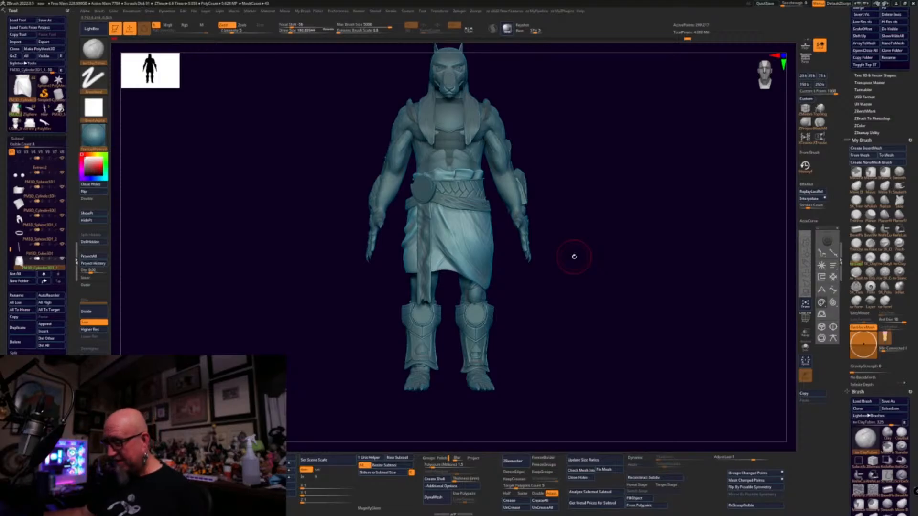
- Switch the active tool to the lean, bare-chested figure with the tall spike of hair
{"action": "mouse_move", "coordinate": [580, 254]}
{"action": "left_mouse_down"}
{"action": "mouse_move", "coordinate": [594, 260]}
{"action": "mouse_move", "coordinate": [592, 245]}
{"action": "mouse_move", "coordinate": [637, 266]}
{"action": "mouse_move", "coordinate": [621, 242]}
{"action": "mouse_move", "coordinate": [597, 235]}
{"action": "mouse_move", "coordinate": [518, 260]}
{"action": "mouse_move", "coordinate": [584, 266]}
{"action": "mouse_move", "coordinate": [572, 255]}
{"action": "left_mouse_up"}
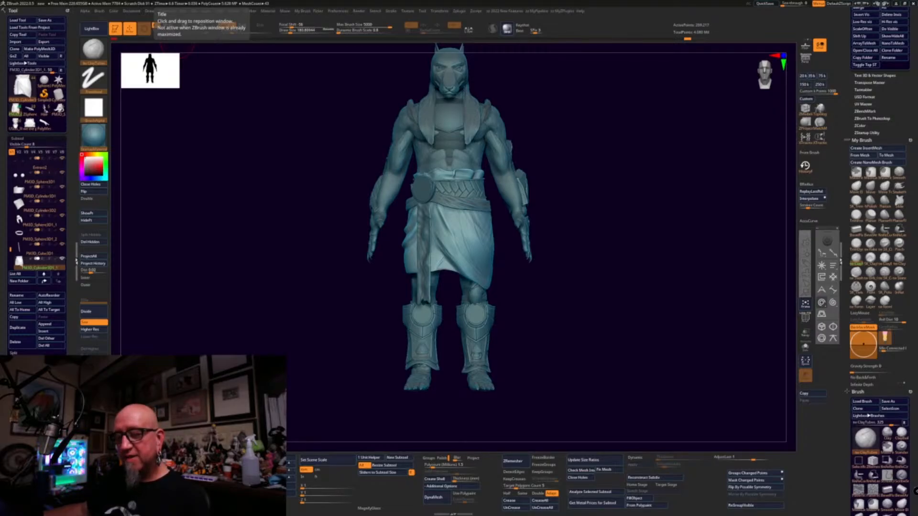
{"action": "left_click", "coordinate": [45, 110]}
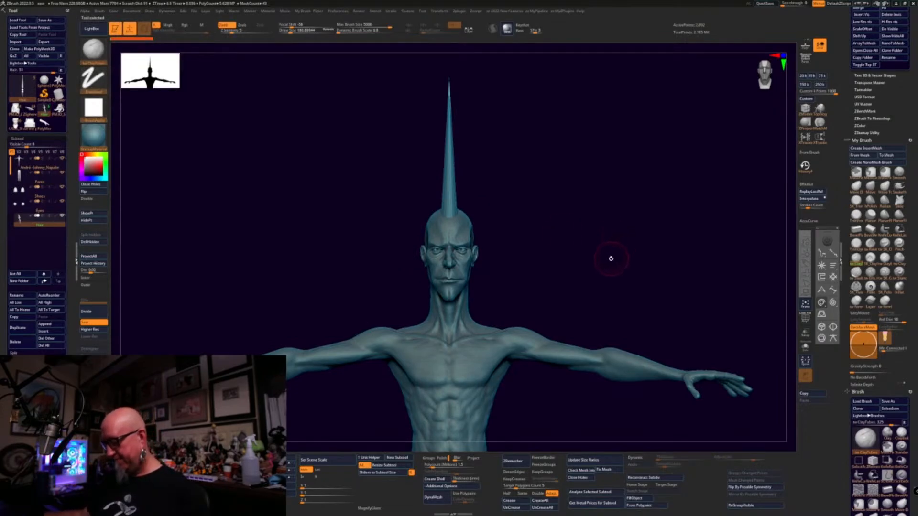
{"action": "mouse_move", "coordinate": [611, 258]}
{"action": "left_mouse_down", "text": "alt"}
{"action": "mouse_move", "coordinate": [571, 218]}
{"action": "mouse_move", "coordinate": [571, 190]}
{"action": "mouse_move", "coordinate": [626, 317]}
{"action": "mouse_move", "coordinate": [627, 293]}
{"action": "mouse_move", "coordinate": [637, 308]}
{"action": "mouse_move", "coordinate": [621, 309]}
{"action": "mouse_move", "coordinate": [652, 318]}
{"action": "mouse_move", "coordinate": [617, 315]}
{"action": "left_mouse_up", "text": "alt"}
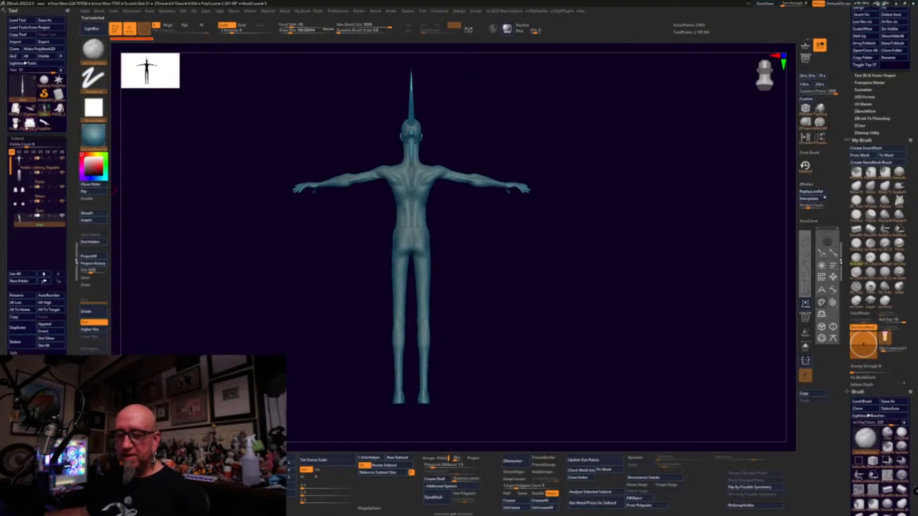
{"action": "left_click", "coordinate": [29, 114]}
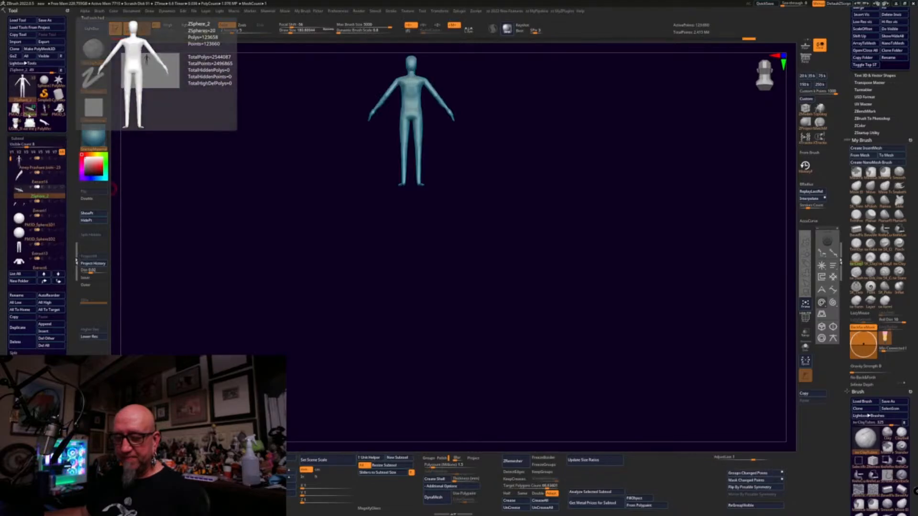
{"action": "left_click", "coordinate": [46, 113]}
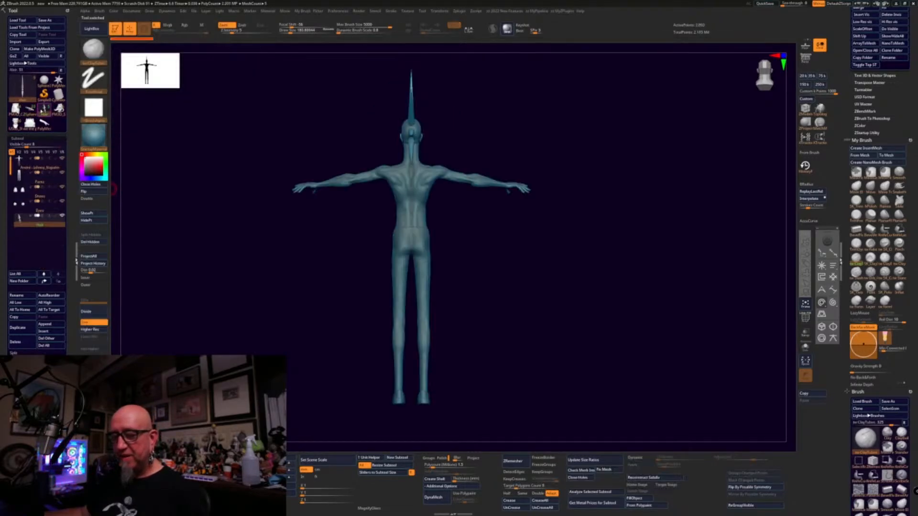
{"action": "left_click_drag", "start_coordinate": [648, 367], "coordinate": [589, 346]}
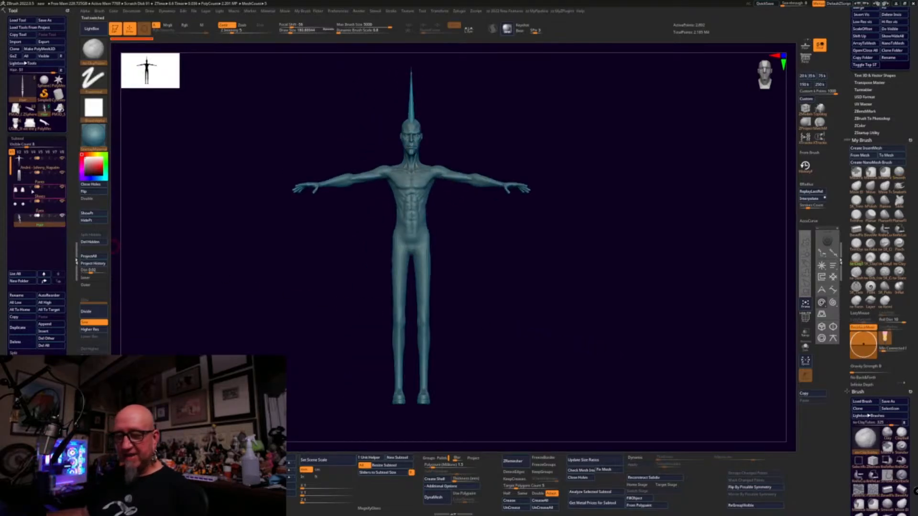
- Hide the figure's pants and examine the bare body from the front and in profile
{"action": "left_click", "coordinate": [62, 173]}
{"action": "left_click_drag", "start_coordinate": [504, 301], "coordinate": [542, 320], "text": "alt"}
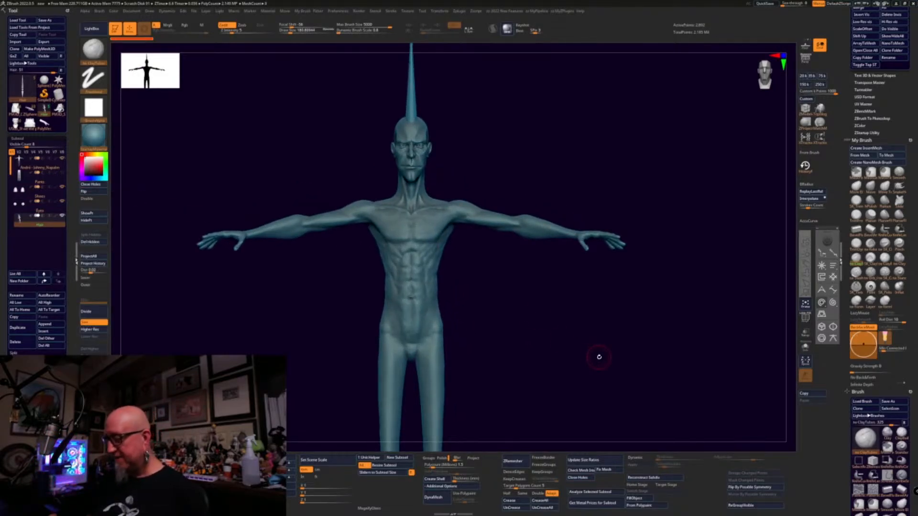
{"action": "left_click_drag", "start_coordinate": [566, 345], "coordinate": [500, 278]}
{"action": "mouse_move", "coordinate": [522, 272]}
{"action": "left_mouse_down"}
{"action": "mouse_move", "coordinate": [519, 285]}
{"action": "mouse_move", "coordinate": [469, 206]}
{"action": "left_mouse_up"}
{"action": "left_click_drag", "start_coordinate": [511, 295], "coordinate": [495, 296]}
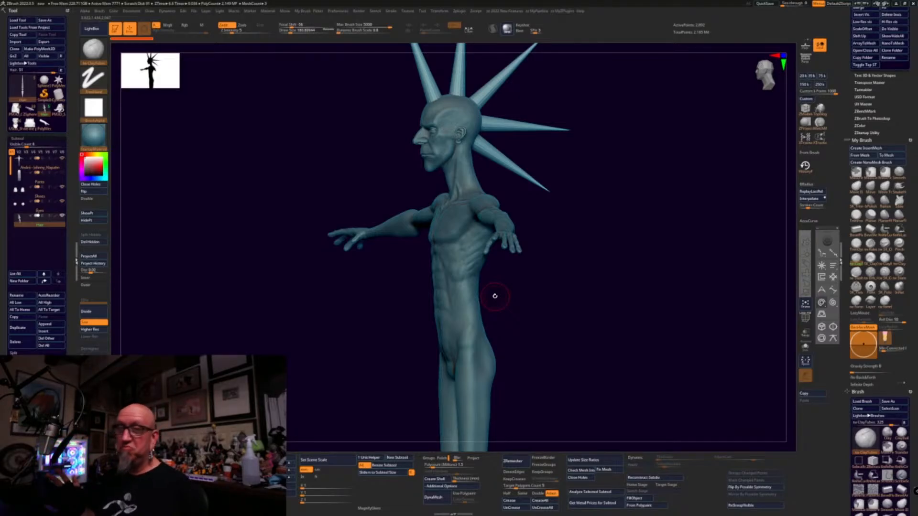
{"action": "left_click_drag", "start_coordinate": [548, 358], "coordinate": [574, 353], "text": "shift"}
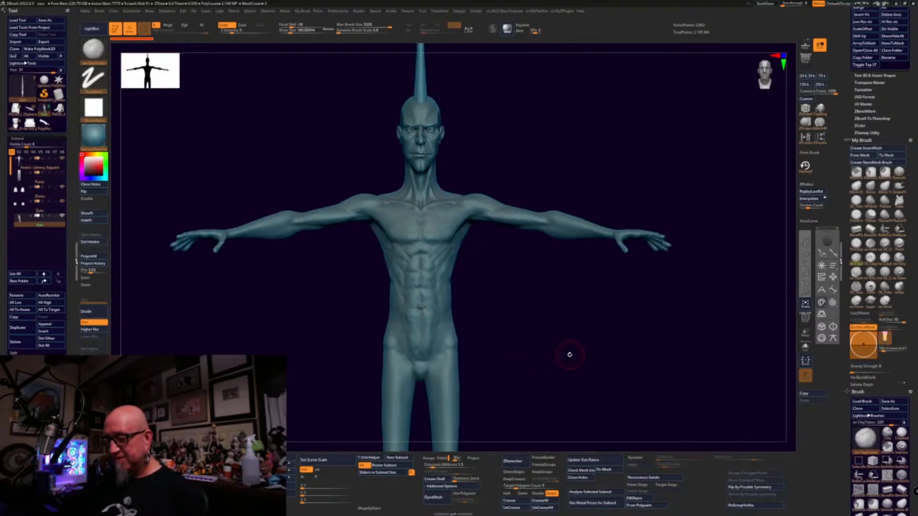
- Make the body the active subtool and adjust the shape of the wrist and hand with the Move brush
{"action": "mouse_move", "coordinate": [570, 355]}
{"action": "left_mouse_down"}
{"action": "mouse_move", "coordinate": [576, 305]}
{"action": "mouse_move", "coordinate": [586, 318]}
{"action": "mouse_move", "coordinate": [571, 358]}
{"action": "mouse_move", "coordinate": [600, 352]}
{"action": "mouse_move", "coordinate": [612, 373]}
{"action": "mouse_move", "coordinate": [643, 349]}
{"action": "mouse_move", "coordinate": [616, 380]}
{"action": "mouse_move", "coordinate": [606, 308]}
{"action": "mouse_move", "coordinate": [617, 371]}
{"action": "mouse_move", "coordinate": [653, 330]}
{"action": "mouse_move", "coordinate": [609, 183]}
{"action": "mouse_move", "coordinate": [651, 272]}
{"action": "mouse_move", "coordinate": [651, 263]}
{"action": "left_mouse_up"}
{"action": "left_click", "coordinate": [591, 300], "text": "alt"}
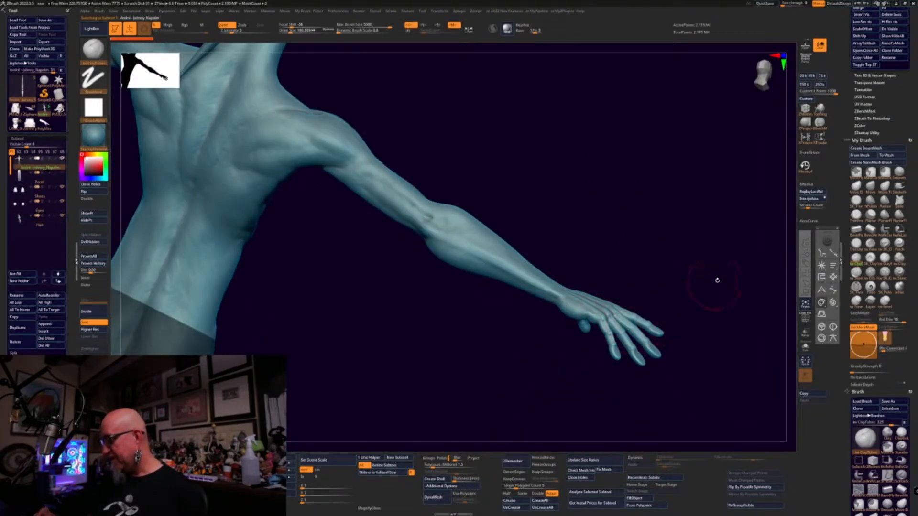
{"action": "left_click", "coordinate": [857, 190]}
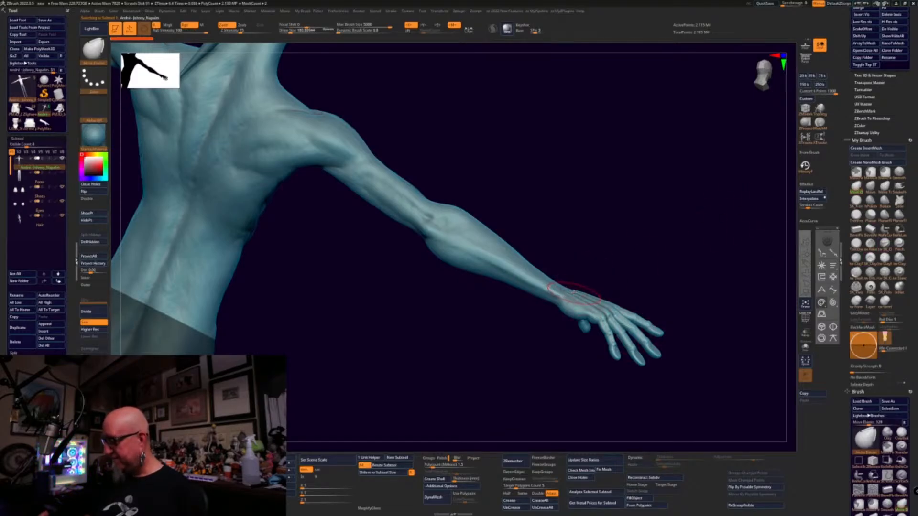
{"action": "left_click_drag", "start_coordinate": [569, 281], "coordinate": [625, 256]}
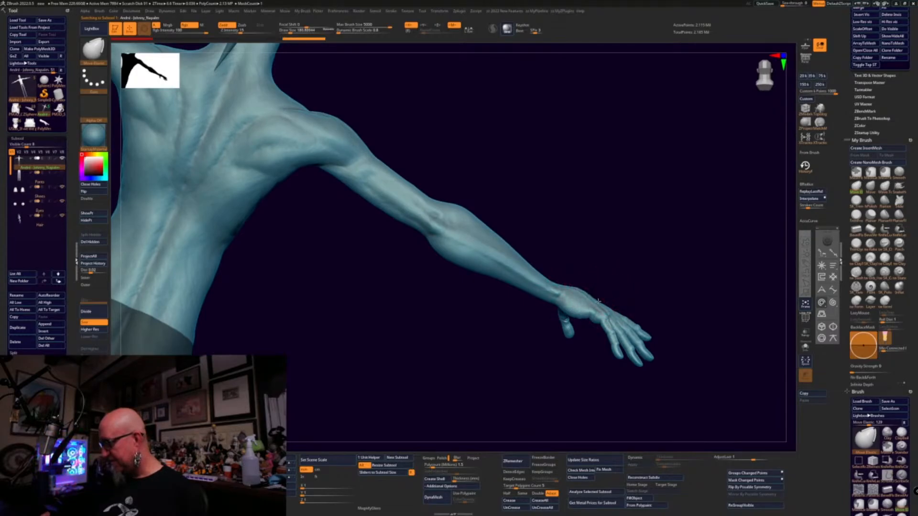
{"action": "mouse_move", "coordinate": [658, 287]}
{"action": "left_mouse_down"}
{"action": "mouse_move", "coordinate": [661, 261]}
{"action": "mouse_move", "coordinate": [684, 297]}
{"action": "mouse_move", "coordinate": [595, 285]}
{"action": "mouse_move", "coordinate": [696, 229]}
{"action": "mouse_move", "coordinate": [595, 255]}
{"action": "left_mouse_up"}
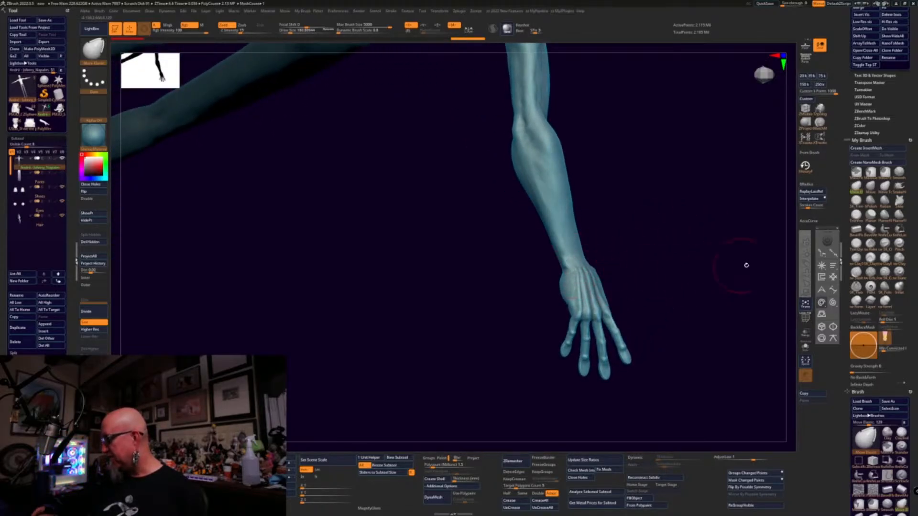
- Refine the forms of the wrist and the adjoining base of the hand with the ClayTubes brush, working from several sides
{"action": "left_click", "coordinate": [856, 258]}
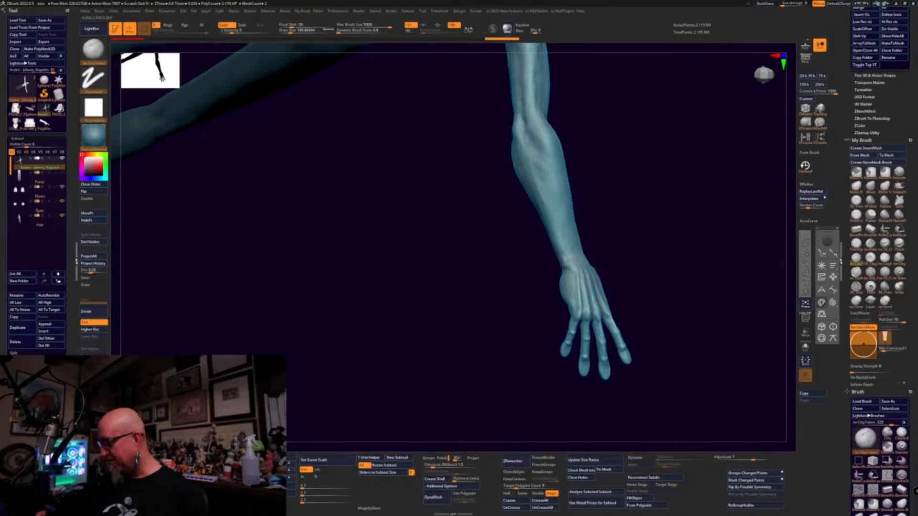
{"action": "left_click_drag", "start_coordinate": [582, 262], "coordinate": [557, 266]}
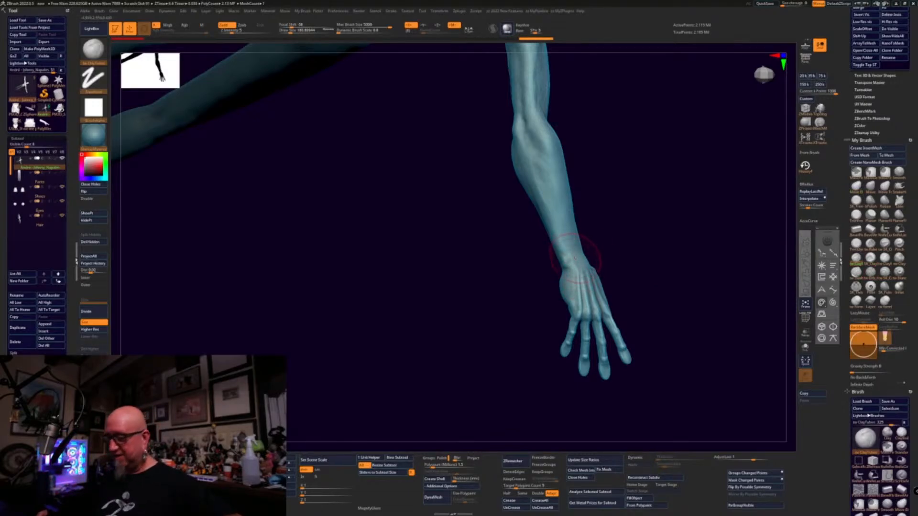
{"action": "mouse_move", "coordinate": [658, 248]}
{"action": "left_mouse_down"}
{"action": "mouse_move", "coordinate": [604, 254]}
{"action": "mouse_move", "coordinate": [647, 207]}
{"action": "mouse_move", "coordinate": [631, 243]}
{"action": "left_mouse_up"}
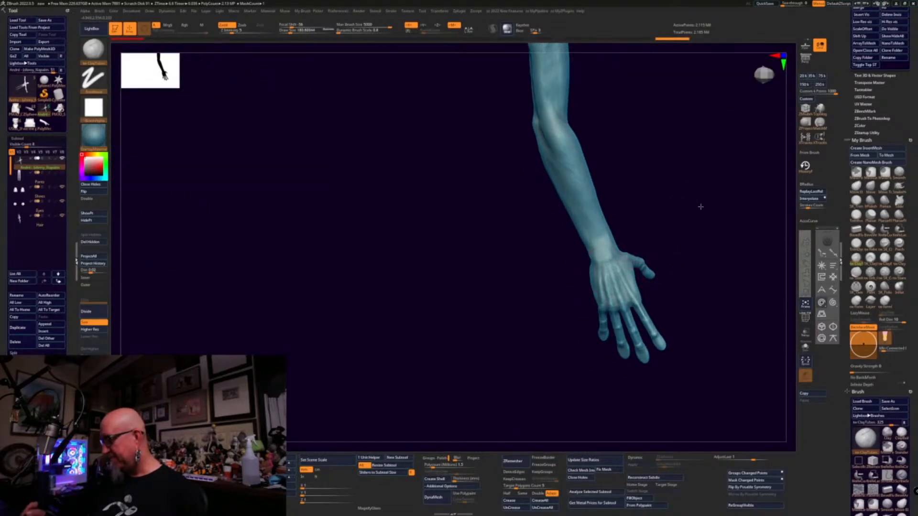
{"action": "mouse_move", "coordinate": [700, 206]}
{"action": "left_mouse_down"}
{"action": "mouse_move", "coordinate": [655, 375]}
{"action": "mouse_move", "coordinate": [699, 256]}
{"action": "mouse_move", "coordinate": [604, 302]}
{"action": "left_mouse_up"}
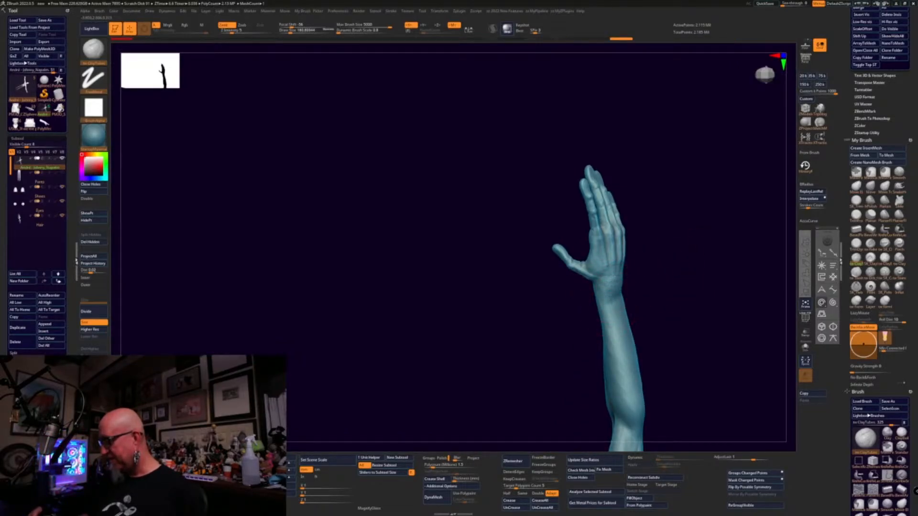
{"action": "mouse_move", "coordinate": [644, 269]}
{"action": "left_mouse_down"}
{"action": "mouse_move", "coordinate": [630, 260]}
{"action": "mouse_move", "coordinate": [614, 285]}
{"action": "left_mouse_up"}
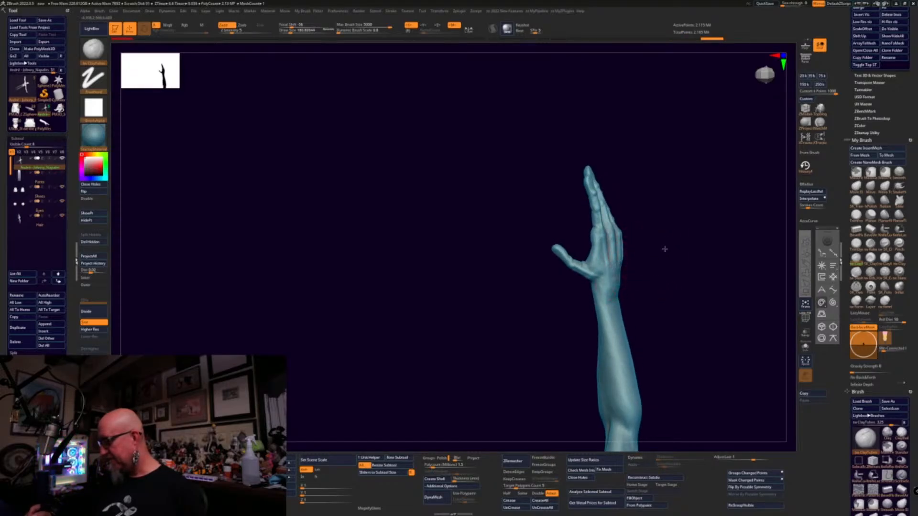
{"action": "mouse_move", "coordinate": [664, 248]}
{"action": "left_mouse_down"}
{"action": "mouse_move", "coordinate": [638, 256]}
{"action": "mouse_move", "coordinate": [612, 286]}
{"action": "left_mouse_up"}
{"action": "left_click_drag", "start_coordinate": [676, 216], "coordinate": [696, 206]}
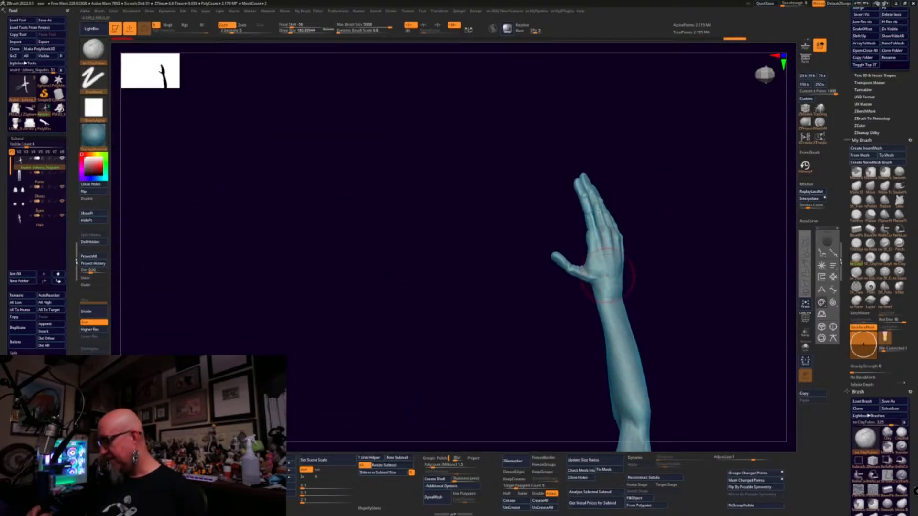
{"action": "mouse_move", "coordinate": [608, 274]}
{"action": "left_mouse_down"}
{"action": "mouse_move", "coordinate": [606, 256]}
{"action": "mouse_move", "coordinate": [615, 277]}
{"action": "left_mouse_up"}
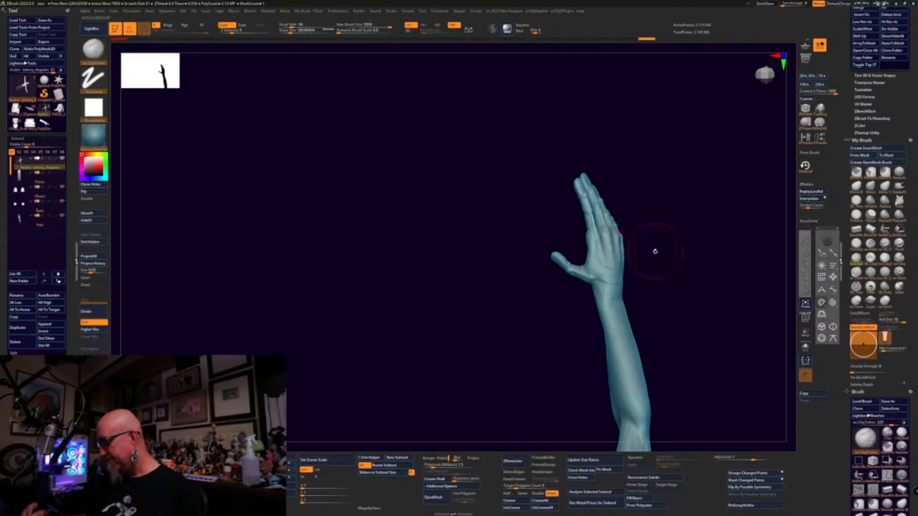
{"action": "mouse_move", "coordinate": [656, 251]}
{"action": "left_mouse_down"}
{"action": "mouse_move", "coordinate": [630, 255]}
{"action": "mouse_move", "coordinate": [629, 272]}
{"action": "mouse_move", "coordinate": [604, 258]}
{"action": "left_mouse_up"}
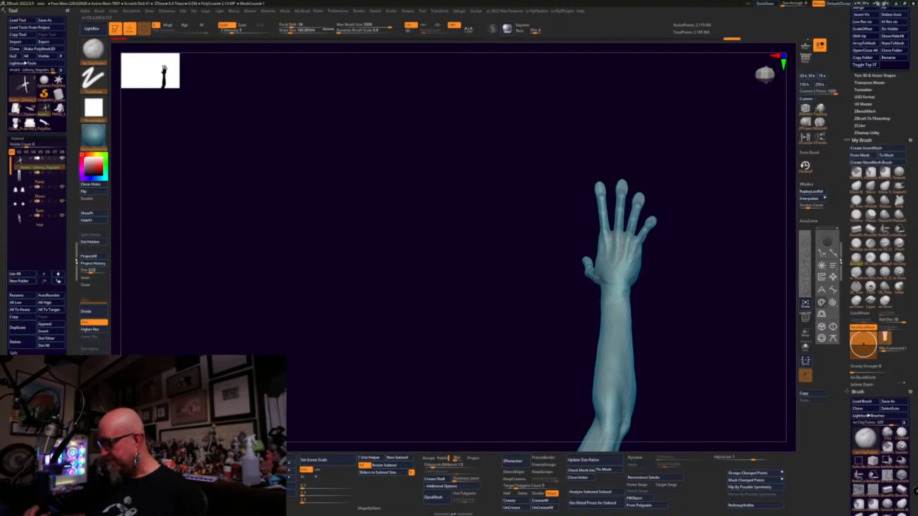
- Examine the whole figure's arms, torso, back and legs from the front and from behind
{"action": "left_click_drag", "start_coordinate": [711, 236], "coordinate": [645, 204]}
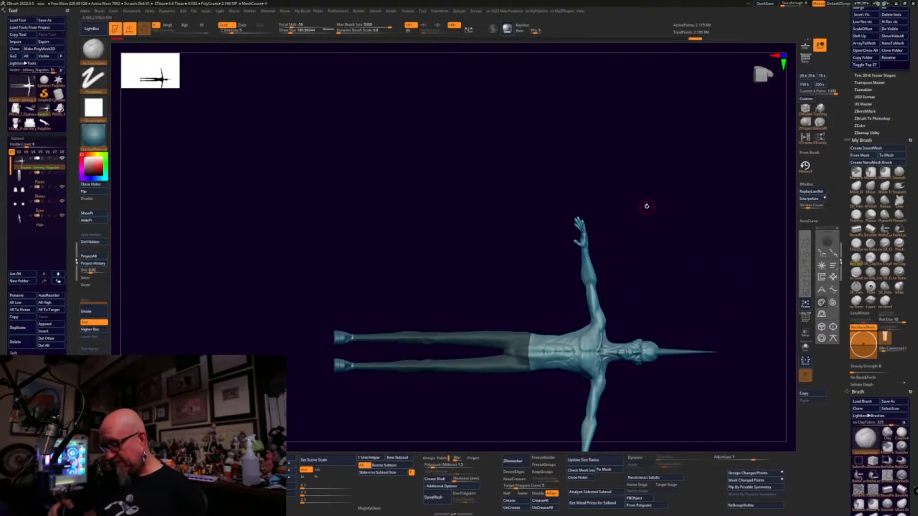
{"action": "left_click_drag", "start_coordinate": [707, 422], "coordinate": [633, 392]}
{"action": "left_click_drag", "start_coordinate": [744, 377], "coordinate": [557, 351], "text": "alt"}
{"action": "left_click_drag", "start_coordinate": [606, 264], "coordinate": [601, 382], "text": "alt"}
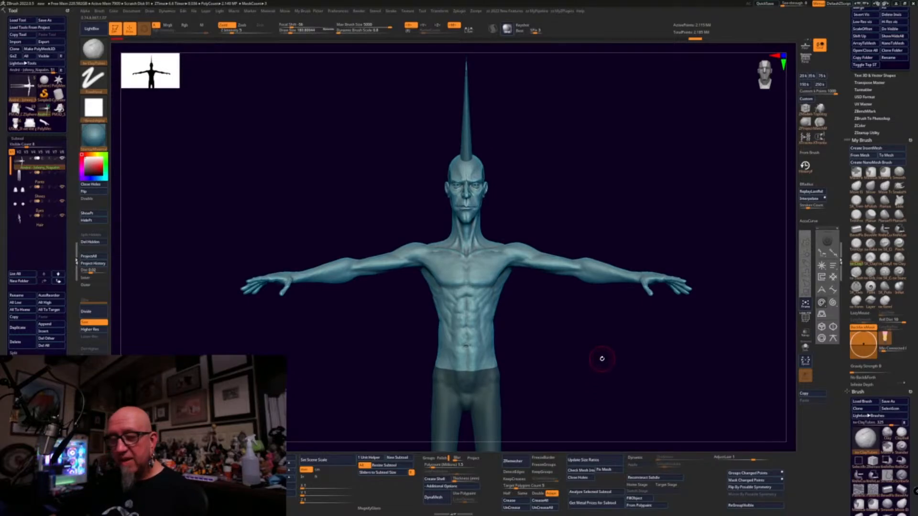
{"action": "left_click_drag", "start_coordinate": [602, 358], "coordinate": [650, 324]}
{"action": "left_click_drag", "start_coordinate": [521, 373], "coordinate": [708, 316], "text": "alt"}
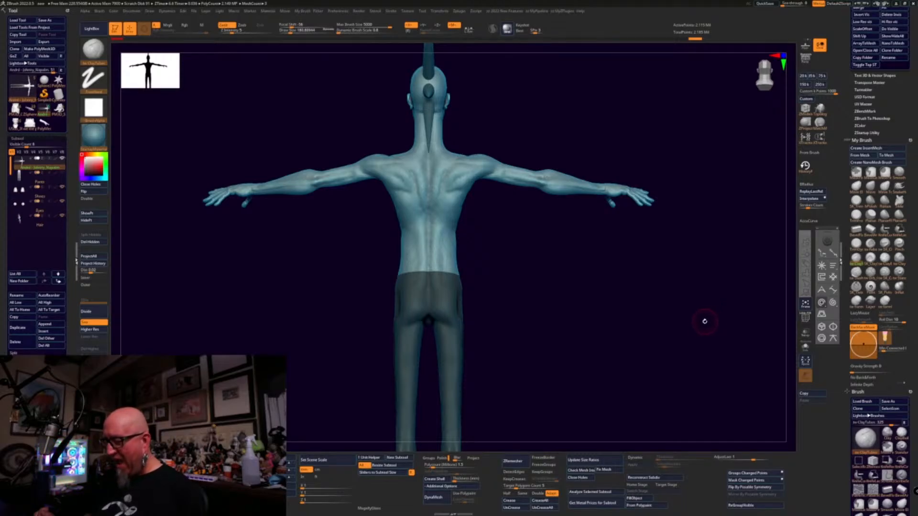
{"action": "left_click_drag", "start_coordinate": [703, 317], "coordinate": [668, 287], "text": "alt"}
{"action": "left_click_drag", "start_coordinate": [660, 319], "coordinate": [609, 283], "text": "alt"}
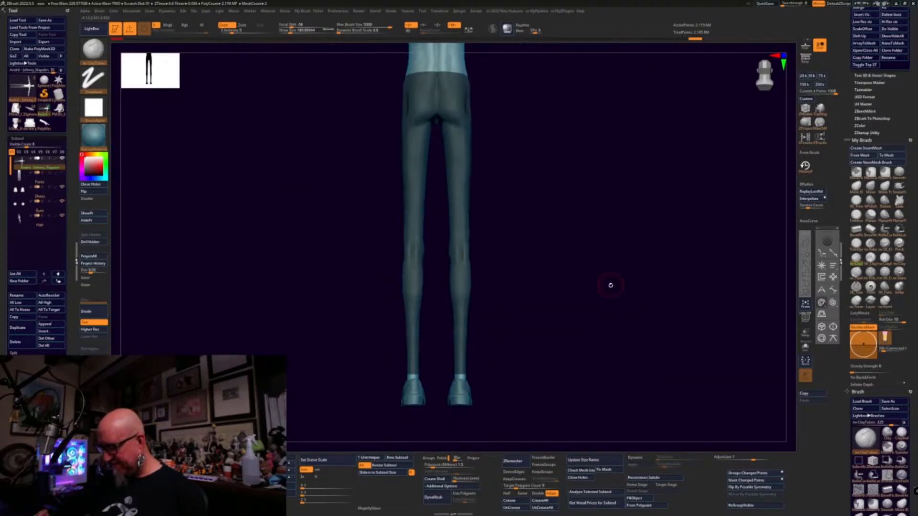
{"action": "left_click_drag", "start_coordinate": [631, 321], "coordinate": [577, 328]}
{"action": "left_click_drag", "start_coordinate": [729, 304], "coordinate": [571, 313], "text": "alt"}
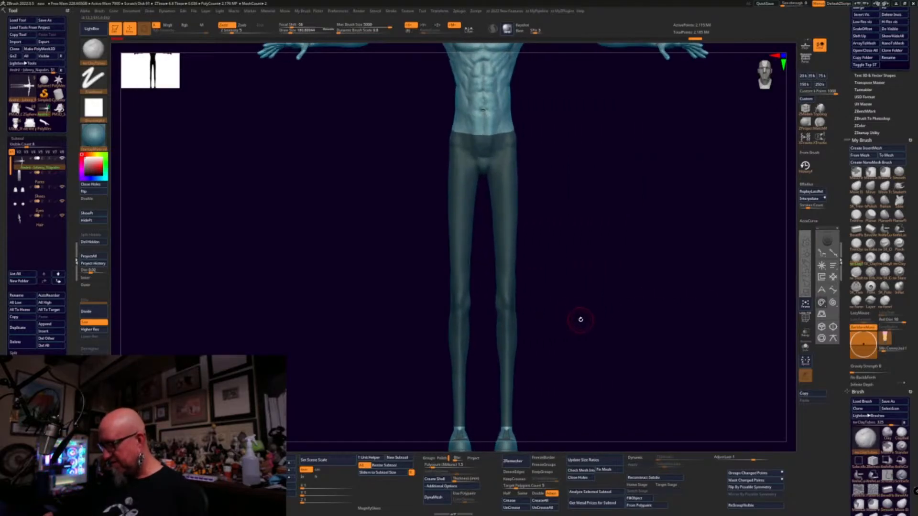
- Clear the mask covering the body's hips and legs and check the unmasked body from behind and from the front
{"action": "mouse_move", "coordinate": [582, 317]}
{"action": "left_mouse_down", "text": "ctrl"}
{"action": "mouse_move", "coordinate": [570, 362]}
{"action": "mouse_move", "coordinate": [553, 328]}
{"action": "left_mouse_up", "text": "ctrl"}
{"action": "left_click_drag", "start_coordinate": [561, 229], "coordinate": [373, 287]}
{"action": "key", "text": "f"}
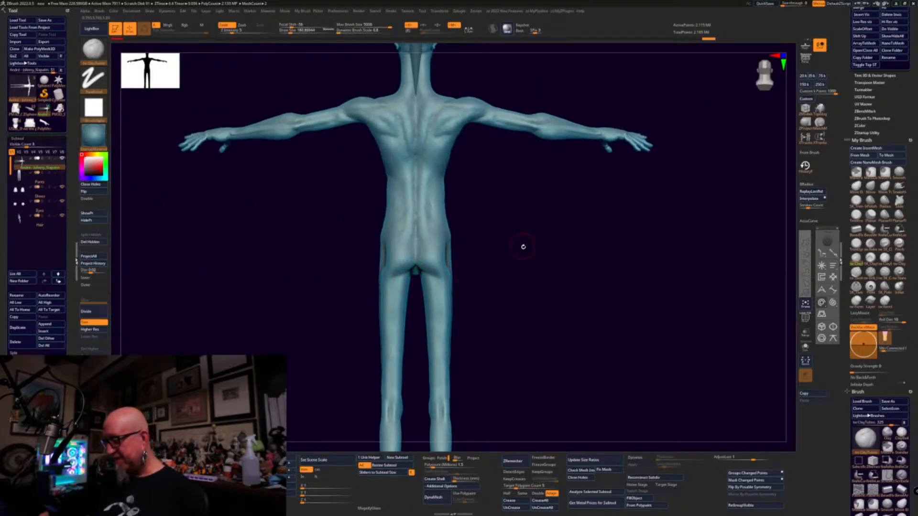
{"action": "left_click_drag", "start_coordinate": [523, 247], "coordinate": [543, 288]}
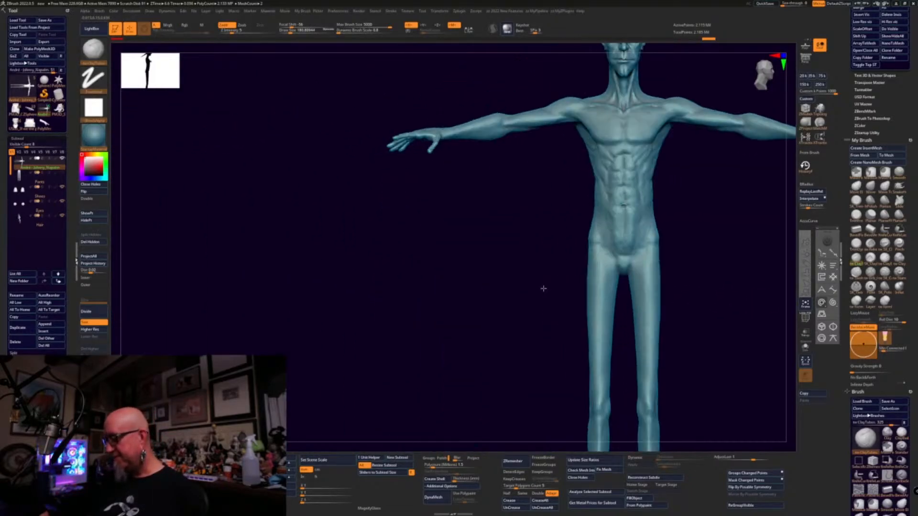
{"action": "left_click_drag", "start_coordinate": [725, 287], "coordinate": [428, 256], "text": "alt"}
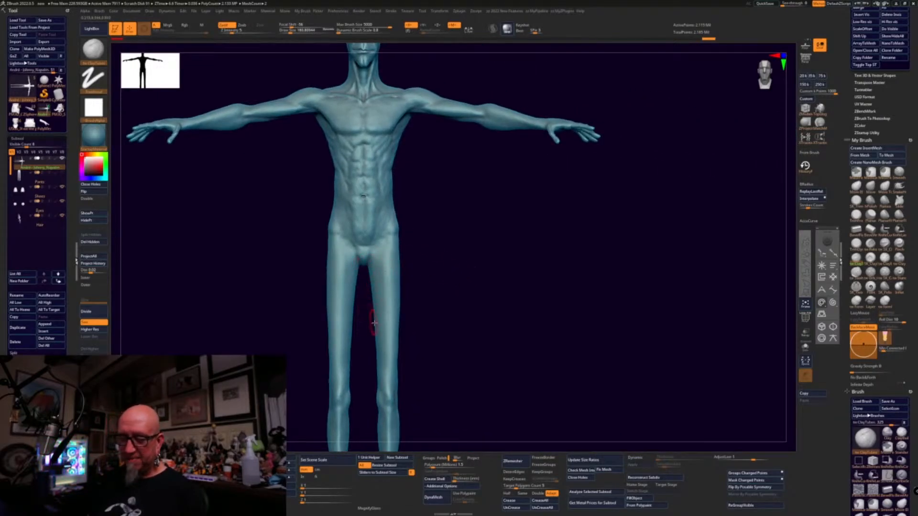
- Show the figure's pants again and review the clothed figure, ending close on the head and chest from the front
{"action": "left_click", "coordinate": [63, 173]}
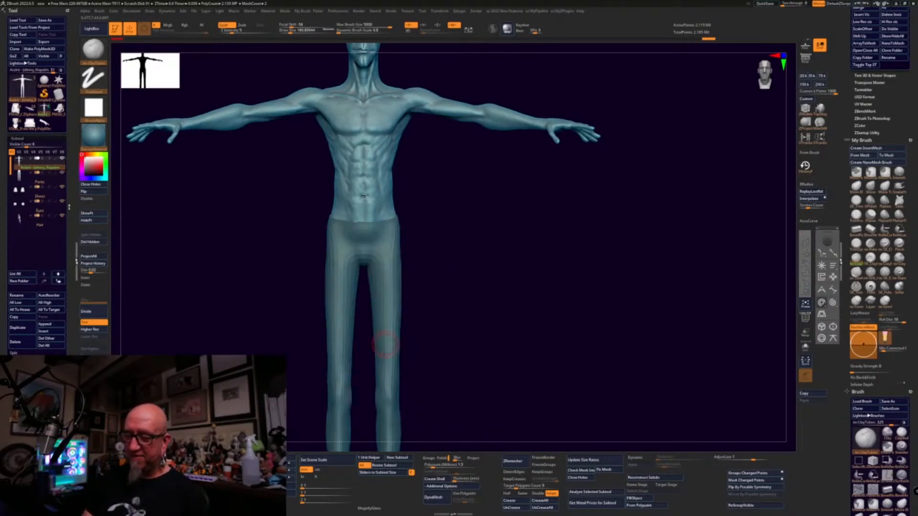
{"action": "left_click_drag", "start_coordinate": [491, 331], "coordinate": [559, 380], "text": "alt"}
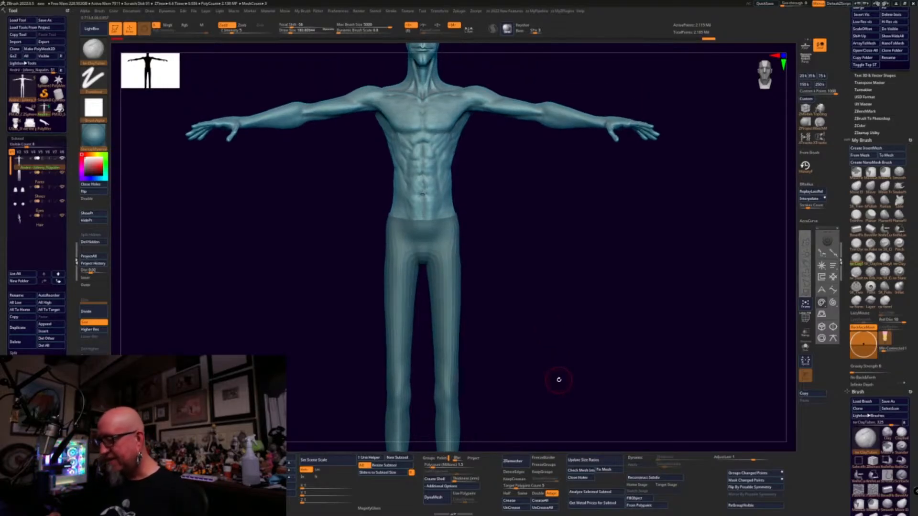
{"action": "left_click_drag", "start_coordinate": [582, 289], "coordinate": [557, 358], "text": "alt"}
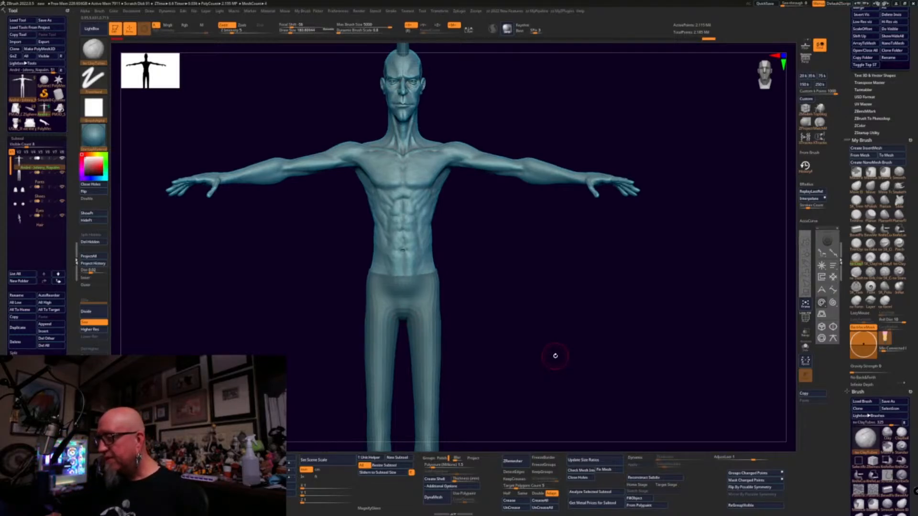
{"action": "mouse_move", "coordinate": [566, 364]}
{"action": "left_mouse_down"}
{"action": "mouse_move", "coordinate": [548, 362]}
{"action": "mouse_move", "coordinate": [576, 357]}
{"action": "mouse_move", "coordinate": [575, 322]}
{"action": "mouse_move", "coordinate": [668, 362]}
{"action": "left_mouse_up"}
{"action": "left_click_drag", "start_coordinate": [480, 315], "coordinate": [256, 515], "text": "alt"}
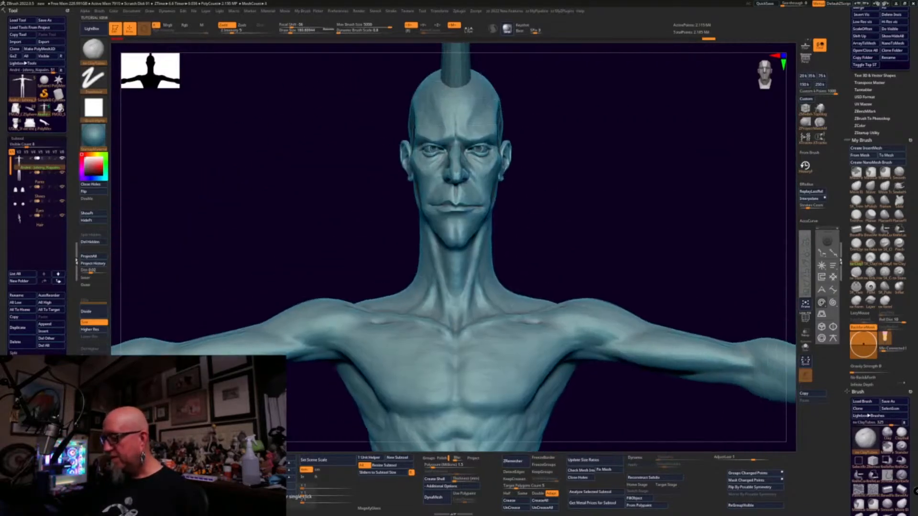